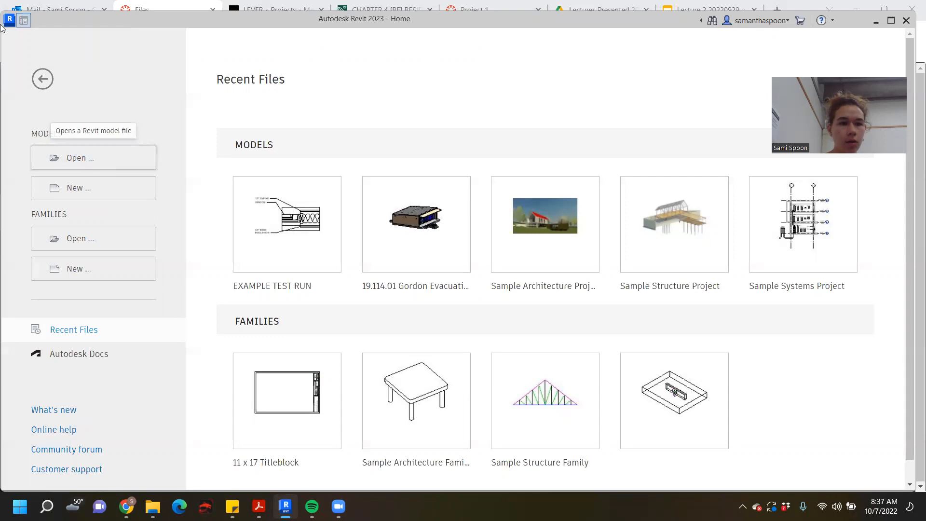
- Create a new project from the Imperial-Architectural Template
click(661, 114)
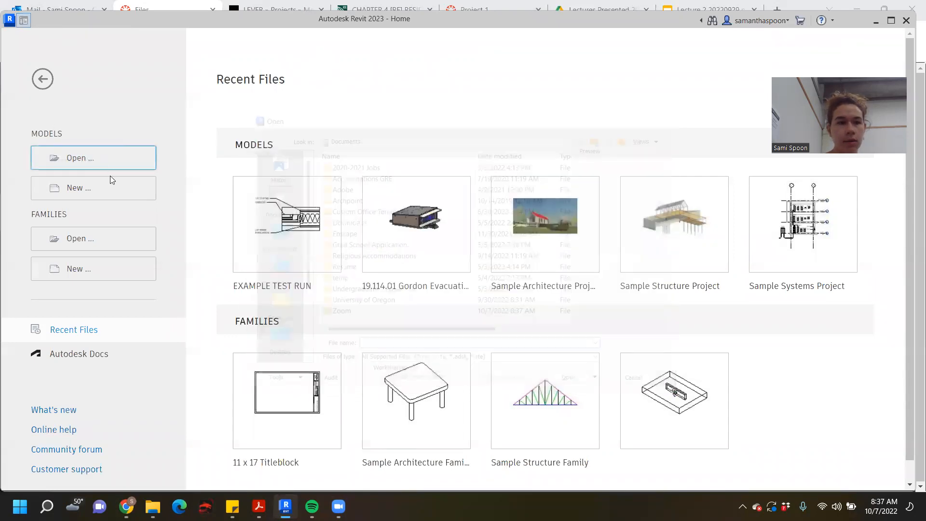
click(118, 188)
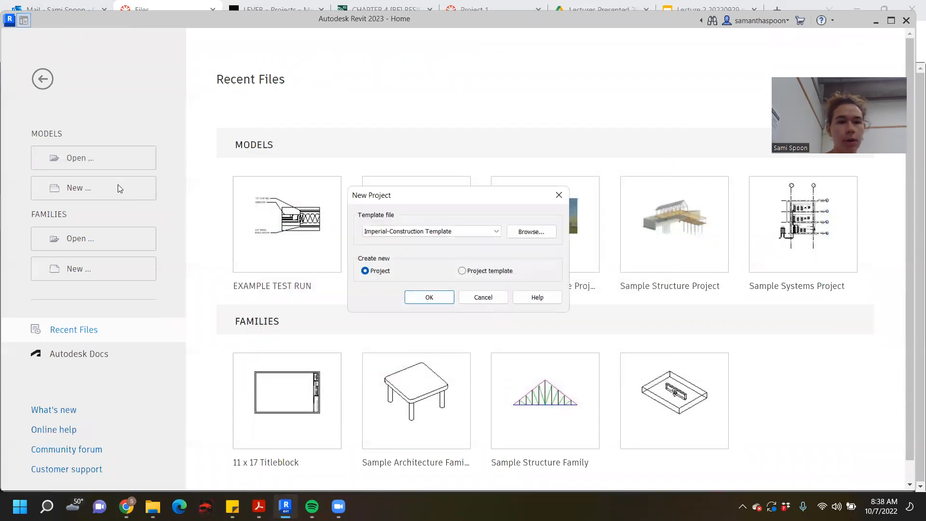
click(486, 233)
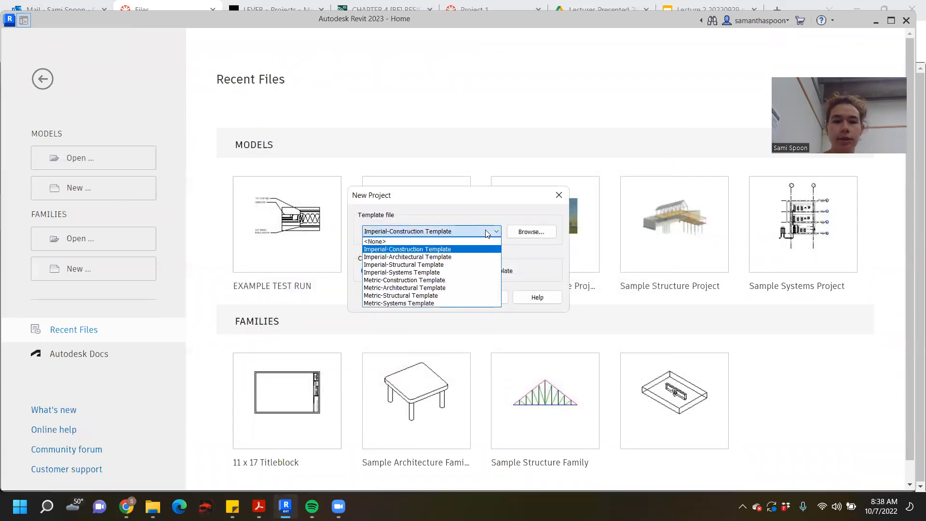
click(474, 257)
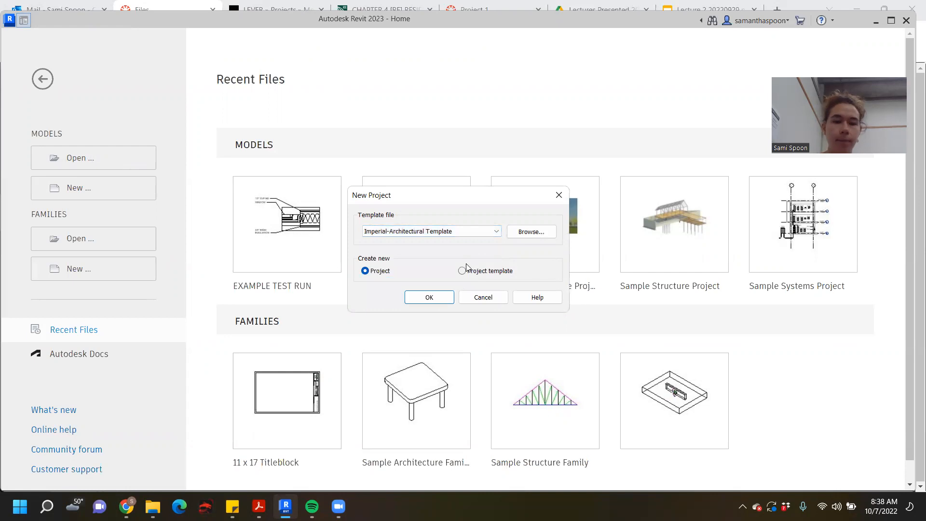
click(429, 297)
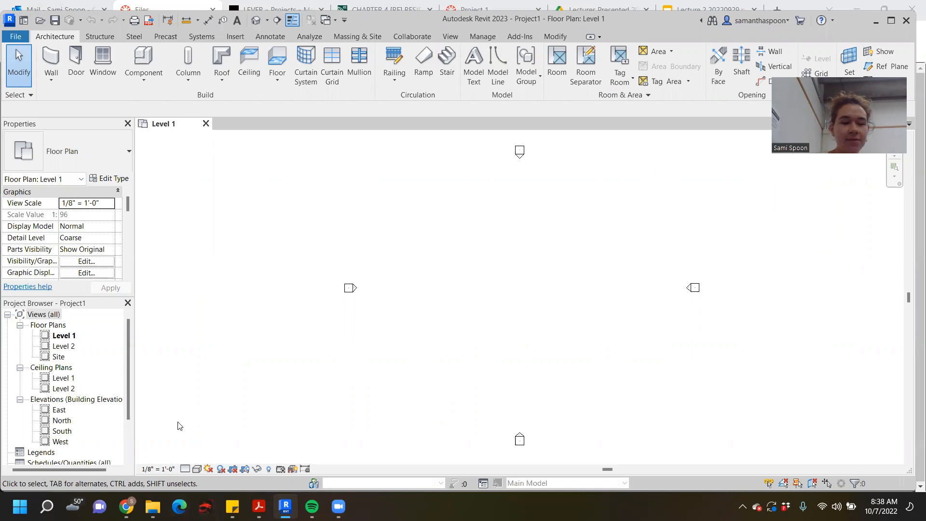
- Consult the drawing scale list in Sticky Notes and set the Level 1 plan's view scale to 3/8" = 1'-0"
click(151, 469)
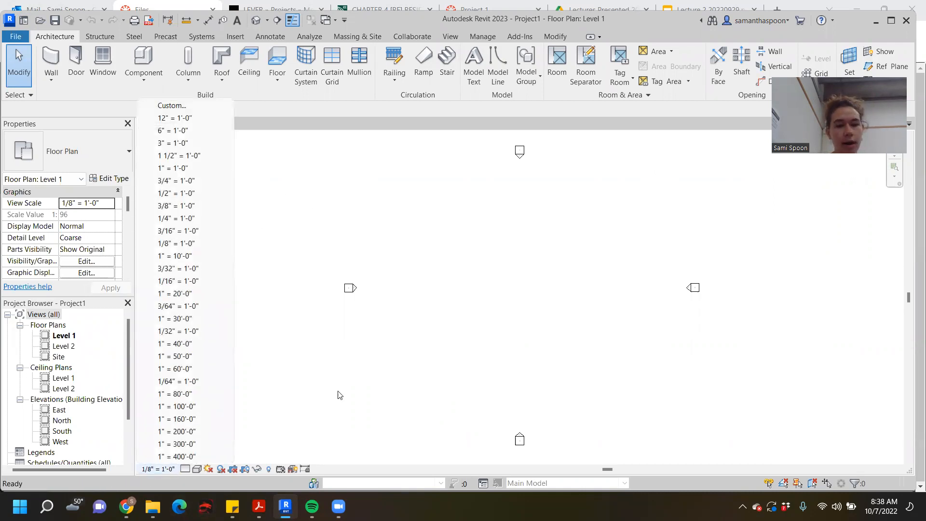
mouse_move(232, 507)
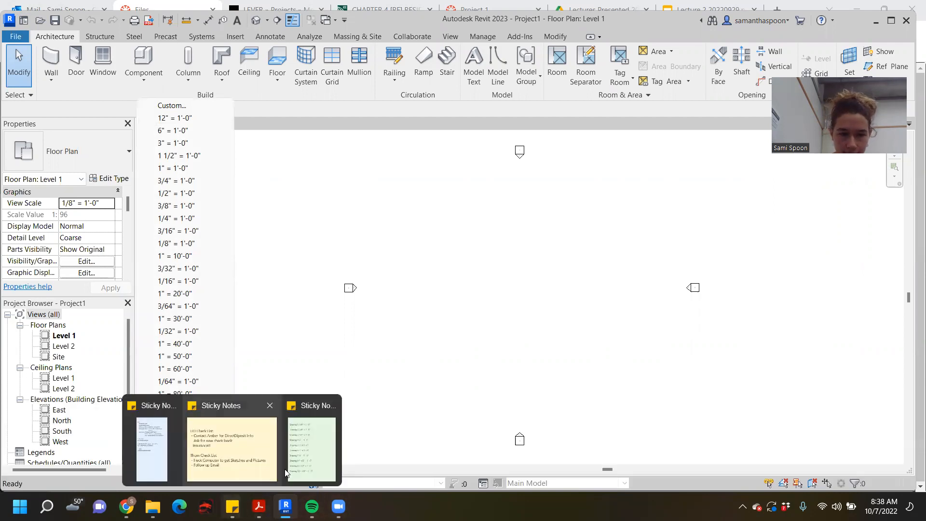
click(312, 466)
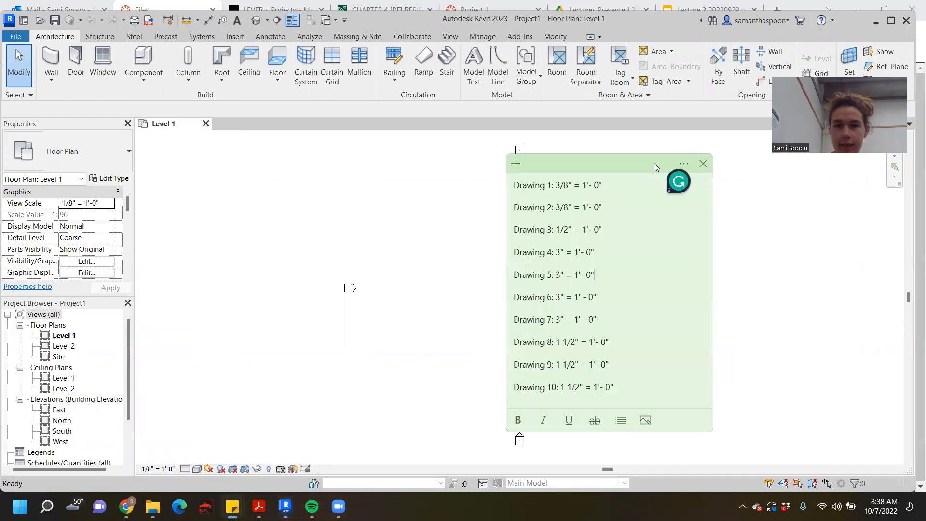
drag(654, 163, 839, 218)
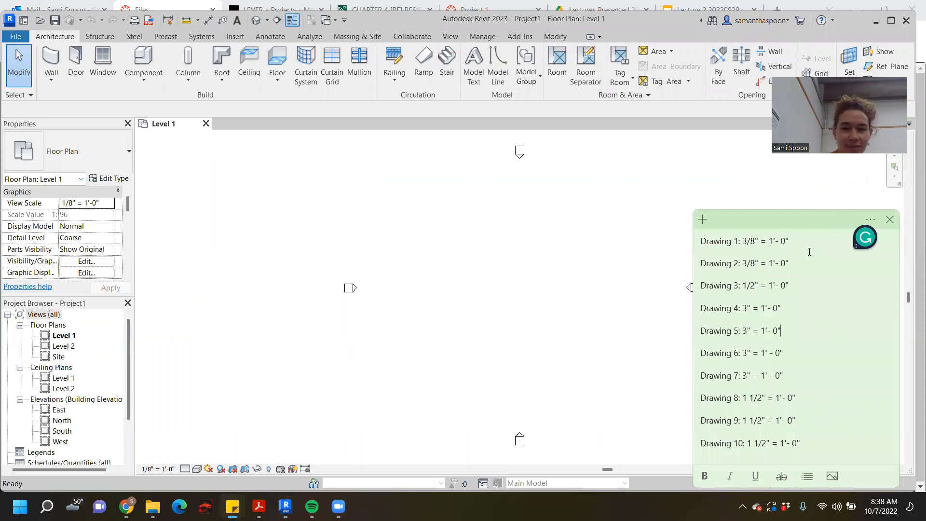
mouse_move(232, 506)
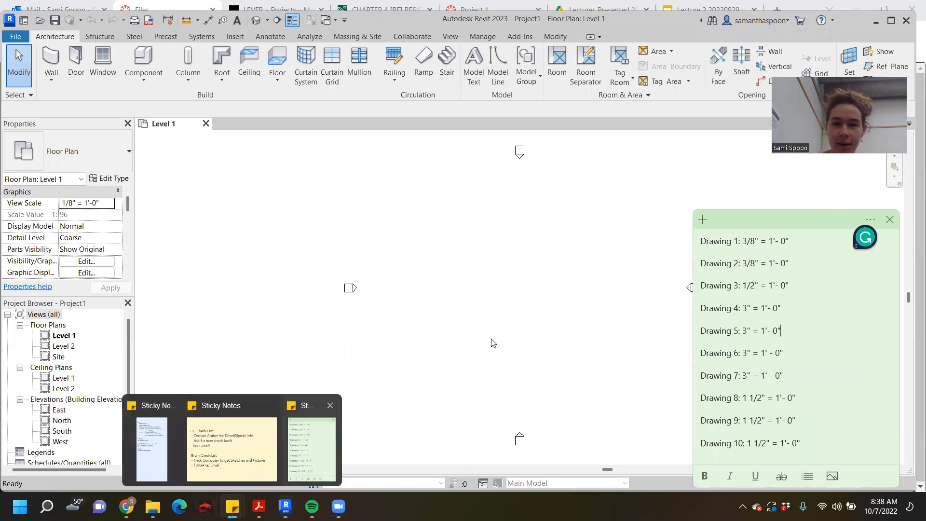
click(165, 469)
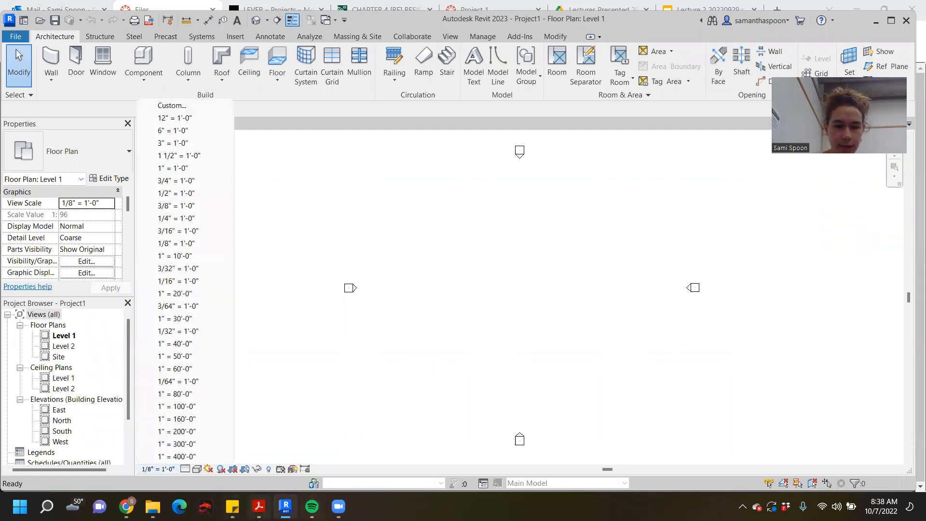
mouse_move(312, 507)
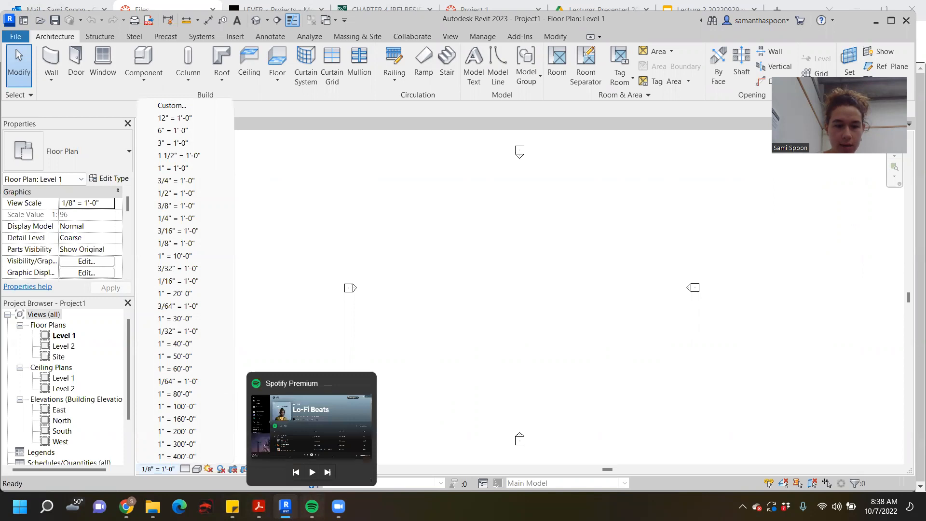
mouse_move(232, 507)
click(298, 471)
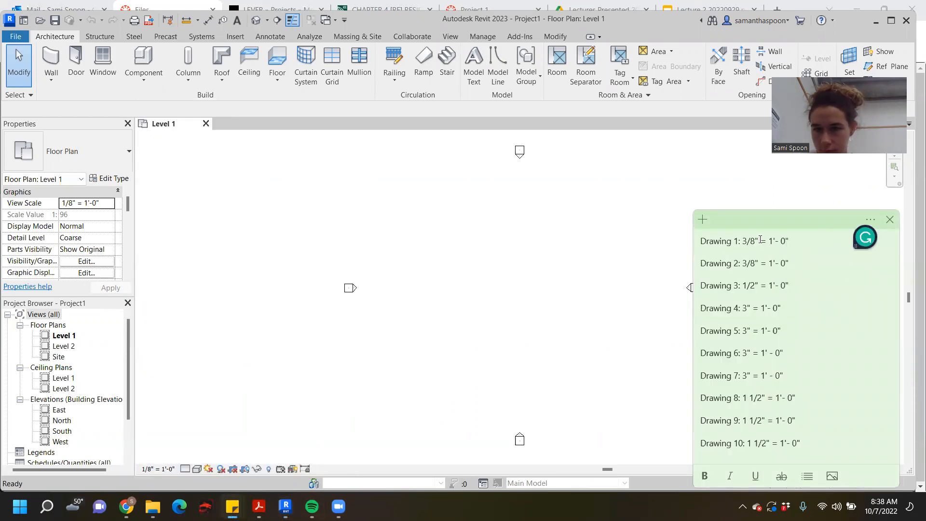
click(399, 357)
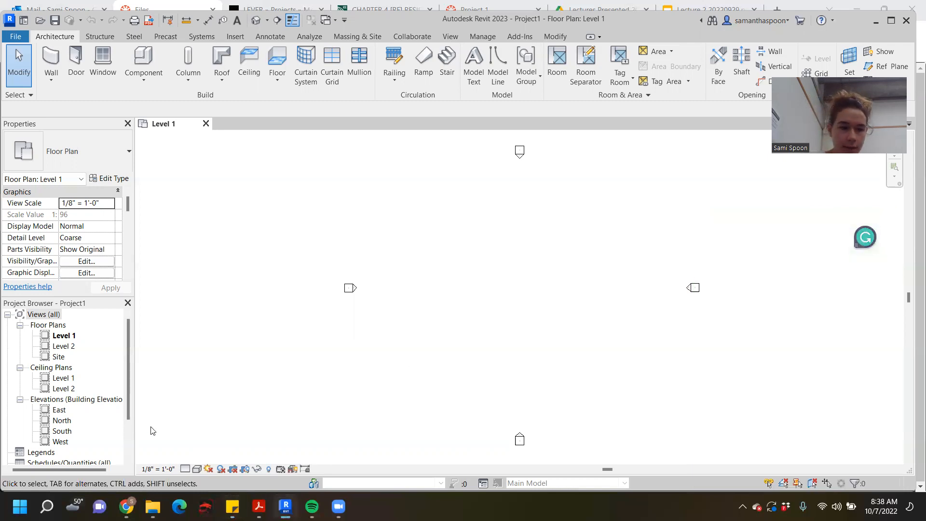
click(157, 469)
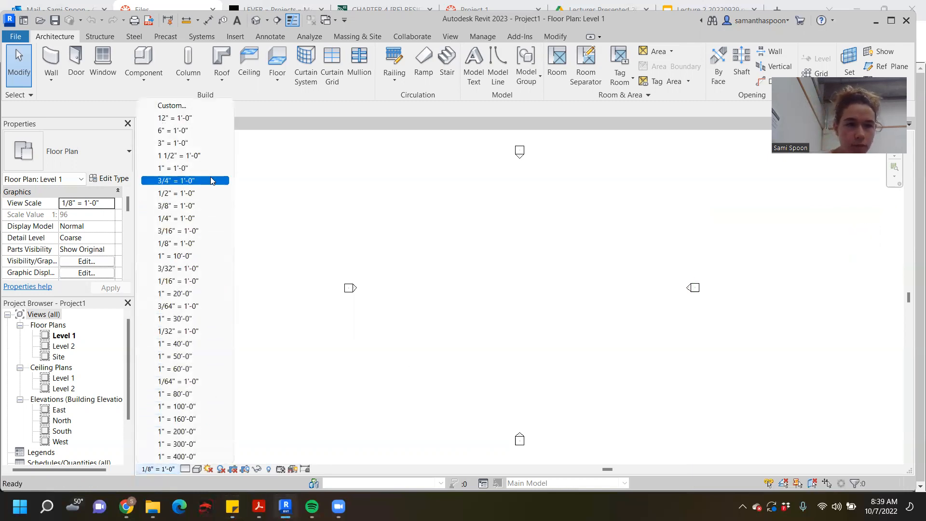
click(206, 205)
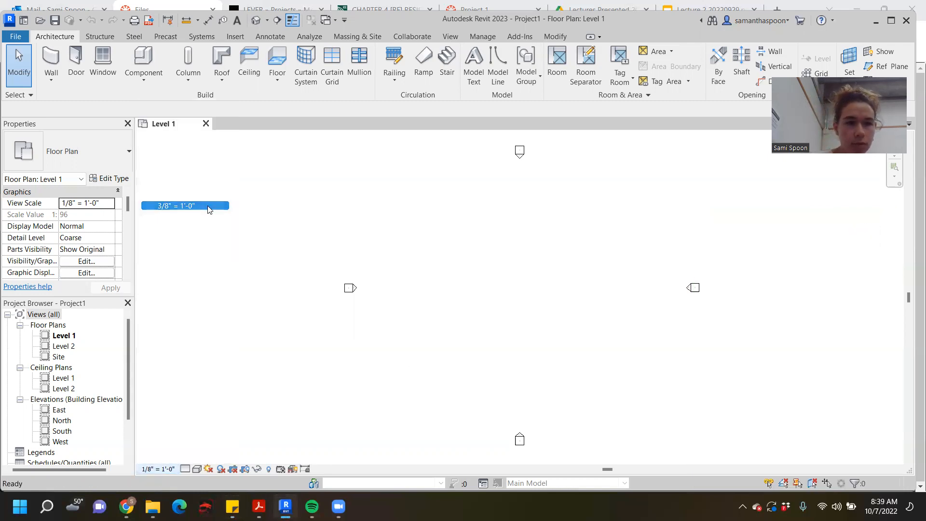
- Start a floor boundary sketch on Level 1 with the straight Line tool, with the program window maximized
scroll(553, 296, down, 1)
middle_drag(563, 296, 490, 274)
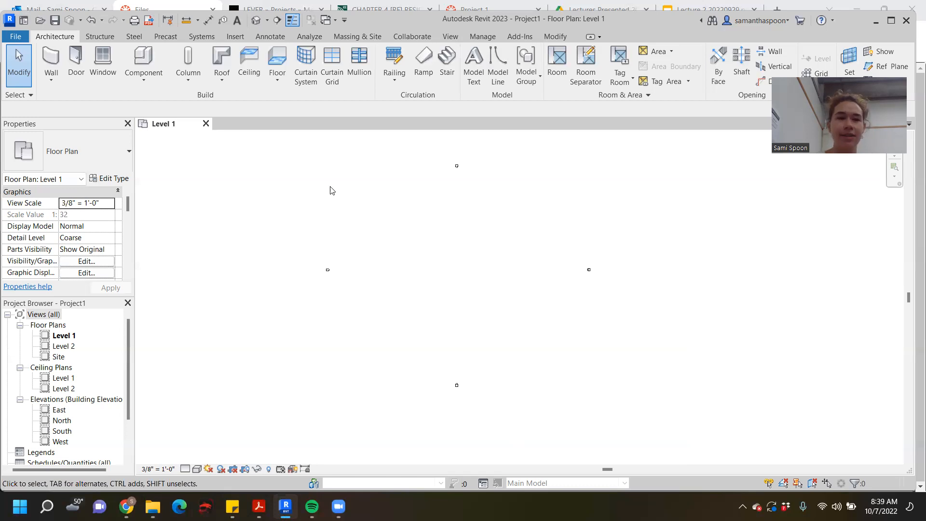
click(277, 63)
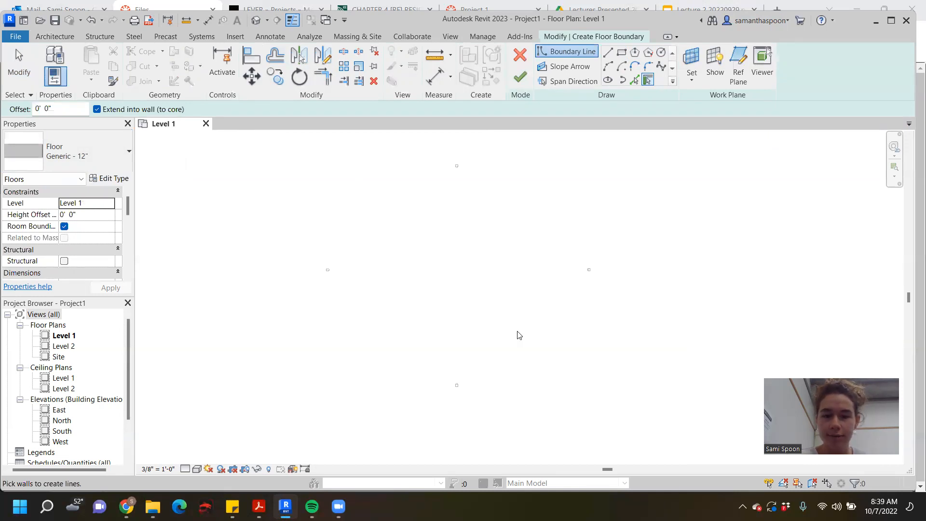
double_click(678, 20)
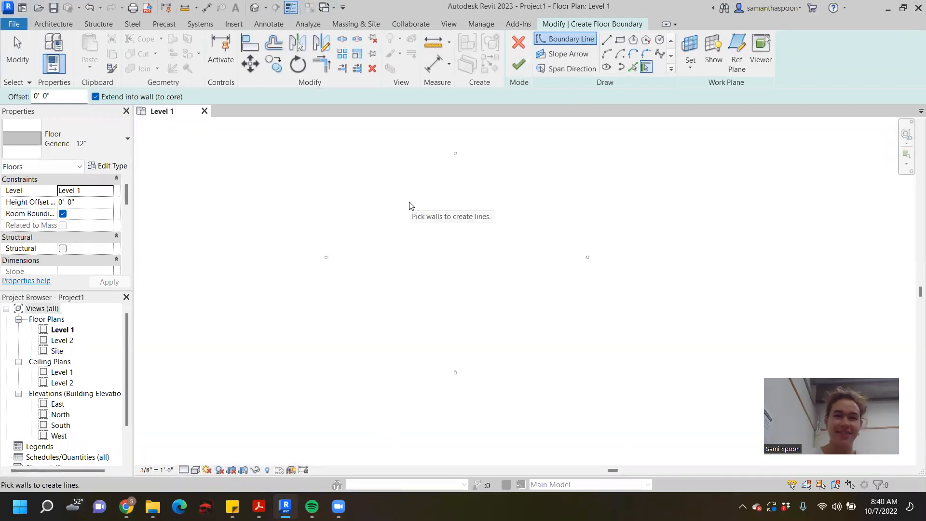
click(620, 39)
click(609, 40)
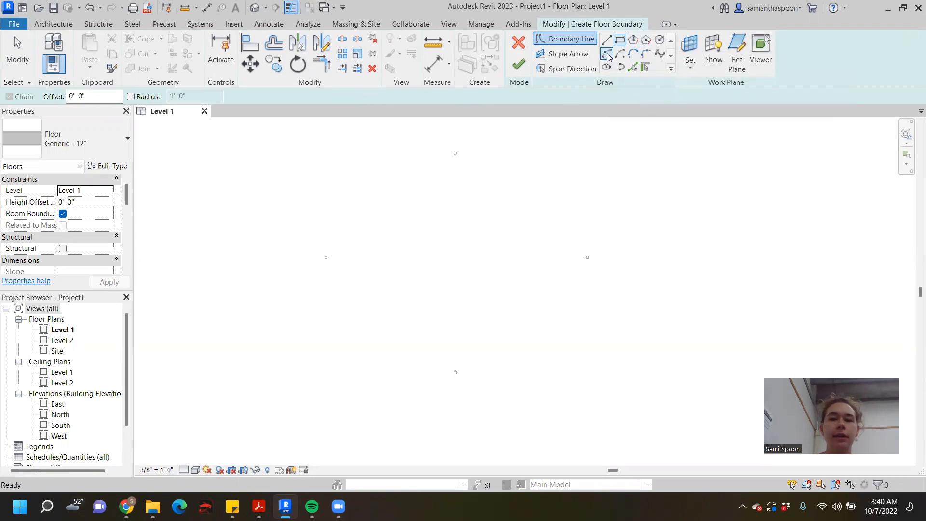
click(607, 40)
click(388, 244)
click(397, 293)
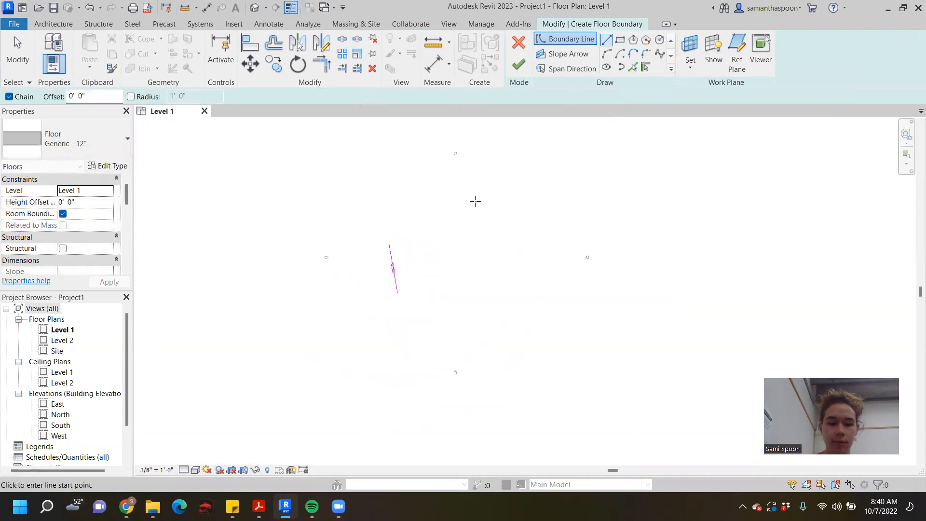
key(ctrl+z)
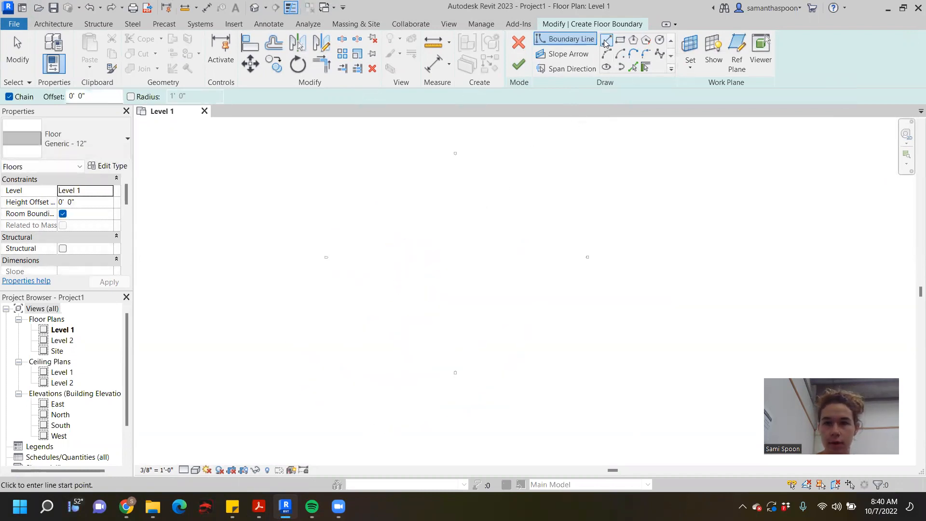
- Draw a closed rectangular floor boundary about 56' wide and 36' deep from chained lines between the elevation markers
click(403, 236)
right_click(403, 291)
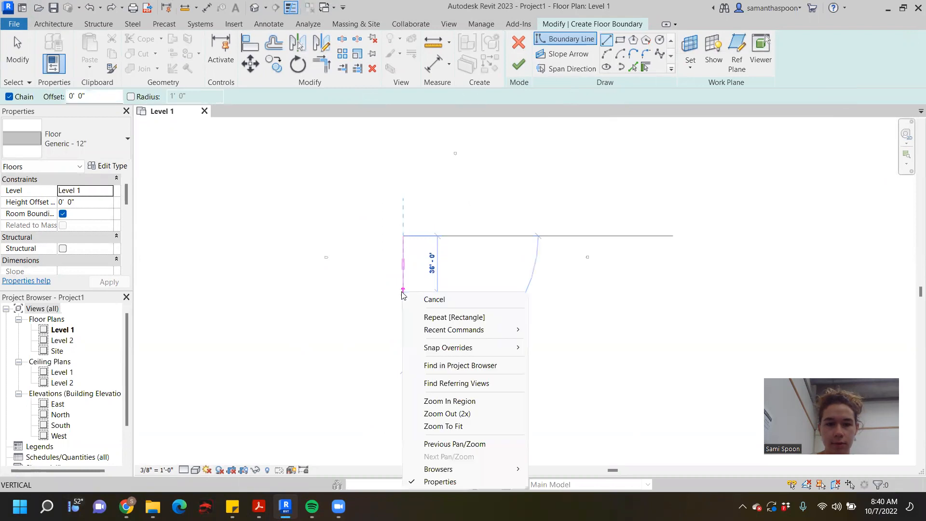
click(403, 291)
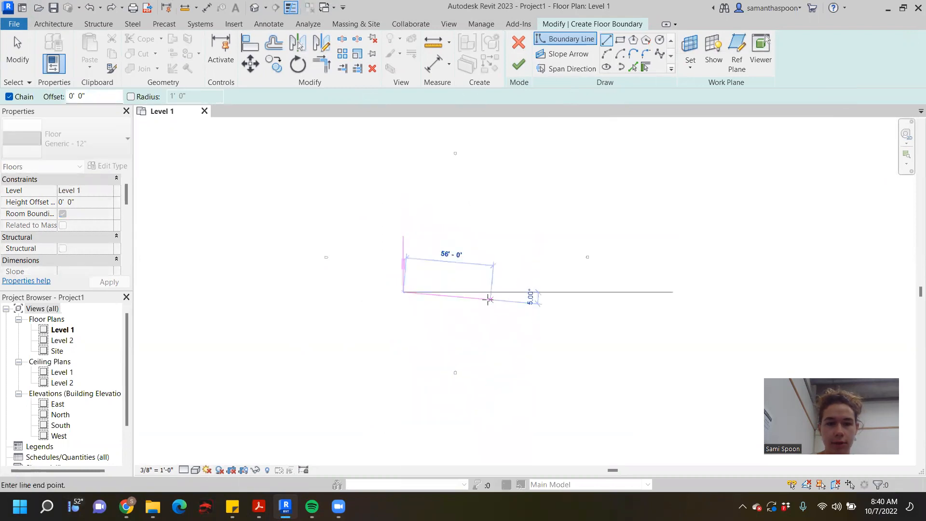
click(490, 291)
click(490, 236)
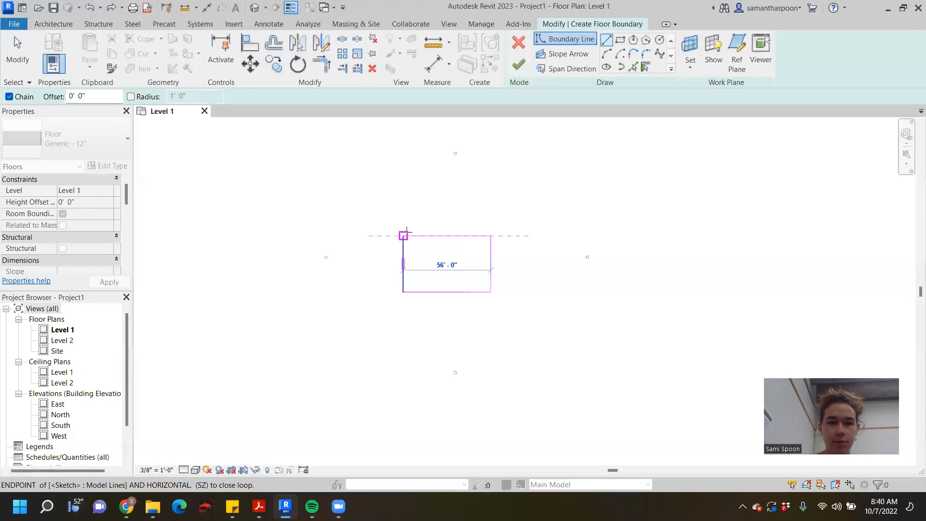
click(407, 232)
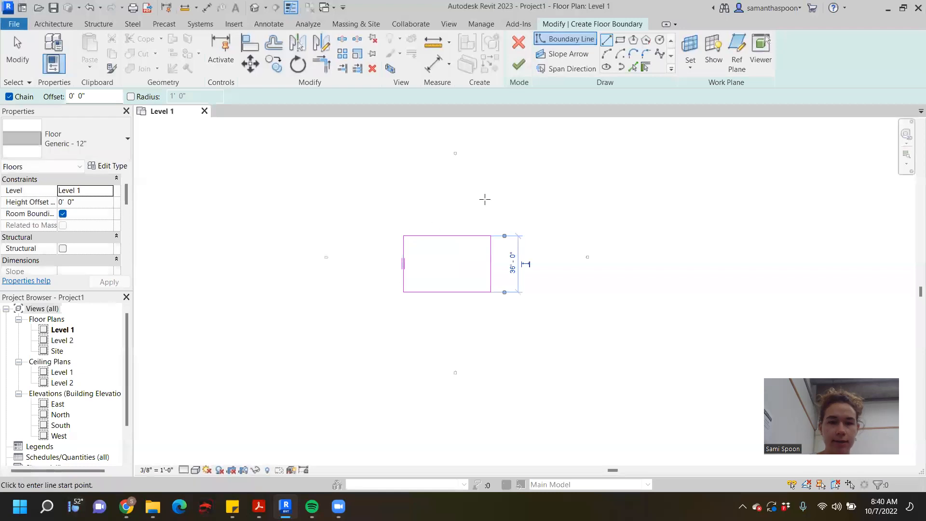
- Draw a trial boundary rectangle about 36' deep and a trial circle of about 40' radius, and undo both shapes
click(621, 42)
click(482, 168)
click(620, 224)
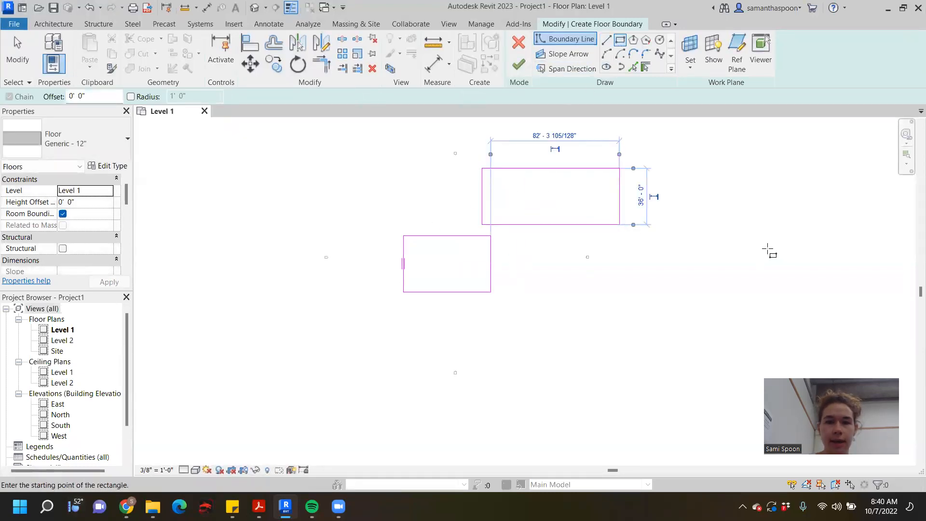
click(659, 40)
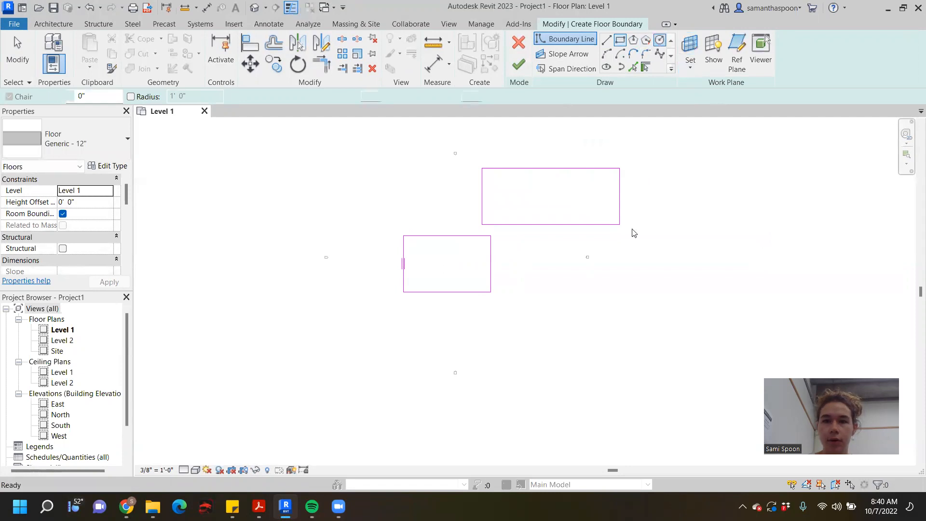
click(572, 306)
click(580, 372)
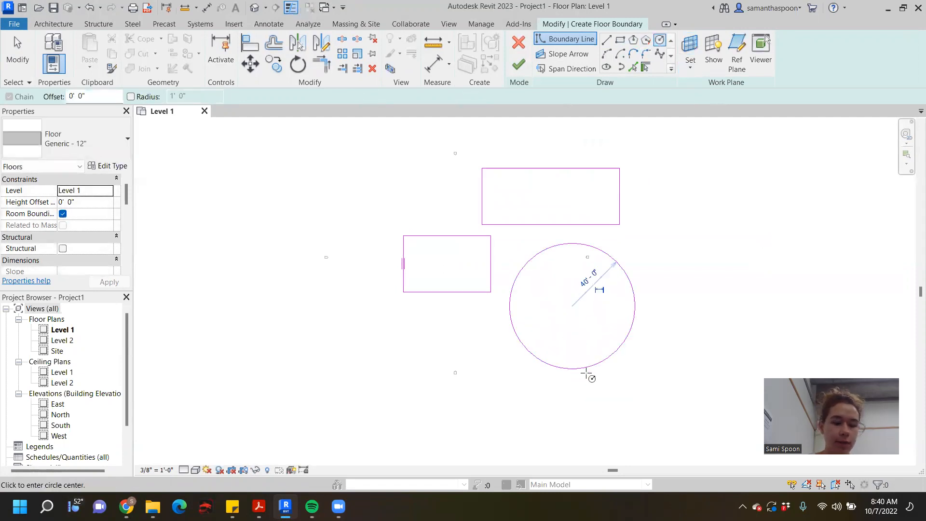
key(ctrl+z)
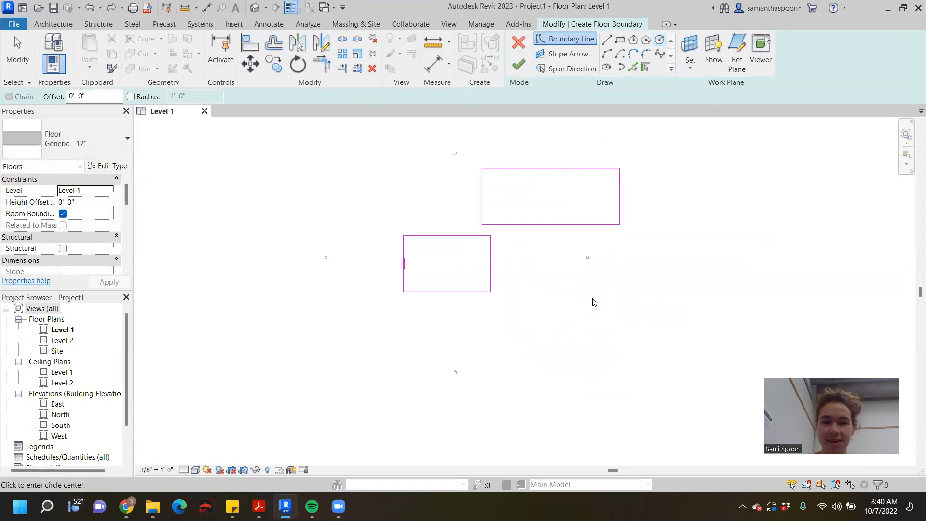
key(ctrl+z)
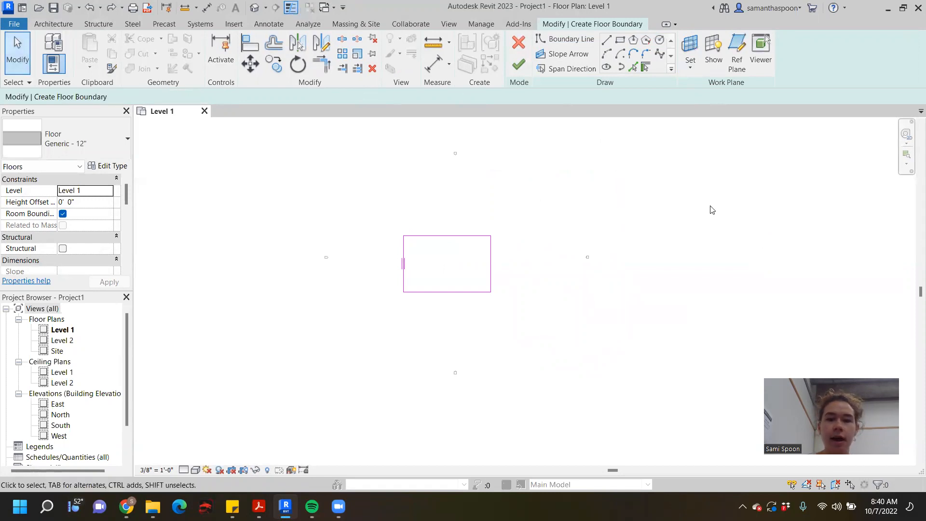
- Set the floor boundary's width to 34' by repositioning its right edge
click(491, 279)
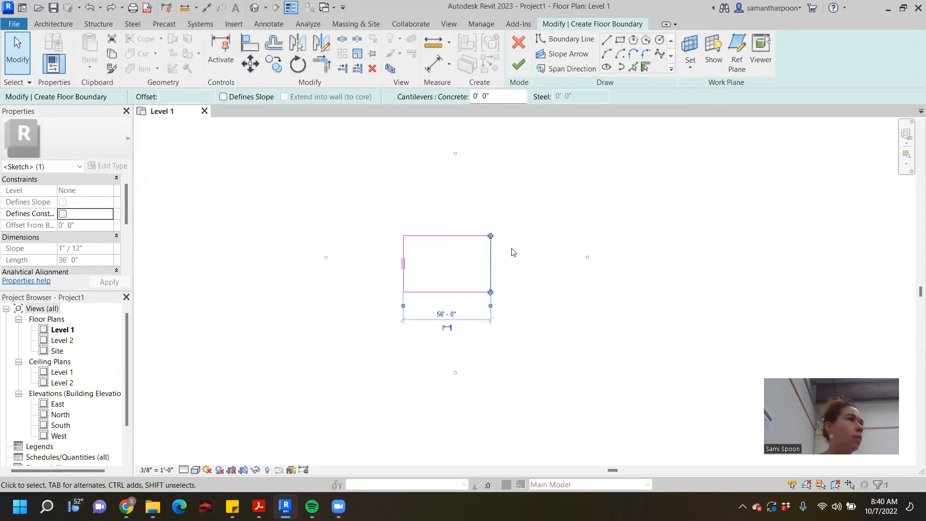
click(456, 315)
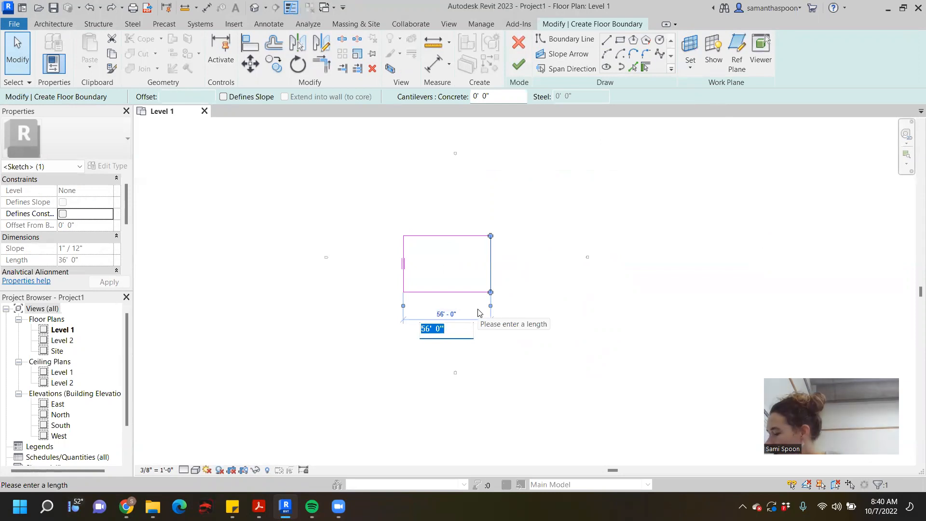
text(34)
key(Return)
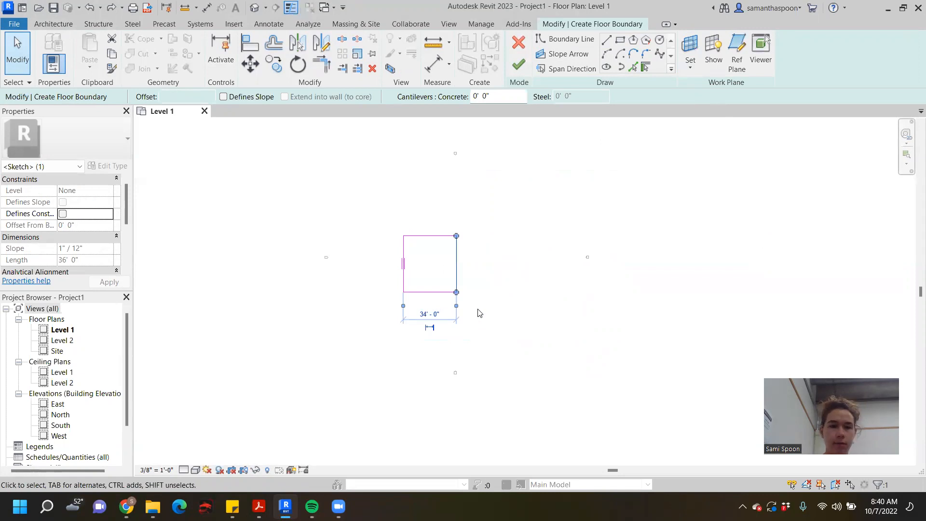
- Set the floor boundary's depth to 17' by repositioning its lower edge, and finish the floor sketch
click(426, 293)
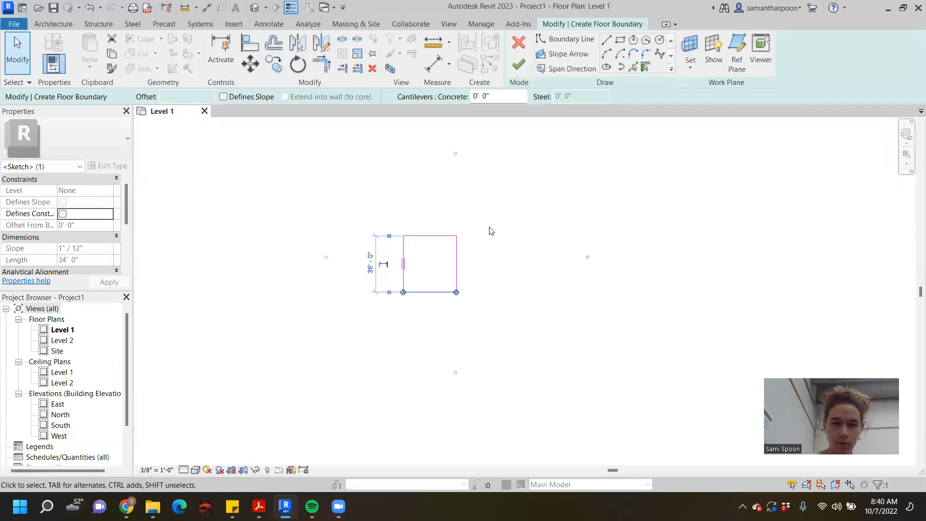
click(370, 263)
text(17)
key(Return)
click(418, 197)
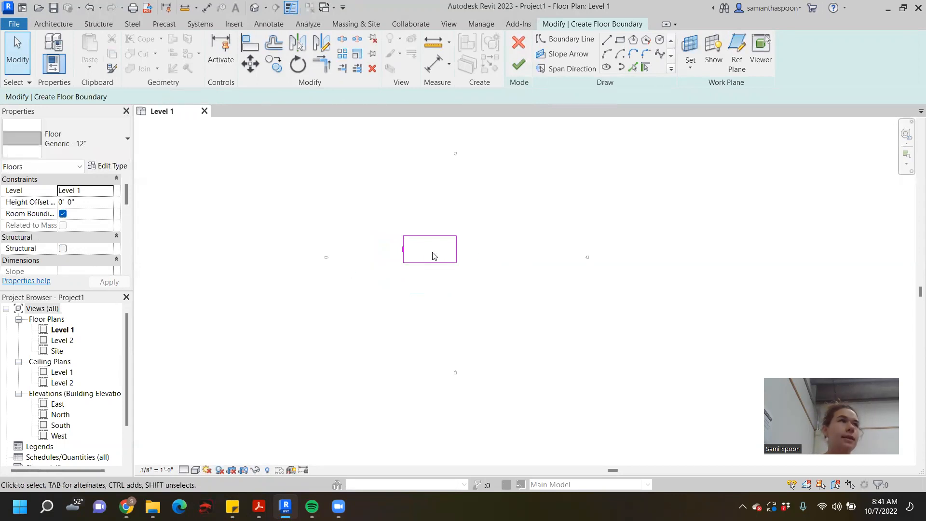
click(518, 64)
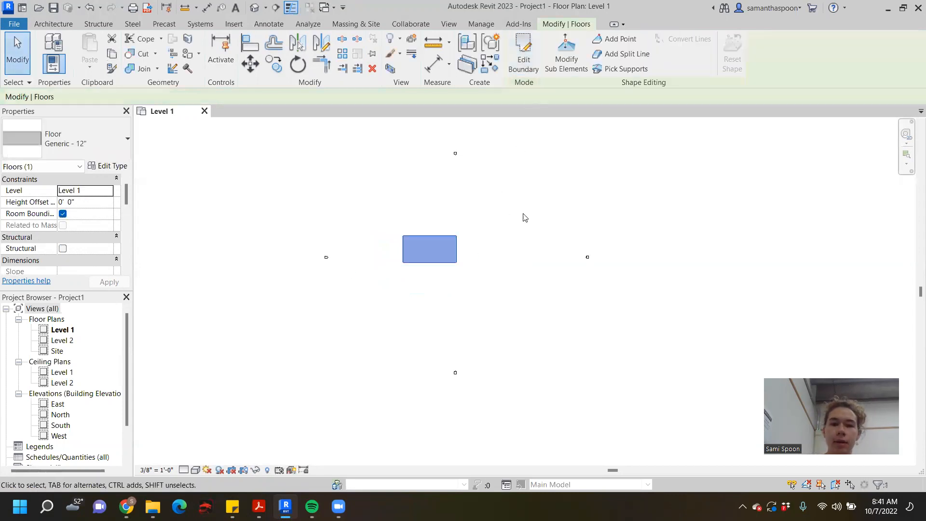
- Open the default 3D view, place it ahead of the Level 1 view, and orbit around the finished floor slab
scroll(454, 293, up, 2)
scroll(453, 293, up, 1)
scroll(526, 267, down, 2)
scroll(526, 267, up, 1)
middle_drag(529, 268, 527, 339)
scroll(409, 302, up, 2)
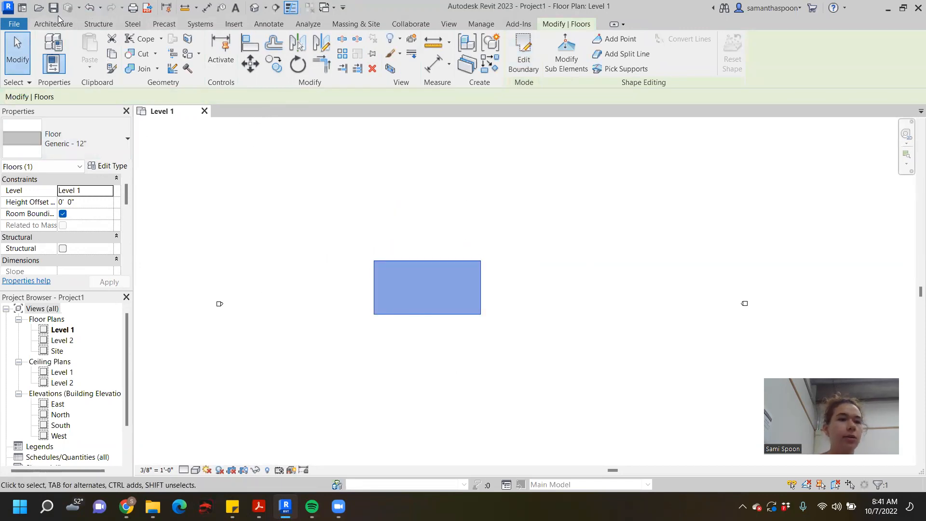
click(256, 7)
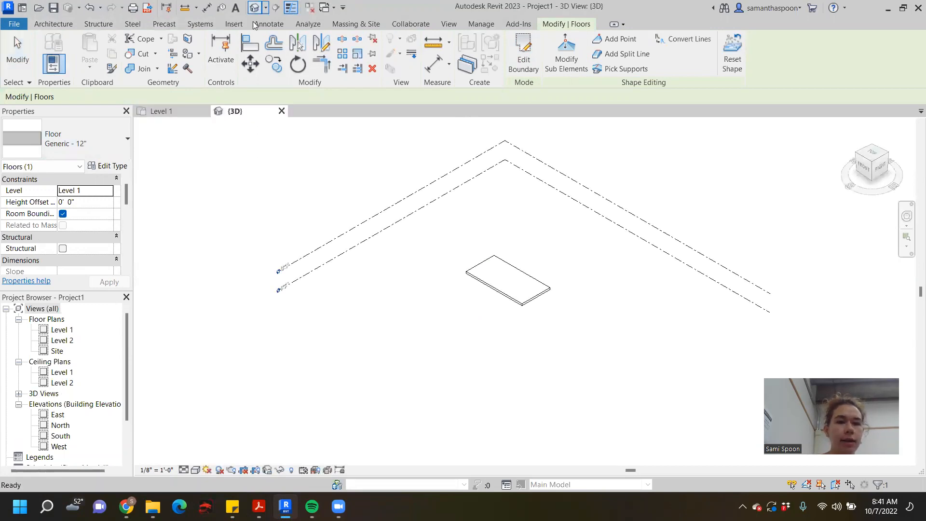
drag(218, 118, 170, 111)
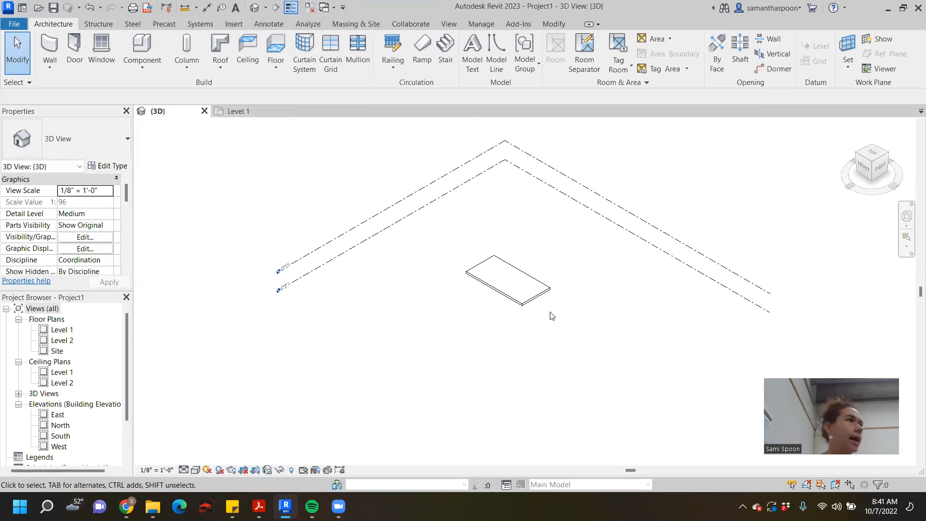
scroll(535, 306, up, 2)
middle_drag(541, 310, 515, 219)
- Compare the floor in the Level 1 plan and the 3D view, ending in the Level 1 plan
click(256, 112)
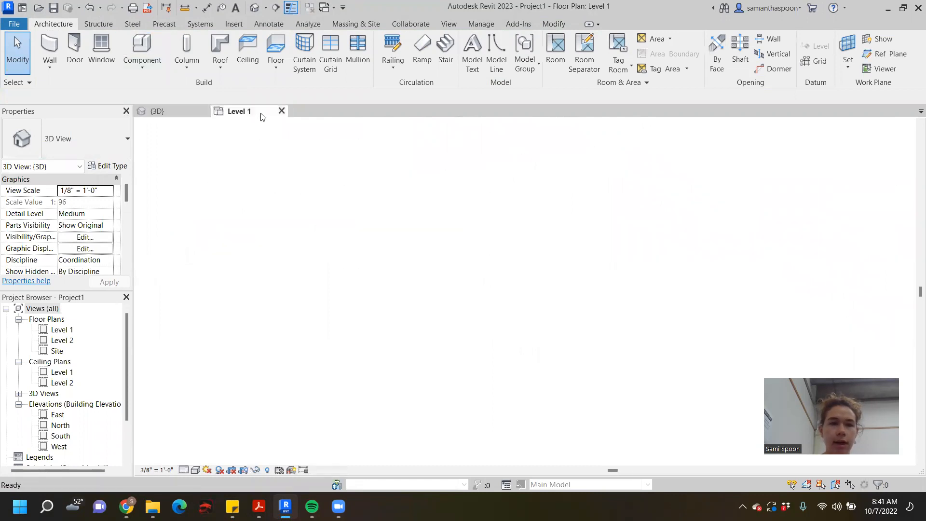
middle_drag(485, 323, 510, 246)
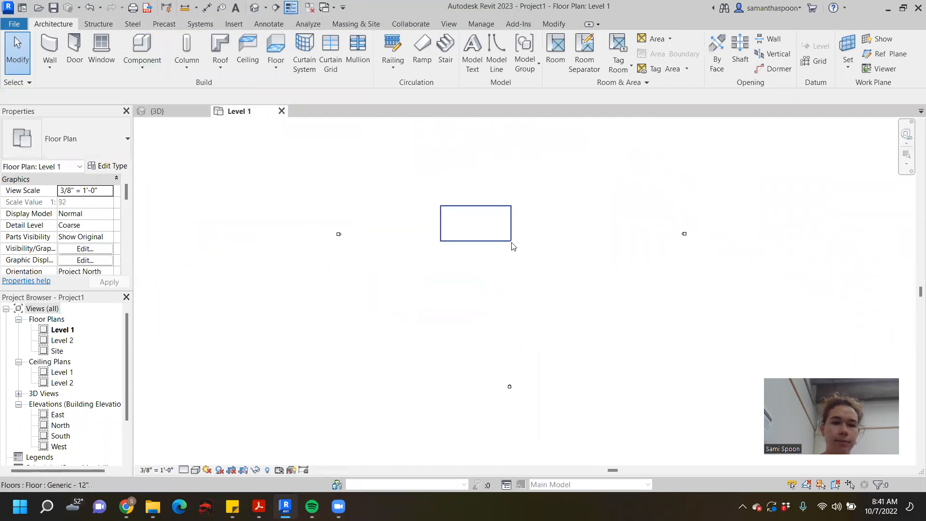
scroll(510, 245, up, 2)
scroll(607, 296, up, 1)
middle_drag(607, 296, 569, 357)
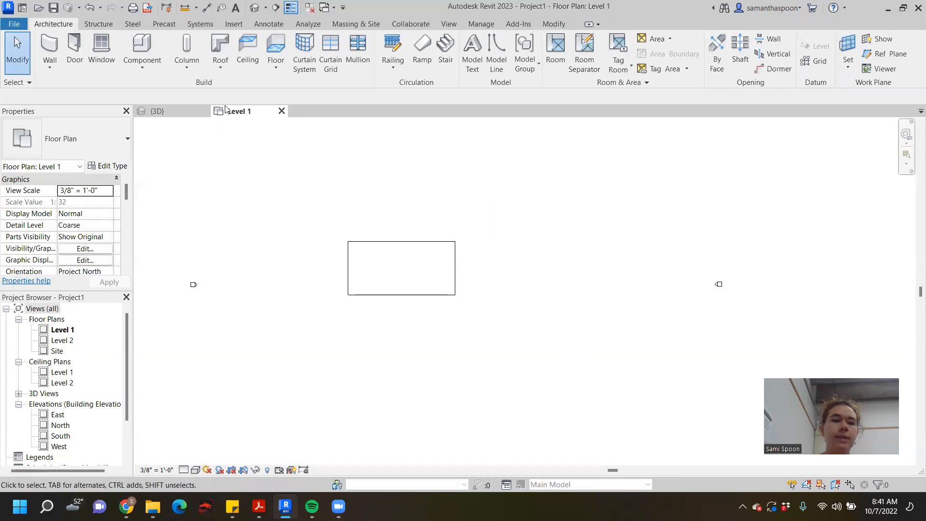
click(183, 113)
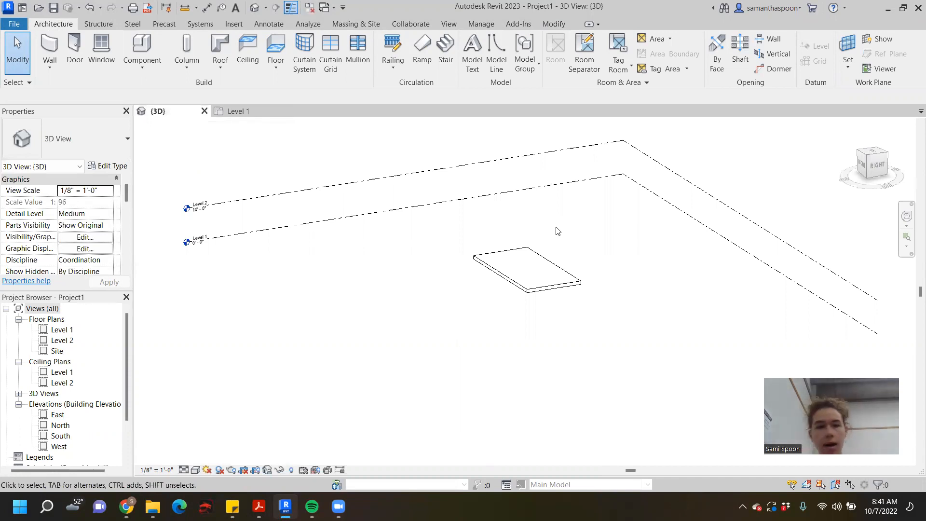
click(222, 111)
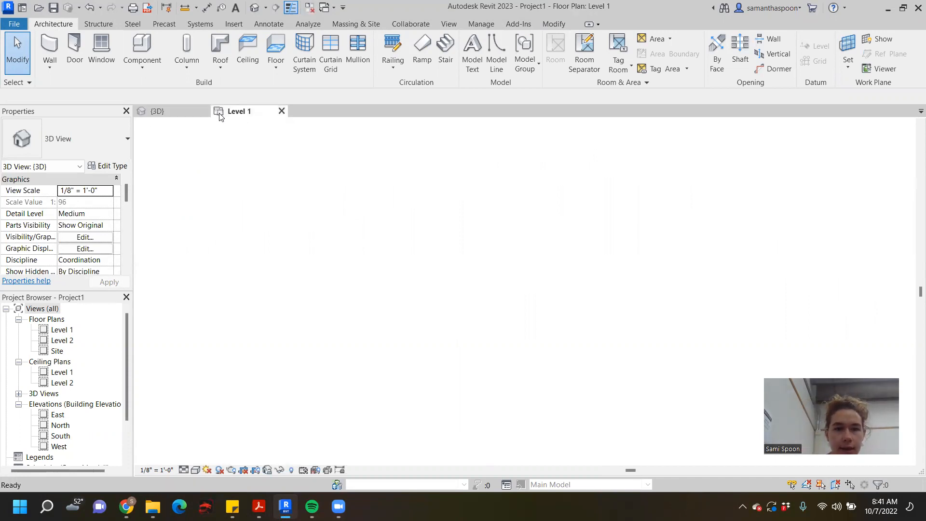
scroll(575, 294, down, 2)
mouse_move(575, 294)
middle_down()
mouse_move(574, 234)
mouse_move(535, 225)
middle_up()
- Examine the East and South elevation markers, view the South elevation from its marker, and return to the Level 1 plan
drag(571, 199, 632, 255)
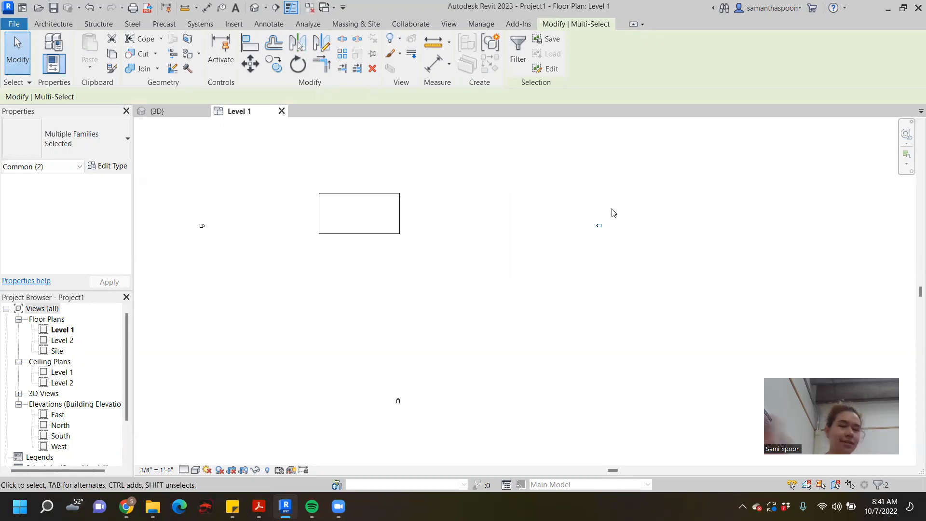
click(696, 232)
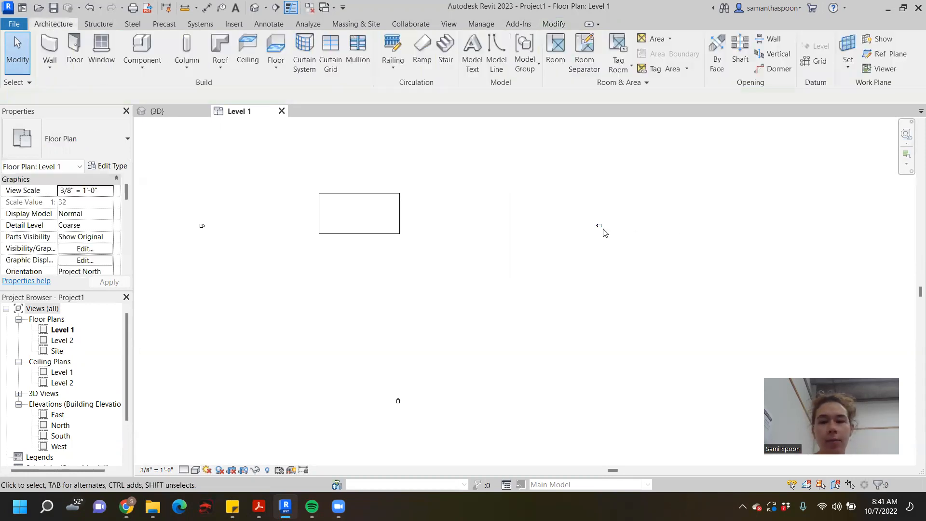
drag(579, 210, 639, 269)
drag(372, 384, 424, 420)
scroll(397, 392, up, 5)
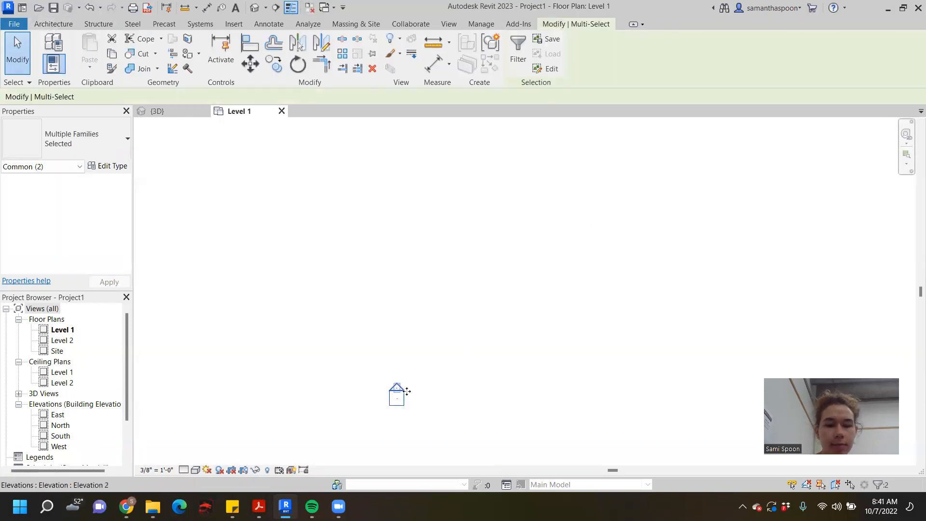
double_click(406, 389)
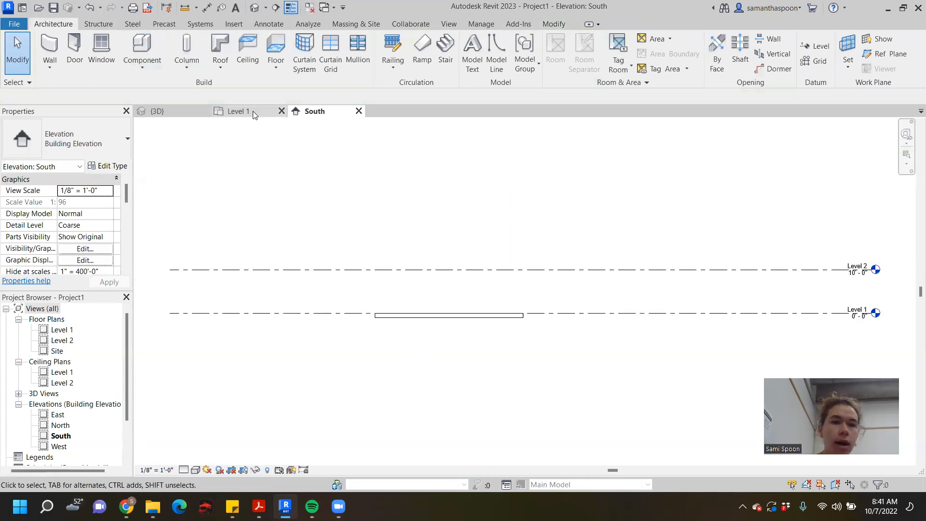
click(239, 111)
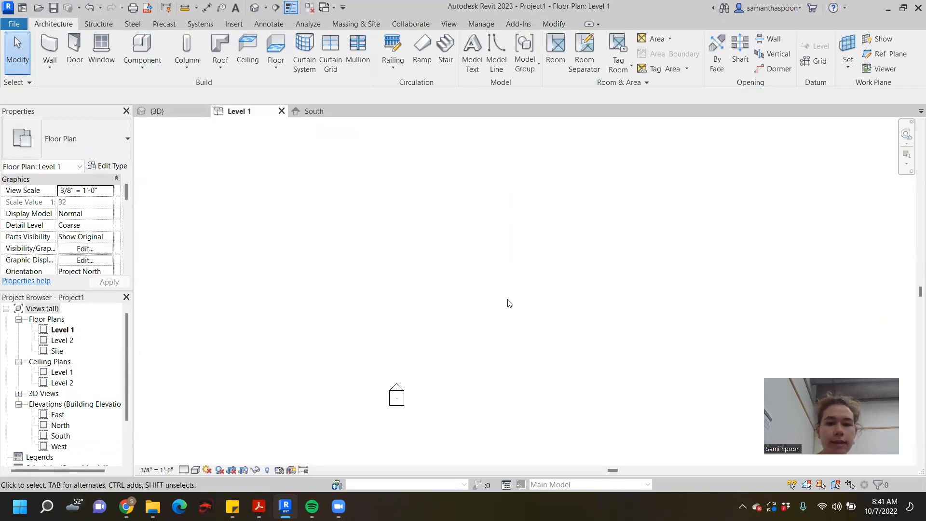
- Move the whole South elevation marker up to just below the floor's south edge
drag(444, 317, 542, 427)
scroll(475, 353, up, 2)
mouse_move(457, 353)
mouse_down()
mouse_move(469, 240)
mouse_move(442, 197)
mouse_move(438, 162)
mouse_up()
scroll(467, 233, down, 5)
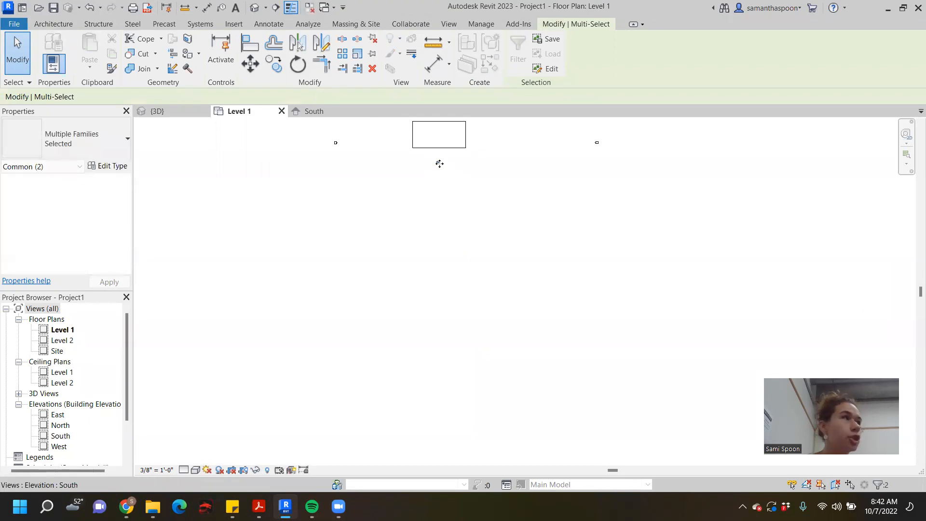
scroll(484, 156, up, 2)
scroll(484, 154, up, 1)
- Move the East and West elevation markers in close to the floor's east and west edges
middle_drag(530, 258, 586, 411)
mouse_move(733, 273)
mouse_down()
mouse_move(795, 303)
mouse_move(637, 258)
mouse_move(532, 273)
mouse_up()
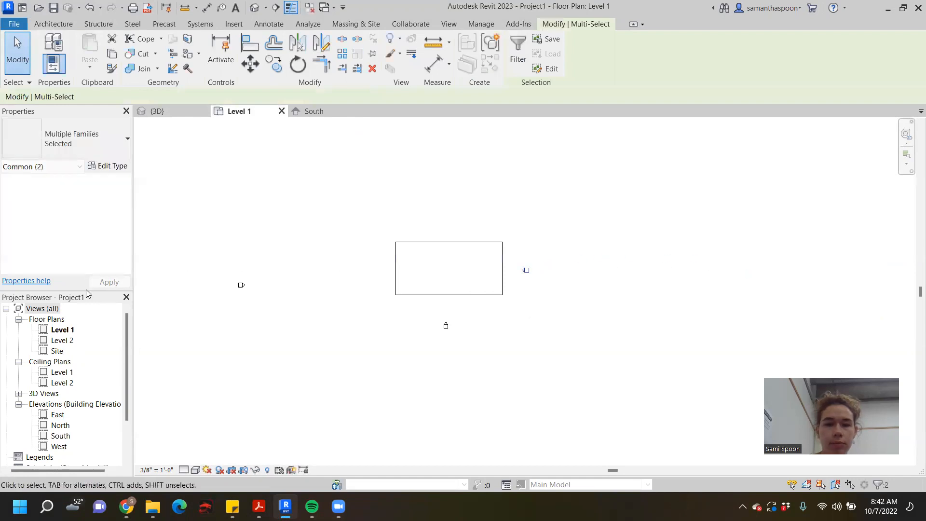
drag(210, 259, 277, 324)
mouse_move(241, 285)
mouse_down()
mouse_move(333, 279)
mouse_move(349, 263)
mouse_up()
- Move the North elevation marker down to just above the floor's north edge
scroll(524, 261, up, 1)
scroll(546, 233, down, 1)
middle_drag(565, 231, 516, 332)
scroll(509, 327, down, 1)
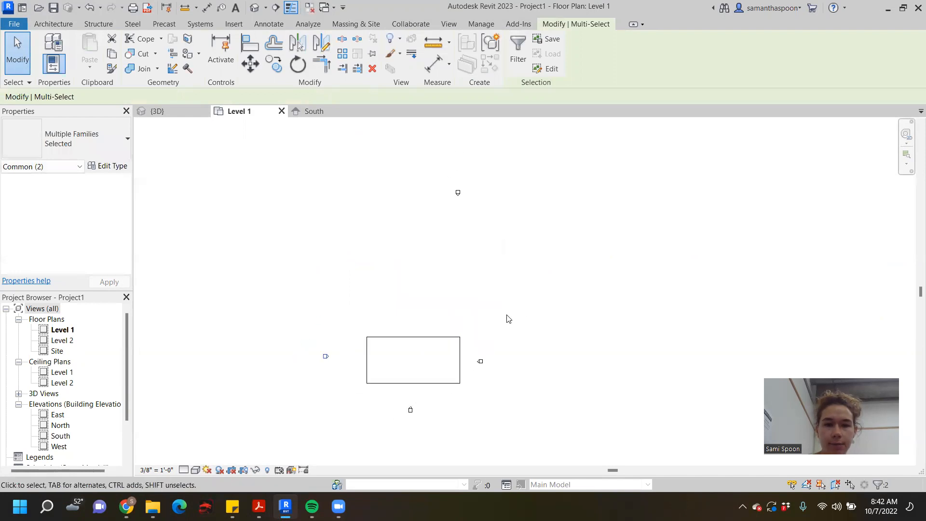
drag(458, 191, 419, 314)
scroll(420, 314, down, 1)
middle_drag(579, 359, 591, 295)
scroll(591, 295, up, 1)
scroll(486, 297, up, 3)
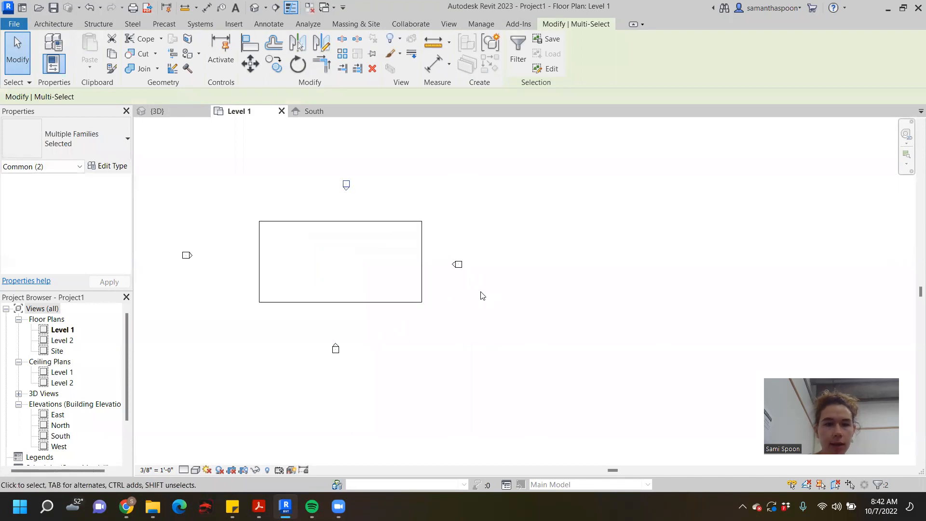
- Open the South elevation and examine the Level 1 and Level 2 lines and their elevation labels
click(307, 113)
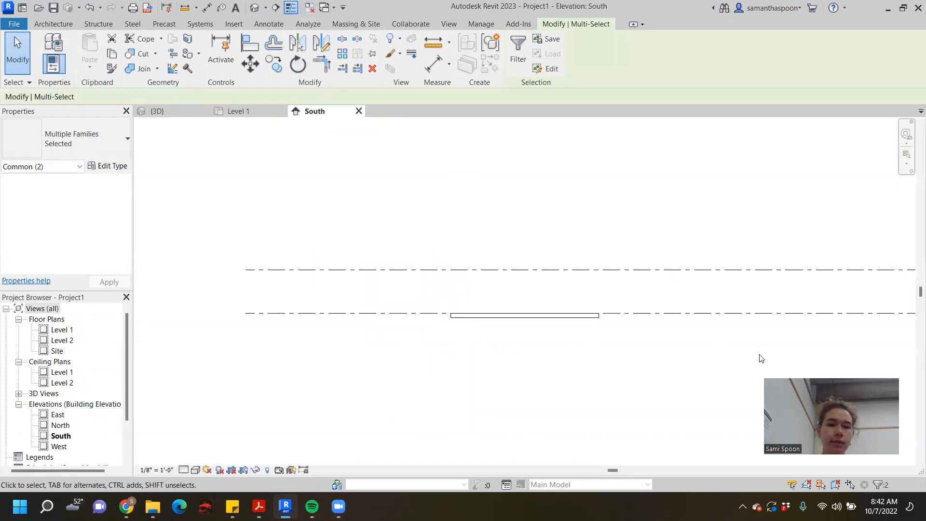
scroll(678, 333, down, 2)
click(681, 340)
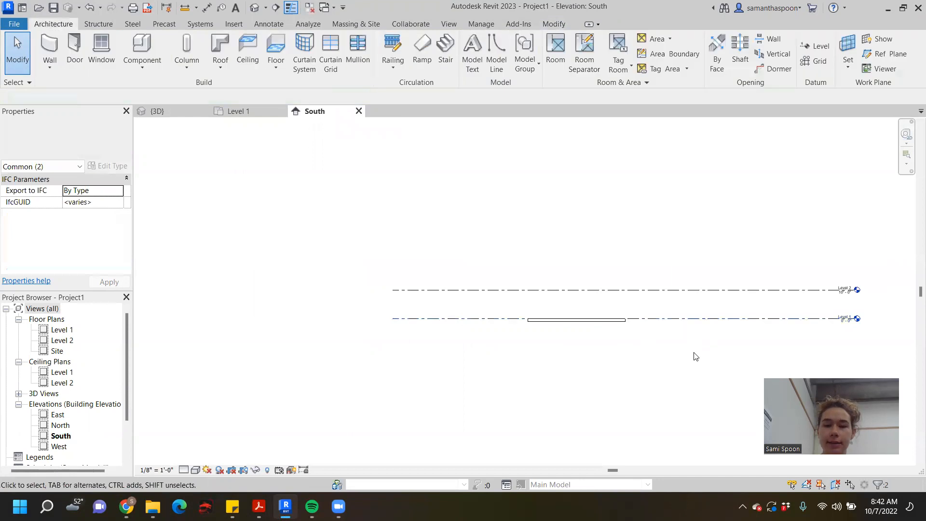
middle_drag(705, 356, 498, 320)
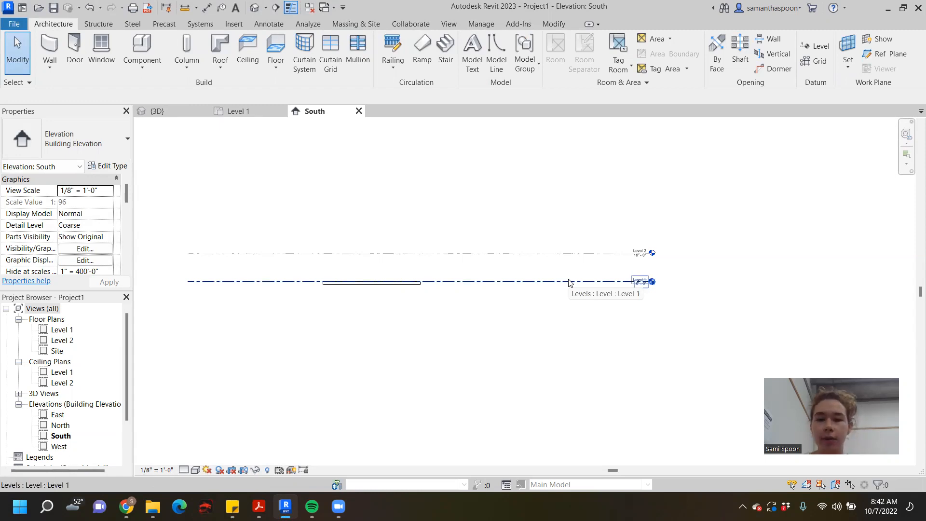
click(583, 254)
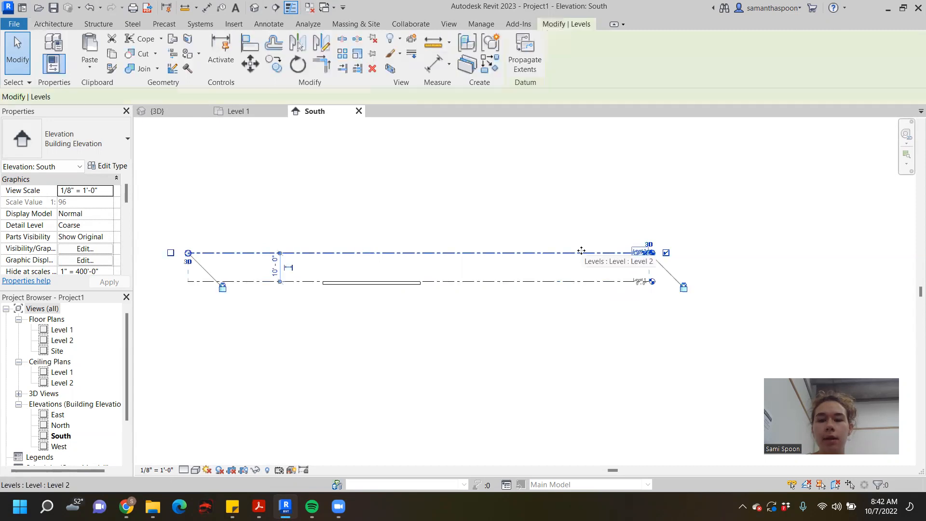
click(631, 322)
scroll(602, 207, up, 2)
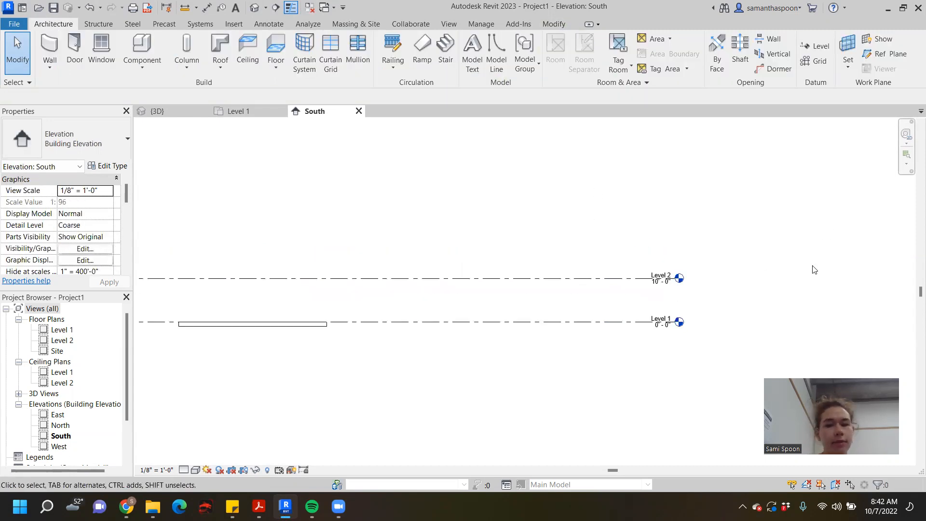
- Try to copy Level 1 downward to an elevation of -3' 6", and undo the change
click(558, 327)
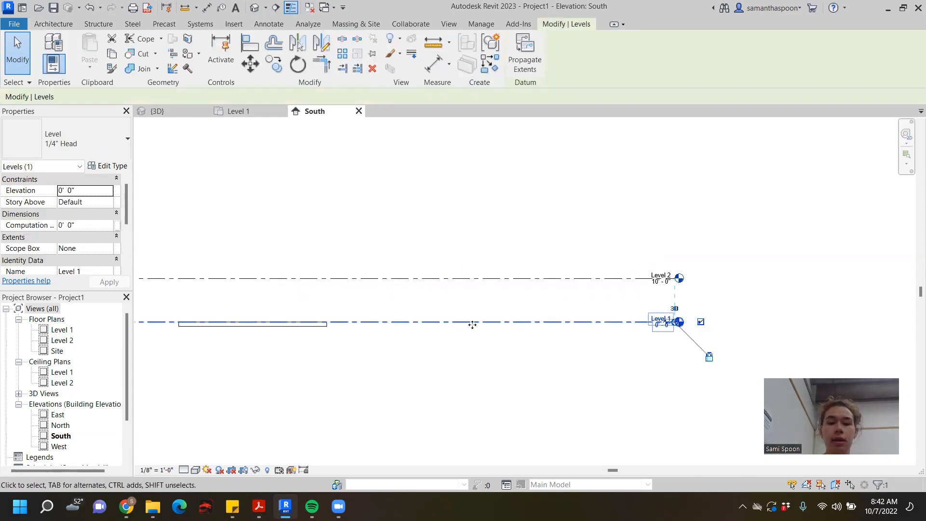
scroll(538, 323, up, 1)
scroll(537, 323, down, 1)
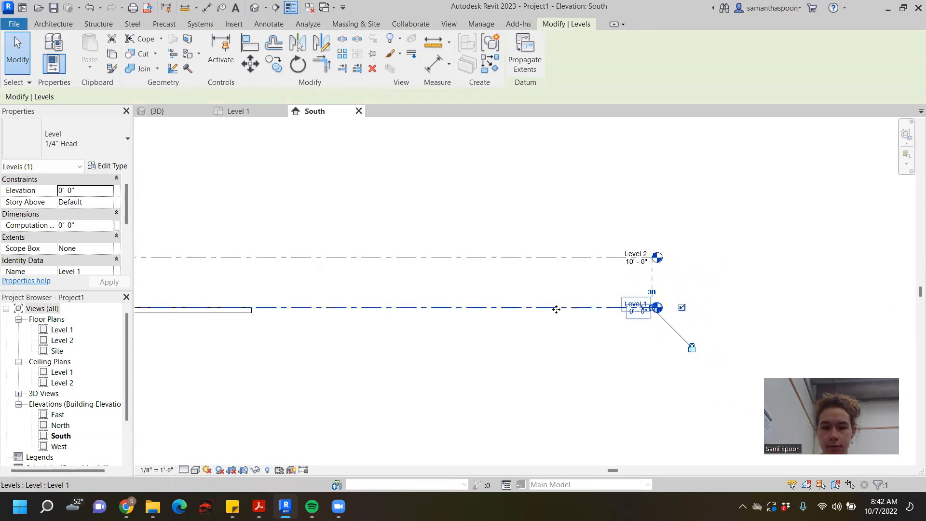
key(alt)
drag(556, 309, 556, 327)
key(ctrl+z)
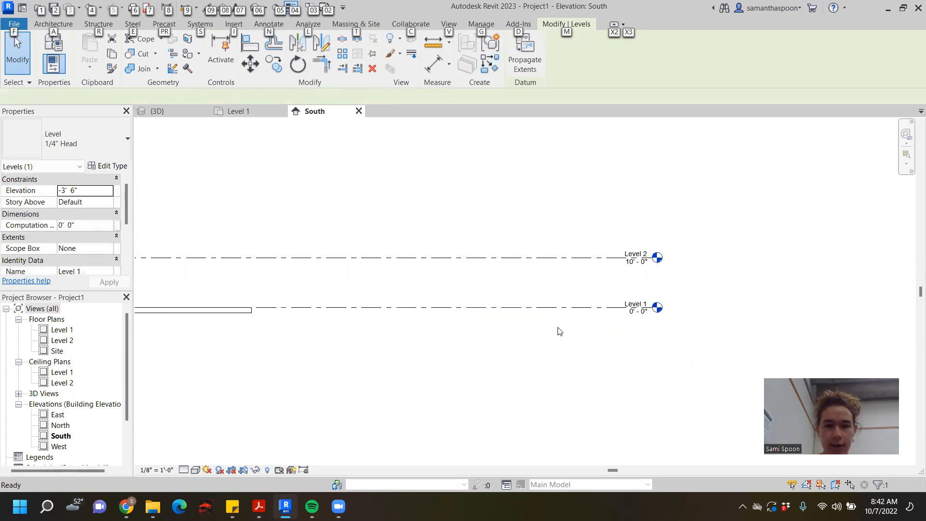
- Copy the Level 1 line downward to an elevation of -4' 6"
click(559, 308)
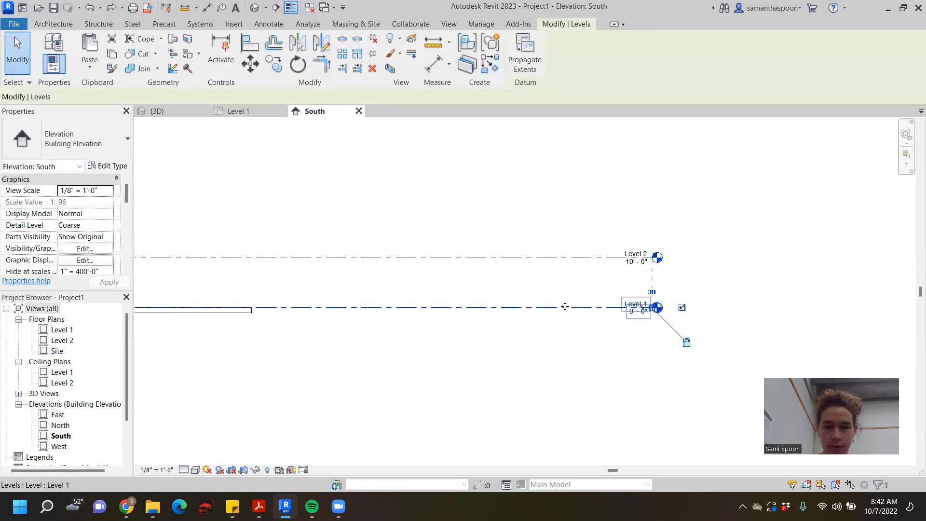
ctrl+drag(564, 308, 566, 329)
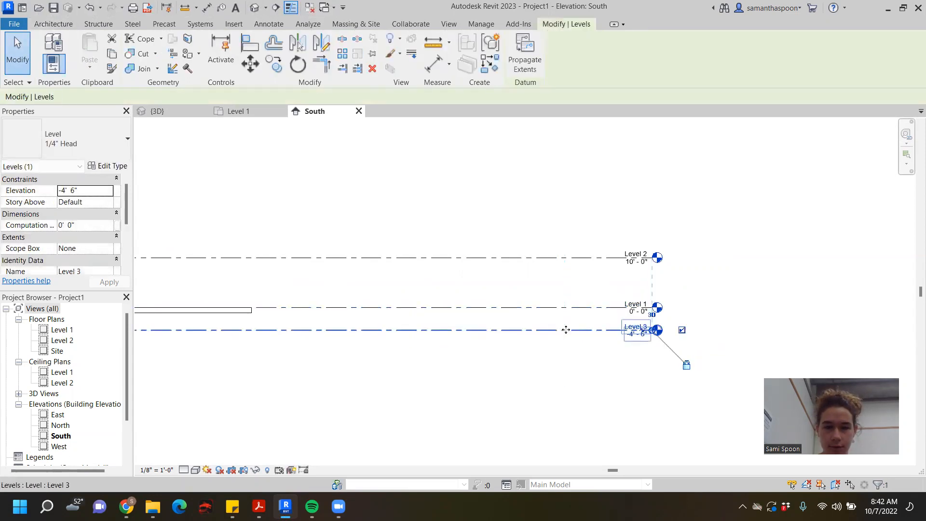
- Create a similar level from Level 2, drawn above it at an elevation of 21' 0", and leave level placement
click(559, 259)
right_click(560, 259)
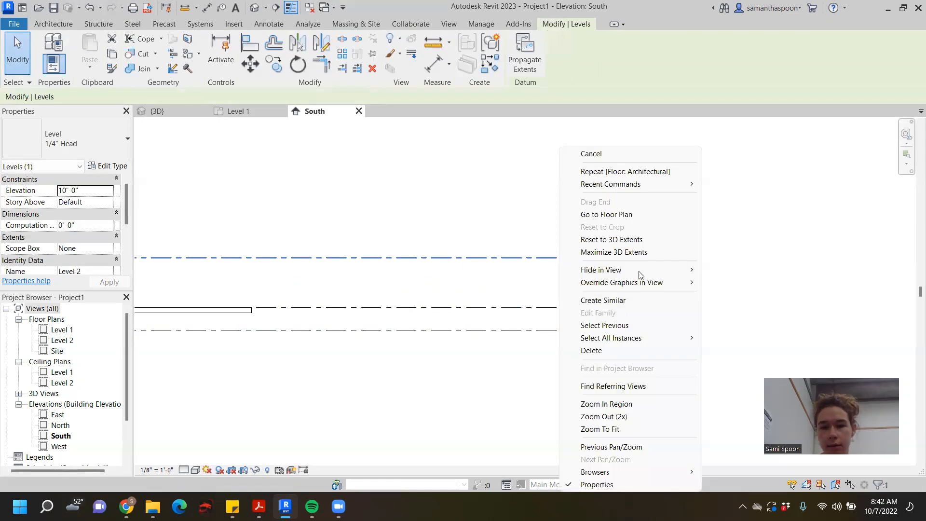
click(632, 296)
click(646, 203)
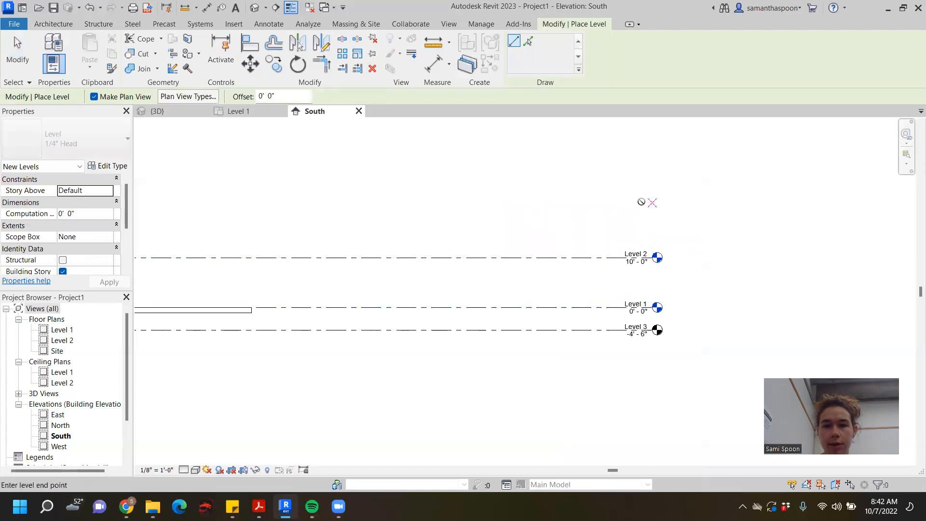
click(410, 202)
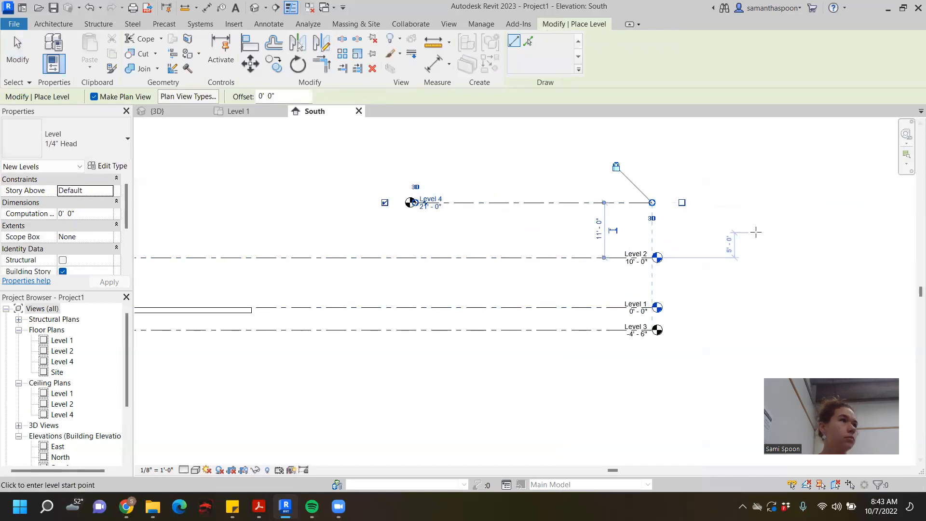
click(7, 48)
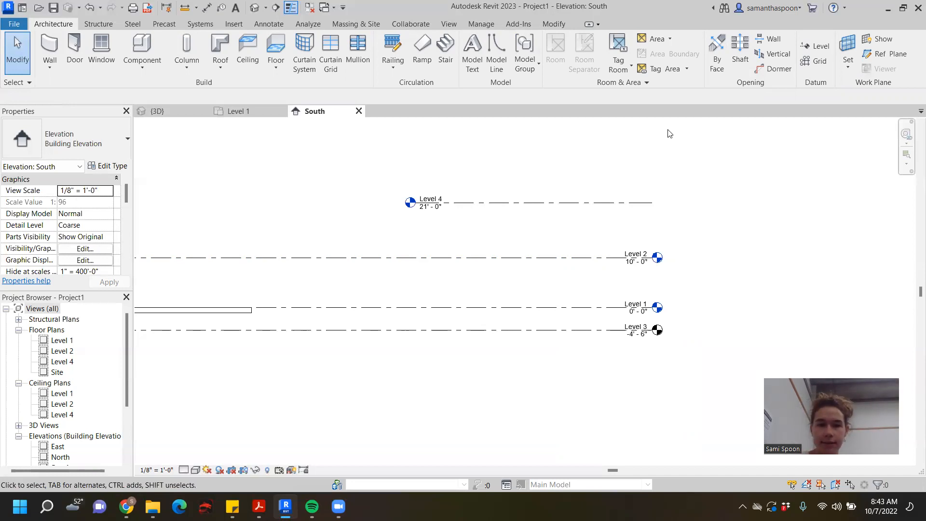
- Delete Level 4 together with its associated plan views
click(532, 204)
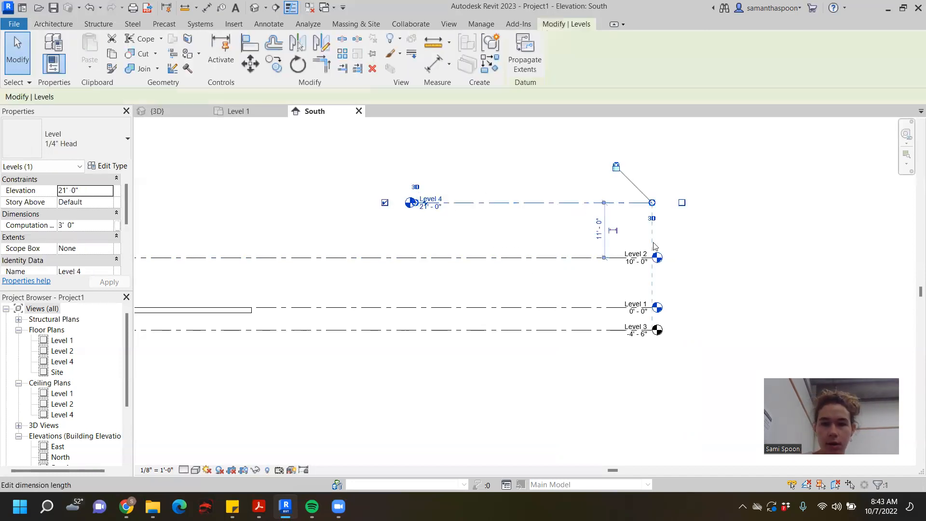
key(Delete)
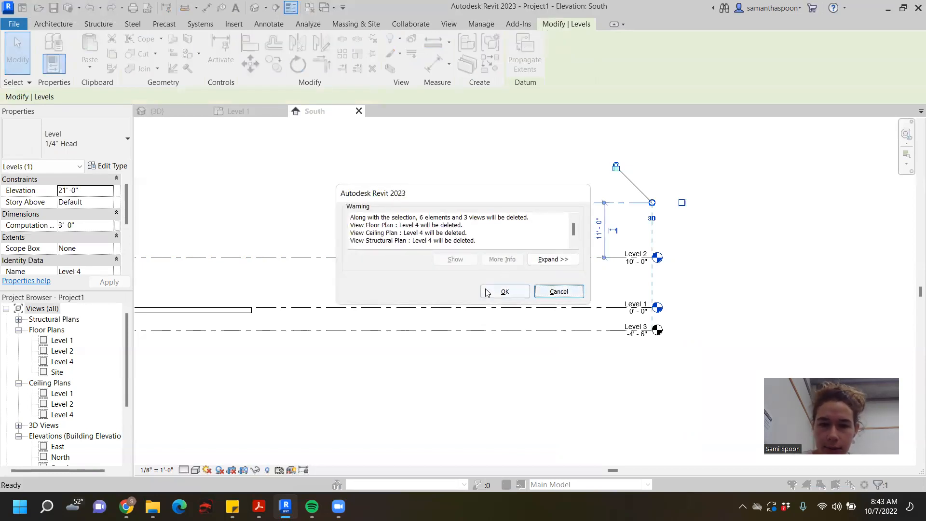
click(510, 295)
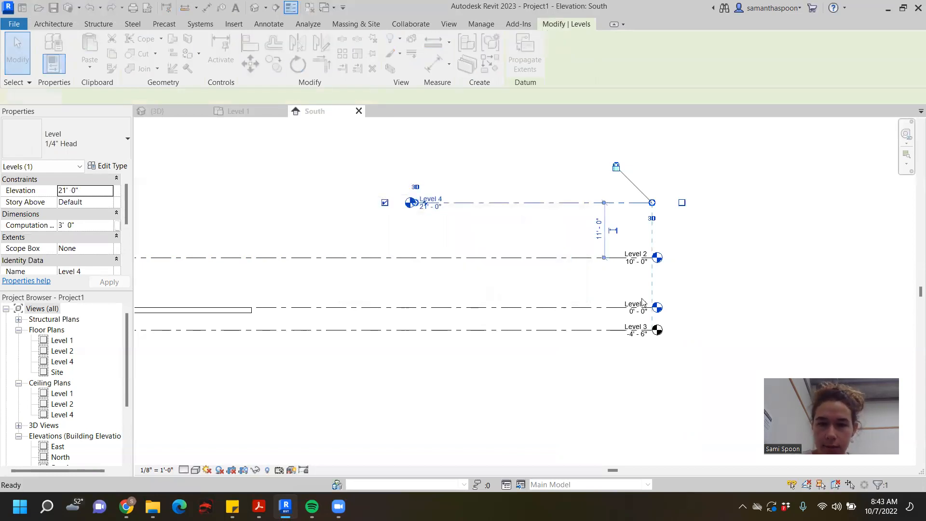
- Move the Level 3 line up to an elevation of -1' 0"
click(484, 330)
scroll(458, 327, up, 2)
drag(299, 331, 291, 307)
scroll(702, 307, up, 2)
middle_drag(715, 336, 492, 321)
scroll(483, 313, up, 5)
middle_drag(628, 343, 568, 349)
scroll(568, 349, up, 1)
scroll(562, 345, down, 3)
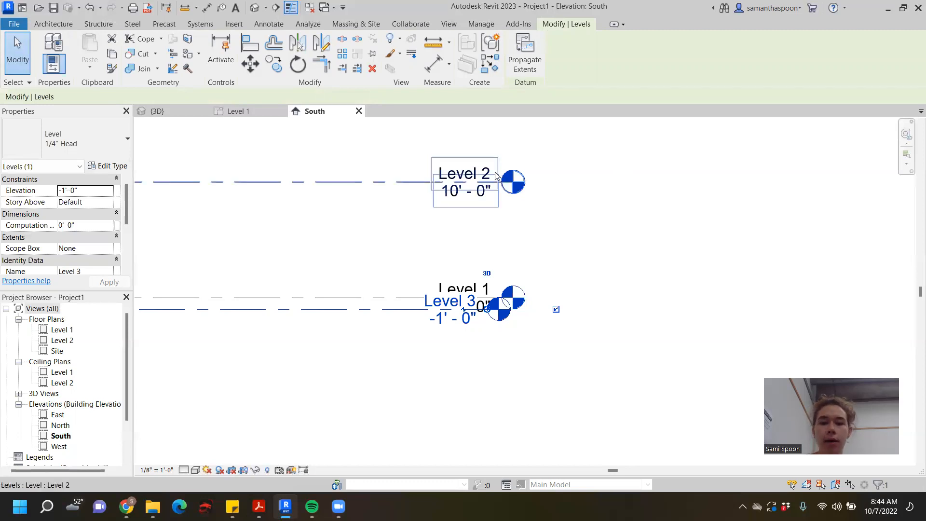
- Extend the head end of the Level 3 line past the Level 1 head
drag(487, 308, 695, 309)
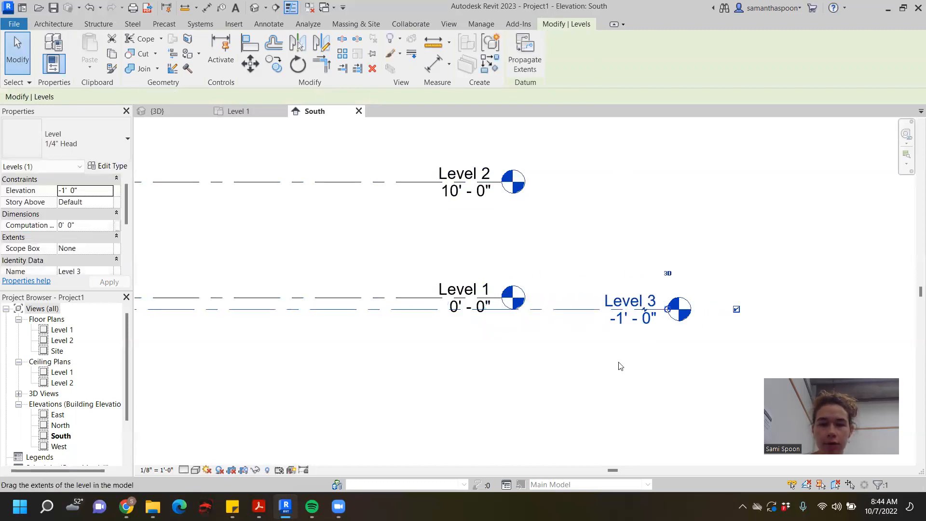
scroll(569, 355, down, 1)
middle_drag(568, 355, 528, 314)
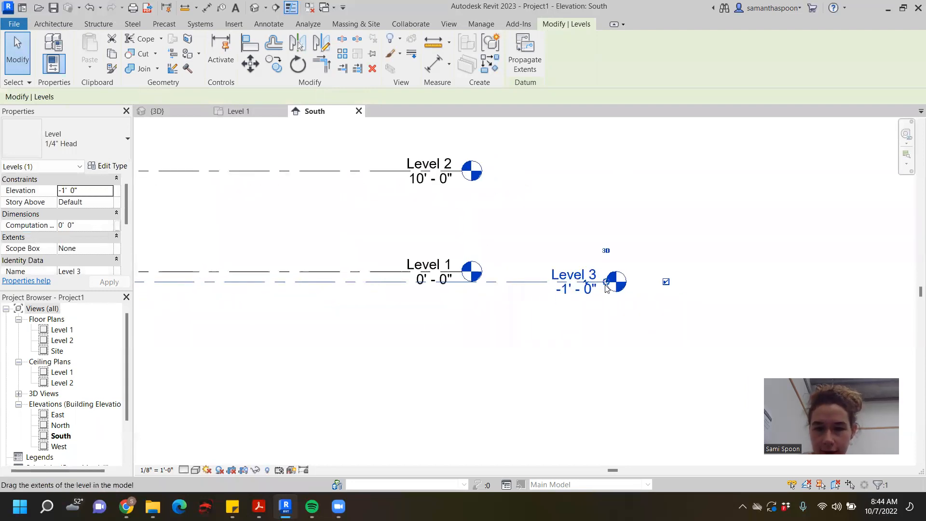
- Try adding an elbow to the Level 3 line and moving its two bend points back toward Level 1's label
scroll(603, 282, up, 2)
click(570, 281)
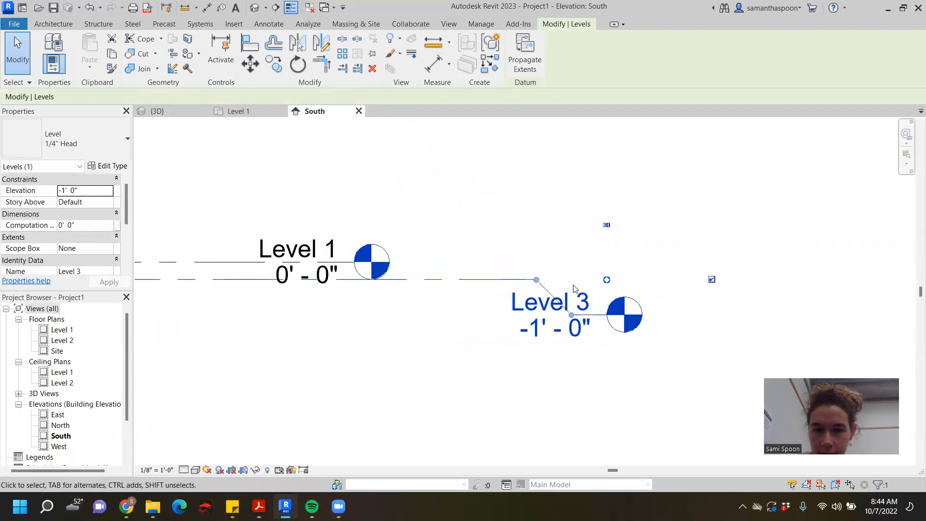
scroll(596, 284, down, 1)
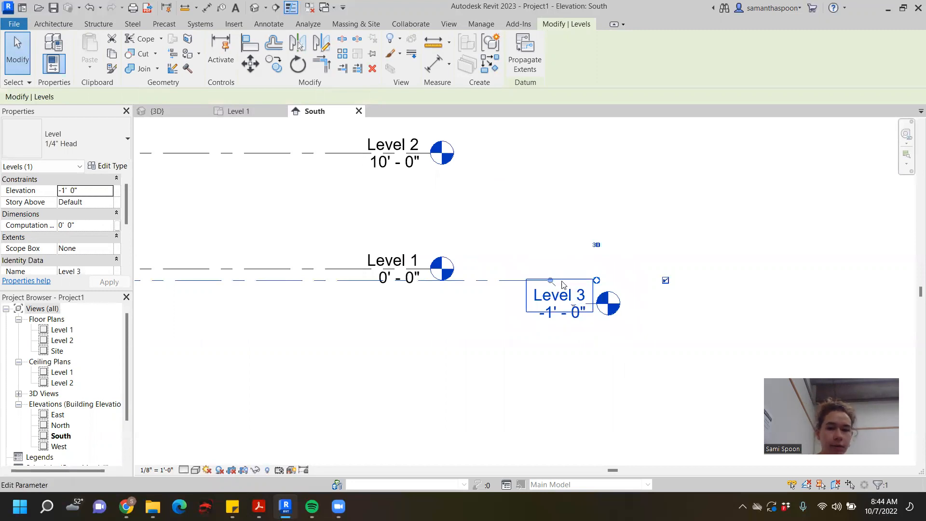
drag(550, 280, 362, 281)
drag(572, 303, 419, 322)
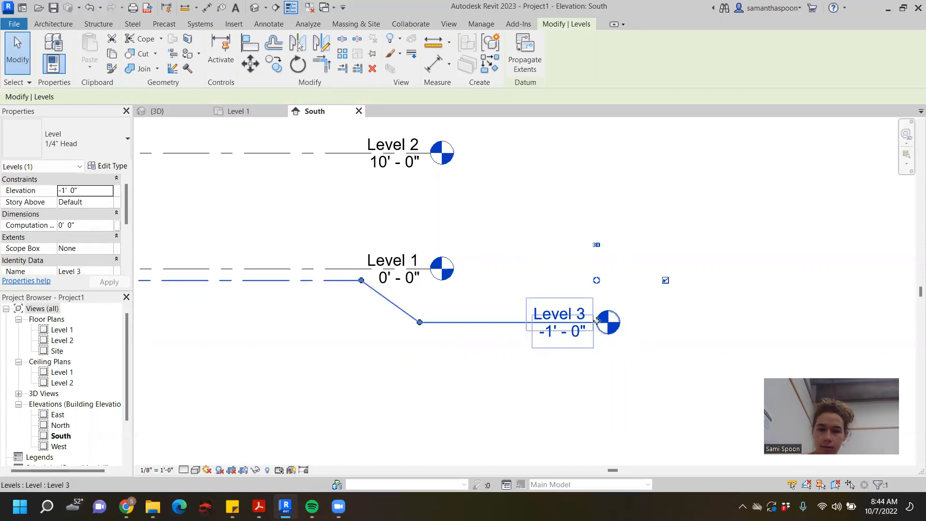
- Inspect the Level 3 head up close and undo the elbow and its bend-point adjustments
scroll(596, 327, up, 4)
click(659, 244)
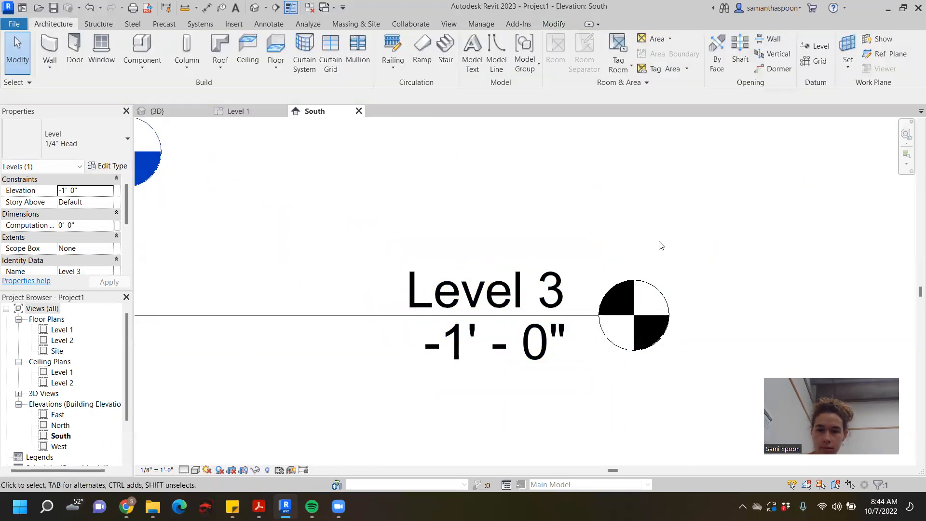
click(595, 319)
scroll(596, 320, down, 2)
middle_drag(605, 326, 718, 308)
scroll(711, 275, up, 1)
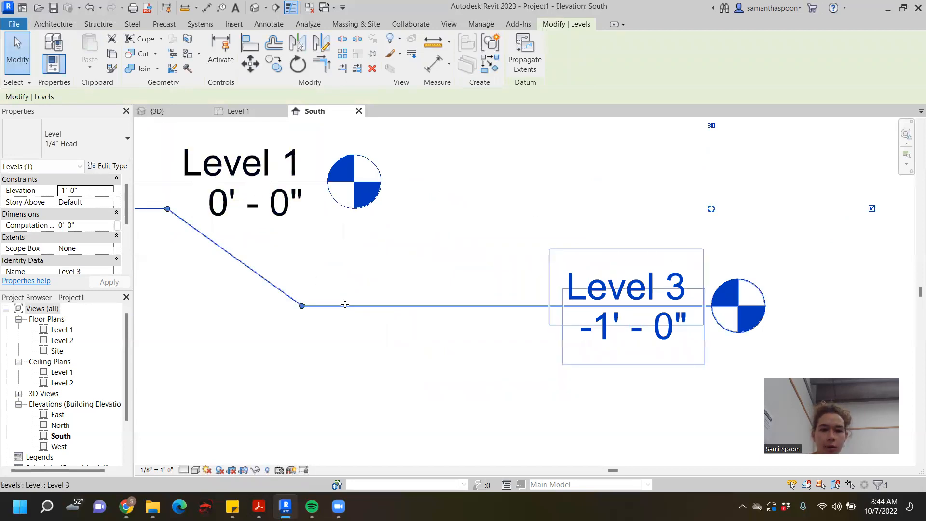
key(ctrl+z)
key(ctrl+z)
key(ctrl+z)
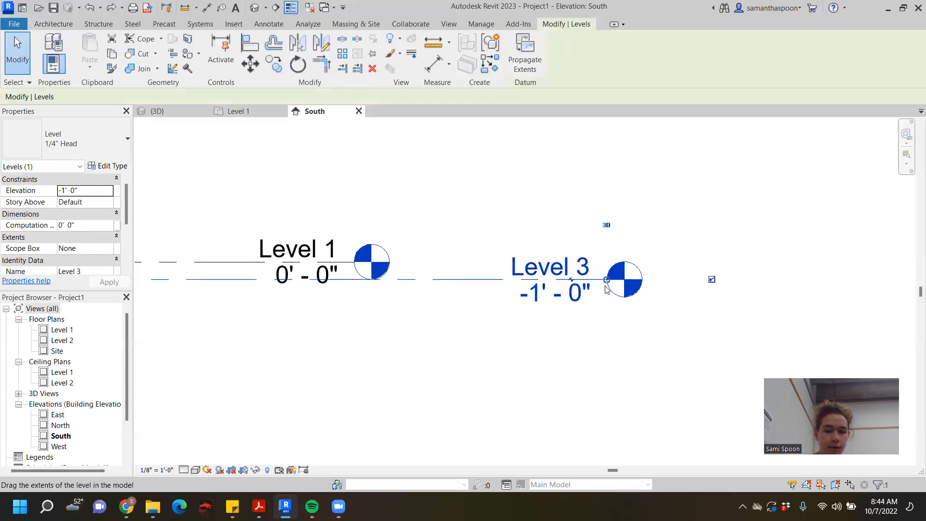
- Add an elbow to the Level 3 line and move both bend points back so its label sits on a long offset segment
scroll(608, 278, up, 5)
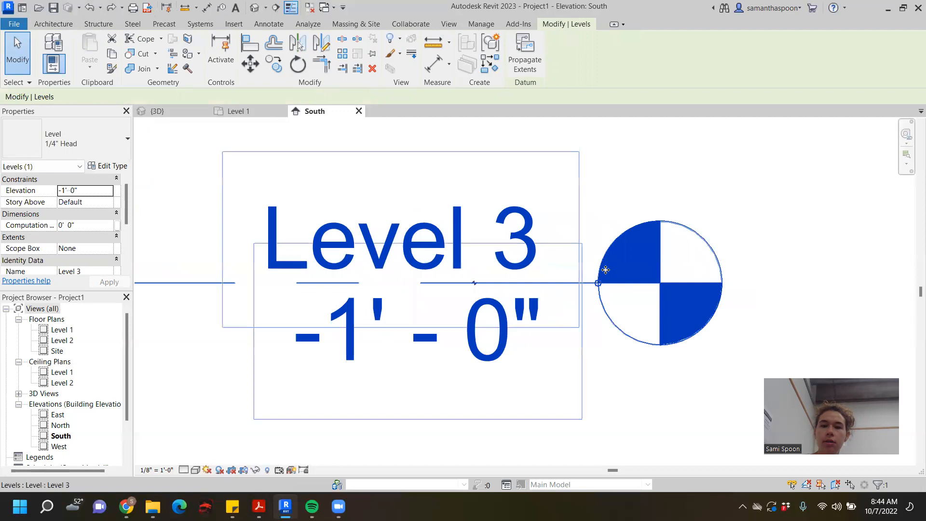
ctrl+drag(598, 283, 566, 282)
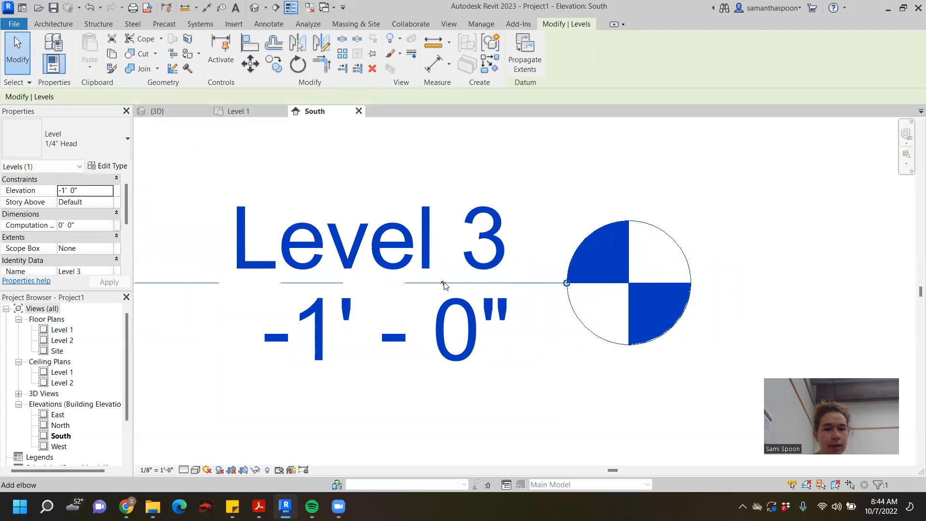
click(444, 284)
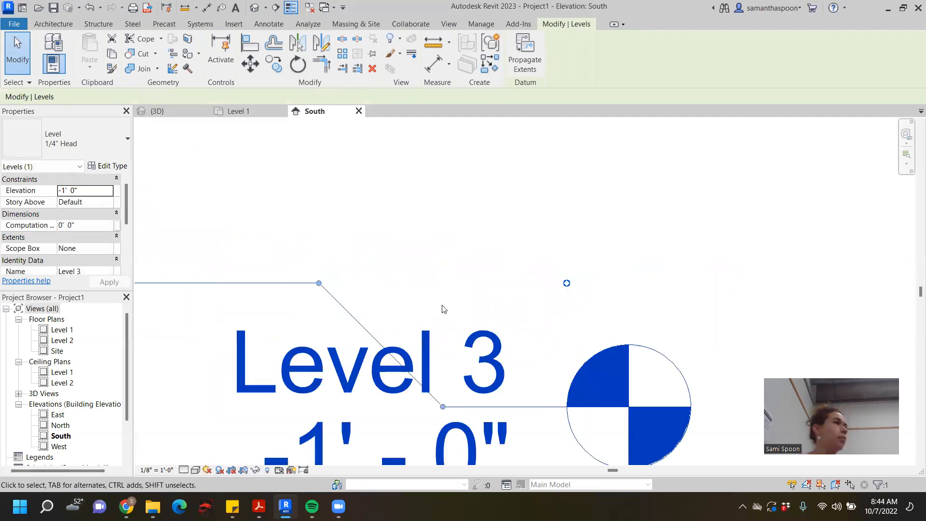
scroll(443, 309, down, 5)
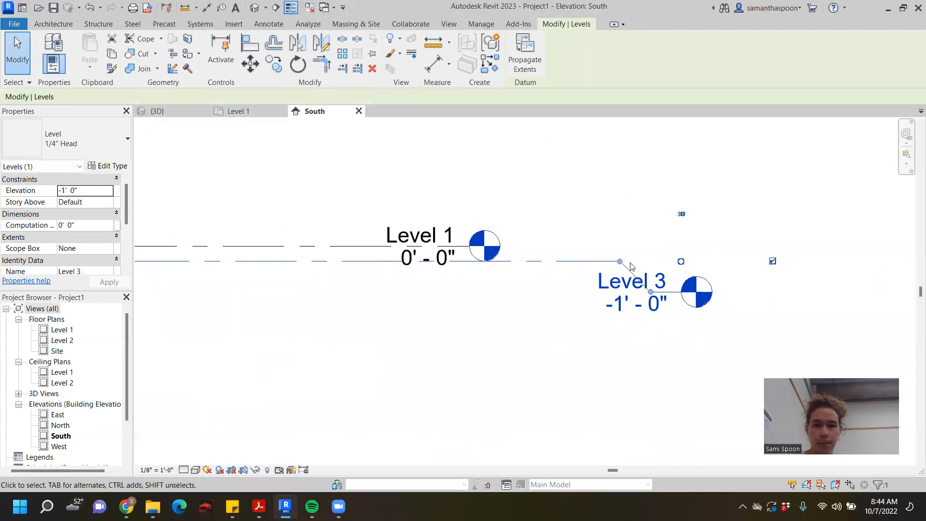
drag(619, 261, 370, 261)
drag(651, 292, 458, 295)
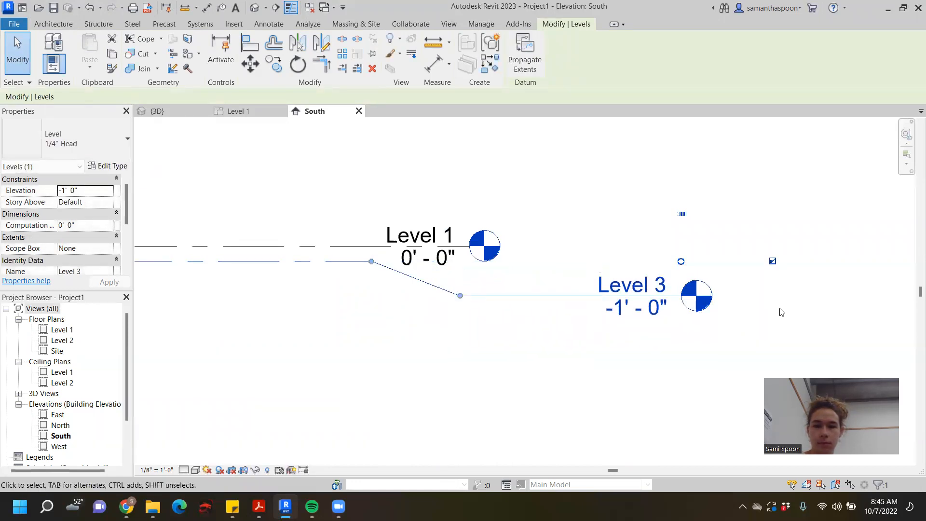
- Pull the Level 3 head back into vertical alignment with the Level 1 and Level 2 heads
click(766, 286)
scroll(765, 285, down, 5)
middle_drag(774, 291, 840, 293)
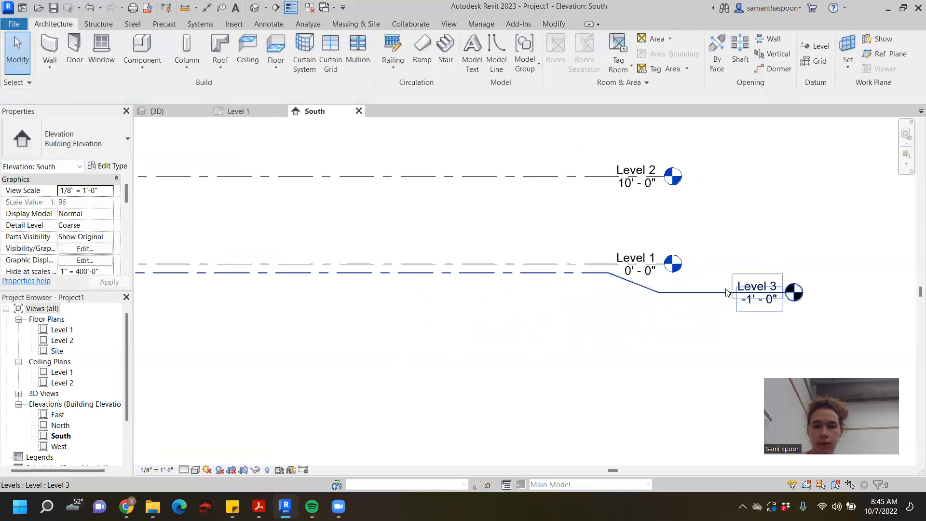
click(789, 293)
scroll(784, 291, up, 6)
scroll(778, 288, down, 1)
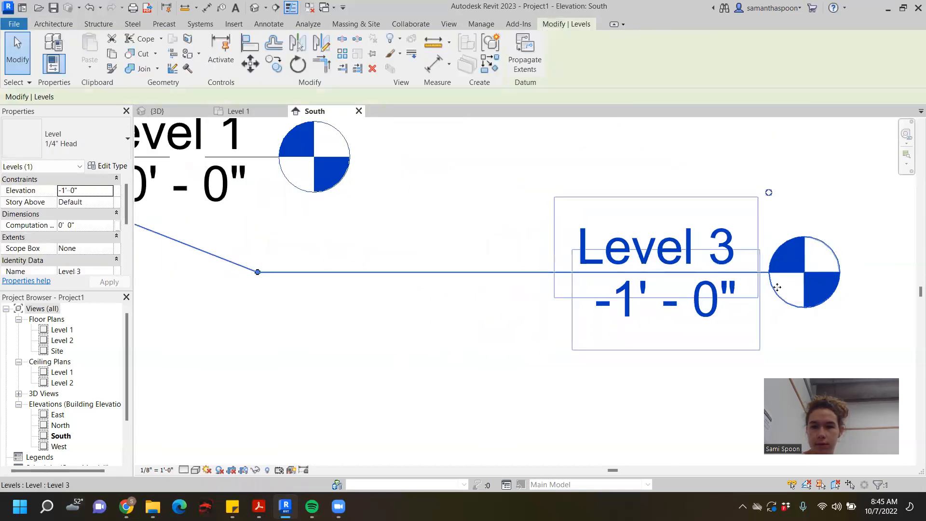
scroll(778, 288, up, 2)
key(l)
key(l)
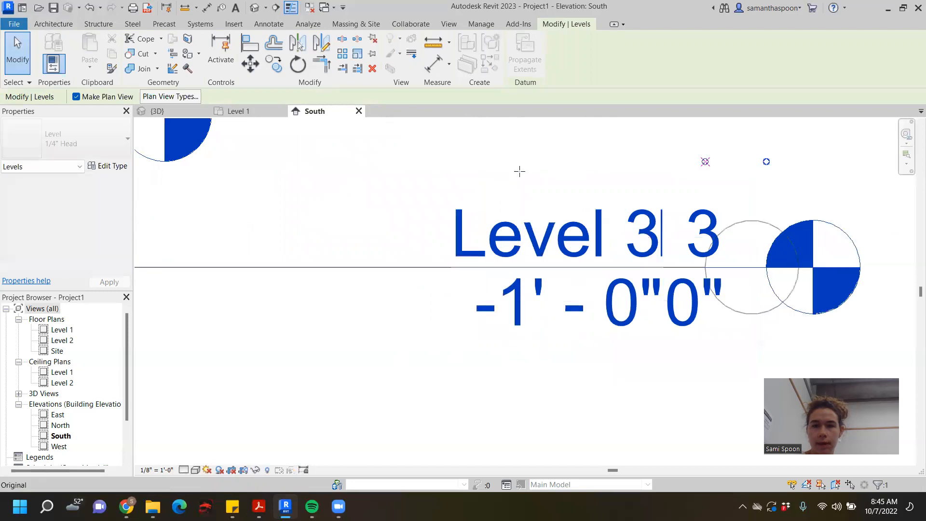
scroll(400, 178, down, 5)
scroll(244, 165, down, 1)
middle_drag(244, 166, 454, 215)
drag(453, 216, 468, 216)
click(552, 337)
scroll(550, 339, down, 1)
scroll(549, 340, down, 2)
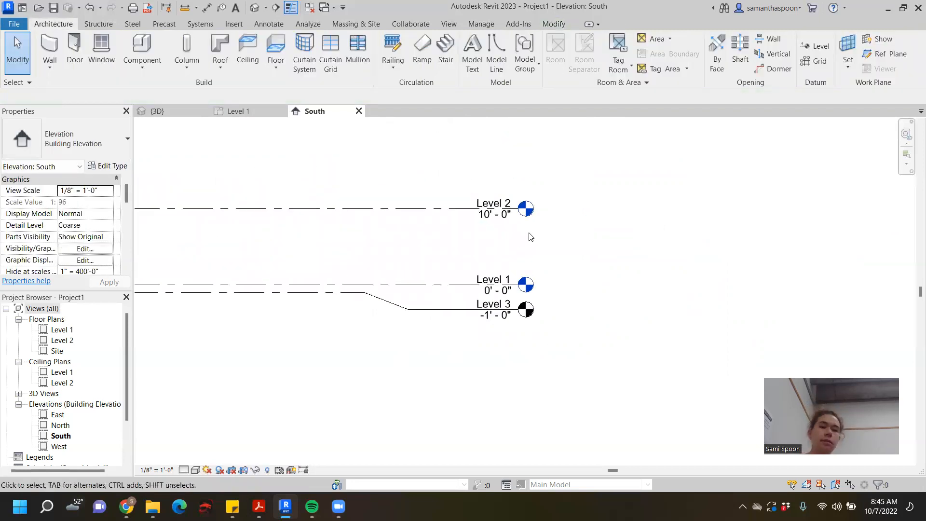
- Check the full extent of the levels in the South elevation and return to the Level 1 floor plan
scroll(690, 338, down, 1)
scroll(675, 325, down, 1)
middle_drag(625, 267, 794, 259)
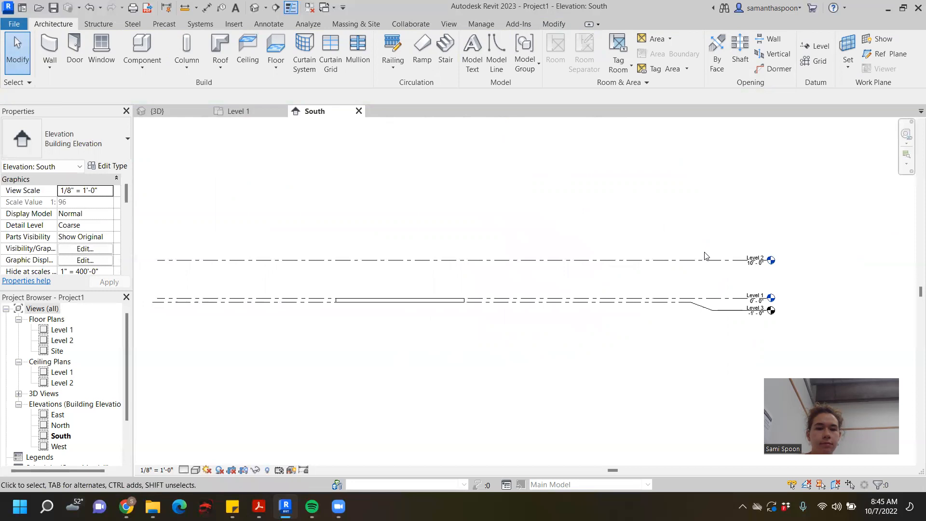
scroll(705, 254, down, 1)
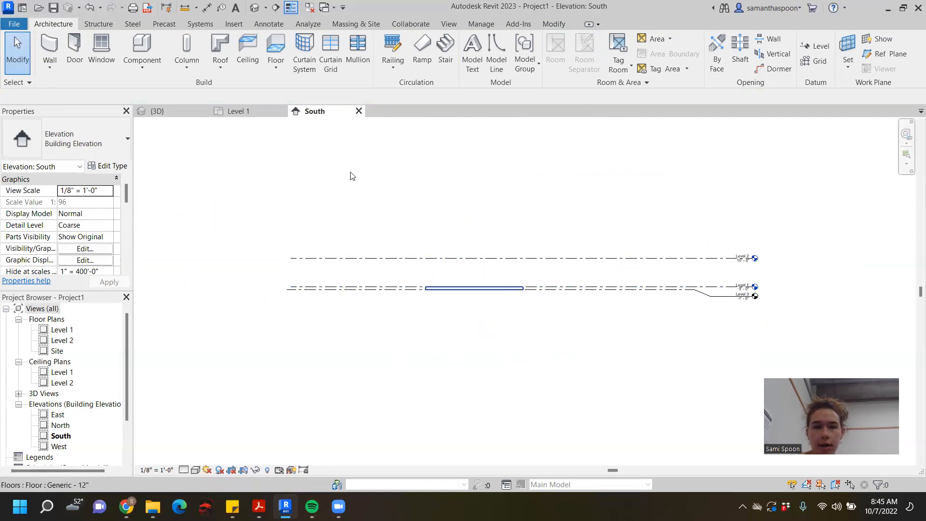
click(243, 112)
middle_drag(434, 241, 598, 223)
scroll(595, 205, up, 1)
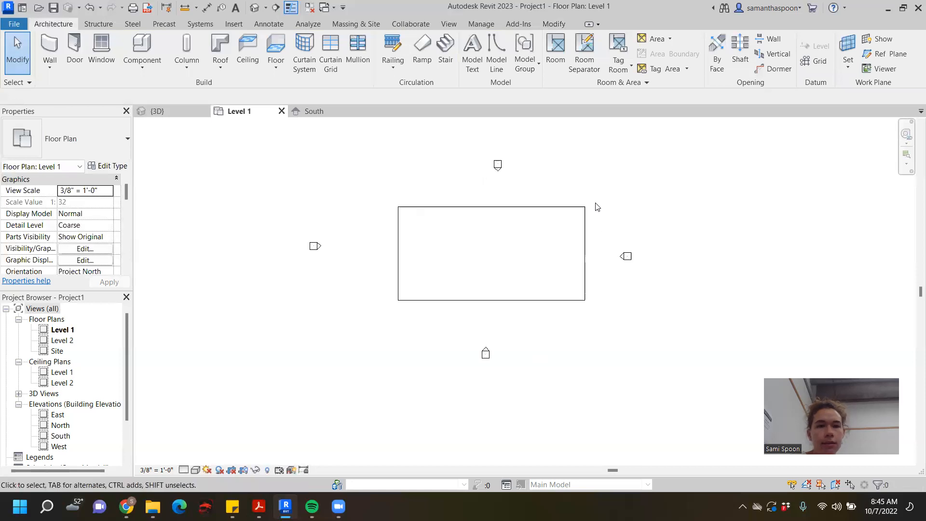
- Select the rectangular floor and look through its instance properties
click(554, 207)
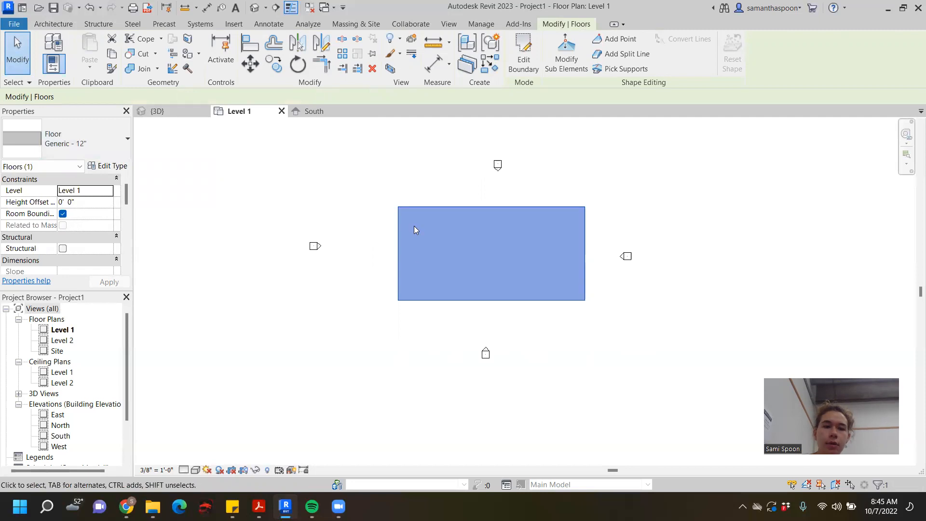
click(439, 168)
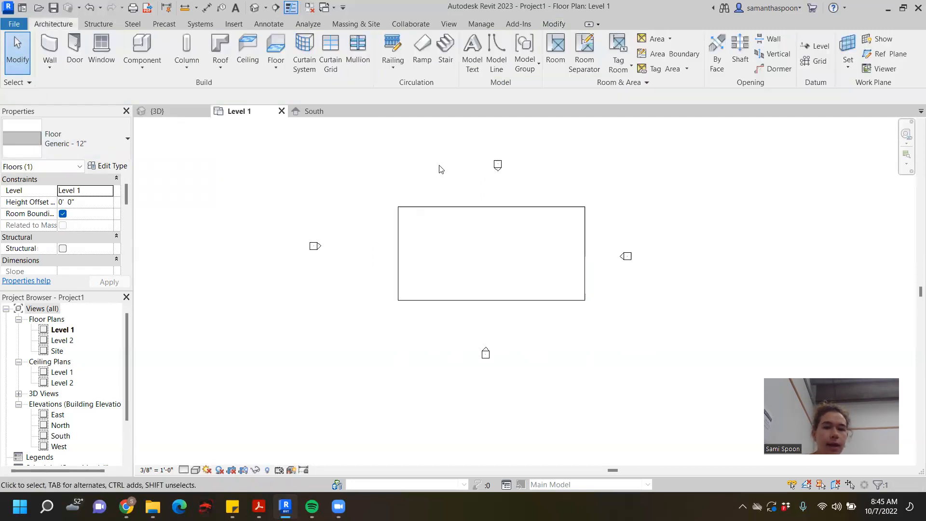
click(465, 207)
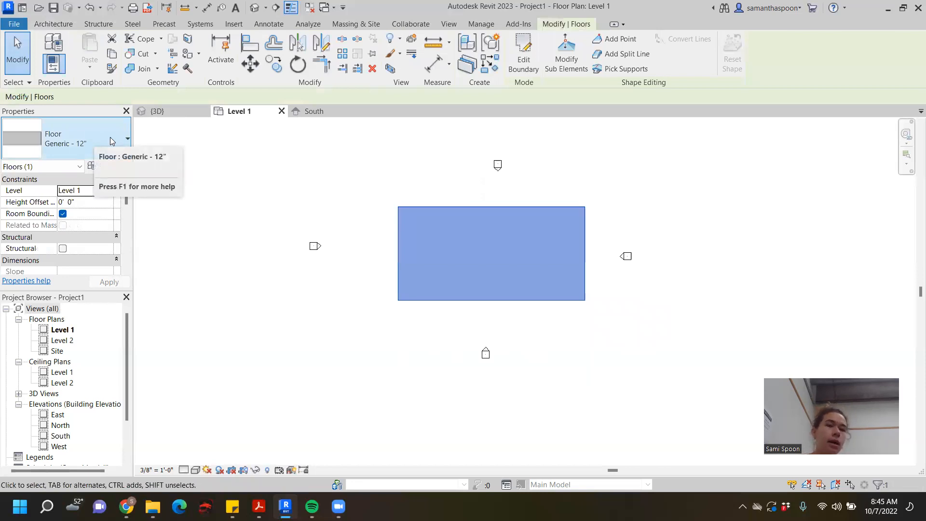
scroll(74, 202, down, 5)
scroll(74, 205, up, 5)
scroll(74, 224, down, 3)
scroll(73, 226, down, 5)
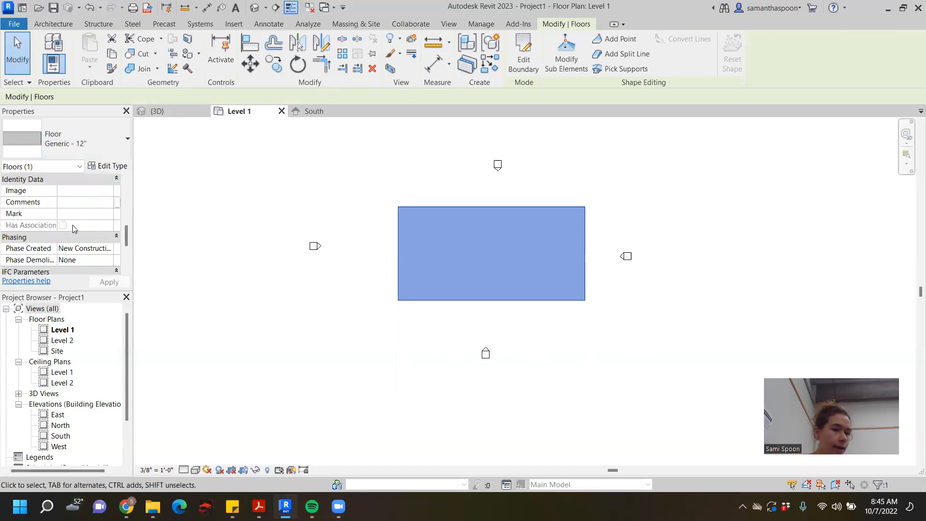
scroll(74, 226, up, 8)
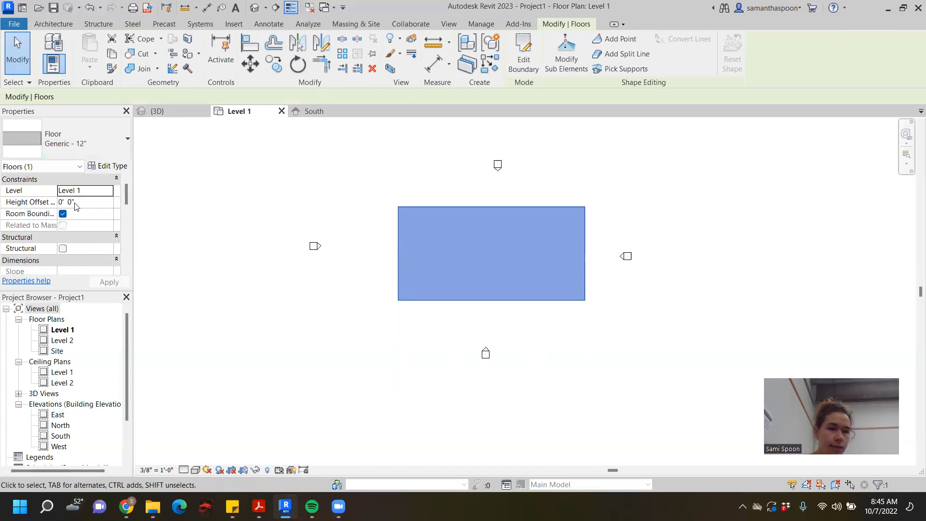
- Look through the available floor types and keep Generic - 12" for the selected floor
click(106, 137)
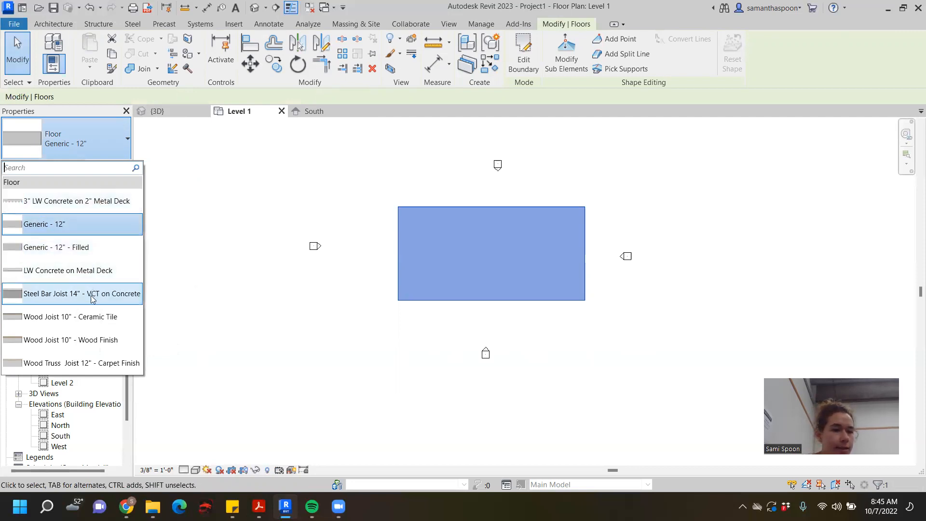
mouse_move(101, 345)
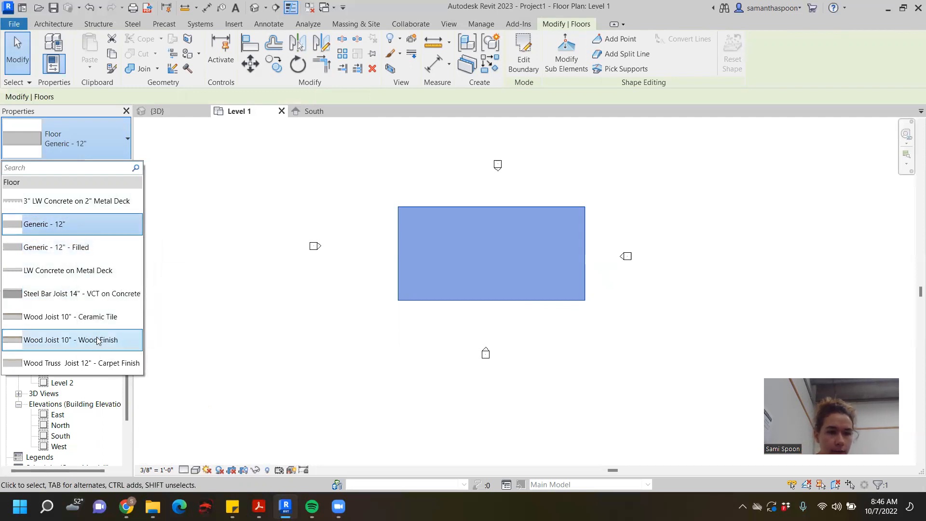
click(76, 223)
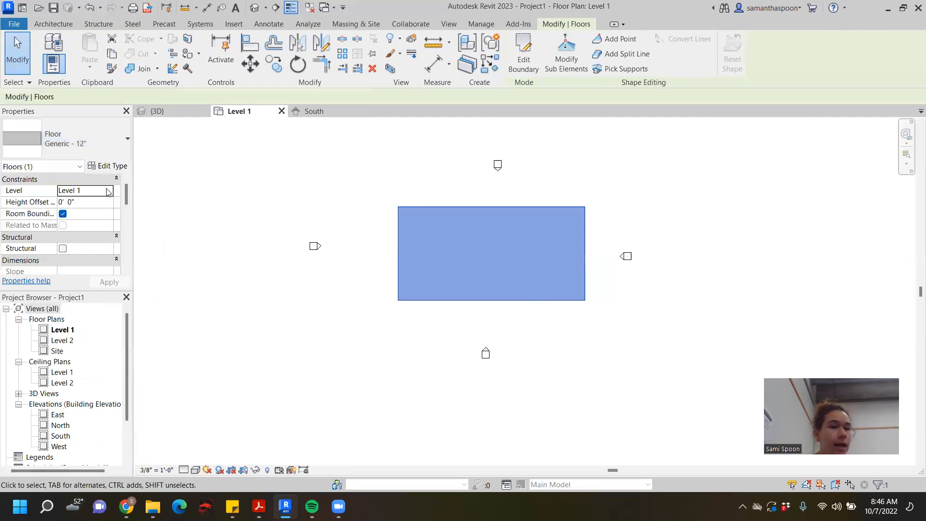
click(117, 137)
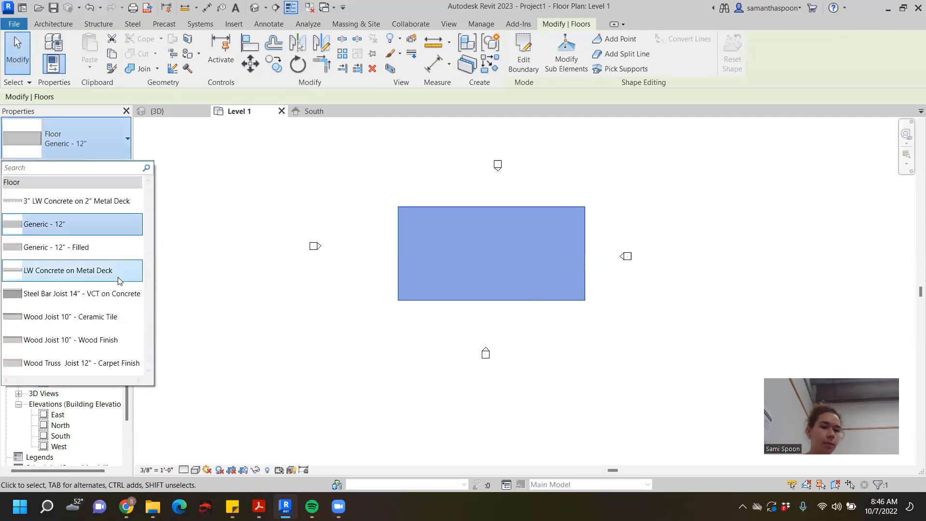
click(117, 232)
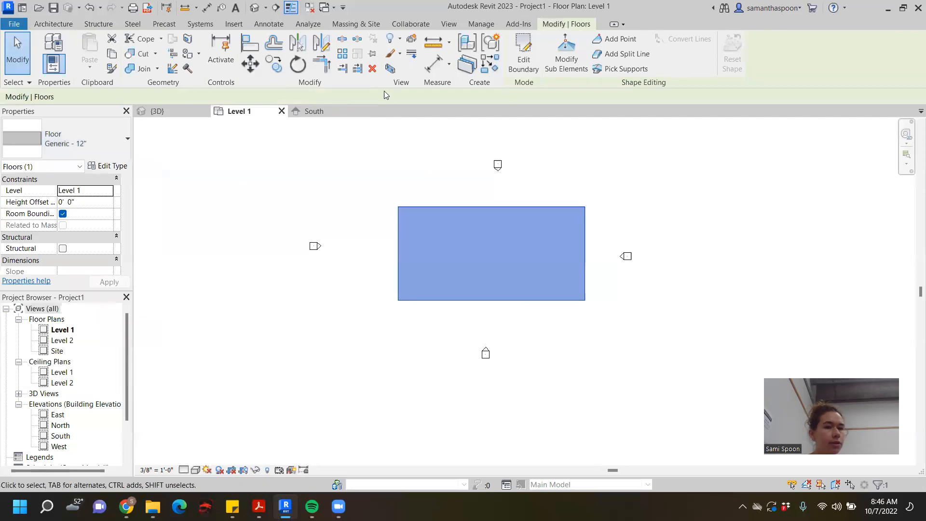
- Duplicate the selected floor's Generic - 12" type under the name Generic - 8"
click(105, 168)
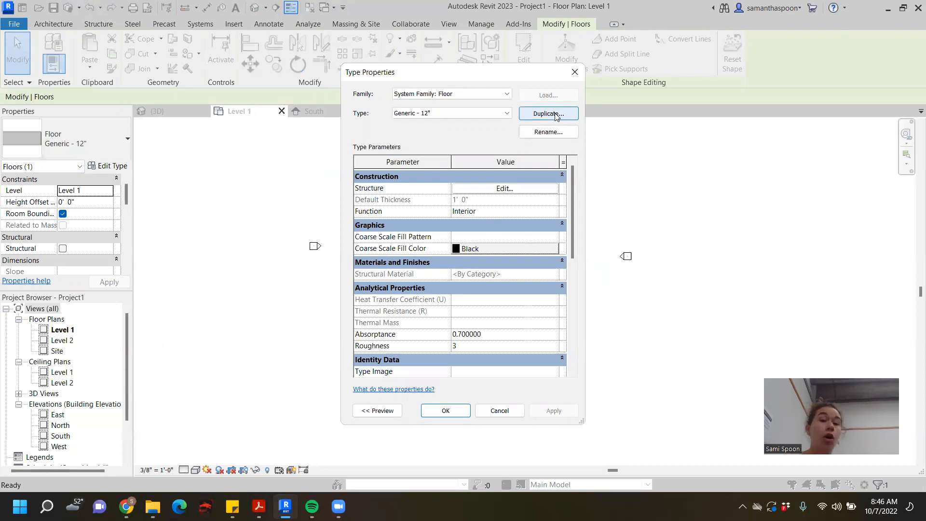
click(556, 114)
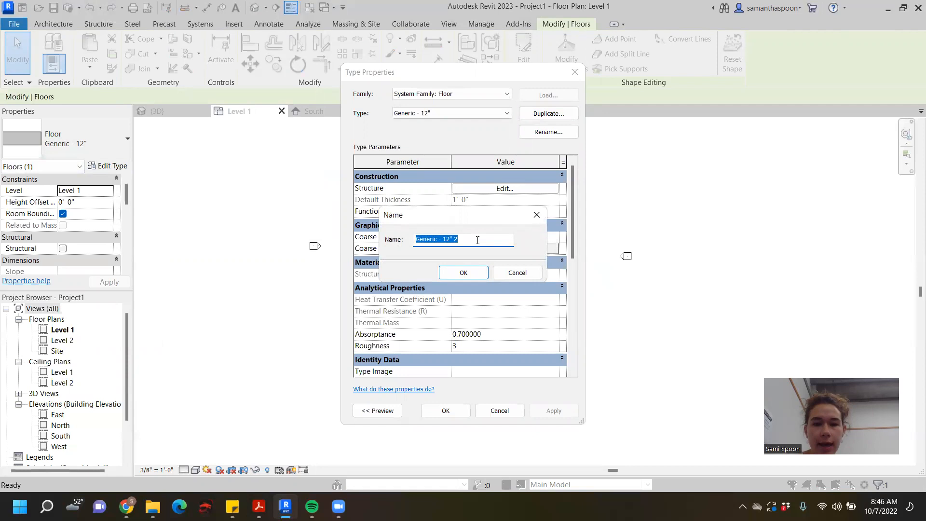
click(455, 240)
key(BackSpace)
key(BackSpace)
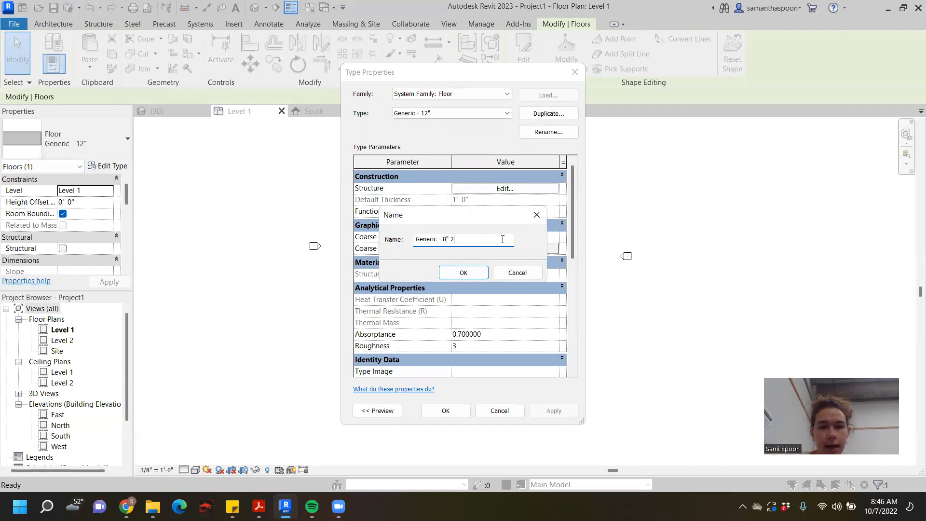
click(465, 271)
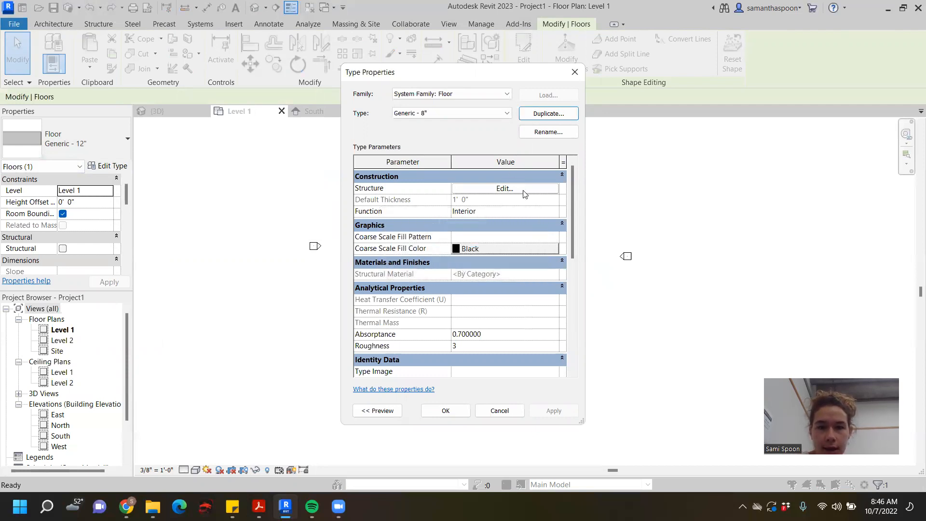
- Set the structure layer thickness of the Generic - 8" floor type to 0' 8" and apply the type to the floor
scroll(530, 242, down, 1)
scroll(533, 247, up, 1)
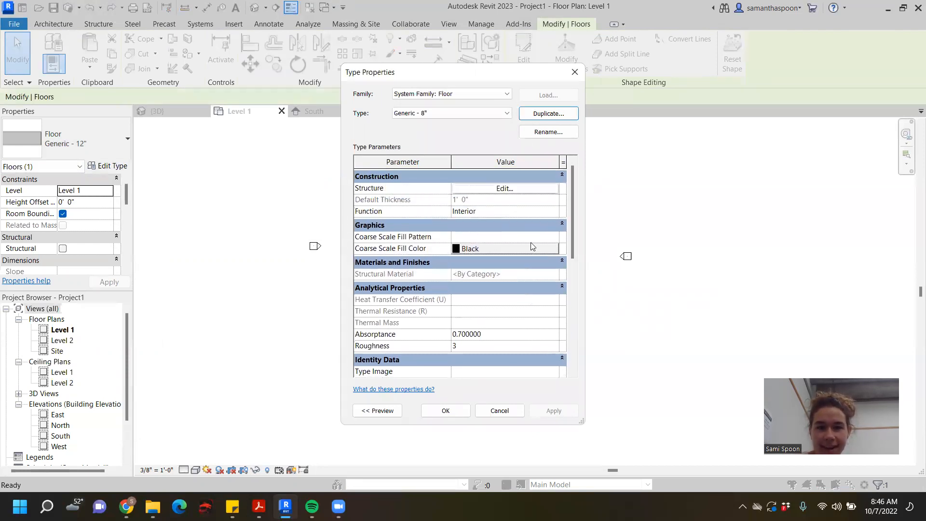
click(522, 191)
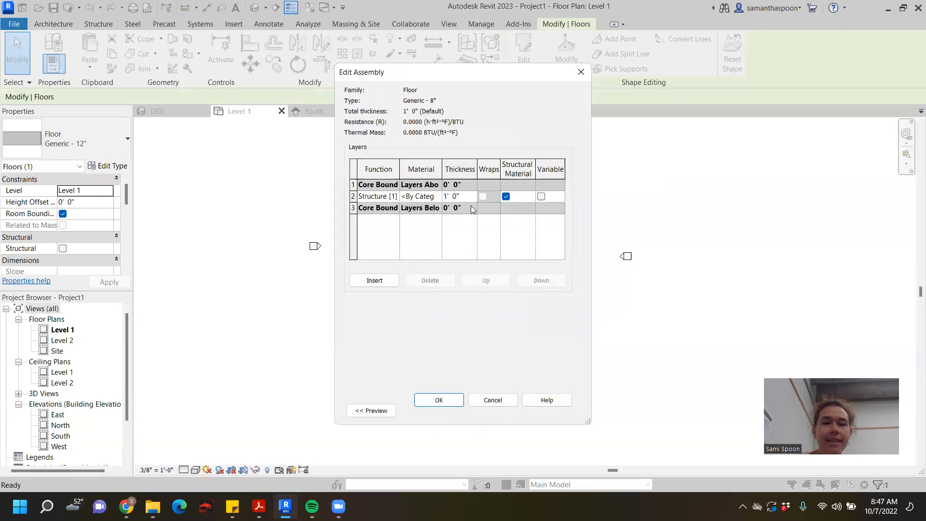
click(443, 195)
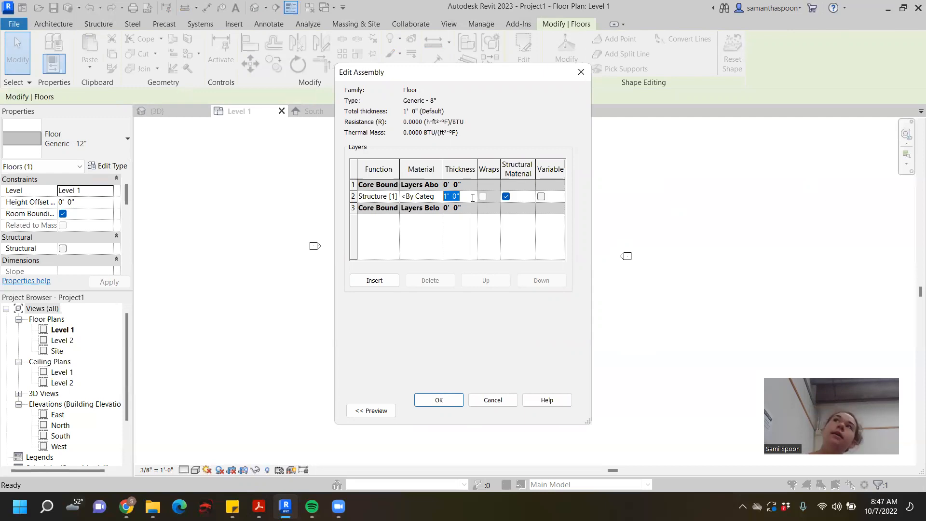
click(447, 195)
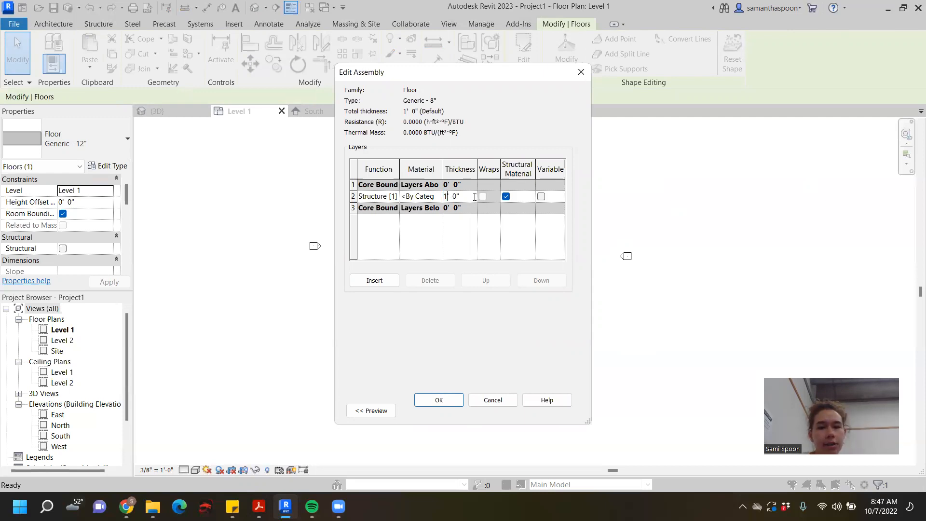
key(BackSpace)
text(0)
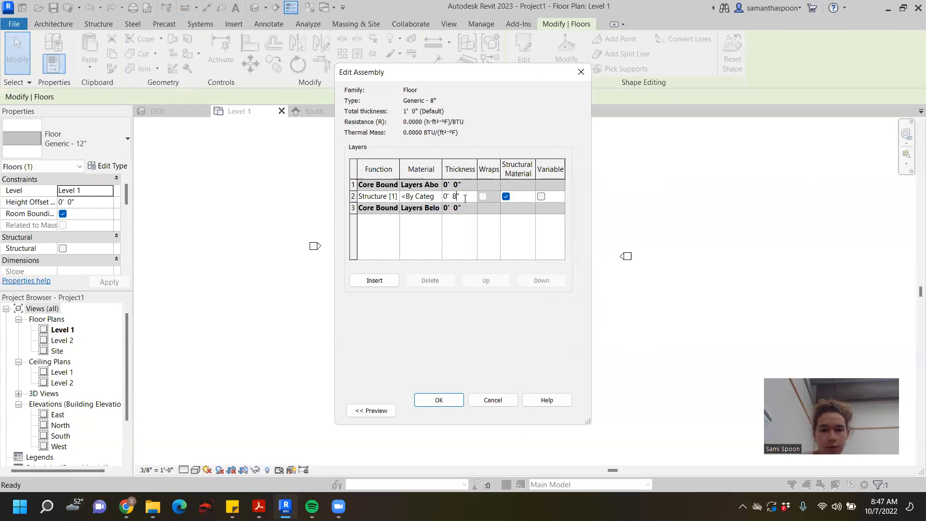
click(446, 399)
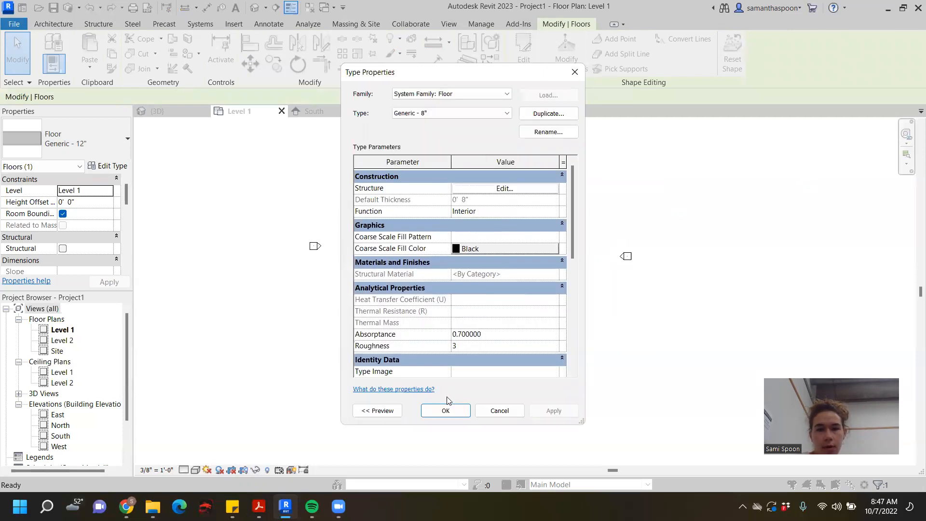
click(458, 410)
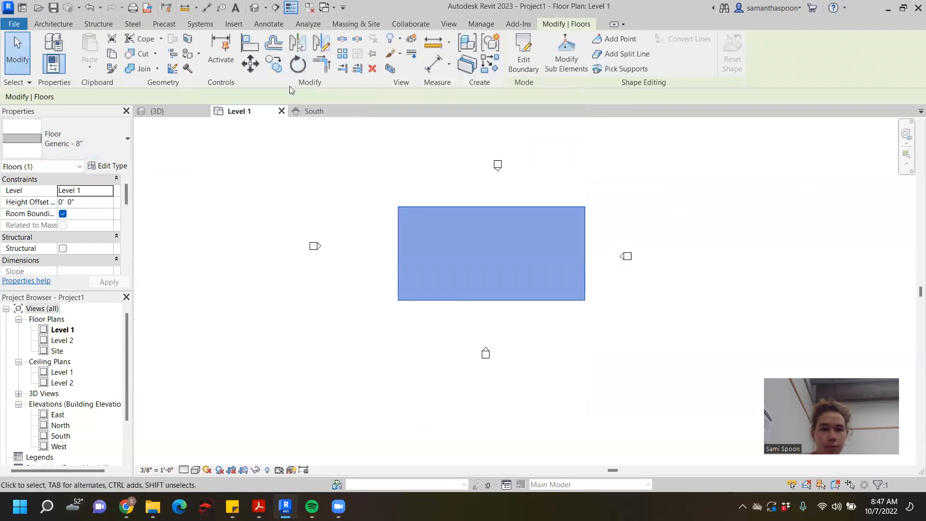
- Examine the 8" floor slab and its position relative to the levels in the South elevation and the 3D view
click(309, 112)
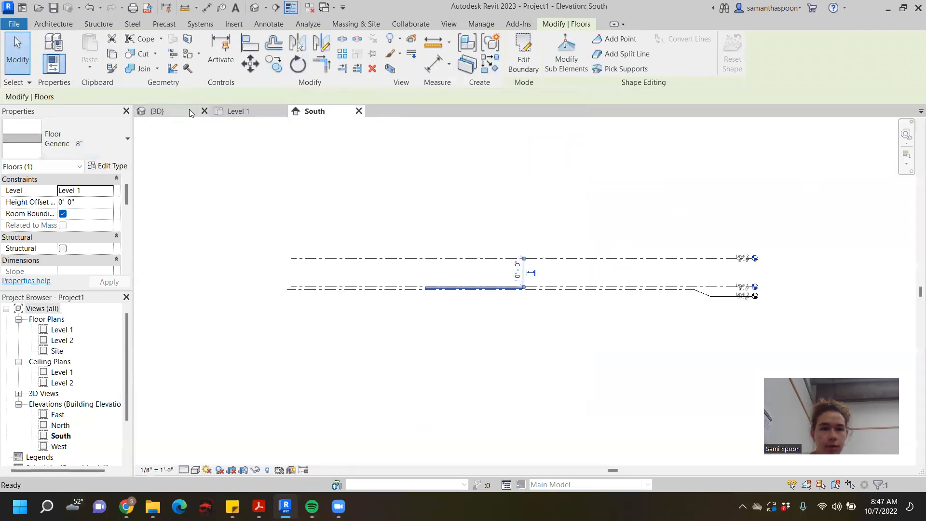
click(189, 111)
shift+middle_drag(550, 284, 620, 246)
shift+middle_drag(545, 301, 571, 151)
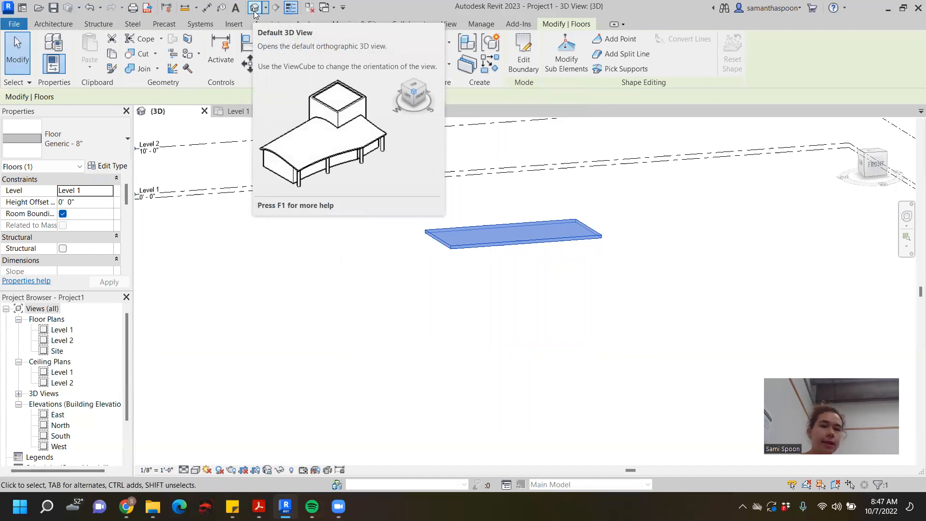
click(254, 109)
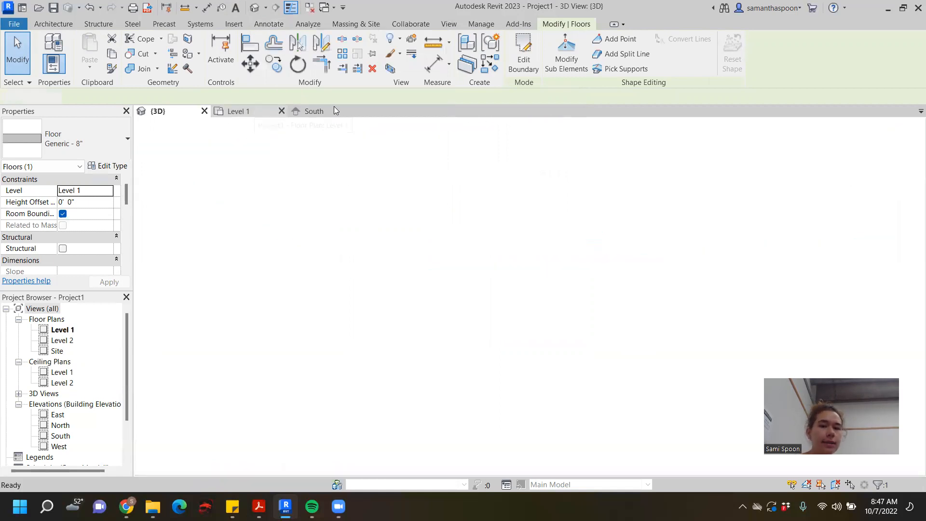
click(322, 111)
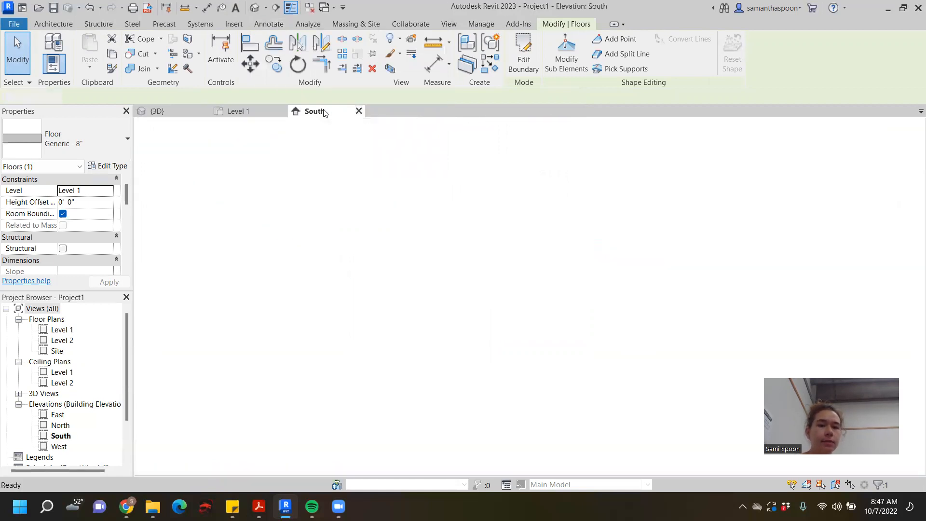
click(233, 109)
click(170, 111)
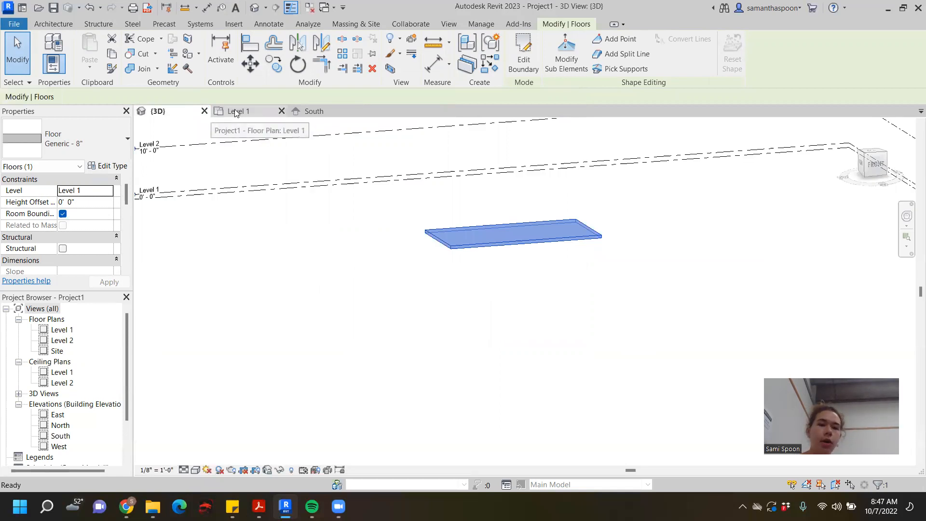
scroll(346, 230, down, 4)
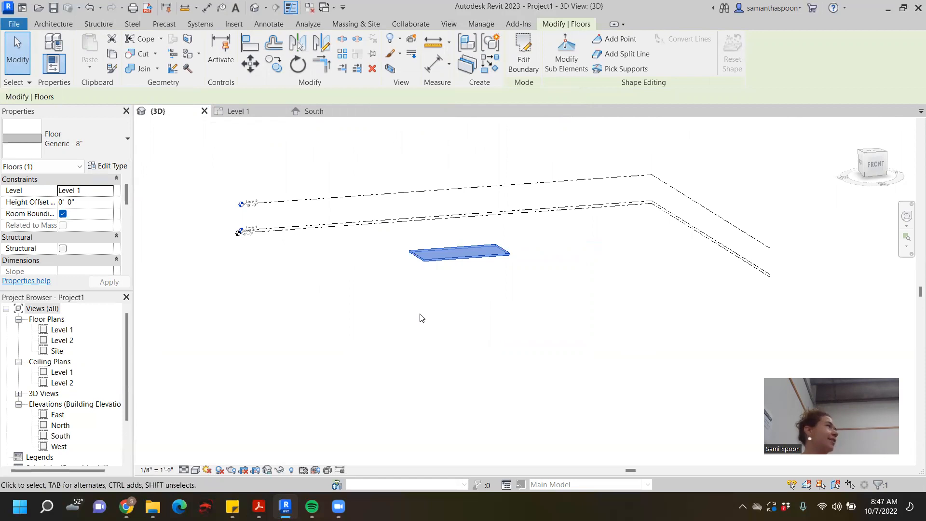
click(494, 297)
scroll(482, 272, up, 2)
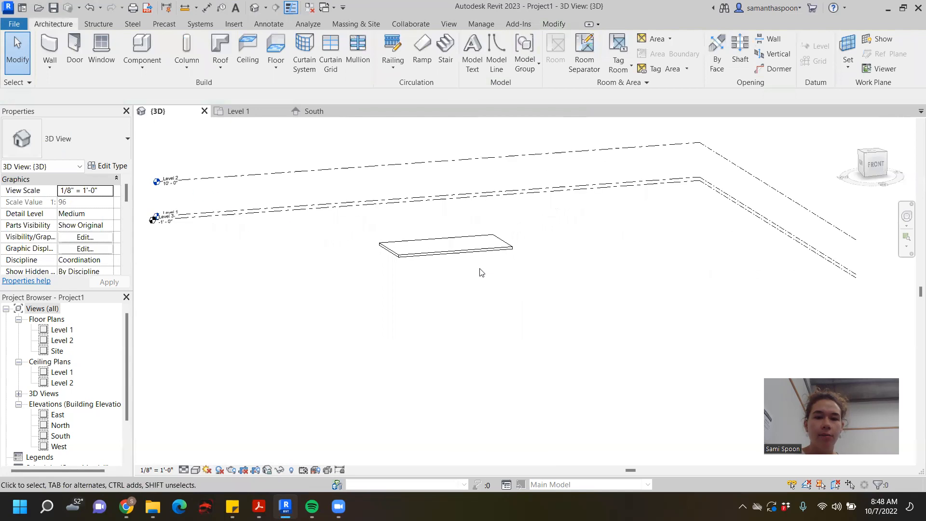
- Start a wall in the Level 1 floor plan, look through the available wall types and choose Basic Wall Generic - 8"
click(239, 112)
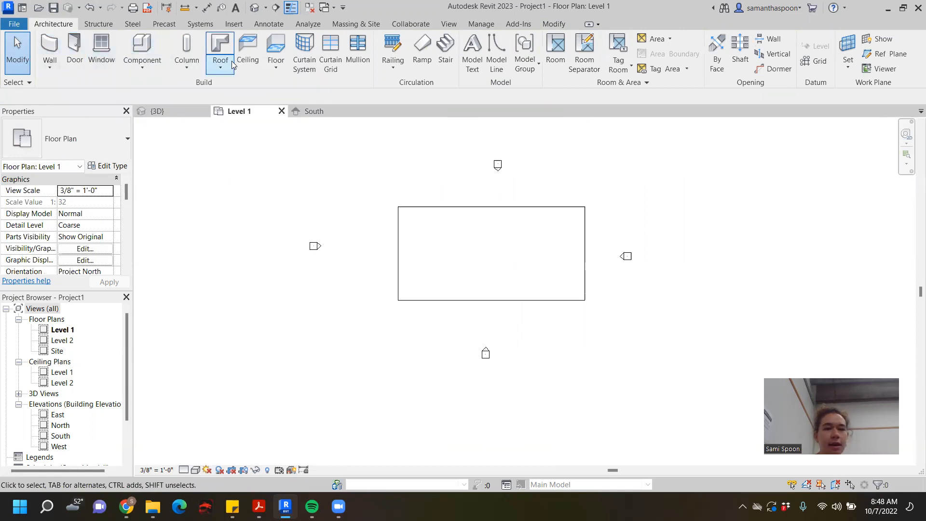
click(50, 48)
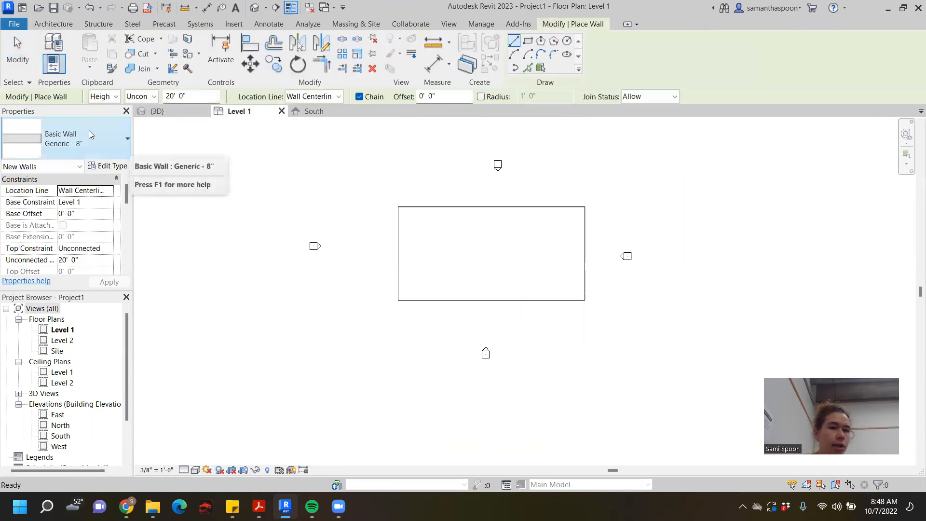
click(108, 141)
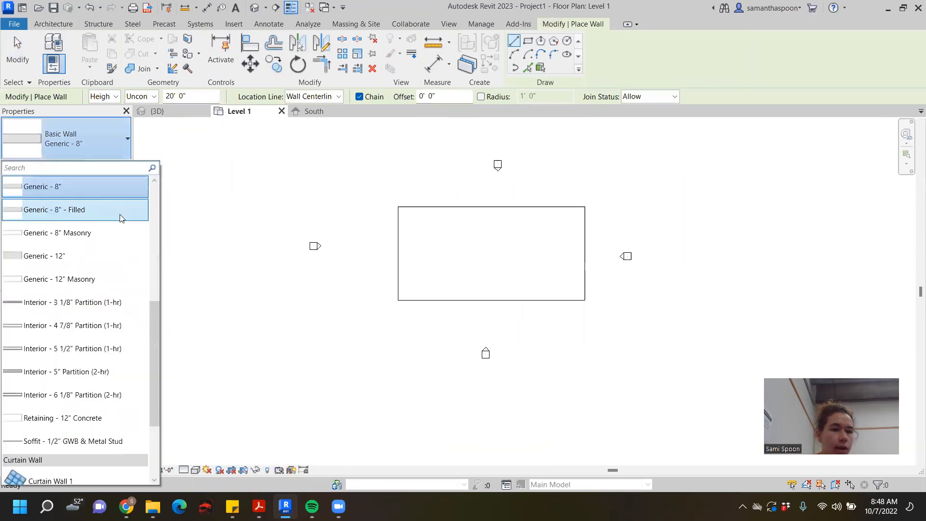
scroll(123, 328, down, 1)
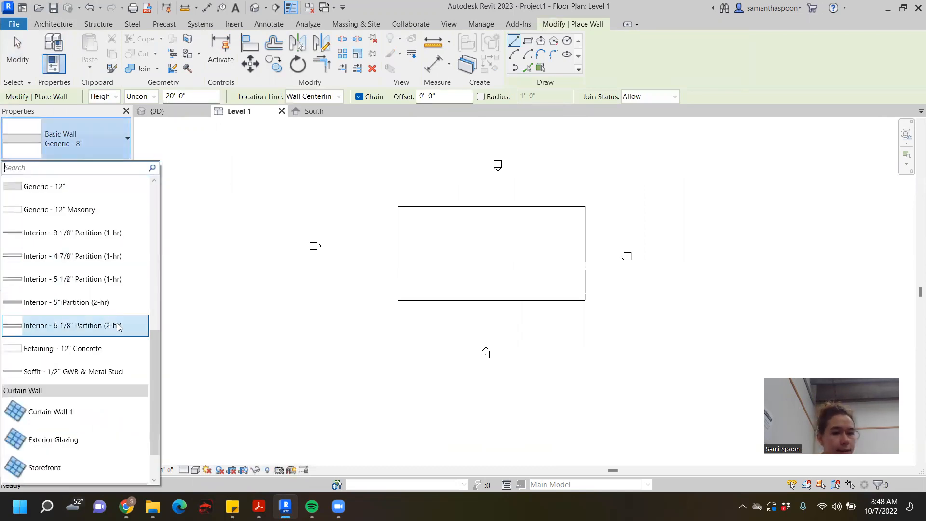
scroll(124, 379, down, 1)
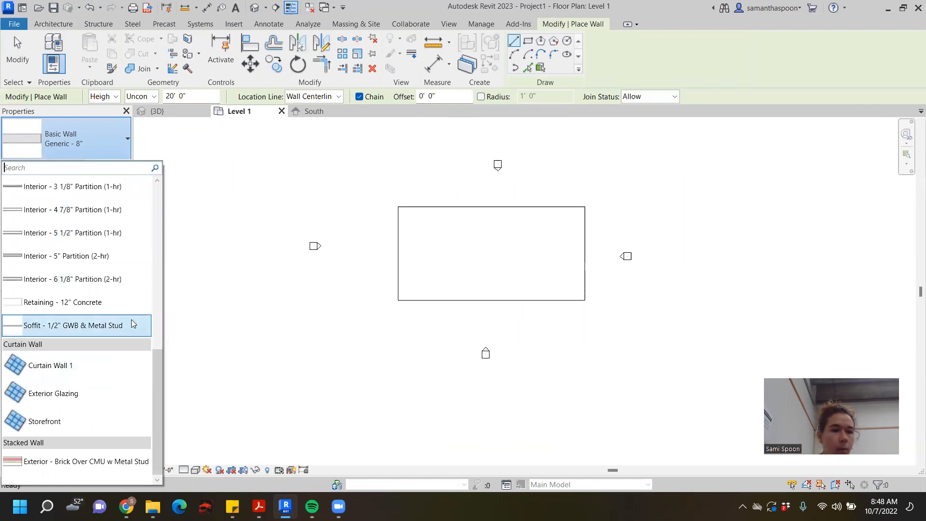
scroll(121, 367, up, 4)
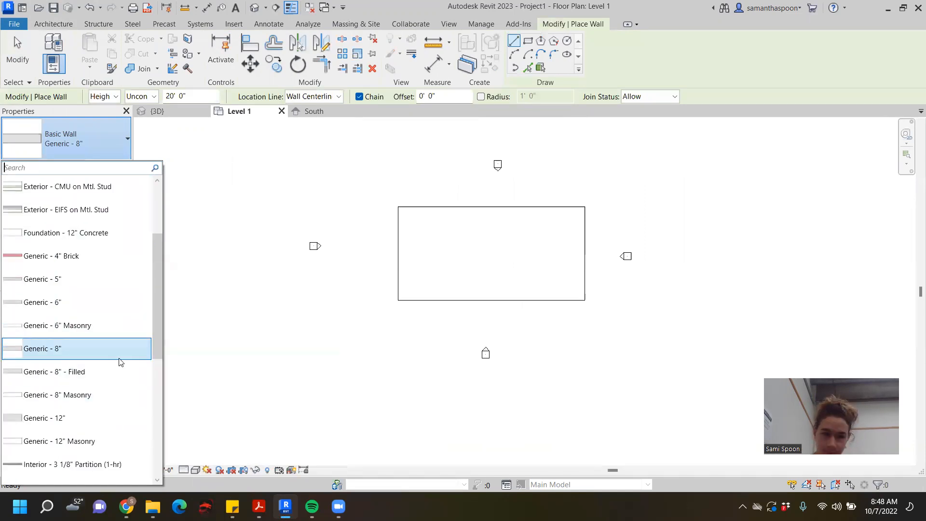
click(75, 353)
- Draw a rectangle of Generic - 8" walls about 29' 0" by 13' 6" inside the floor outline
scroll(443, 236, up, 2)
middle_drag(528, 200, 437, 201)
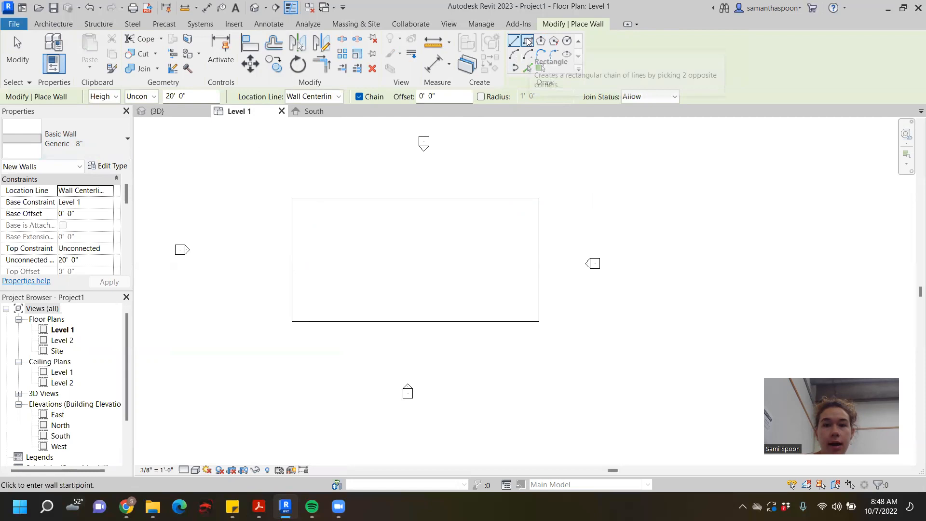
click(527, 43)
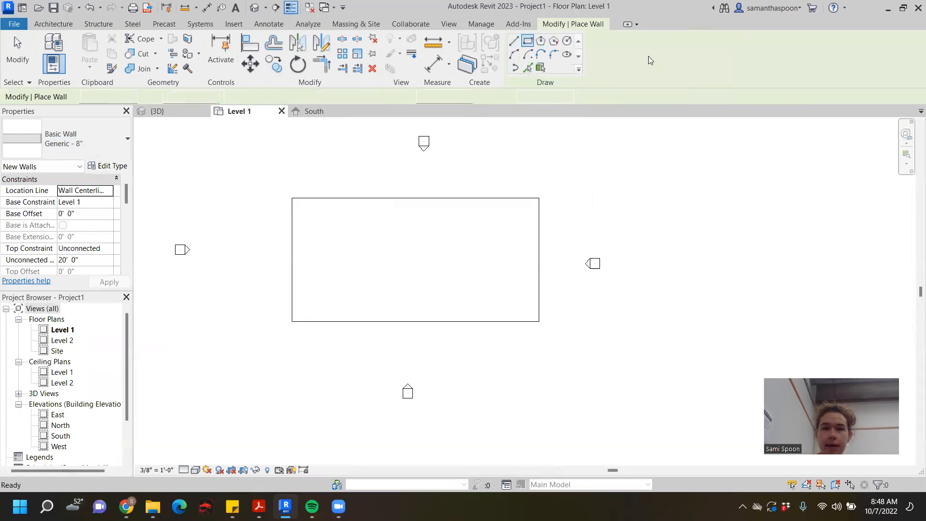
click(303, 204)
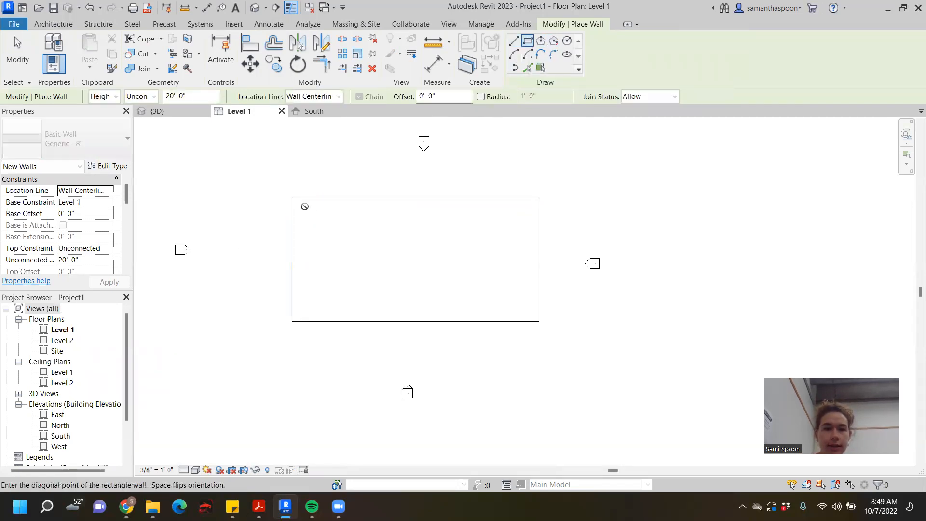
click(517, 304)
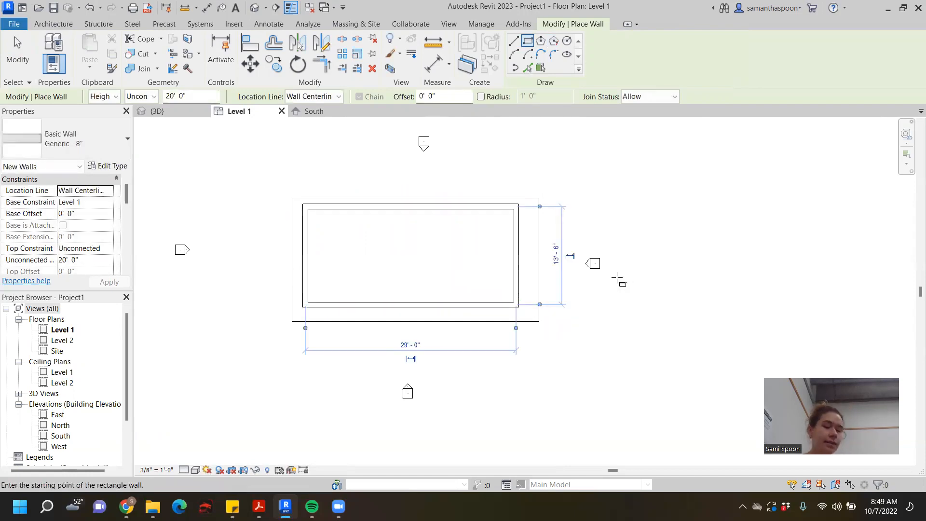
click(18, 51)
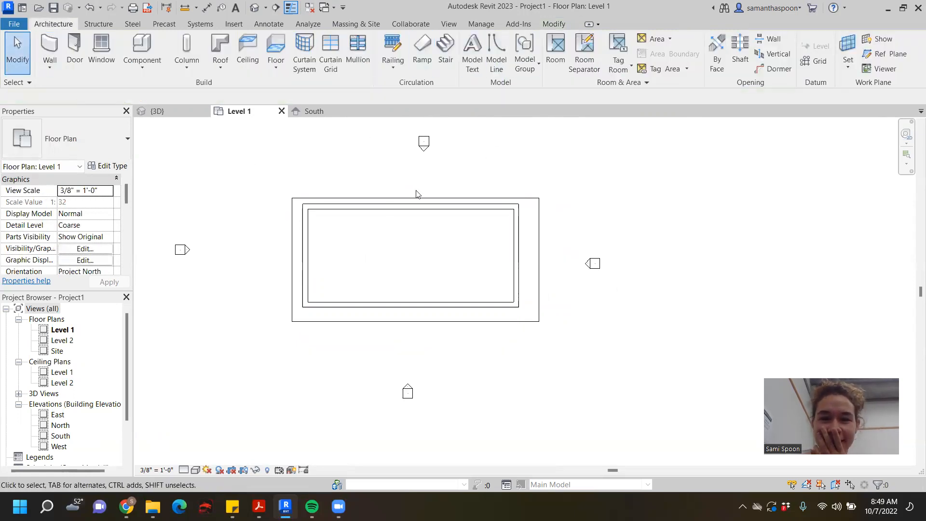
- Align the outer faces of all four walls with the corresponding edges of the floor
click(554, 24)
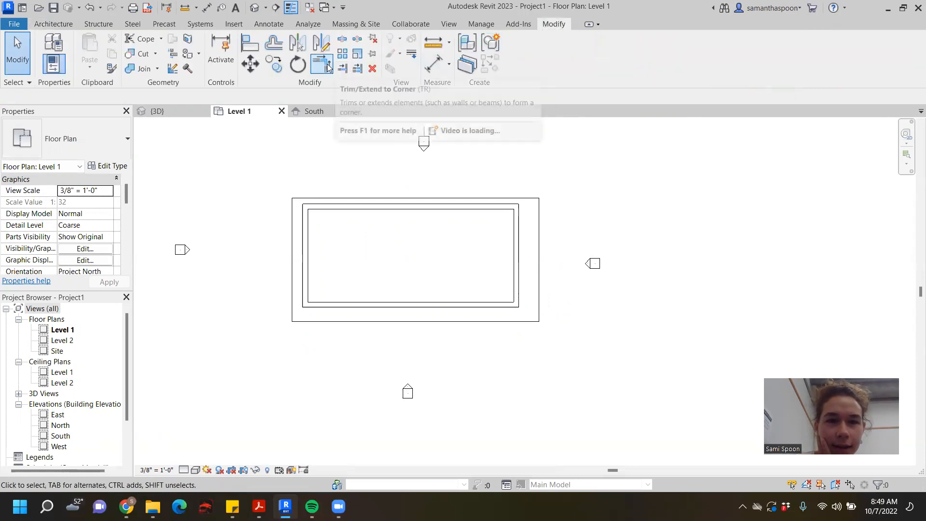
click(245, 48)
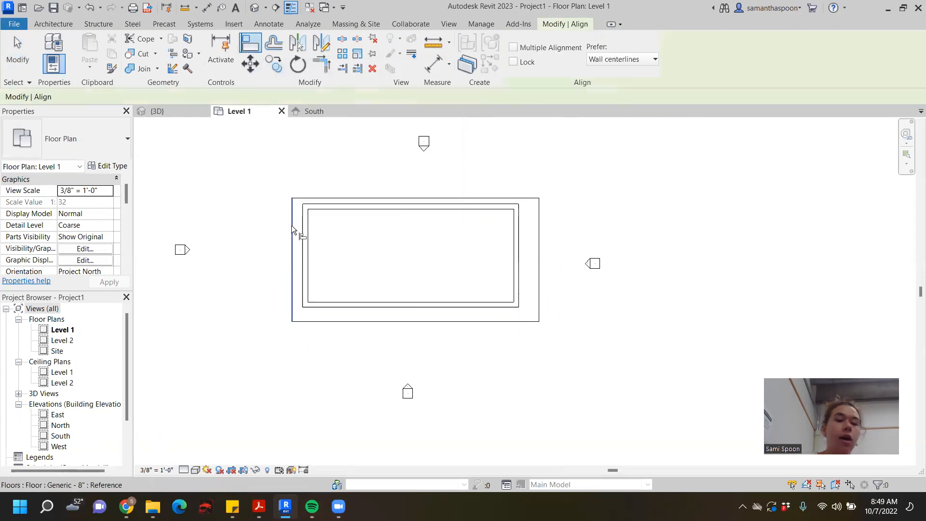
click(291, 226)
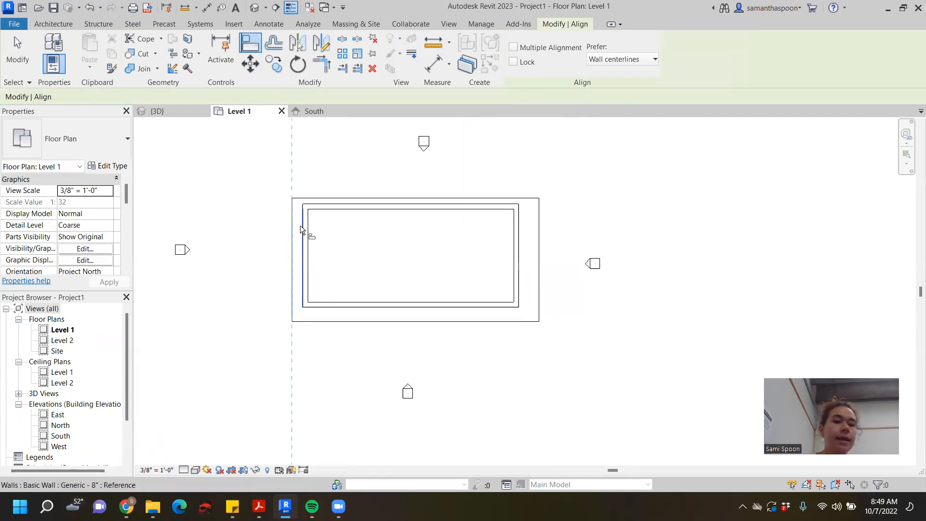
click(299, 224)
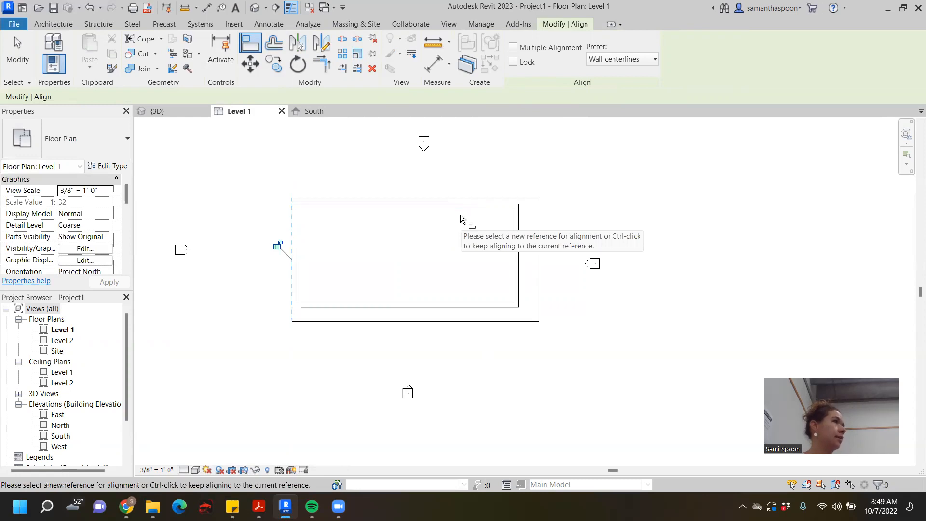
click(415, 204)
click(416, 201)
click(536, 232)
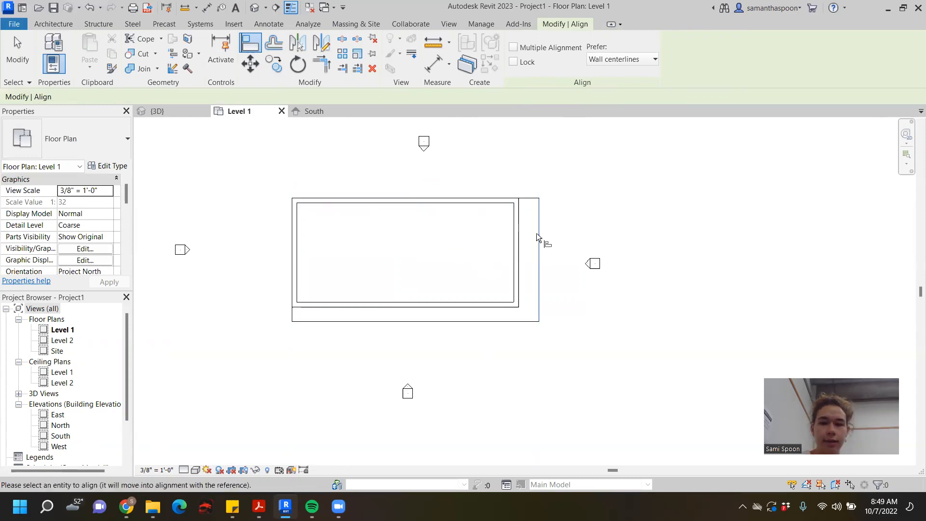
click(520, 235)
click(486, 321)
click(487, 307)
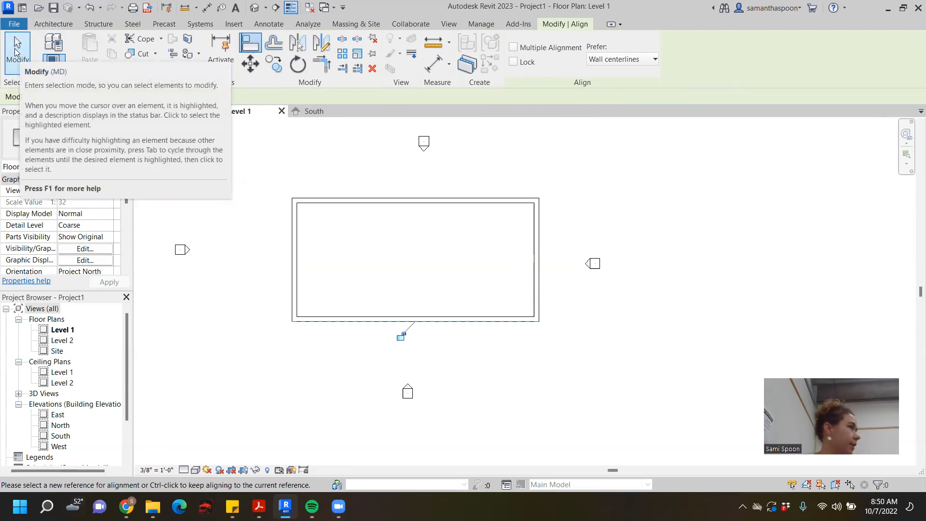
- Finish the alignment, switch to Chrome, close the Revit Tutorial Order.png preview and open the ARCH 471/571 Building Enclosure course home page
click(18, 53)
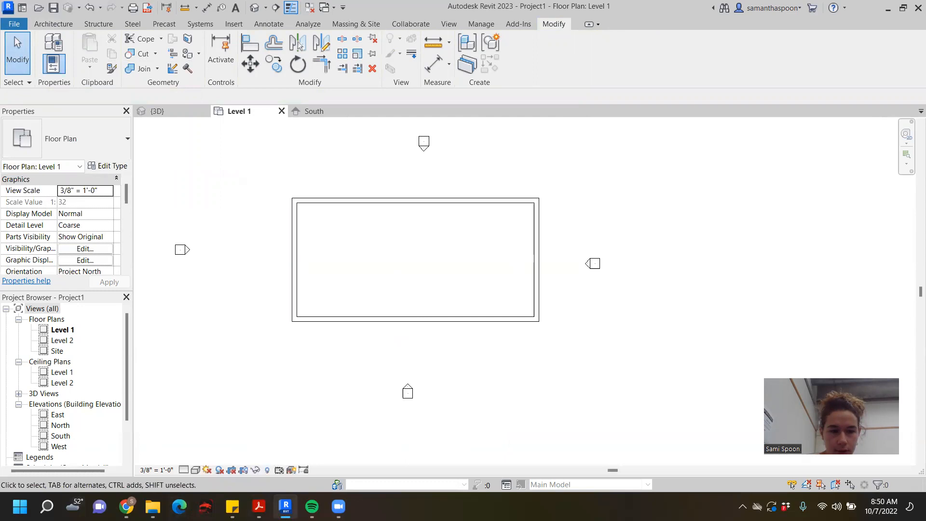
mouse_move(126, 506)
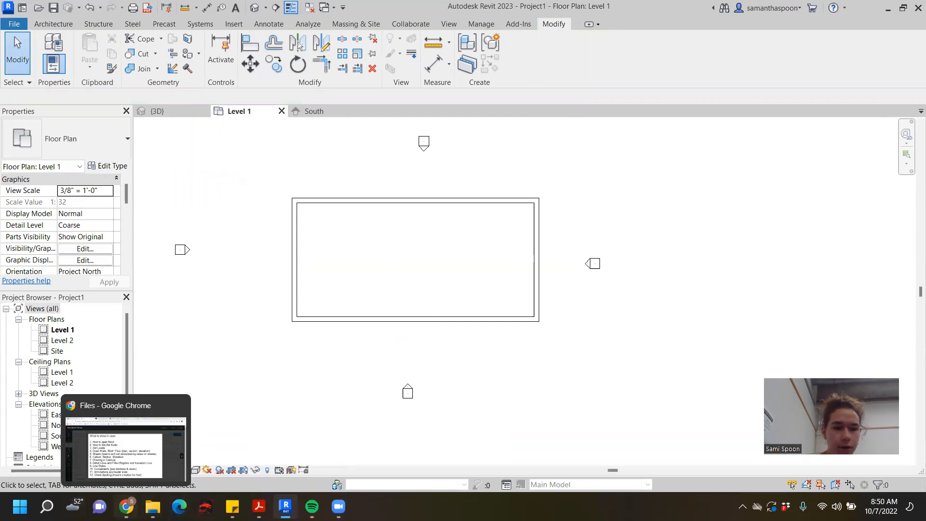
click(126, 448)
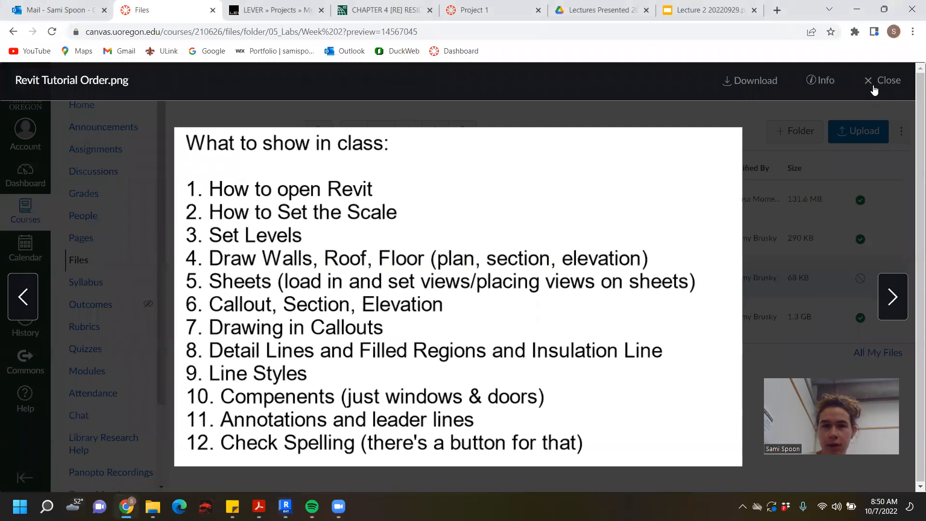
click(874, 90)
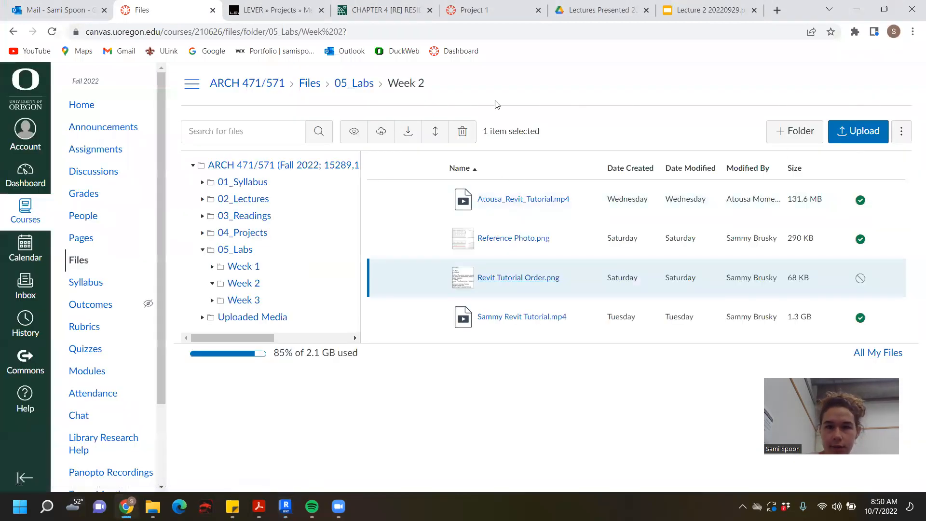
click(24, 206)
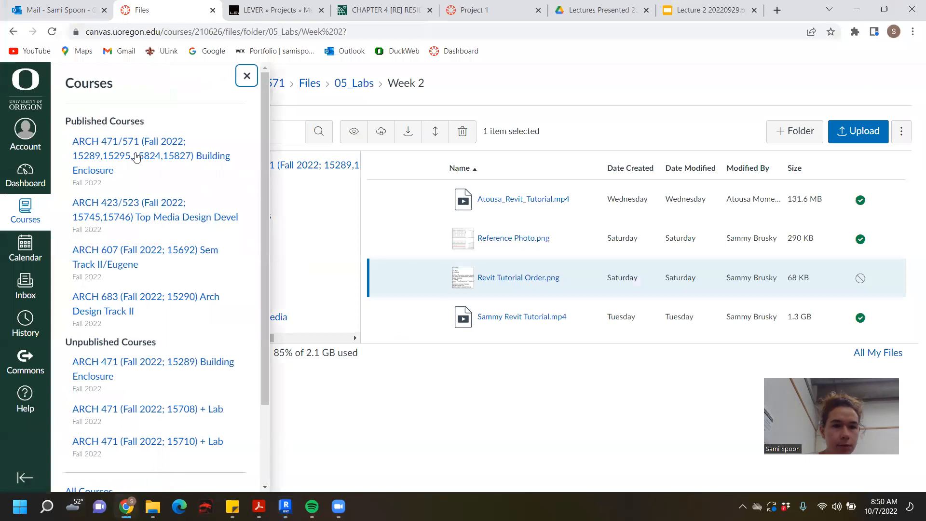
click(136, 157)
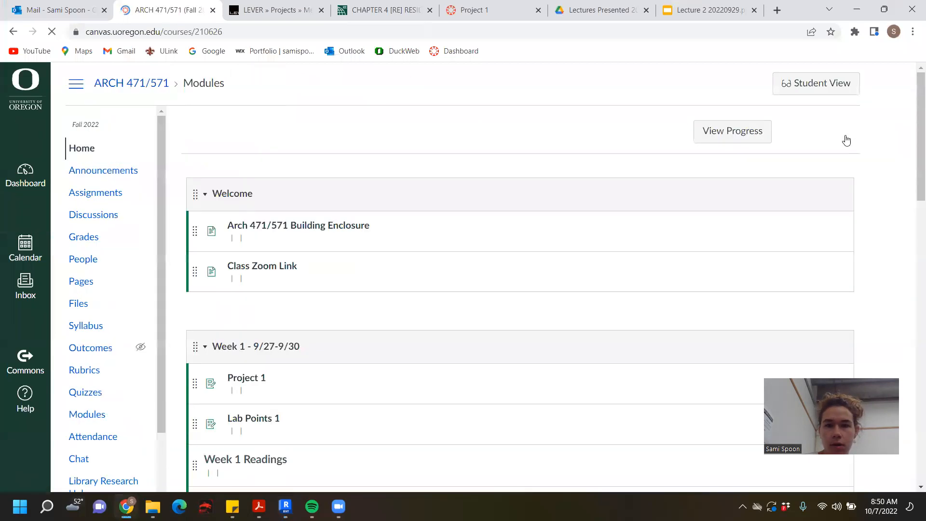
- Try to open the ARCH 471/571 course in Student View
click(839, 83)
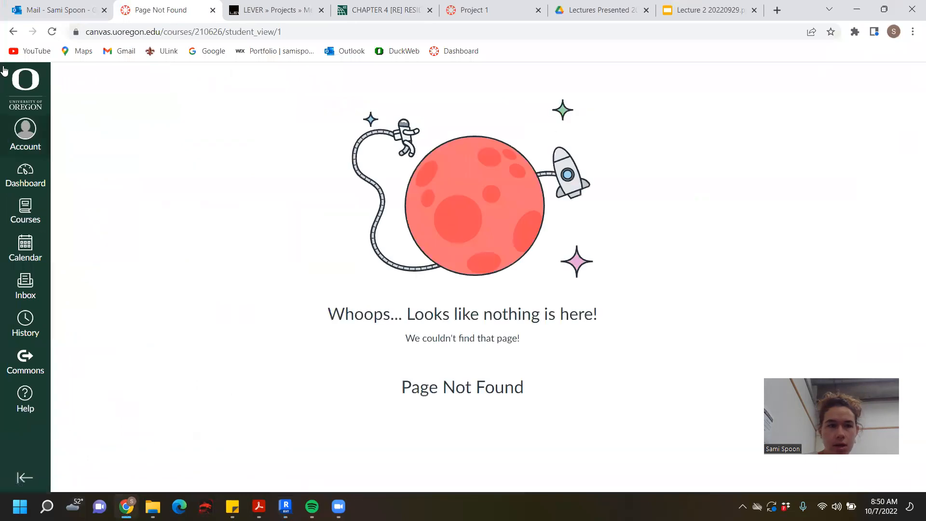
click(13, 32)
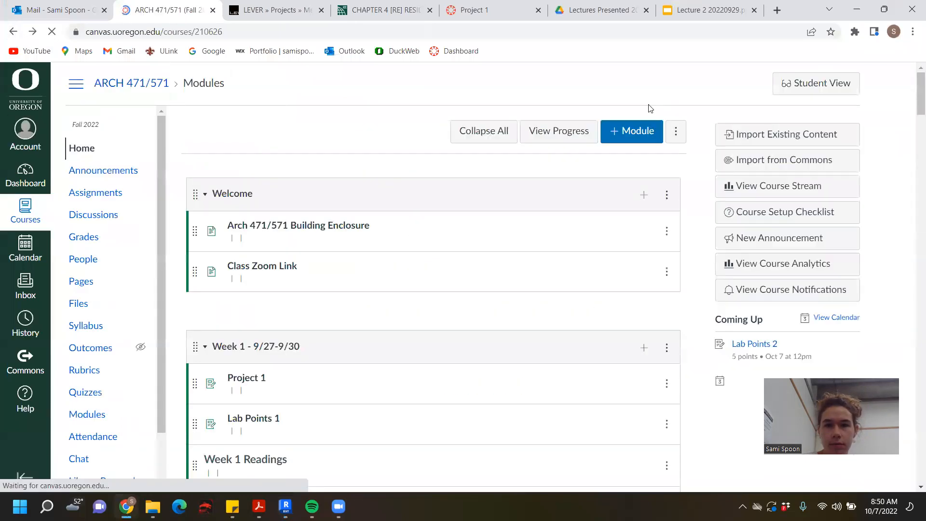
click(804, 87)
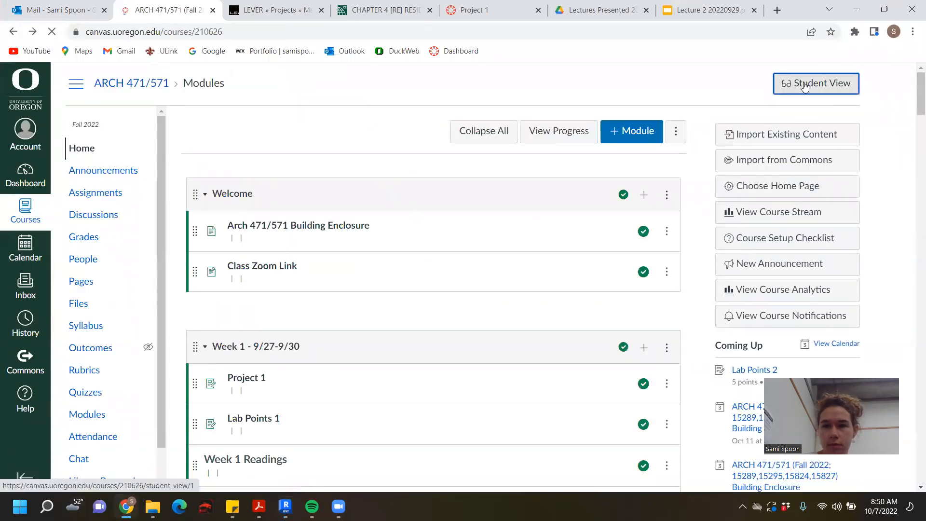
click(20, 33)
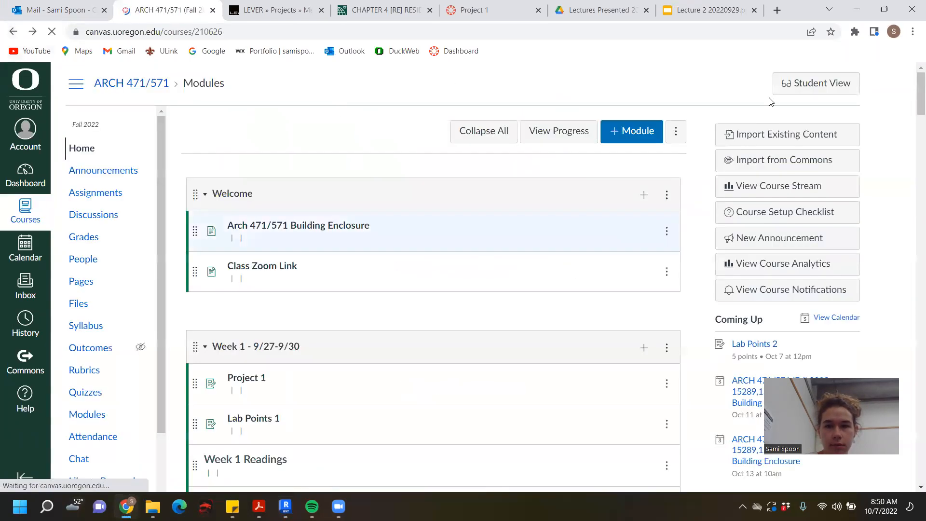
click(784, 84)
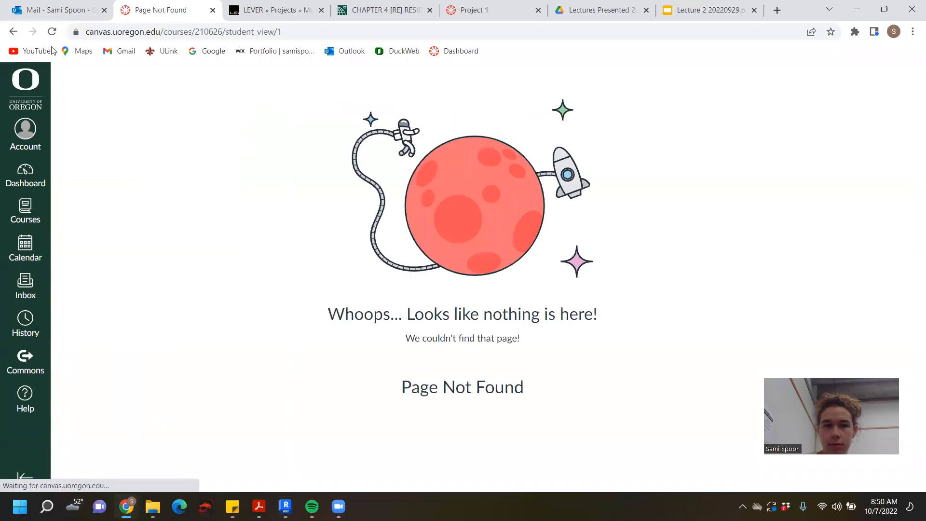
click(13, 31)
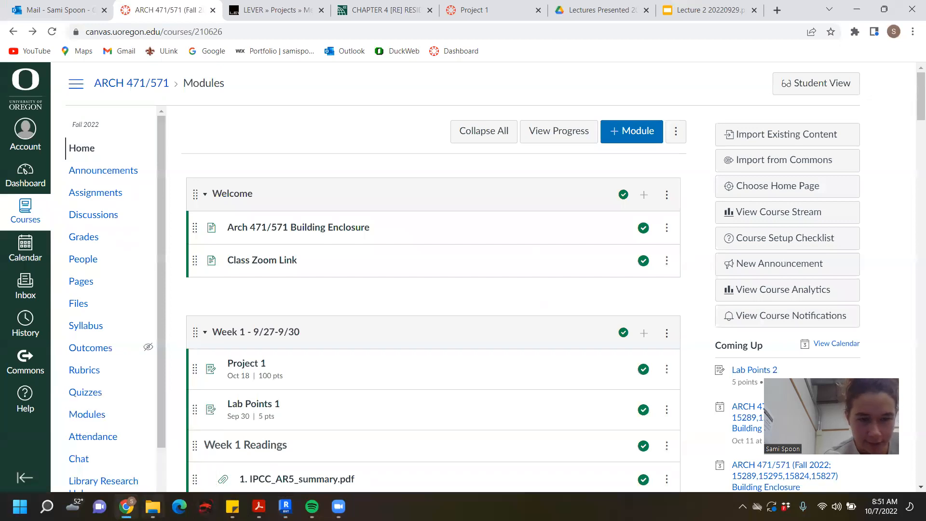
- Open the green sticky note listing the scales for Drawings 1 to 10, read it and return to Revit
mouse_move(233, 506)
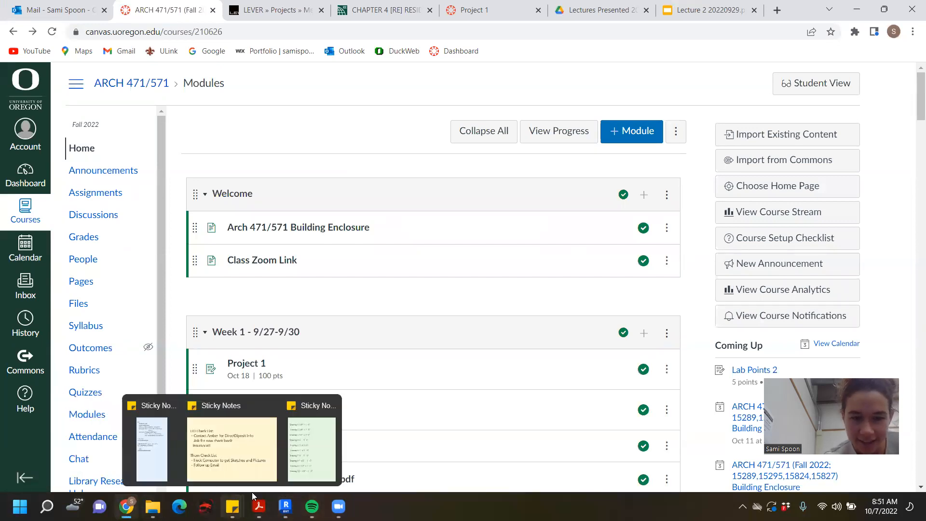
click(325, 457)
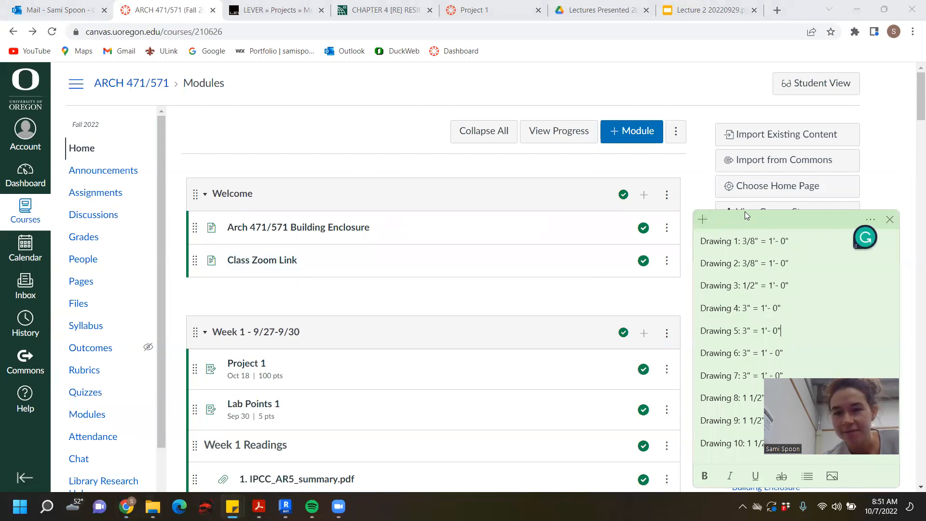
drag(744, 211, 403, 87)
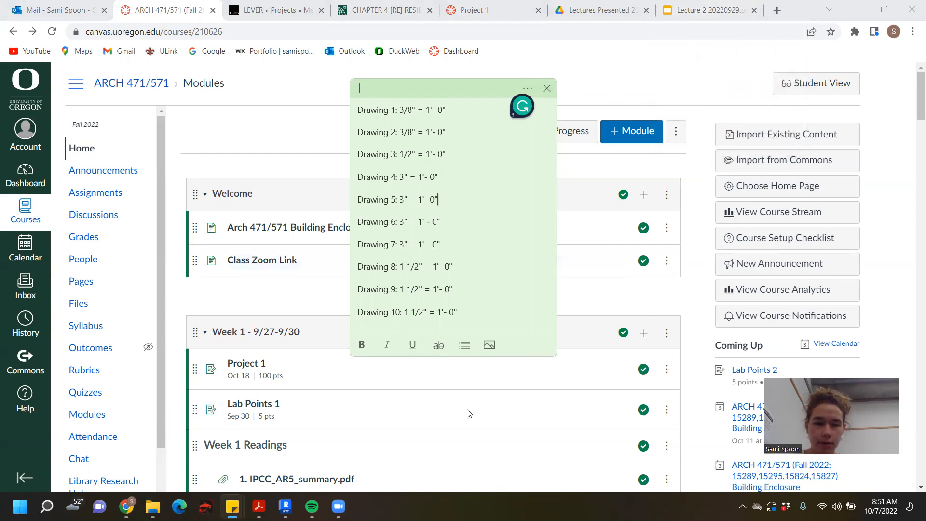
key(alt+Tab)
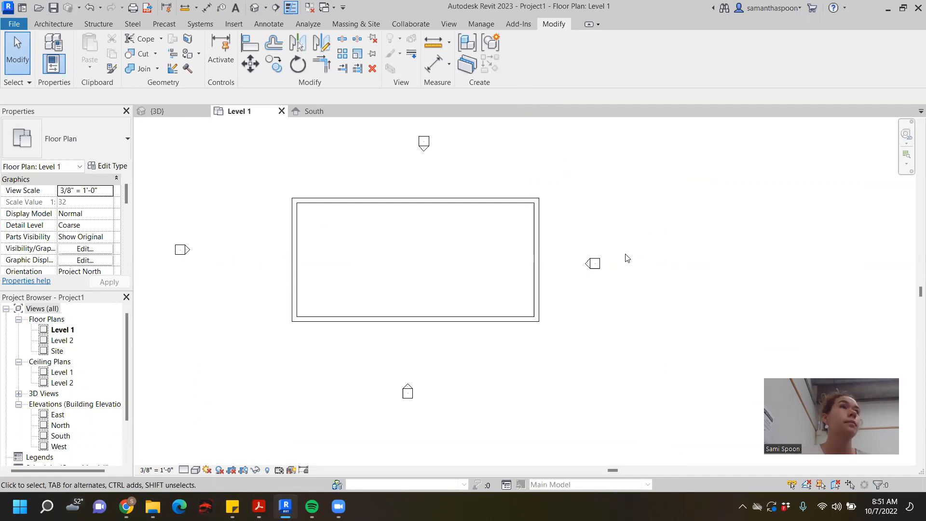
- Examine the East elevation marker in the Level 1 plan by selecting its square body alone and together with its view arrow
scroll(592, 285, up, 3)
click(592, 260)
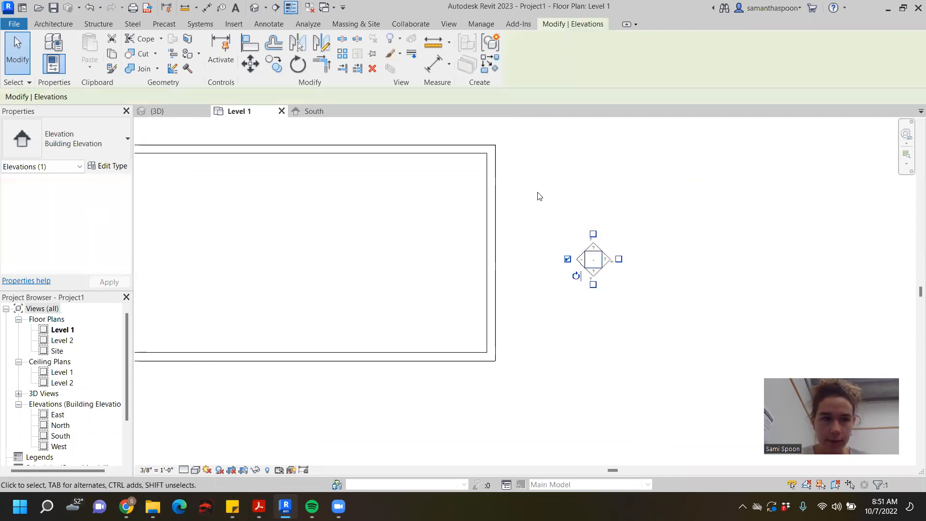
click(573, 227)
drag(573, 227, 627, 292)
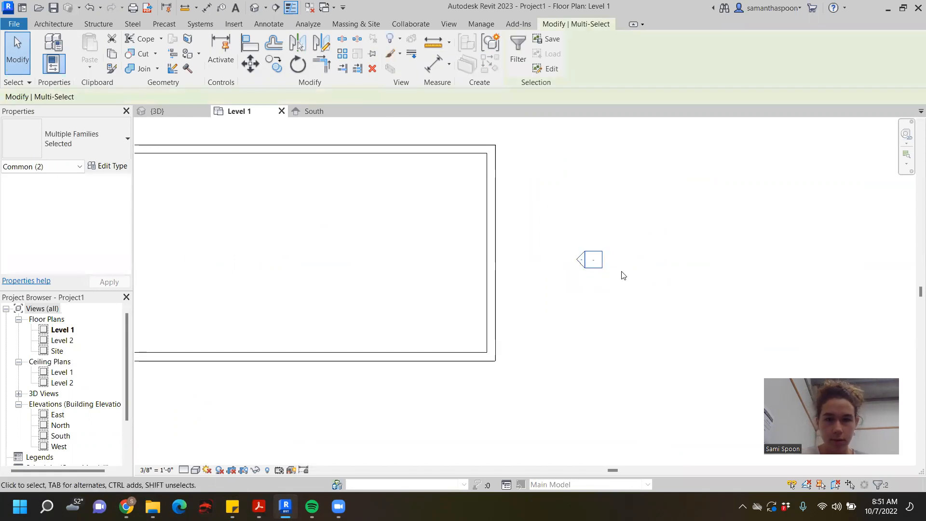
click(600, 267)
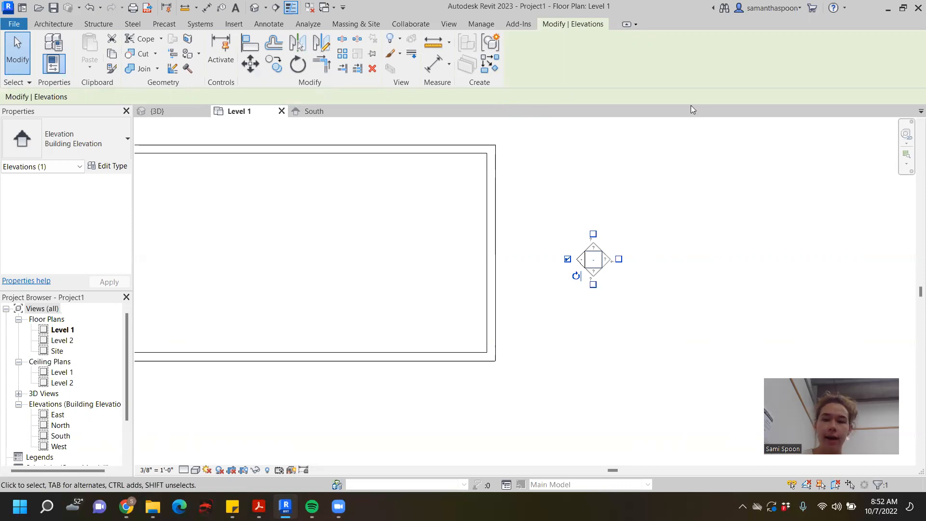
click(735, 194)
- Open the East elevation from its marker's arrow and frame the walls and levels
double_click(580, 259)
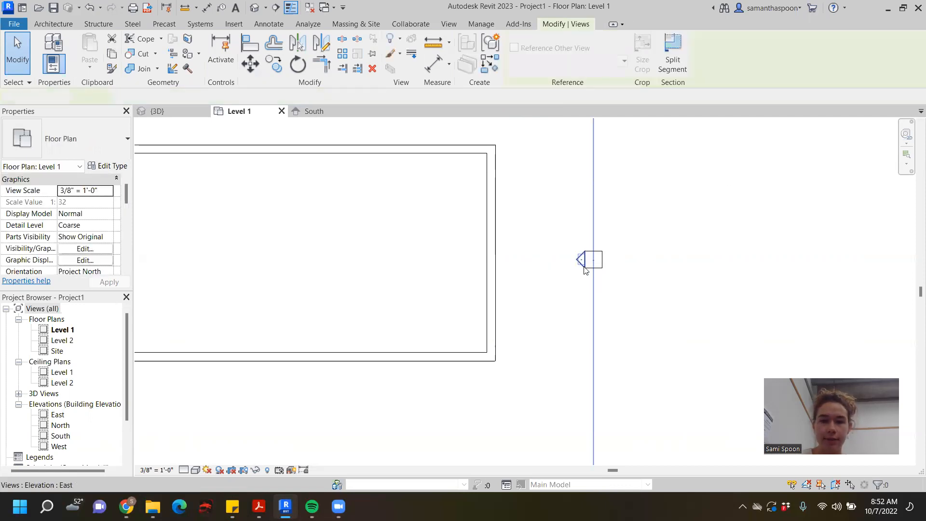
scroll(686, 298, down, 1)
middle_drag(686, 298, 512, 233)
scroll(392, 266, up, 2)
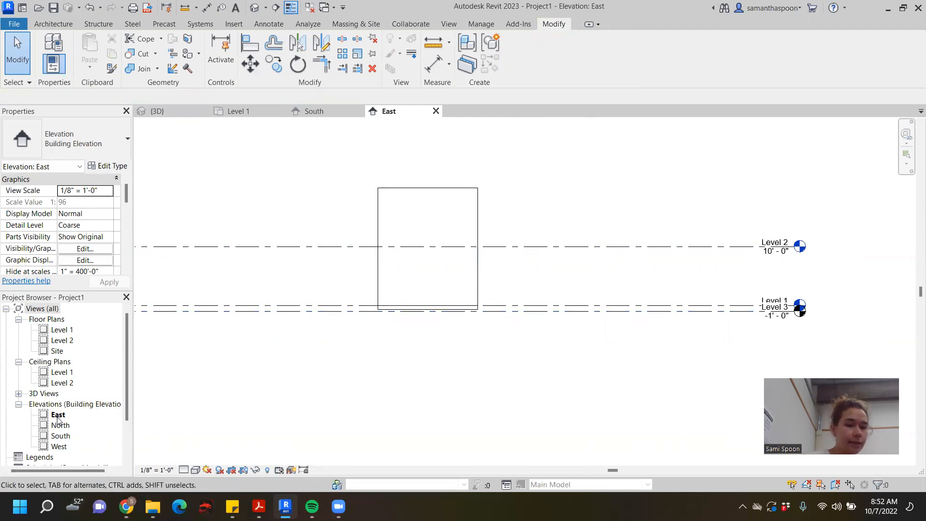
scroll(77, 415, down, 5)
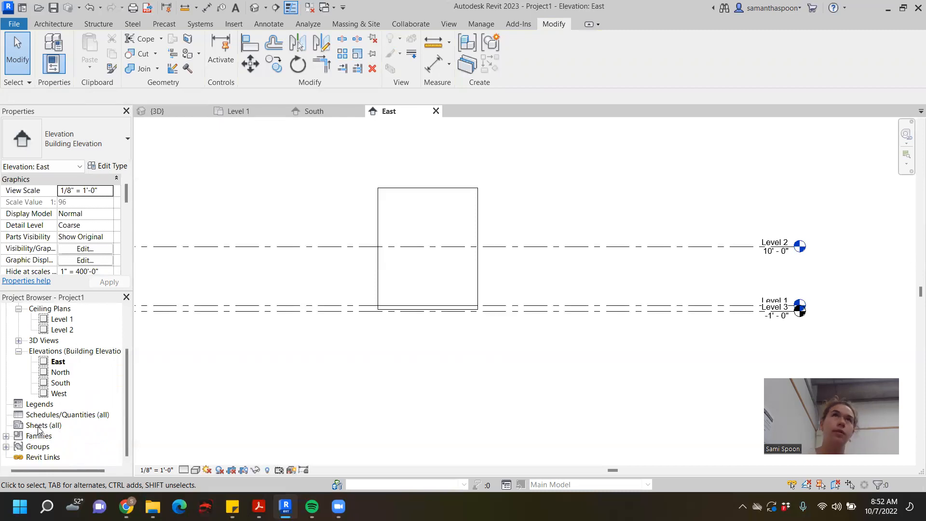
click(41, 426)
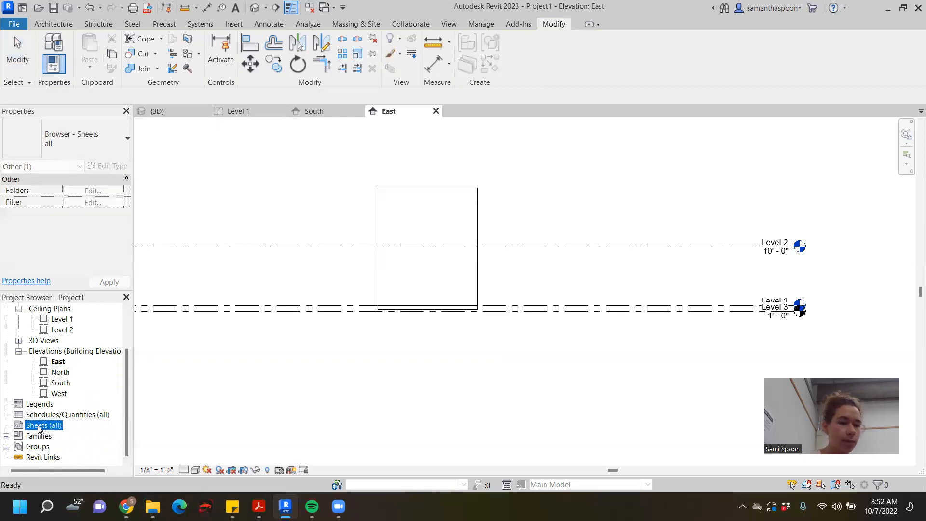
right_click(38, 428)
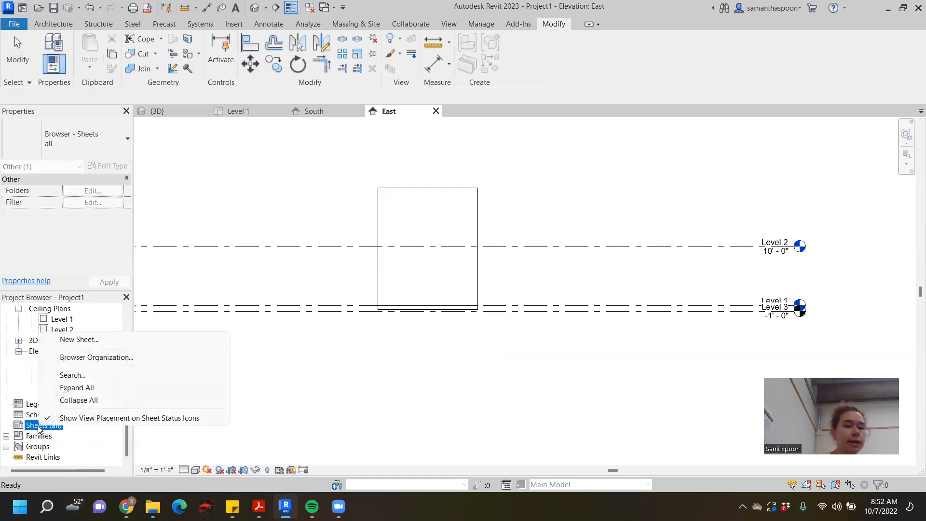
click(96, 340)
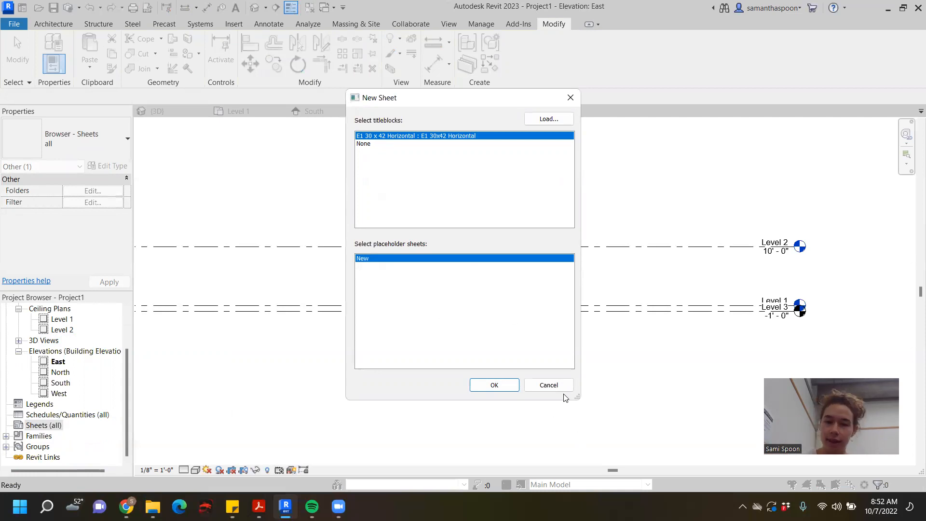
click(548, 385)
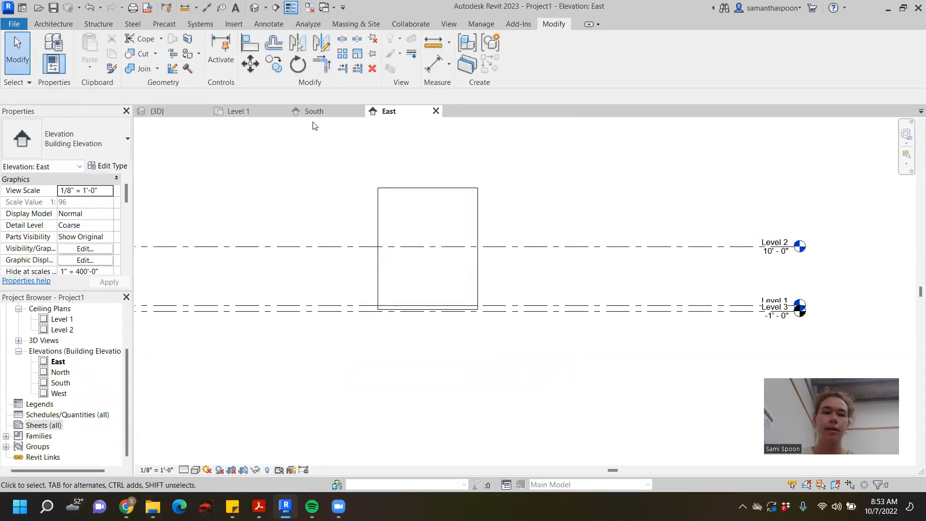
- Examine the walls in the 3D view and the Level 1 floor plan
click(169, 110)
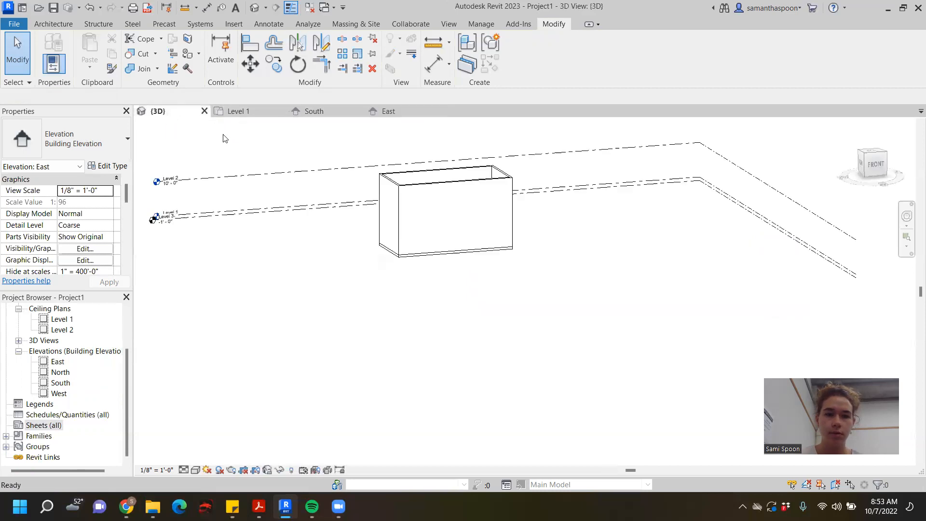
click(256, 113)
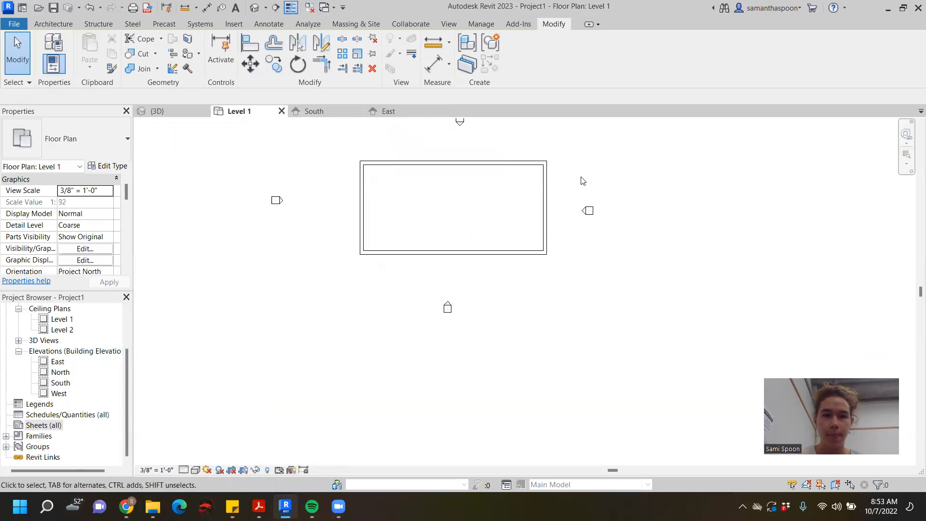
middle_drag(583, 181, 523, 236)
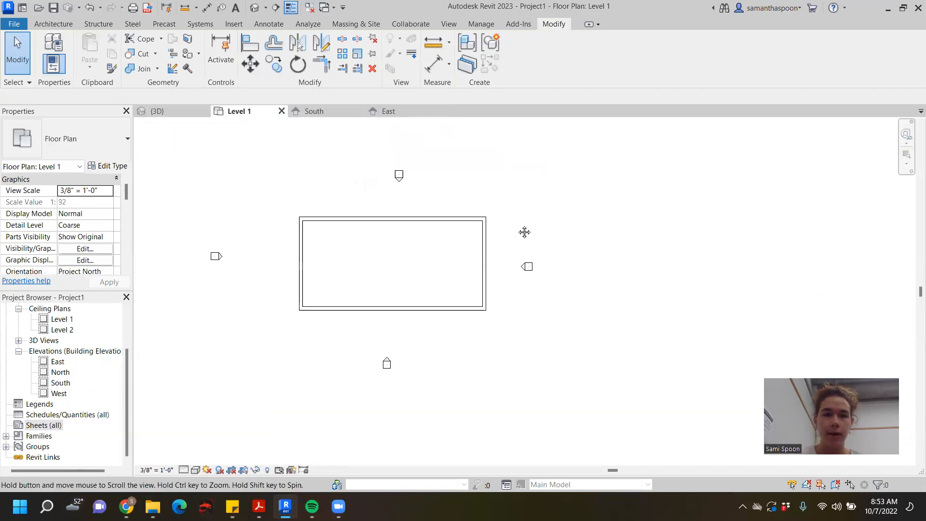
- In the East elevation, select all four walls and set their top constraint to Up to level: Level 2
click(388, 111)
scroll(574, 260, down, 3)
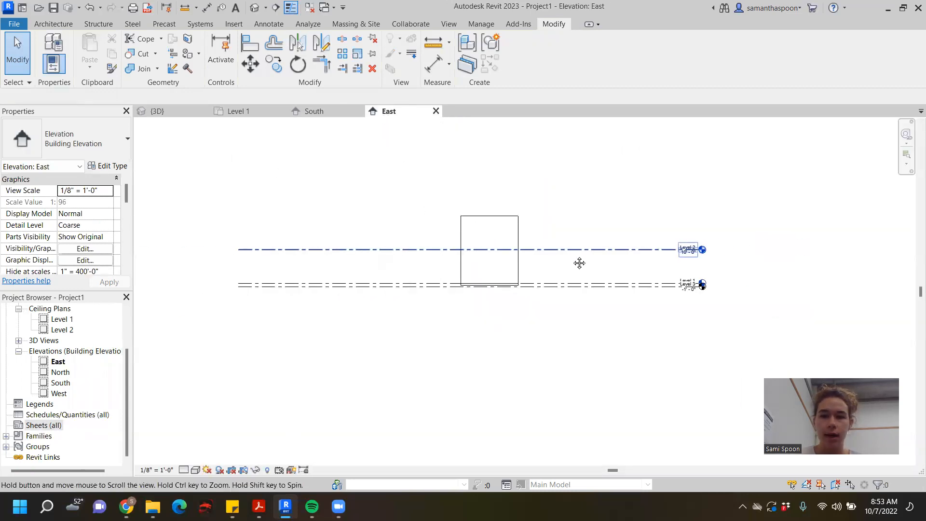
drag(420, 197, 559, 289)
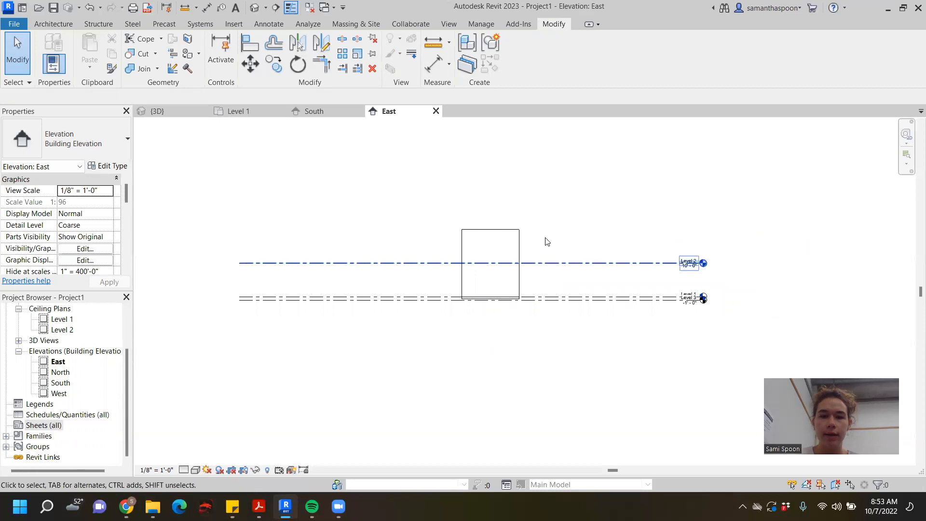
drag(542, 219, 436, 270)
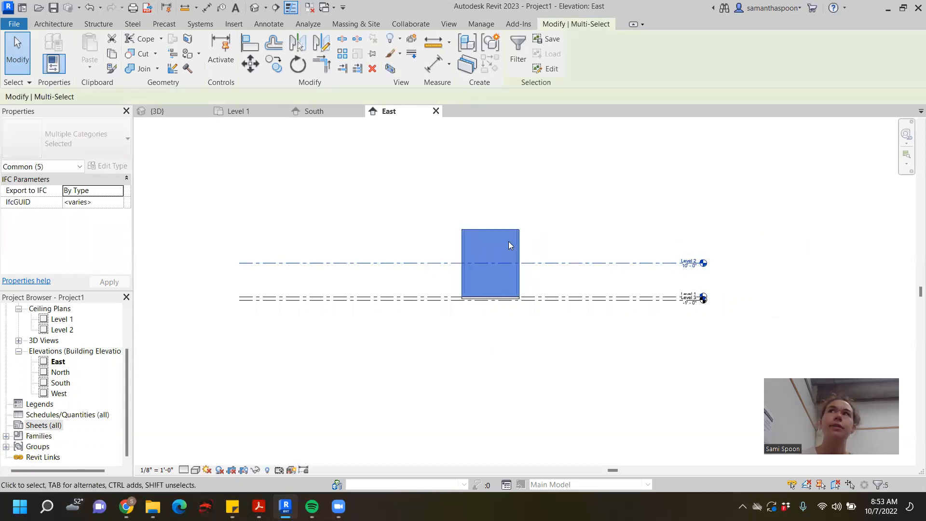
click(537, 219)
drag(537, 219, 447, 259)
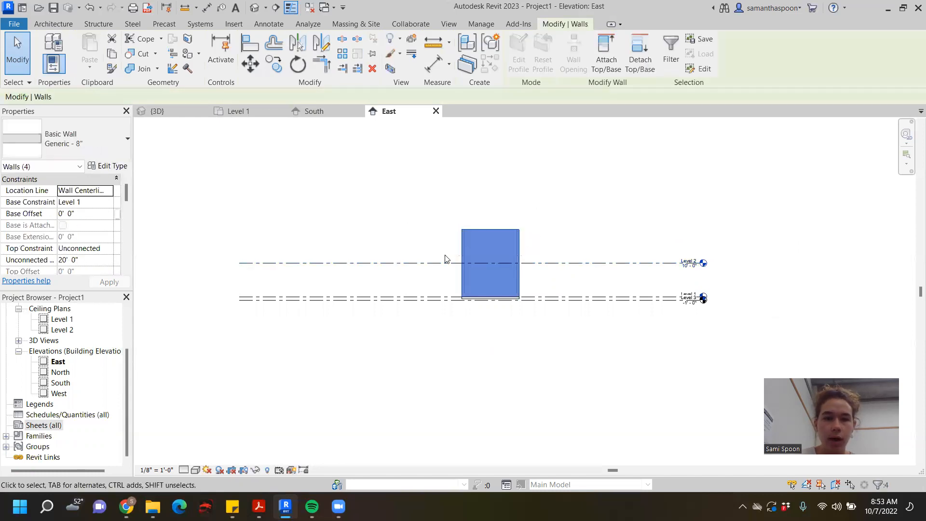
click(73, 249)
click(108, 248)
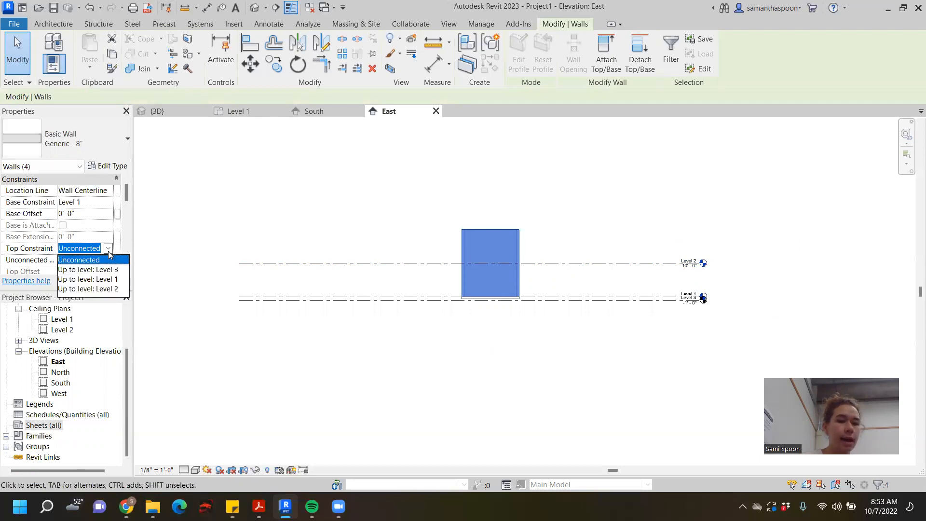
click(116, 290)
click(109, 282)
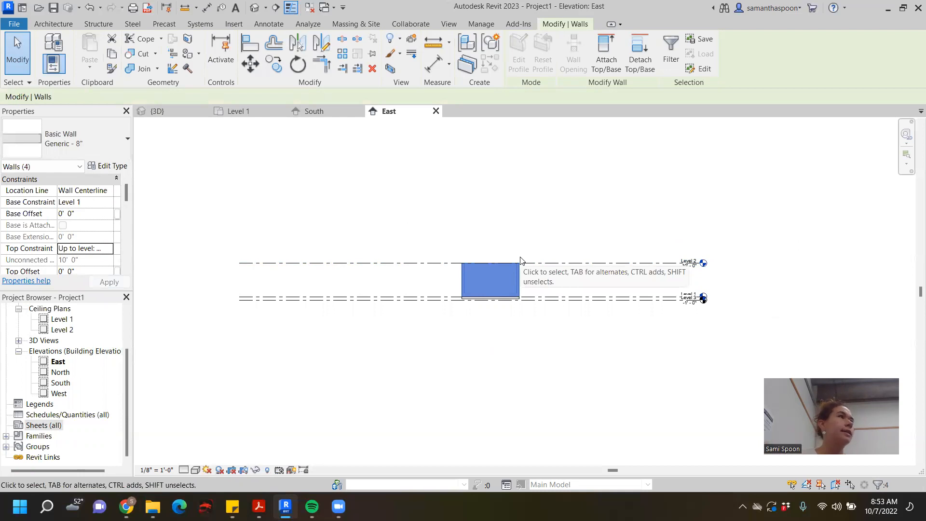
- Lower the Level 2 line in the East elevation to an elevation of about 8' 6"
click(634, 262)
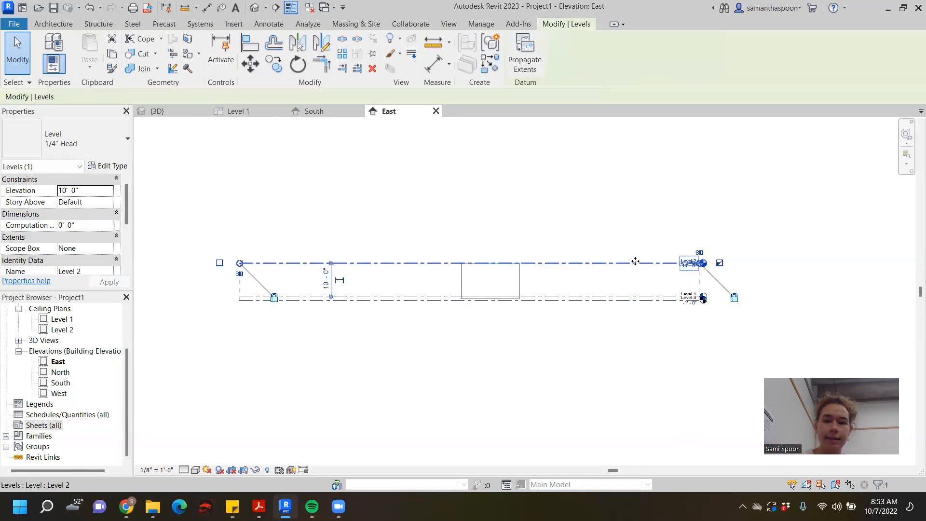
mouse_move(632, 260)
mouse_down()
mouse_move(634, 223)
mouse_move(632, 269)
mouse_up()
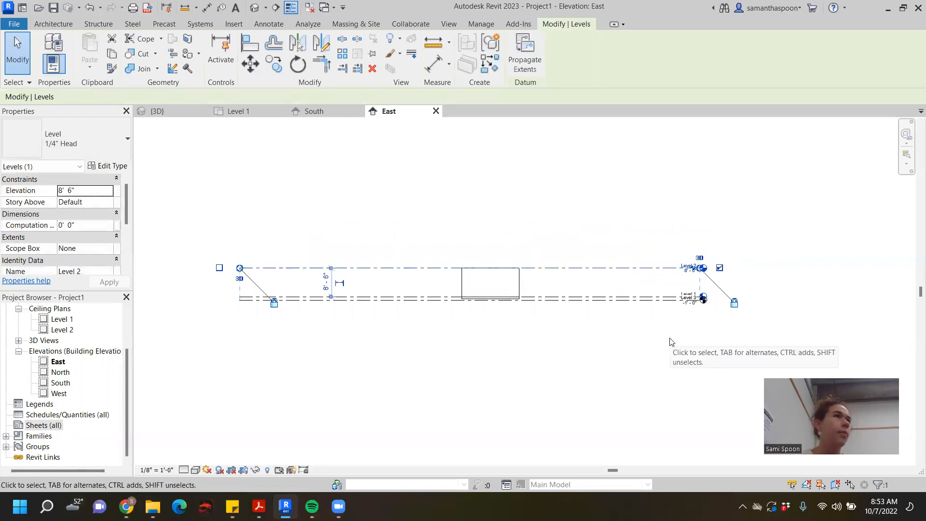
click(438, 201)
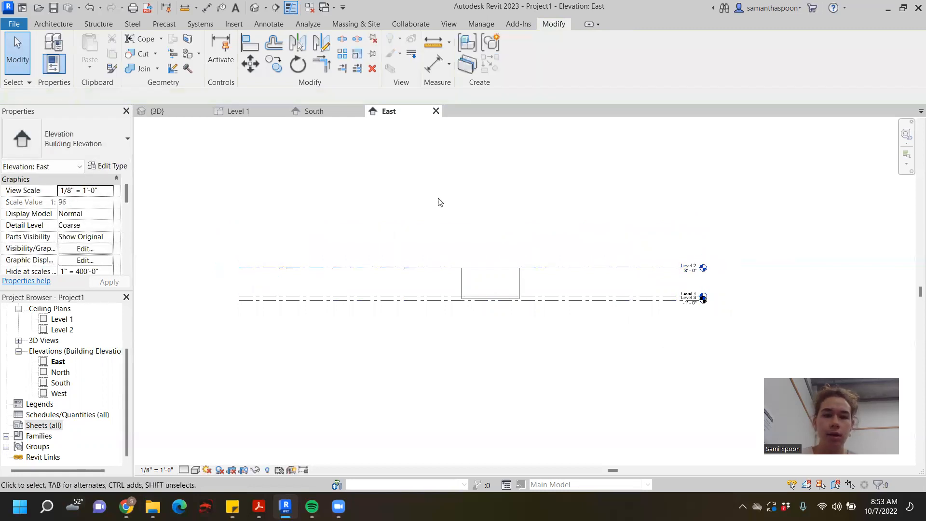
- In the Level 1 plan, sketch a rectangular roof footprint about 42' by 23' 6" around the walls with slope-defining edges
click(234, 111)
scroll(460, 272, down, 1)
middle_drag(463, 271, 501, 279)
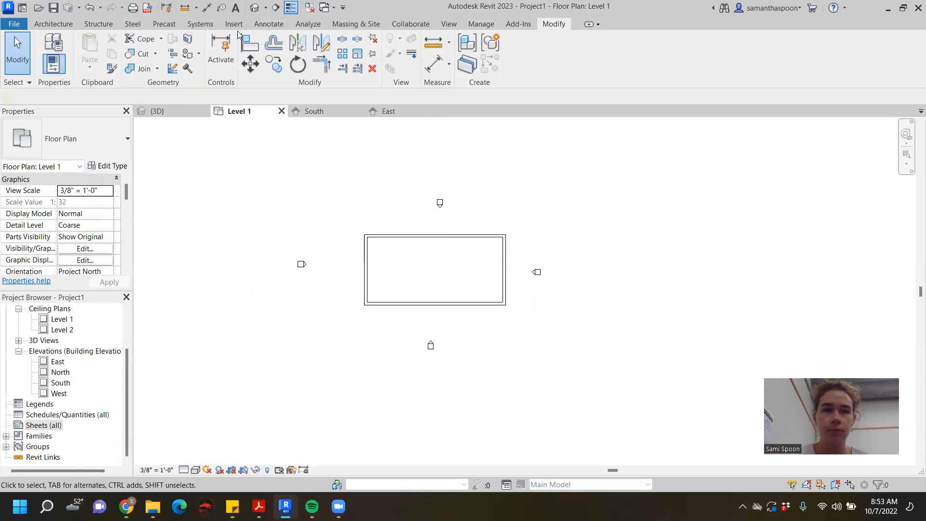
click(49, 25)
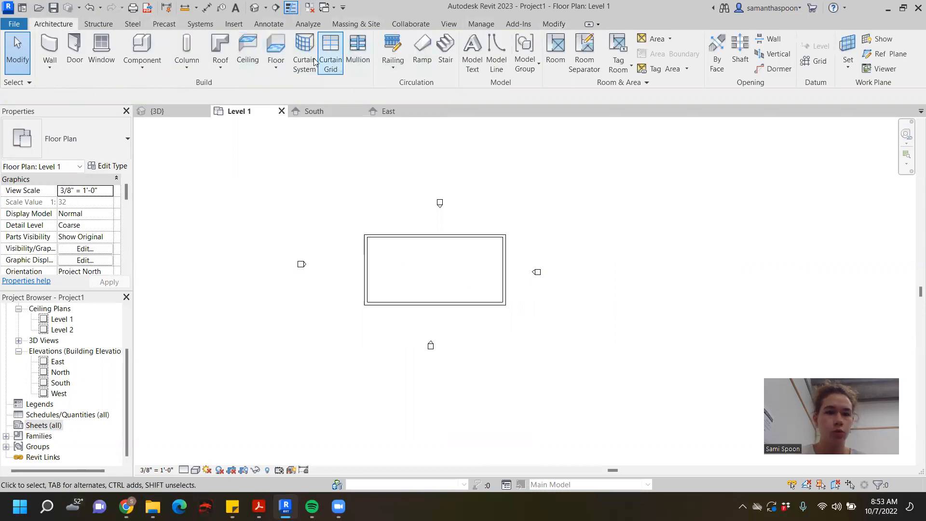
click(220, 48)
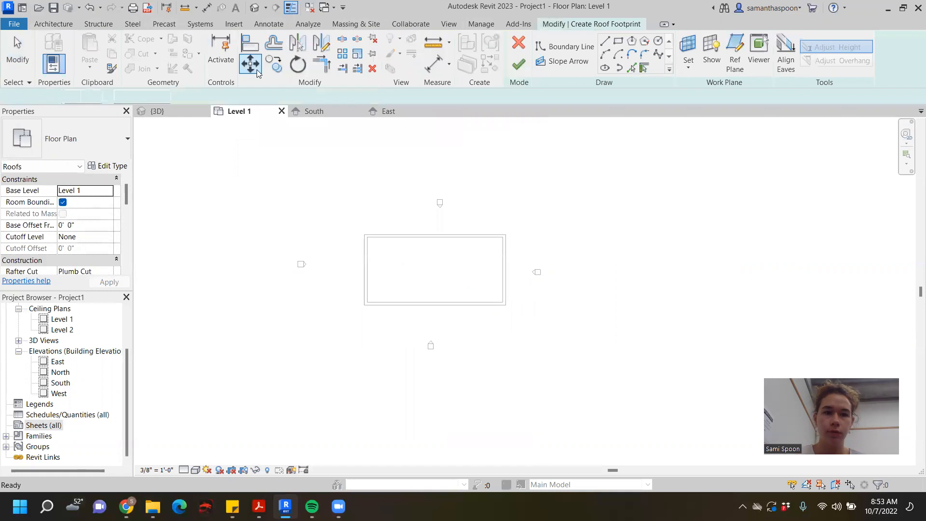
click(617, 42)
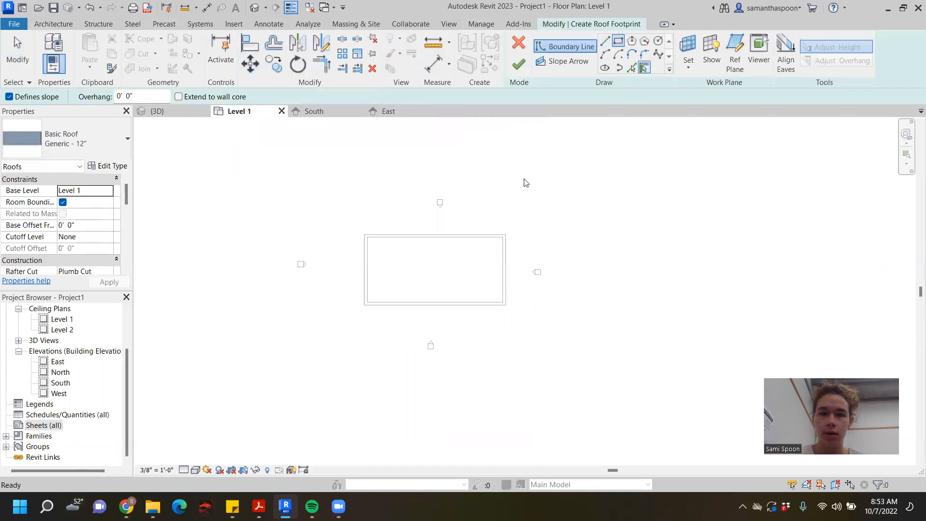
click(346, 221)
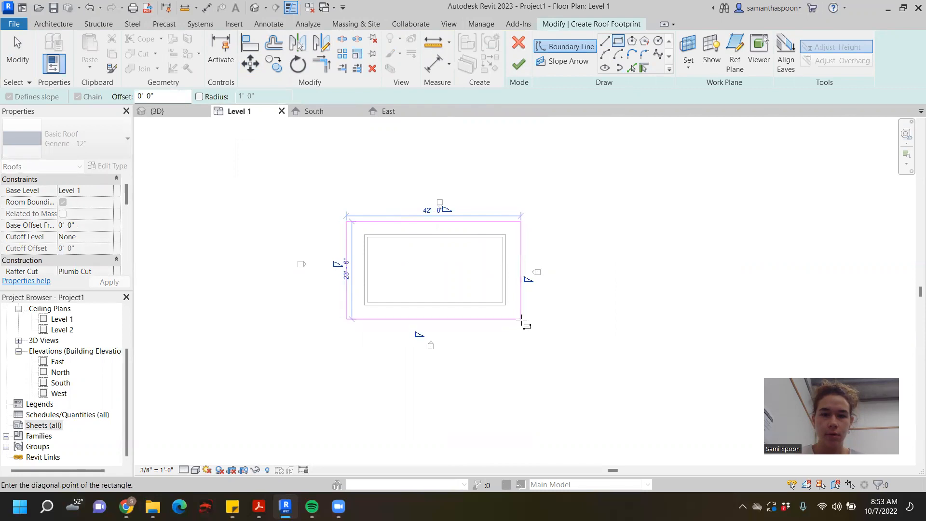
click(522, 319)
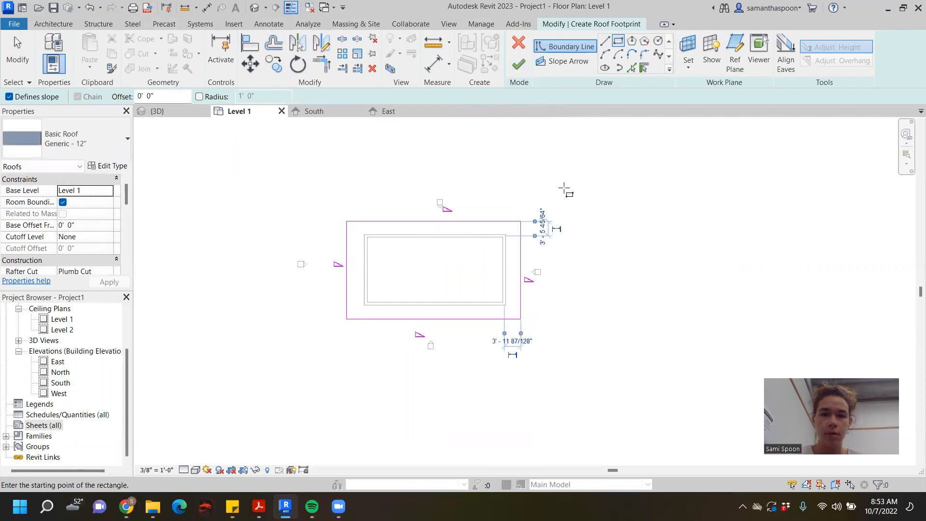
key(Escape)
key(Escape)
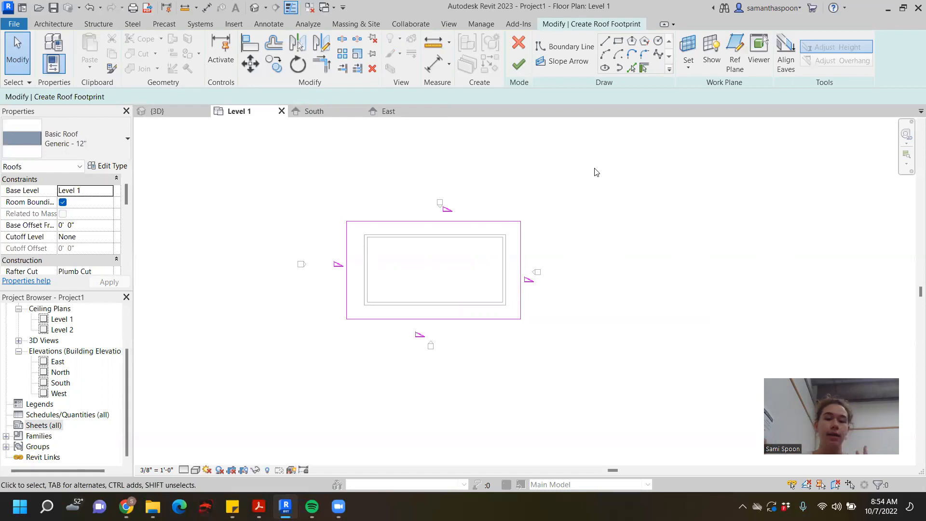
- Finish the roof footprint and view the new roof in 3D
click(522, 246)
key(Escape)
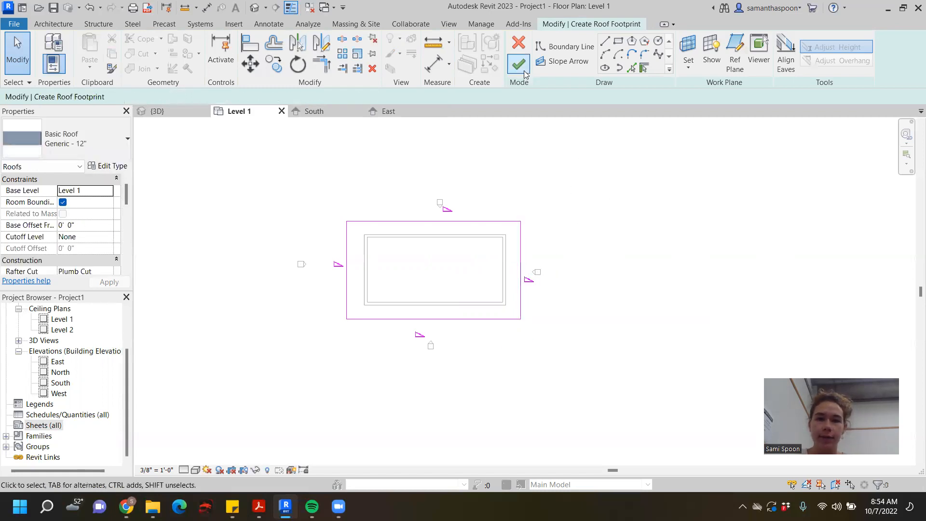
click(518, 64)
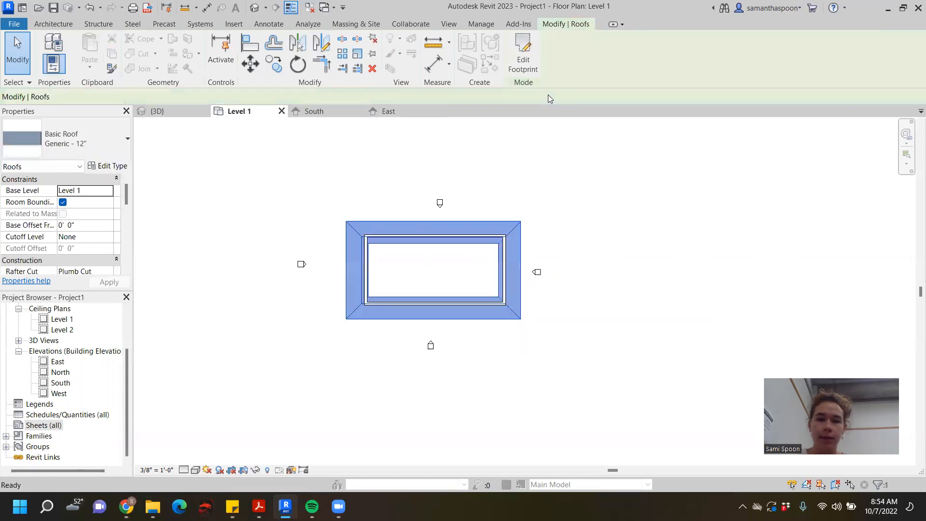
click(179, 111)
scroll(475, 256, up, 2)
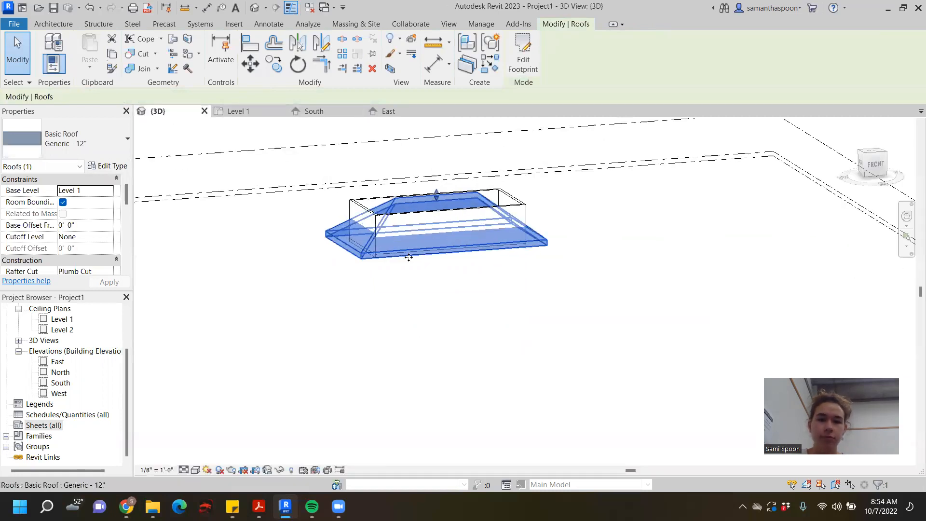
click(632, 208)
- Edit the roof footprint so both short edges and the south long edge no longer define slope, and finish the sketch
click(389, 253)
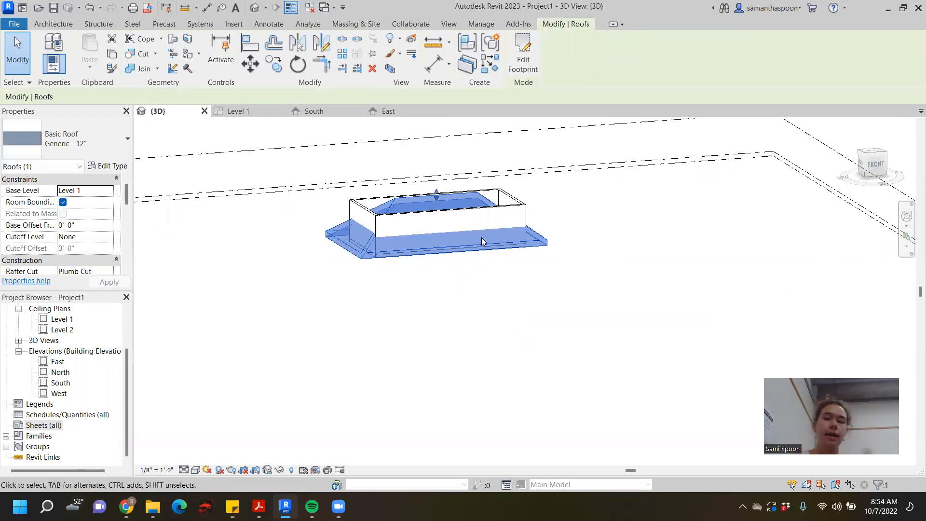
double_click(440, 247)
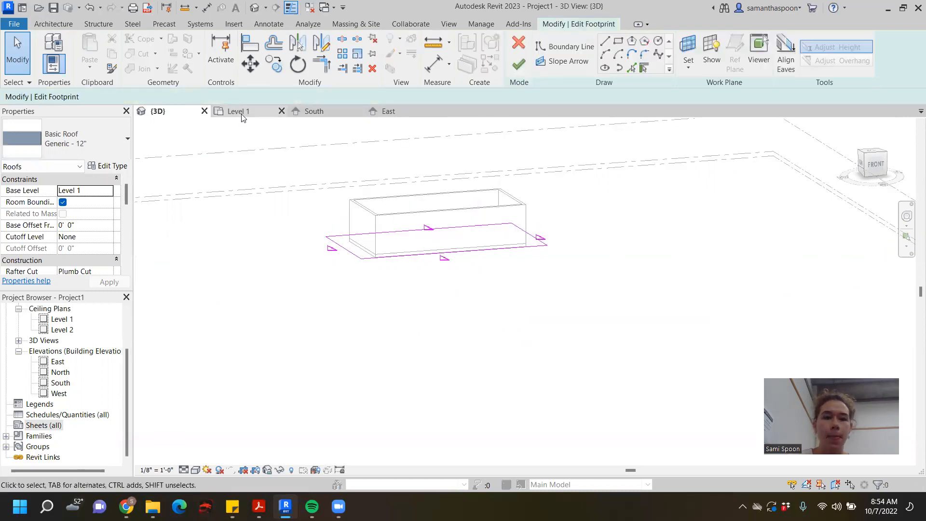
click(347, 254)
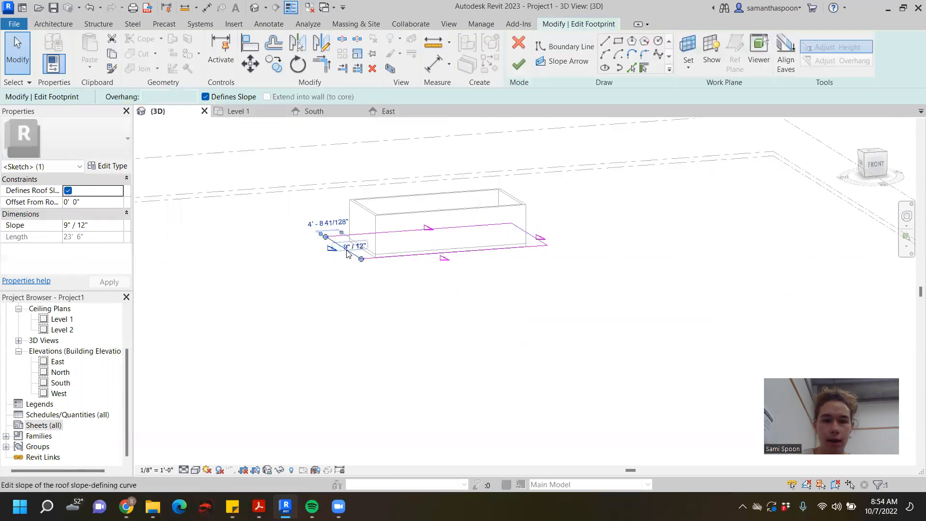
click(237, 111)
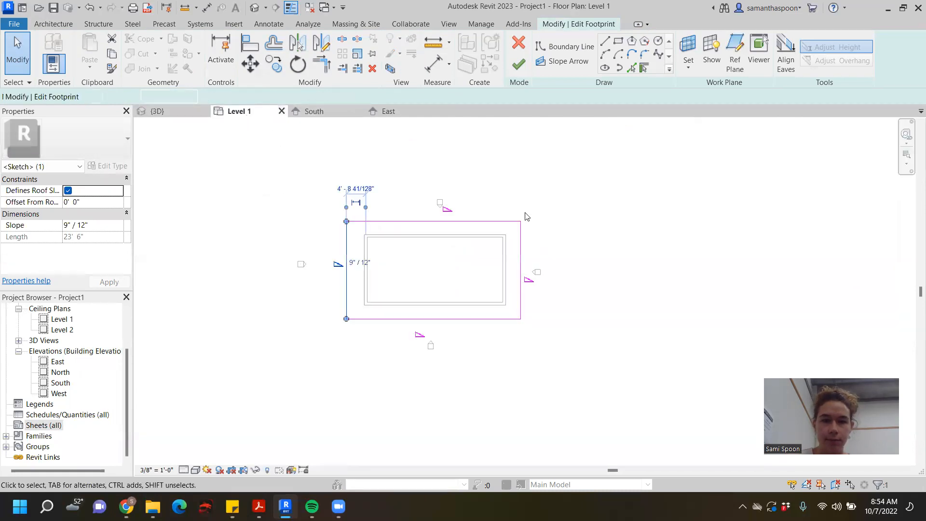
ctrl+click(521, 266)
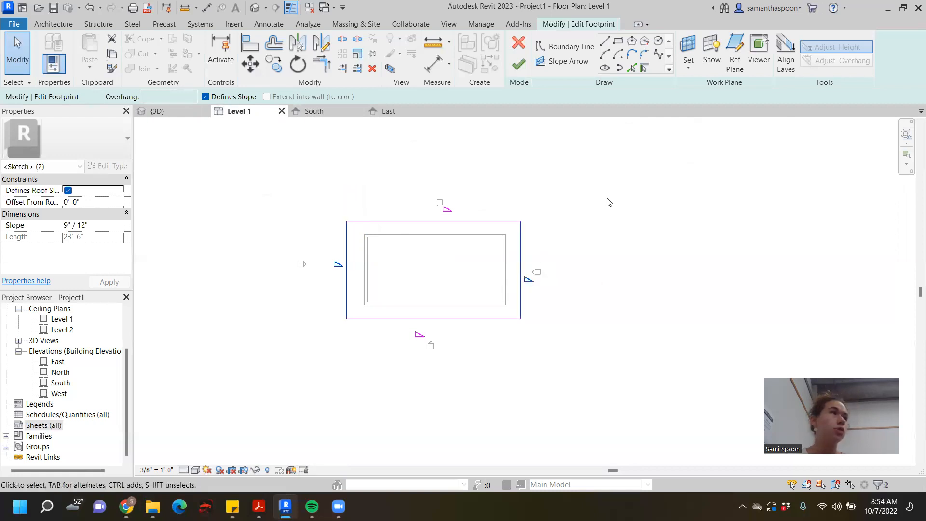
ctrl+click(491, 318)
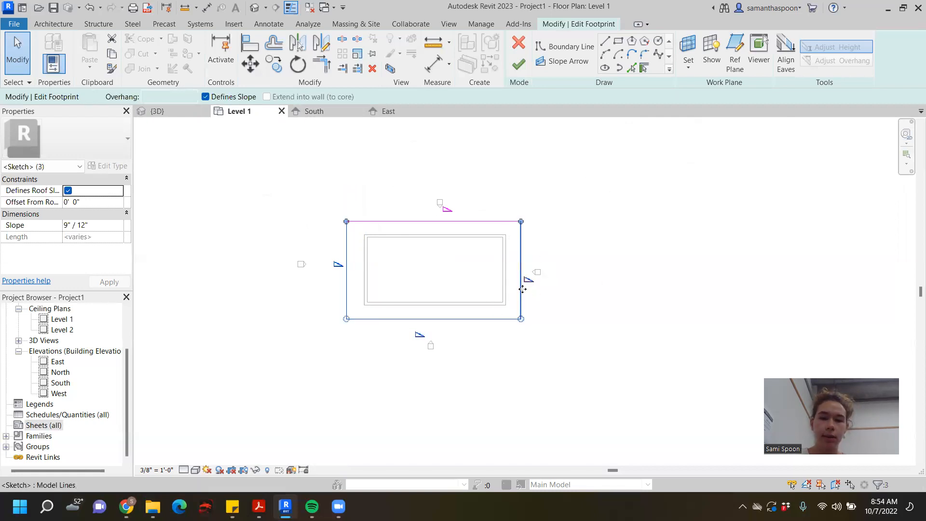
click(206, 97)
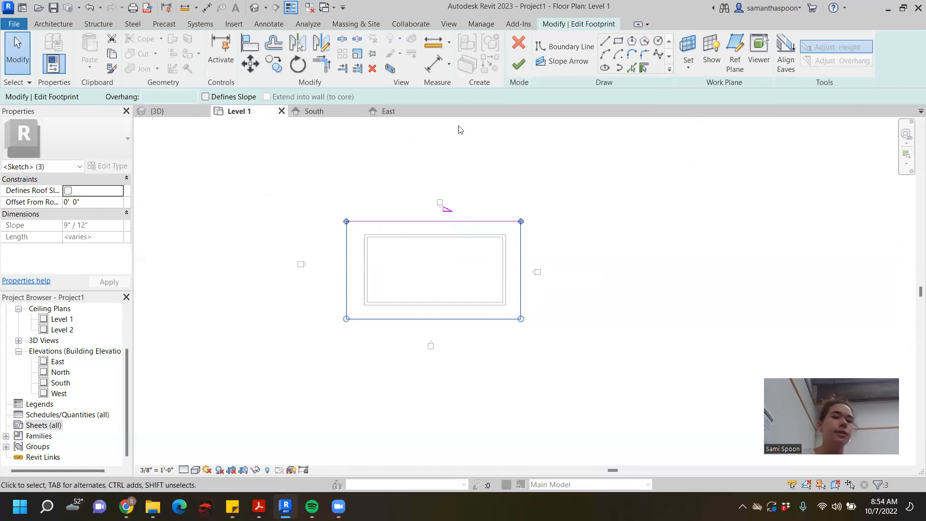
click(518, 64)
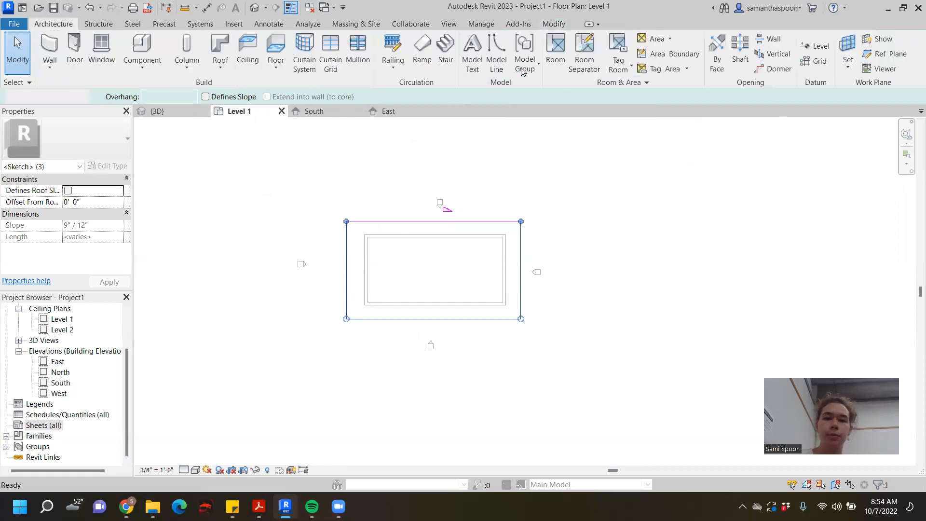
- In the 3D view, set the roof's base level to Level 2
click(169, 113)
shift+middle_drag(631, 241, 575, 203)
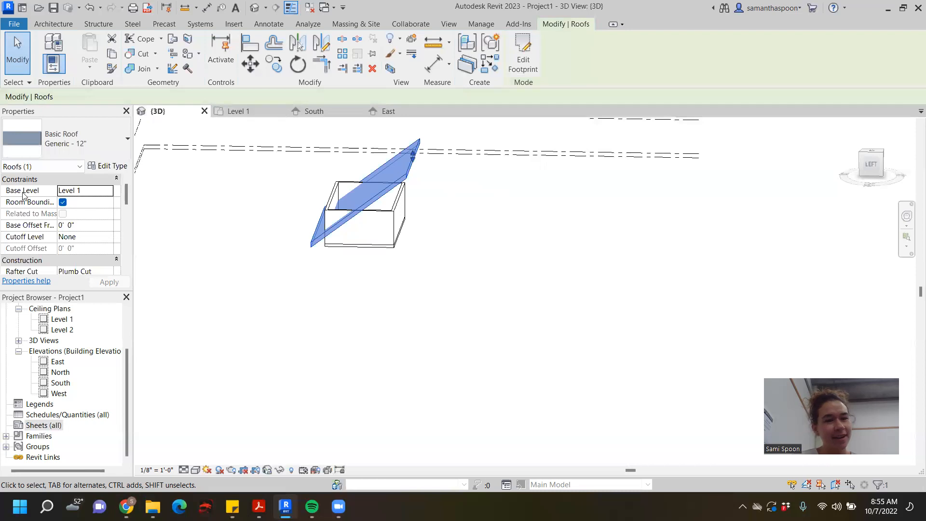
click(97, 193)
click(108, 191)
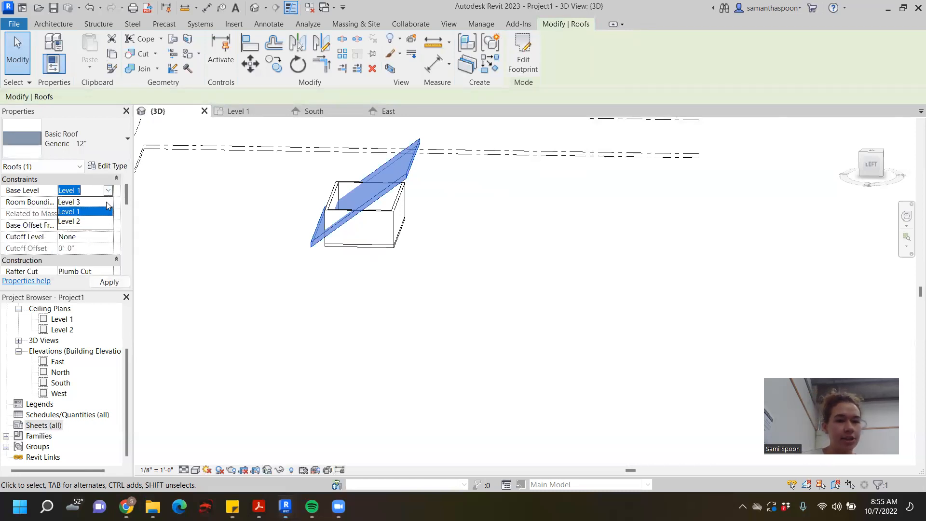
click(89, 222)
scroll(545, 204, down, 2)
middle_drag(545, 224, 536, 318)
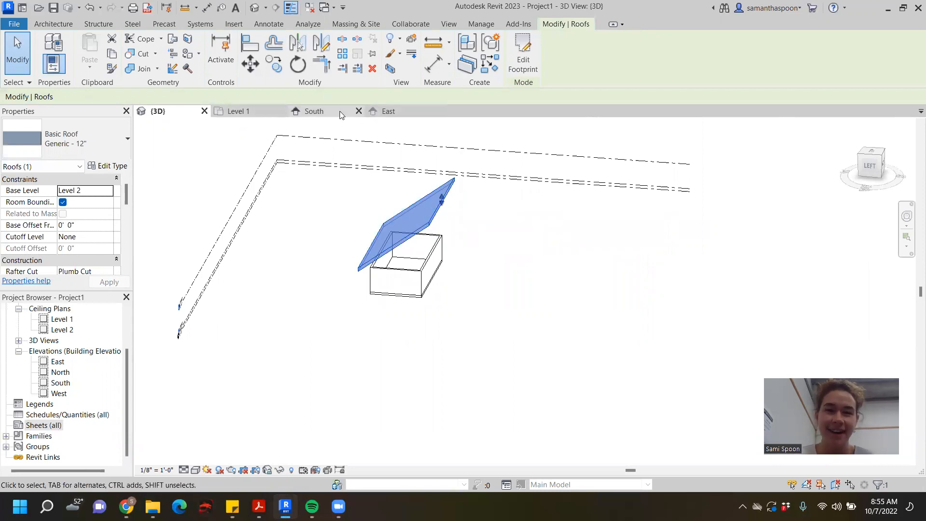
- Edit the roof footprint to give the slope-defining north edge a 4" / 12" slope, finish the sketch and check the roof in 3D
click(254, 114)
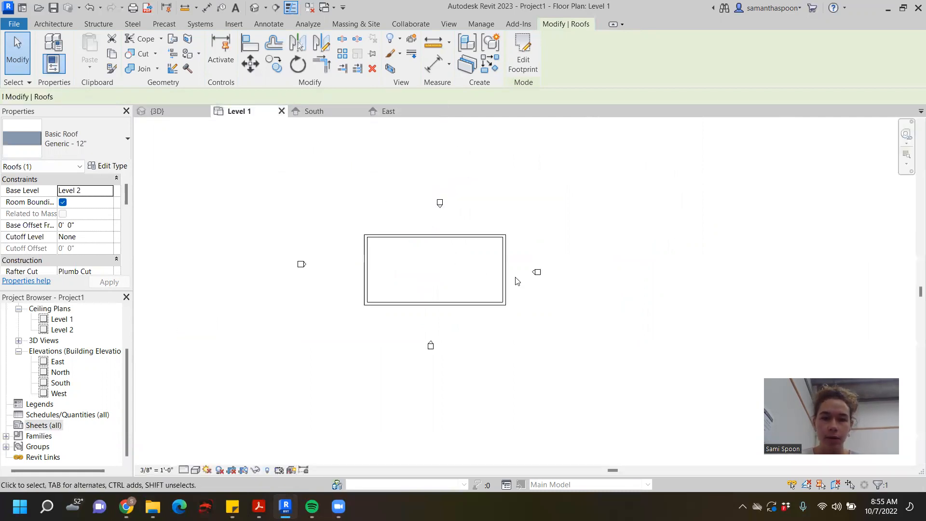
click(189, 115)
double_click(429, 214)
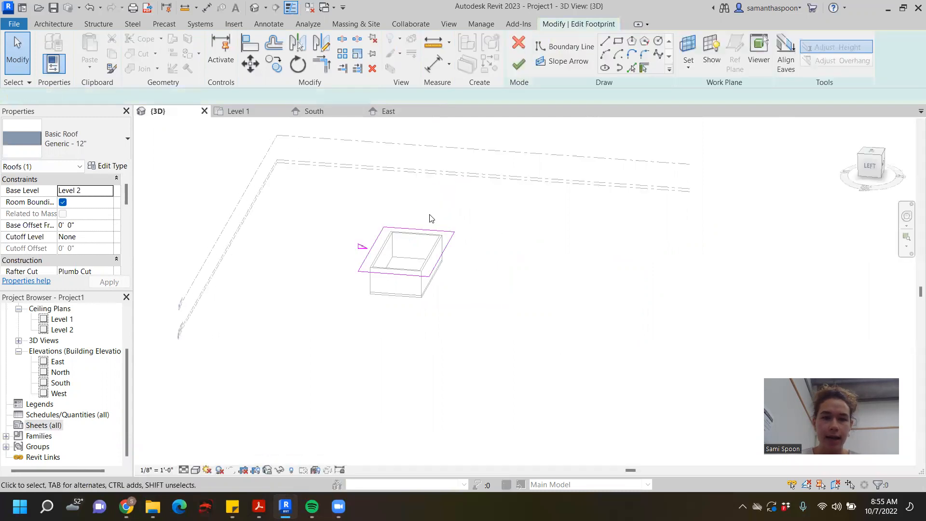
click(372, 248)
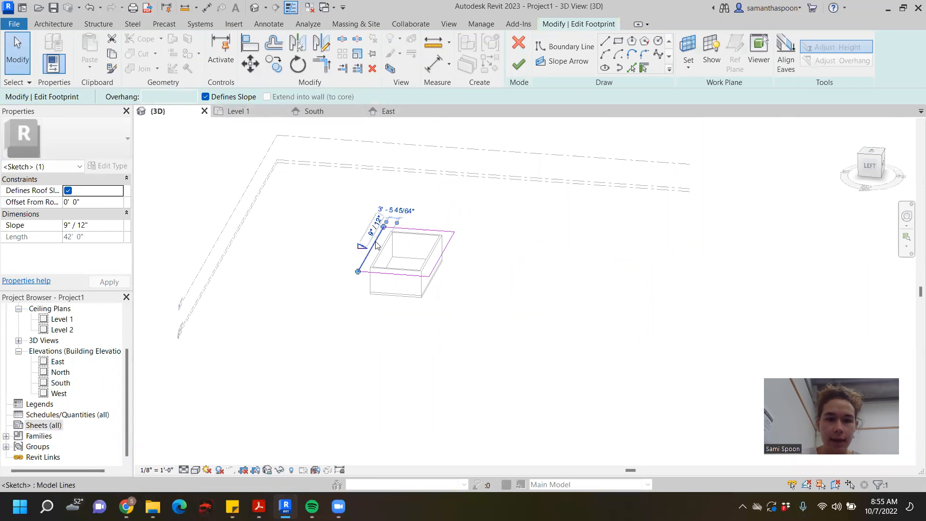
scroll(377, 236, up, 4)
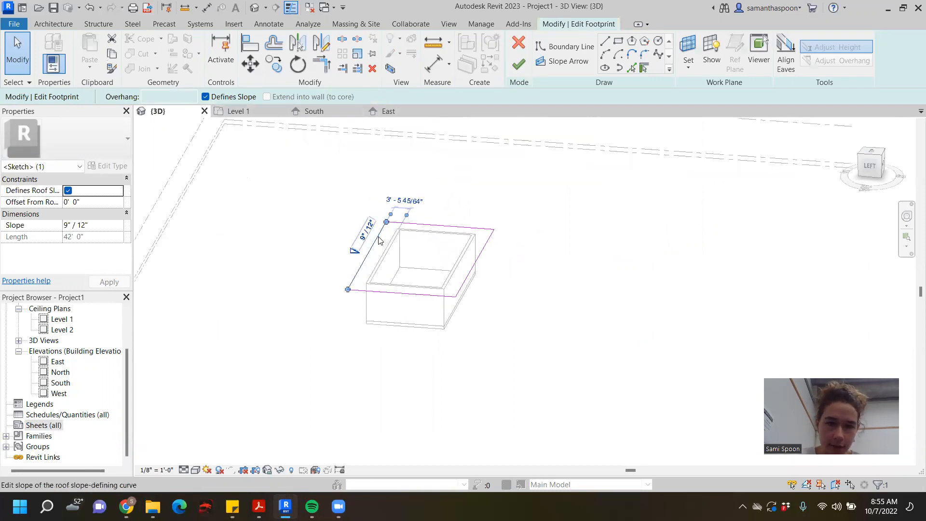
click(345, 249)
click(350, 259)
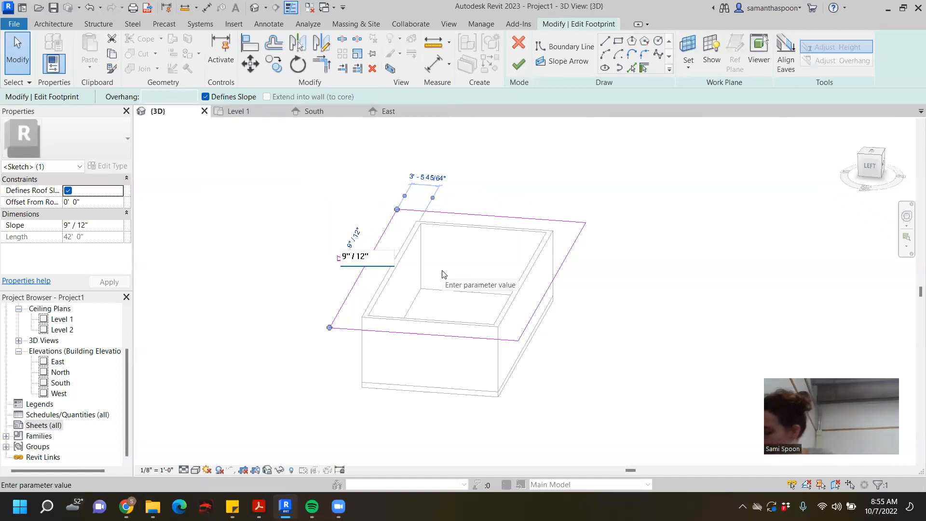
text(4)
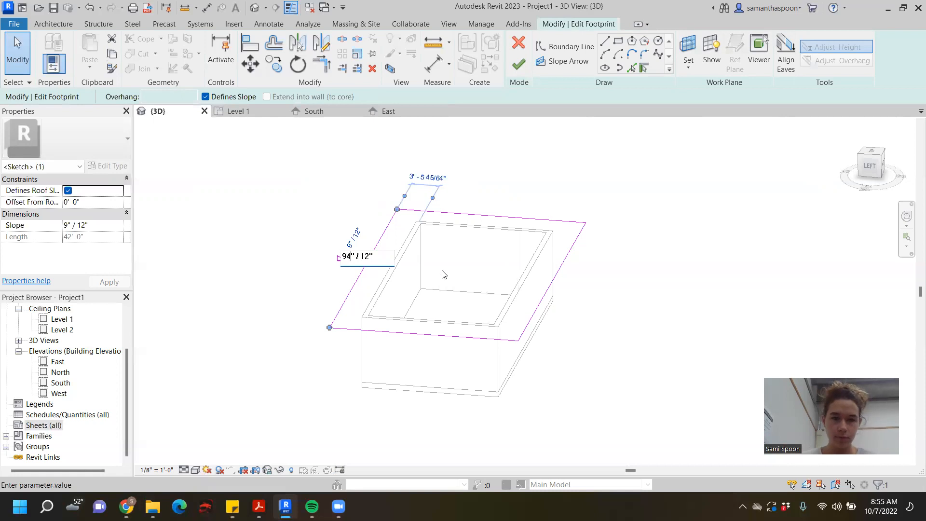
key(BackSpace)
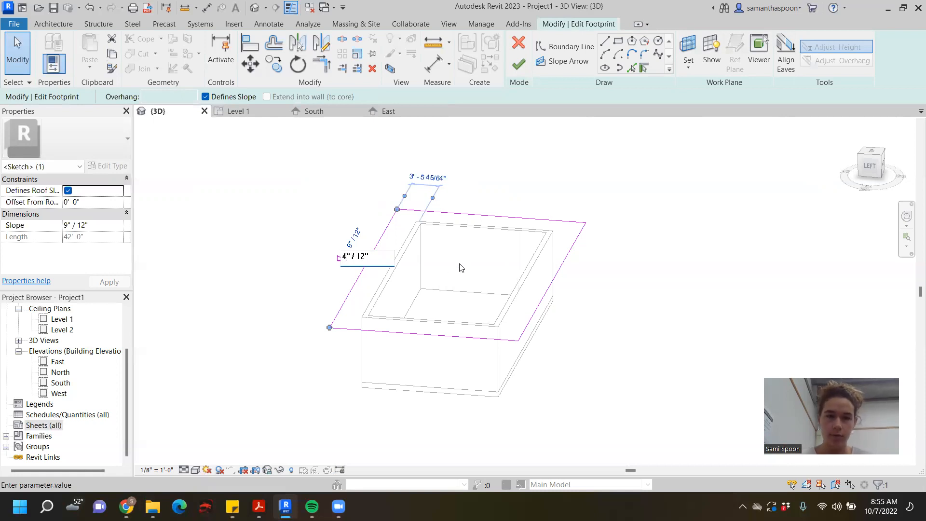
key(Return)
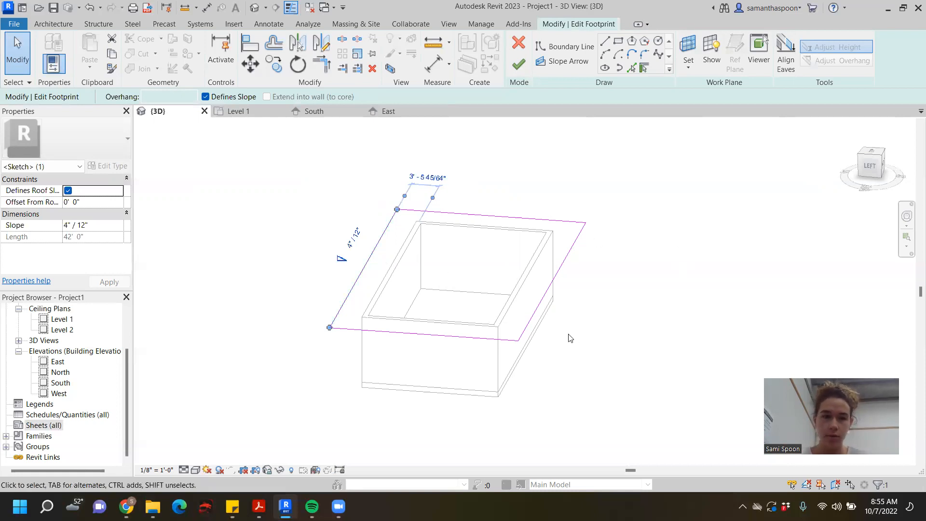
click(519, 66)
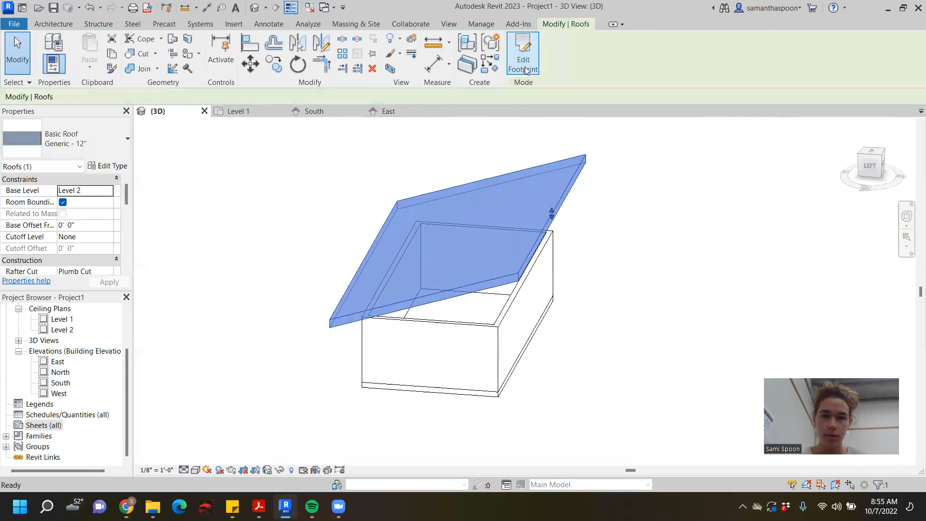
scroll(593, 337, down, 2)
shift+middle_drag(593, 337, 569, 268)
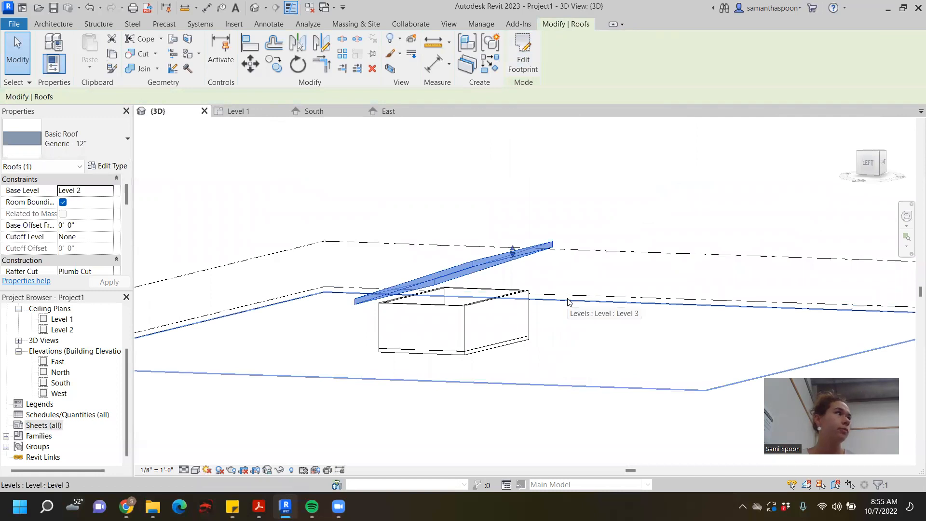
shift+middle_drag(568, 301, 585, 369)
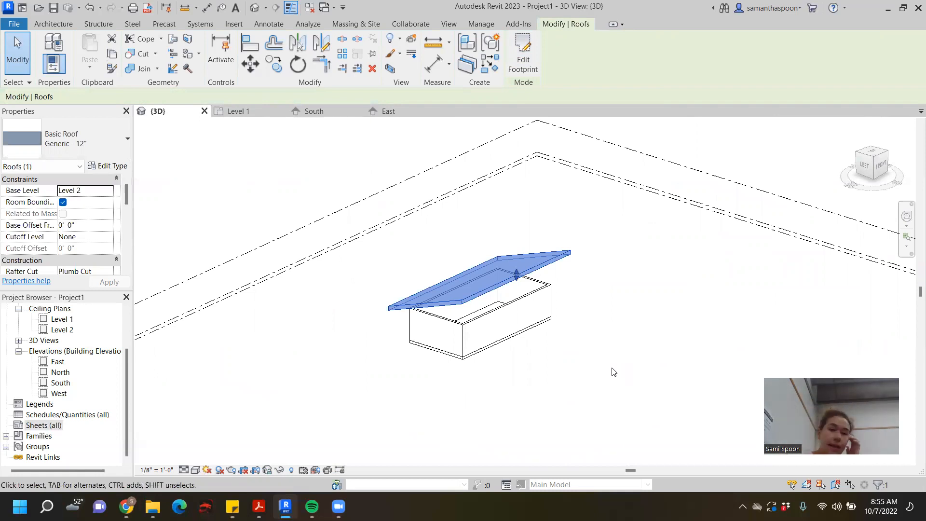
- Edit the roof footprint, turn slope definition on and back off for the short east edge, and finish the sketch
double_click(535, 272)
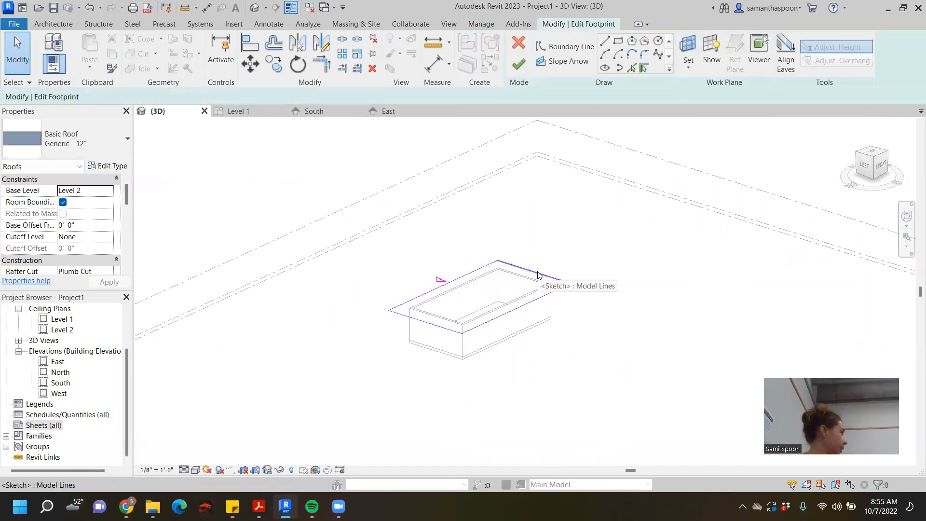
click(538, 275)
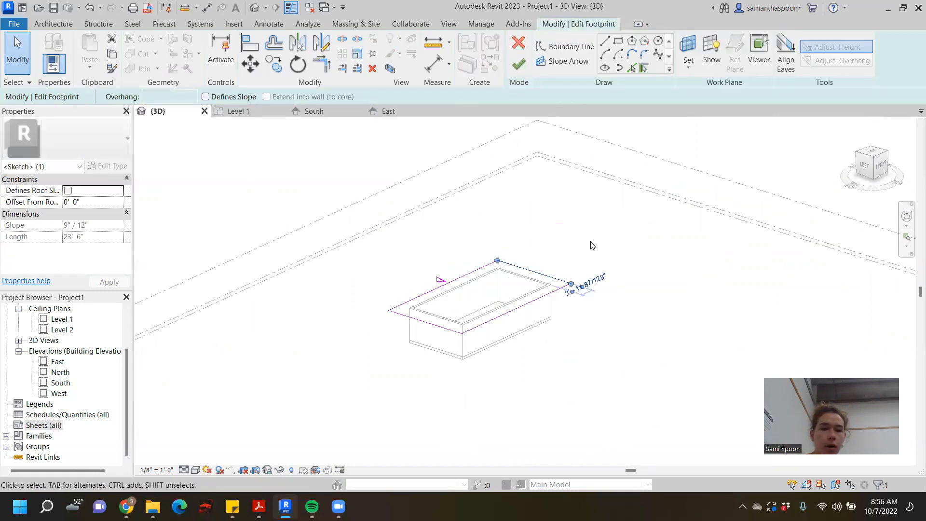
click(205, 97)
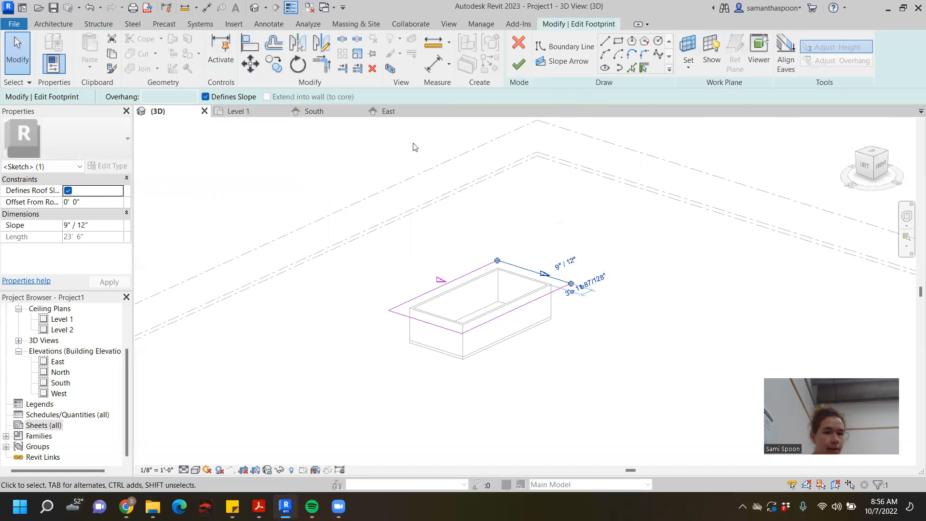
click(205, 97)
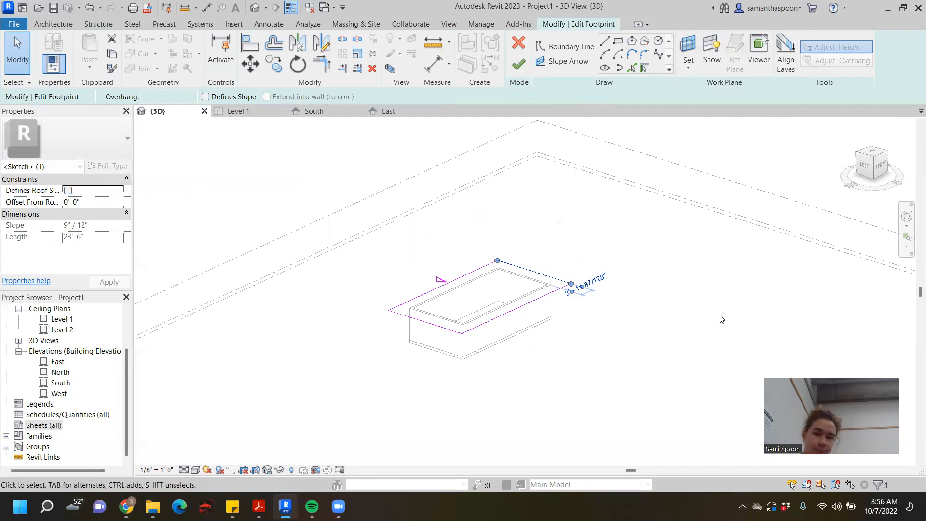
click(519, 66)
shift+middle_drag(637, 286, 653, 211)
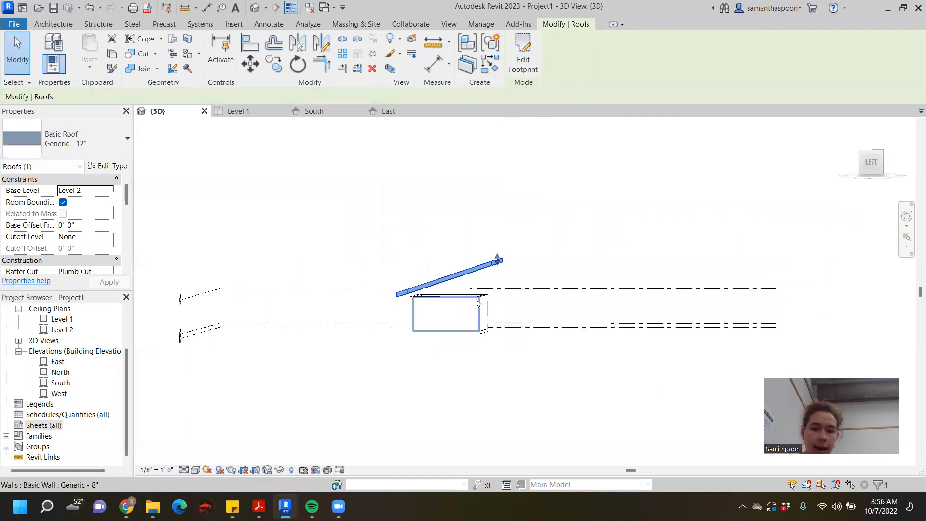
- Select all four walls in the Level 1 plan and keep them selected in the 3D view
click(263, 111)
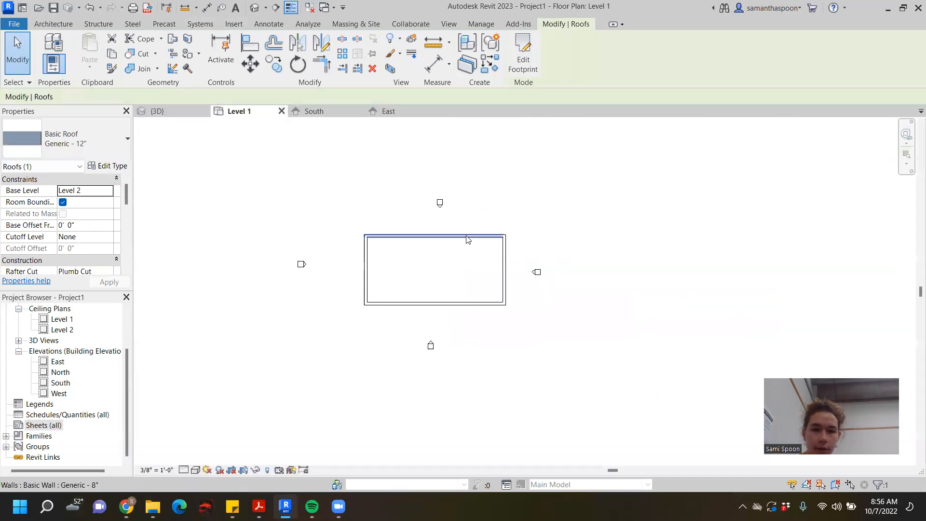
click(461, 237)
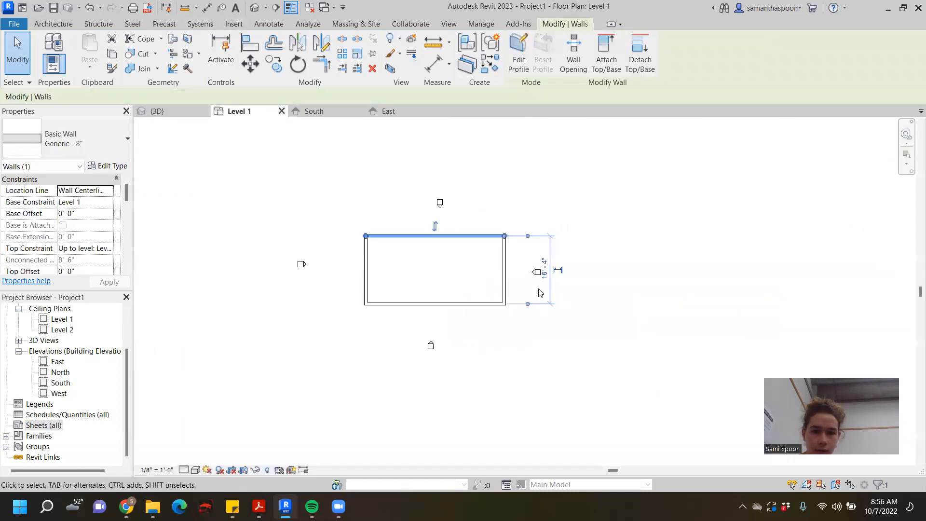
ctrl+click(506, 271)
ctrl+click(445, 302)
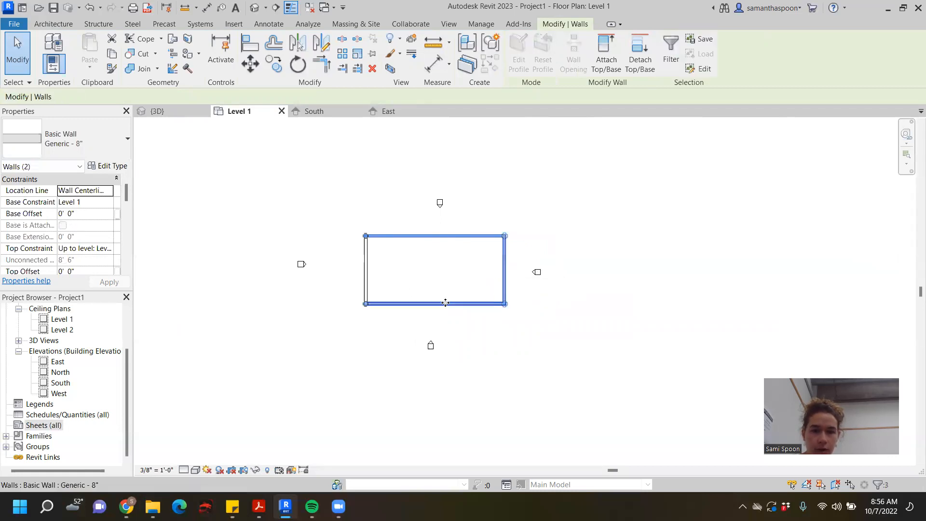
ctrl+click(368, 273)
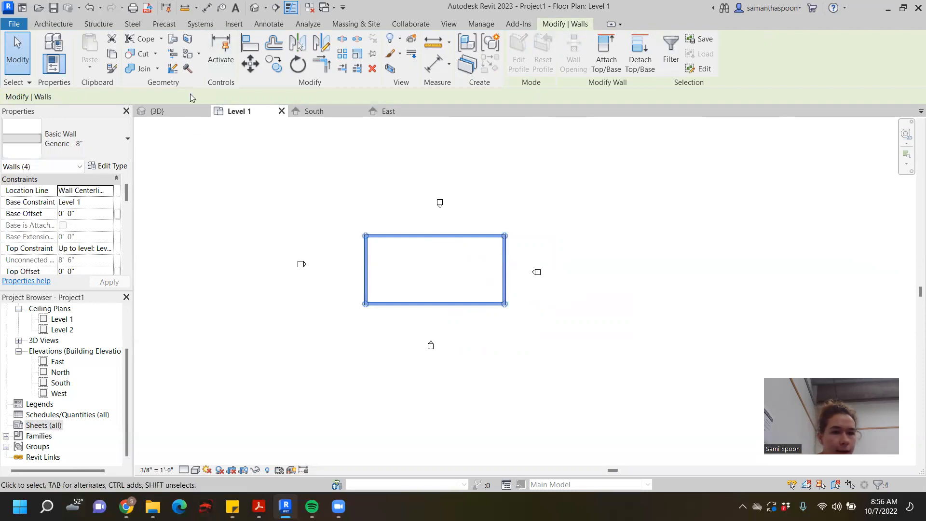
click(178, 111)
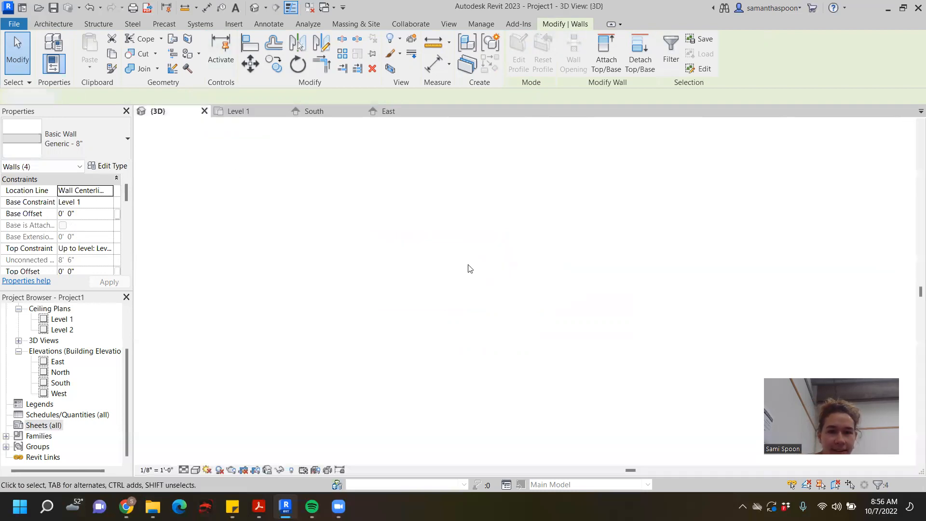
shift+middle_drag(456, 297, 499, 247)
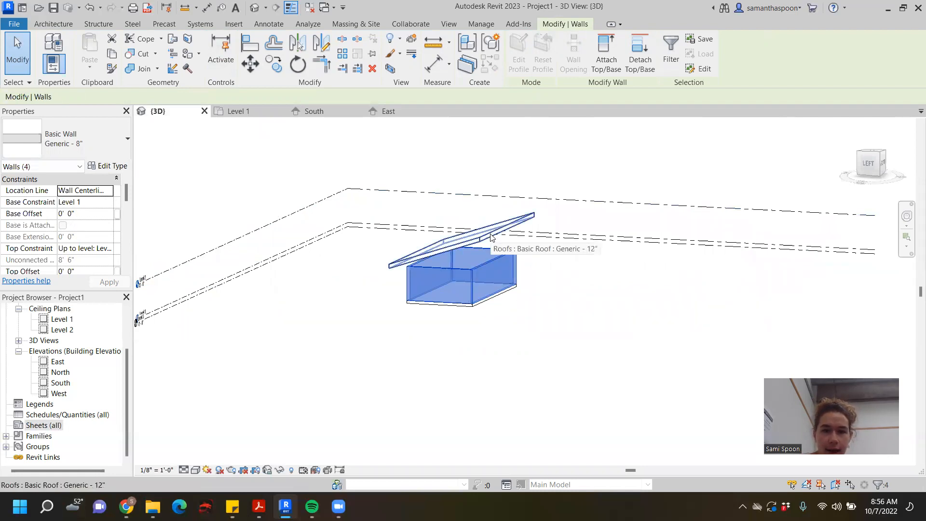
click(490, 236)
right_click(490, 236)
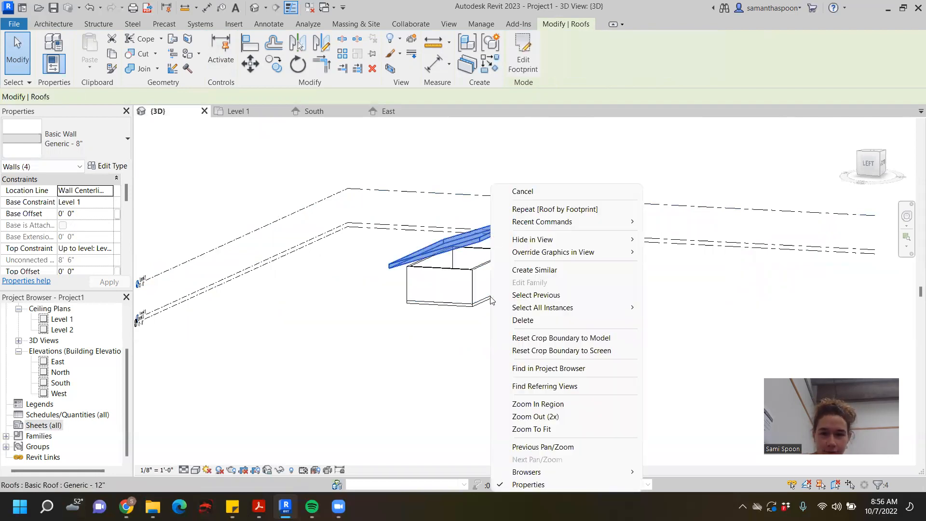
shift+middle_drag(471, 343, 473, 316)
drag(499, 279, 415, 288)
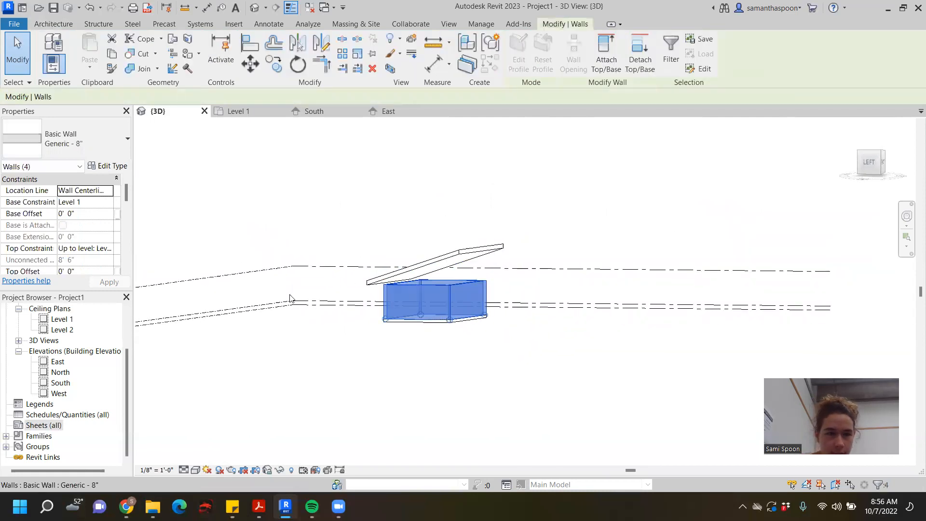
- Check the level choices for the selected walls' top constraint without changing it
scroll(82, 246, down, 1)
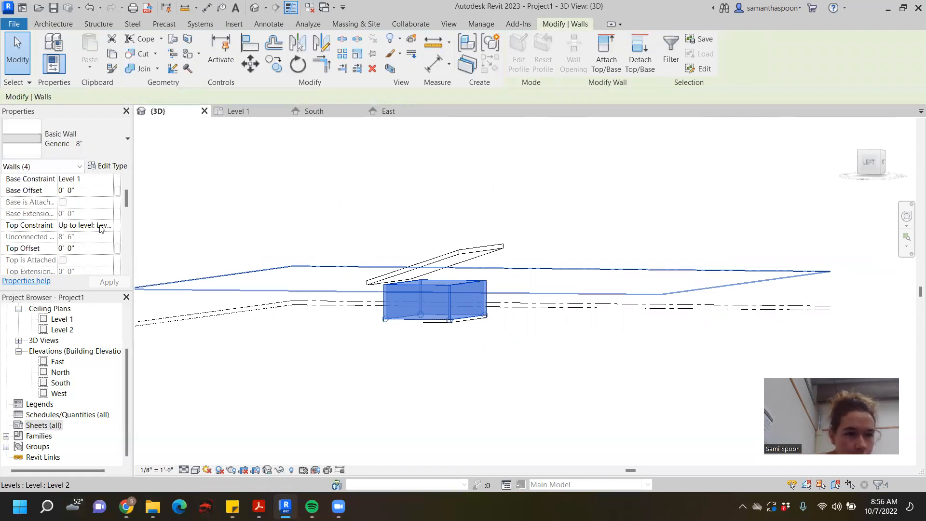
click(109, 226)
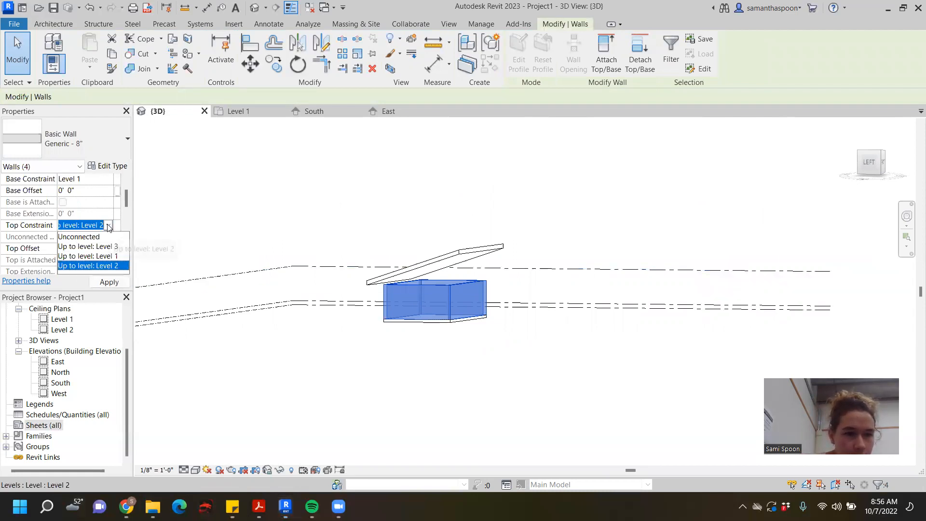
click(200, 182)
scroll(362, 250, down, 1)
middle_drag(362, 253, 343, 315)
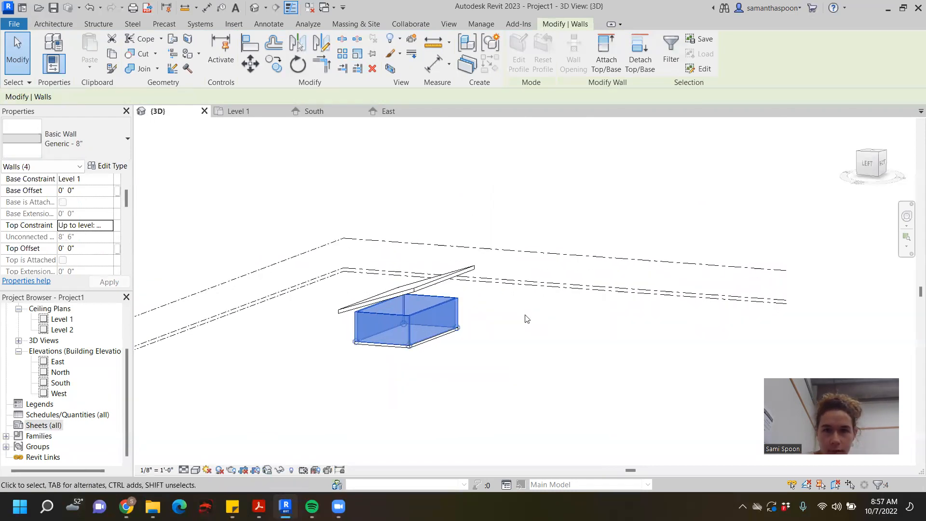
- Attach the tops of the four selected walls to the sloped roof and clear the selection
click(615, 54)
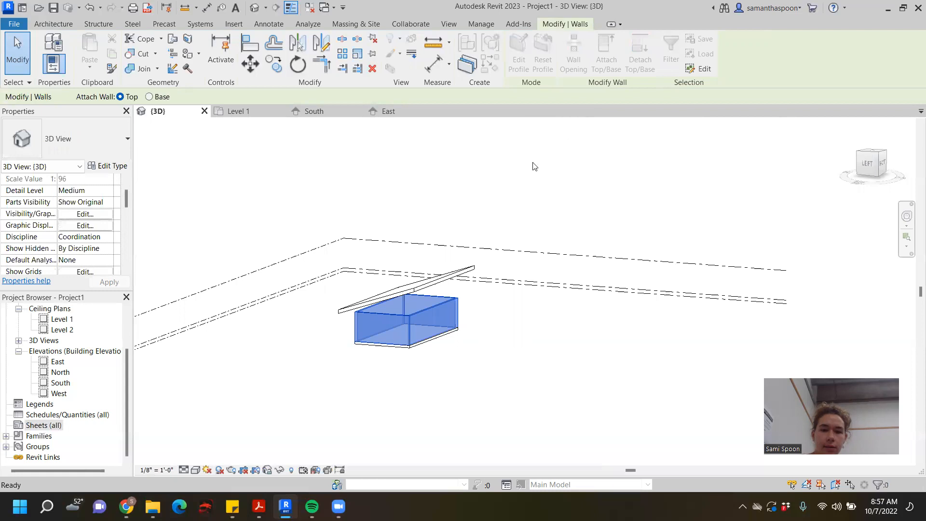
click(430, 281)
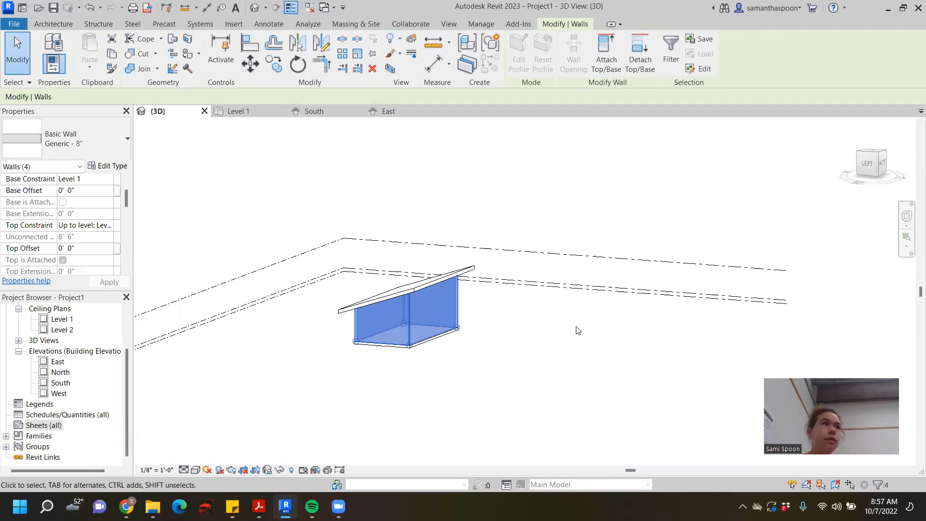
click(481, 385)
middle_drag(472, 289, 417, 240)
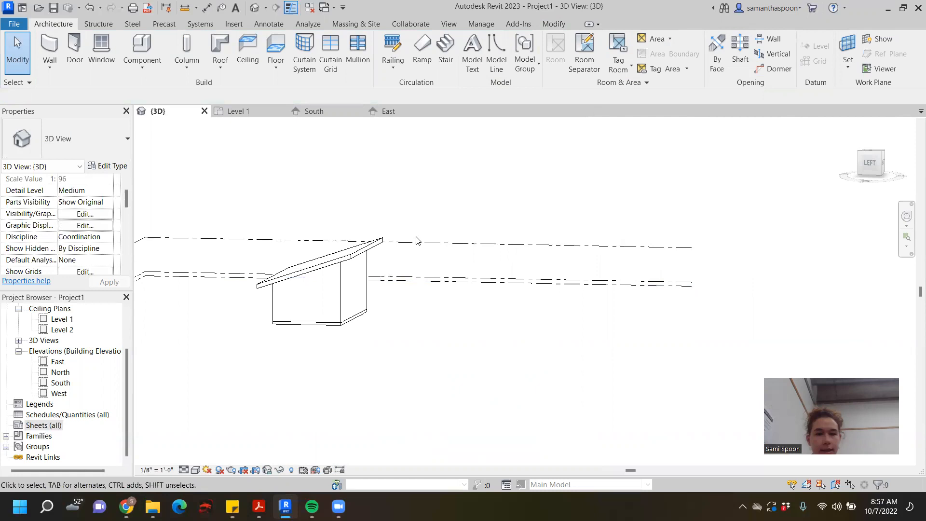
- Open the roof footprint for editing in the Level 1 plan and select its long south edge
double_click(341, 252)
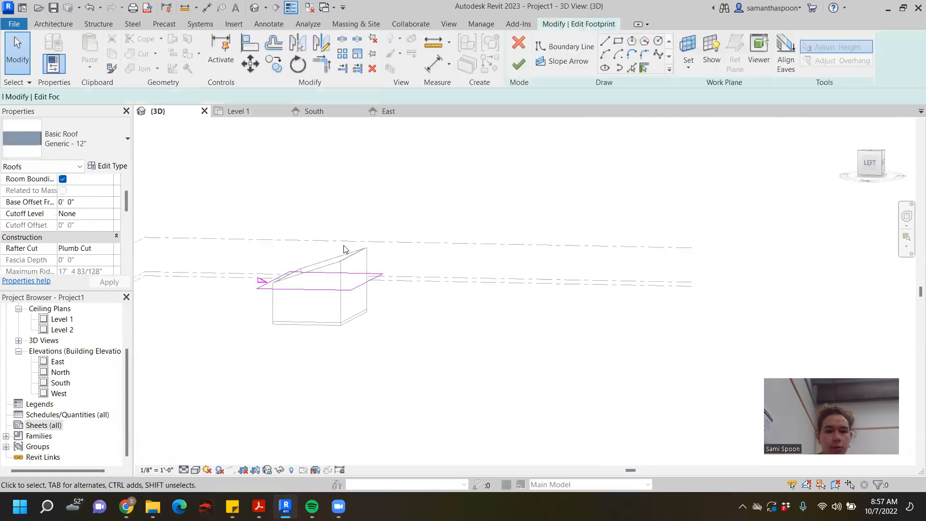
click(235, 112)
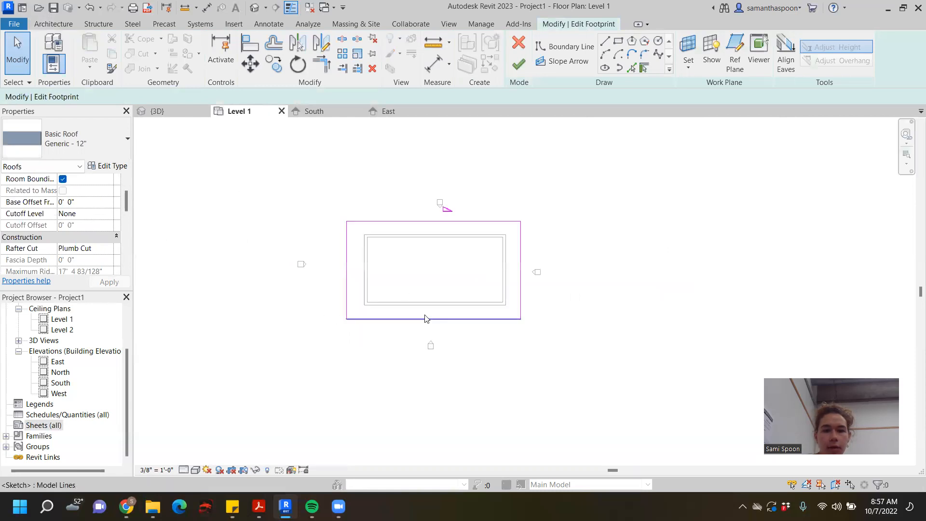
click(447, 319)
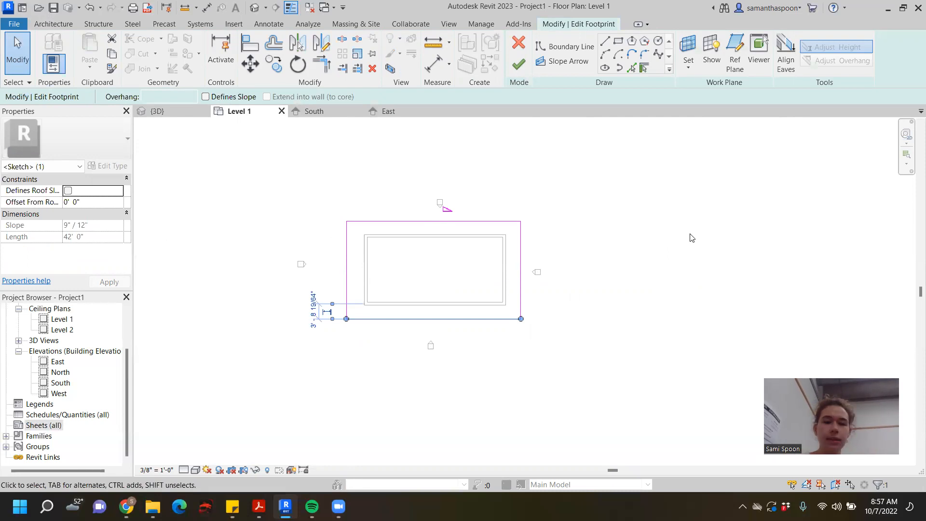
scroll(340, 319, up, 3)
scroll(358, 320, down, 1)
middle_drag(356, 321, 281, 326)
scroll(331, 316, up, 3)
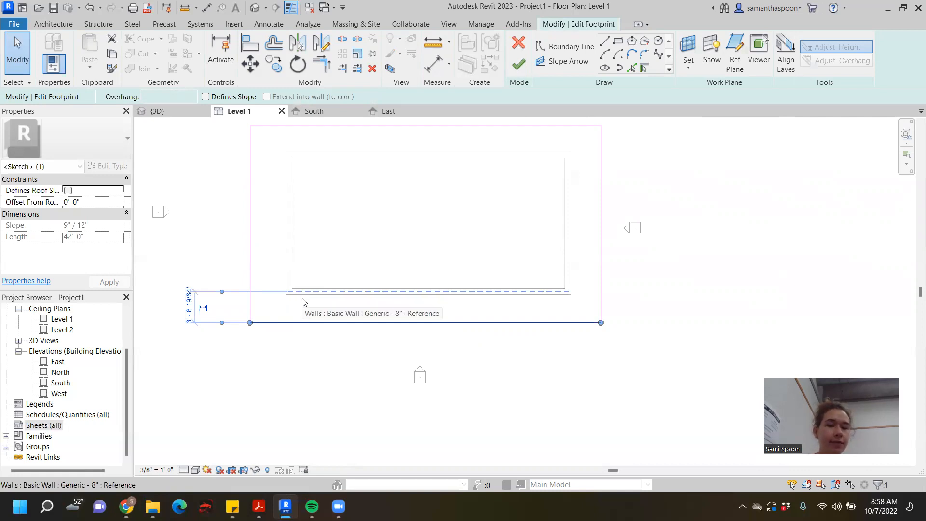
- Move the south edge's temporary dimension reference from the wall centerline to the outer face of the south wall
key(Tab)
key(Tab)
key(Tab)
key(Tab)
key(Tab)
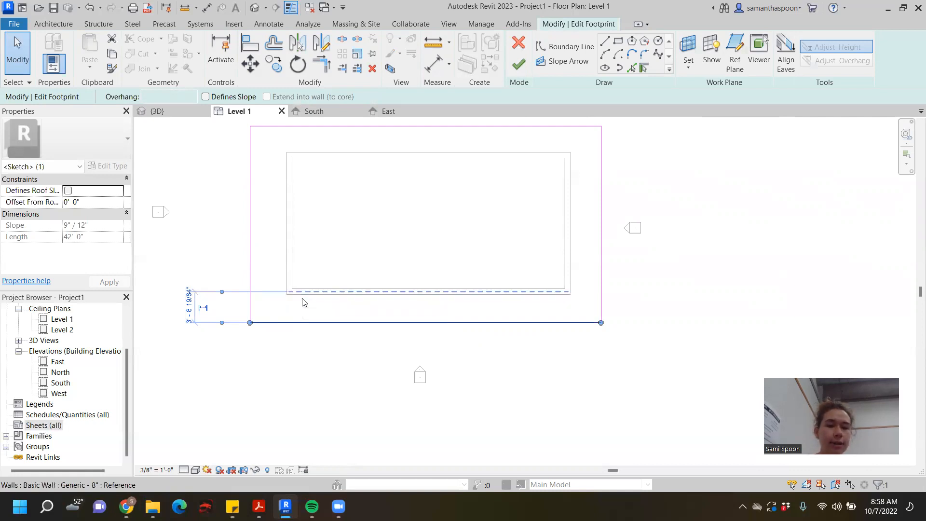
key(Tab)
key(Tab)
key(Tab)
key(Tab)
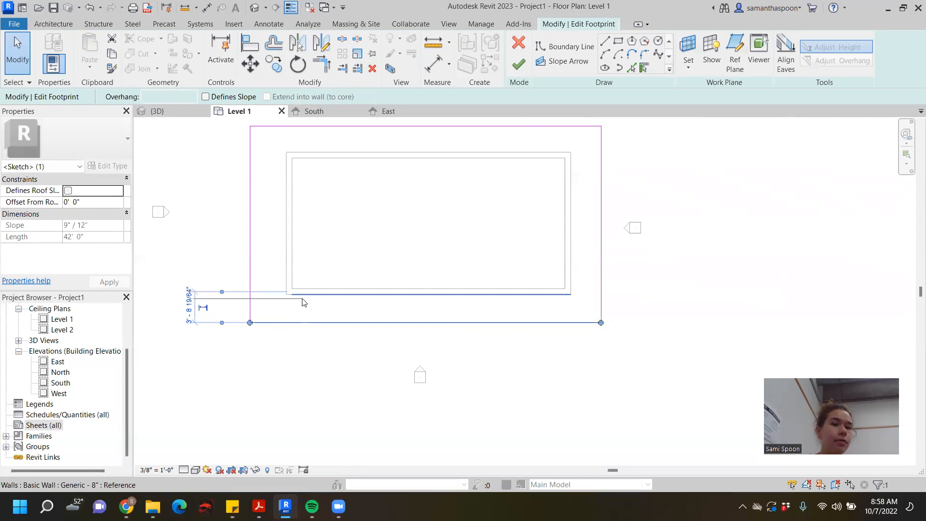
click(303, 302)
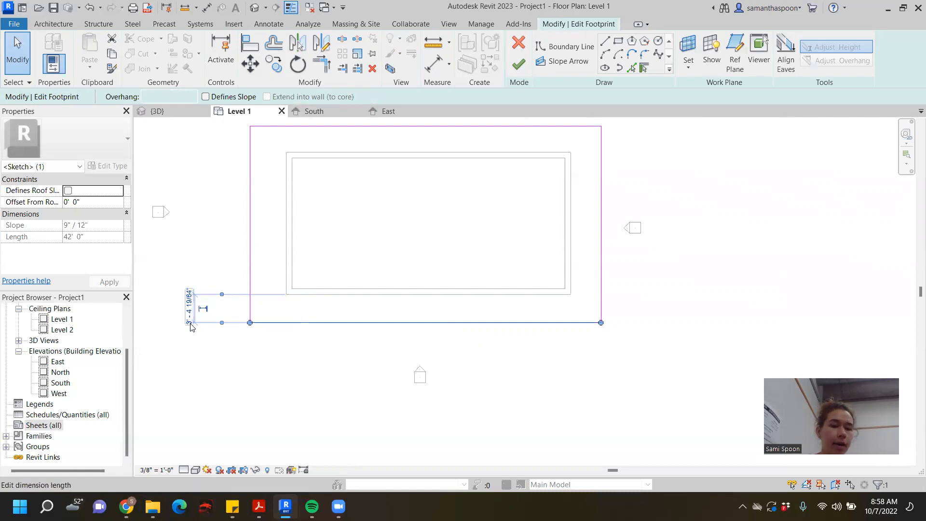
- Set the distance between the south wall's outer face and the roof edge to 4', and finish the footprint
click(188, 306)
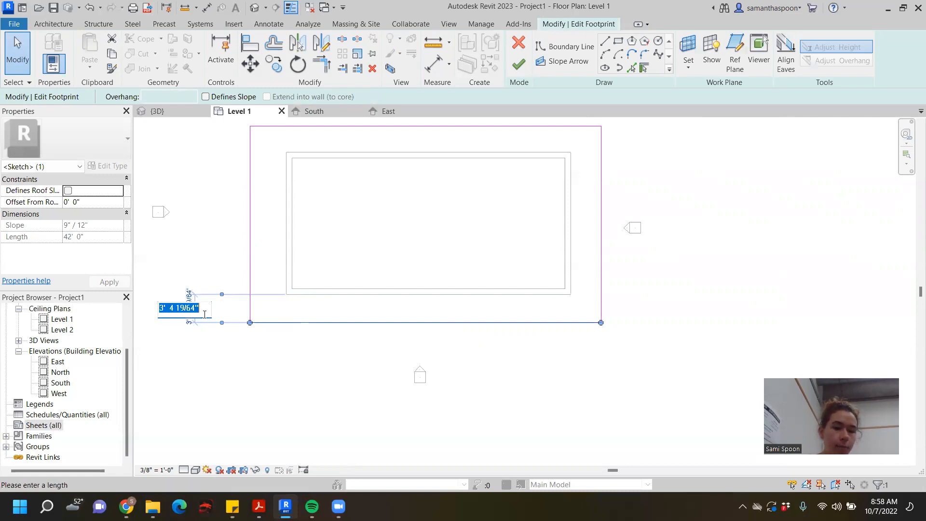
text(4)
key(Return)
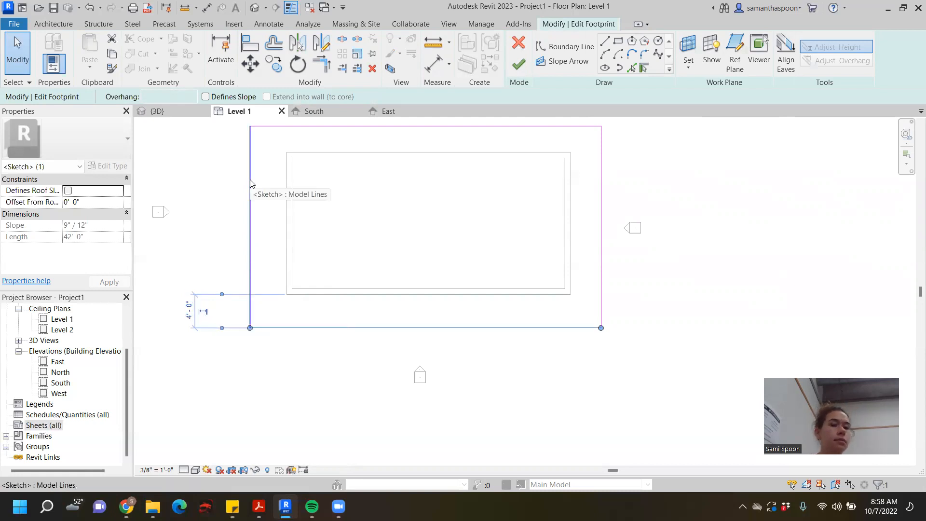
click(518, 64)
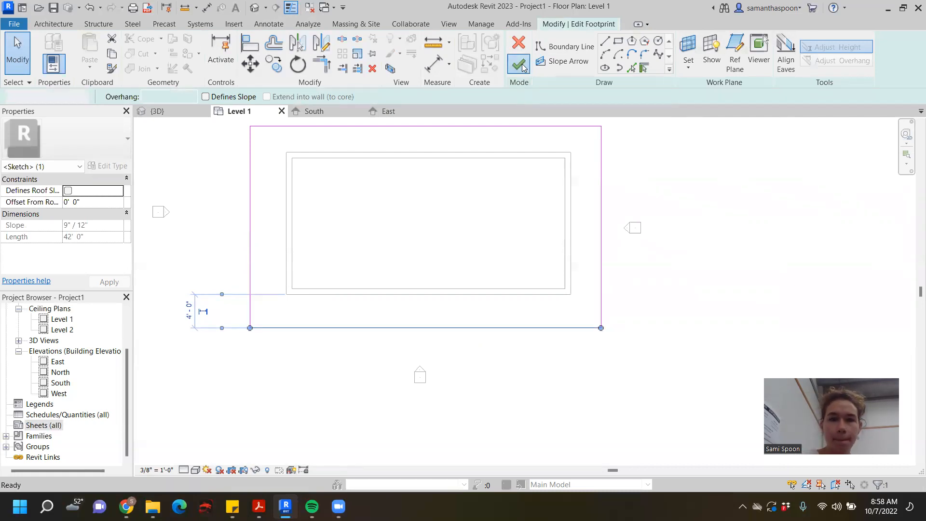
scroll(708, 225, down, 3)
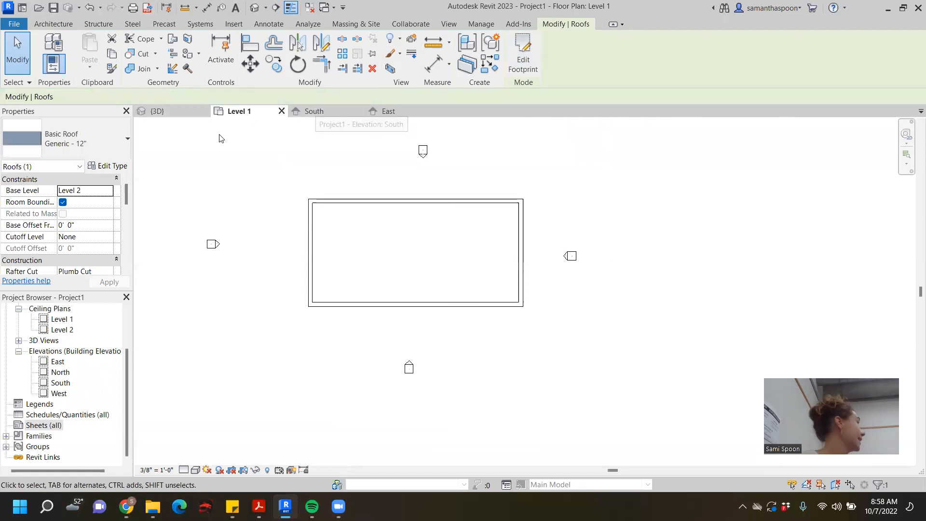
- Reopen the roof footprint for editing from the 3D view and show it in the Level 1 plan
click(182, 109)
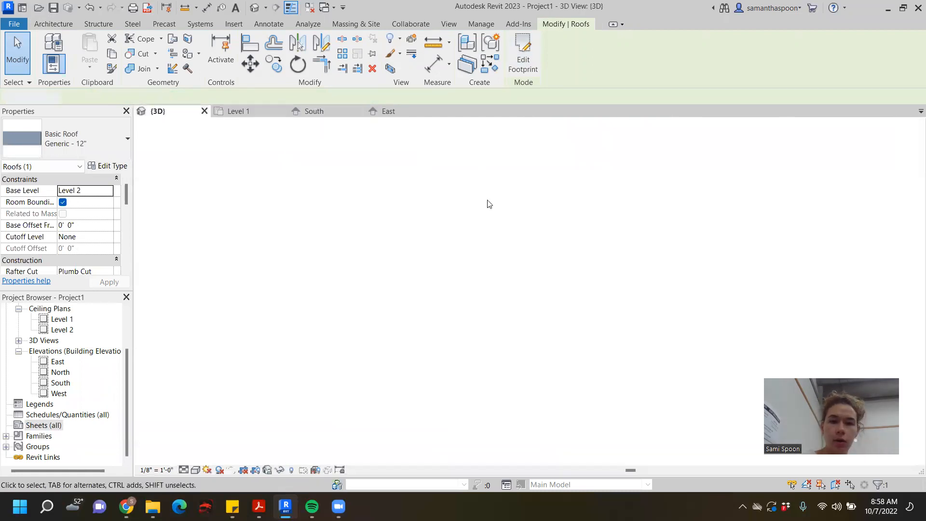
double_click(359, 251)
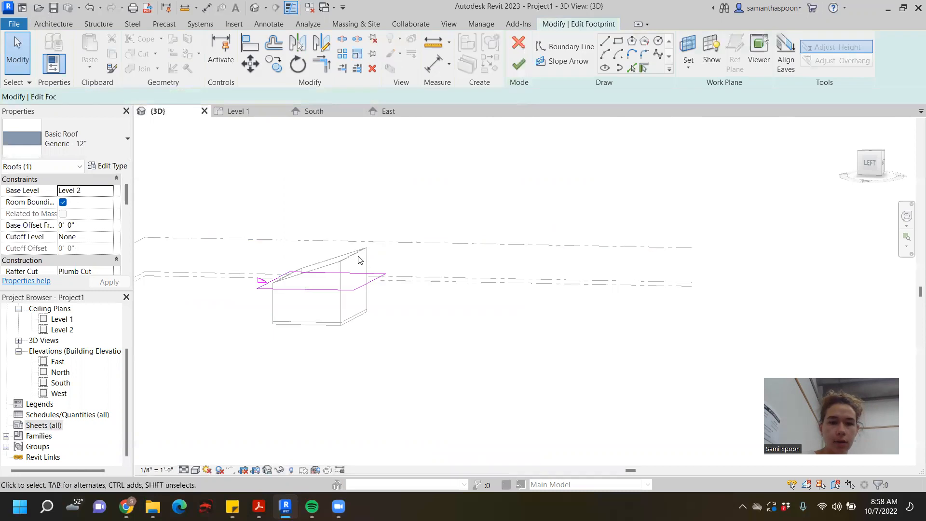
click(257, 112)
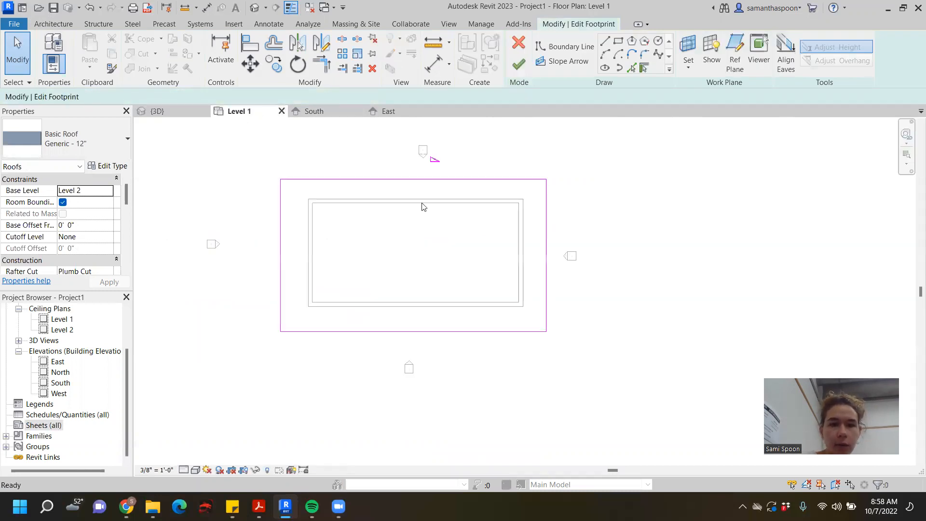
- Reference the east roof edge's temporary dimension to the east wall's outer face and set that distance to 2'
click(546, 234)
scroll(533, 368, up, 3)
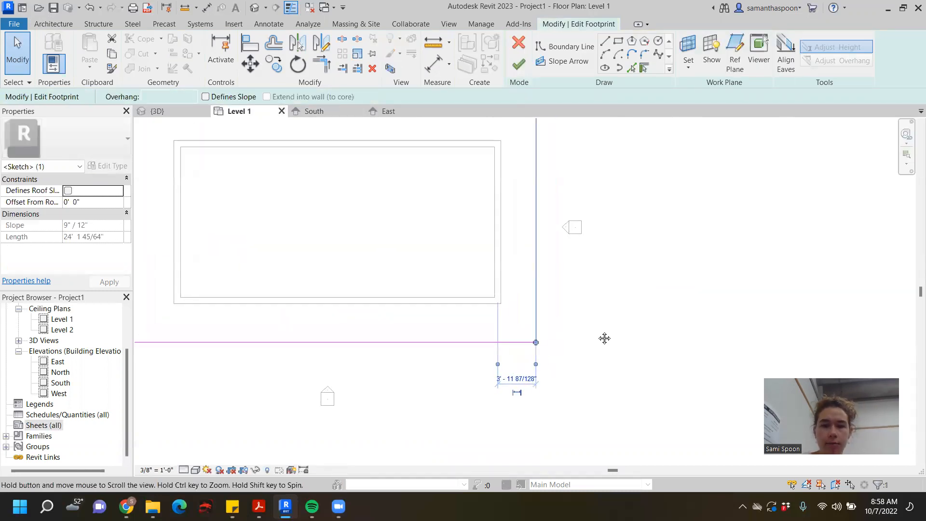
drag(477, 375, 486, 243)
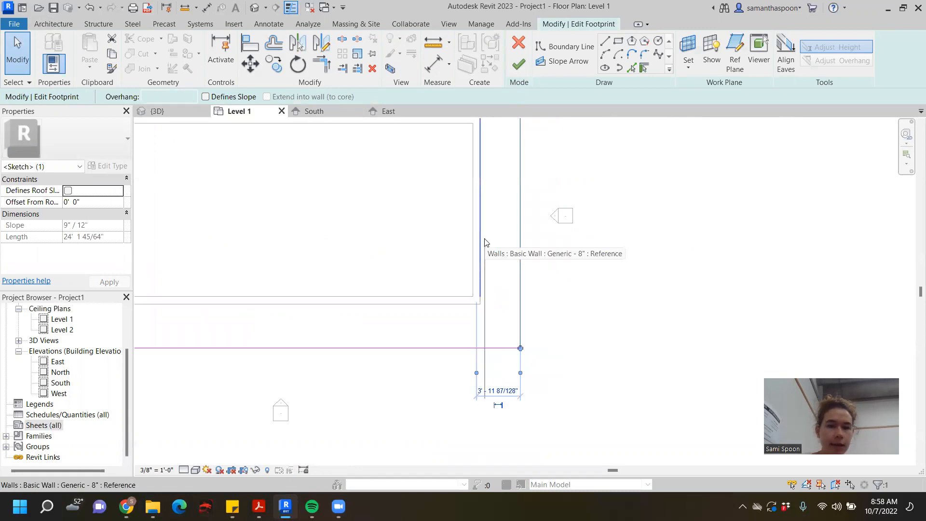
drag(485, 243, 486, 243)
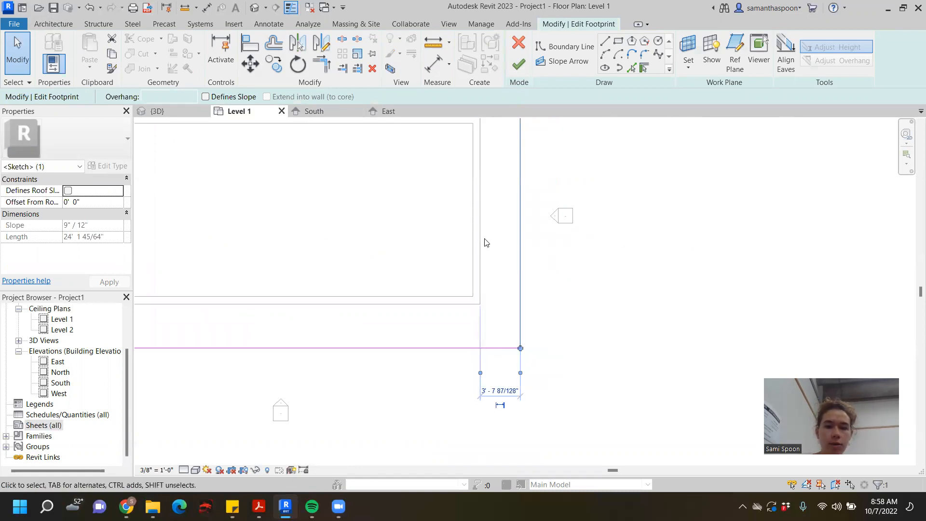
click(501, 390)
text(2)
key(Return)
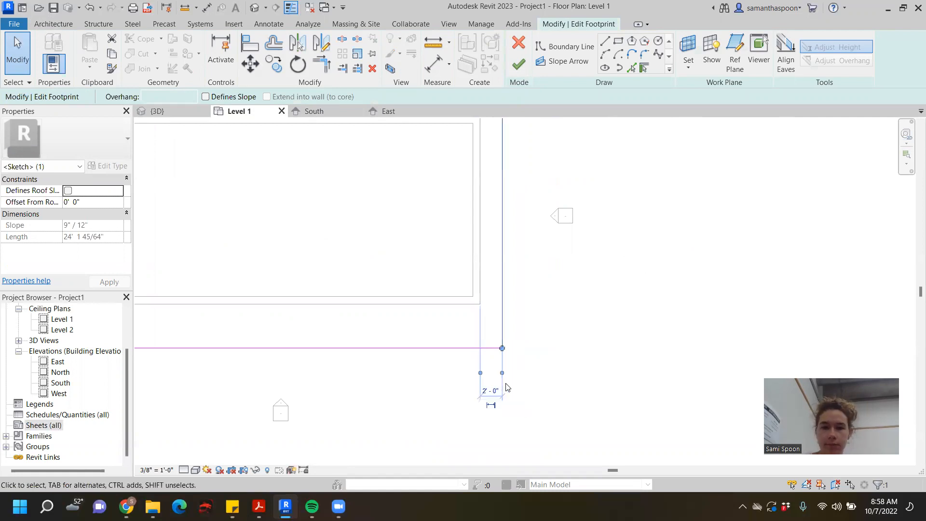
- Reference the west roof edge's temporary dimension to the west wall's outer face and set that distance to 2'
middle_drag(592, 344, 744, 324)
click(284, 242)
middle_drag(355, 127, 323, 302)
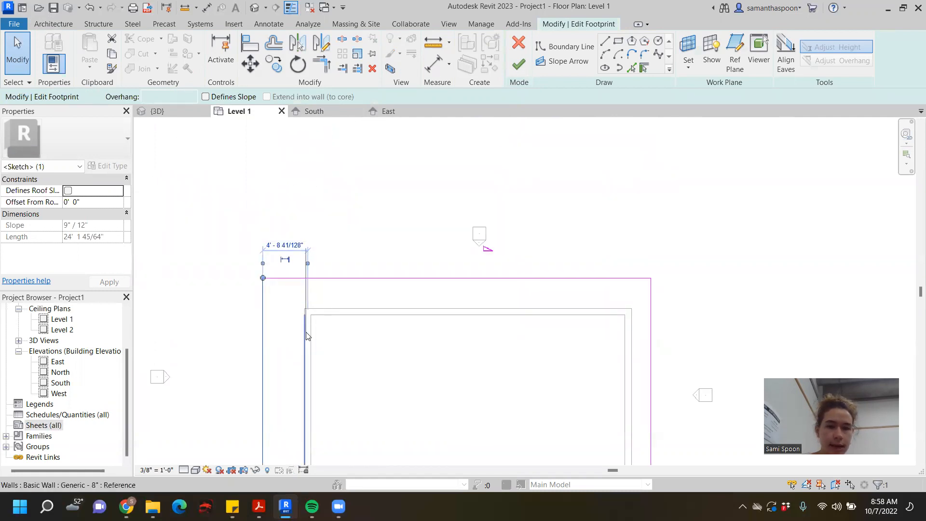
click(285, 245)
text(2)
key(Return)
- Set the distance between the sloped north roof edge and the north wall's outer face to 2', and finish the footprint
scroll(409, 312, down, 2)
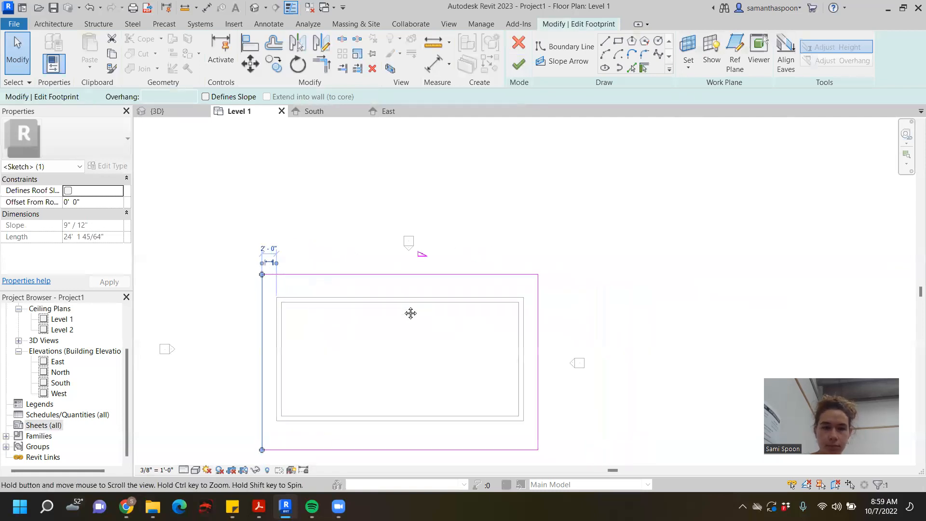
click(414, 272)
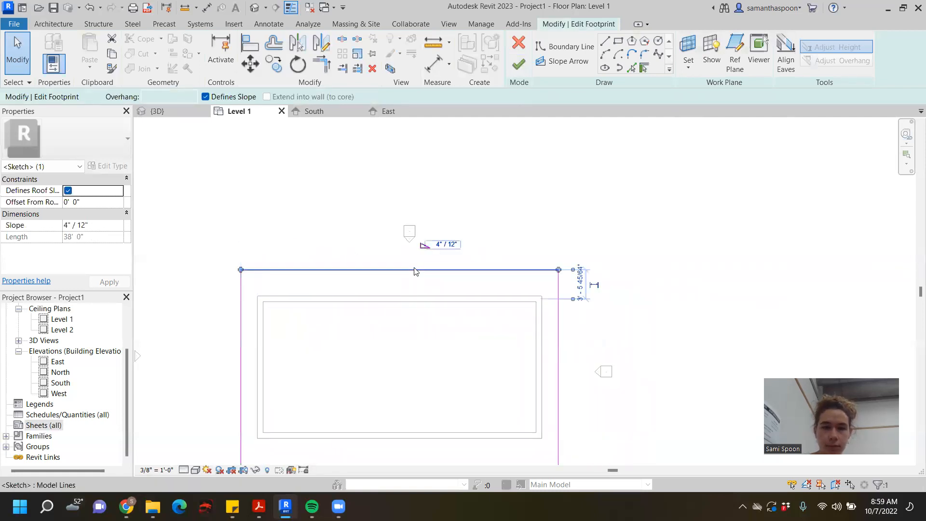
click(579, 282)
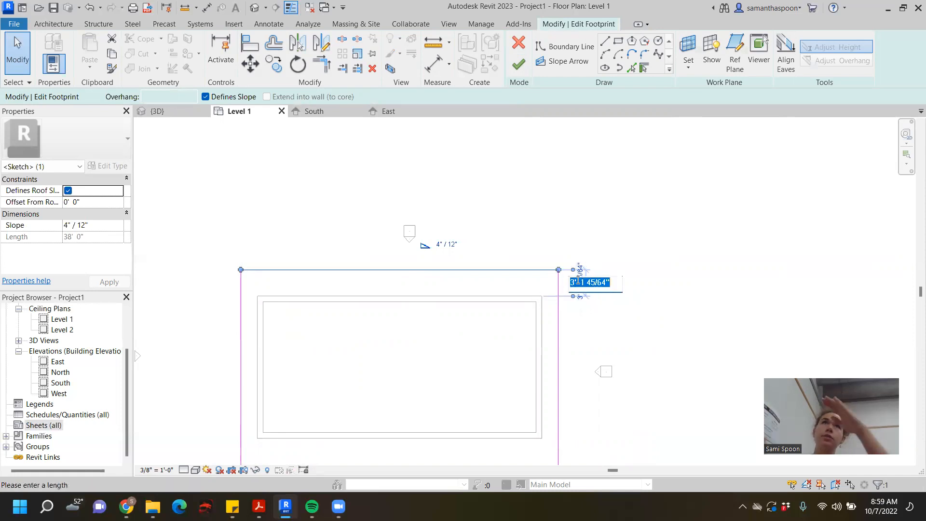
text(2)
key(Return)
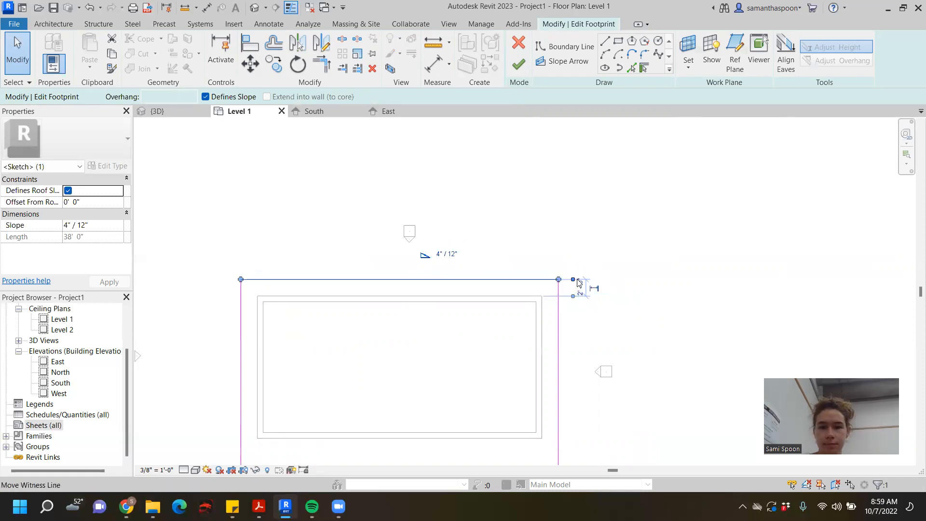
click(618, 214)
click(515, 67)
- Examine the roof overhangs from above in the 3D view with nothing selected
scroll(661, 247, down, 2)
middle_drag(661, 248, 584, 247)
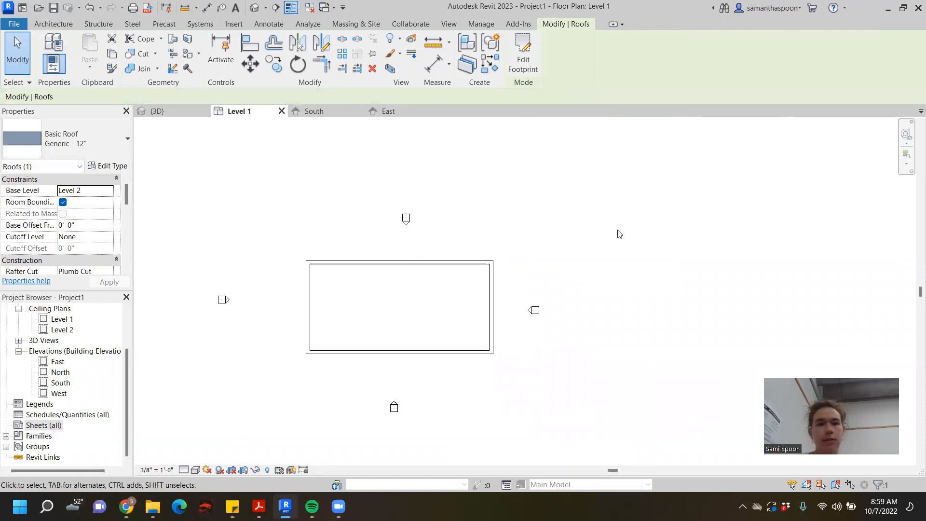
click(174, 116)
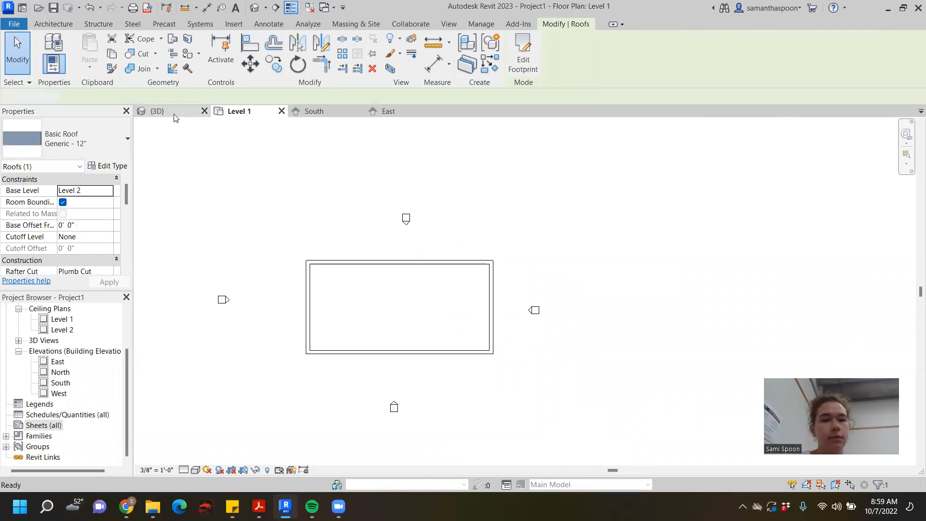
click(465, 209)
shift+middle_drag(450, 302, 419, 347)
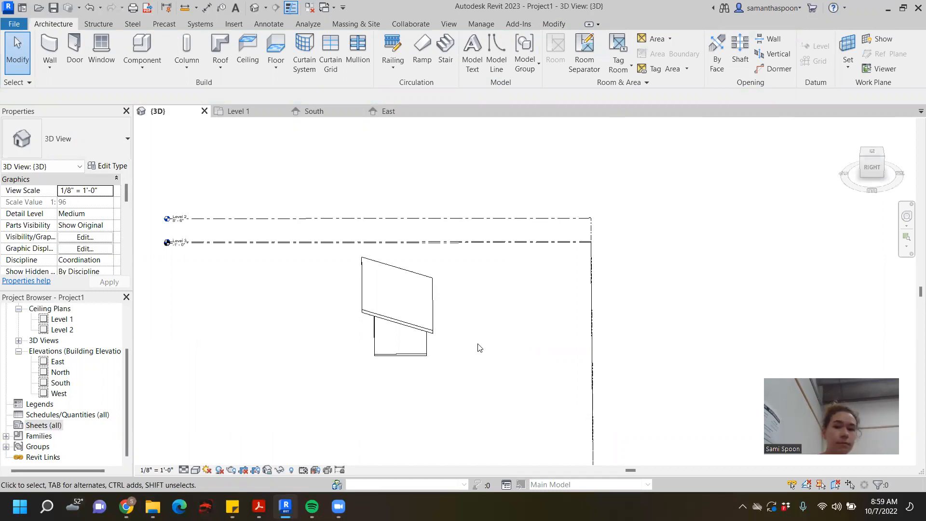
- Open the roof footprint for editing in the Level 1 plan and select its slope-defining north edge
double_click(419, 289)
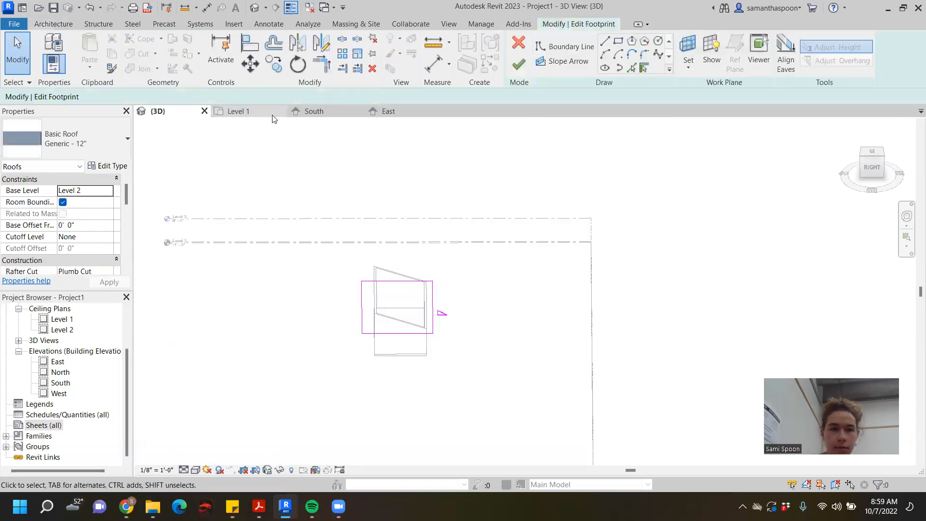
click(254, 115)
click(458, 250)
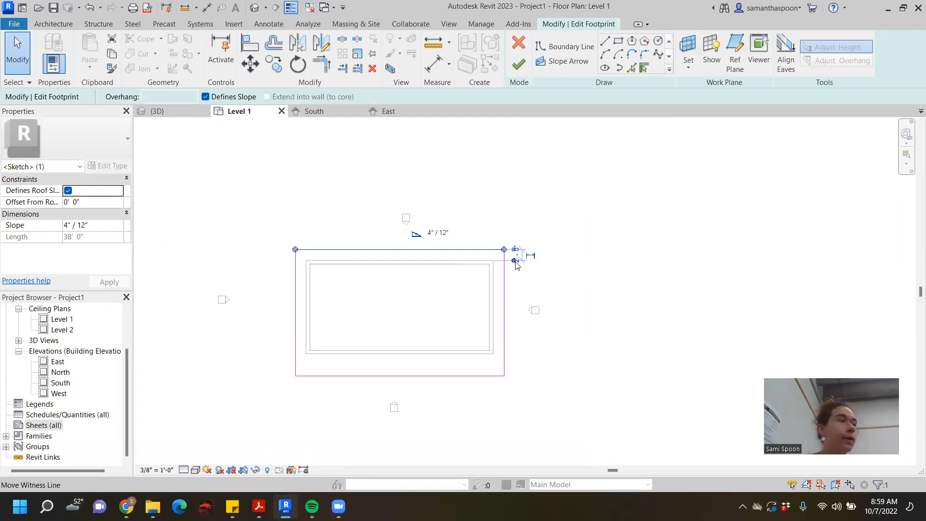
scroll(515, 263, up, 2)
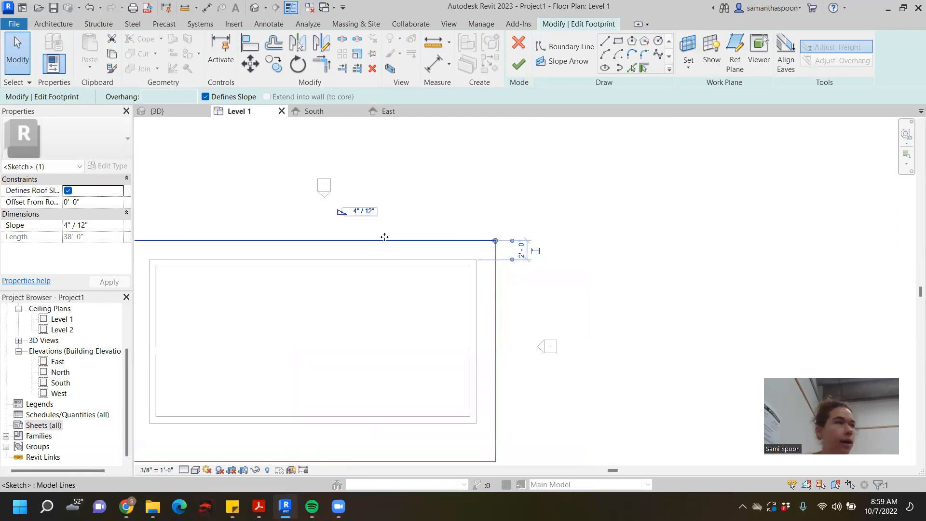
- Move the north edge's dimension reference to the south wall, return it to the north wall's outer face, and finish the footprint
drag(503, 289, 464, 420)
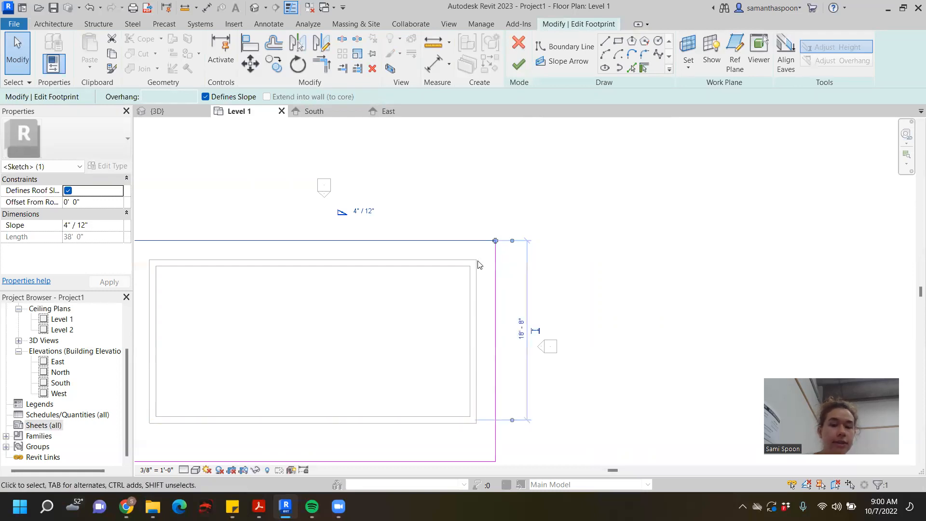
drag(512, 420, 459, 263)
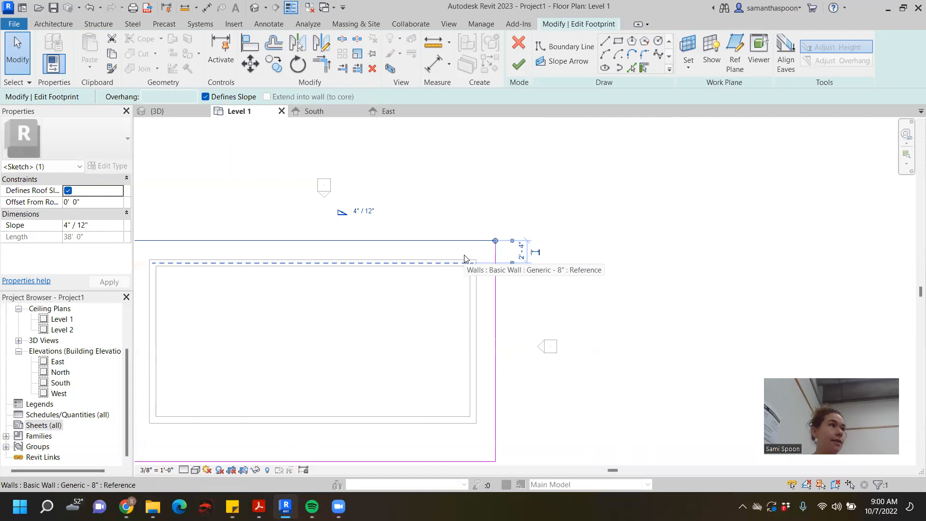
click(465, 258)
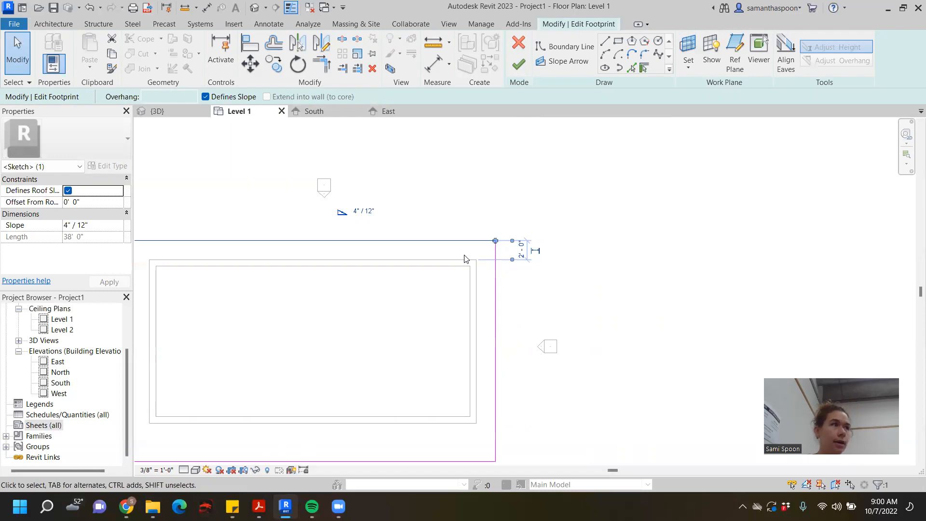
click(524, 253)
click(584, 178)
click(519, 64)
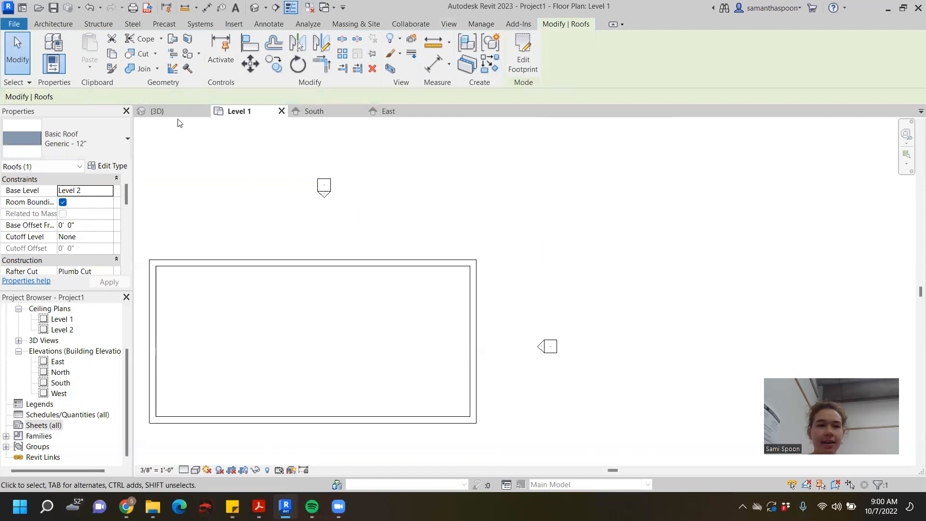
- Examine the edited roof in the 3D view and the building outline in the Level 1 floor plan
click(166, 111)
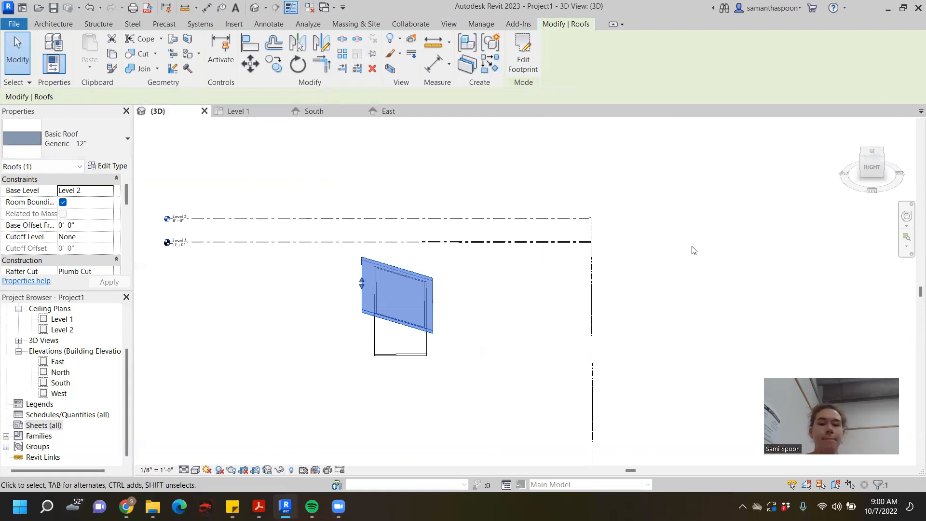
click(601, 178)
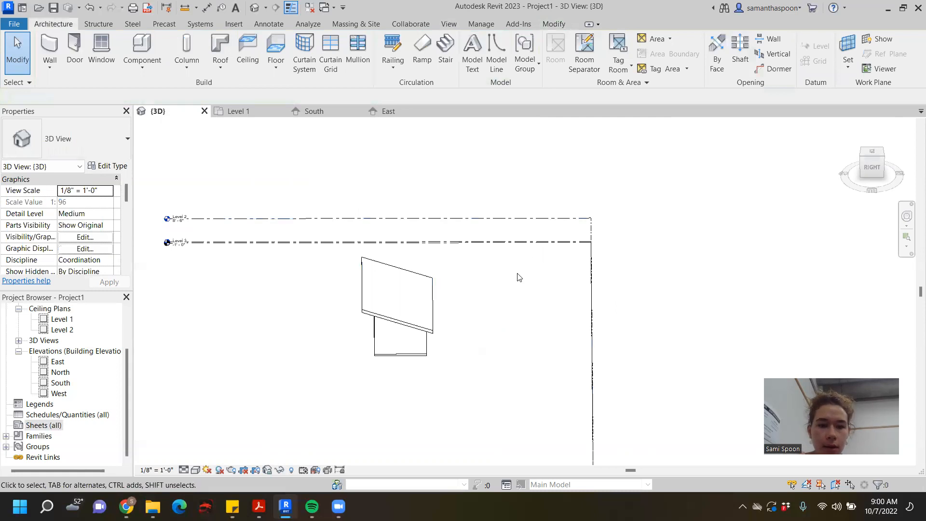
scroll(501, 285, down, 1)
middle_drag(501, 286, 492, 241)
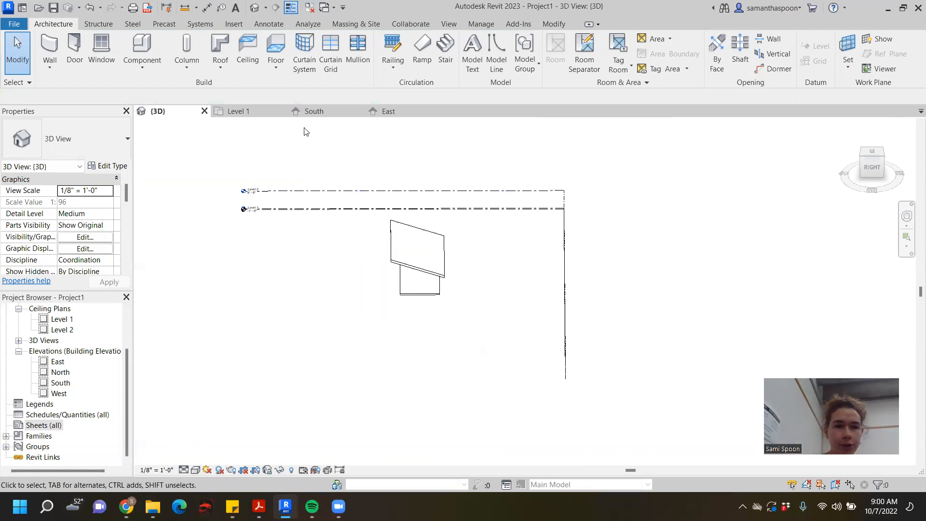
click(257, 111)
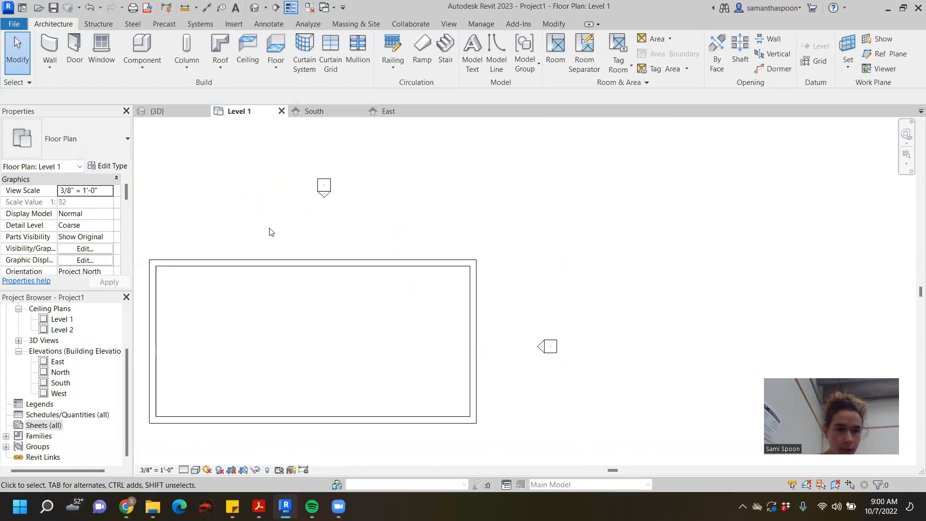
scroll(533, 256, down, 2)
middle_drag(532, 256, 548, 245)
scroll(546, 241, up, 2)
mouse_move(587, 289)
middle_down()
mouse_move(631, 349)
mouse_move(578, 274)
mouse_move(559, 224)
mouse_move(581, 283)
middle_up()
scroll(600, 310, down, 1)
scroll(569, 254, down, 1)
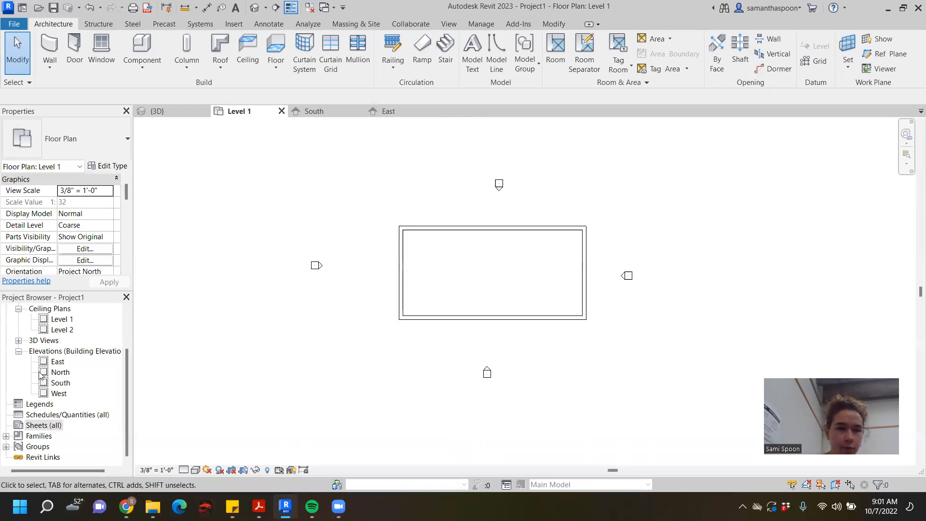
- Rename the Level 1 floor plan view to Floor Plan, including the corresponding level and views
scroll(63, 362, up, 2)
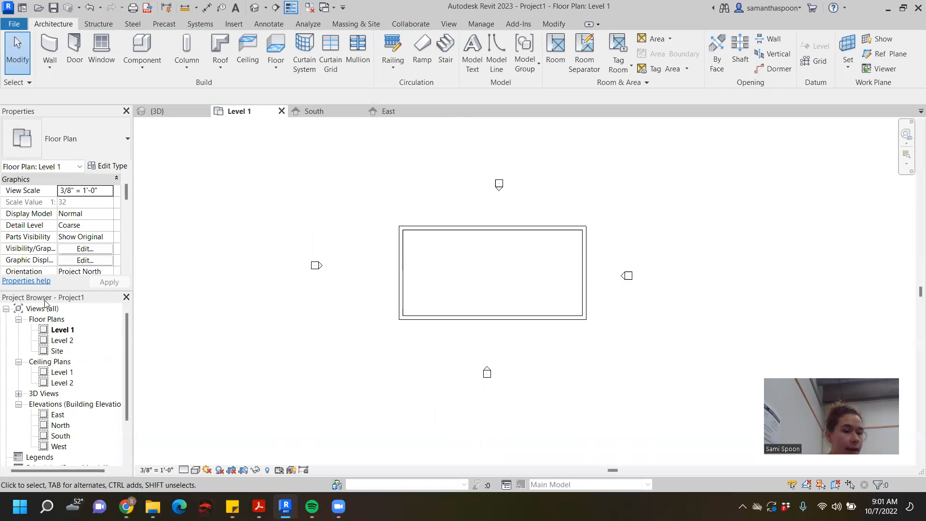
click(64, 331)
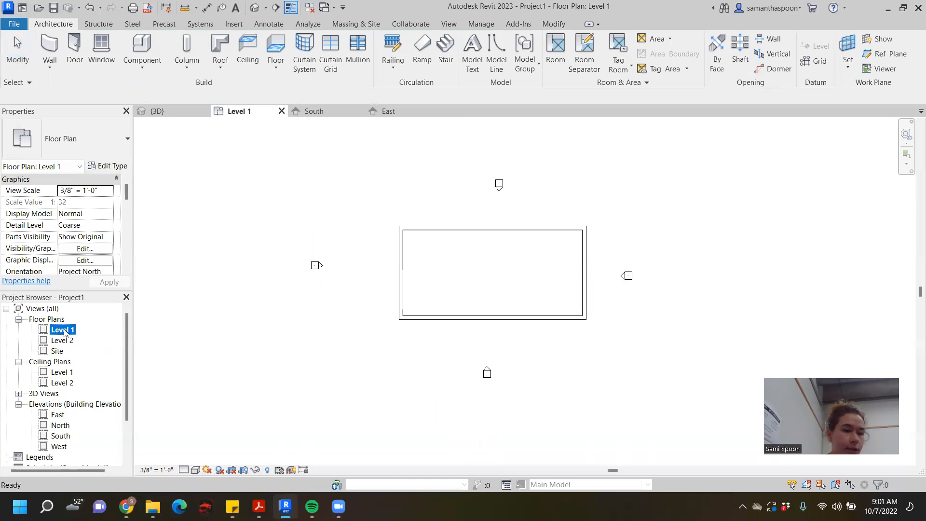
right_click(65, 332)
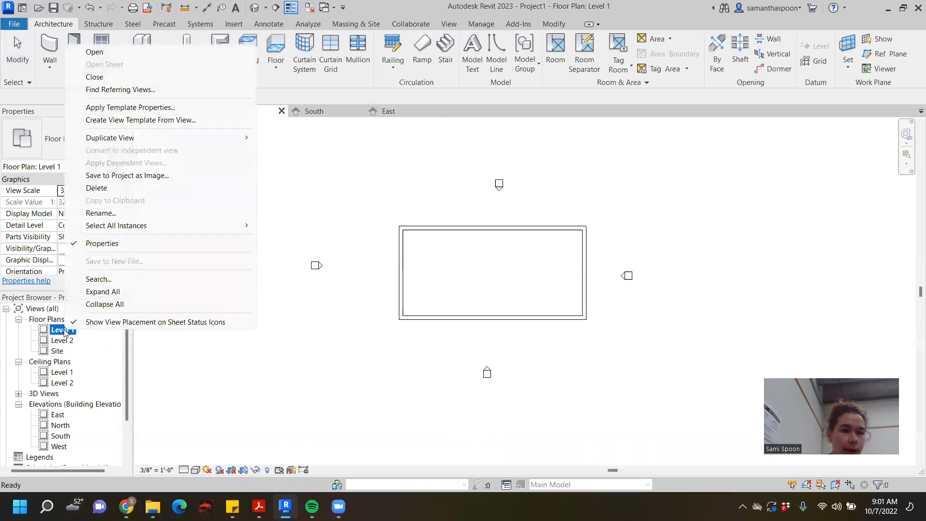
click(99, 212)
text(Floor Plan)
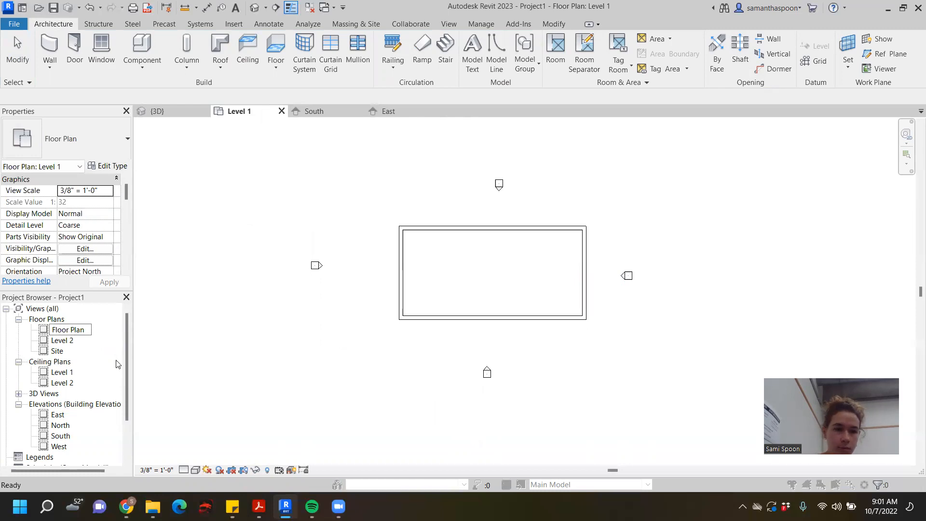
key(Return)
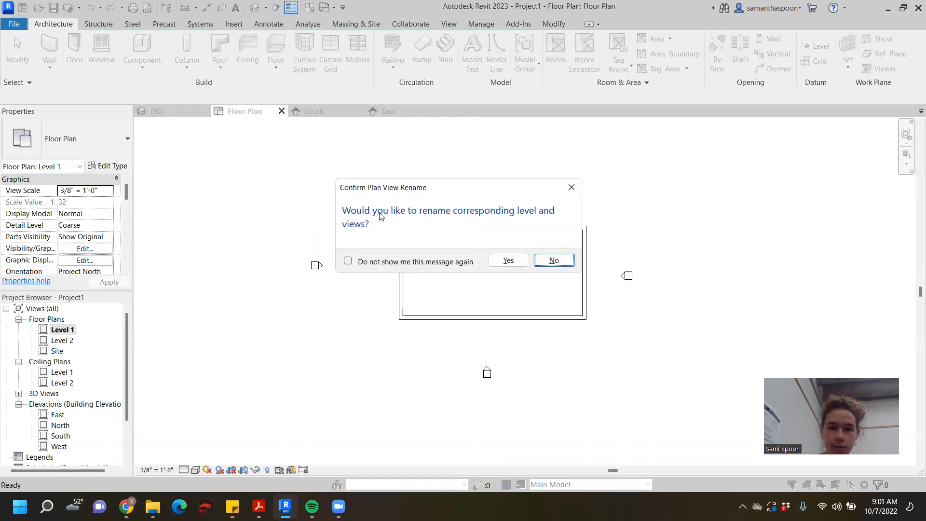
click(508, 261)
scroll(196, 321, down, 1)
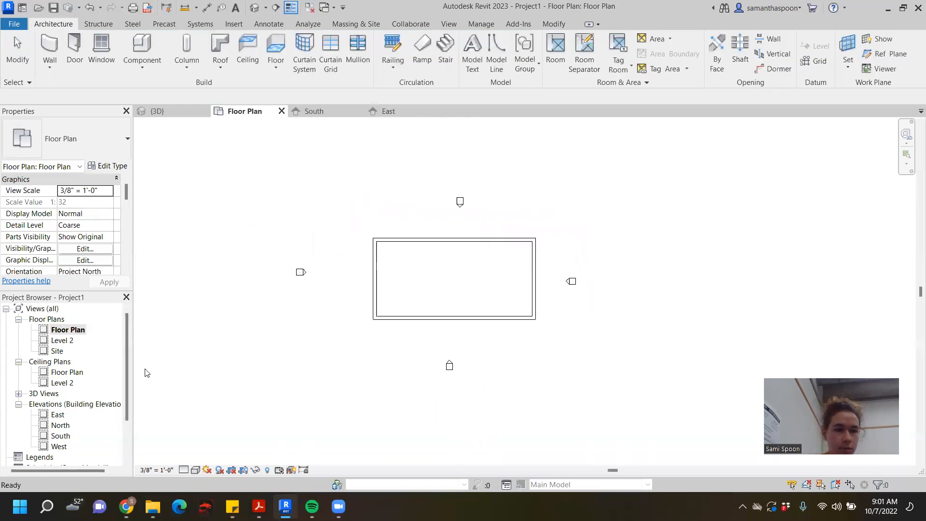
scroll(240, 325, up, 1)
middle_drag(298, 339, 363, 342)
click(71, 342)
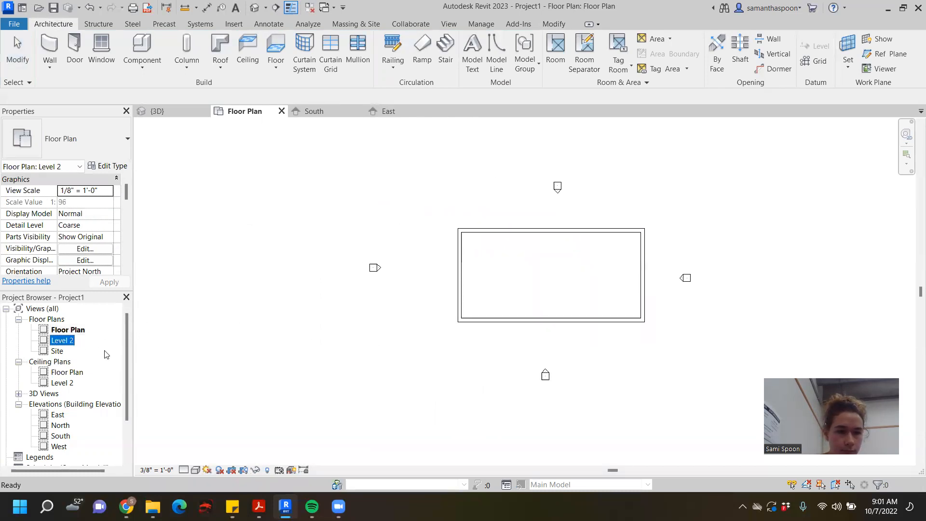
- Create a new drawing sheet using the E1 30 x 42 Horizontal titleblock
scroll(86, 367, down, 4)
scroll(86, 370, down, 1)
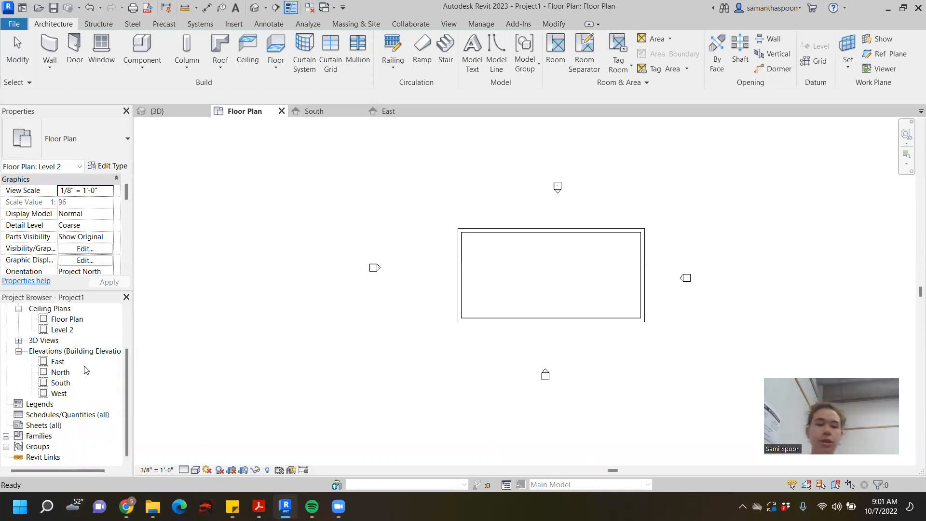
click(38, 426)
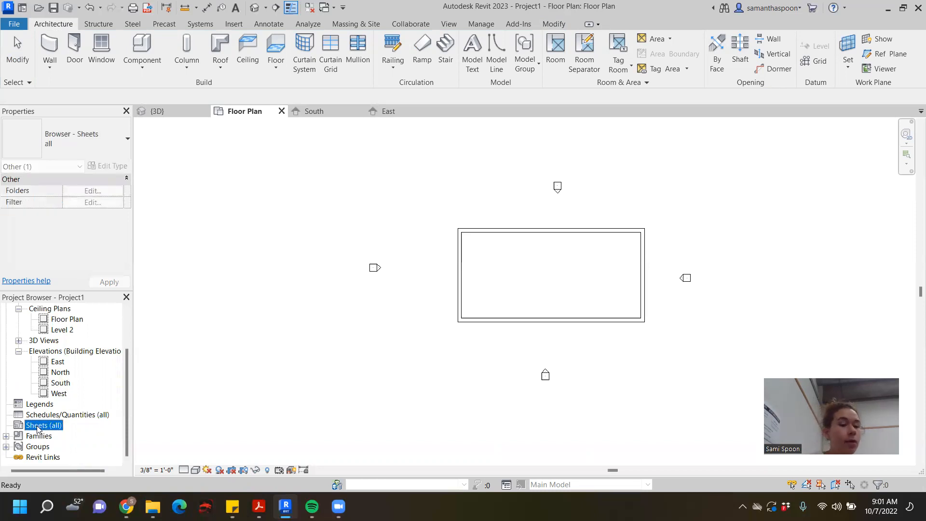
right_click(37, 428)
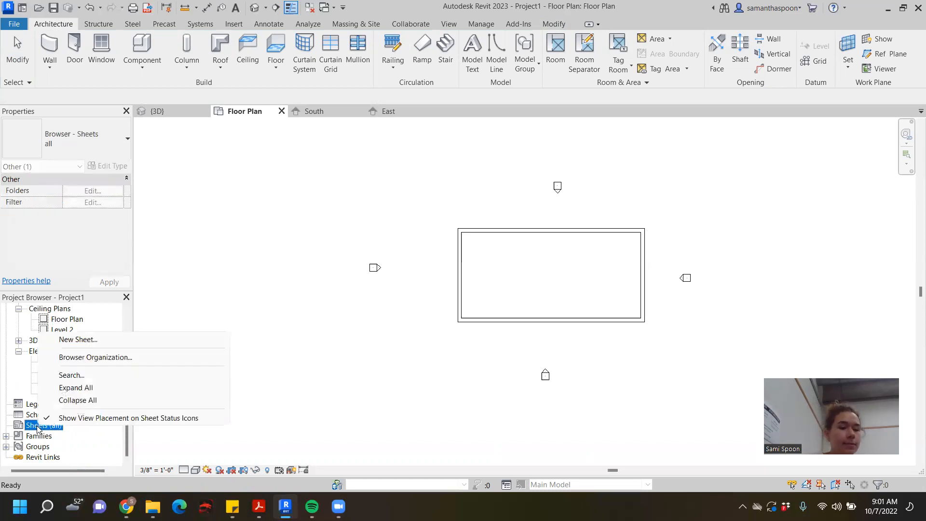
click(107, 340)
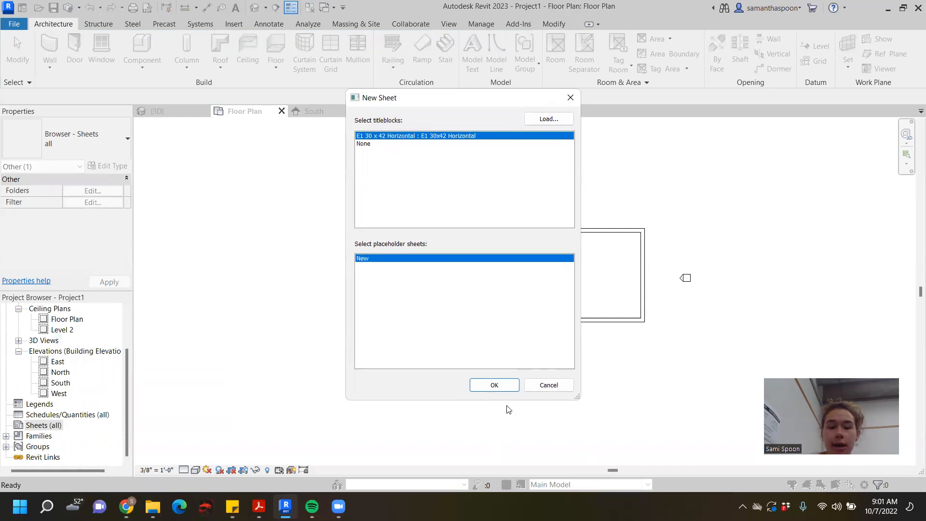
click(495, 385)
scroll(475, 262, down, 3)
middle_drag(671, 293, 613, 299)
scroll(569, 297, up, 1)
scroll(542, 301, up, 1)
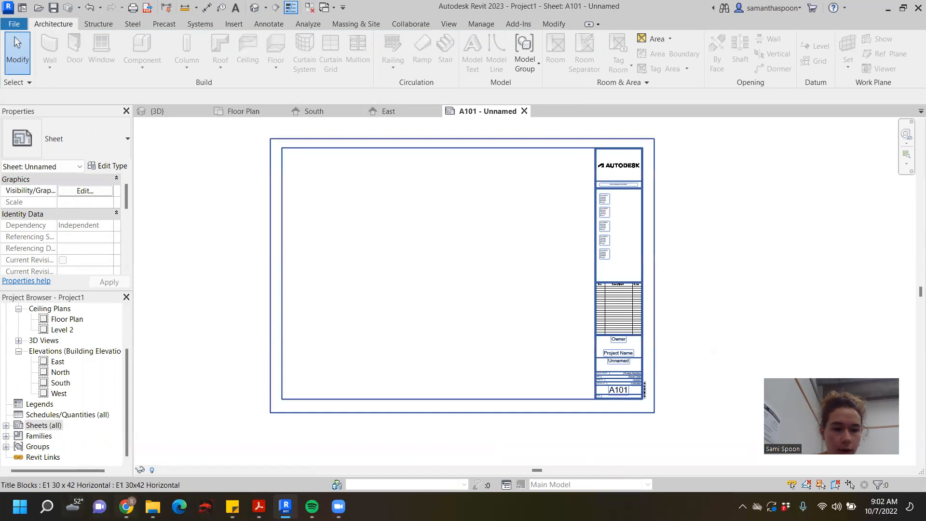
- Switch to Chrome and open the Resources folder under 04_Projects, Project 1 in the ARCH 471/571 Canvas course files
mouse_move(126, 506)
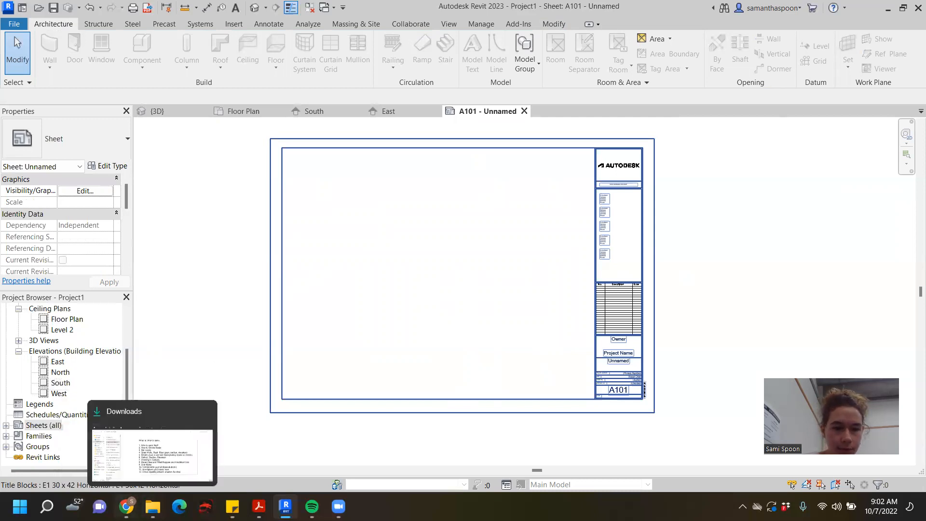
click(126, 506)
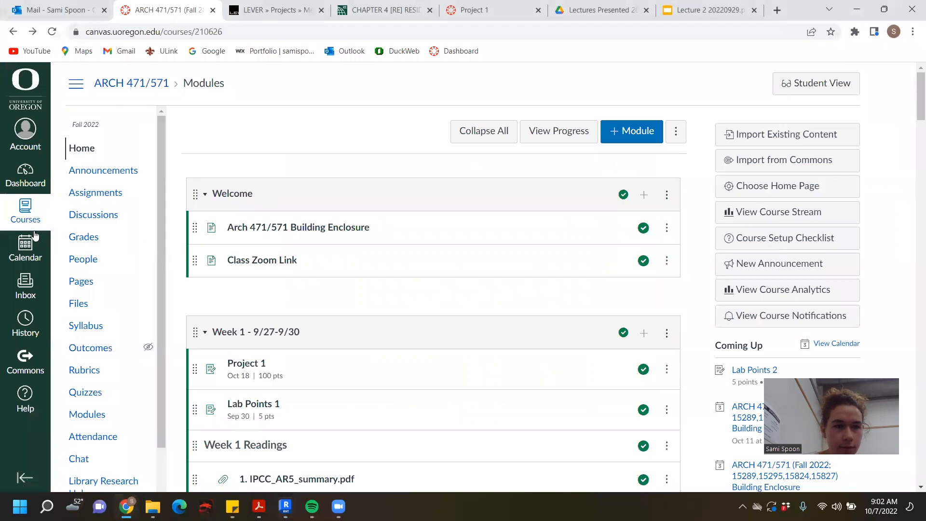
click(27, 212)
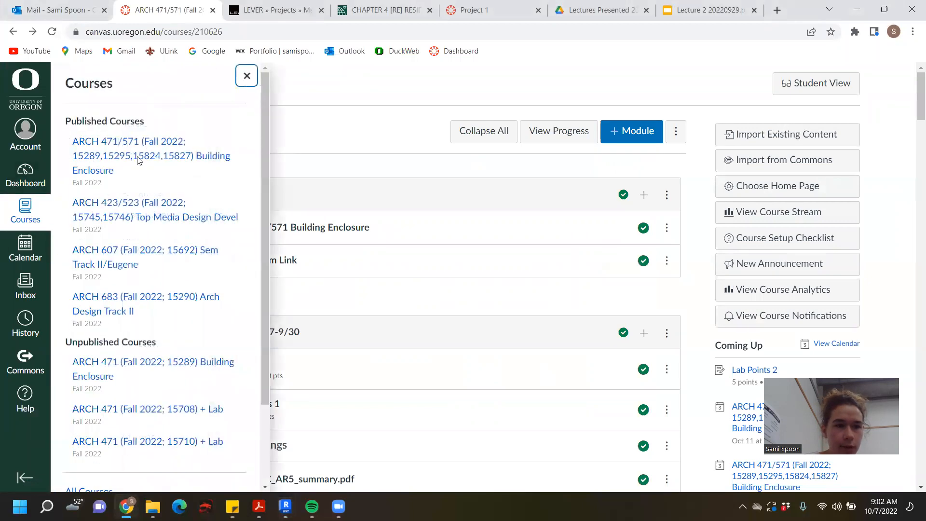
click(140, 160)
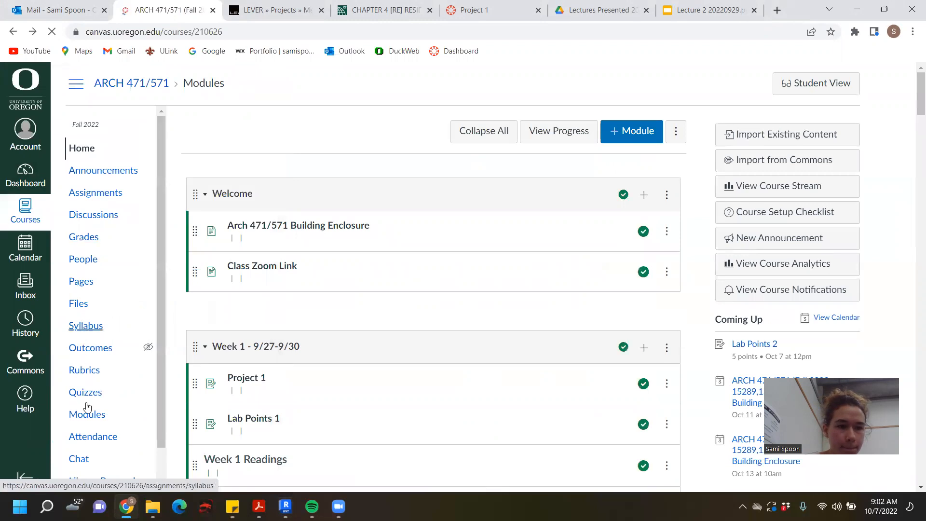
click(79, 303)
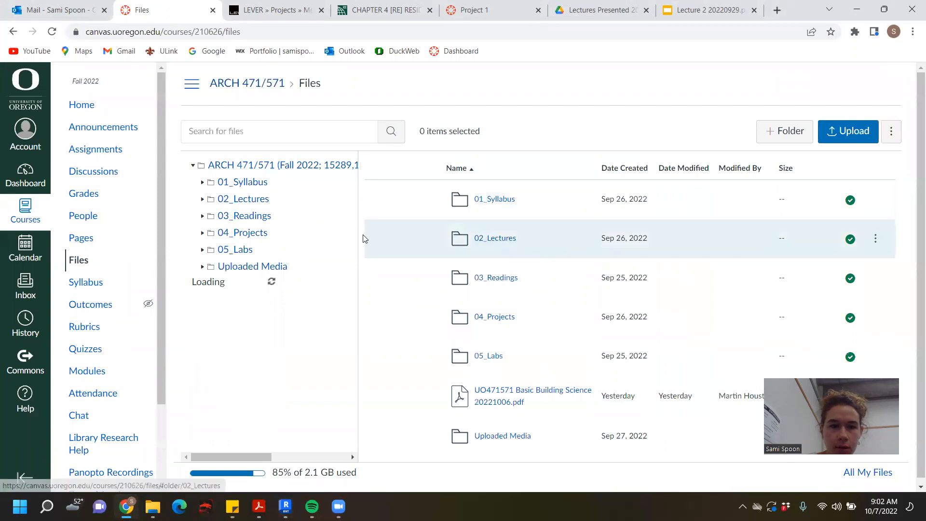
click(248, 233)
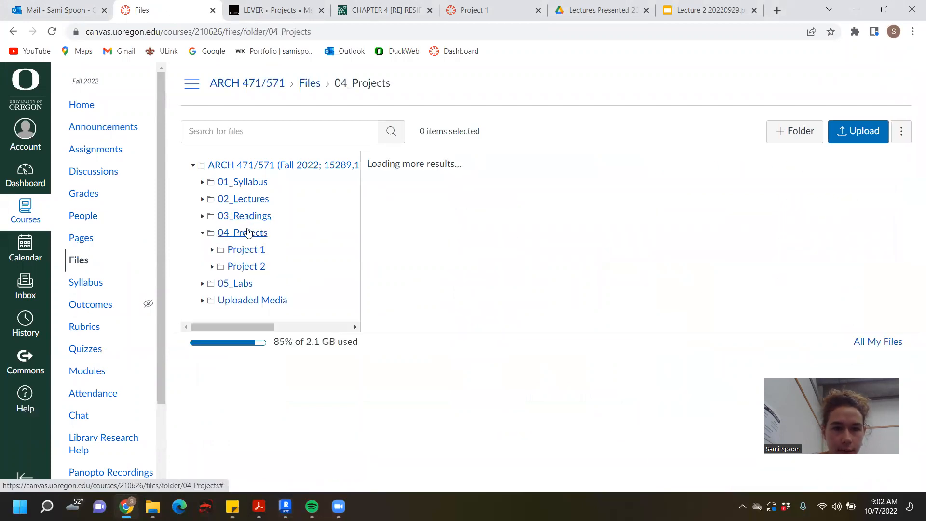
click(499, 202)
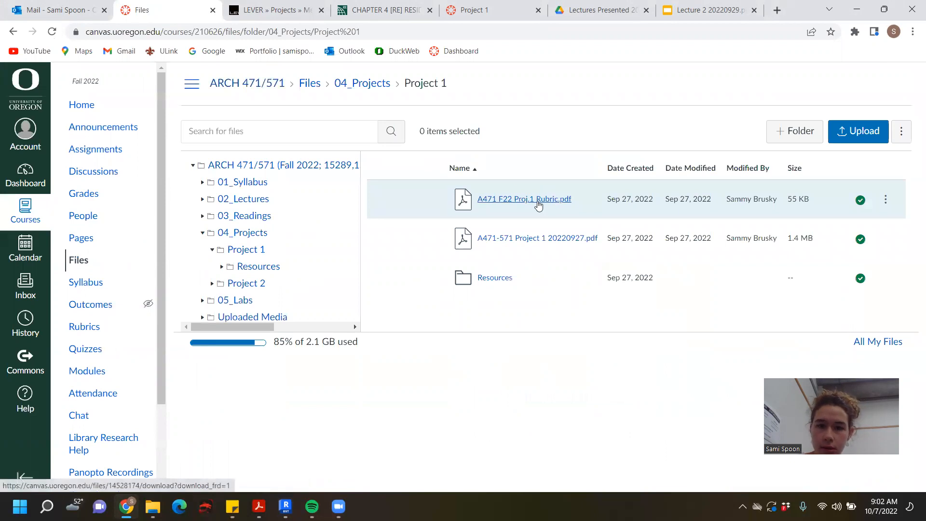
click(497, 278)
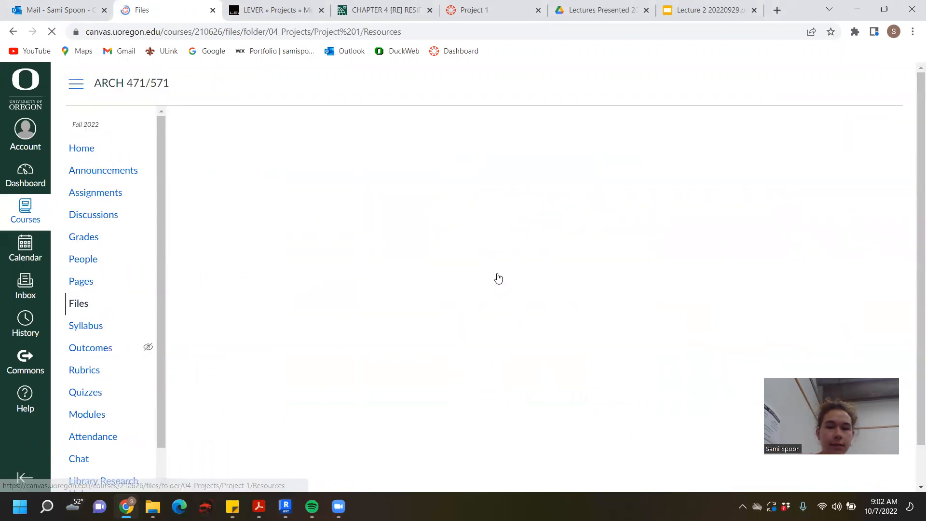
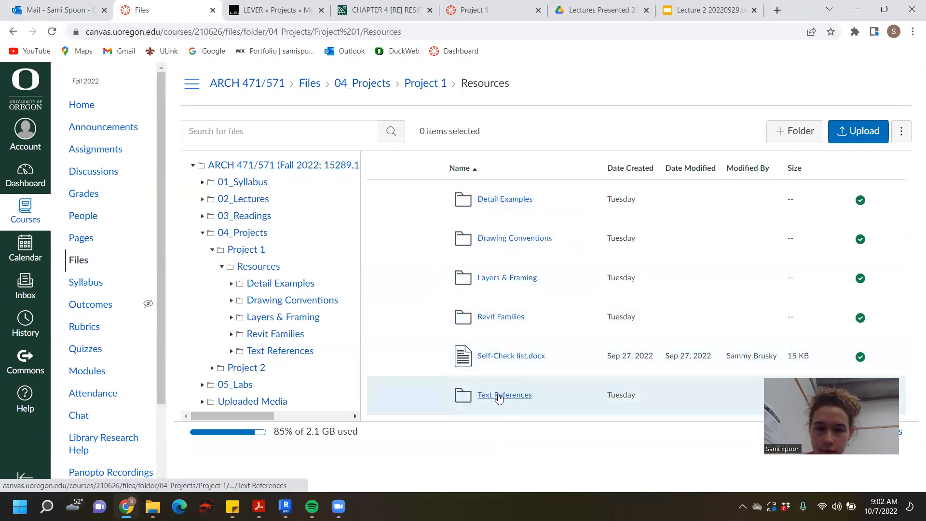
- Look through the Text References and Drawing Conventions folders, returning to the Resources folder
click(502, 393)
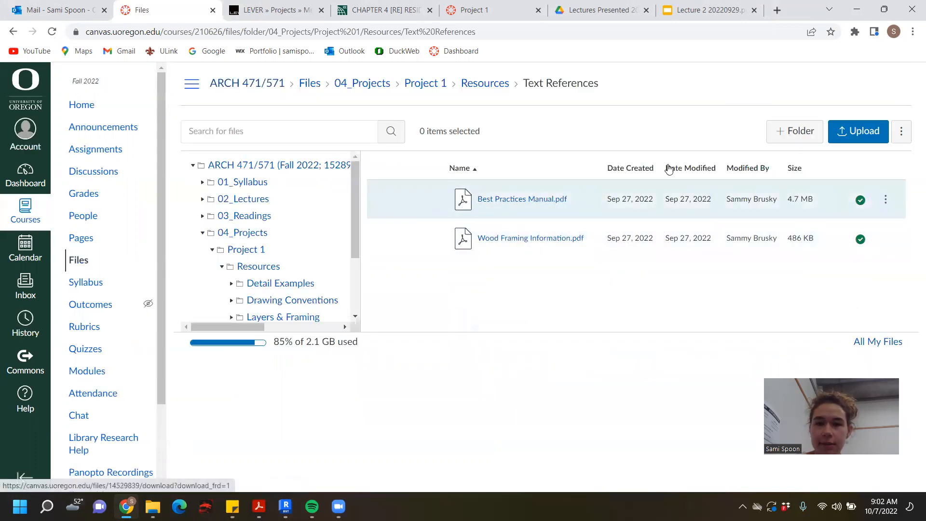
click(486, 85)
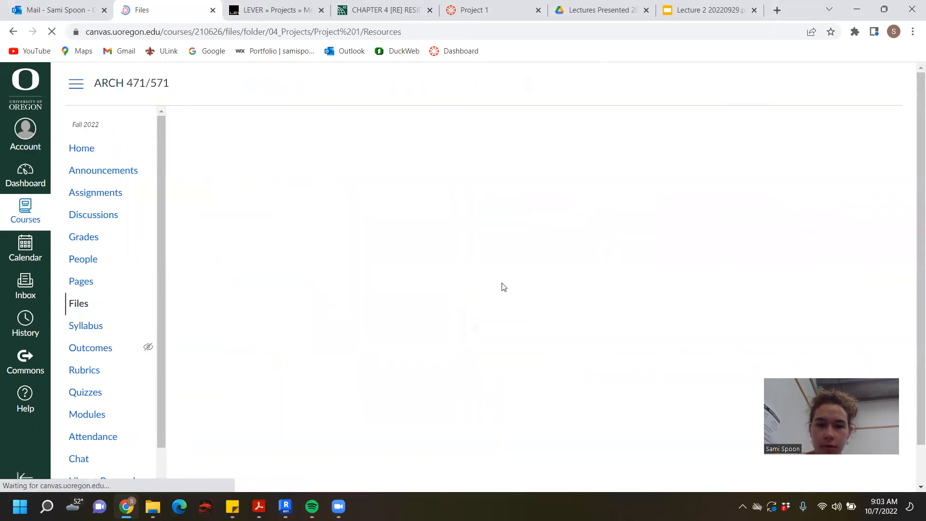
click(530, 237)
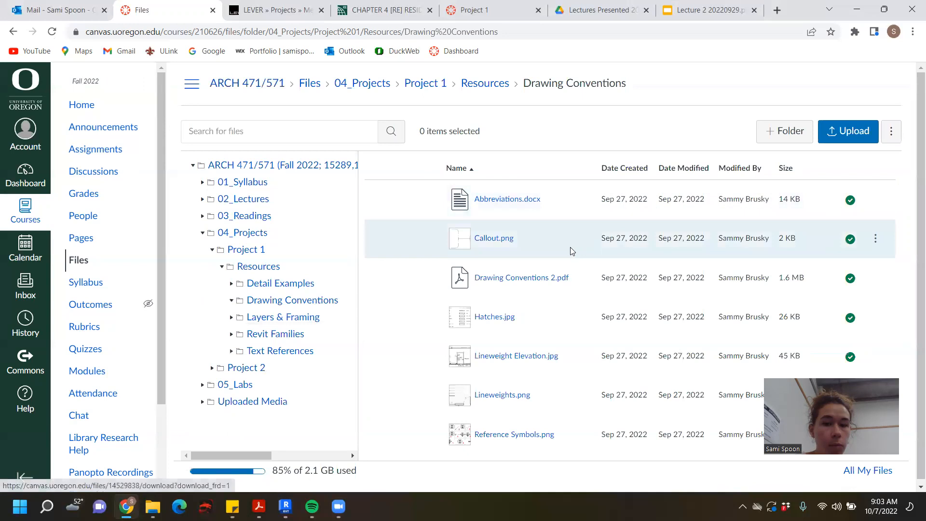
scroll(570, 248, down, 1)
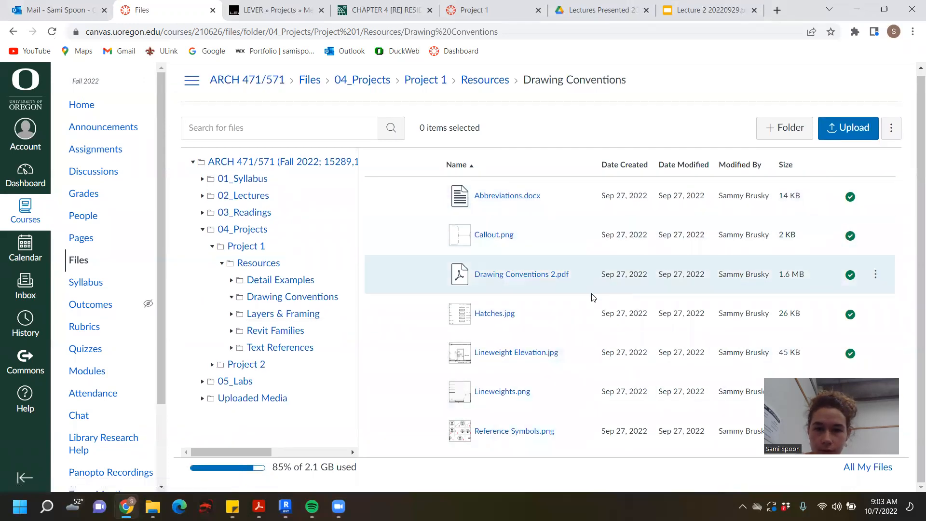
click(471, 82)
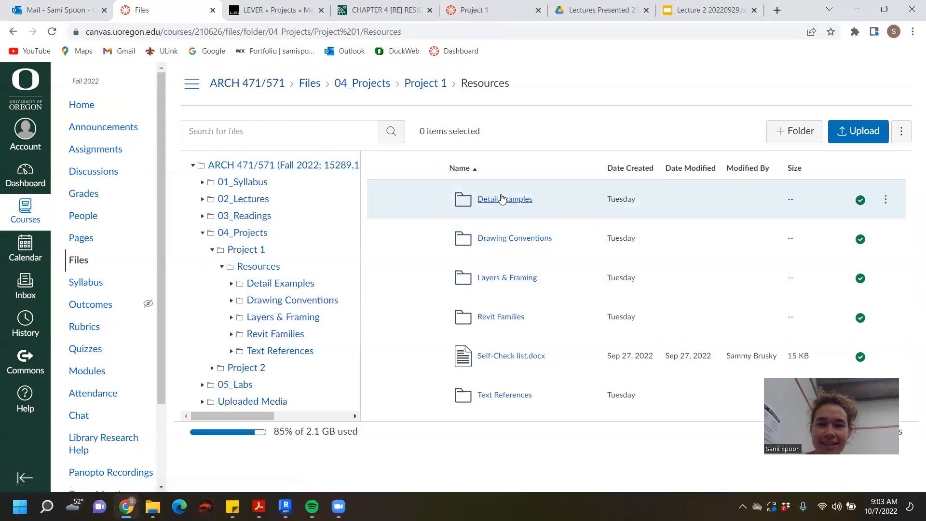
- Download 11 x 17 Titleblock.rfa from the Annotation Symbols folder under Revit Families
click(516, 321)
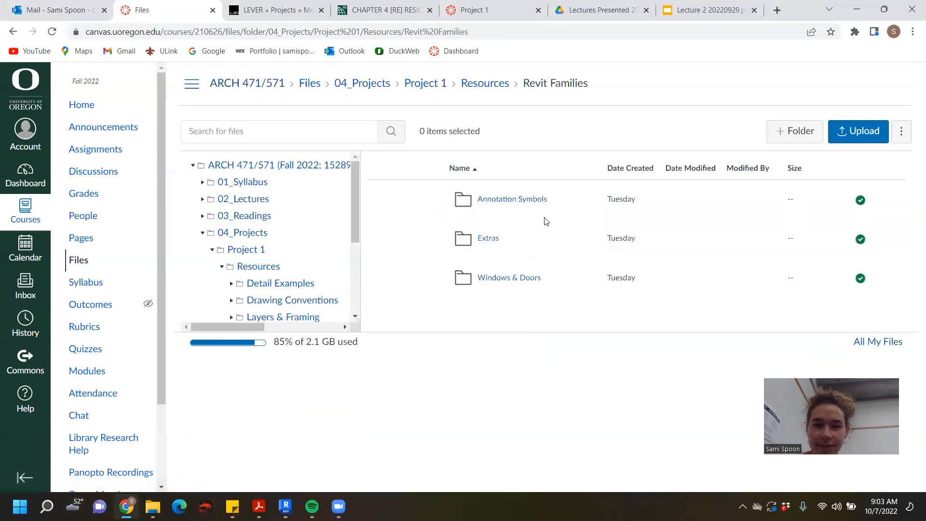
click(537, 207)
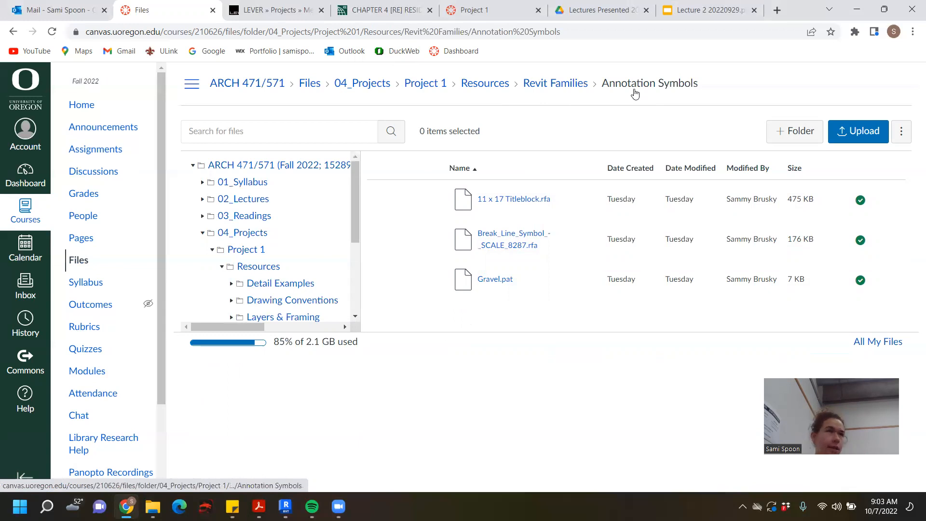
click(514, 199)
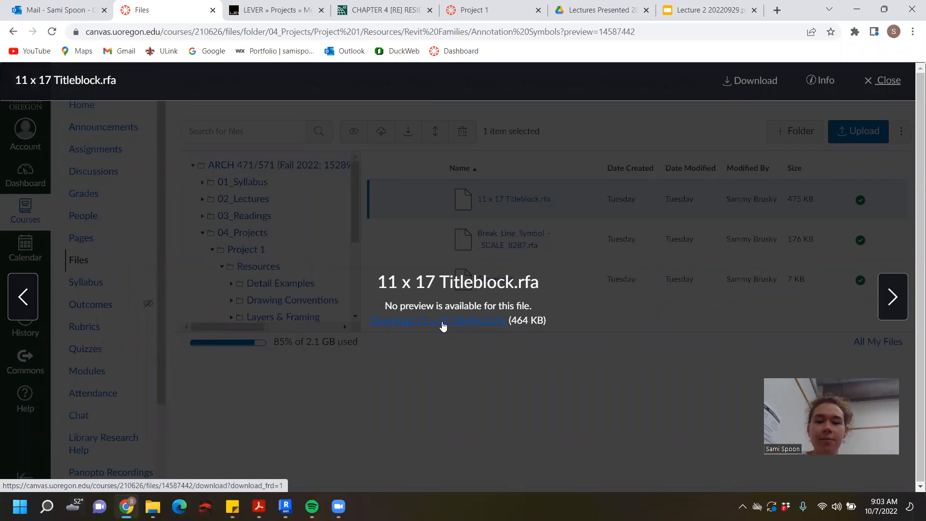
click(471, 322)
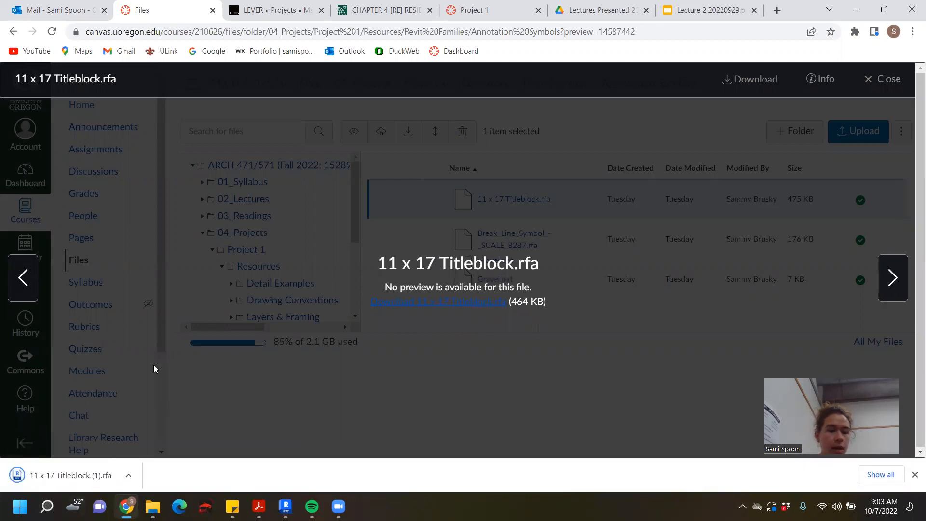
- Open the downloaded 11 x 17 titleblock family in Revit, upgrading it to Revit 2023, and view the whole sheet
click(60, 477)
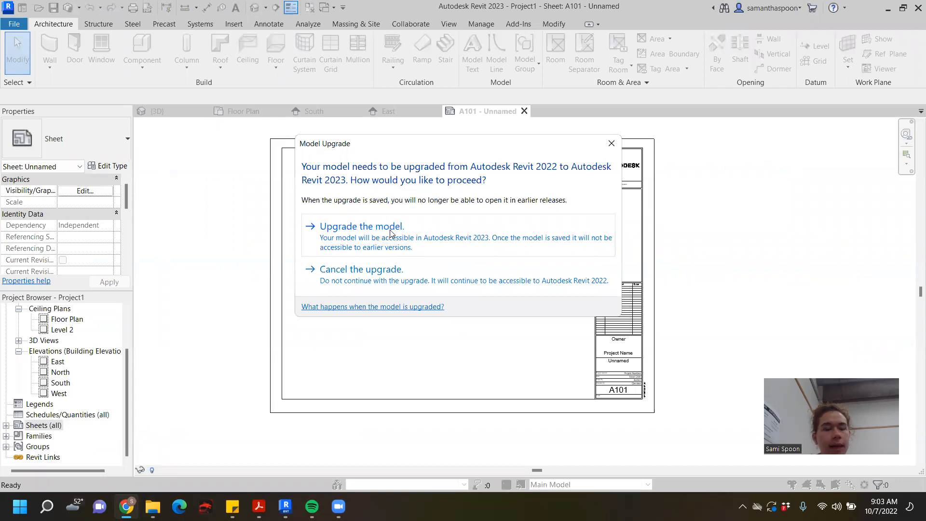
click(390, 233)
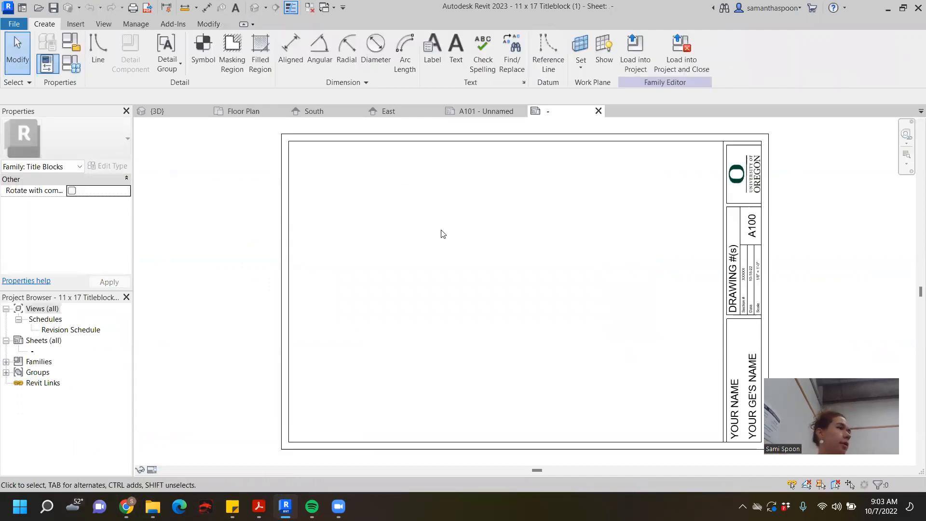
scroll(639, 274, down, 1)
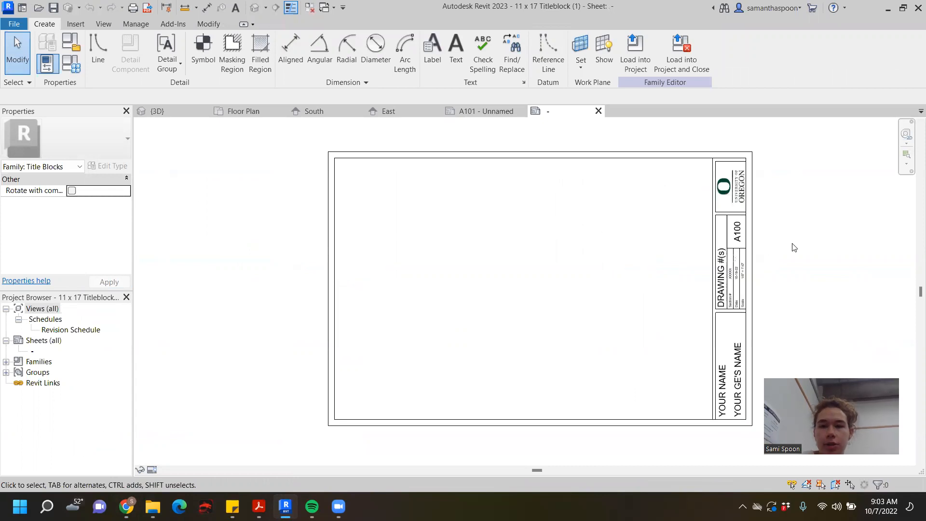
middle_drag(781, 263, 690, 262)
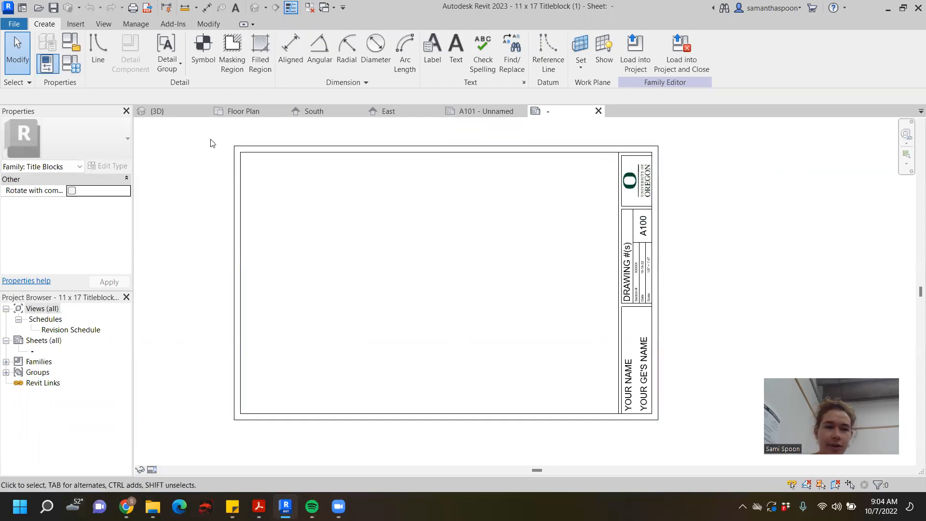
scroll(660, 286, down, 1)
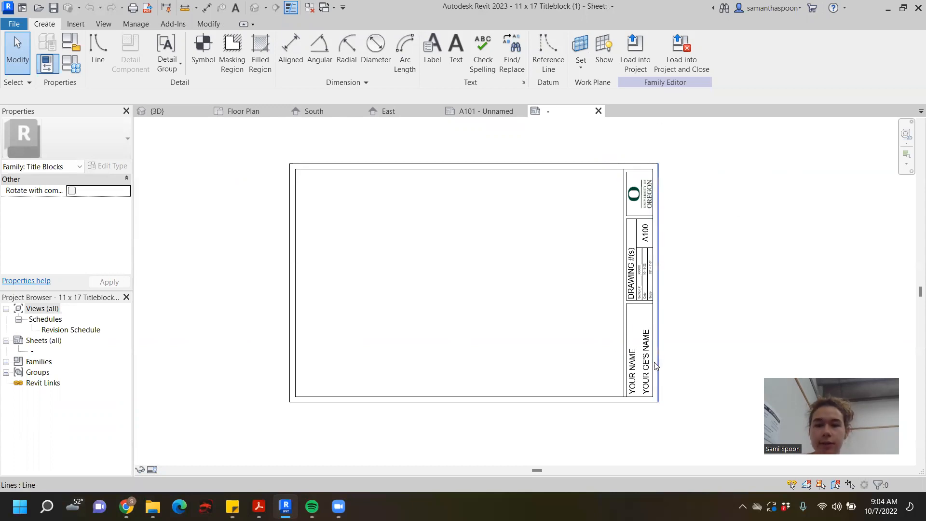
- Replace the YOUR NAME text in the titleblock with the student's full name
scroll(631, 379, up, 2)
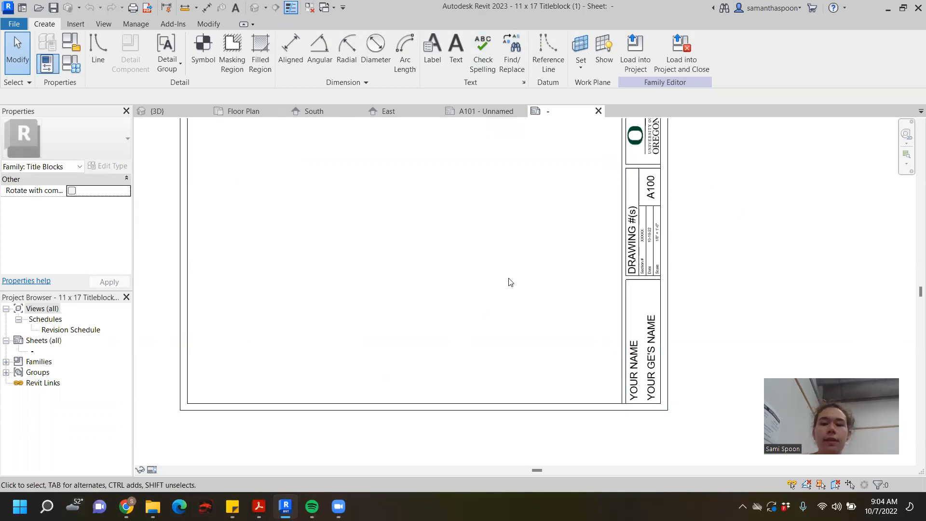
scroll(681, 376, up, 3)
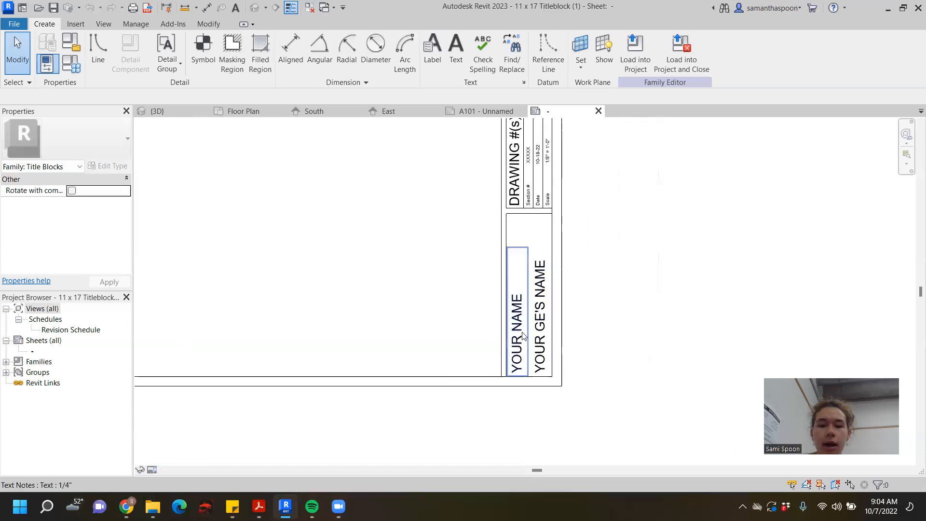
click(523, 336)
double_click(518, 339)
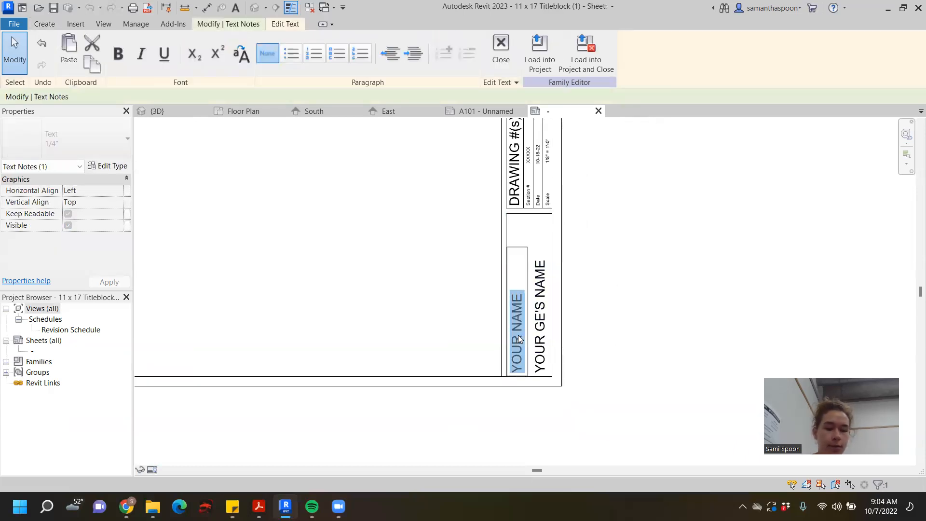
text(Sami Spoon)
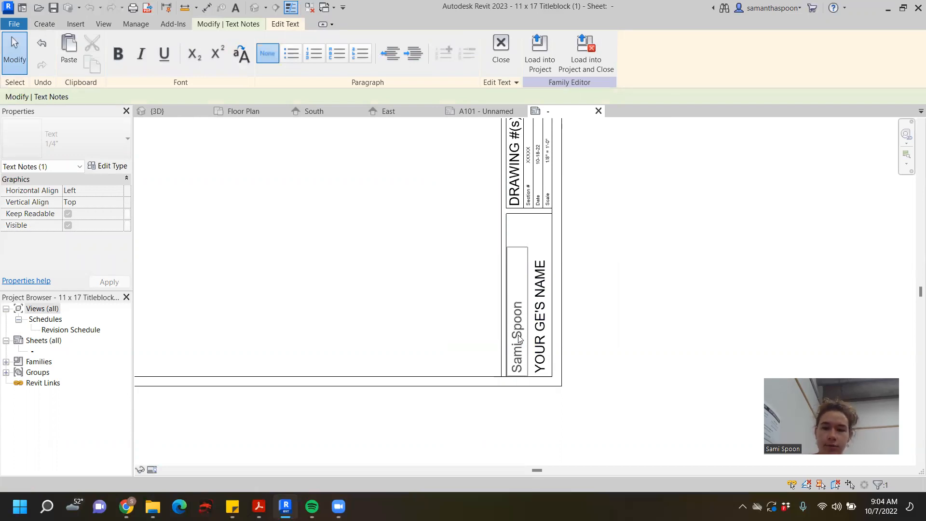
click(652, 320)
scroll(653, 320, down, 4)
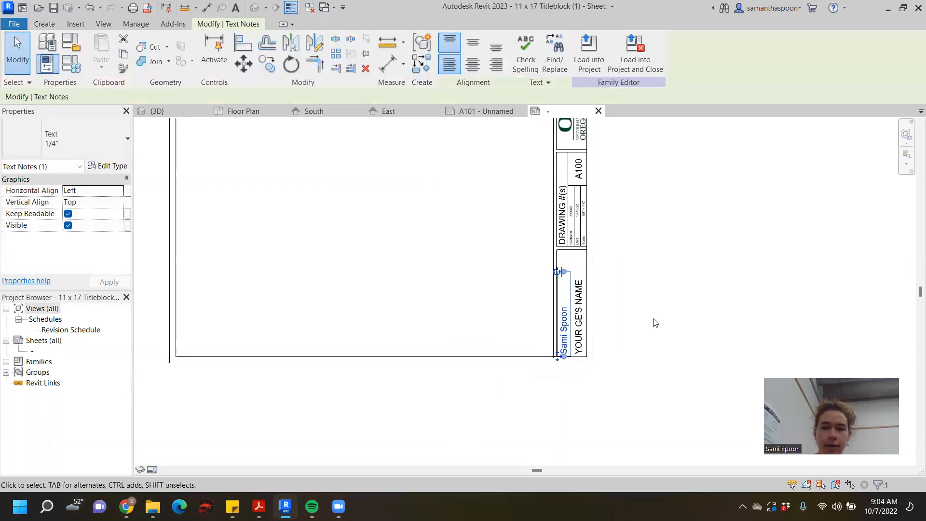
click(524, 284)
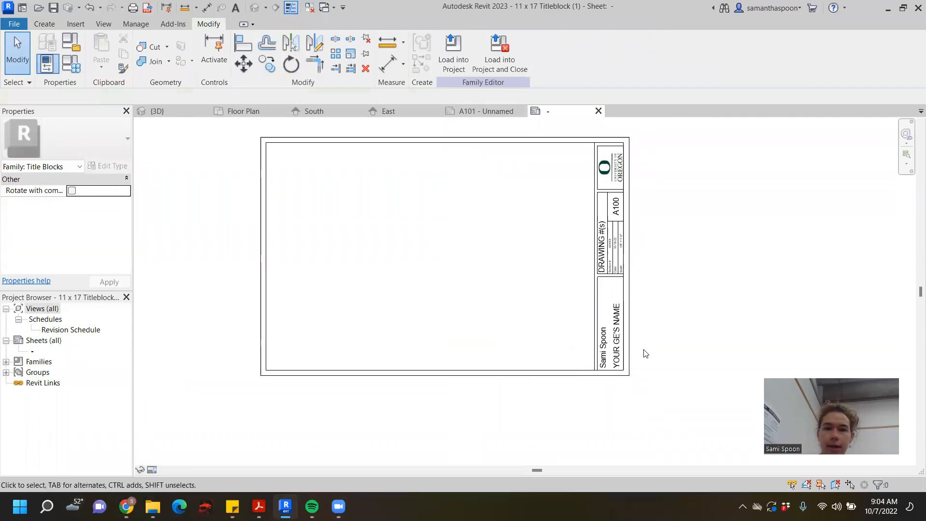
- Load the edited titleblock family into the project and dismiss the resulting warning
click(460, 62)
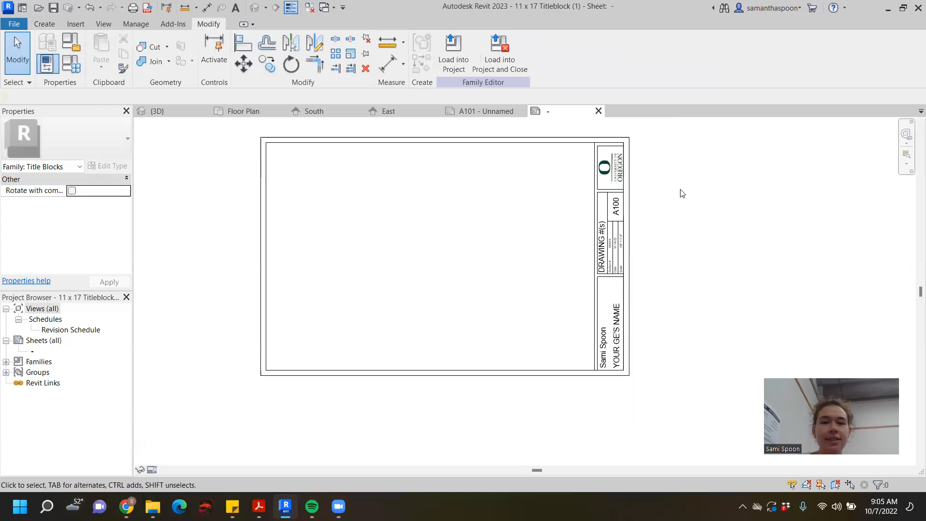
click(448, 49)
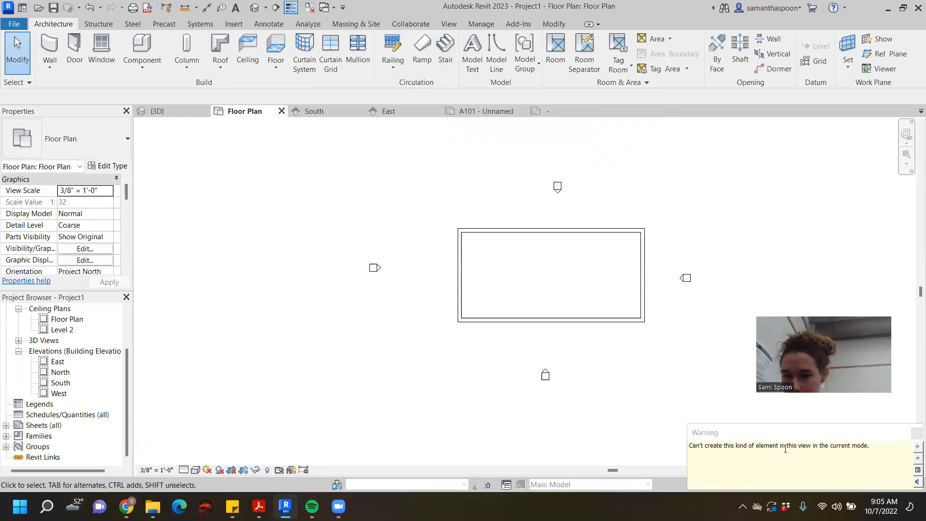
click(917, 432)
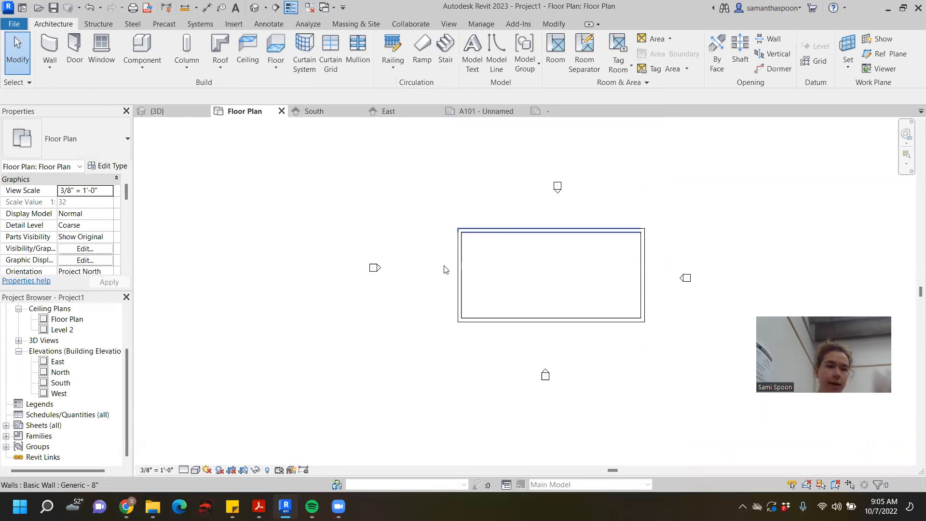
- Create a new sheet in the project using the 11 x 17 Titleblock (1)
click(43, 425)
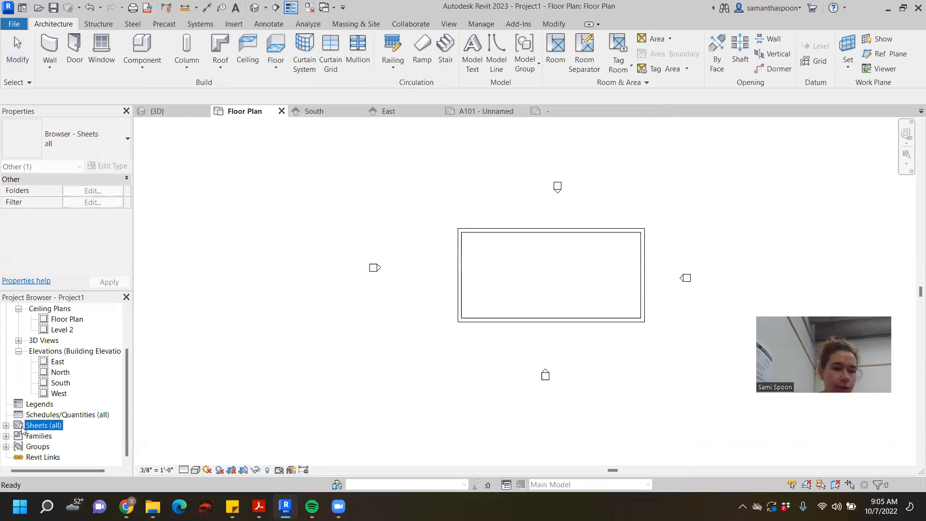
click(6, 426)
right_click(46, 427)
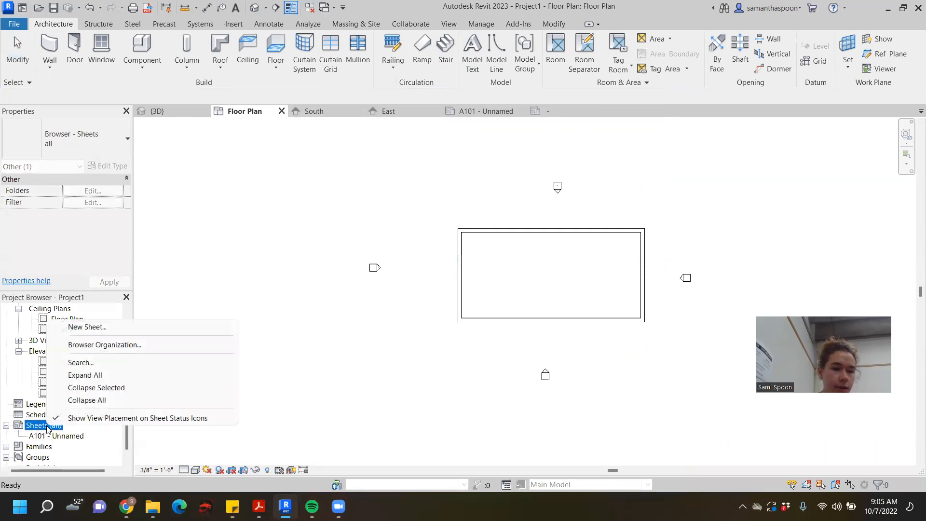
click(106, 327)
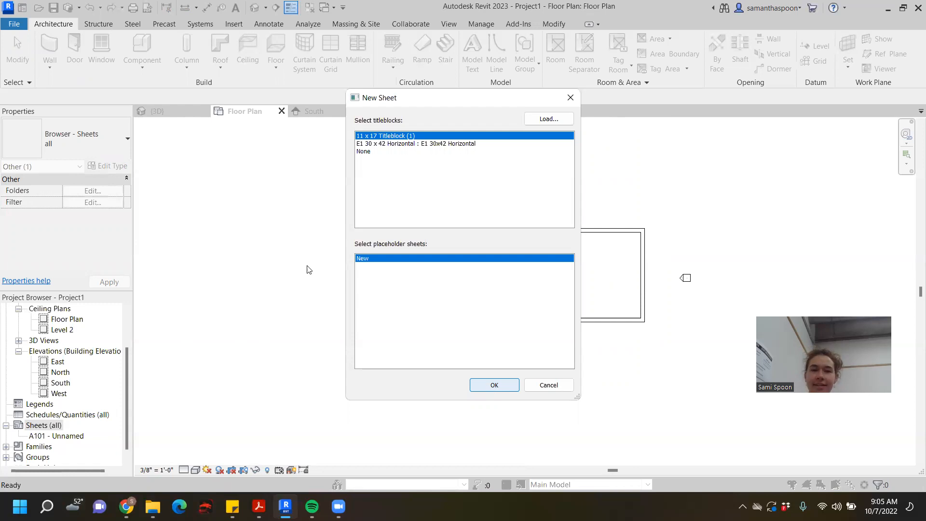
click(510, 386)
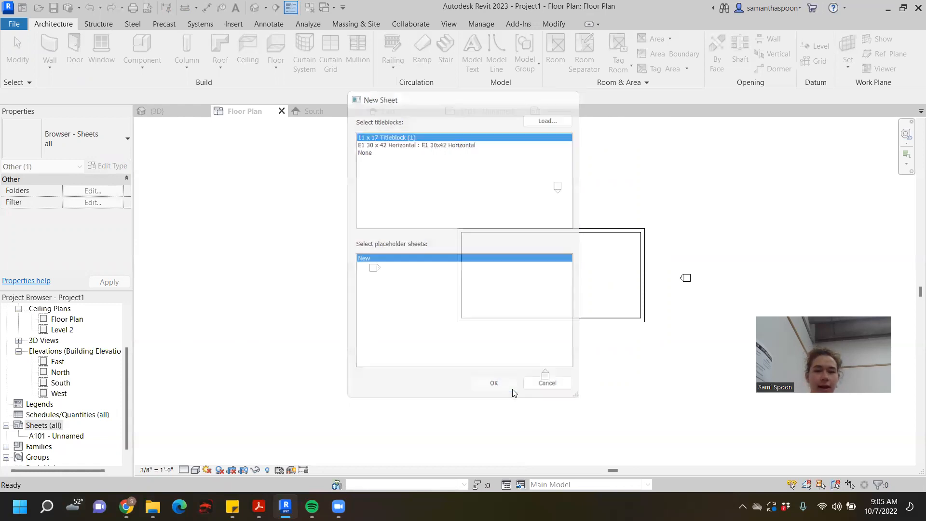
scroll(519, 309, down, 2)
middle_drag(647, 352, 620, 326)
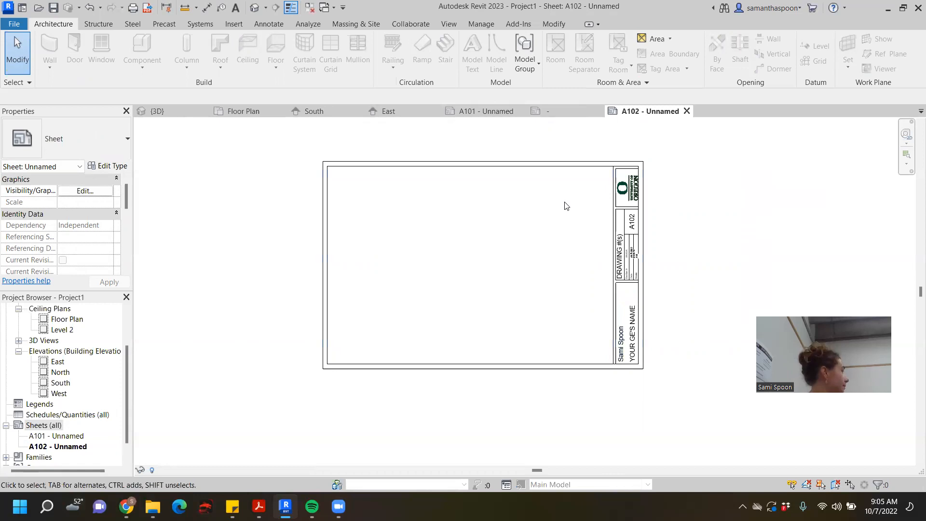
- Add another sheet after A102 with the same 11 x 17 Titleblock (1)
scroll(102, 424, down, 1)
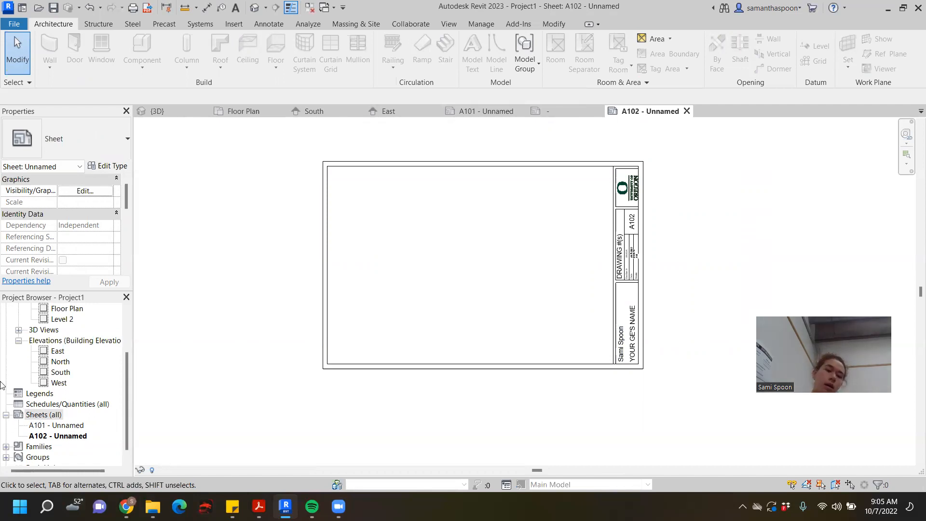
right_click(44, 416)
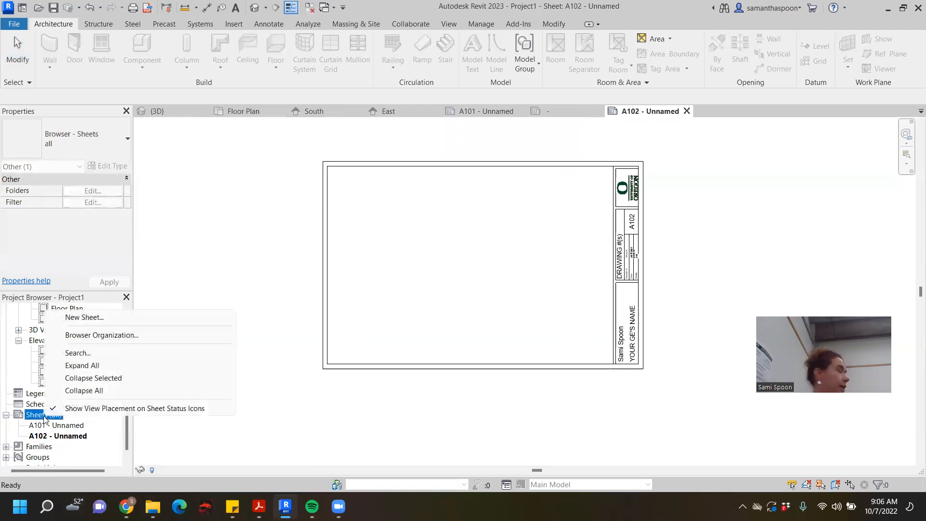
click(108, 320)
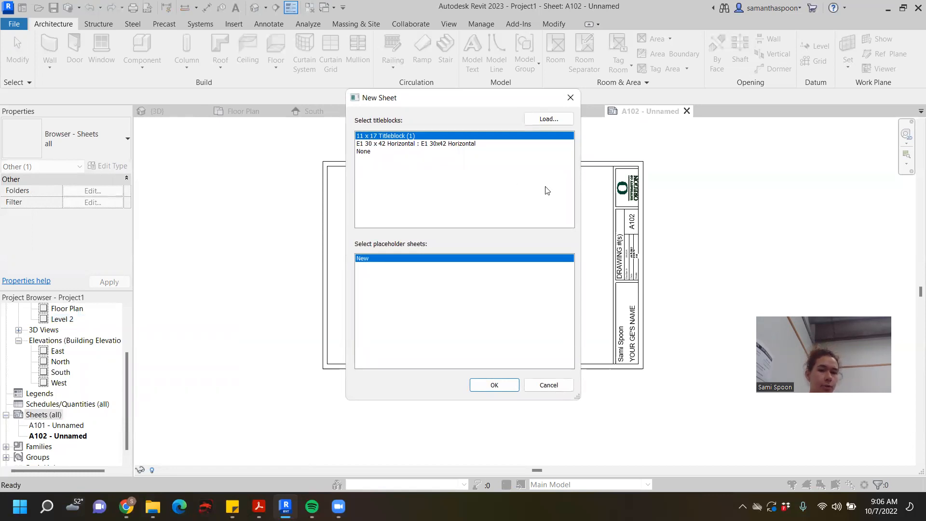
click(494, 384)
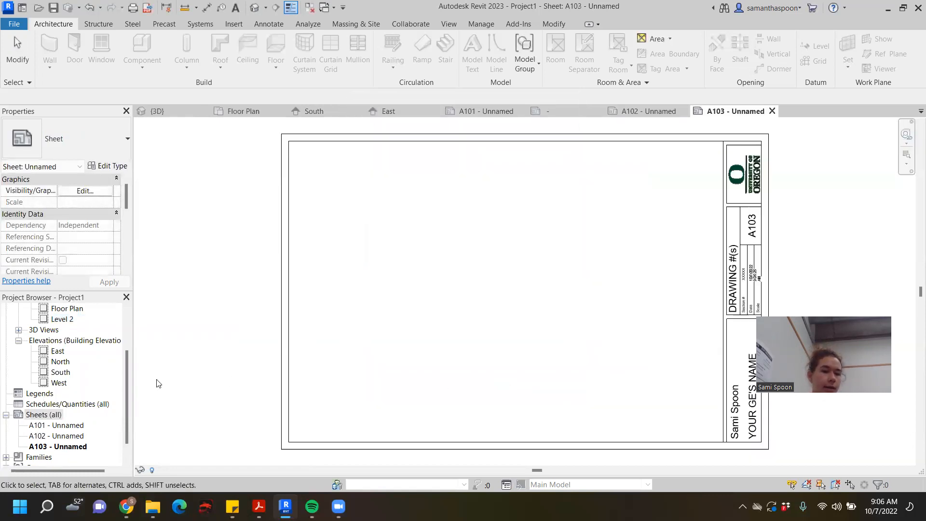
scroll(777, 206, up, 1)
middle_drag(777, 207, 673, 256)
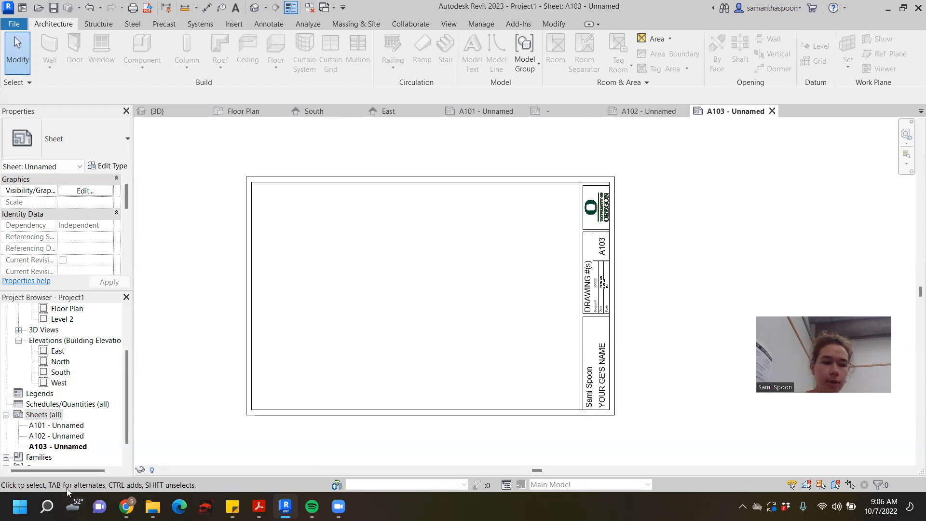
- Place the East elevation view on sheet A103 and move its viewport to the lower half of the sheet
scroll(105, 381, up, 3)
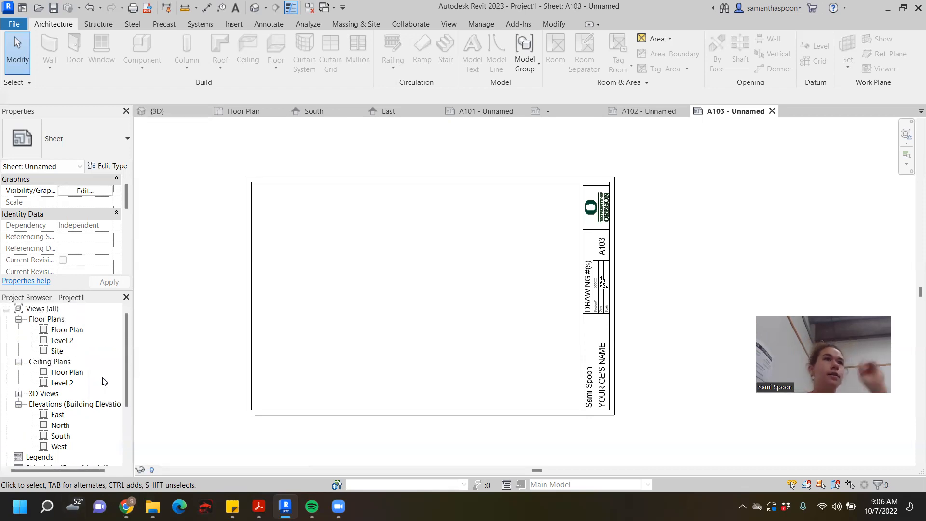
click(63, 340)
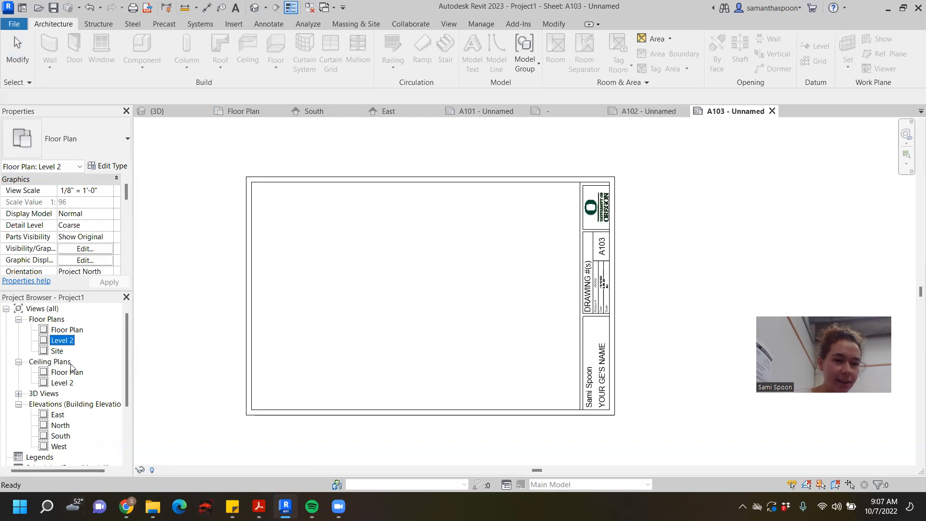
scroll(72, 366, down, 1)
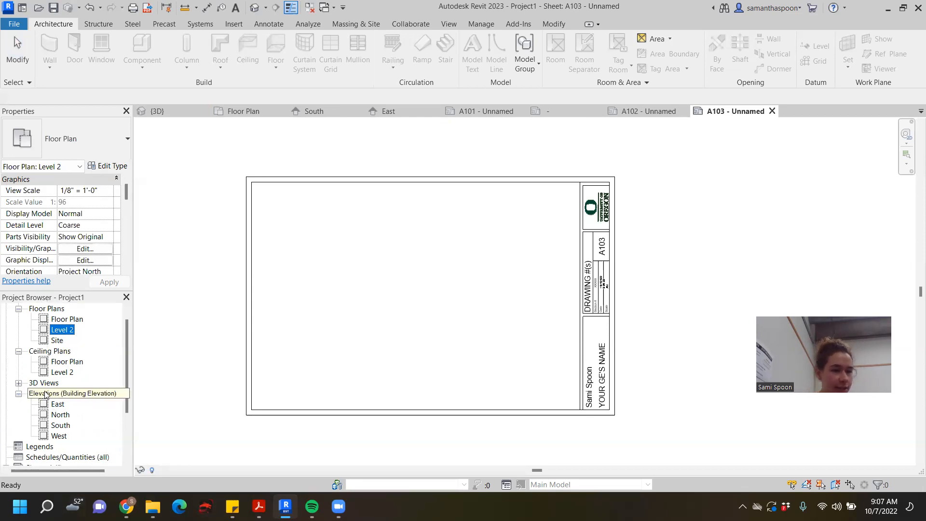
scroll(49, 395, up, 1)
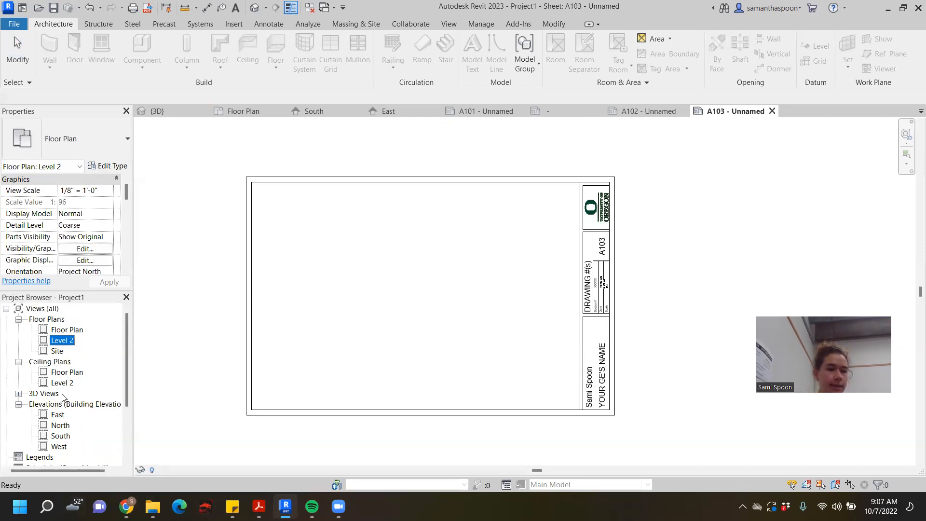
click(57, 415)
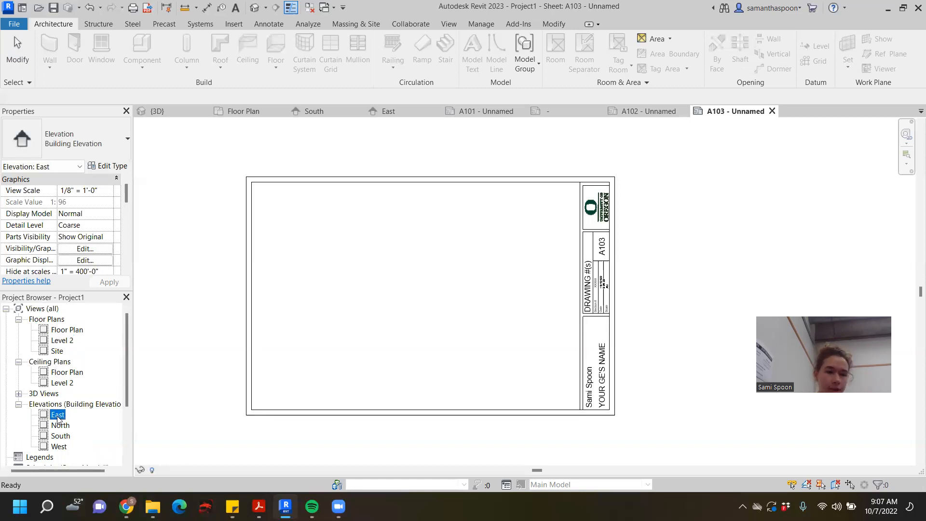
drag(57, 414, 399, 278)
click(364, 279)
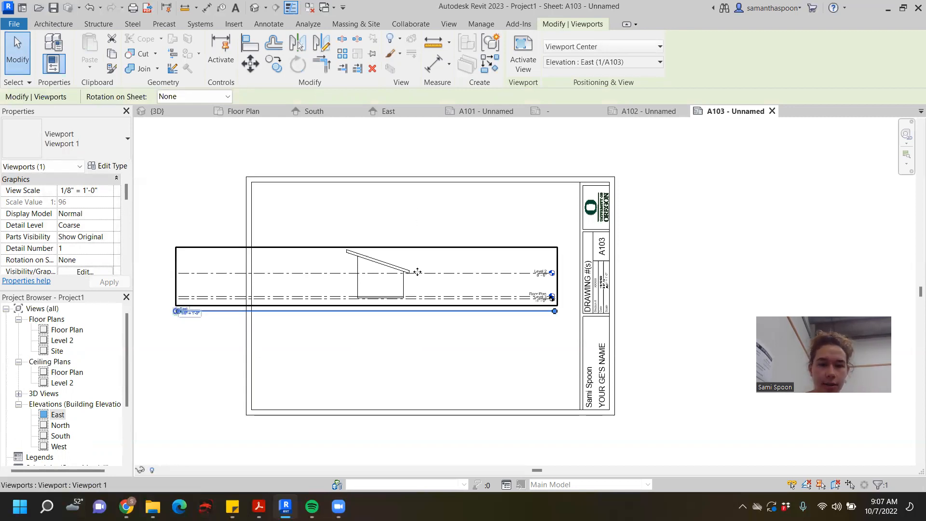
drag(423, 288, 423, 350)
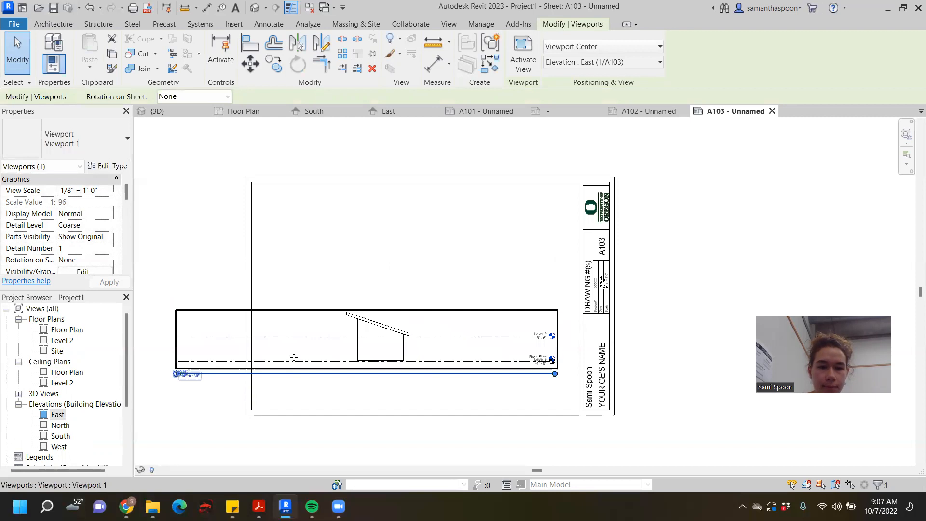
click(325, 275)
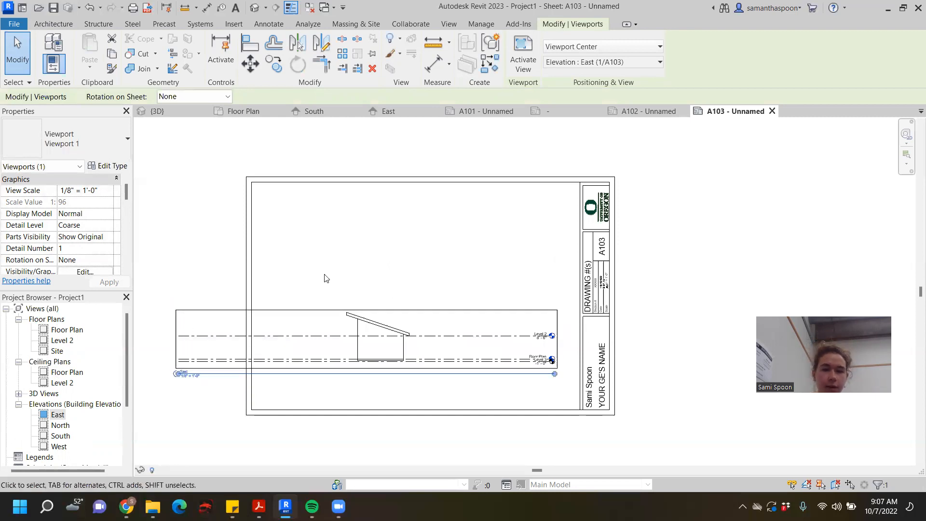
- Activate and deactivate the East view on the sheet, and examine the viewport's title, scale and extents
double_click(187, 332)
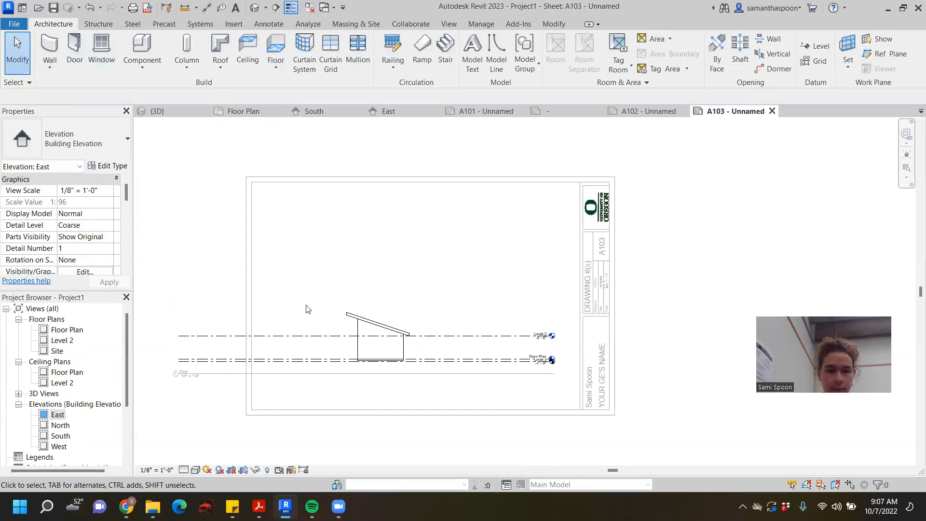
double_click(694, 229)
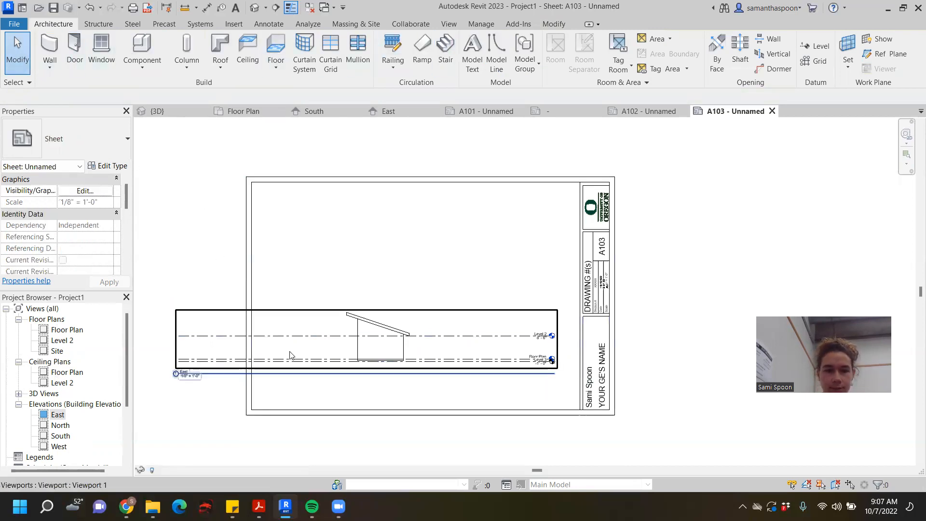
click(182, 373)
scroll(186, 400, up, 5)
middle_drag(341, 355, 398, 362)
scroll(398, 361, down, 3)
middle_drag(568, 376, 439, 395)
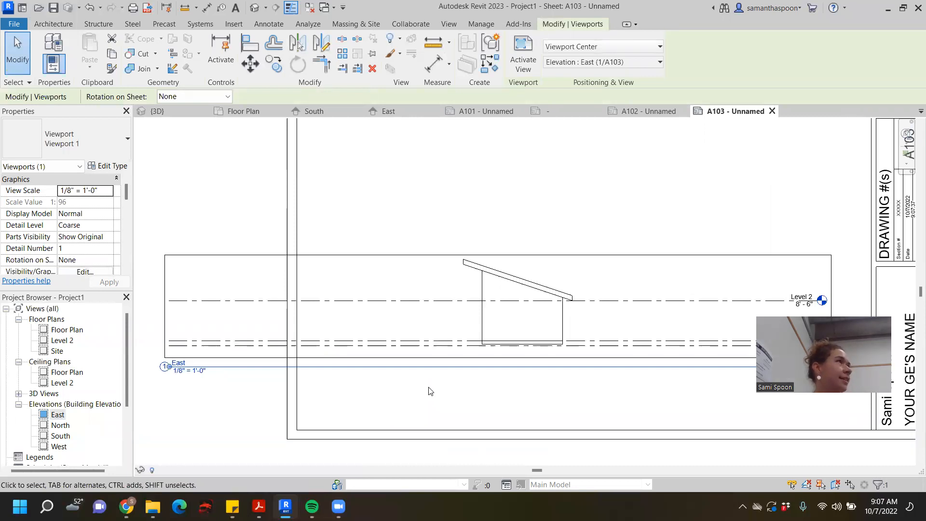
scroll(427, 345, down, 4)
middle_drag(466, 351, 404, 346)
scroll(406, 344, up, 1)
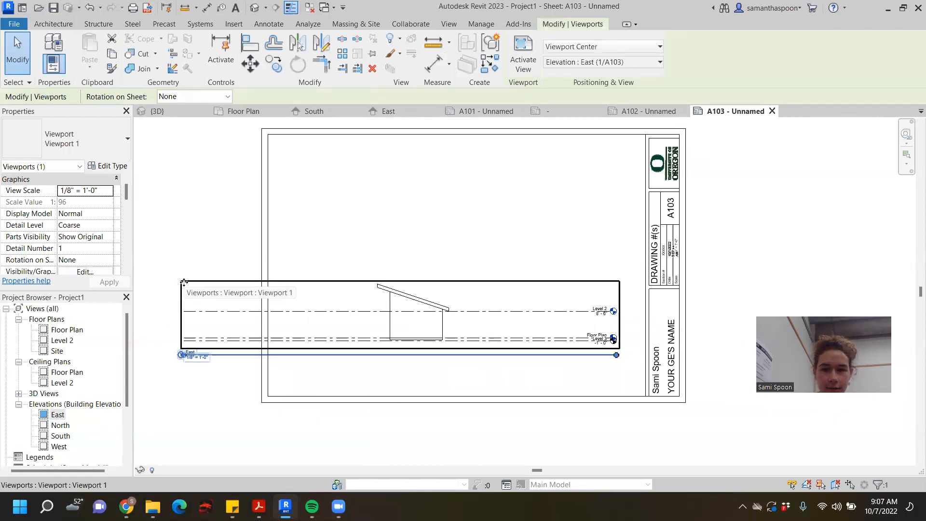
- Activate the East viewport from its edge, return to the sheet, and inspect its detail number and view title up close
double_click(623, 327)
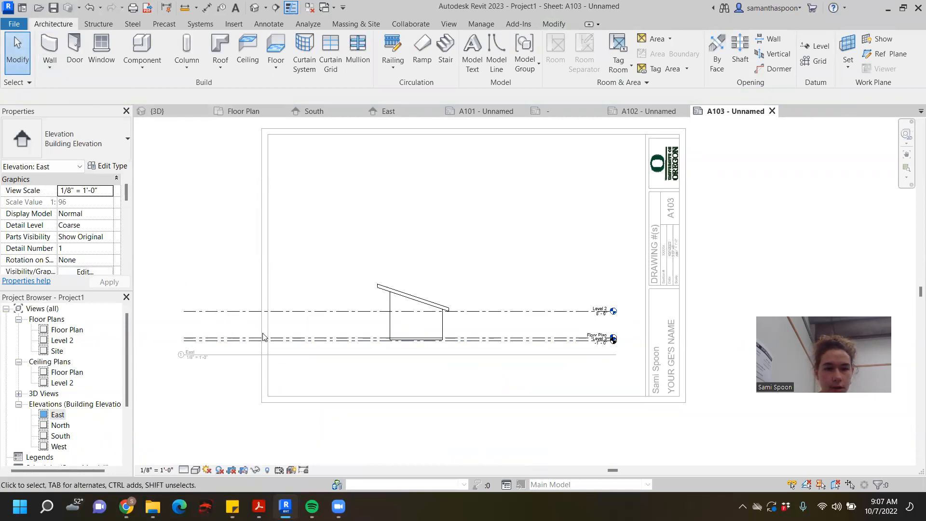
double_click(711, 229)
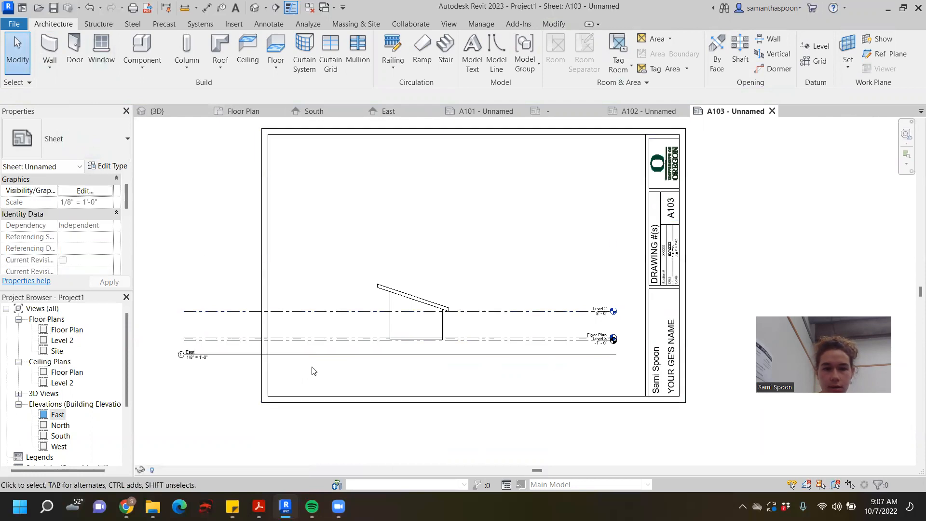
click(275, 355)
scroll(189, 362, up, 2)
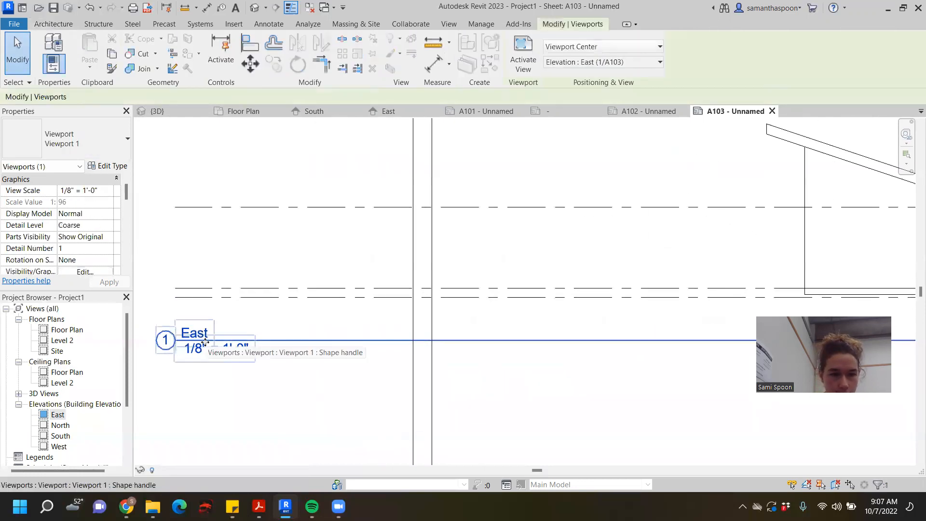
key(Escape)
scroll(328, 343, down, 5)
scroll(328, 343, down, 1)
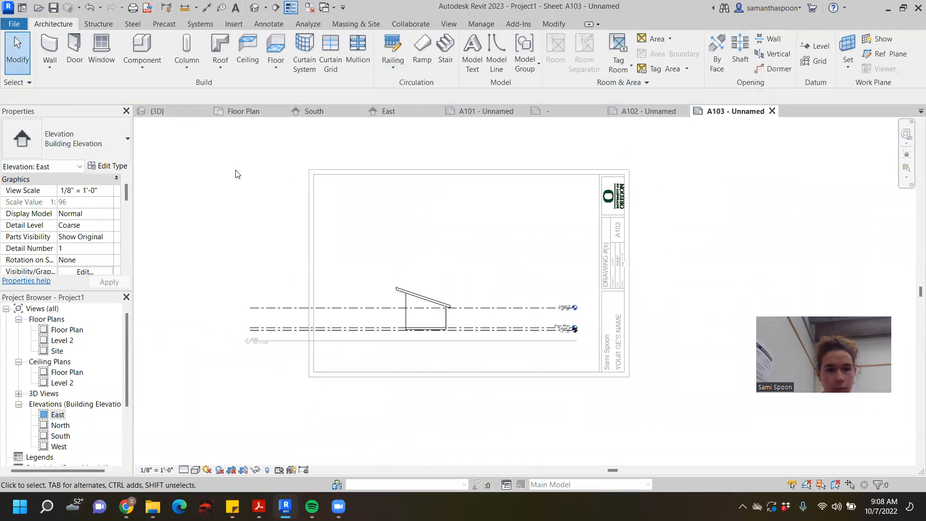
click(241, 187)
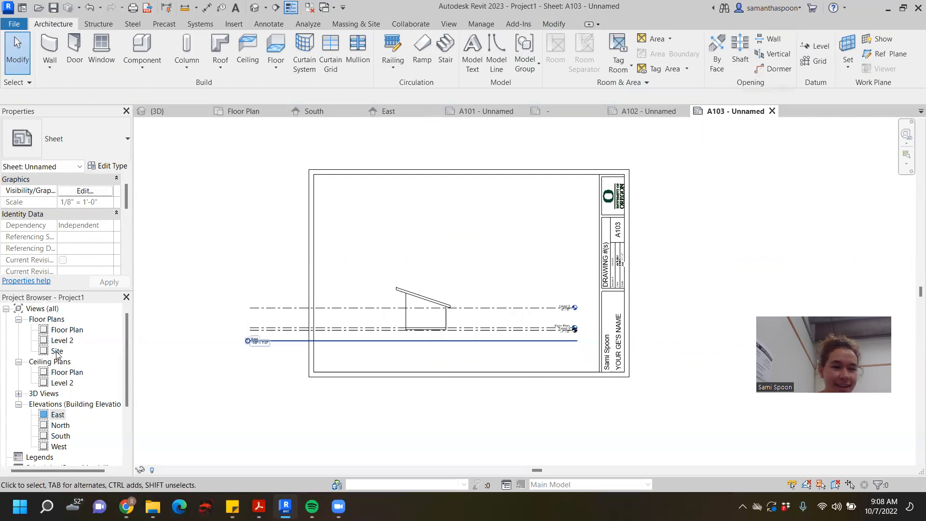
- Open the Floor Plan view and examine the sheet reference on the east elevation marker and the other markers around the building
double_click(67, 330)
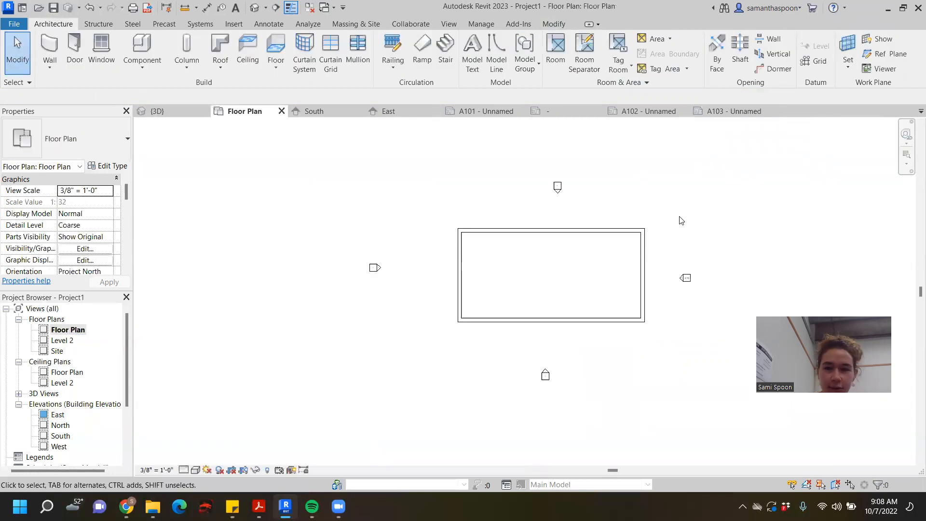
scroll(694, 276, up, 3)
middle_drag(742, 265, 632, 262)
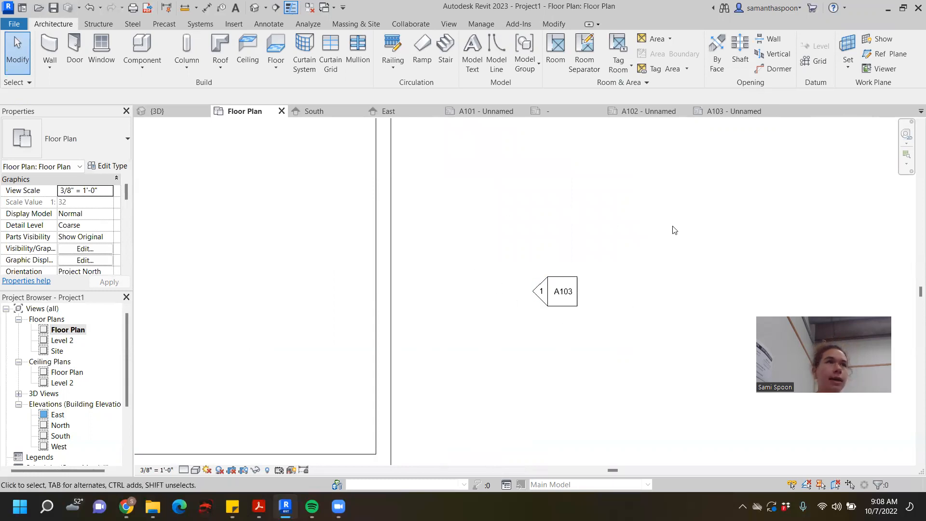
scroll(679, 238, down, 5)
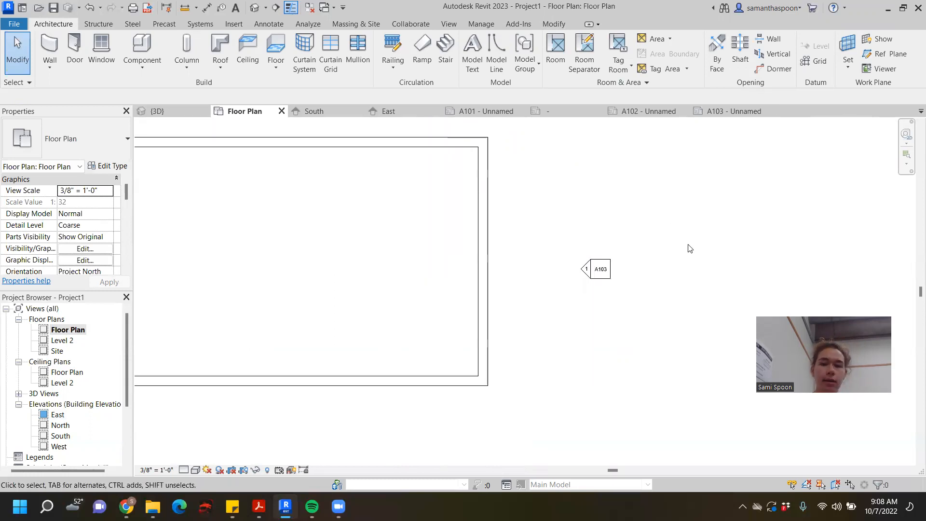
middle_drag(712, 244, 663, 274)
scroll(663, 273, up, 1)
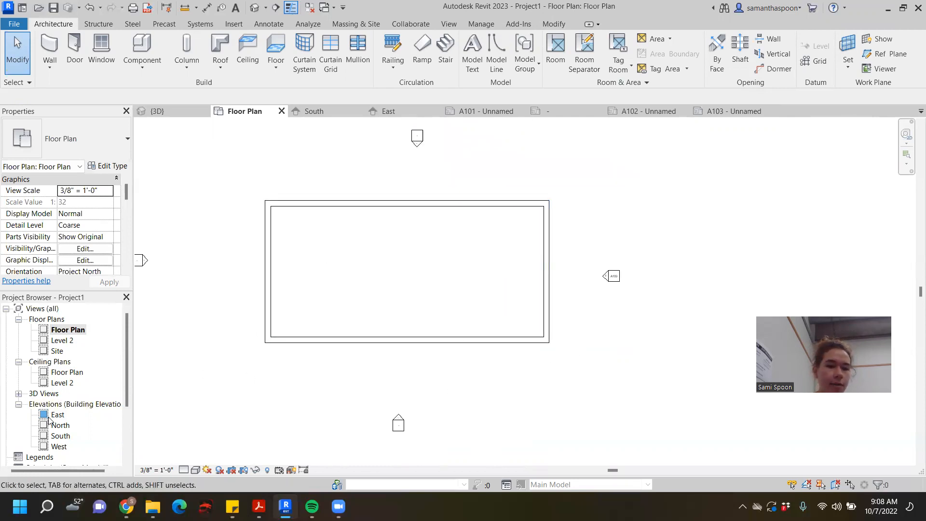
scroll(424, 422, down, 2)
middle_drag(457, 389, 501, 325)
- Delete sheet A101, which uses the E1 30x42 Horizontal titleblock, from the project
scroll(62, 420, down, 1)
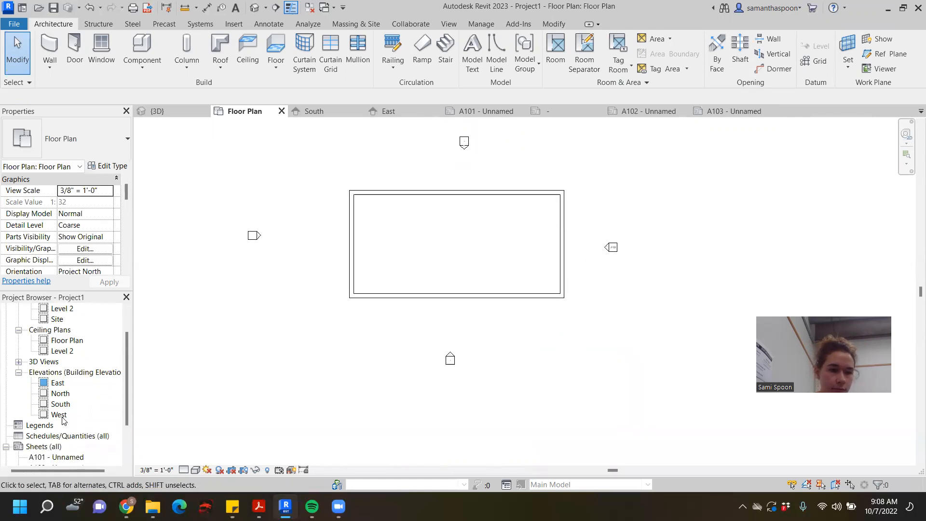
scroll(63, 420, down, 2)
click(61, 415)
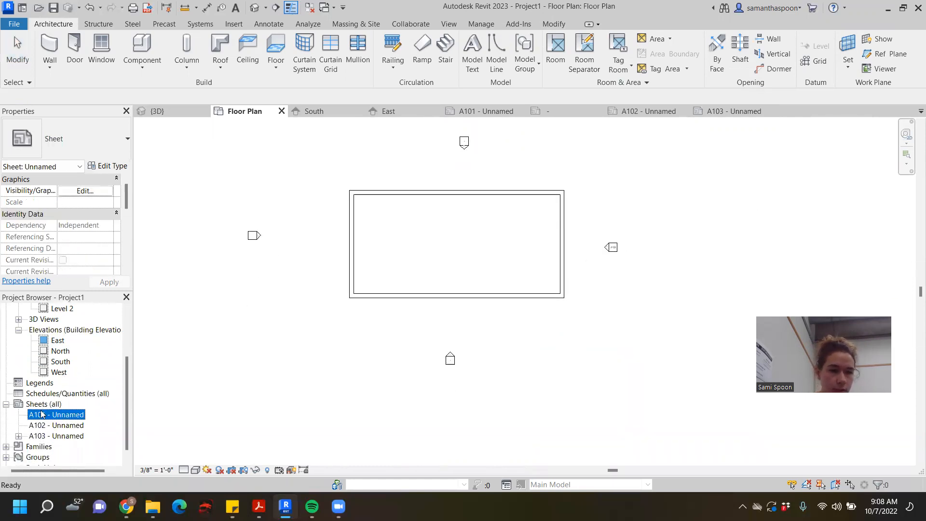
double_click(63, 416)
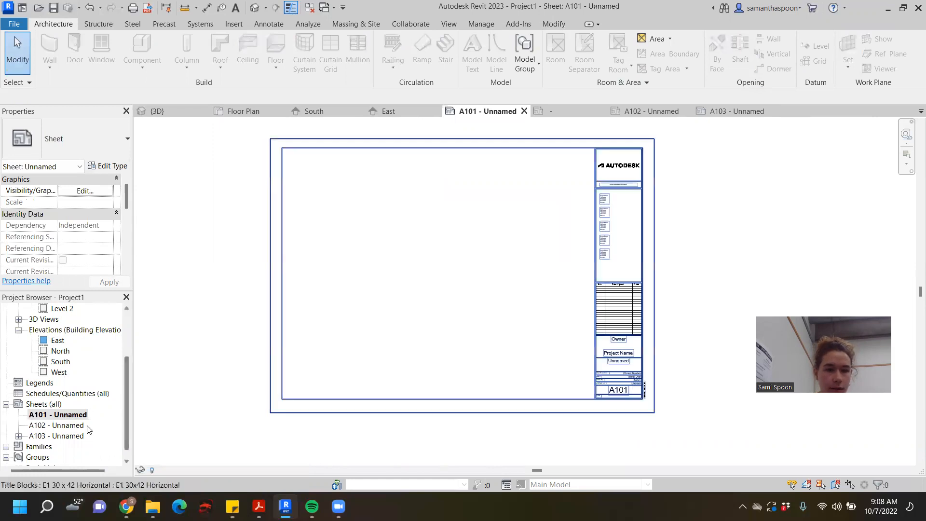
right_click(67, 418)
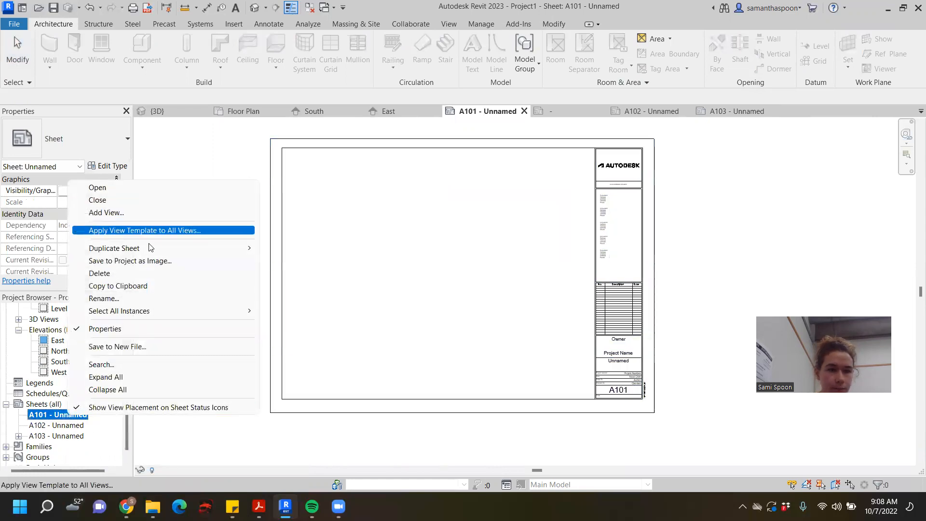
click(145, 273)
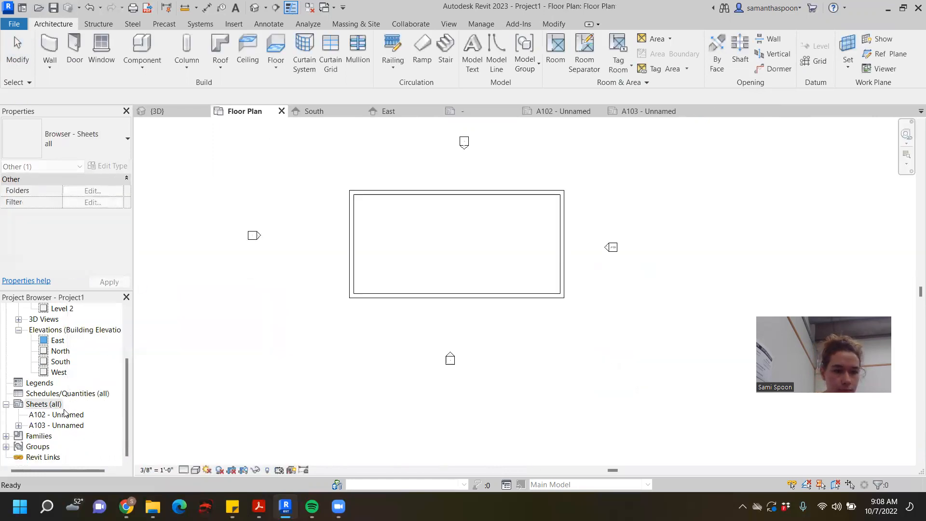
- Open sheets A102 and A103 in turn, and examine the level lines and markers of the East view on A103
double_click(67, 416)
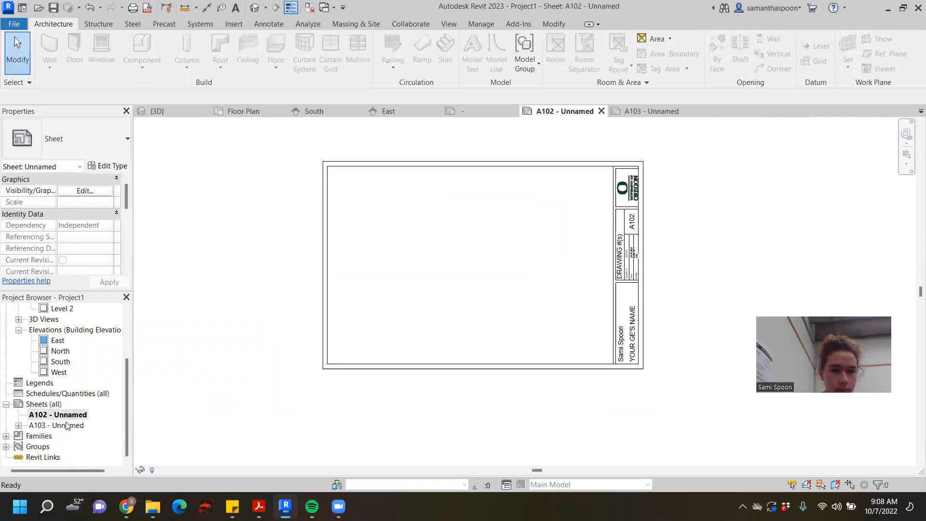
double_click(68, 426)
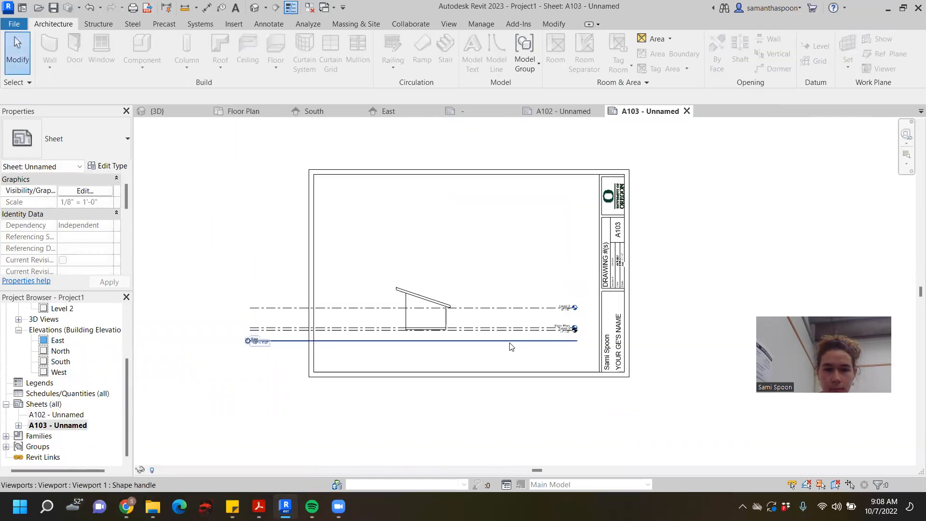
click(364, 309)
scroll(299, 333, up, 2)
scroll(299, 332, up, 2)
middle_drag(426, 334, 391, 289)
scroll(390, 288, down, 3)
middle_drag(728, 247, 662, 278)
scroll(655, 236, up, 1)
double_click(657, 220)
scroll(659, 223, down, 3)
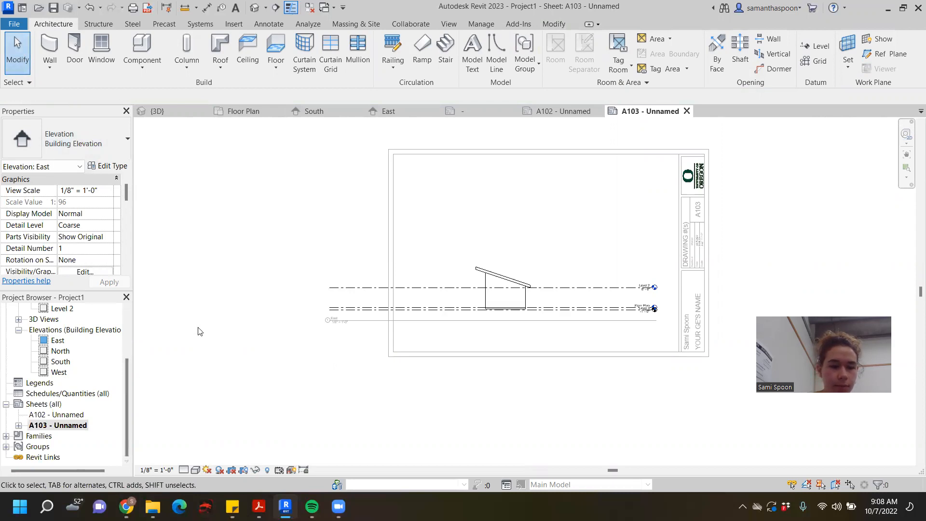
double_click(204, 294)
- Select the East viewport on A103, review its available commands, and inspect how it overlaps the sheet border
click(448, 264)
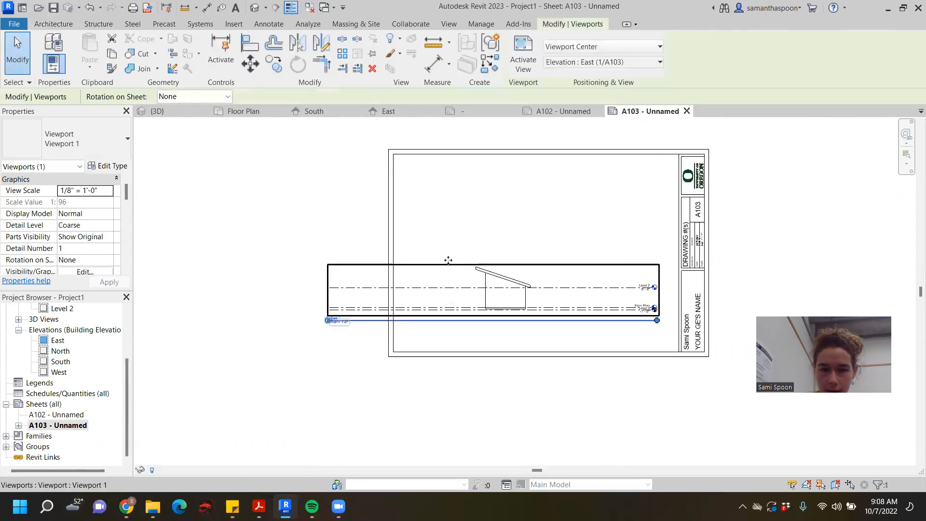
right_click(449, 266)
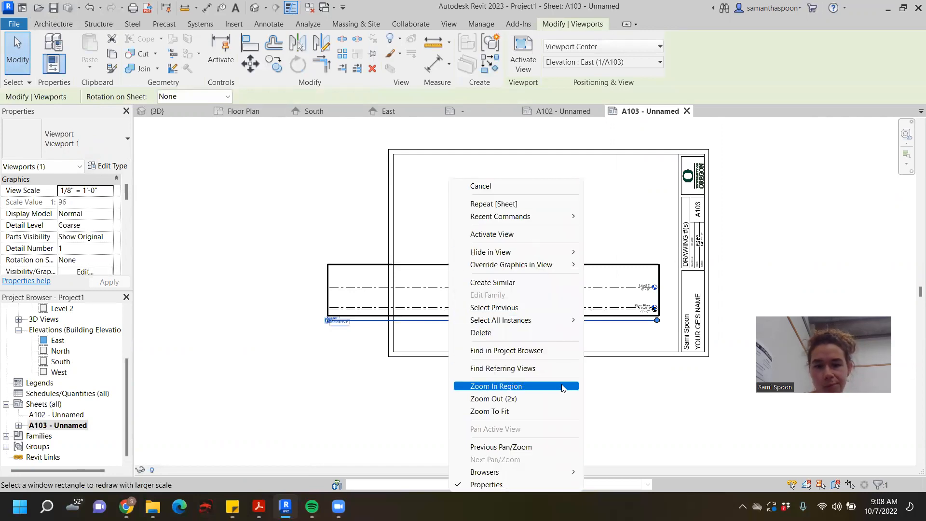
click(605, 441)
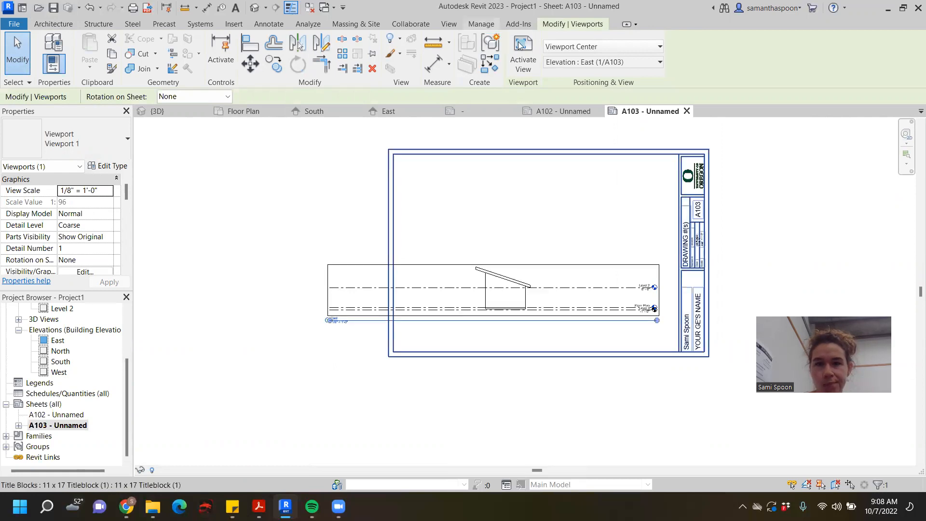
mouse_move(464, 288)
mouse_down()
mouse_move(461, 331)
mouse_move(463, 291)
mouse_up()
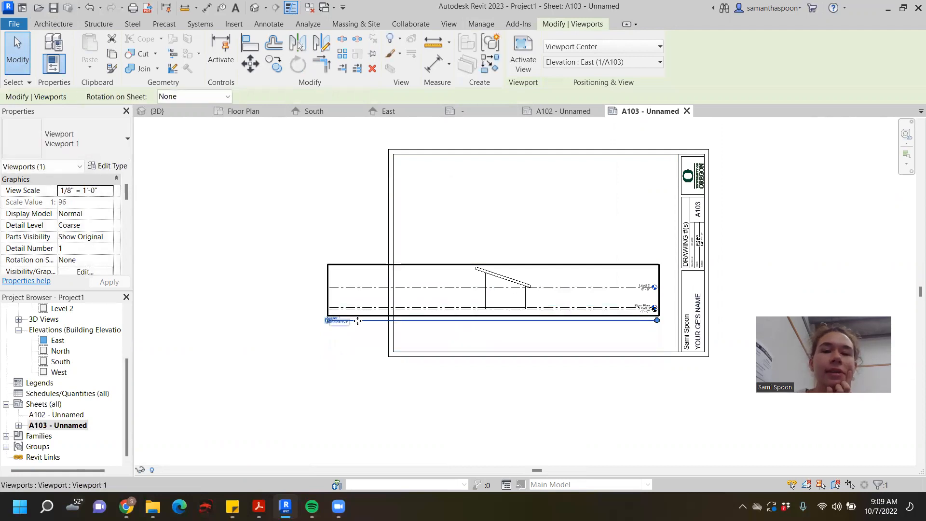
scroll(395, 313, up, 5)
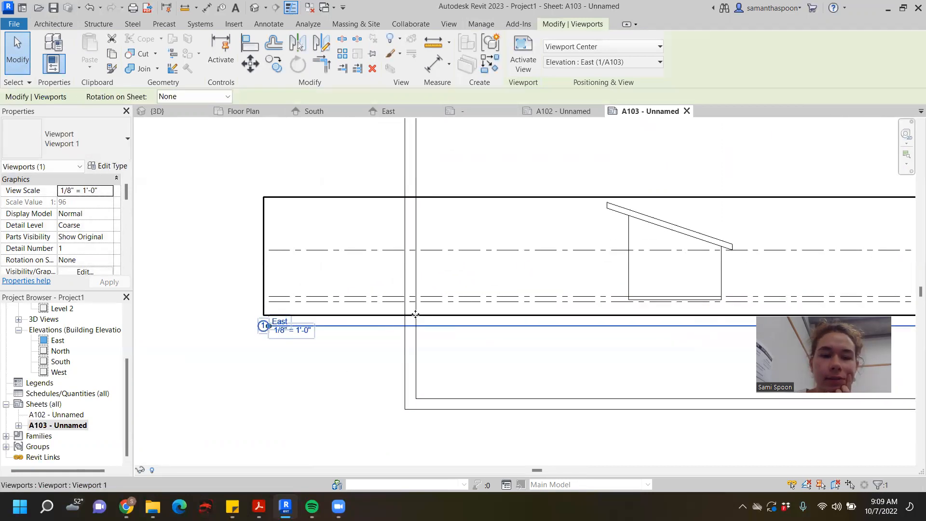
scroll(479, 270, down, 3)
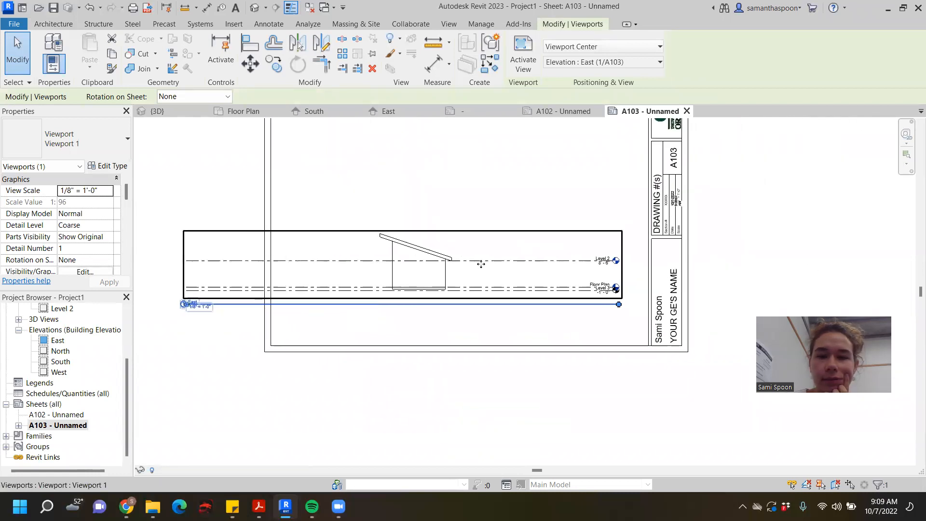
- Activate the East viewport on A103 and pull the left ends of the level lines in close to the building
double_click(490, 259)
click(237, 261)
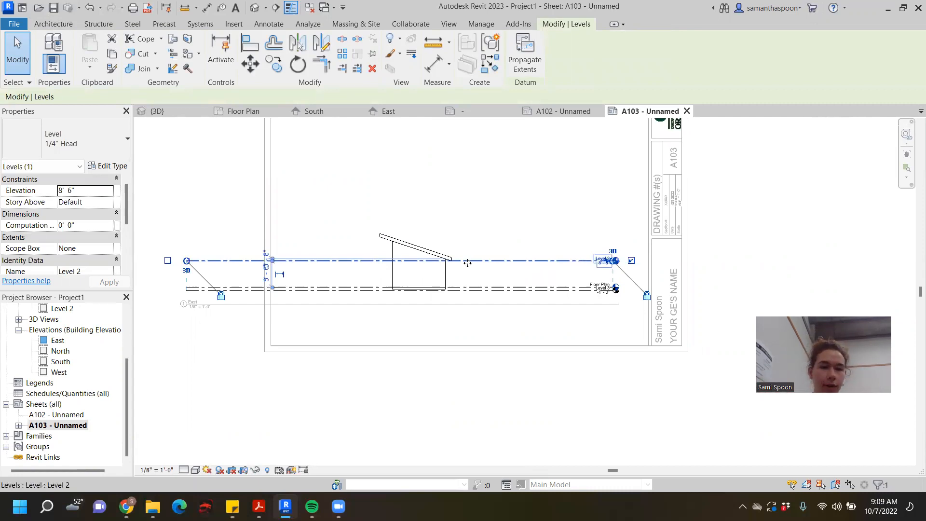
drag(187, 261, 368, 261)
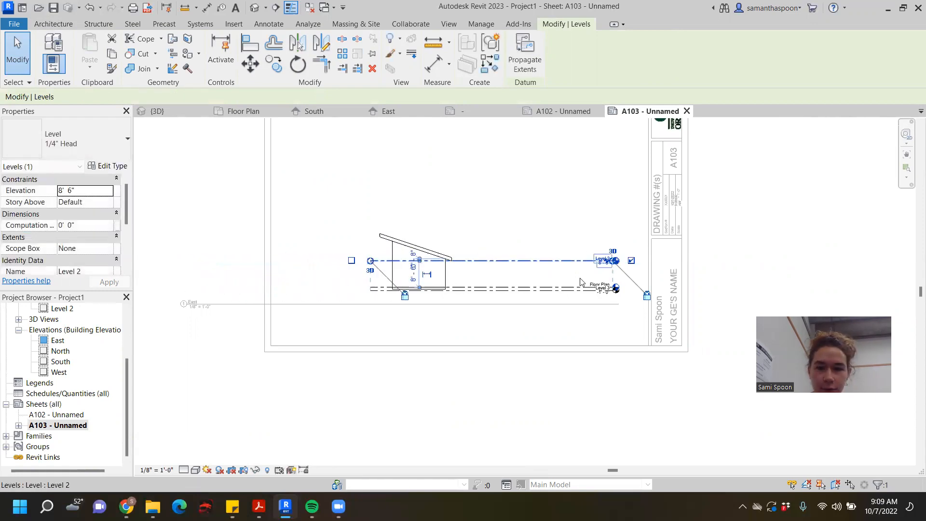
- Pull the level-head ends of the East view's level lines in close to the building's right side and deactivate the viewport
scroll(644, 241, up, 4)
drag(636, 239, 324, 247)
scroll(397, 248, down, 3)
scroll(395, 247, down, 1)
click(396, 266)
scroll(516, 246, down, 3)
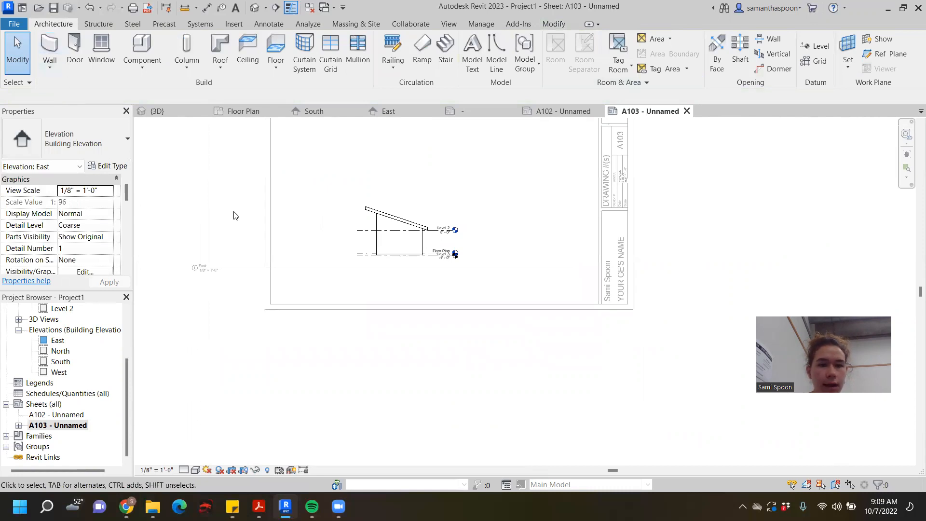
double_click(233, 215)
click(236, 269)
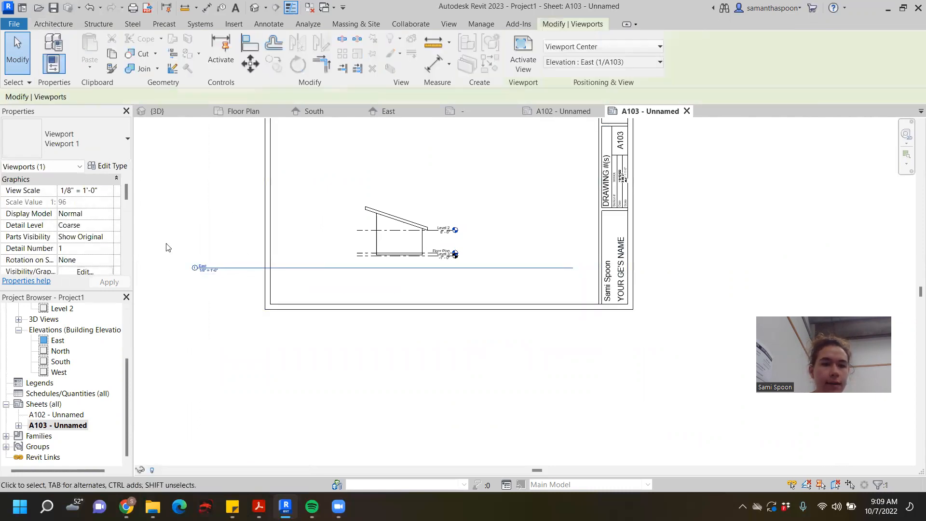
scroll(195, 268, up, 4)
middle_drag(355, 267, 304, 279)
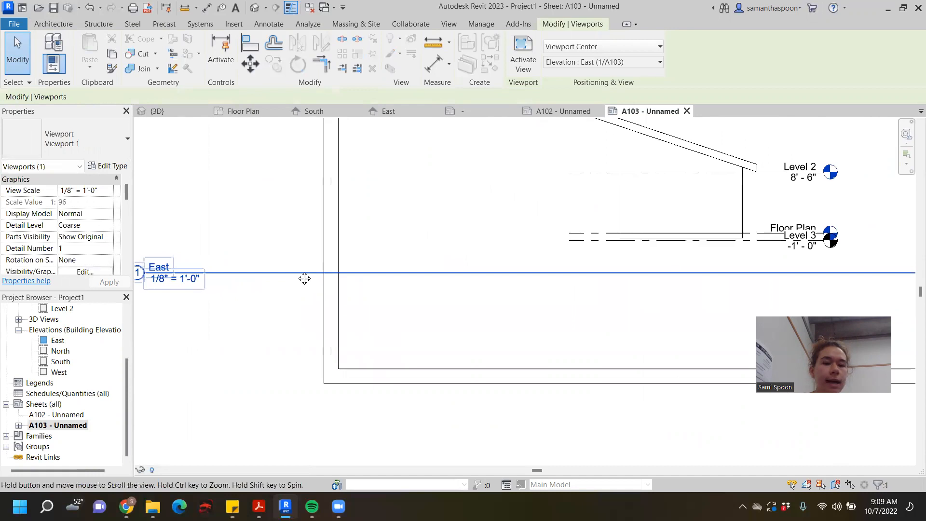
scroll(377, 275, down, 2)
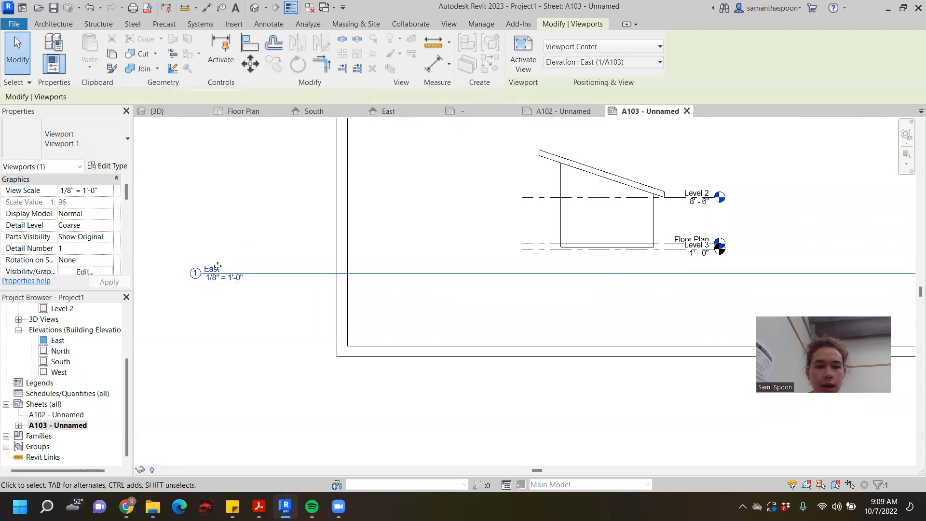
double_click(220, 268)
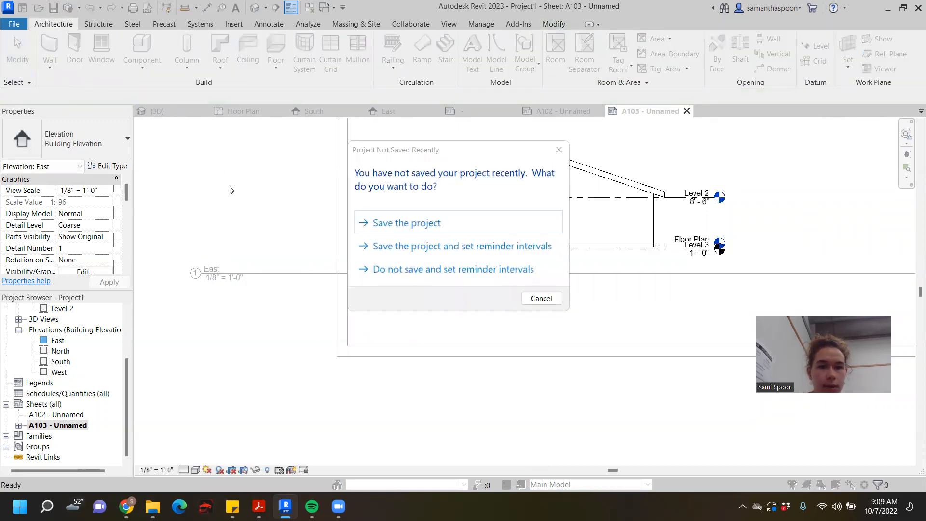
click(539, 298)
double_click(238, 404)
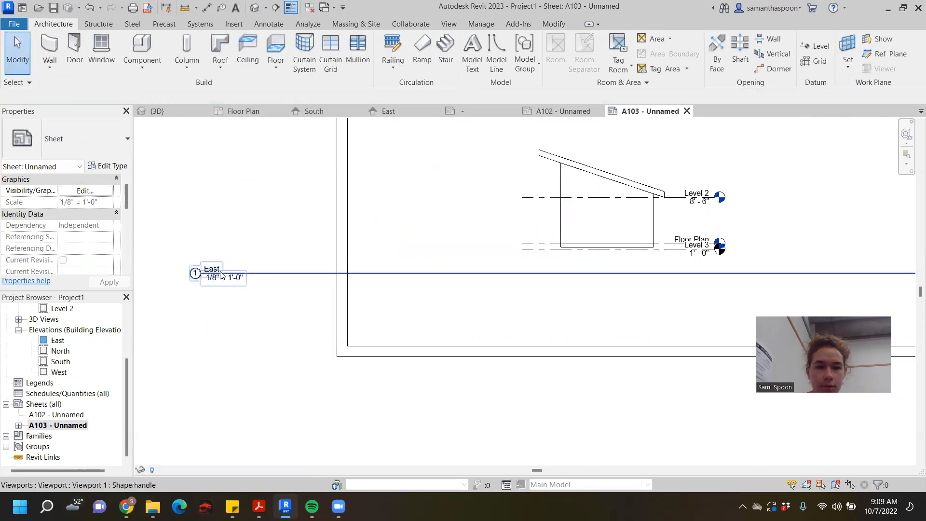
click(605, 195)
click(291, 355)
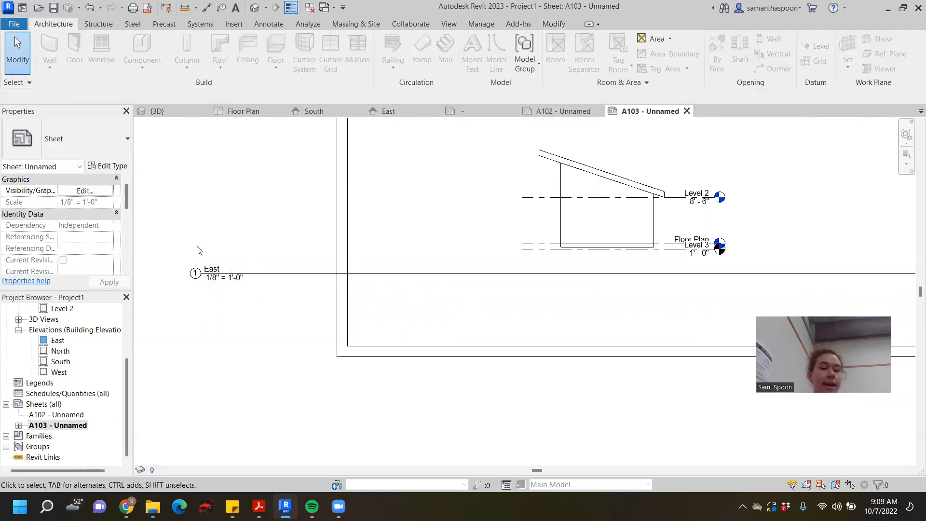
- Select the East viewport on A103 and rename its view title to East Elevation
click(592, 200)
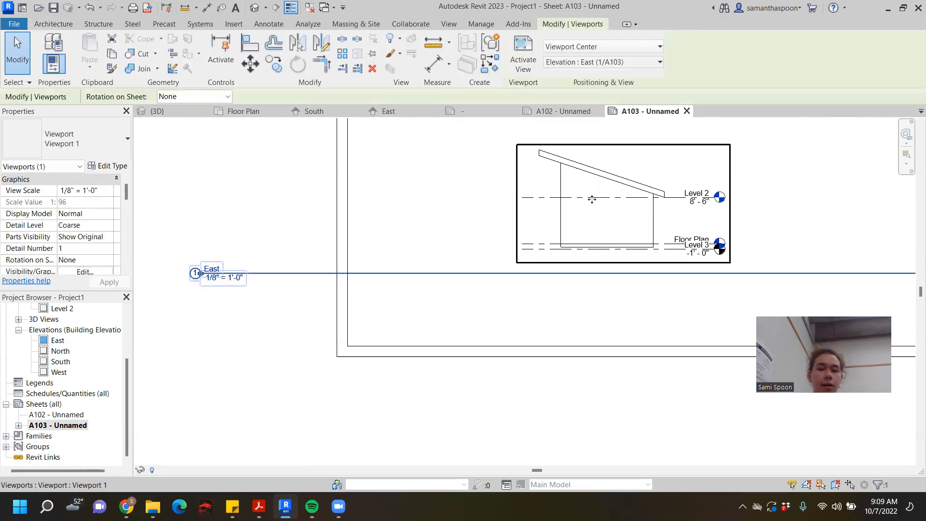
double_click(210, 266)
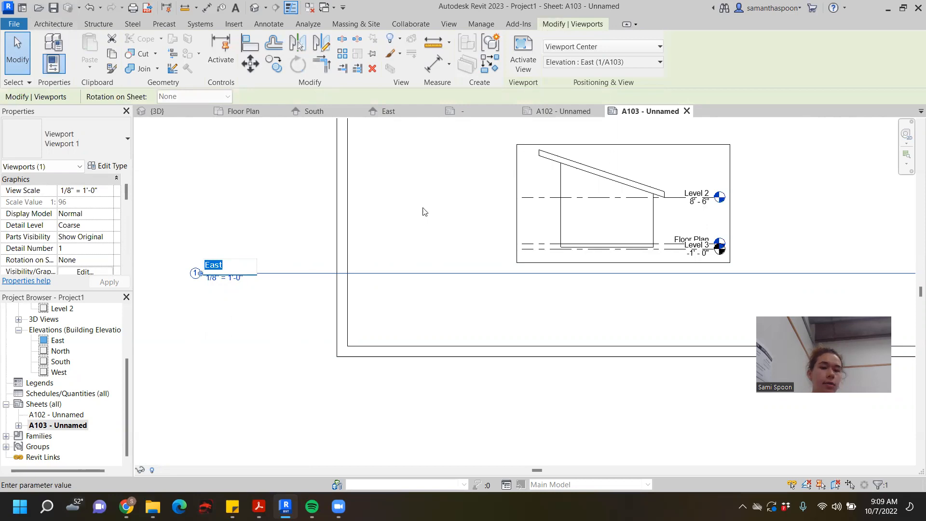
click(444, 377)
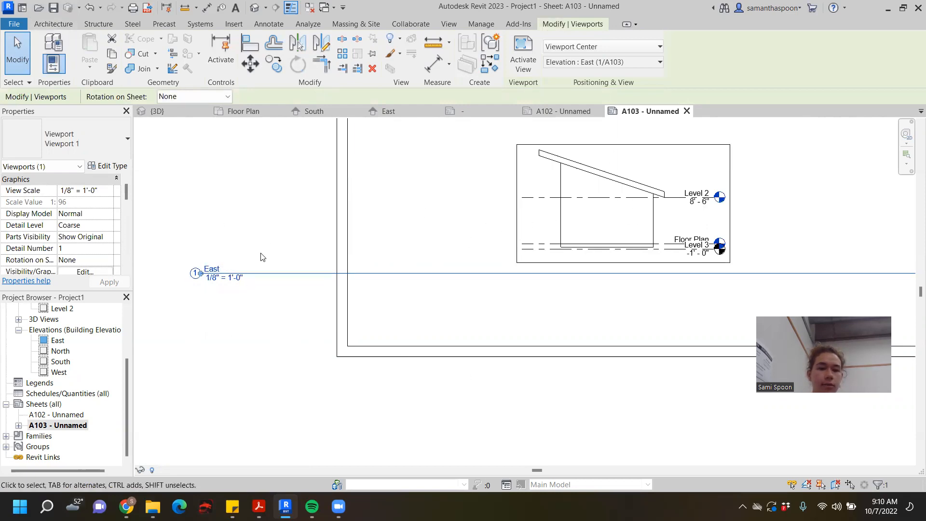
double_click(211, 265)
click(211, 265)
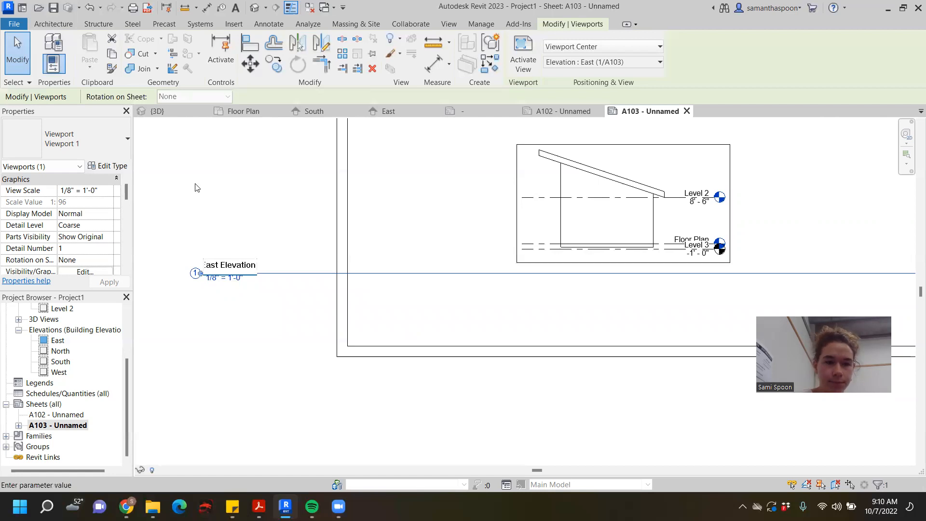
click(245, 343)
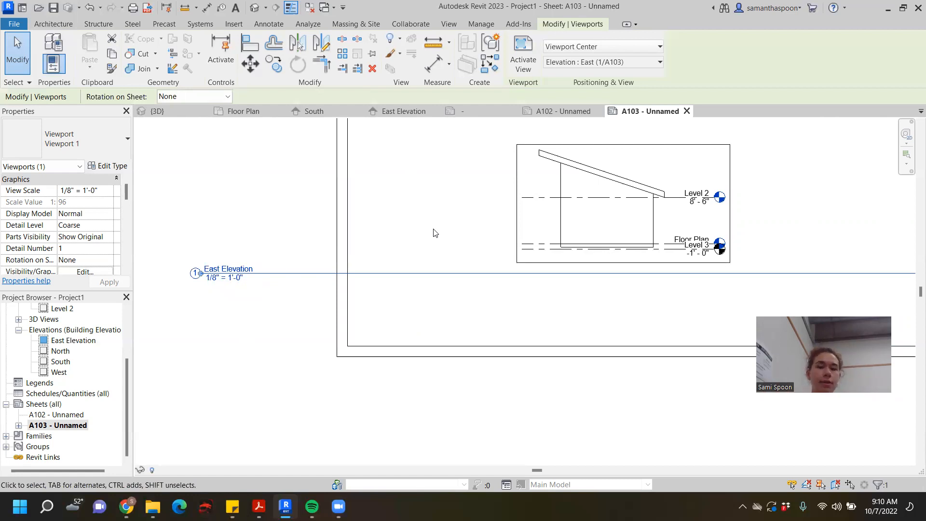
- Move the East Elevation view title directly beneath its viewport and shorten the title line to the viewport's width
click(205, 276)
click(206, 286)
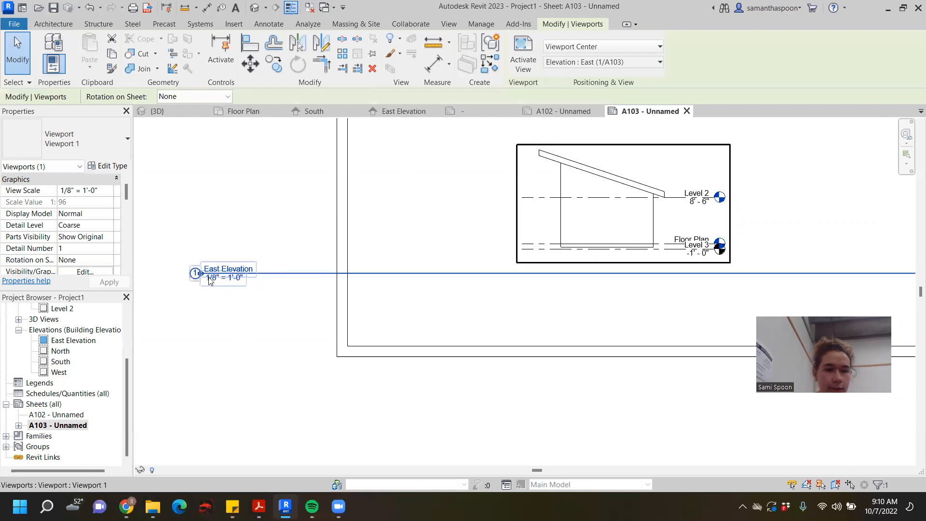
scroll(209, 281, up, 4)
mouse_move(195, 268)
mouse_down()
mouse_move(320, 283)
mouse_move(728, 291)
mouse_up()
scroll(260, 280, down, 3)
scroll(727, 291, down, 3)
mouse_move(727, 291)
middle_down()
mouse_move(583, 317)
mouse_move(402, 320)
middle_up()
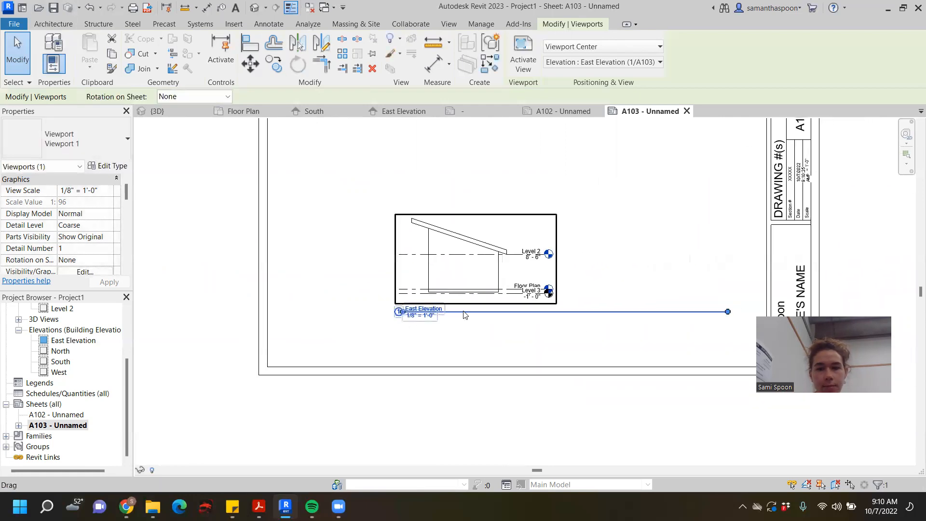
drag(729, 313, 556, 317)
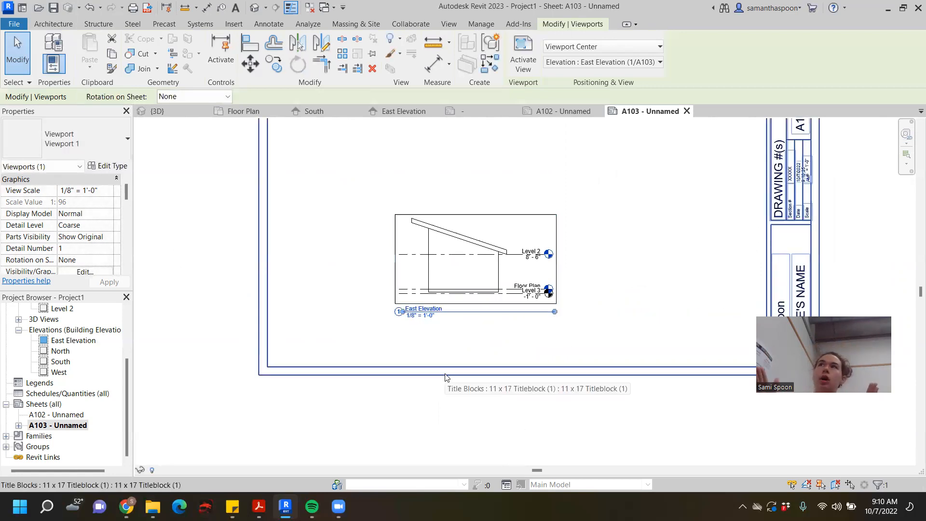
click(475, 412)
- Move the East Elevation viewport into the lower right corner of sheet A103, beside the title strip
click(493, 251)
scroll(481, 271, down, 3)
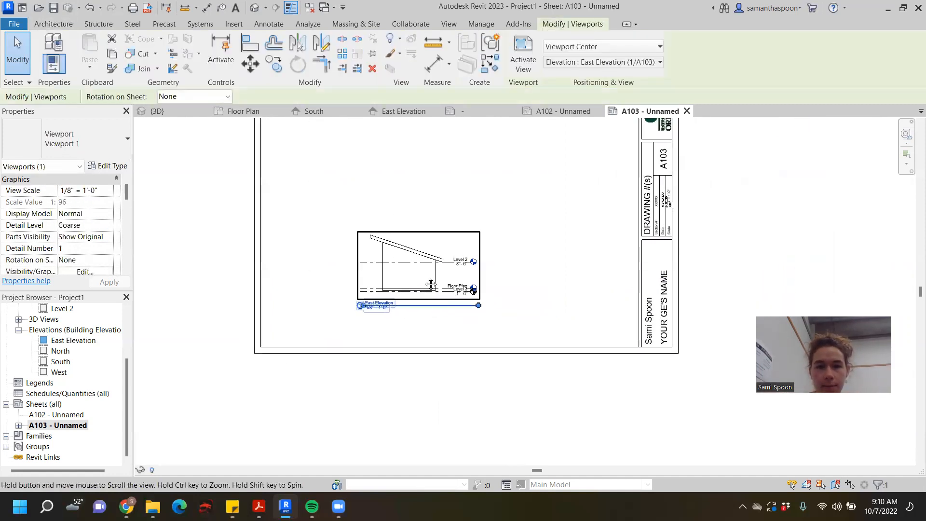
drag(424, 283, 573, 313)
key(Escape)
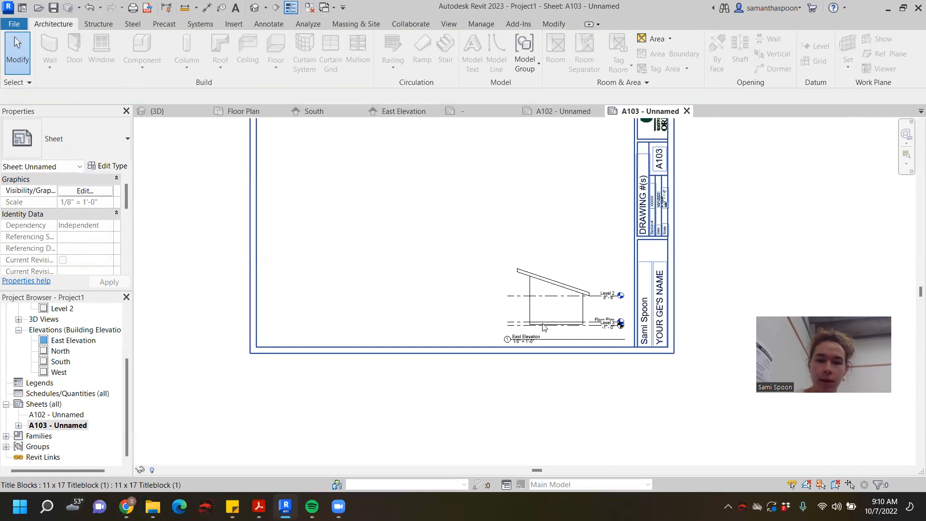
- Examine the placement of the East Elevation on sheet A103 and the space around it within the border
scroll(778, 240, down, 3)
middle_drag(762, 255, 594, 350)
scroll(536, 369, up, 1)
scroll(501, 374, down, 1)
middle_drag(502, 374, 570, 328)
scroll(570, 329, up, 1)
scroll(510, 363, up, 3)
middle_drag(586, 378, 615, 387)
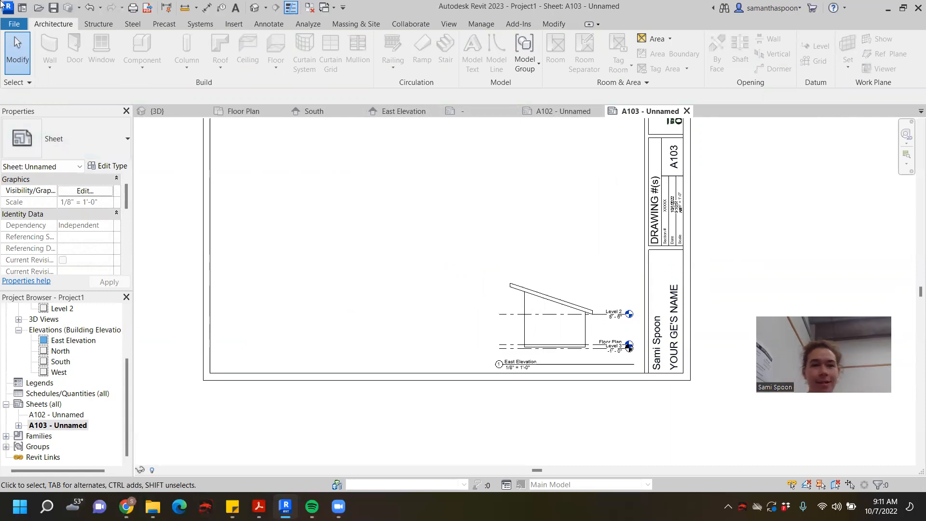
- Open the Floor Plan view and cut a vertical building section through the building near its left end, looking right
click(241, 113)
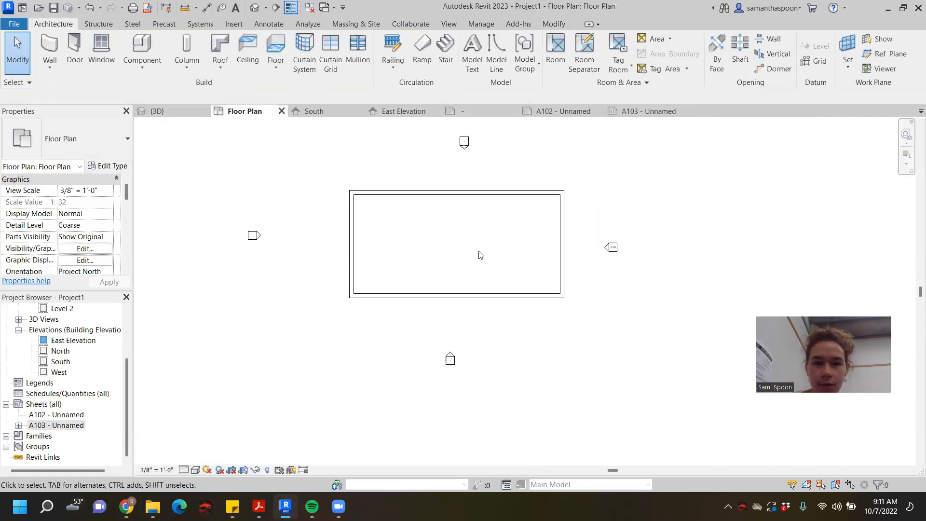
middle_drag(478, 252, 417, 287)
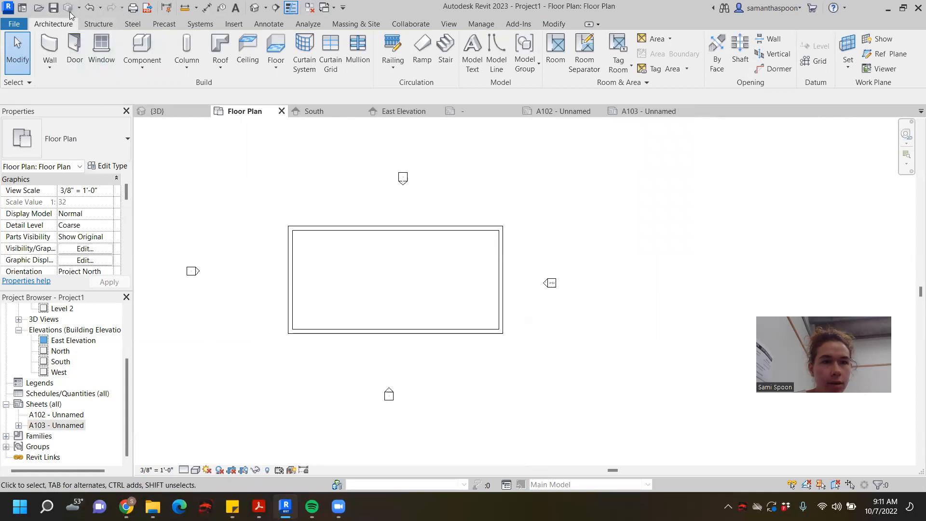
click(273, 24)
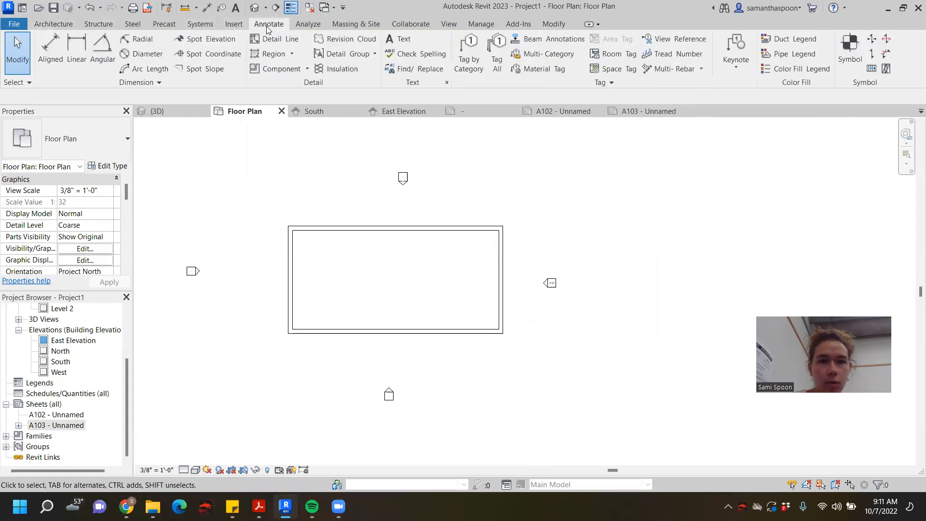
click(238, 25)
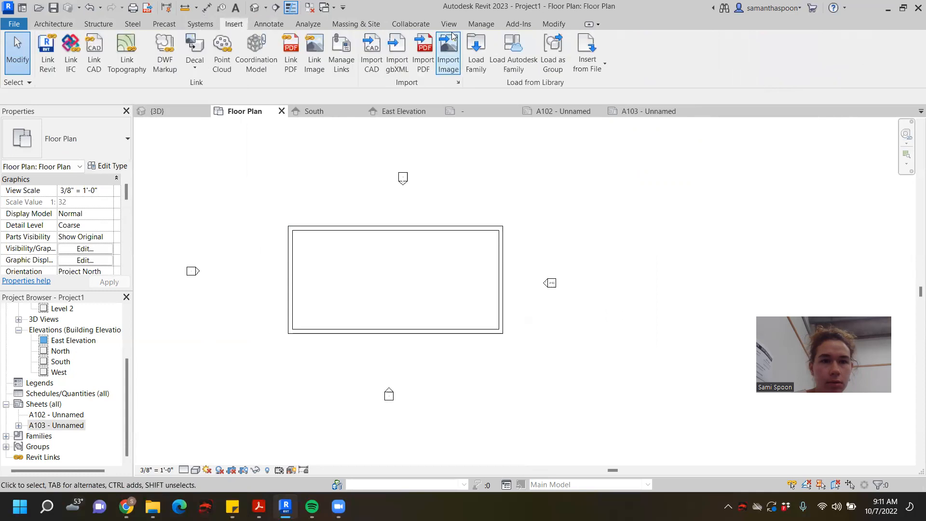
click(193, 25)
click(62, 22)
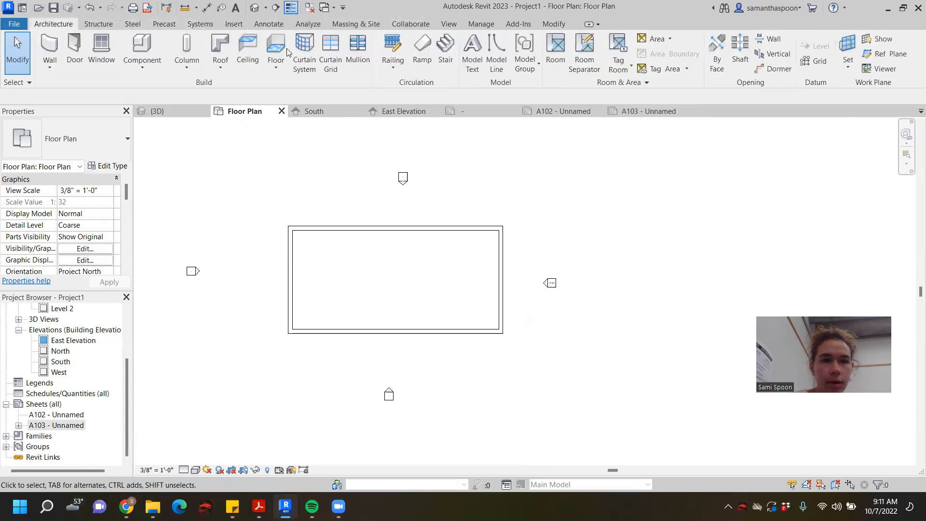
click(441, 24)
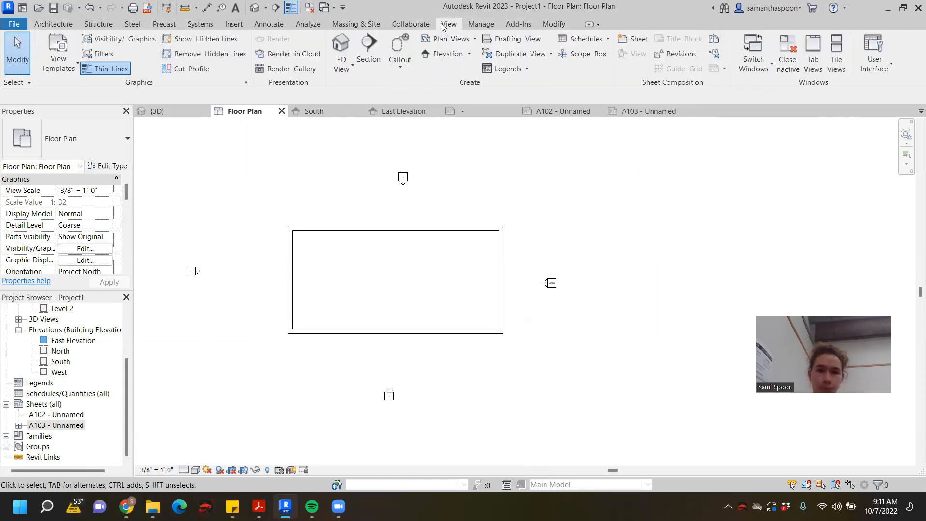
click(365, 48)
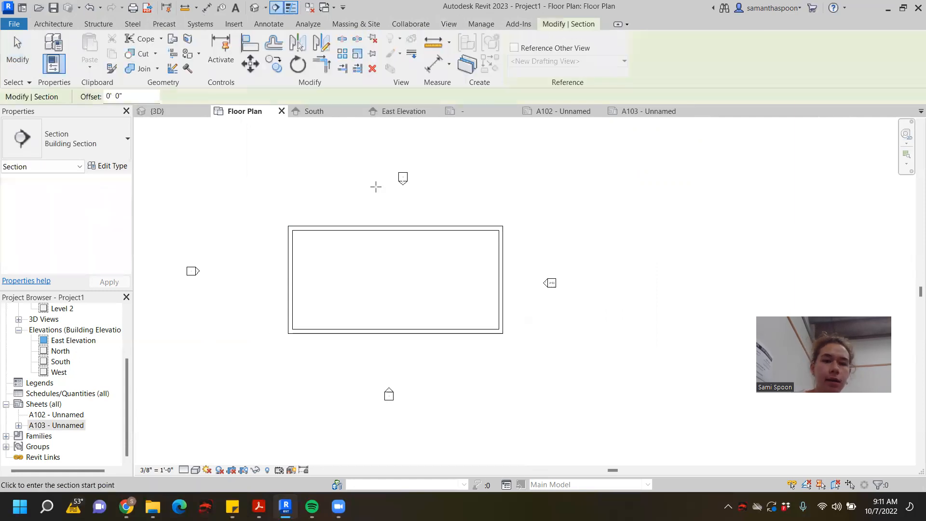
click(330, 189)
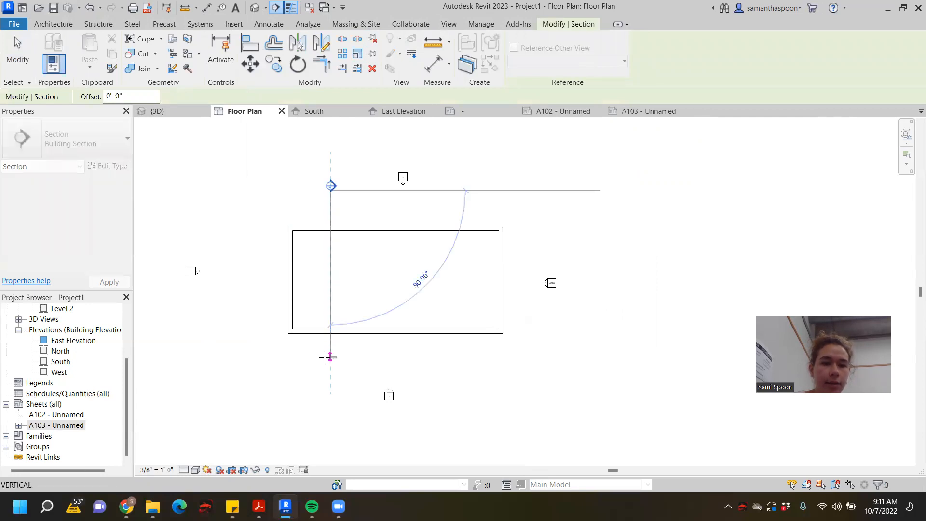
click(330, 356)
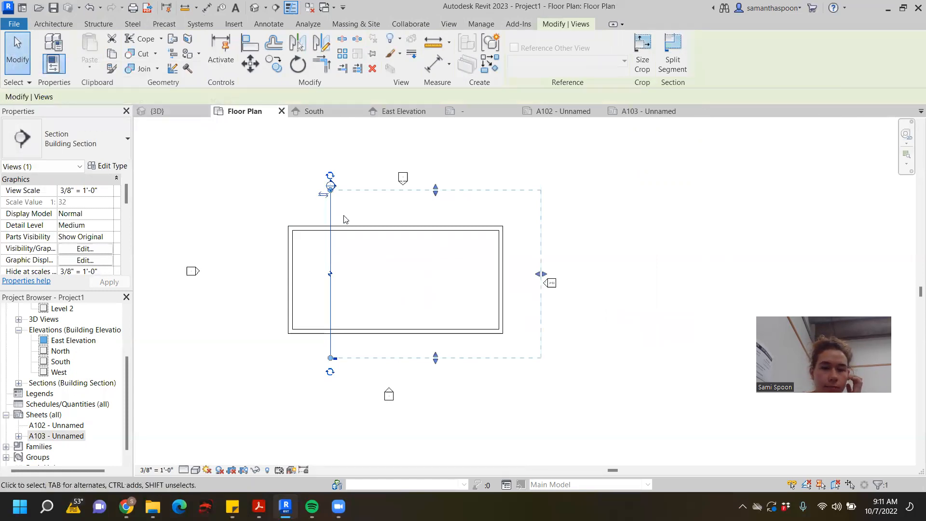
- Shorten the section line at both its head and tail so the ends sit just outside the building's long walls
scroll(338, 193, up, 2)
drag(327, 188, 328, 228)
scroll(330, 230, down, 2)
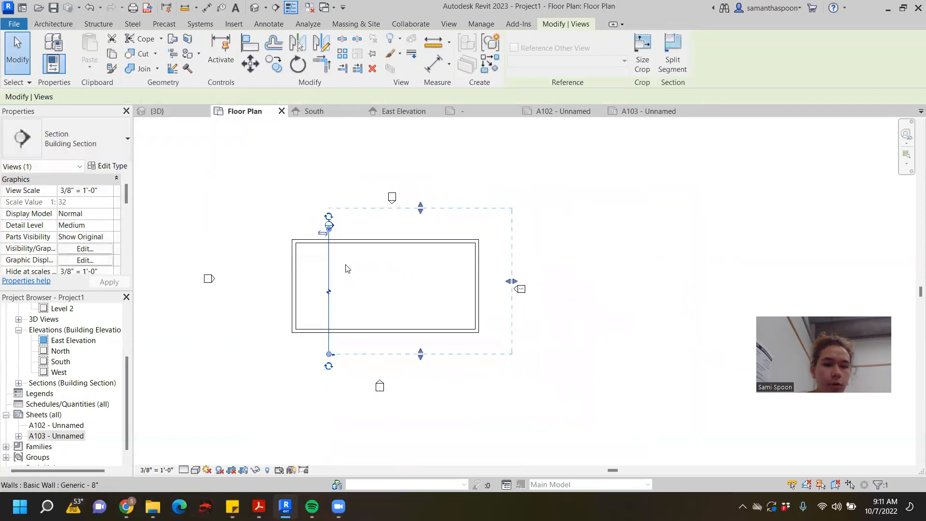
scroll(337, 354, up, 2)
mouse_move(321, 354)
mouse_down()
mouse_move(320, 326)
mouse_move(320, 340)
mouse_up()
scroll(319, 338, down, 2)
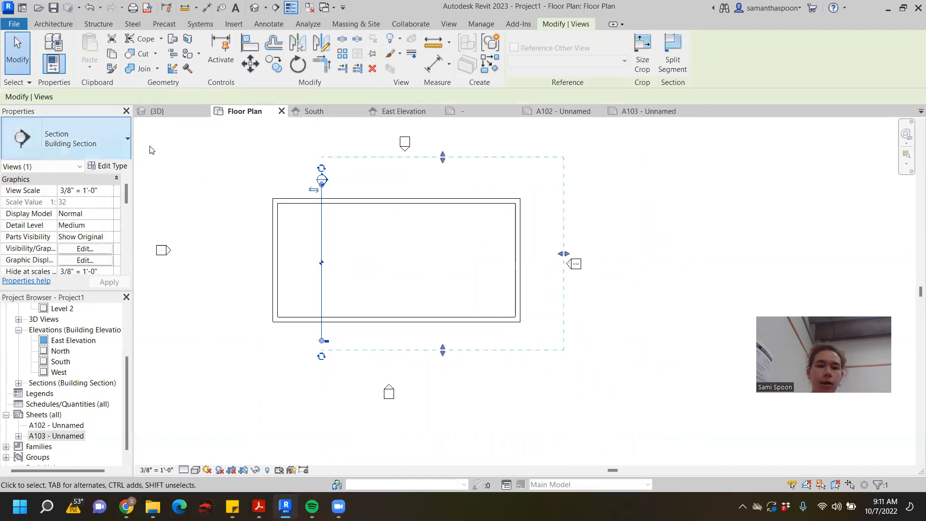
- Open the Section 1 view from its marker and widen its crop region past the high end of the roof
scroll(337, 179, up, 4)
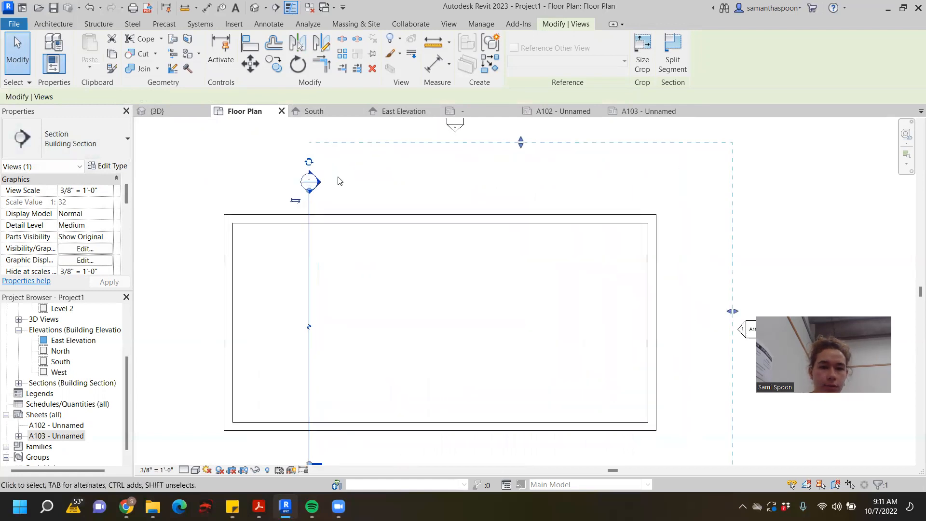
click(397, 169)
double_click(306, 187)
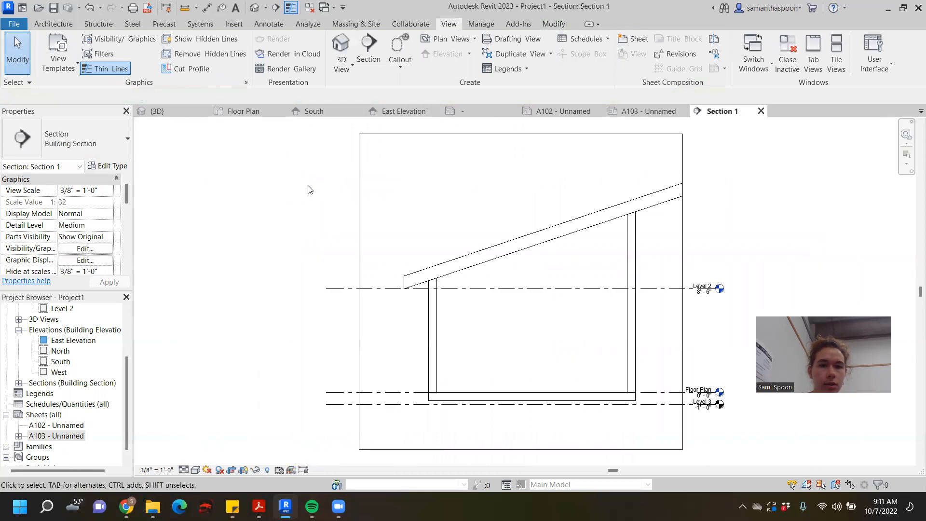
scroll(307, 189, down, 2)
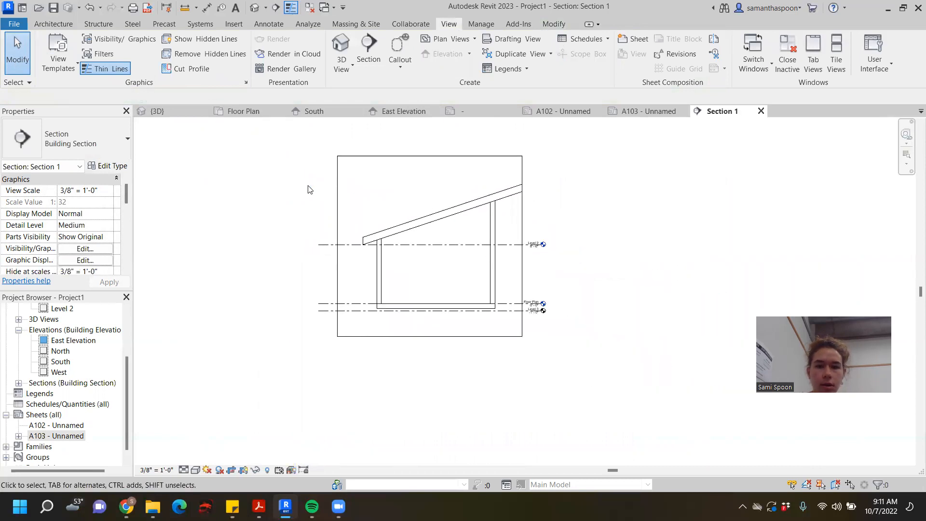
click(415, 156)
drag(521, 245, 546, 244)
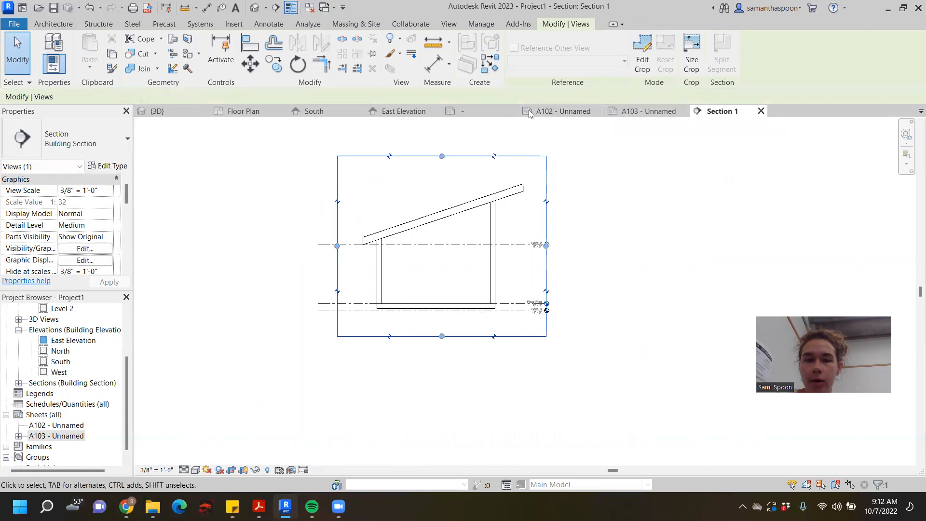
- In the Floor Plan, pull the section's far clip boundary back to just inside the building's right end wall, and review the Section 1 view
click(662, 112)
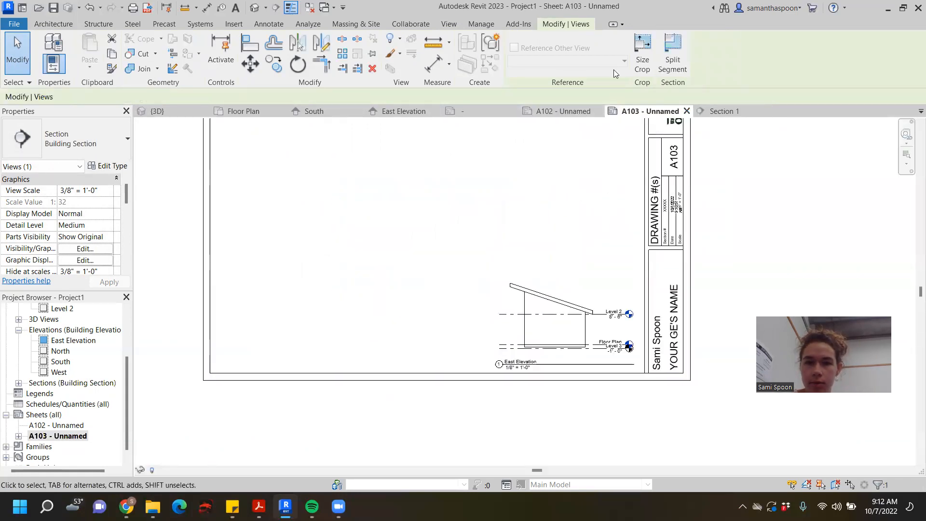
click(236, 114)
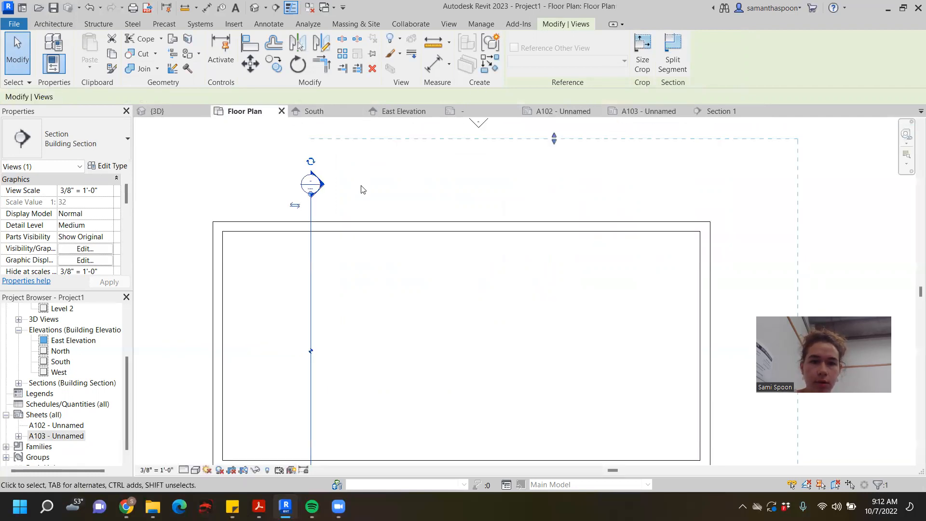
scroll(364, 191, down, 2)
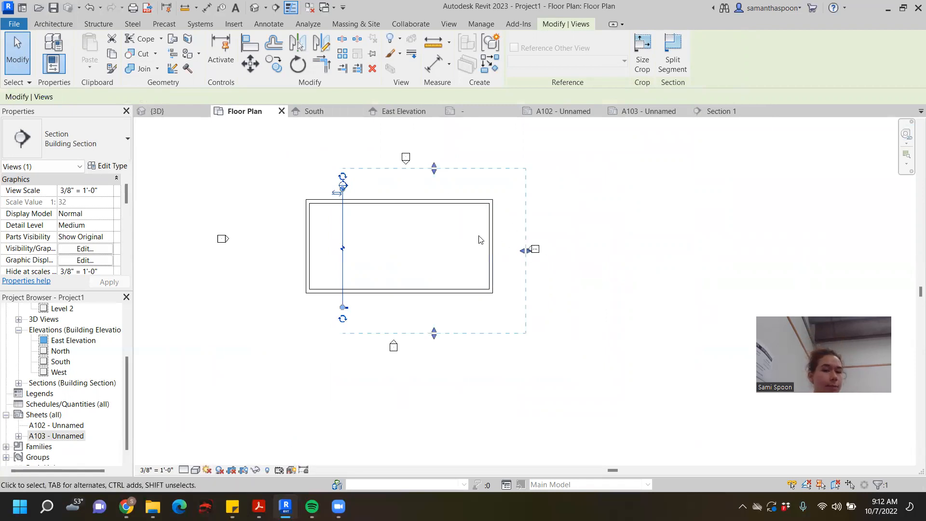
drag(527, 248, 455, 250)
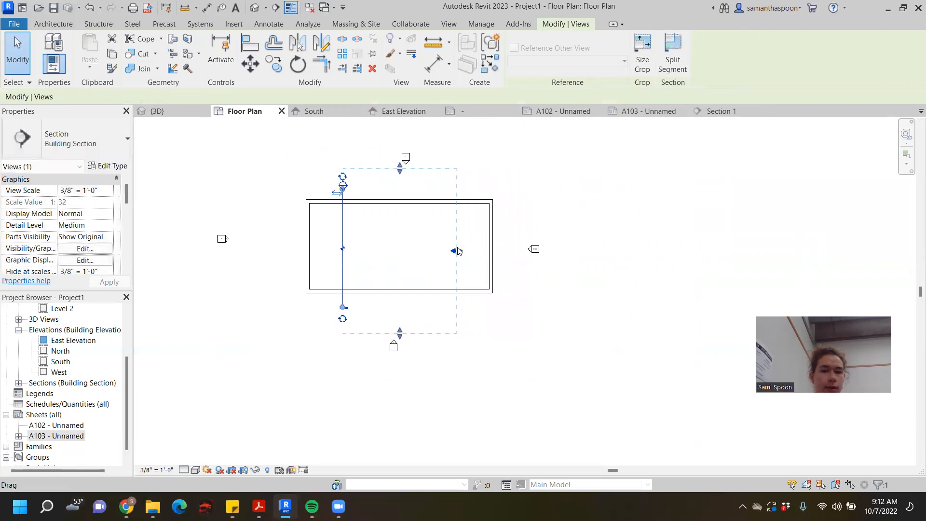
click(608, 163)
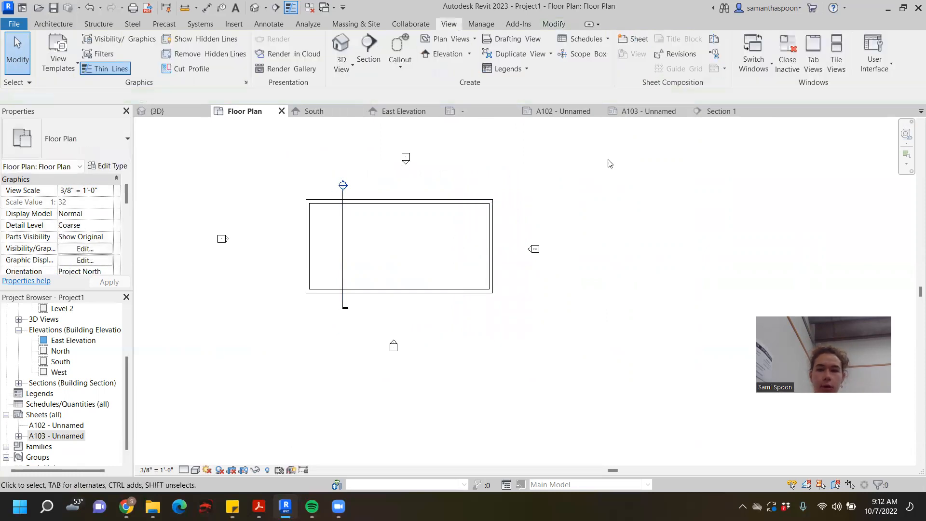
click(721, 110)
scroll(449, 277, up, 2)
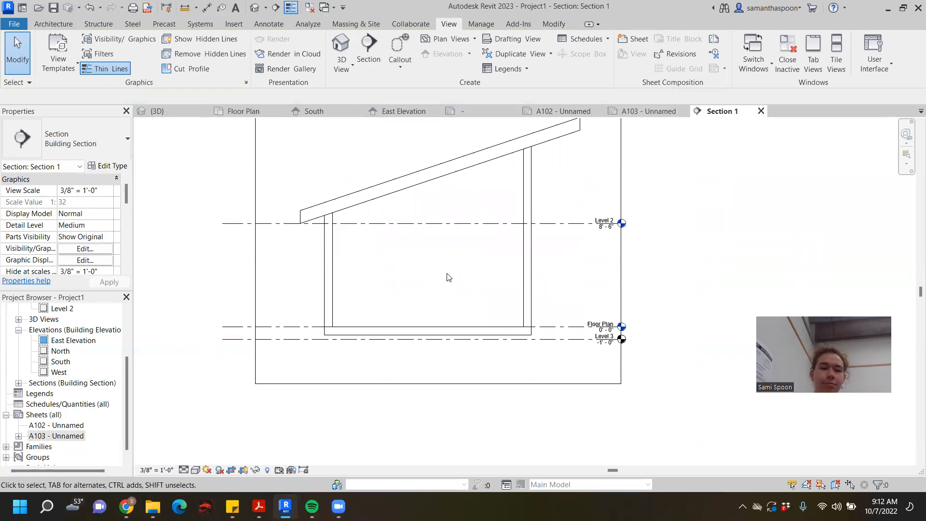
scroll(591, 168, down, 2)
middle_drag(594, 176, 583, 232)
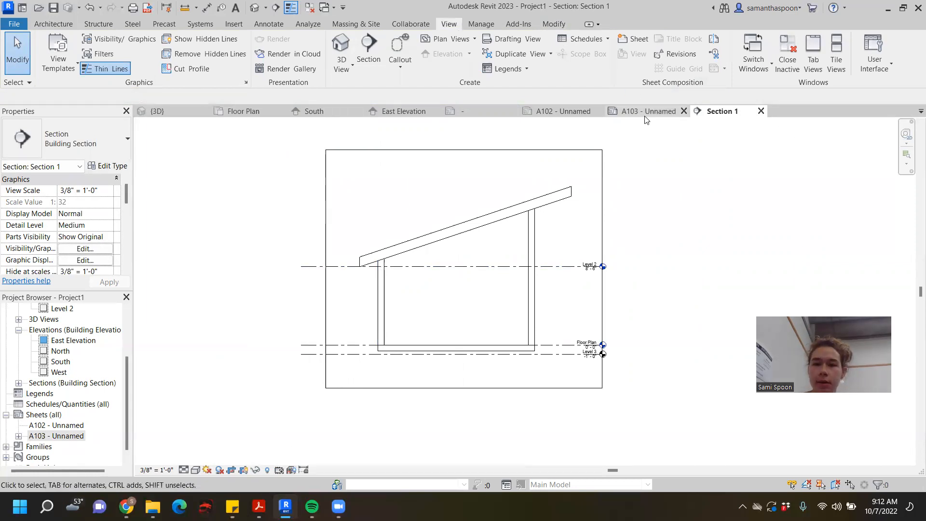
- In the Floor Plan, add a rectangular callout around the building's lower-right wall corner and keep its boundary as drawn
click(244, 111)
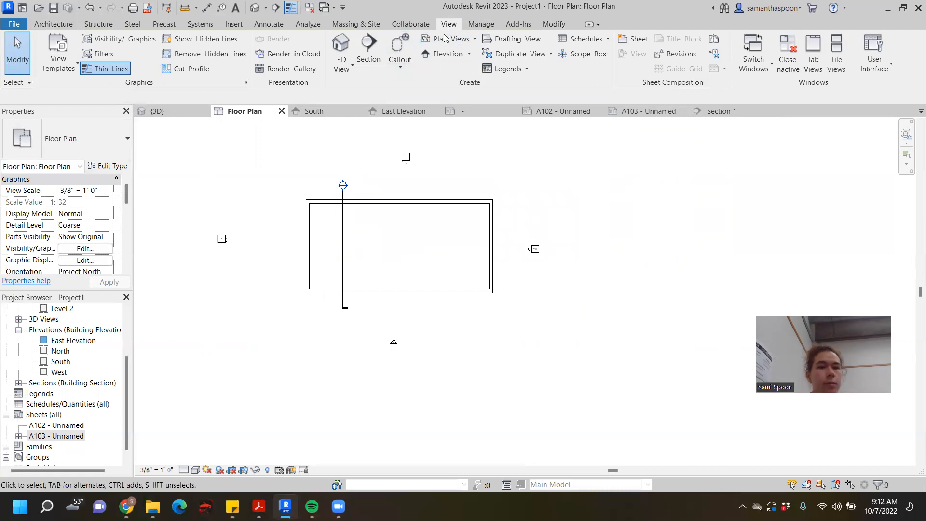
click(400, 43)
scroll(464, 319, up, 3)
click(496, 252)
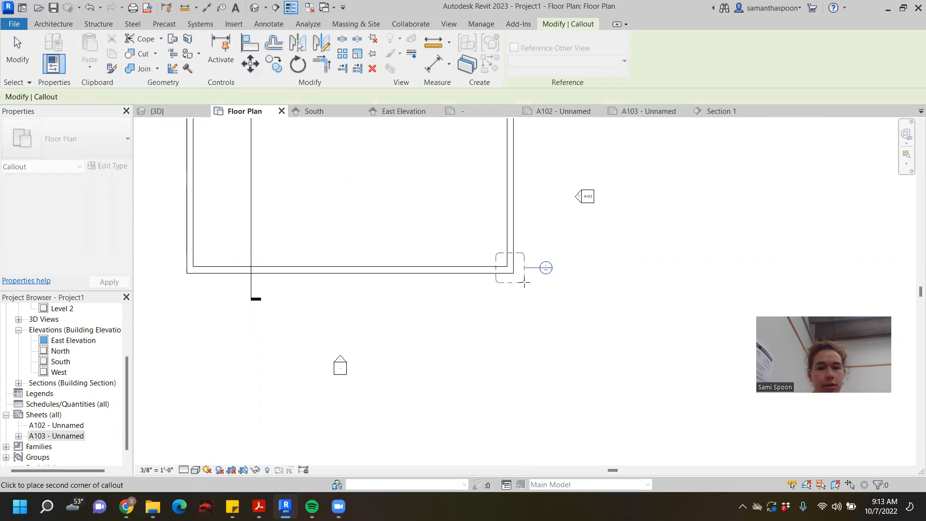
click(525, 283)
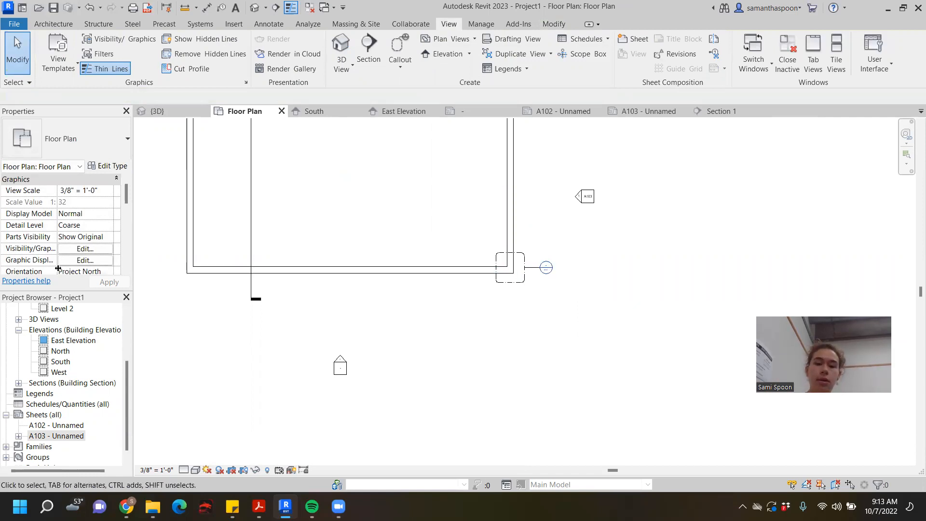
double_click(525, 281)
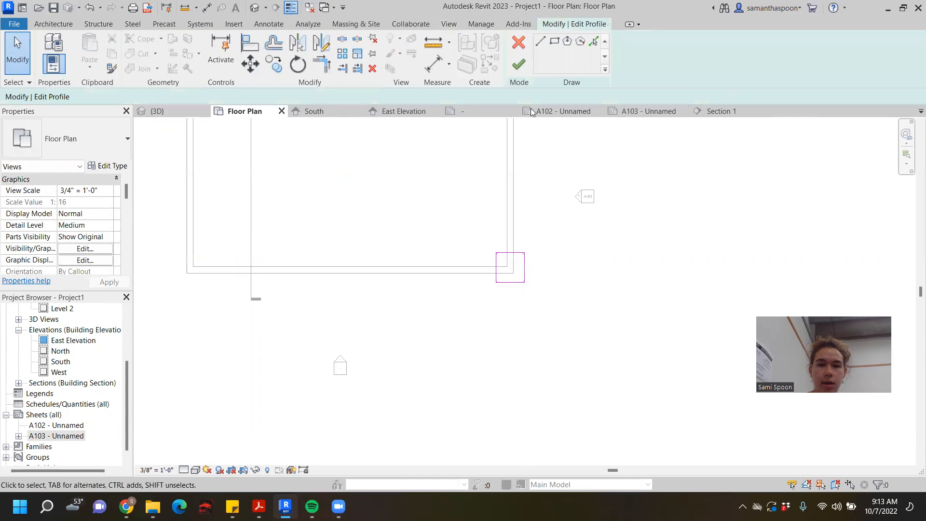
click(519, 64)
- Open the callout's view from its marker to inspect the enlarged wall corner, and return to the Section 1 view
double_click(546, 271)
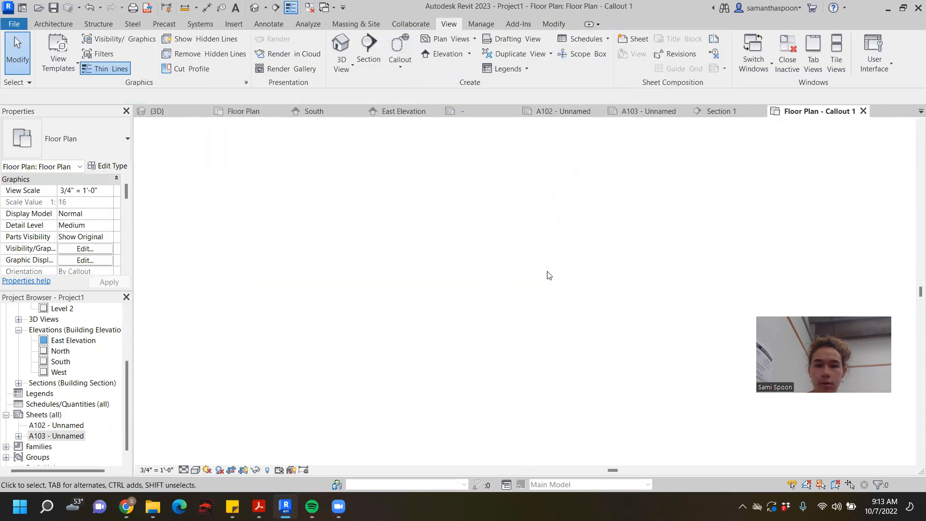
scroll(596, 272, down, 3)
middle_drag(604, 274, 428, 297)
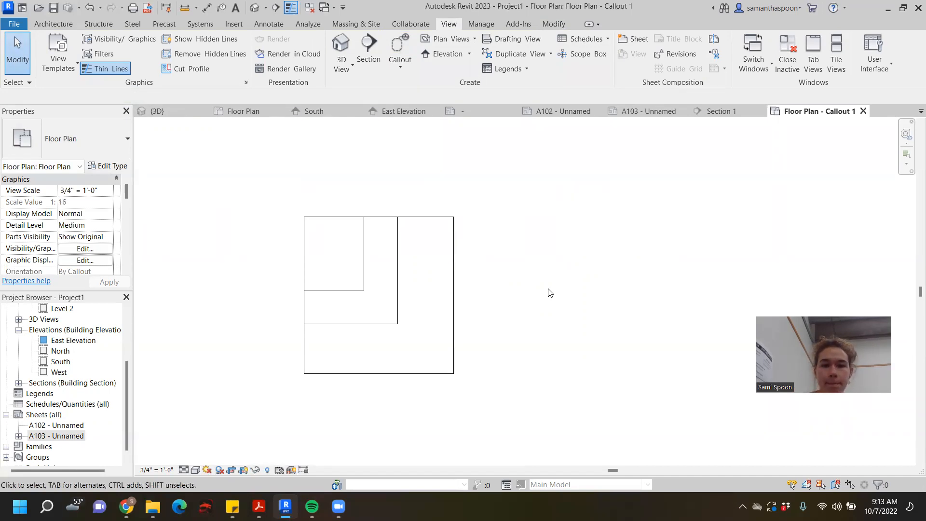
click(722, 111)
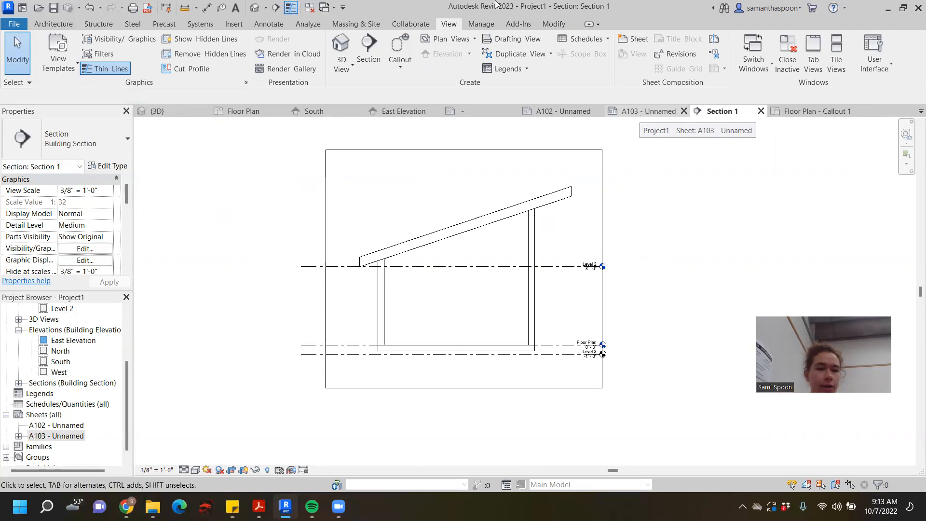
scroll(653, 205, down, 2)
middle_drag(651, 206, 611, 229)
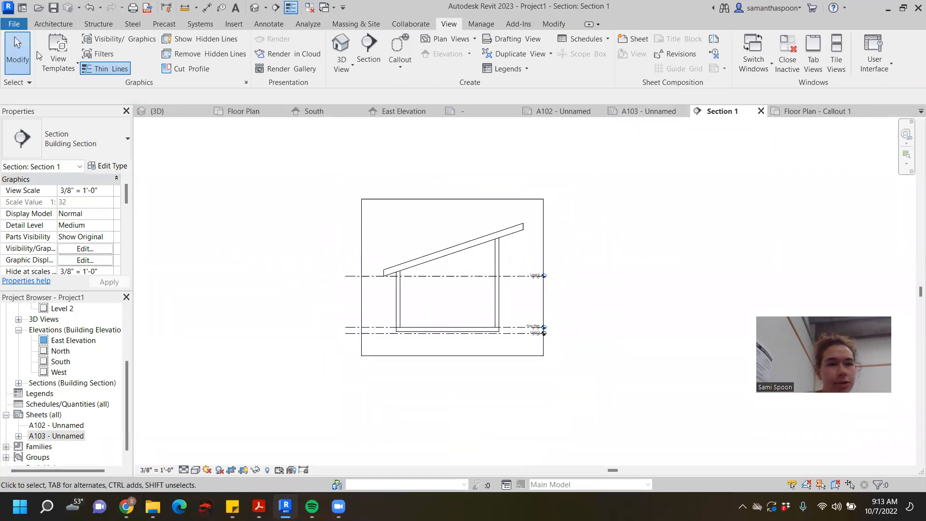
- Browse the loaded component types from desks and trees to window trim, and dismiss the attempted desk placement in Section 1
click(57, 25)
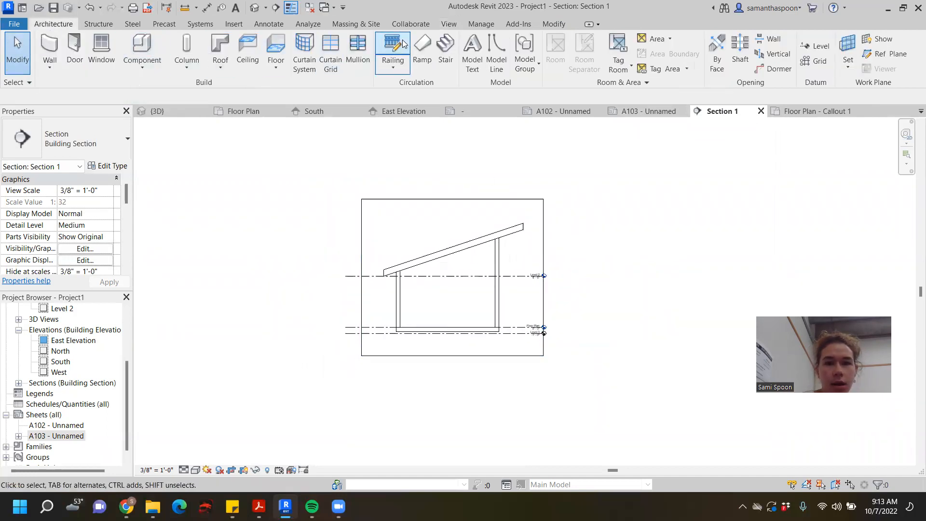
click(158, 46)
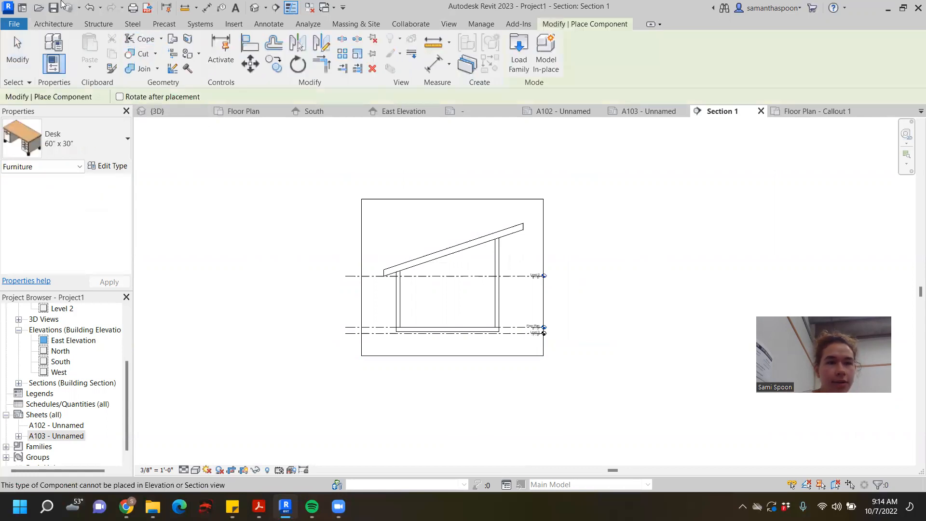
click(53, 24)
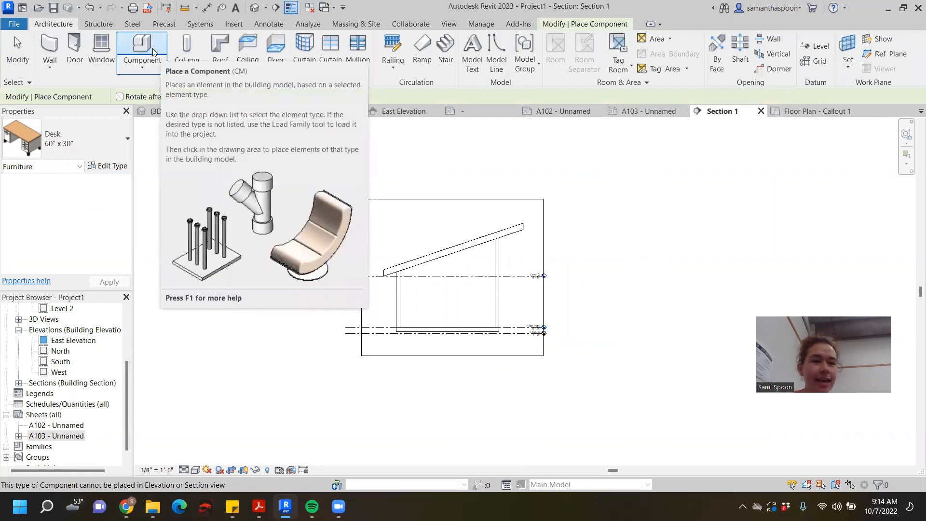
click(127, 140)
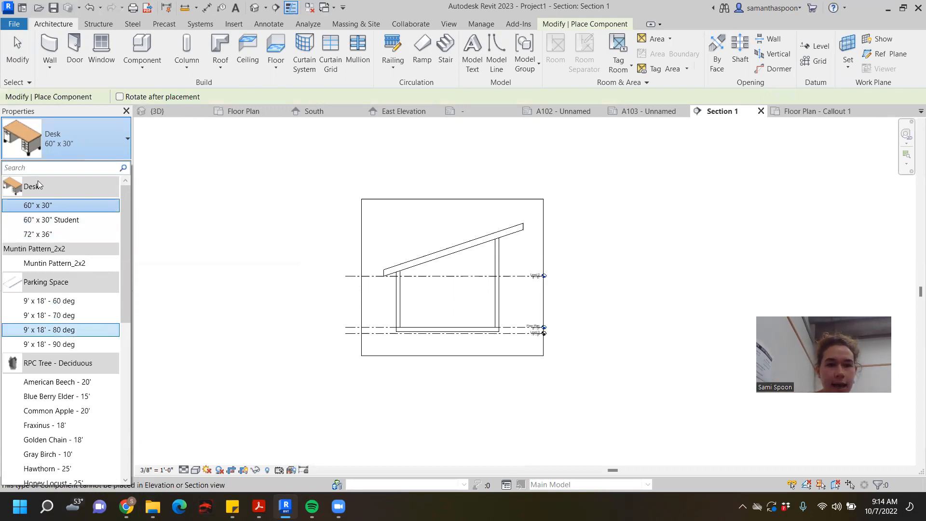
scroll(95, 260, down, 2)
scroll(94, 261, down, 5)
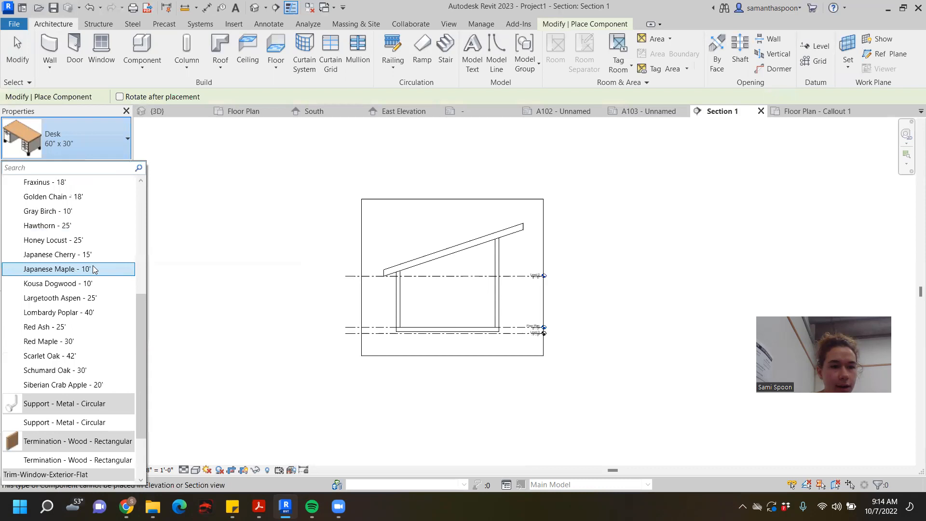
scroll(92, 324, up, 1)
scroll(91, 347, down, 1)
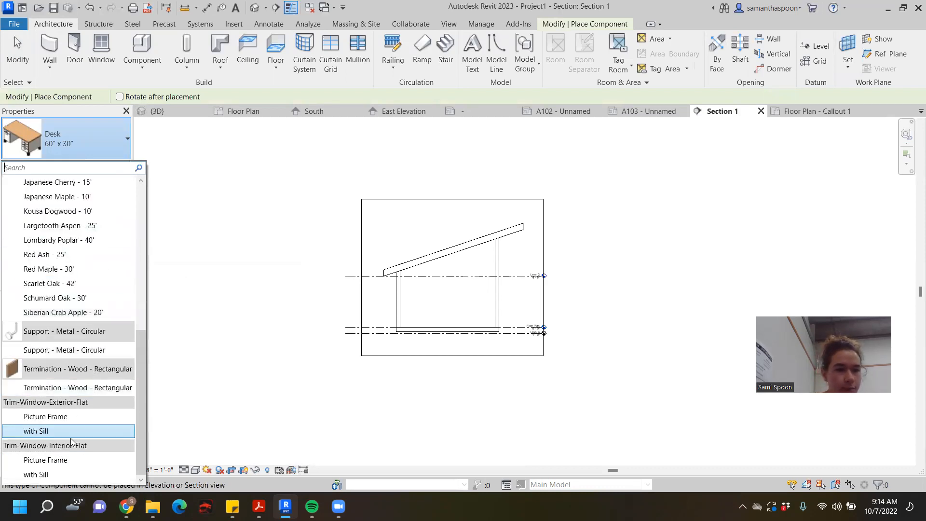
scroll(96, 290, up, 7)
click(399, 138)
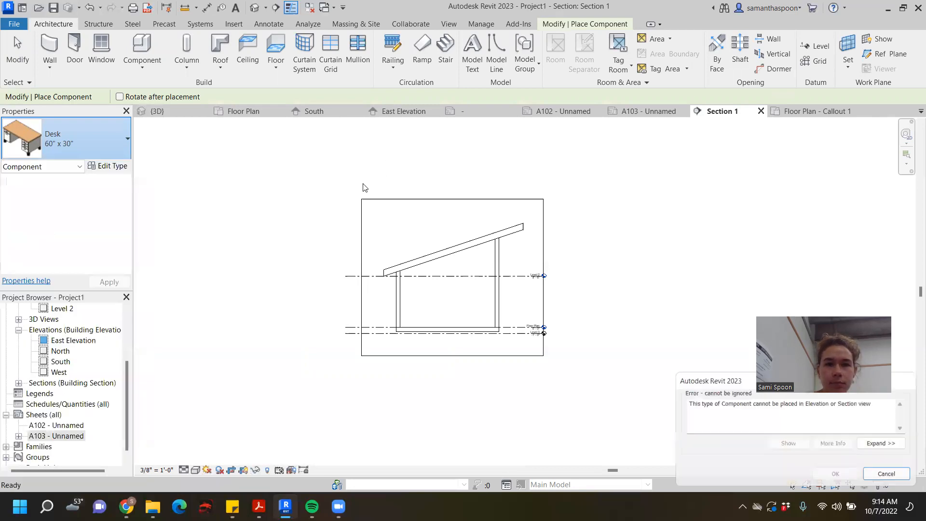
click(882, 476)
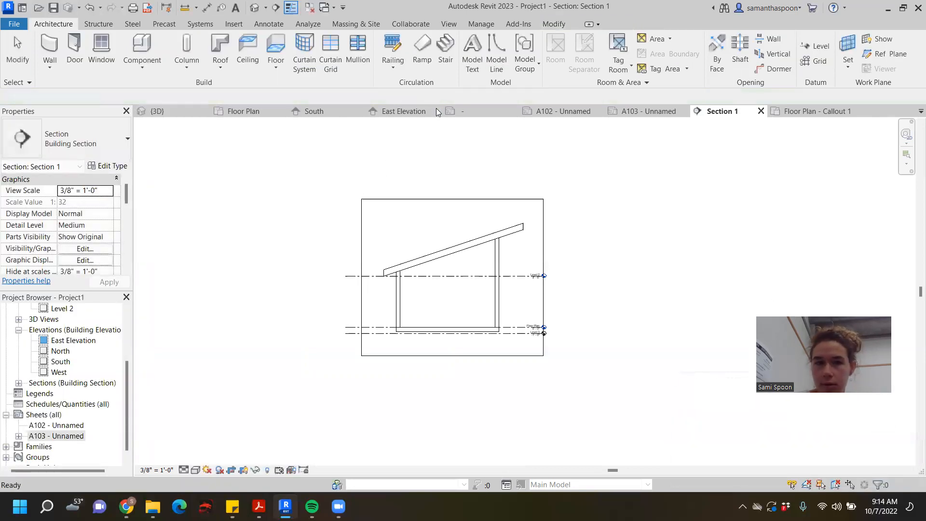
- Start the Door tool and review the available Single-Flush door sizes without choosing another
click(74, 47)
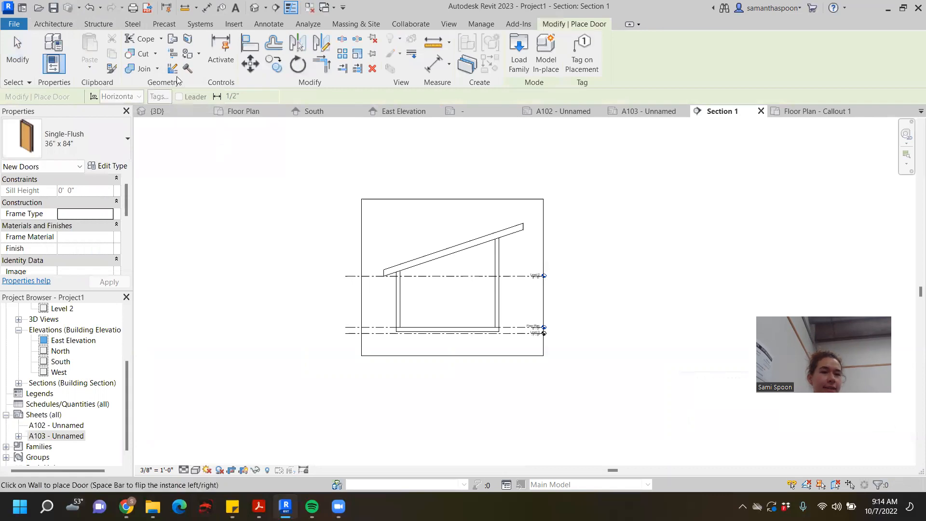
click(115, 135)
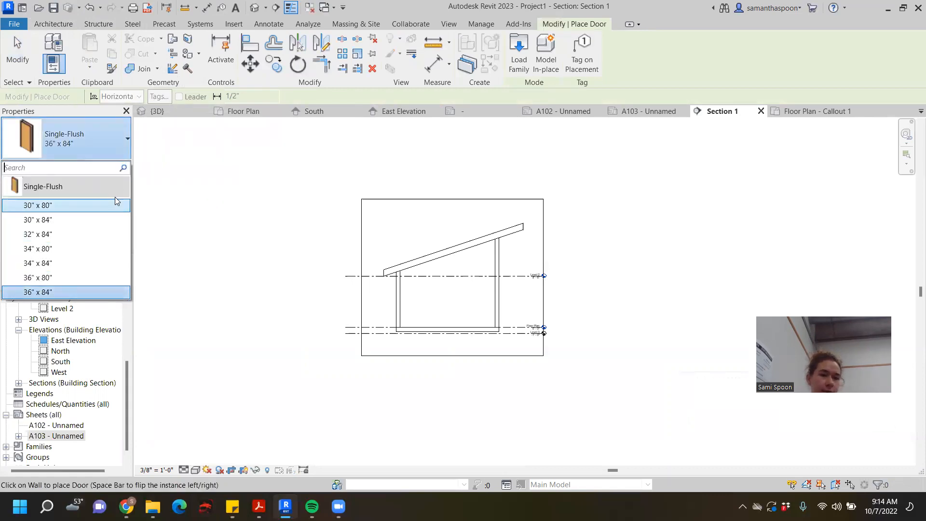
click(254, 162)
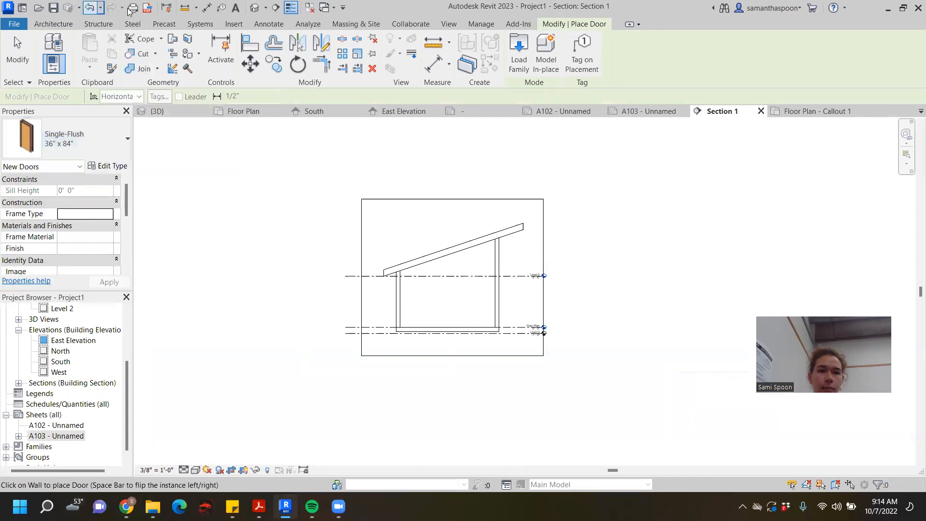
- Start the Window tool and review the available Fixed, Casement-Double and Double-Hung window sizes
click(54, 24)
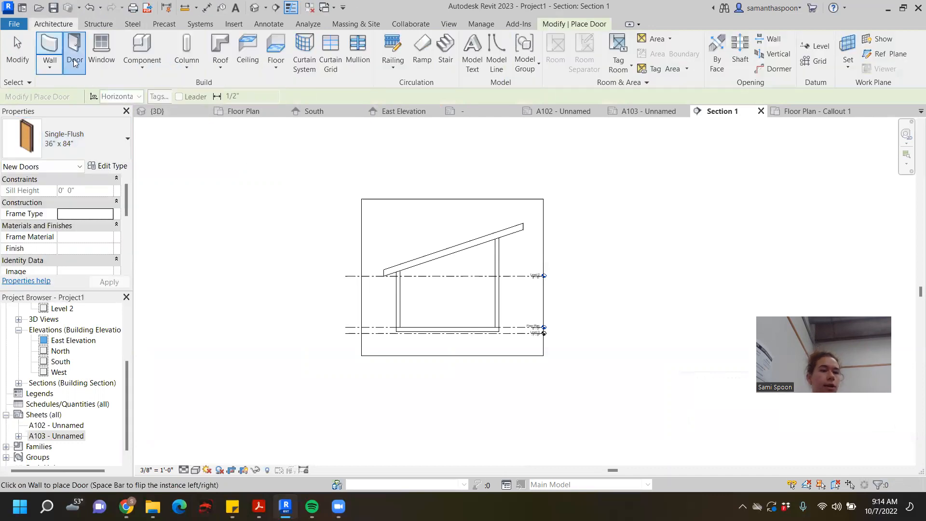
click(102, 48)
click(92, 143)
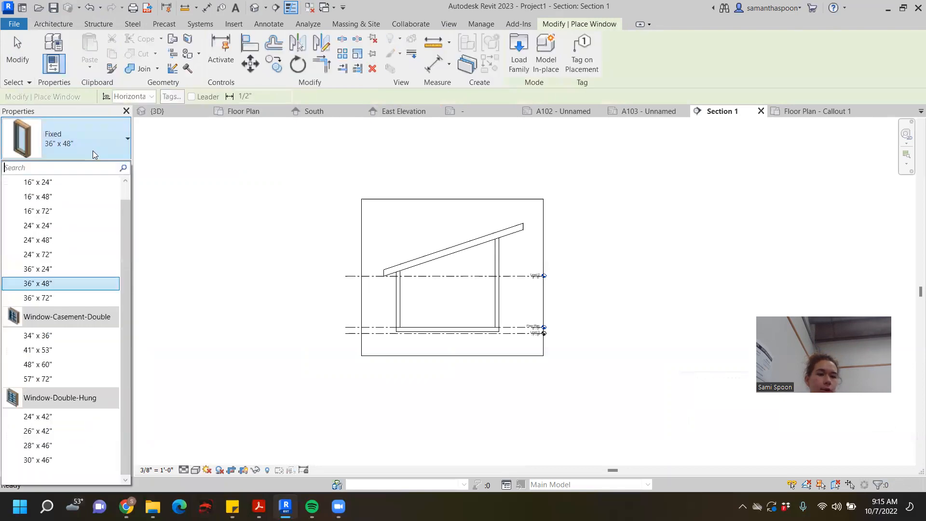
scroll(82, 342, up, 2)
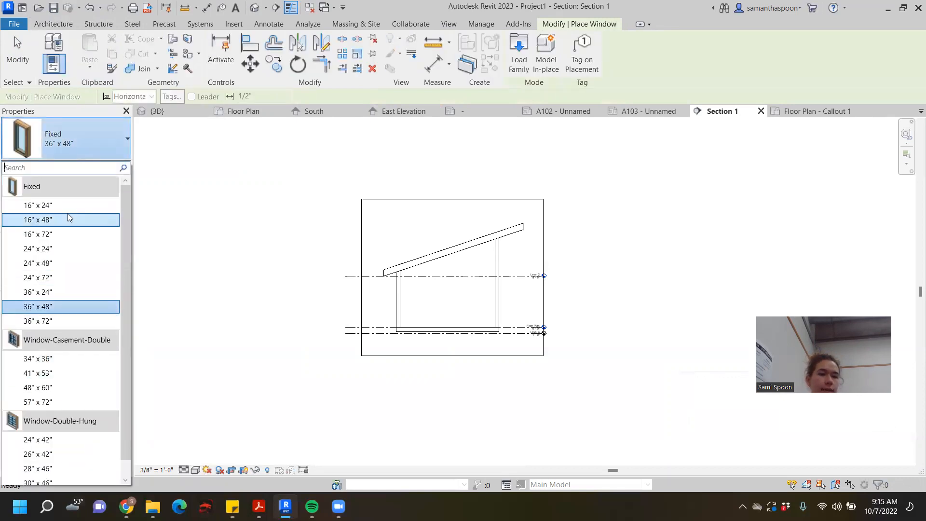
click(53, 24)
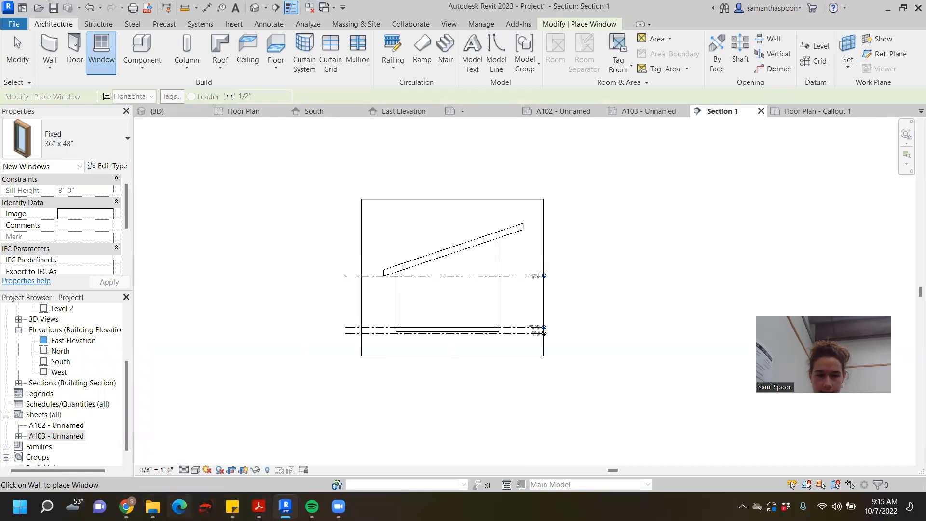
- Switch to the Canvas course files in Chrome, close the titleblock preview and browse the Windows & Doors folder under Revit Families
click(127, 506)
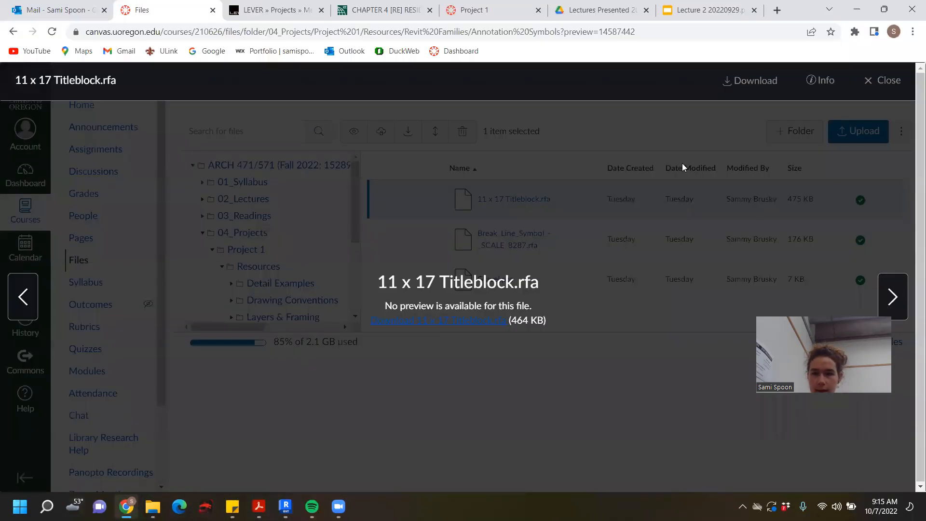
click(880, 82)
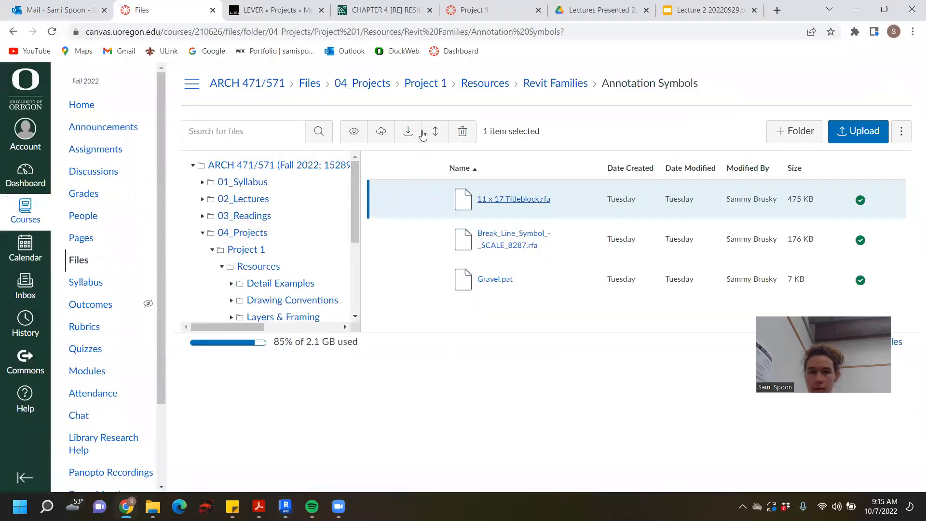
click(559, 86)
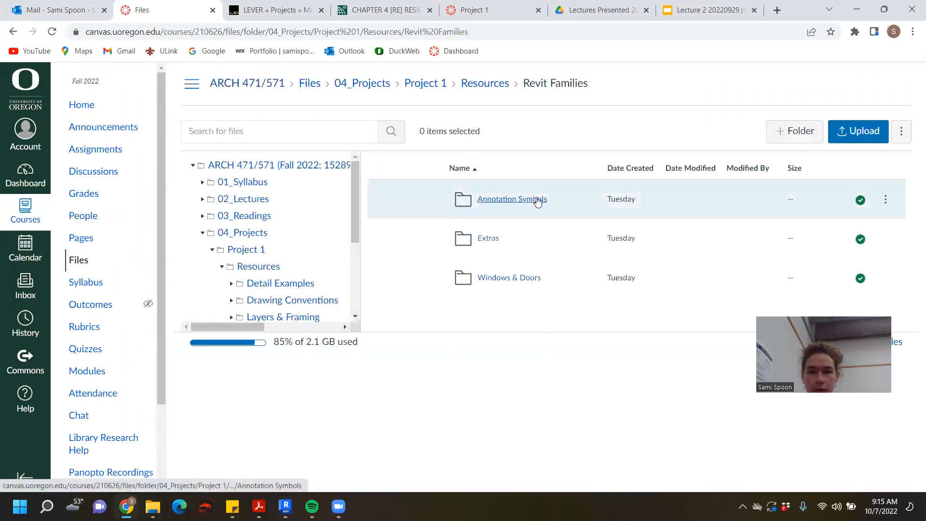
click(506, 281)
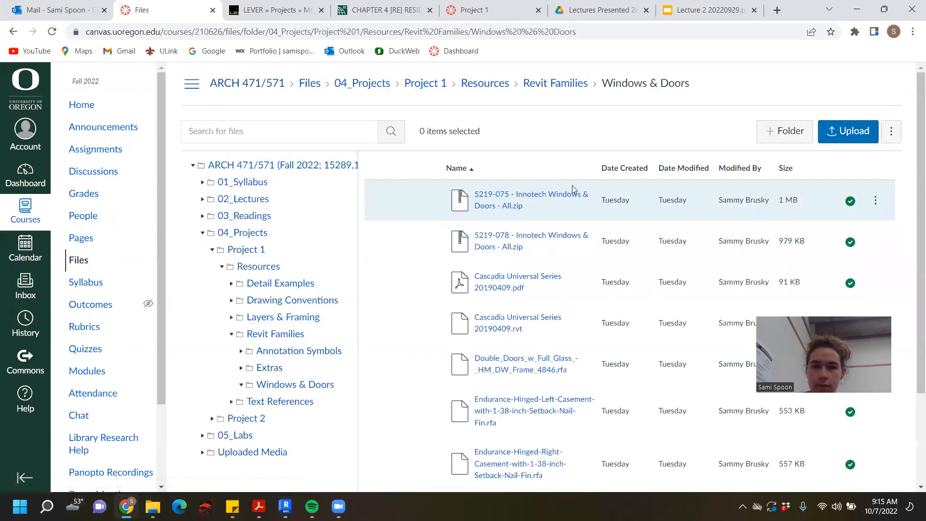
click(554, 216)
scroll(574, 207, down, 1)
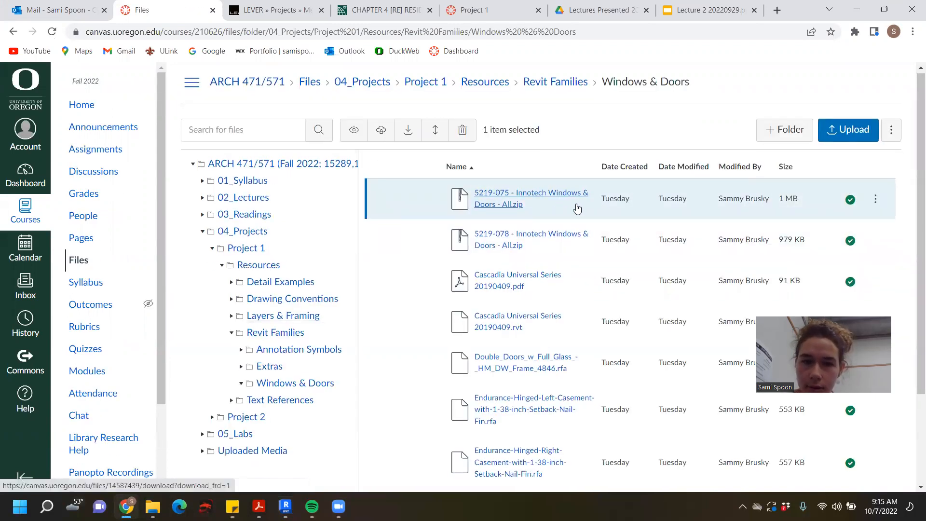
- Look through the Windows & Doors files and download 5219-075 - Innotech Windows & Doors - All.zip
scroll(575, 179, down, 1)
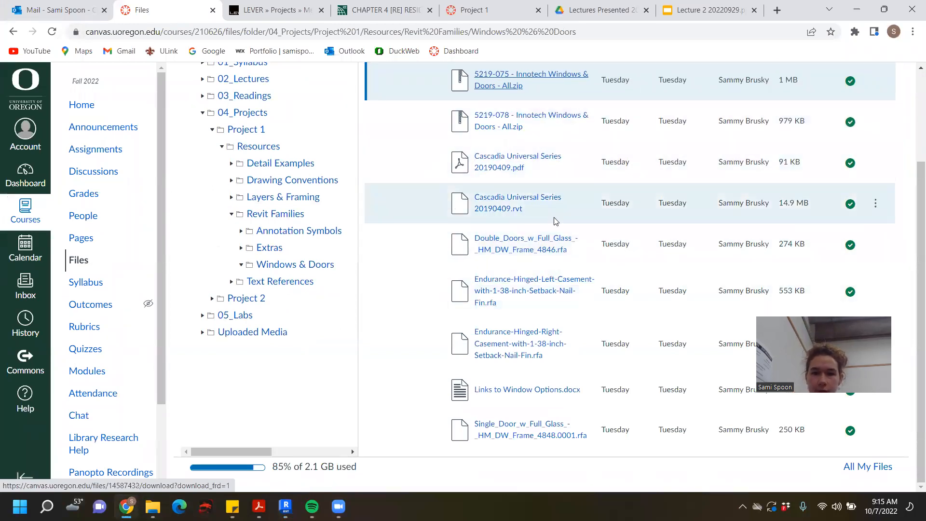
scroll(572, 115, up, 1)
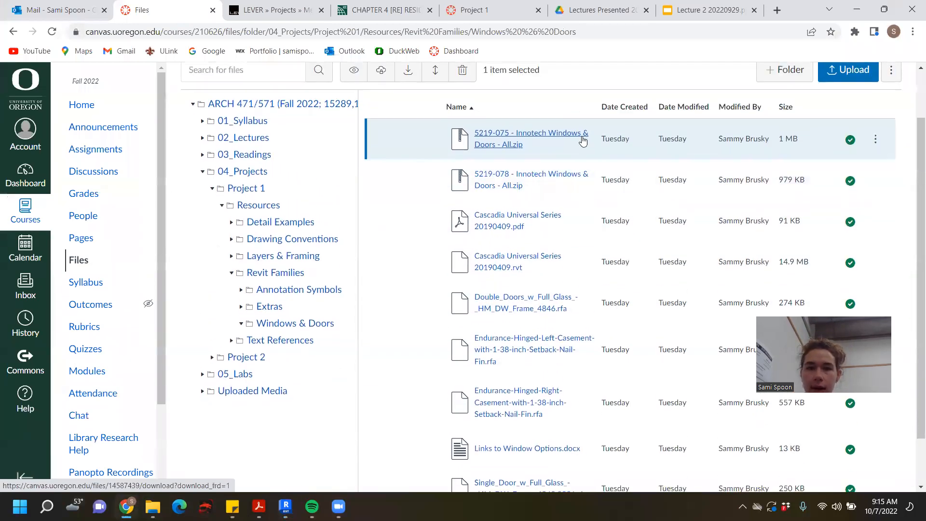
scroll(585, 157, down, 1)
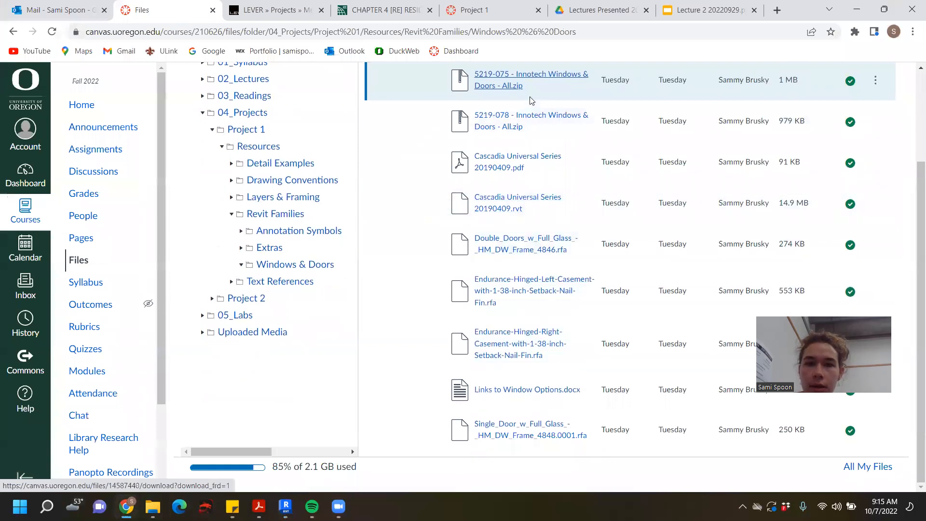
click(564, 75)
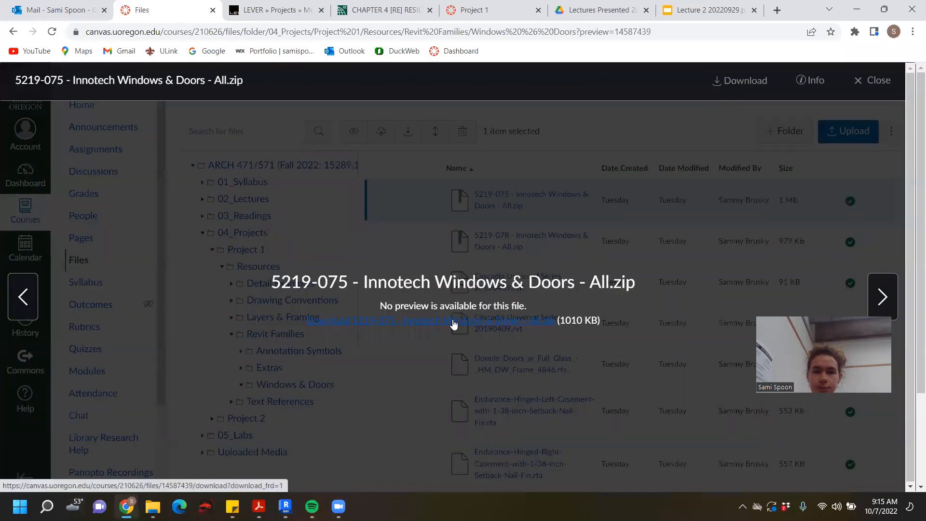
click(454, 322)
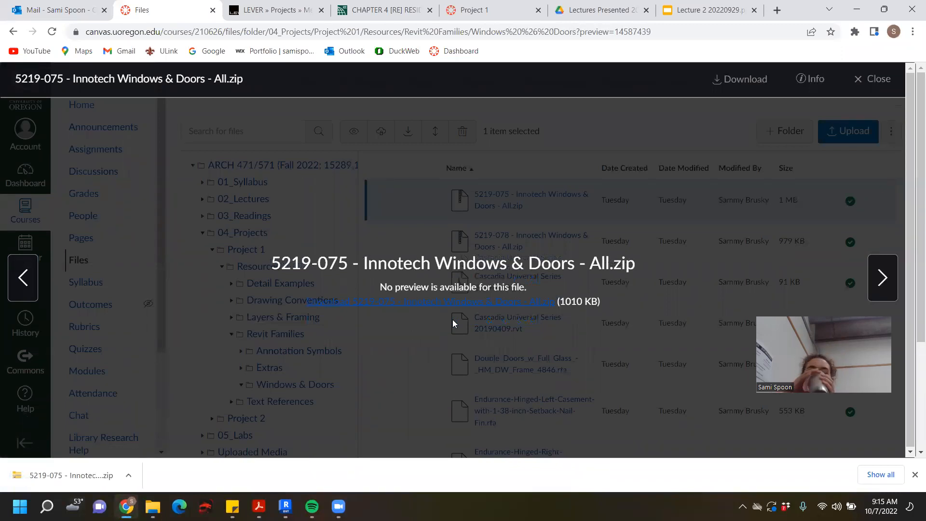
- Open the window family from the 5219-075 folder of the downloaded zip in Revit and upgrade the model to Revit 2023
click(89, 464)
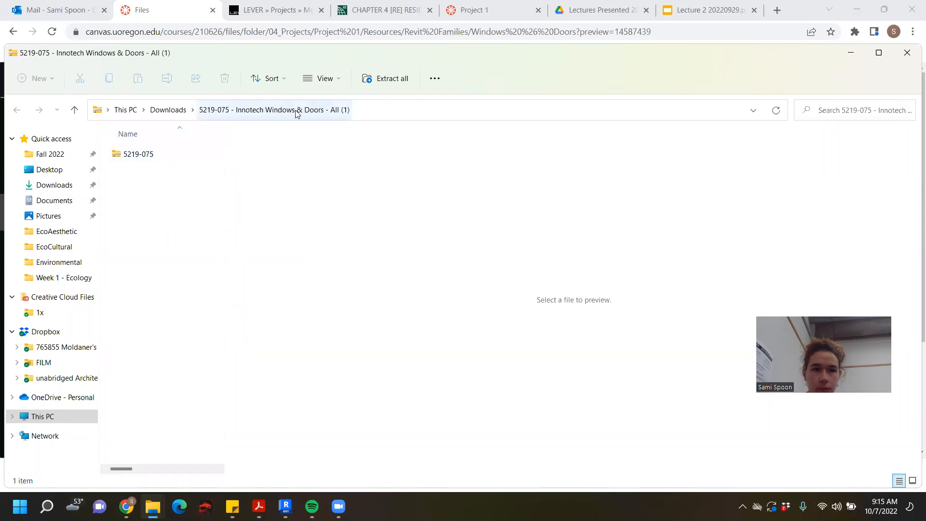
double_click(147, 154)
double_click(152, 156)
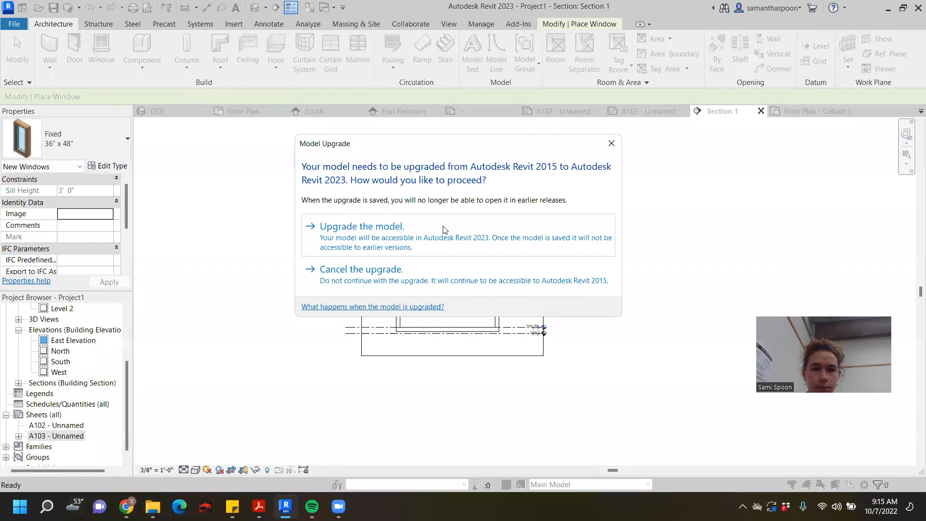
click(396, 234)
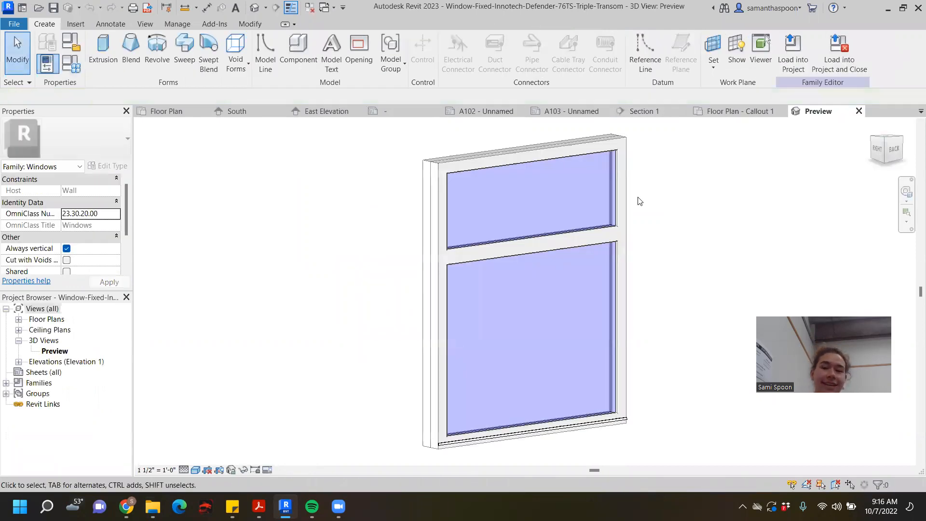
- Inspect the Innotech Defender 76TS triple-transom window in 3D and load the family into Project1
scroll(637, 198, down, 3)
middle_drag(755, 242, 608, 259)
scroll(532, 239, down, 3)
scroll(536, 261, up, 1)
scroll(551, 249, up, 1)
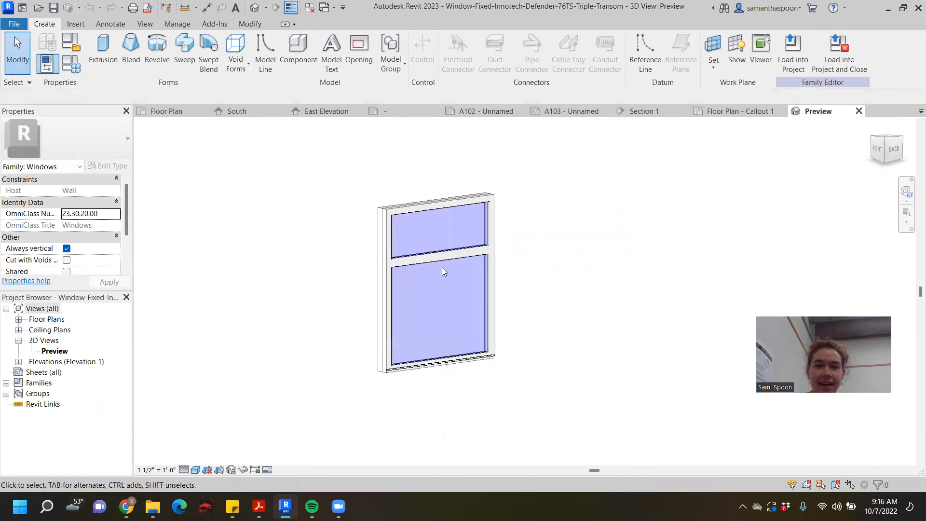
click(788, 48)
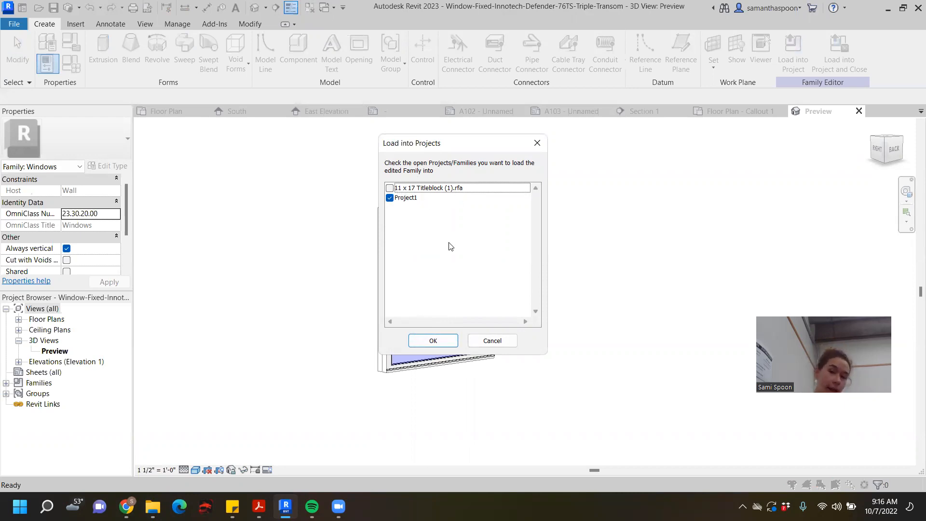
click(426, 340)
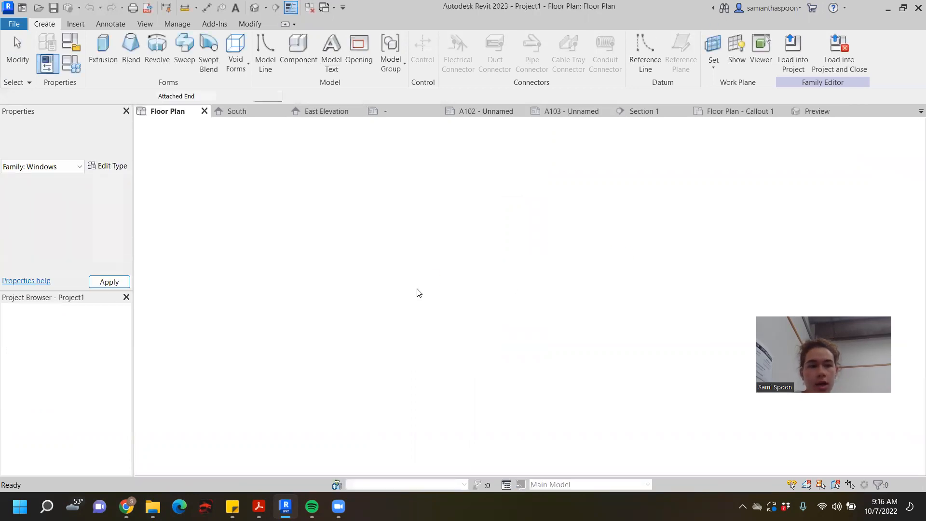
- Place the Innotech fixed window in the floor plan's south wall about 6' 6" from the east wall, and end window placement
scroll(443, 271, down, 2)
middle_drag(444, 274, 528, 292)
scroll(529, 291, up, 5)
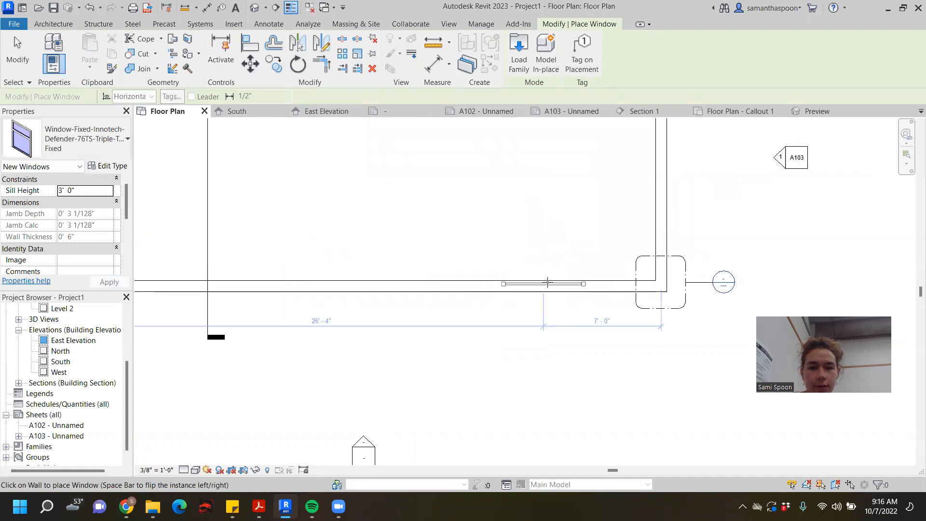
click(550, 284)
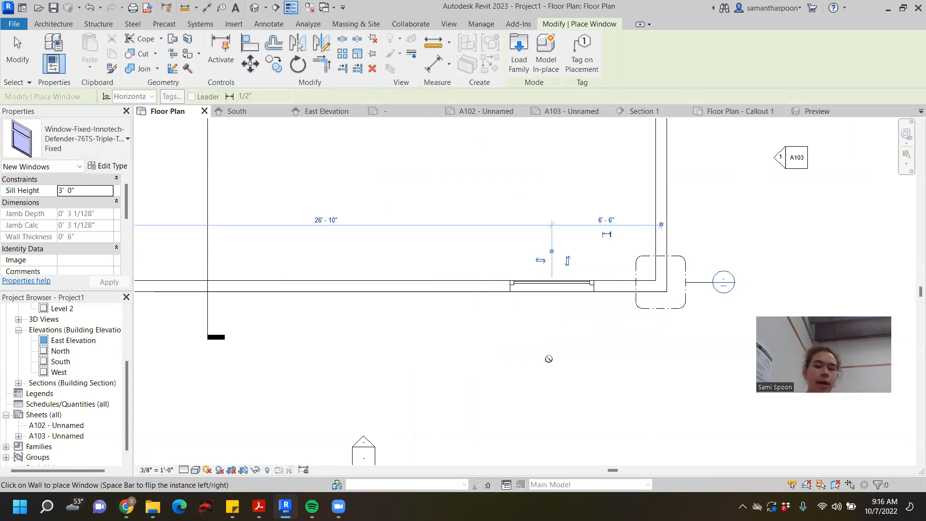
scroll(622, 339, down, 2)
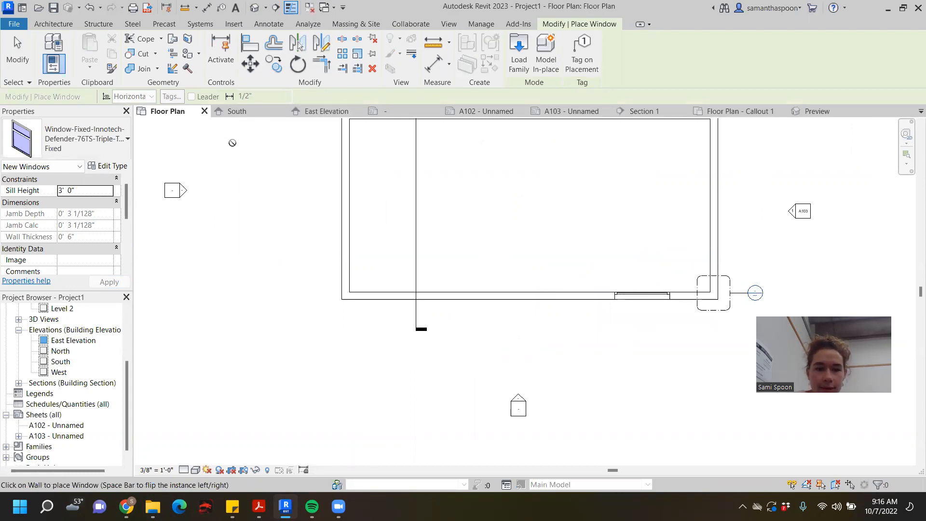
scroll(578, 347, down, 3)
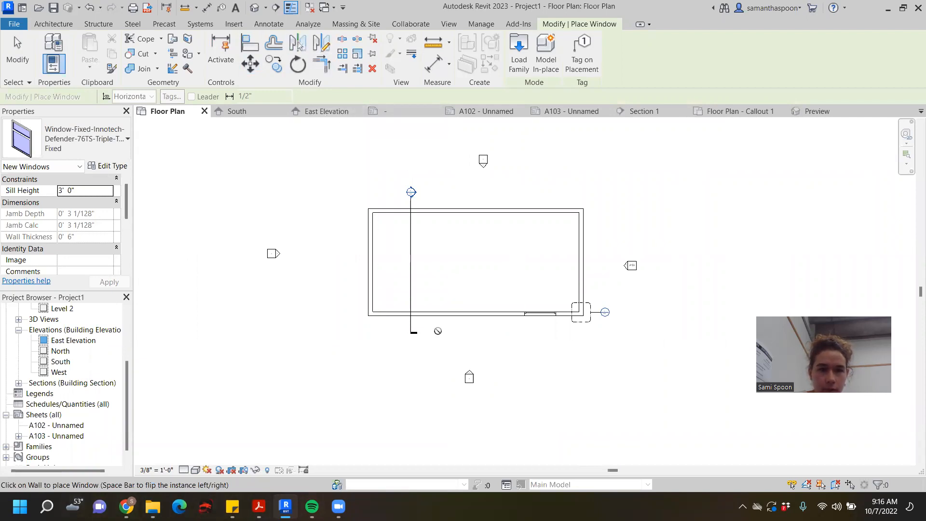
key(Escape)
key(Escape)
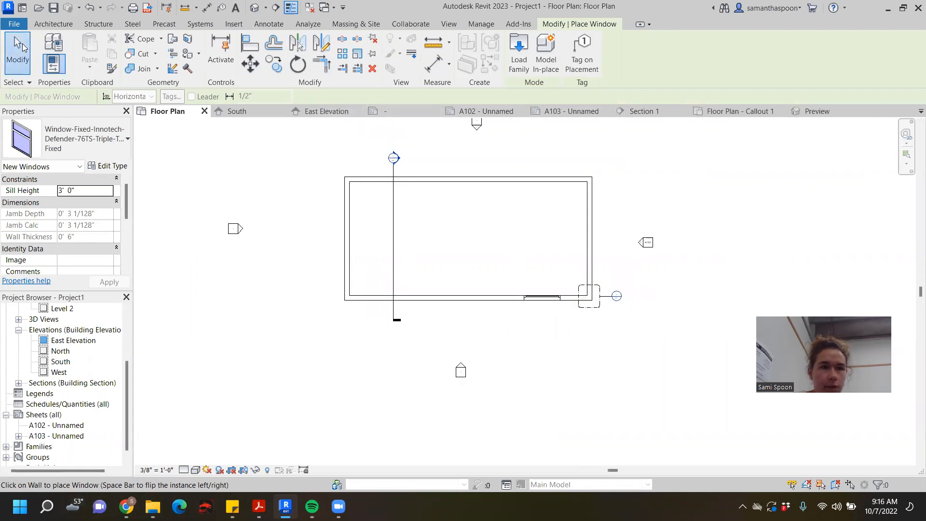
- Open the South elevation from its plan marker and examine how the placed window sits in the wall
scroll(469, 375, up, 2)
scroll(529, 339, down, 2)
scroll(476, 374, up, 1)
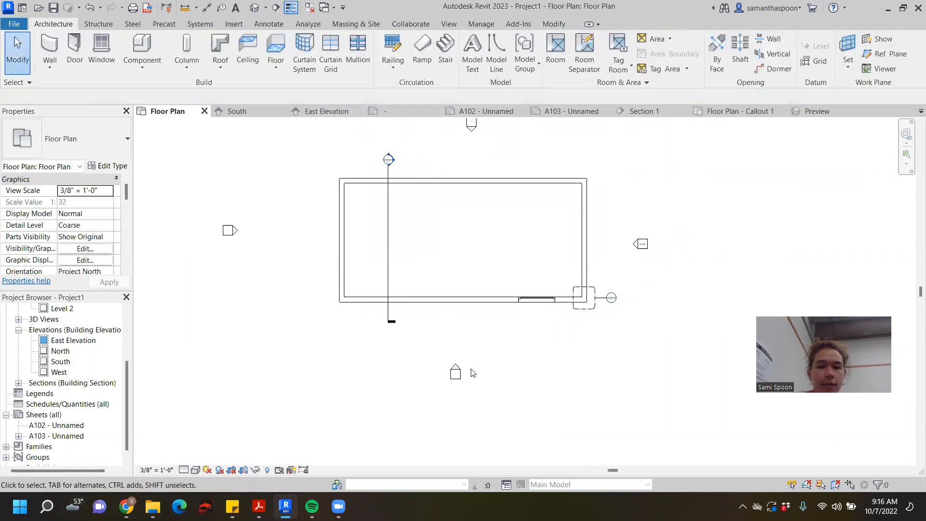
click(461, 373)
double_click(461, 373)
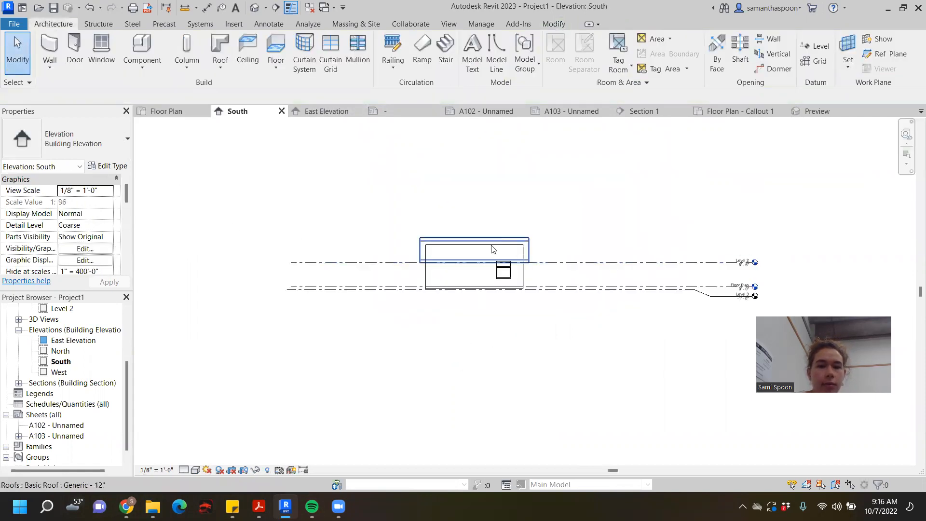
scroll(492, 248, up, 3)
middle_drag(521, 164, 637, 160)
click(552, 297)
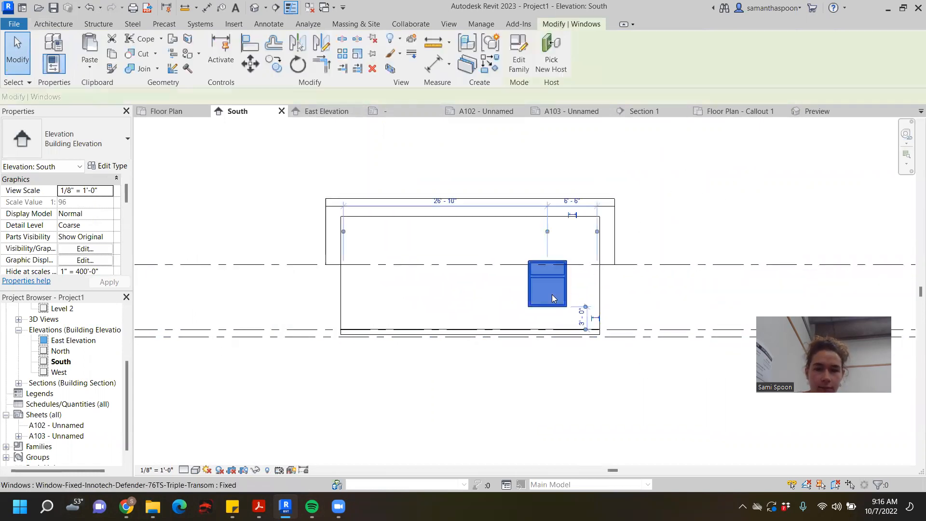
click(708, 279)
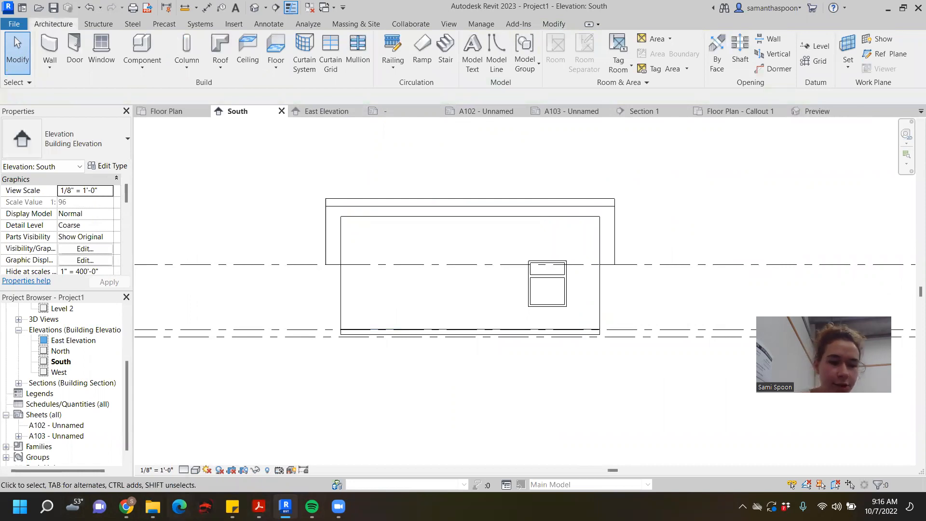
- Import Reference Photo (1) from the Downloads folder into the South elevation, placing it beside and partly over the building
mouse_move(153, 506)
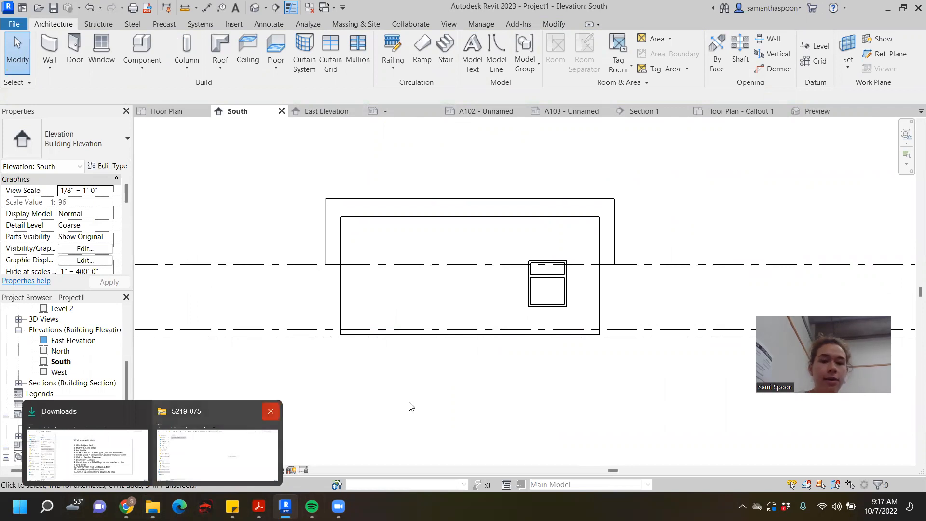
scroll(455, 294, down, 3)
middle_drag(475, 309, 565, 301)
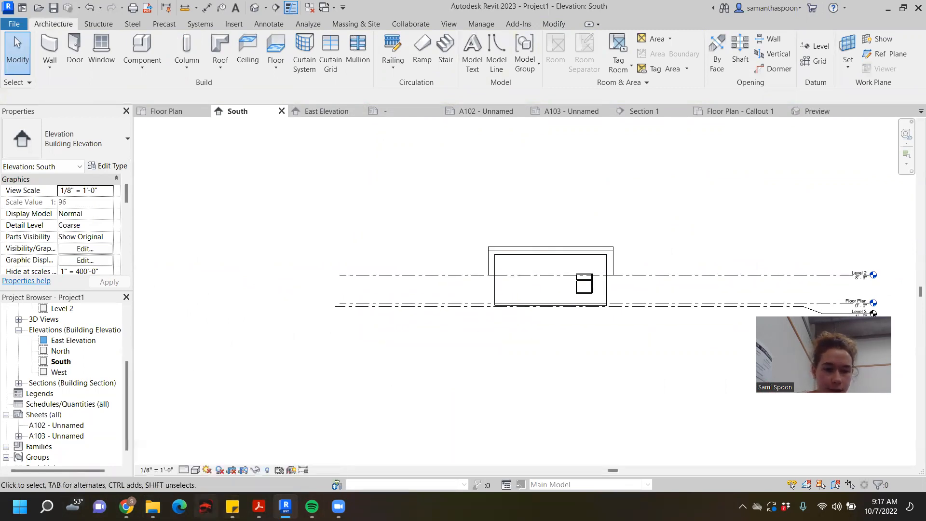
mouse_move(232, 506)
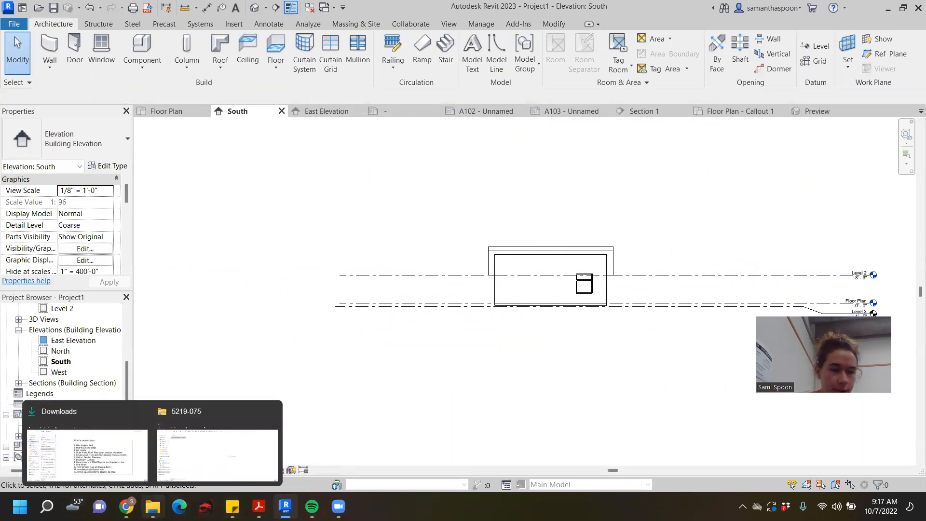
click(148, 462)
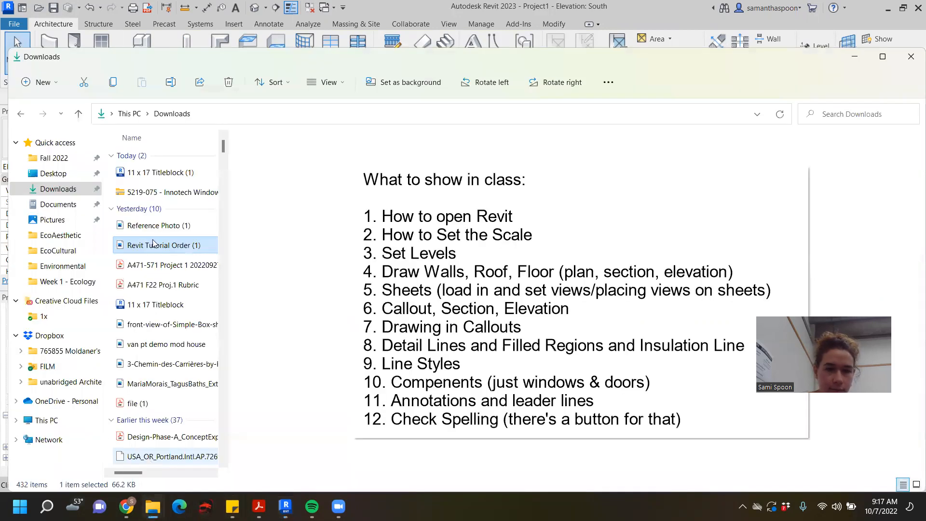
click(162, 226)
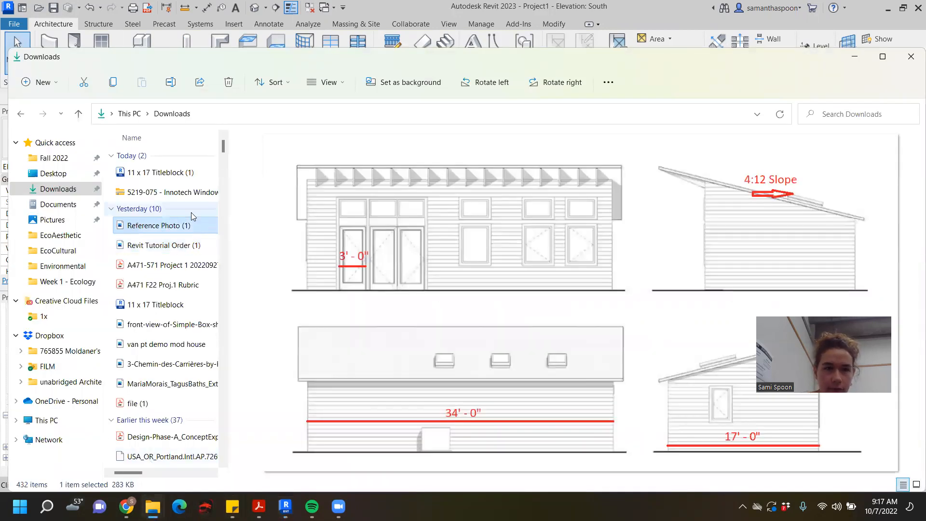
drag(289, 62, 755, 63)
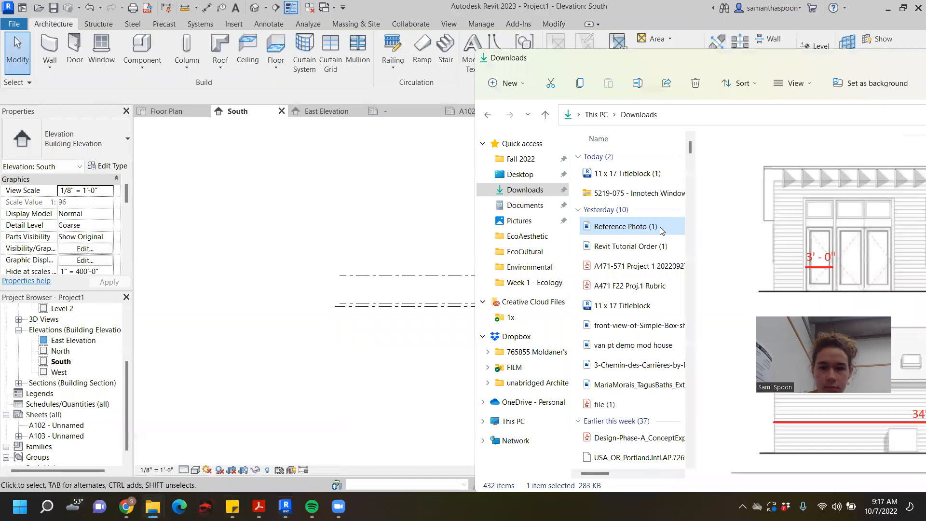
click(319, 257)
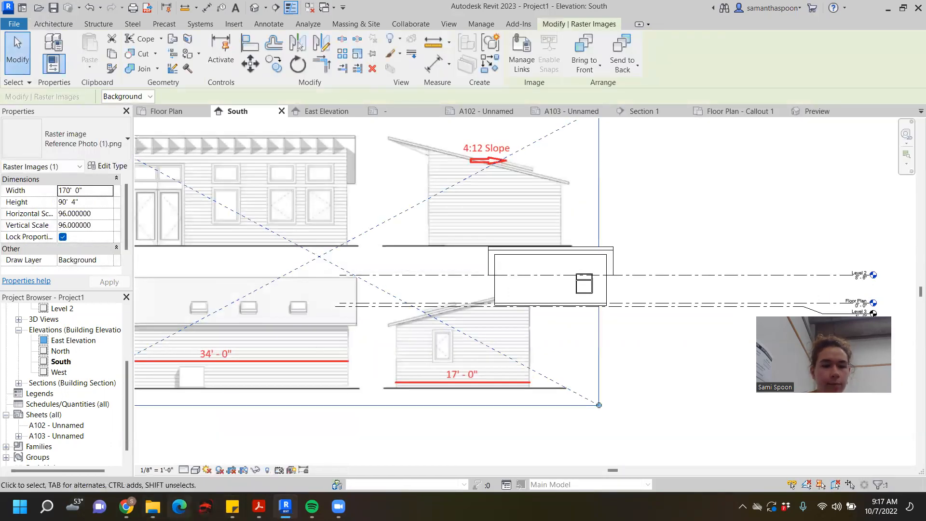
- Minimize the Downloads window, shrink the reference image to about 73' 8" wide and position it clear of the building, above and to its left
mouse_move(153, 506)
click(106, 458)
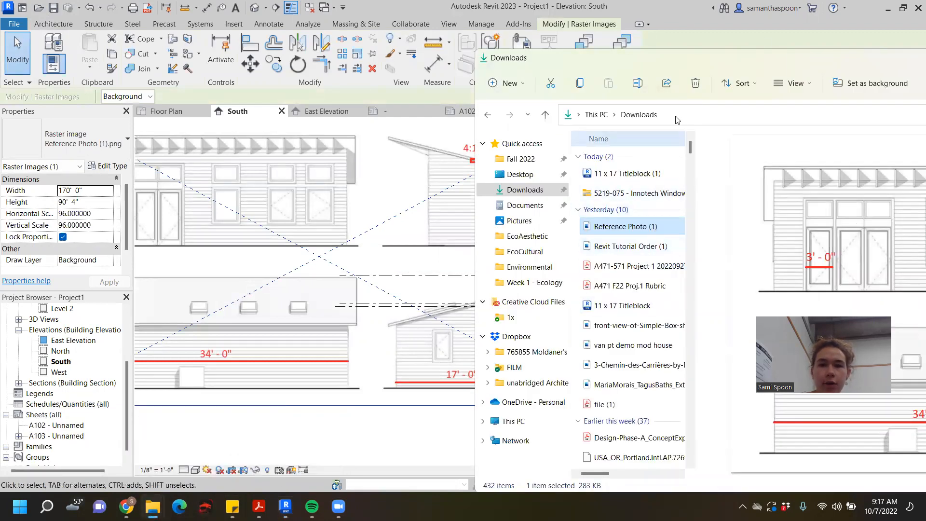
drag(669, 61, 204, 138)
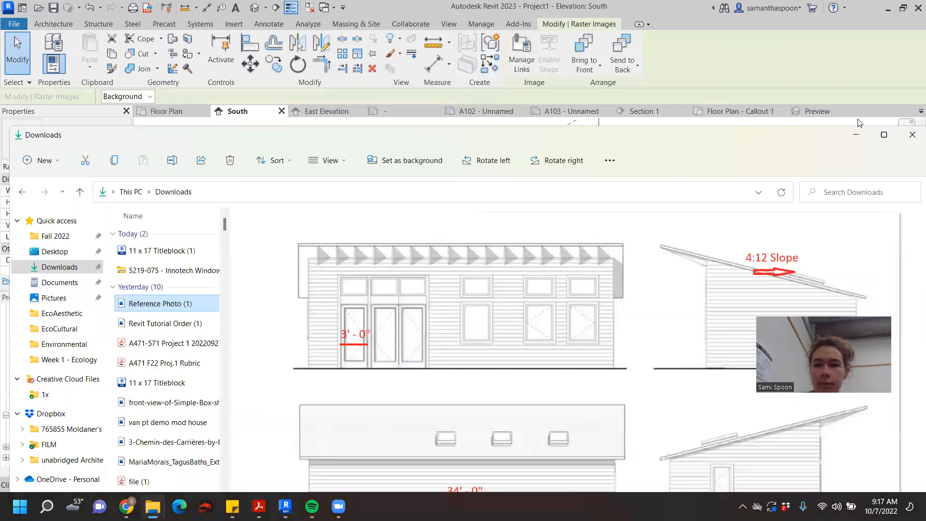
click(854, 139)
scroll(308, 246, down, 4)
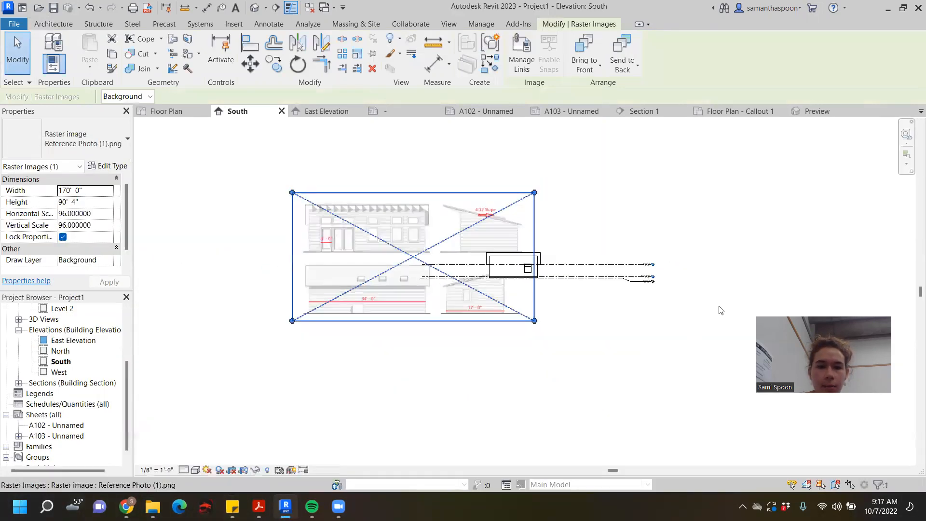
drag(431, 324, 294, 250)
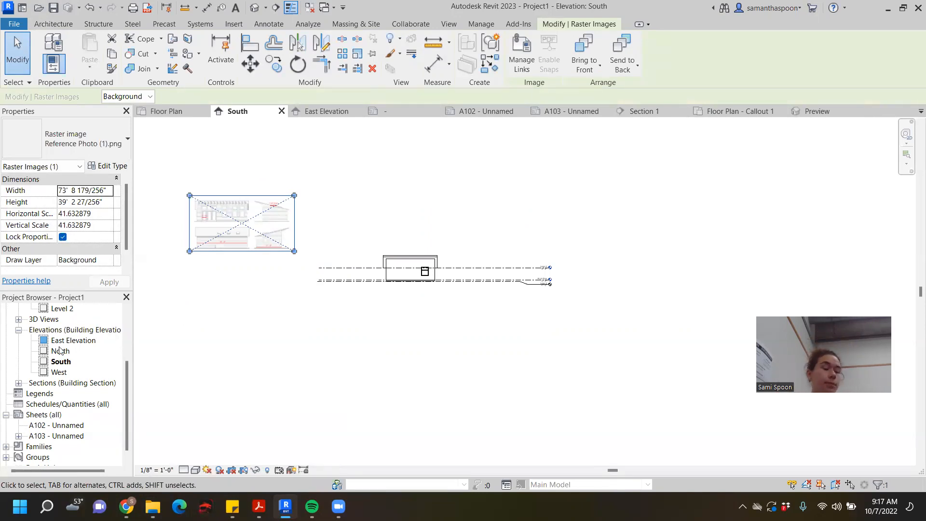
mouse_move(126, 505)
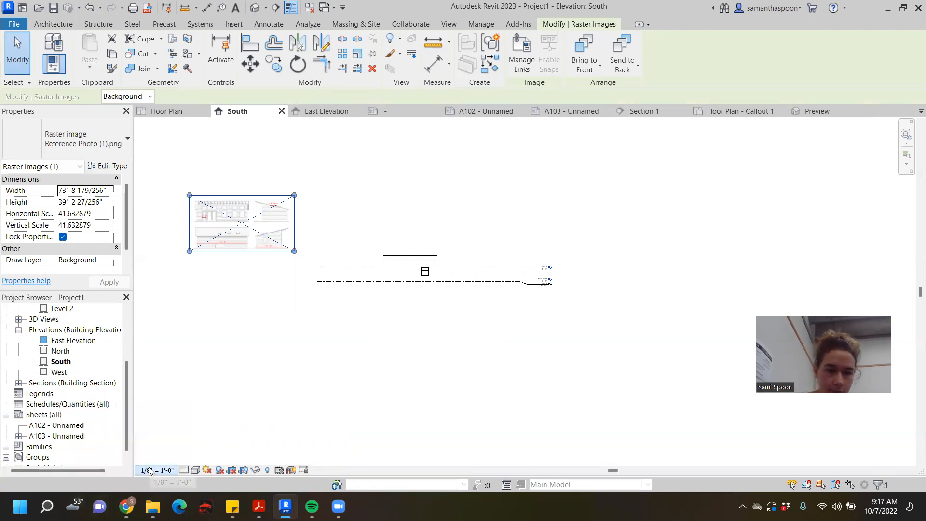
click(151, 469)
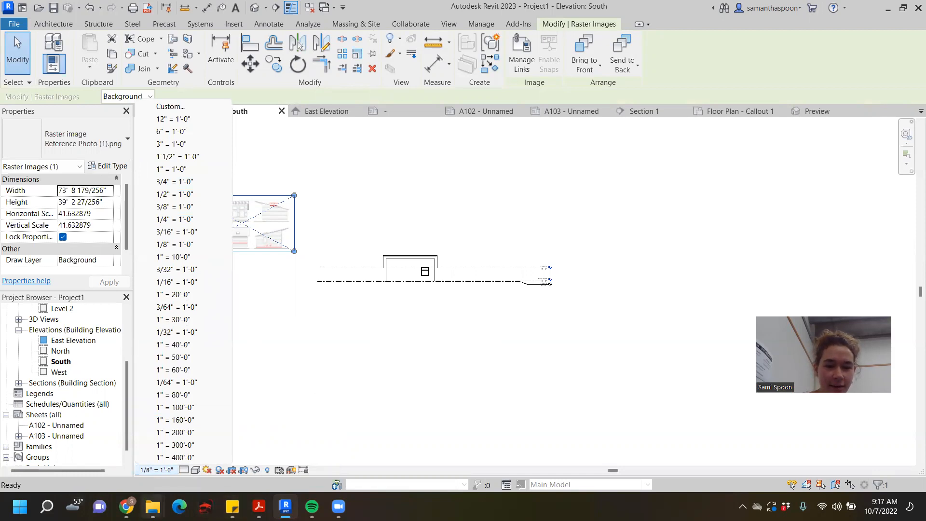
mouse_move(259, 506)
mouse_move(126, 507)
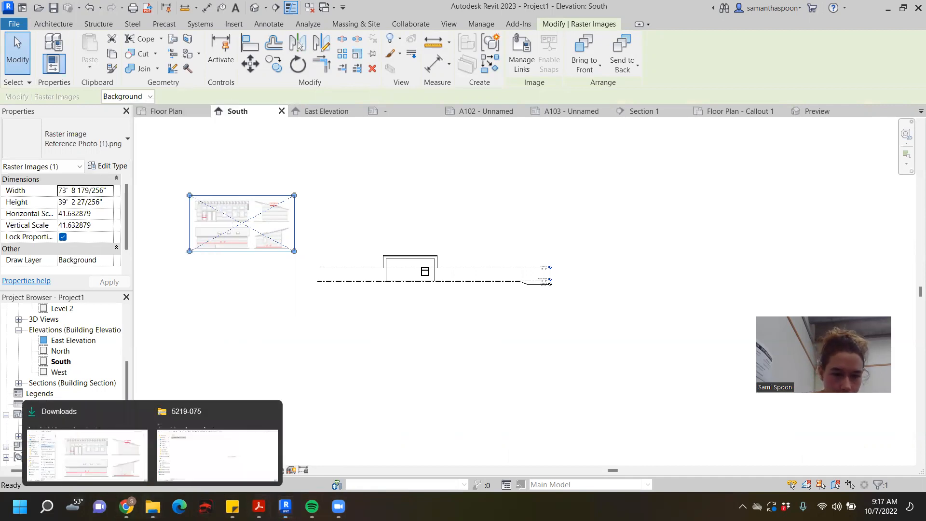
mouse_move(259, 506)
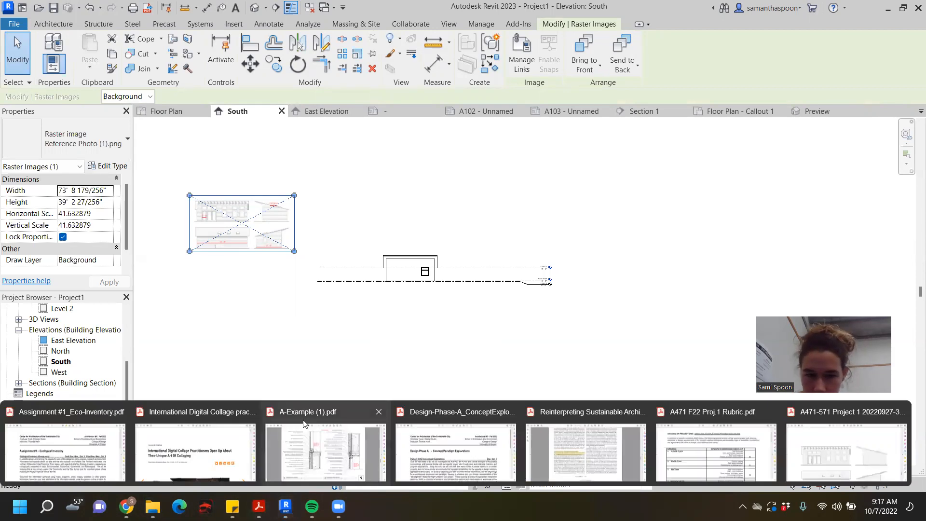
- Switch to the A471 F22 Proj.1 Rubric PDF in Acrobat and skim its drawing grading checklist
click(694, 458)
scroll(453, 236, down, 2)
scroll(453, 235, down, 1)
scroll(452, 235, down, 1)
scroll(452, 235, up, 1)
scroll(453, 240, up, 9)
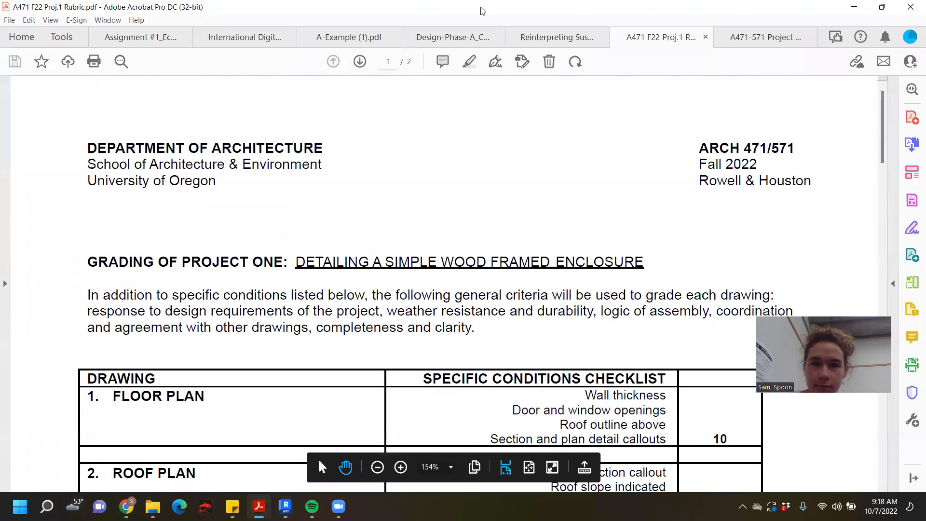
- Open the A471-571 Project 1 brief and go from its reference elevations back to the required drawings list
click(791, 42)
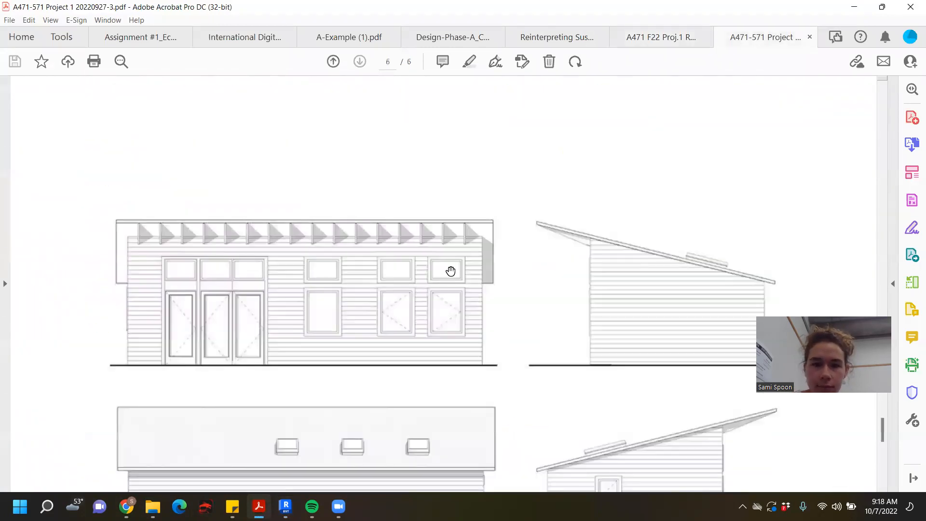
scroll(450, 270, up, 10)
scroll(450, 271, up, 20)
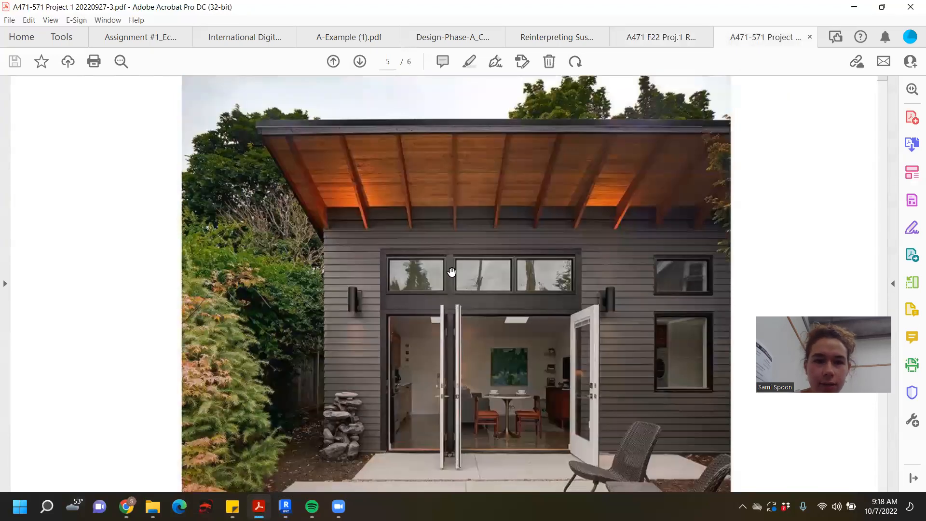
scroll(454, 278, up, 20)
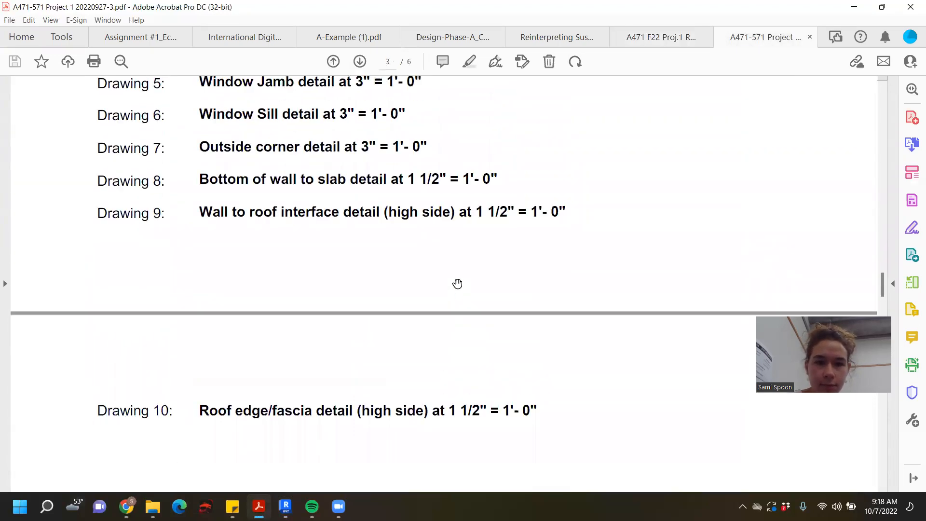
scroll(457, 283, up, 3)
scroll(457, 284, up, 3)
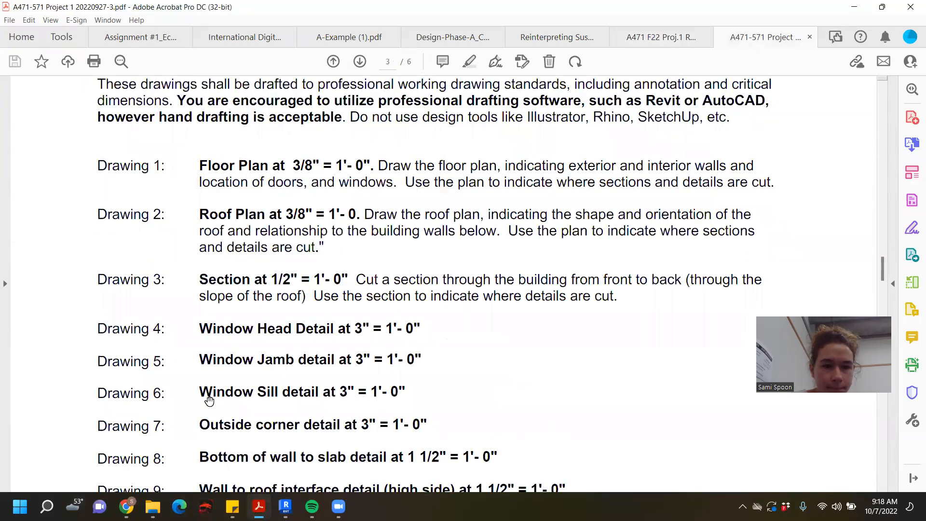
- Examine the ten required drawings in the brief and the scale specified for each one
scroll(264, 277, down, 1)
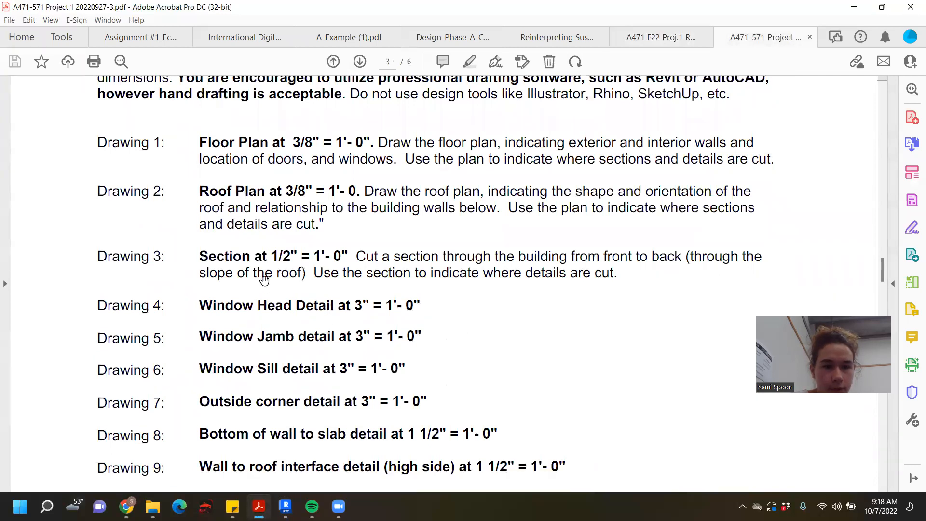
scroll(273, 248, down, 1)
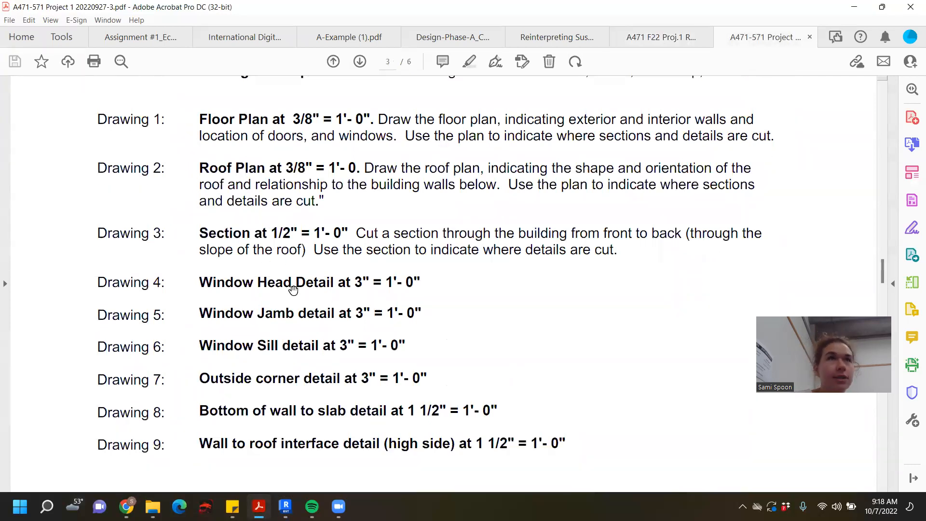
scroll(305, 309, down, 1)
scroll(305, 345, down, 11)
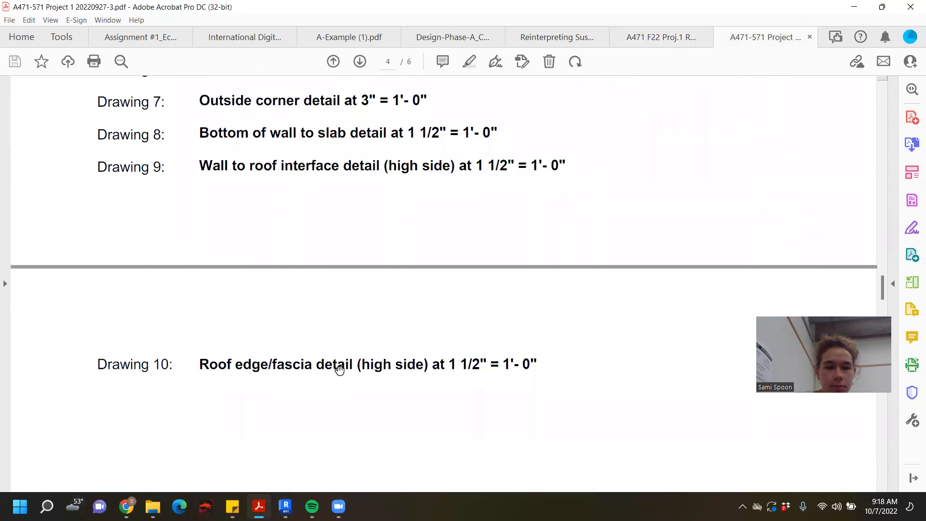
scroll(341, 370, up, 8)
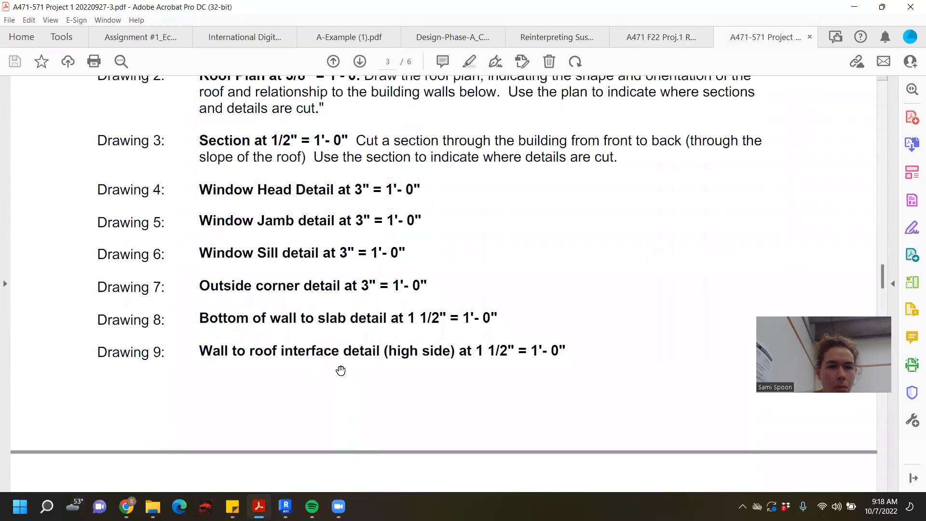
scroll(340, 371, up, 5)
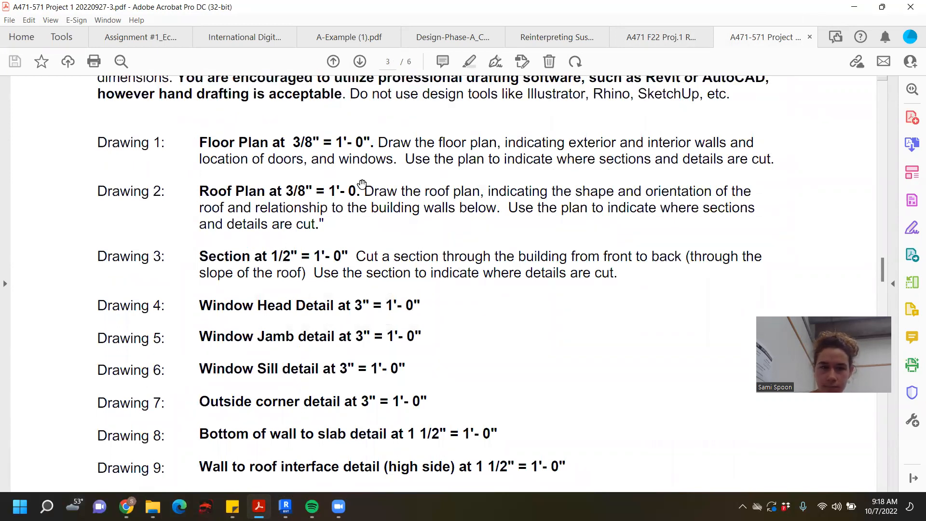
scroll(364, 186, up, 2)
scroll(515, 190, up, 1)
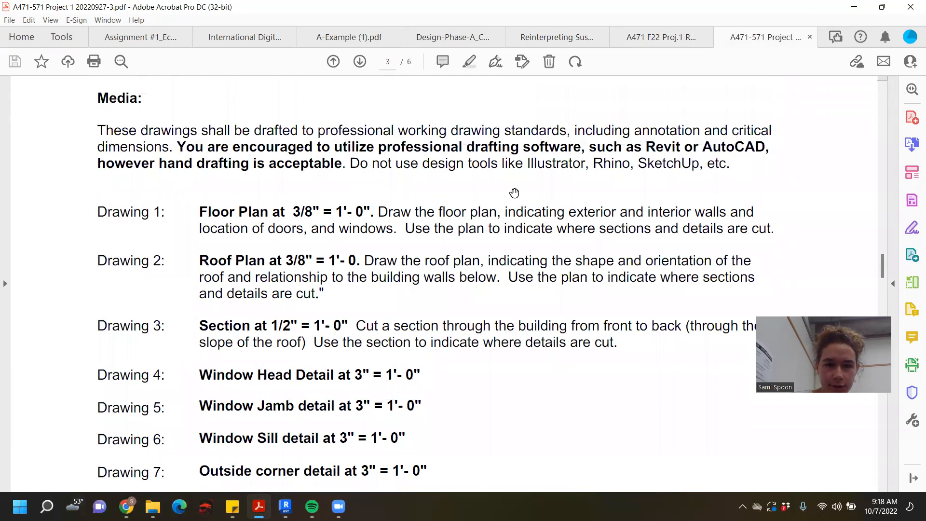
scroll(384, 357, down, 1)
scroll(383, 357, down, 3)
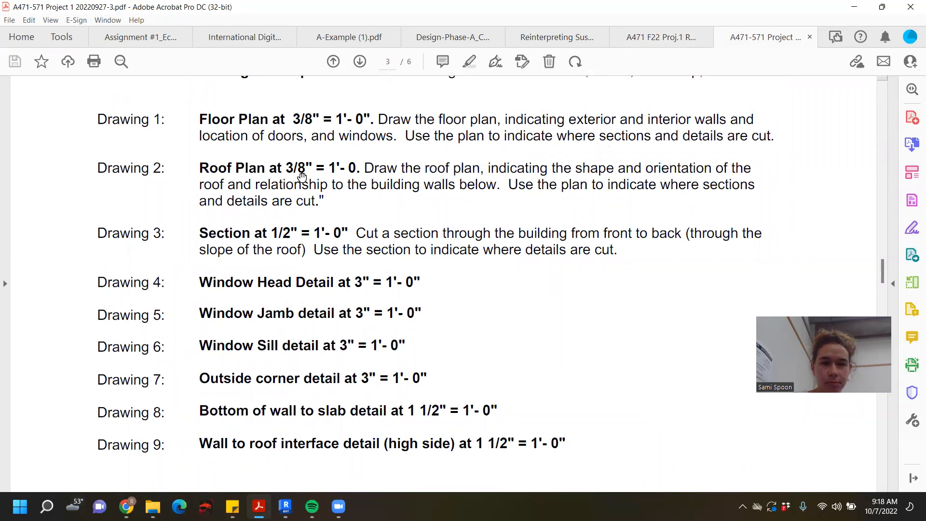
scroll(302, 172, up, 4)
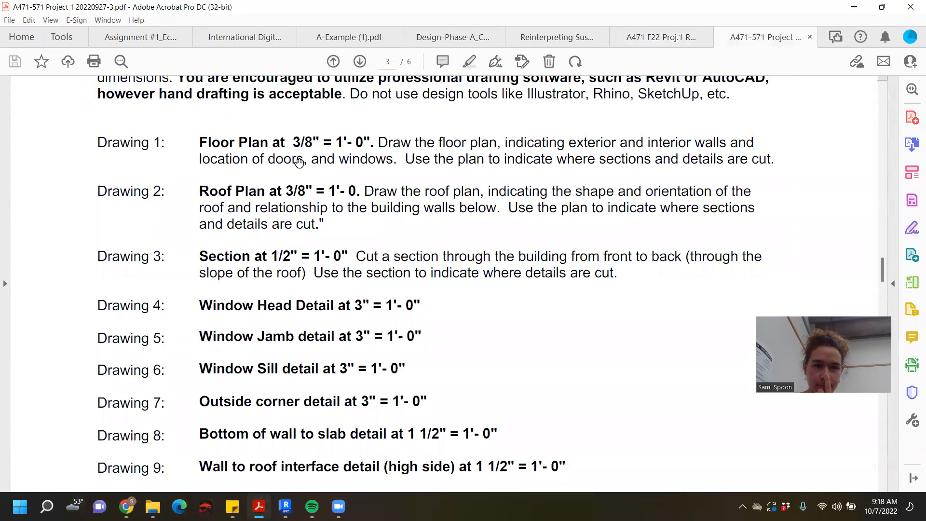
scroll(512, 148, down, 6)
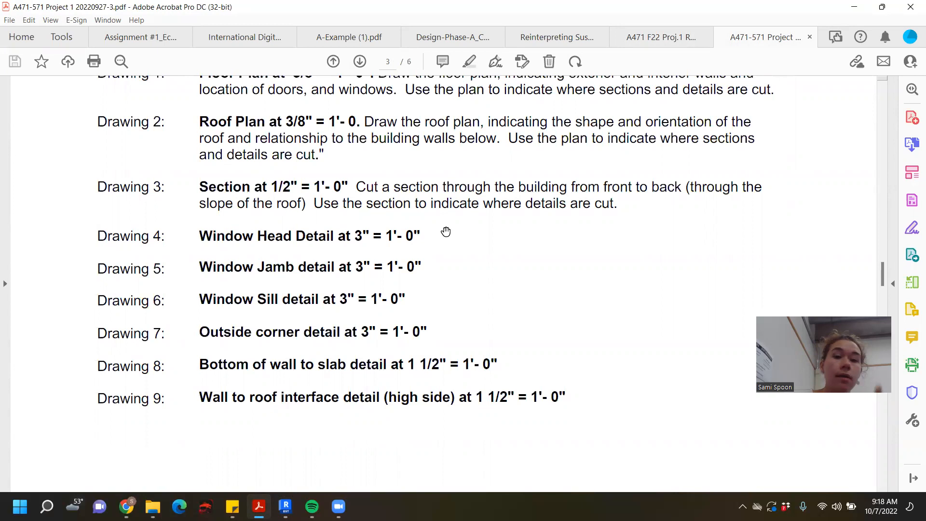
- Go back to the first page of the brief and read the building size, roof pitch and overhang requirements
scroll(444, 232, up, 18)
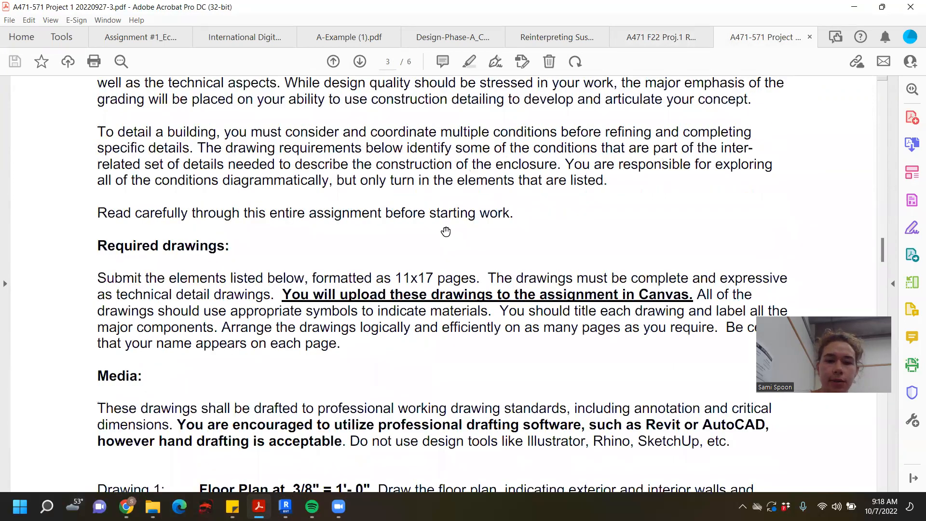
scroll(445, 232, up, 20)
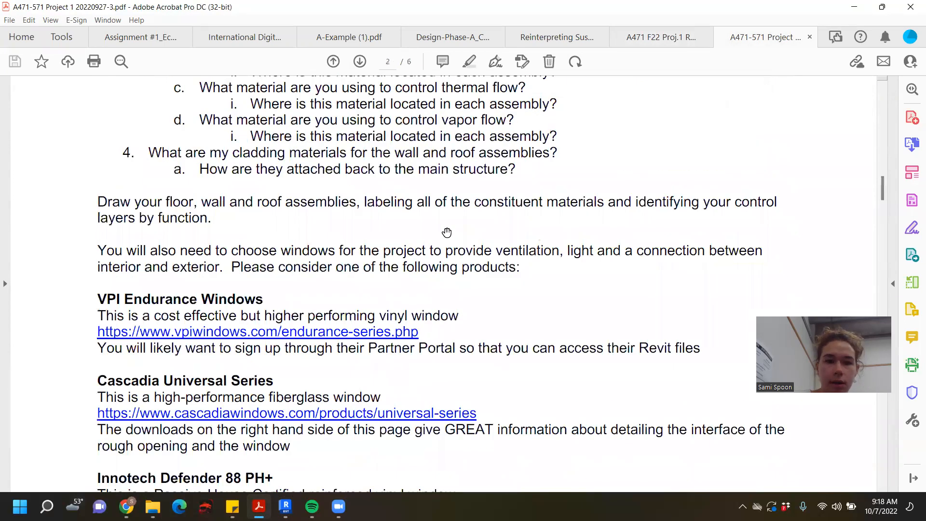
scroll(447, 233, up, 15)
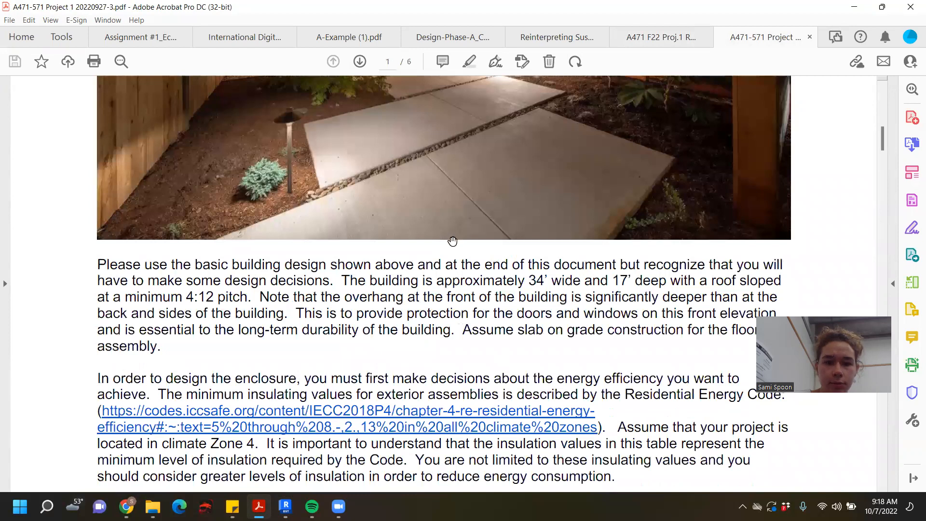
scroll(450, 239, down, 1)
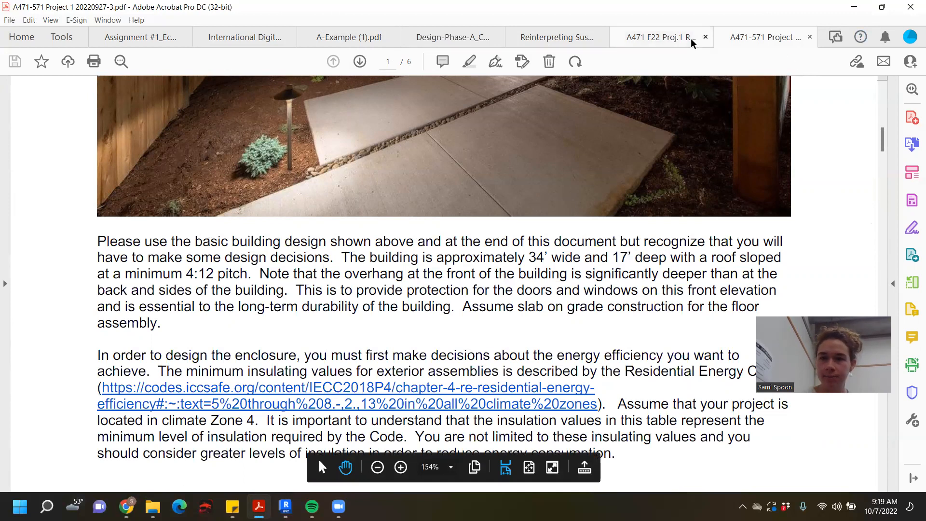
- Skim the brief's assembly and process sections, and recheck the floor plan, roof plan and section scales in the drawing list
scroll(598, 245, down, 10)
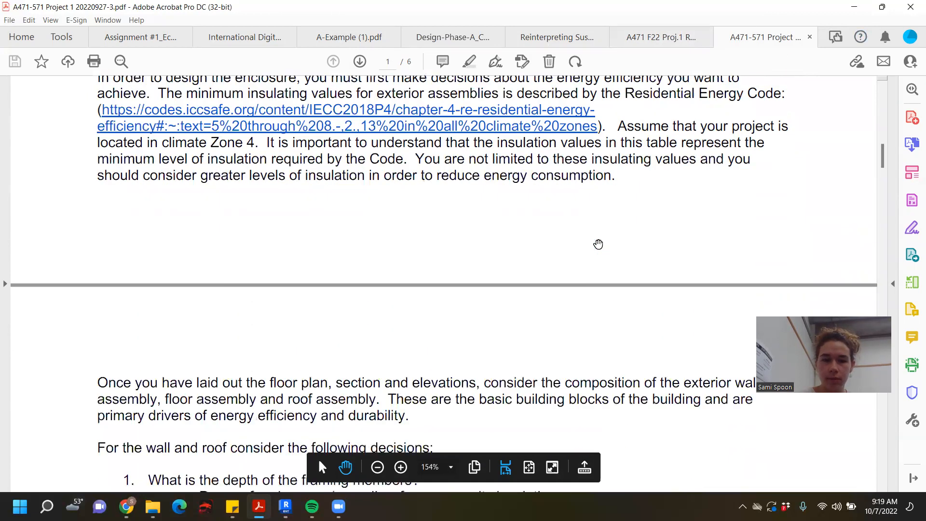
scroll(702, 79, down, 3)
scroll(677, 143, up, 7)
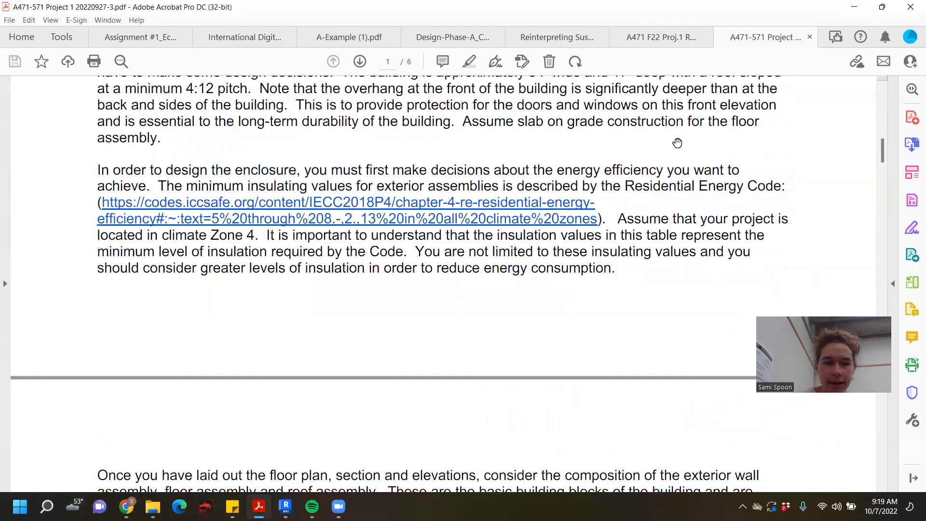
scroll(676, 144, down, 15)
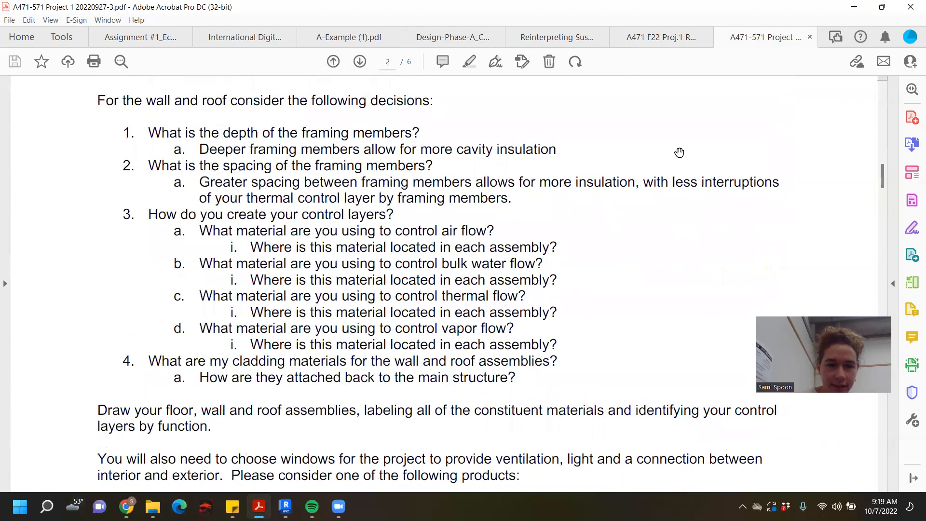
scroll(679, 155, down, 12)
scroll(678, 164, down, 12)
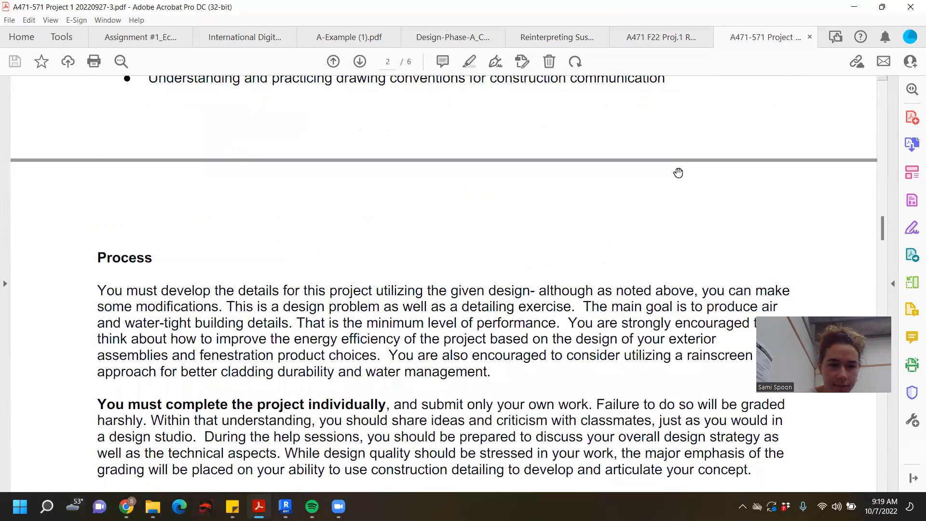
scroll(498, 200, down, 10)
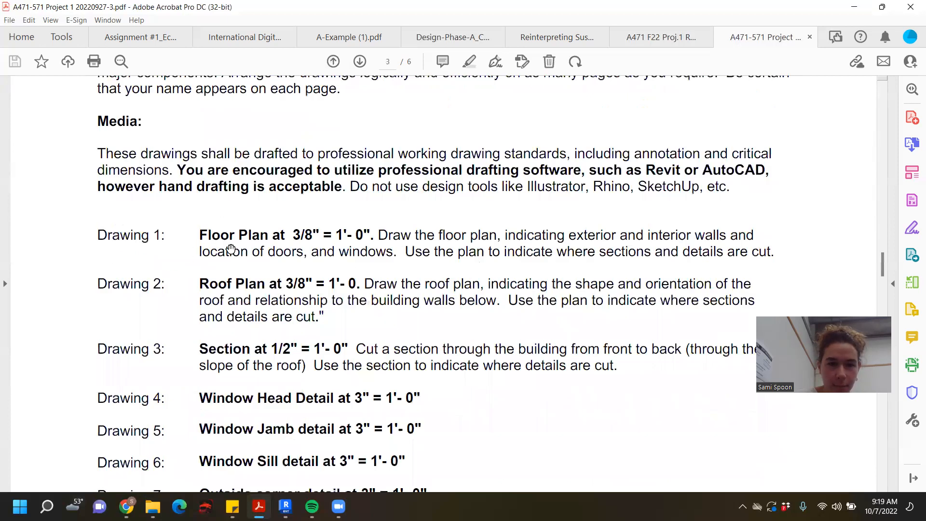
scroll(230, 248, down, 3)
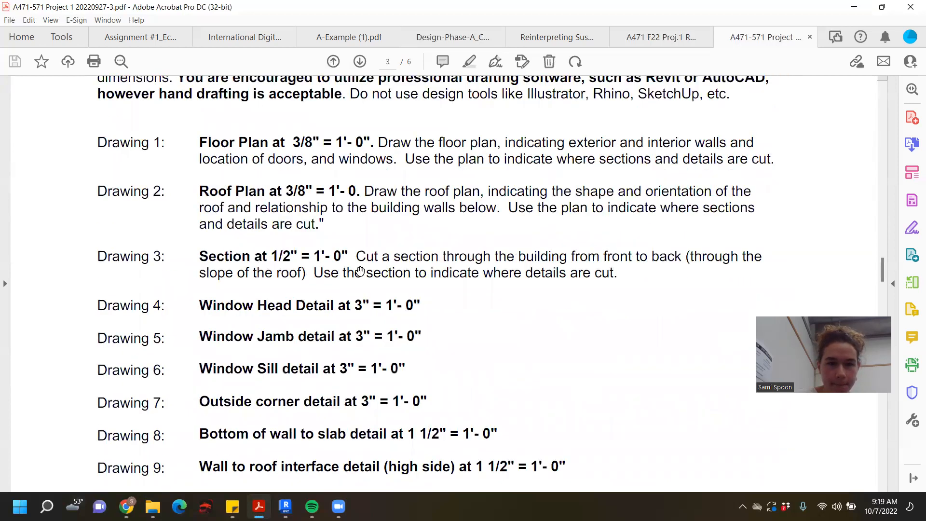
scroll(380, 268, down, 2)
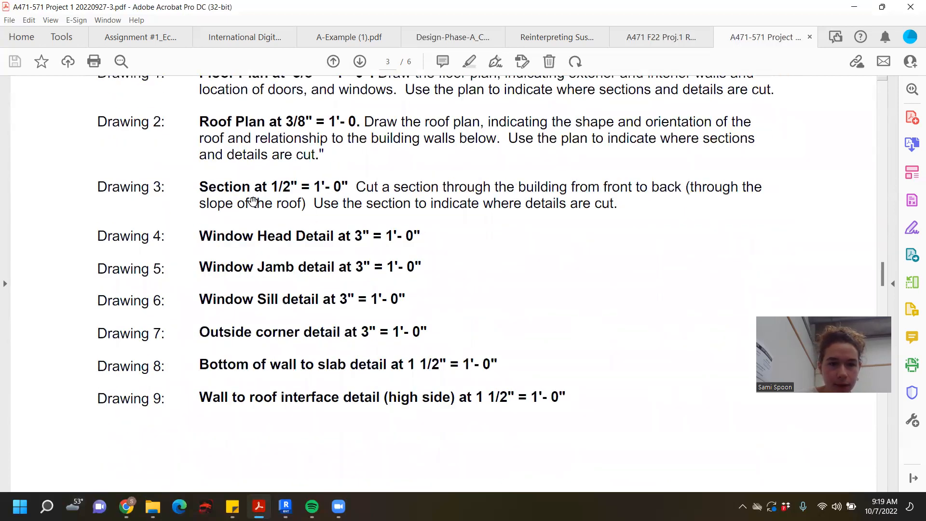
scroll(296, 194, up, 3)
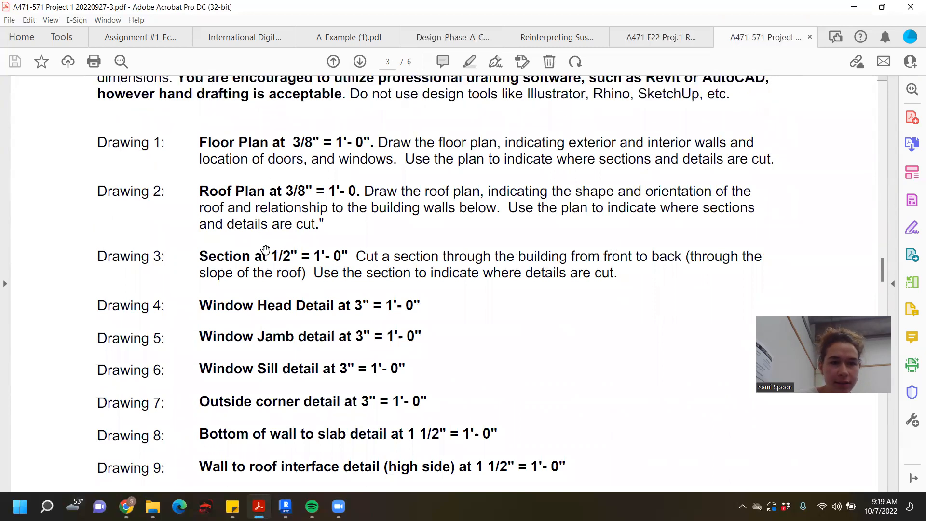
- Minimize the brief to return to Revit, deselect the reference image and set the South elevation's view scale to 1/2" = 1'-0"
click(854, 8)
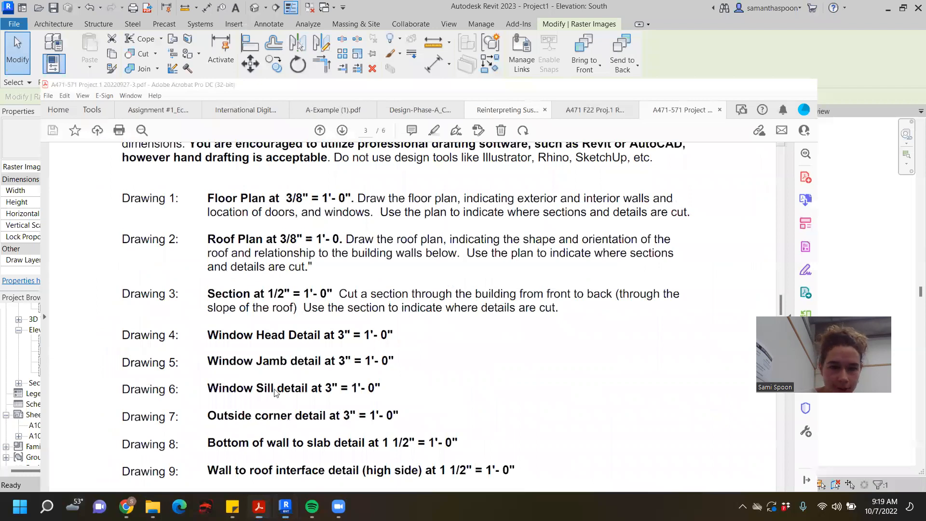
click(183, 454)
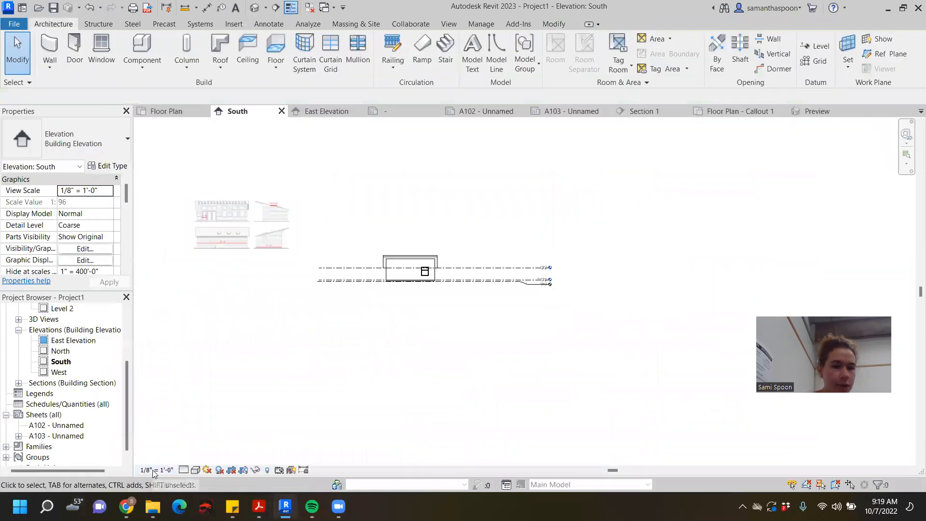
click(154, 471)
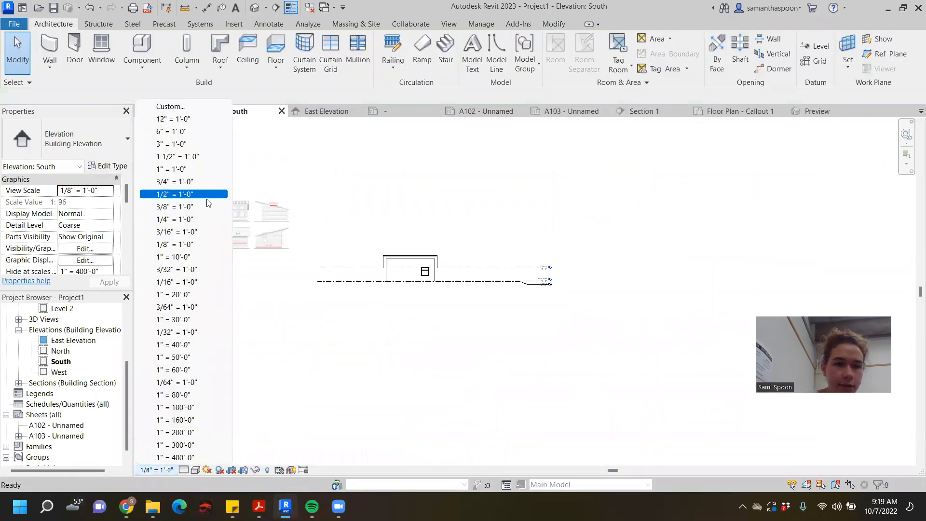
click(186, 194)
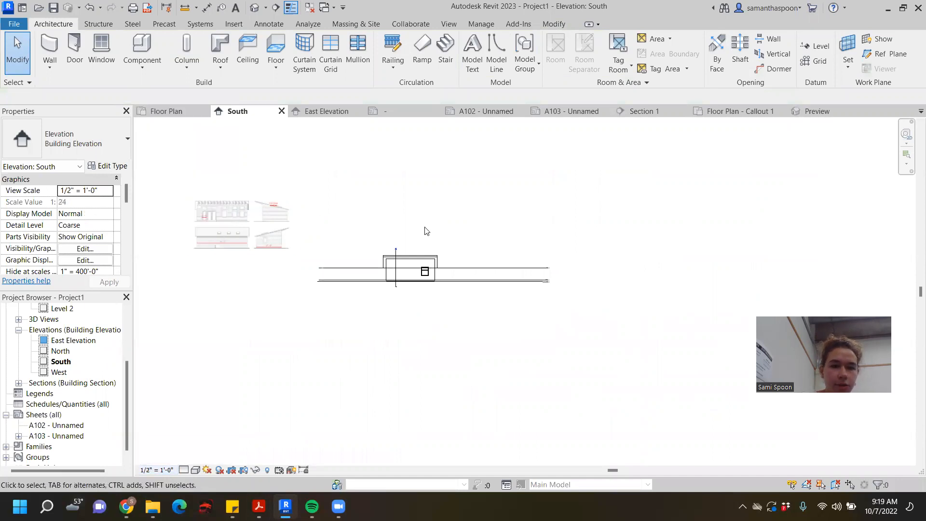
scroll(424, 270, up, 5)
scroll(512, 252, down, 4)
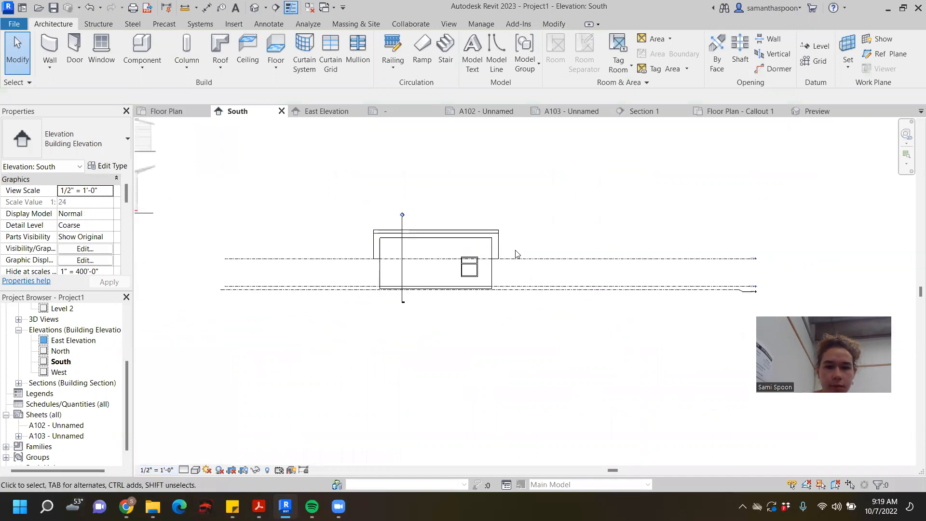
click(155, 470)
scroll(376, 340, down, 3)
- Move the reference image so its front elevation stands just left of the modeled building with the ground lines roughly level
middle_drag(376, 342, 432, 346)
click(321, 282)
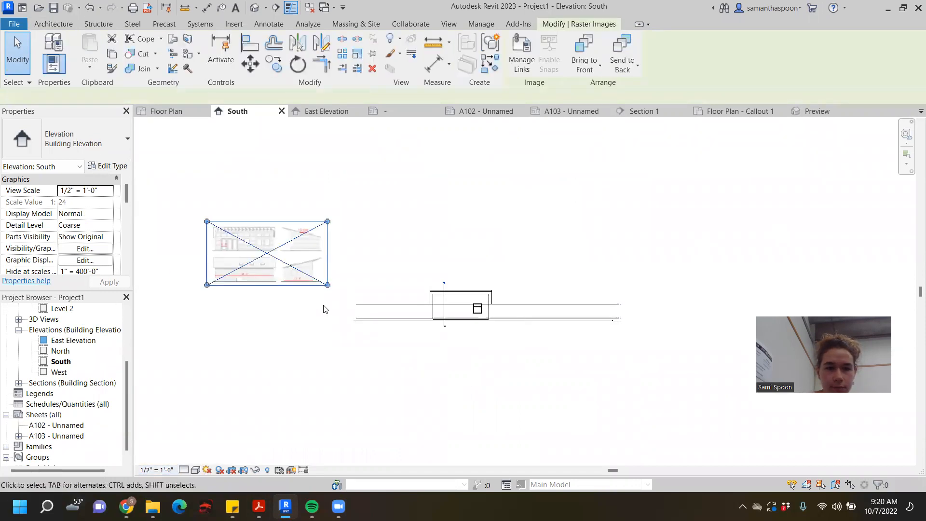
scroll(323, 305, up, 4)
scroll(284, 251, down, 1)
drag(302, 249, 427, 345)
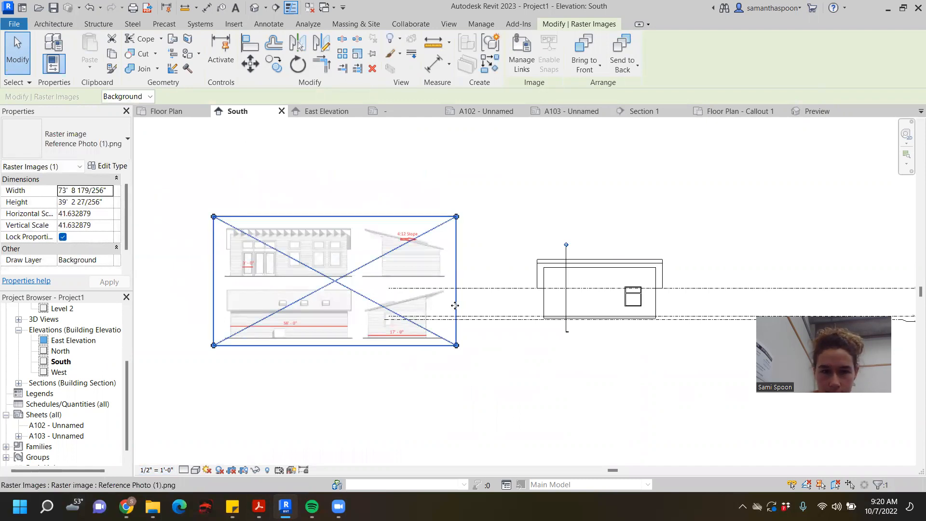
middle_drag(321, 266, 278, 283)
drag(321, 284, 455, 328)
scroll(456, 330, up, 3)
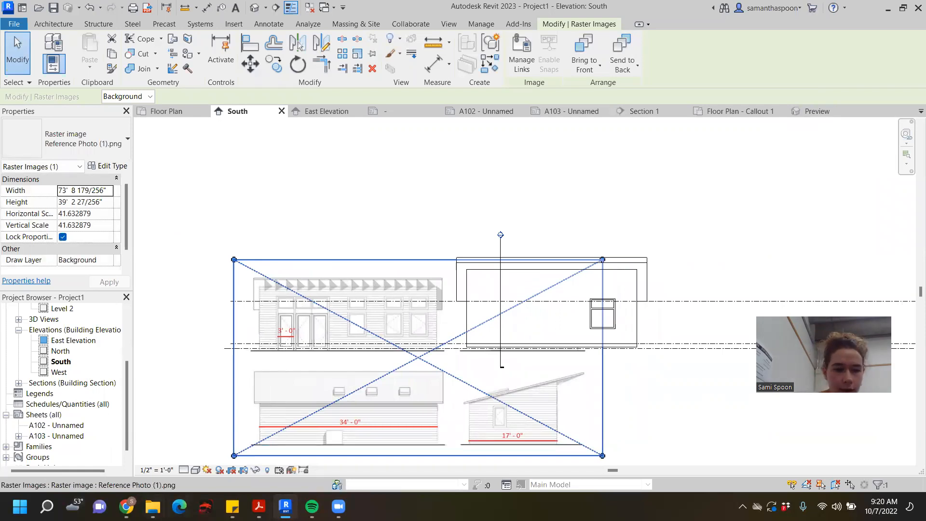
- Switch to the course files in the browser, closing the Innotech zip preview and going up to Project 1's Resources folder
mouse_move(126, 506)
click(133, 437)
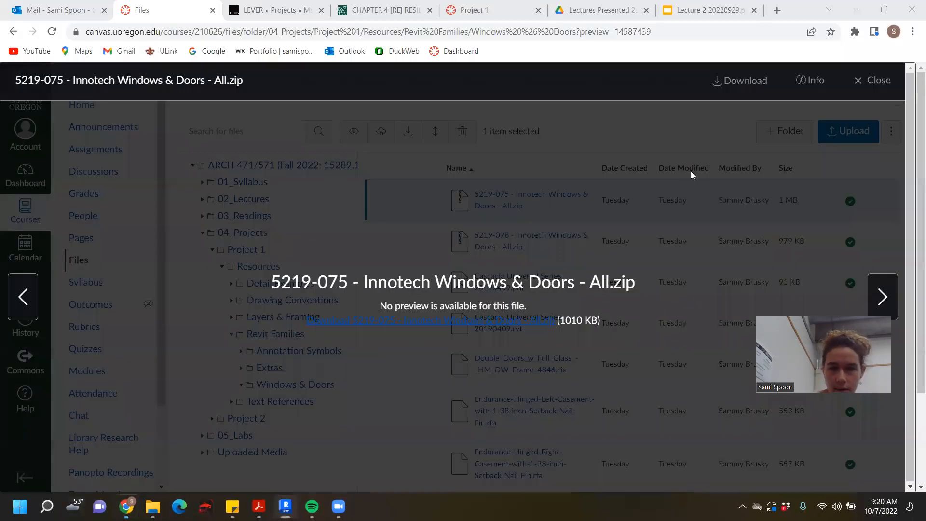
click(861, 82)
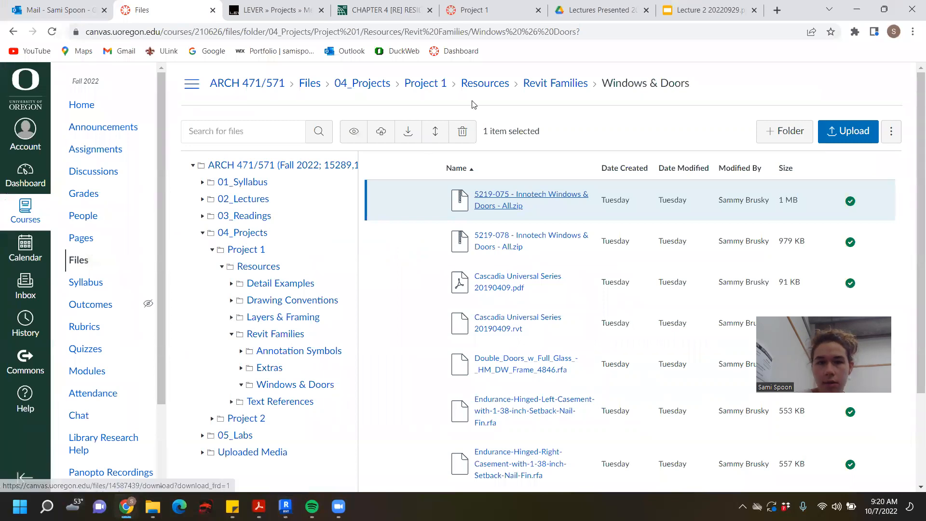
click(460, 85)
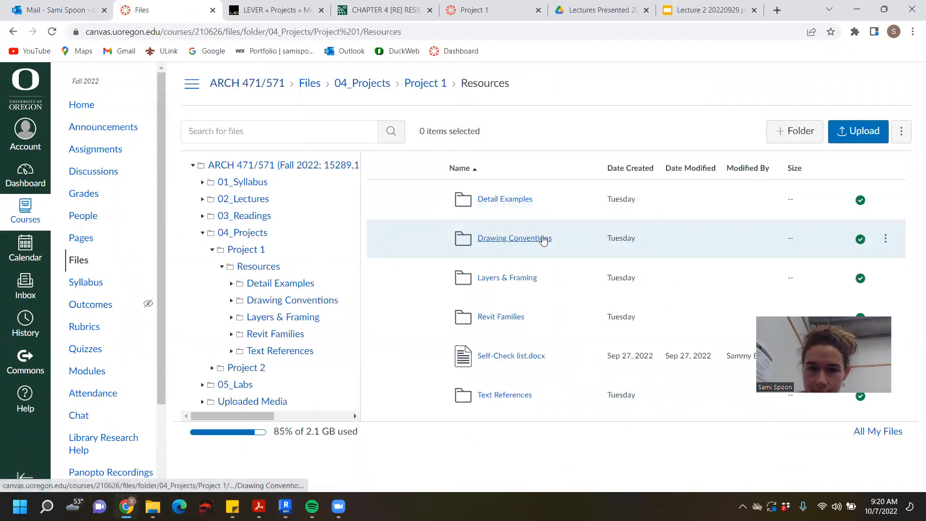
- Look for the reference image in the Detail Examples and Drawing Conventions folders, ending in the Project 1 folder
click(510, 200)
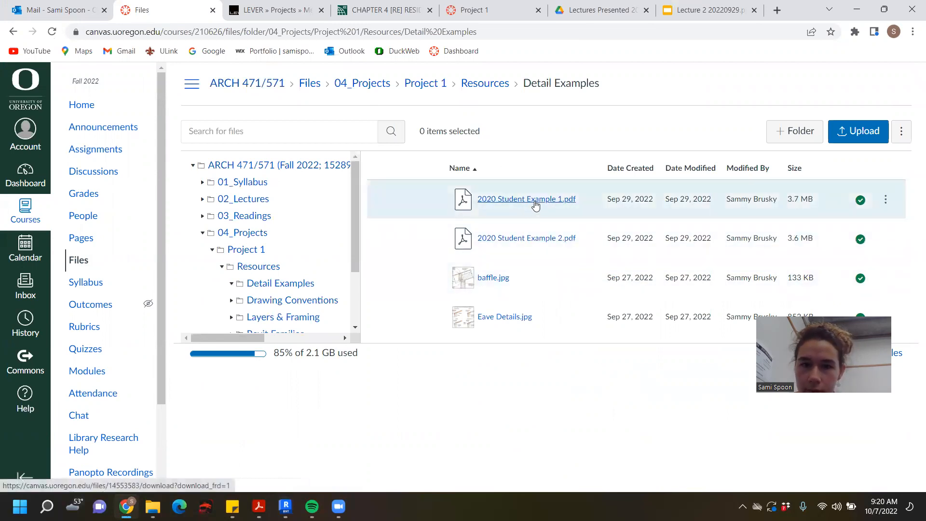
click(470, 86)
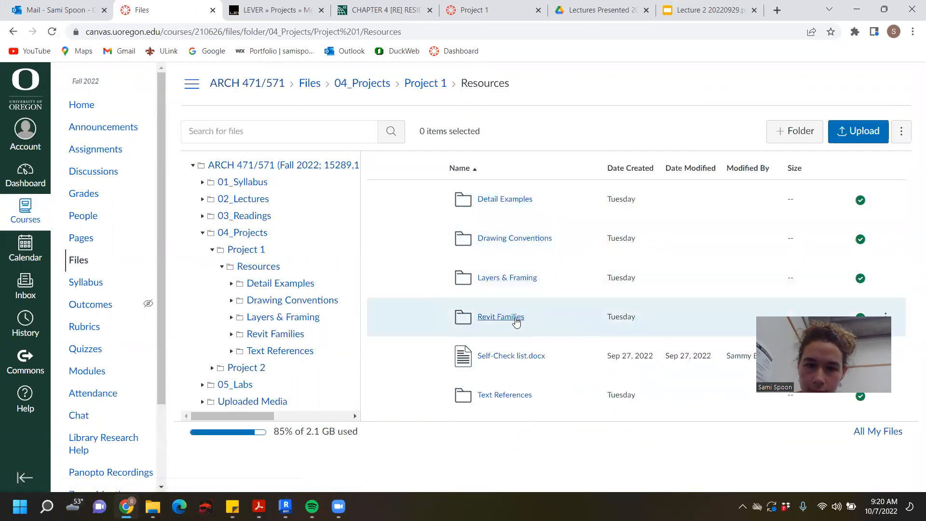
click(531, 242)
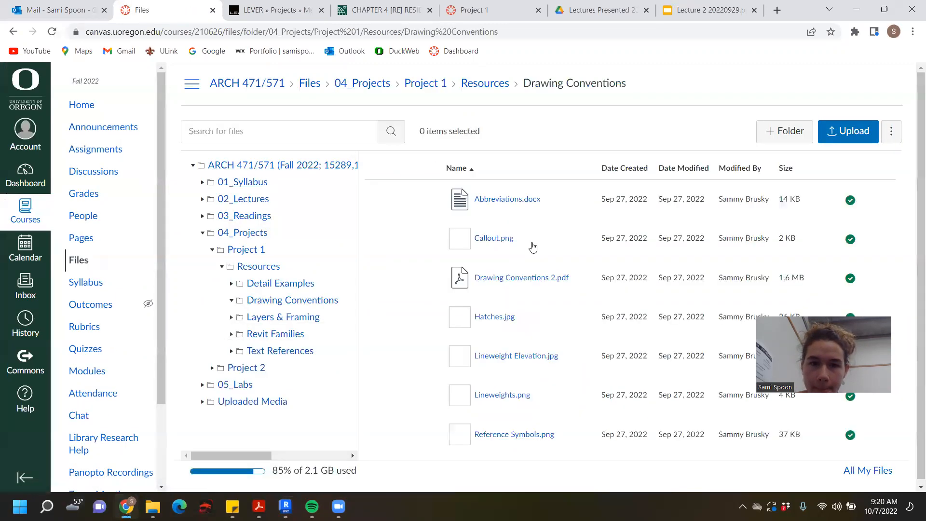
scroll(553, 284, down, 1)
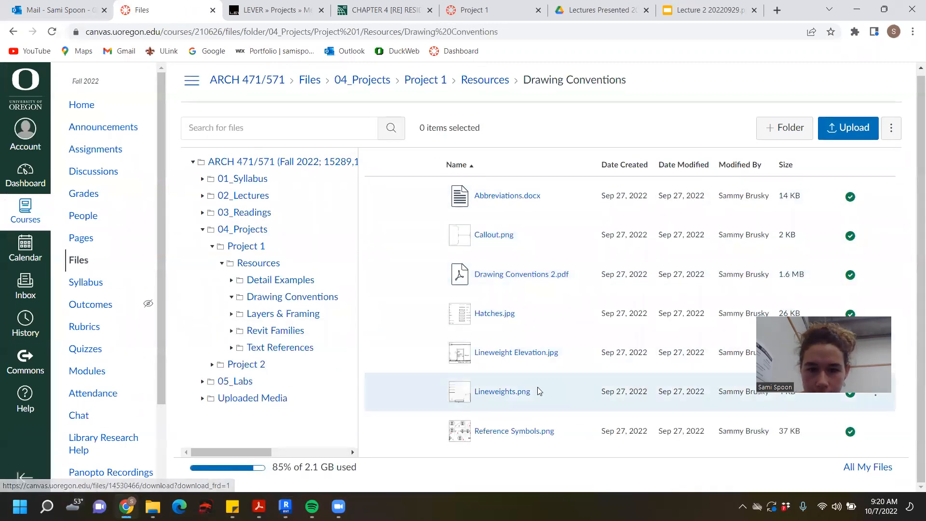
click(478, 86)
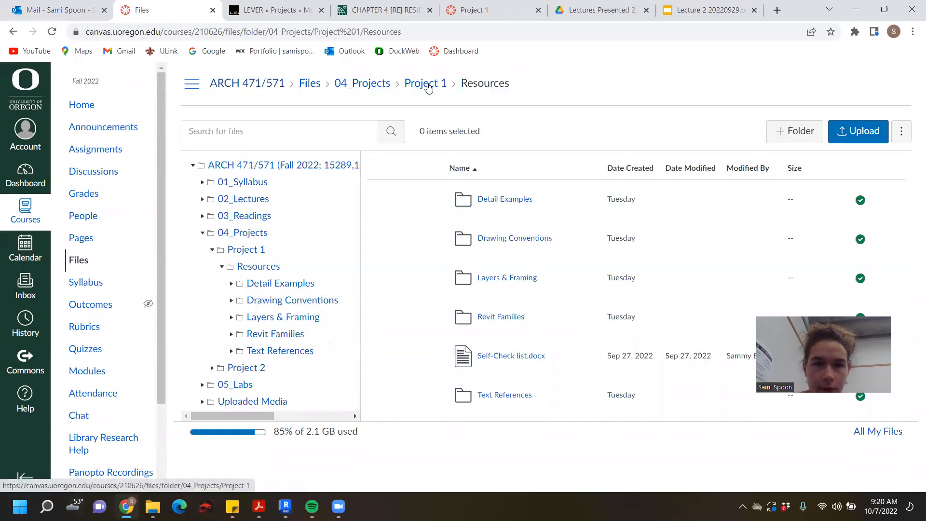
click(428, 86)
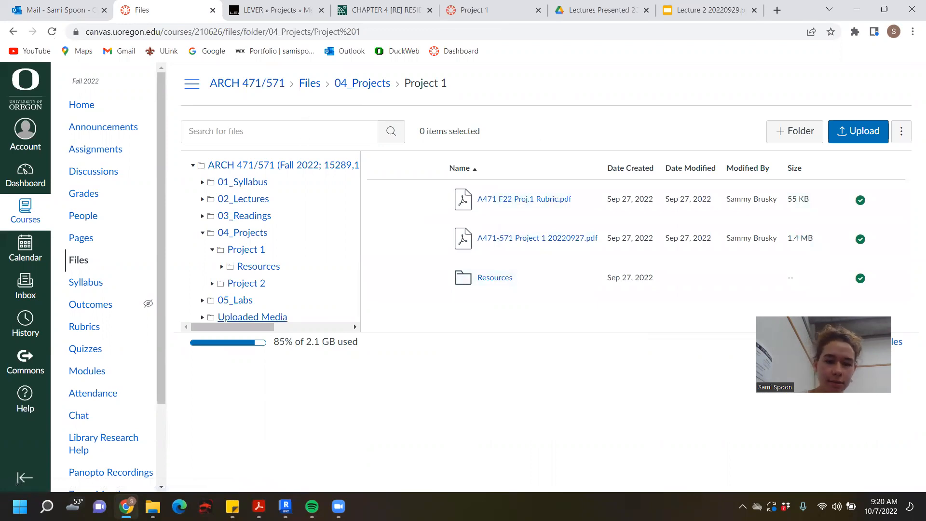
- Check the reference image's file name in the Downloads folder and search the course files for "reference photo"
mouse_move(153, 506)
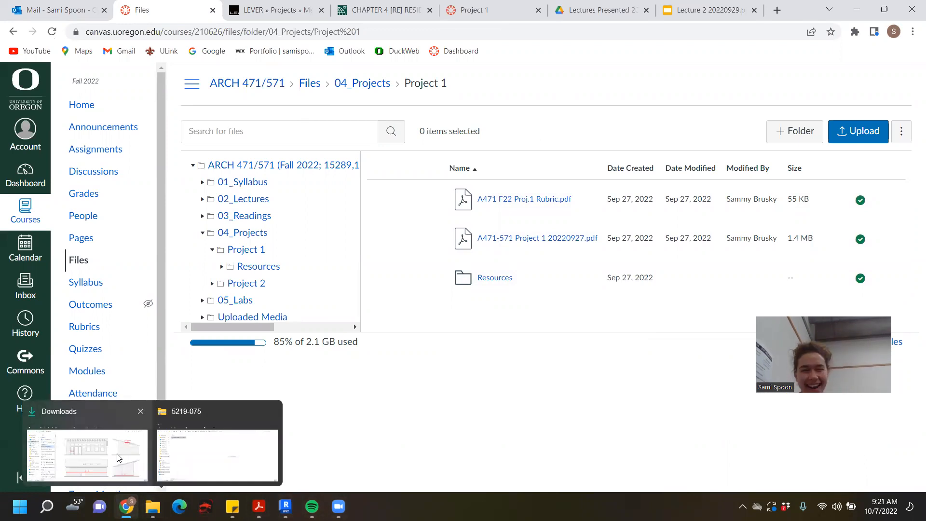
click(117, 457)
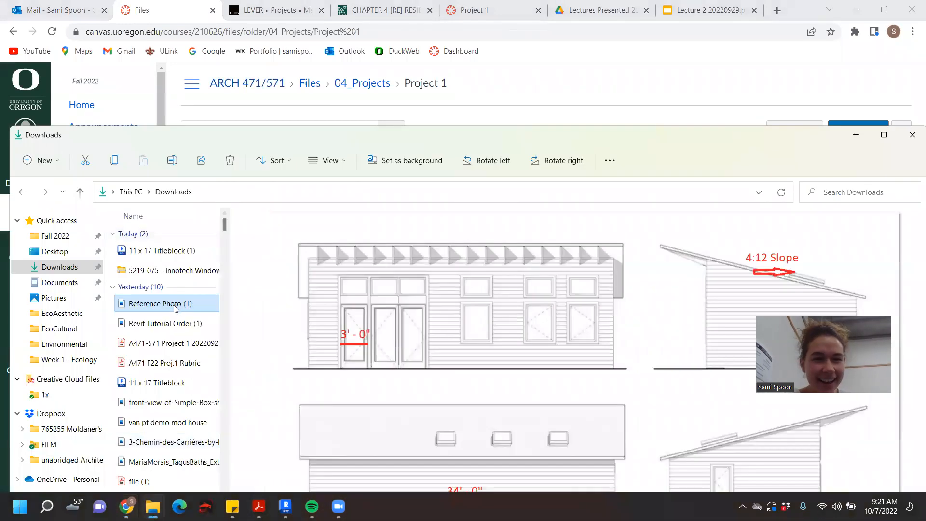
click(850, 138)
click(328, 134)
text(reference)
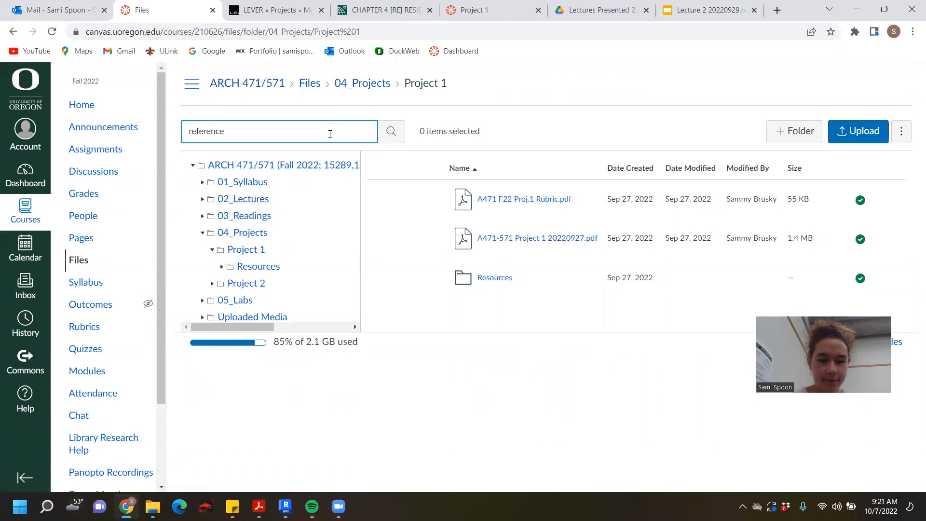
text( photo)
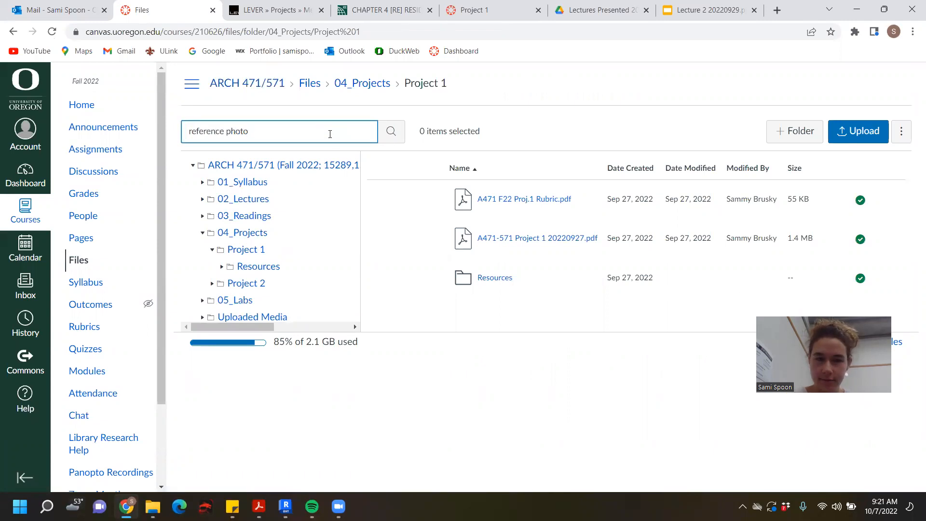
key(Return)
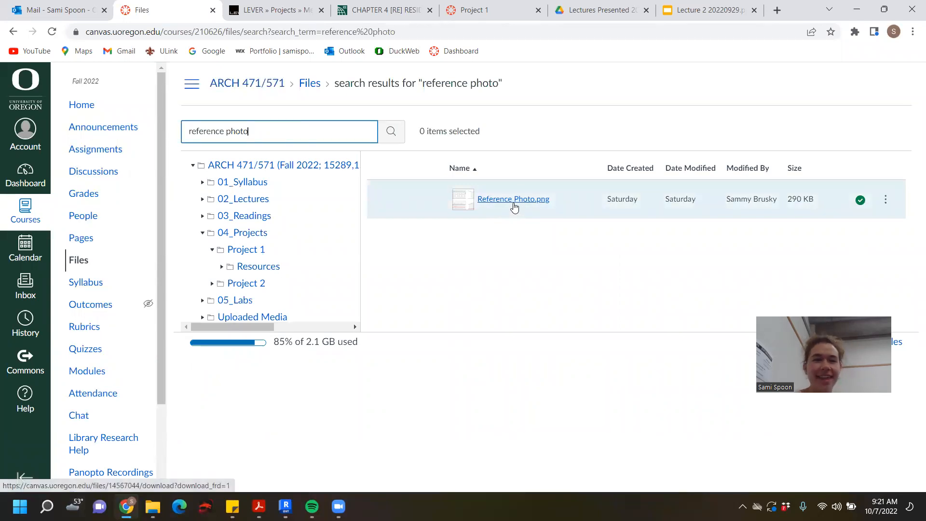
- Clear the course file search and switch back to the South elevation in Revit
key(BackSpace)
key(BackSpace)
key(BackSpace)
key(BackSpace)
key(BackSpace)
key(BackSpace)
key(BackSpace)
key(BackSpace)
key(BackSpace)
key(BackSpace)
key(BackSpace)
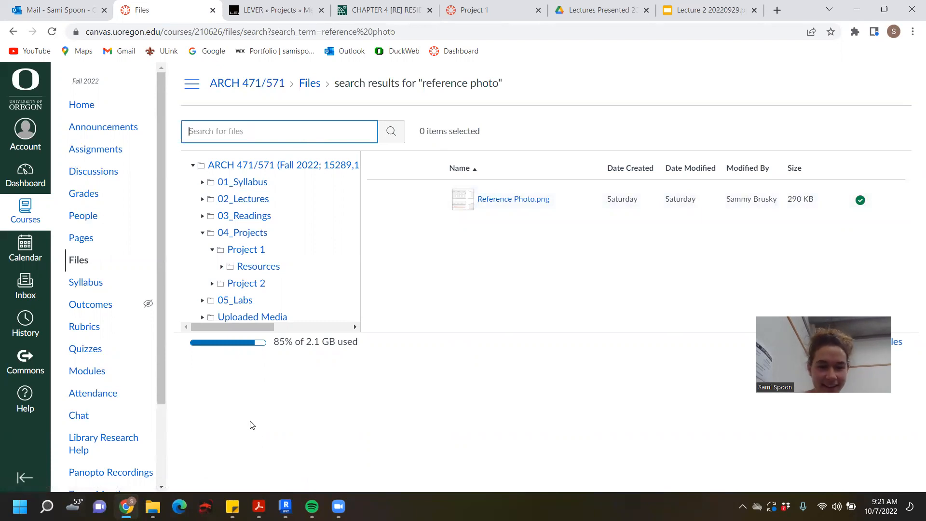
mouse_move(312, 506)
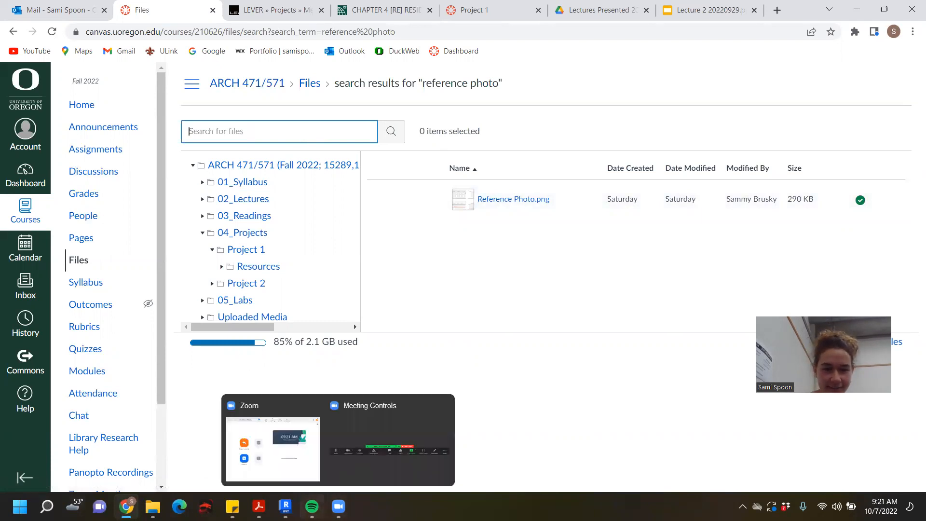
mouse_move(232, 507)
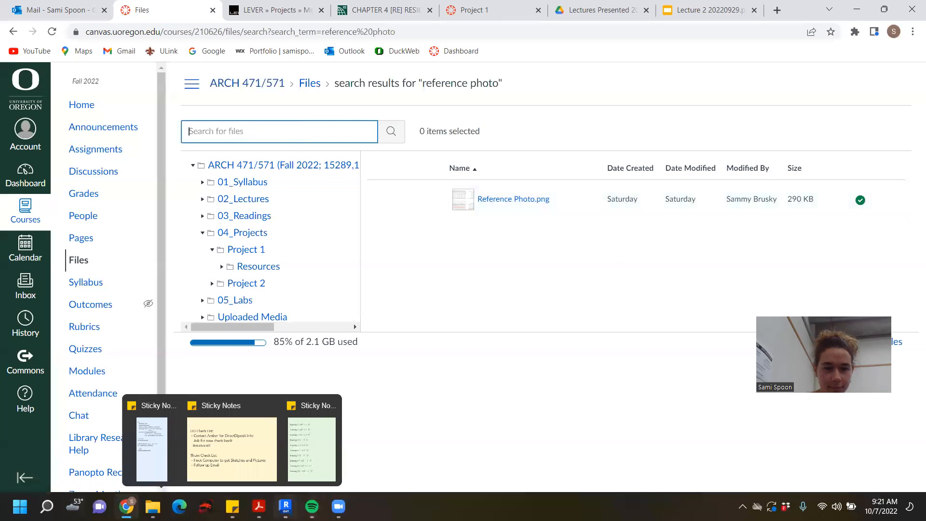
click(287, 446)
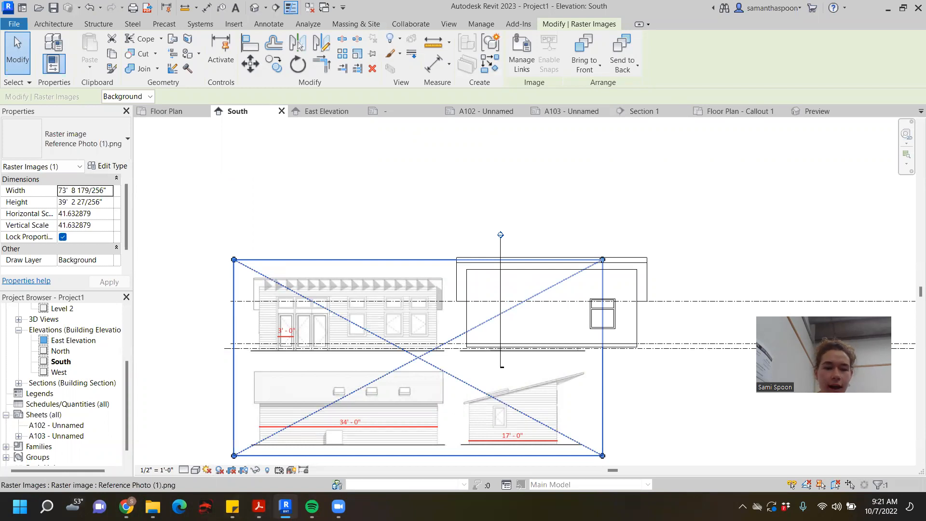
- Open the A471 F22 Proj.1 Rubric PDF, review its checklist of drawings and specific conditions, and minimize it to return to Revit
mouse_move(339, 506)
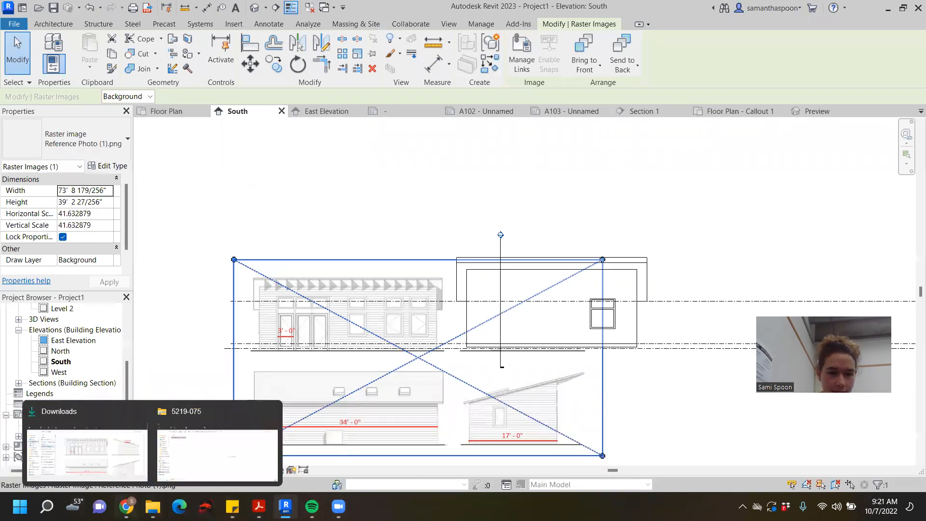
mouse_move(126, 506)
mouse_move(258, 507)
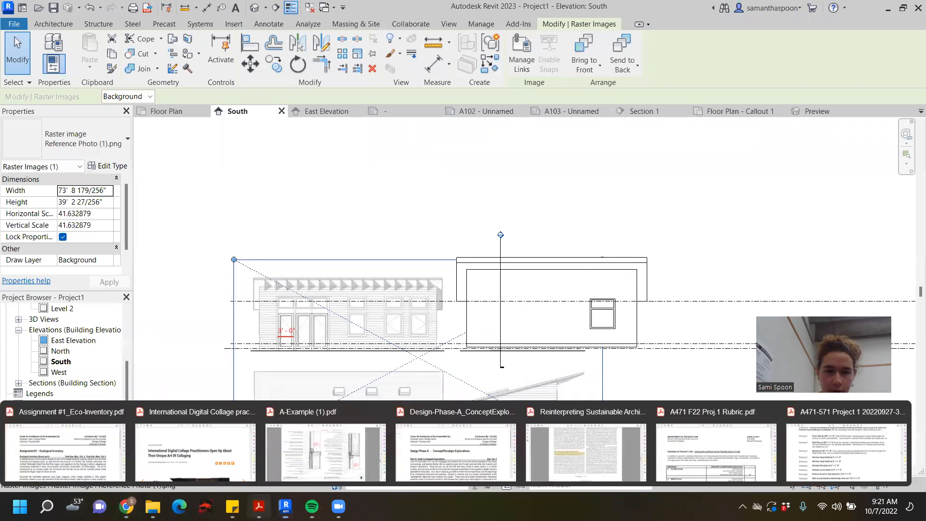
click(709, 457)
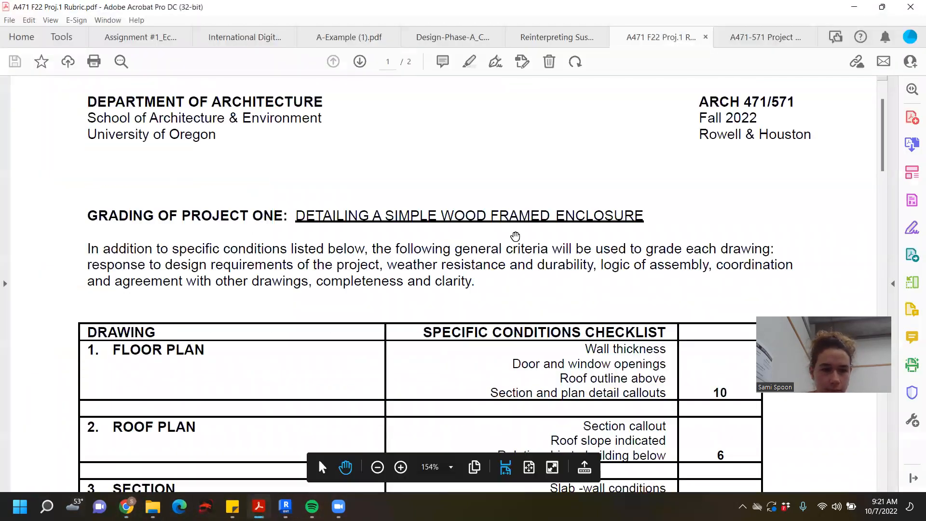
scroll(515, 238, down, 5)
scroll(514, 238, down, 8)
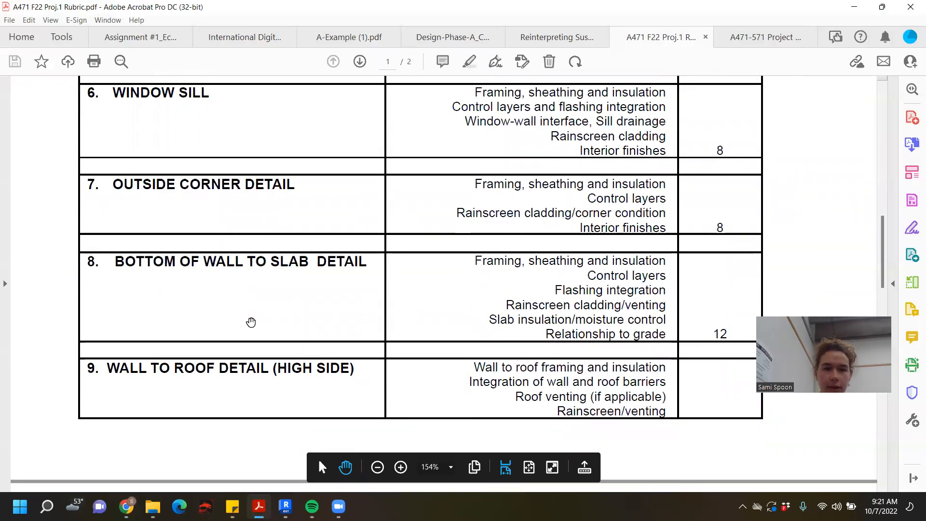
scroll(355, 313, down, 1)
scroll(354, 314, up, 6)
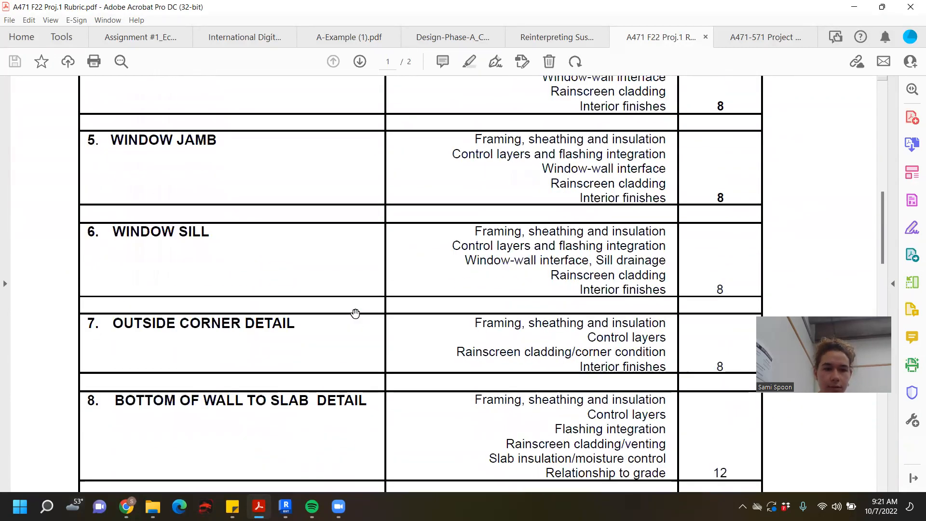
scroll(455, 293, up, 3)
scroll(456, 294, up, 6)
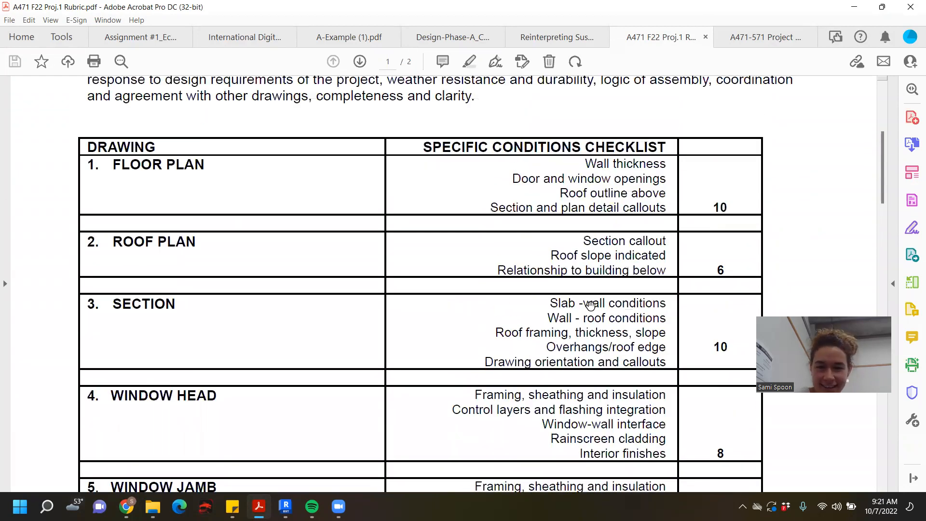
scroll(590, 305, up, 1)
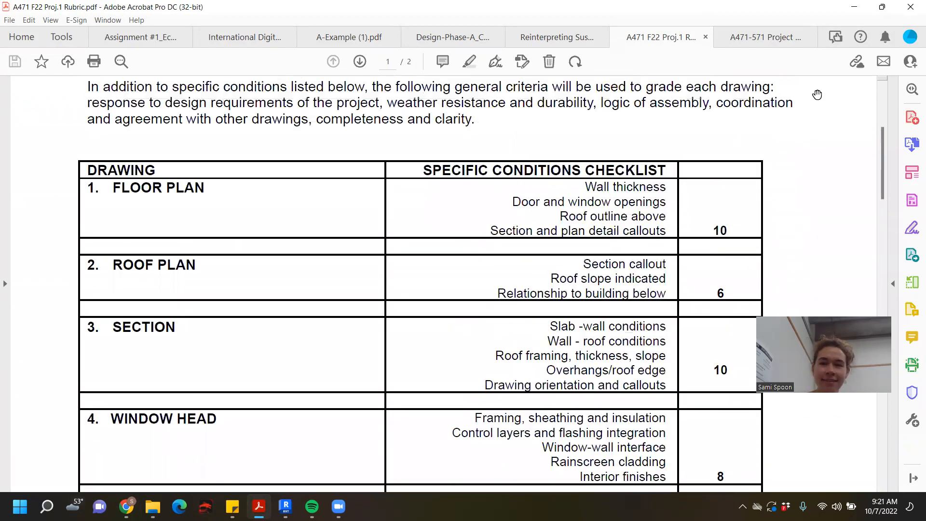
click(856, 7)
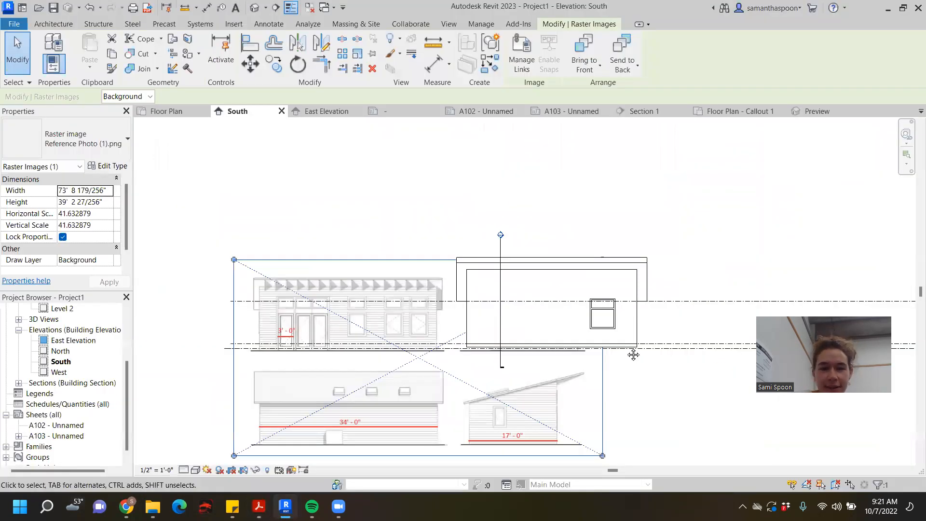
- Deselect the reference image in the South elevation
middle_drag(633, 355, 569, 258)
scroll(332, 273, down, 1)
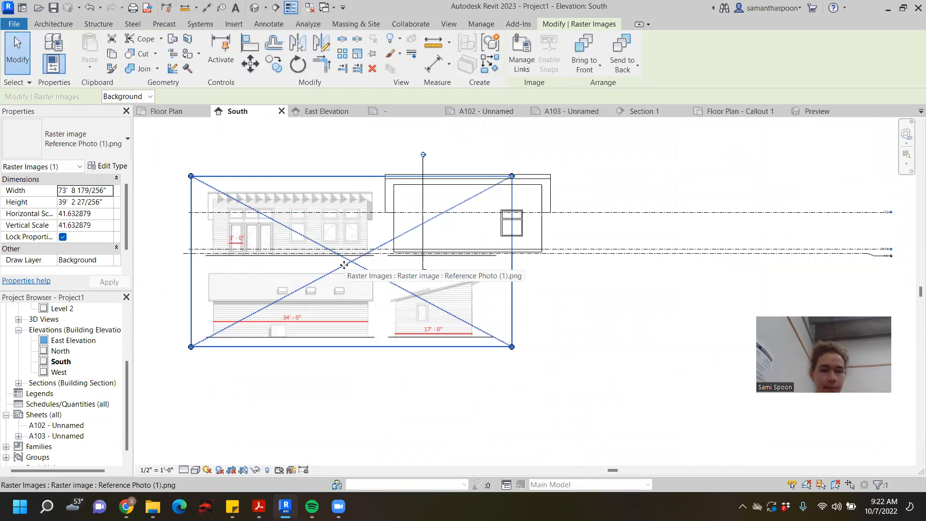
scroll(379, 236, up, 1)
middle_drag(378, 234, 515, 198)
click(177, 195)
scroll(242, 169, down, 2)
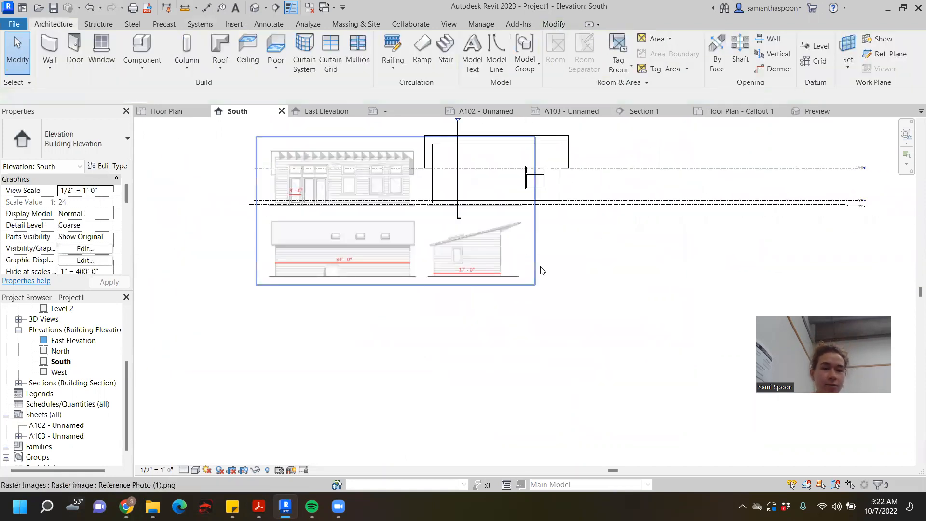
middle_drag(540, 268, 427, 269)
middle_drag(507, 259, 412, 263)
scroll(444, 253, down, 2)
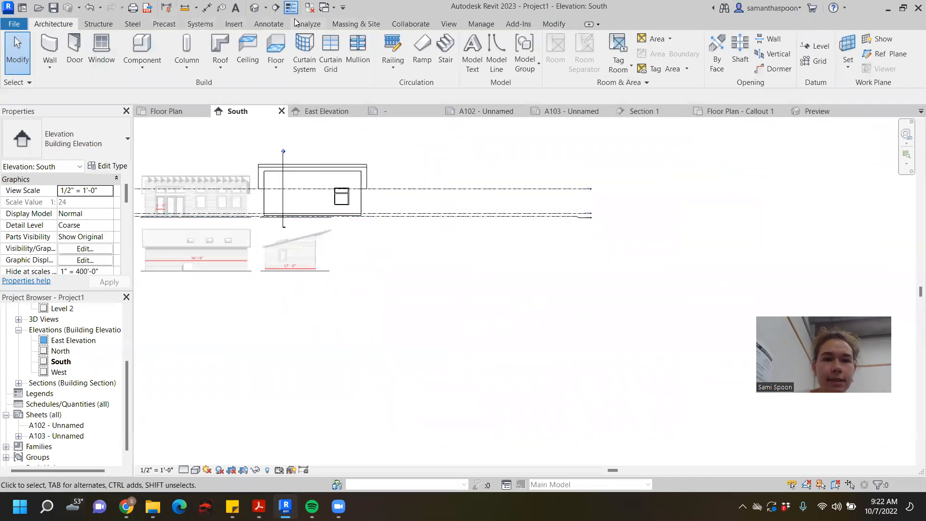
- Draw a 3' horizontal detail line in the Wide Lines style just below the reference image's 3'-0" door mark
click(271, 24)
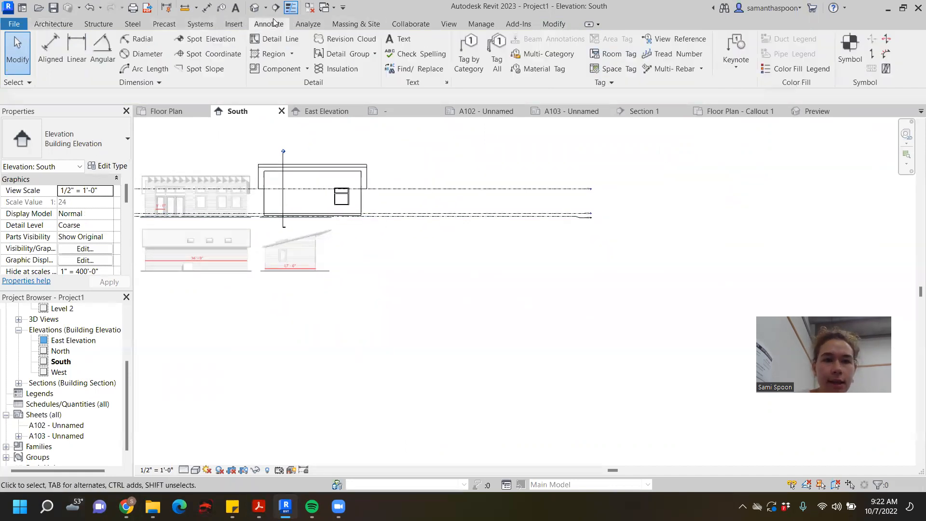
click(284, 41)
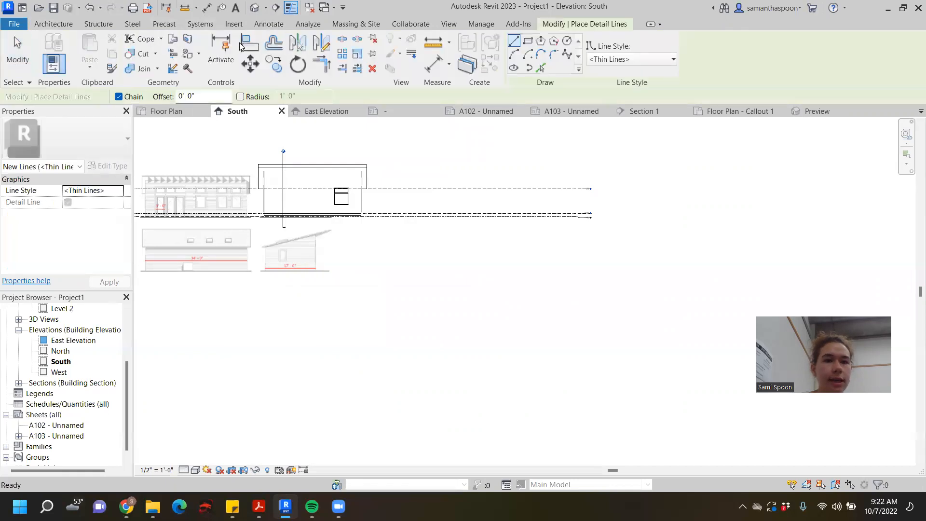
click(626, 59)
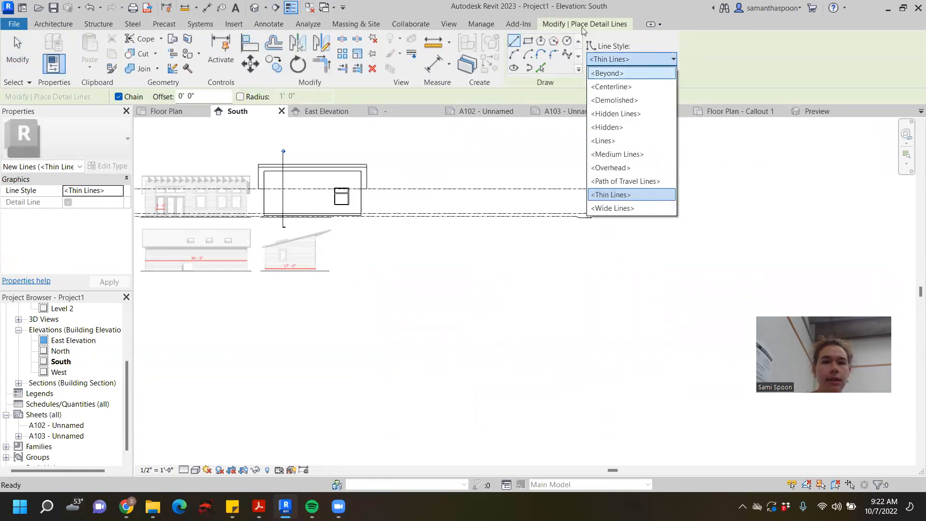
click(612, 208)
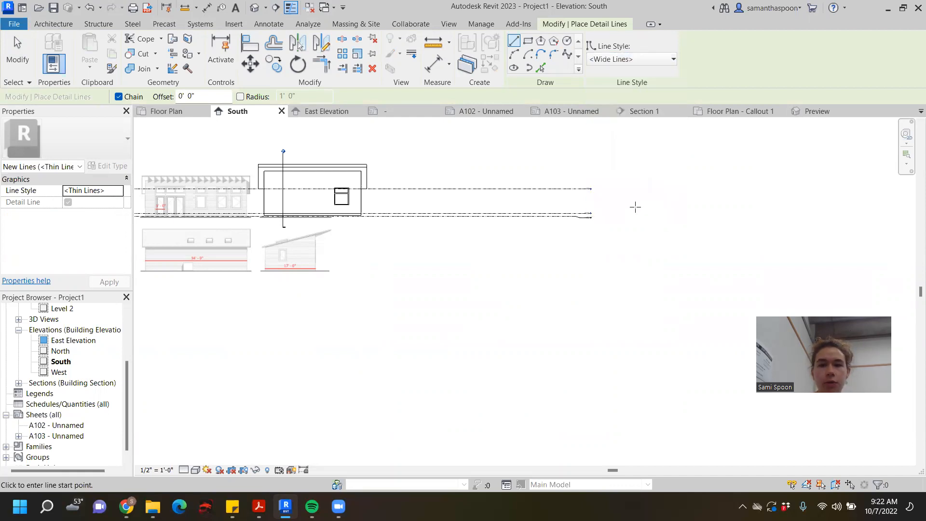
scroll(327, 167, down, 2)
middle_drag(325, 167, 460, 151)
scroll(460, 151, up, 1)
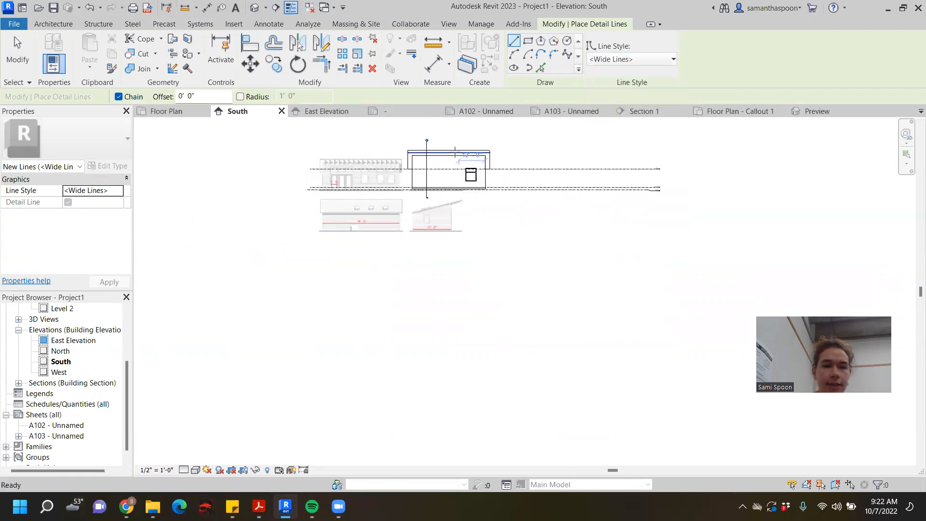
scroll(353, 173, up, 9)
middle_drag(430, 224, 514, 220)
scroll(463, 181, up, 3)
middle_drag(462, 179, 403, 280)
scroll(407, 277, down, 3)
scroll(407, 277, up, 1)
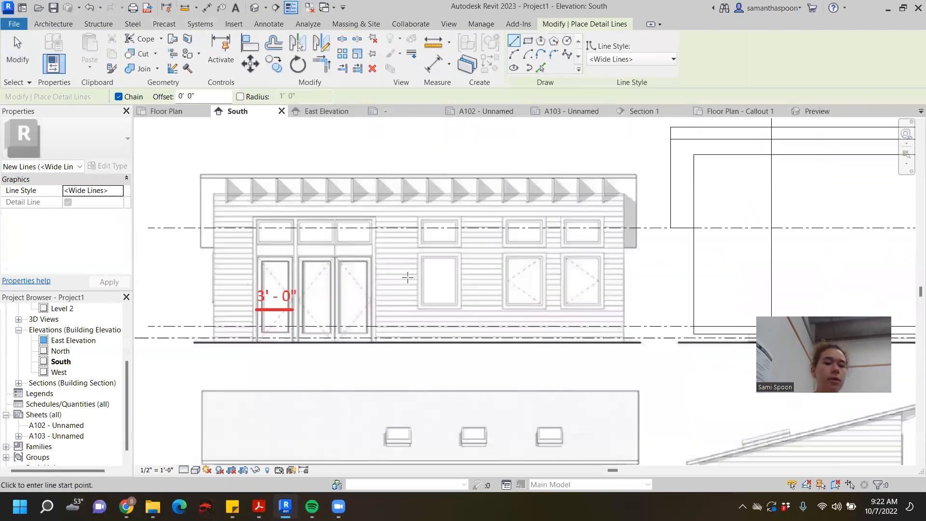
scroll(297, 312, up, 3)
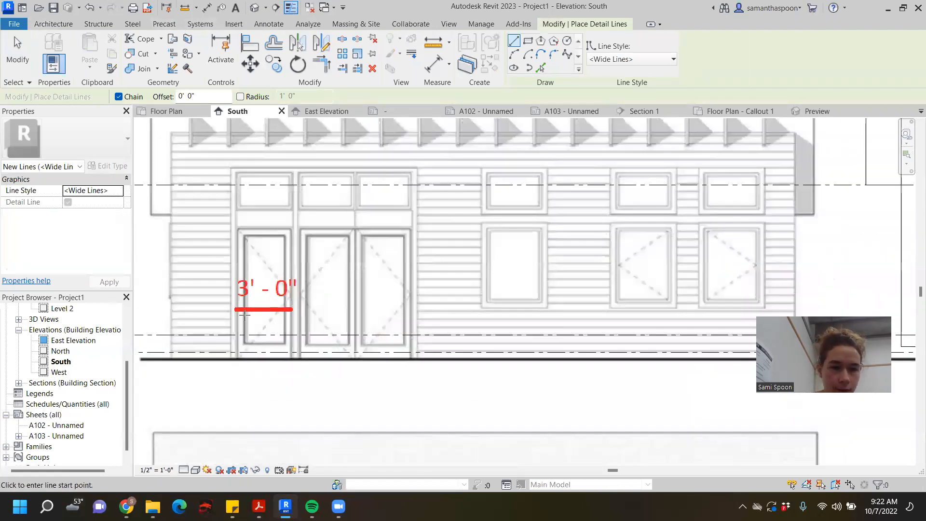
click(234, 315)
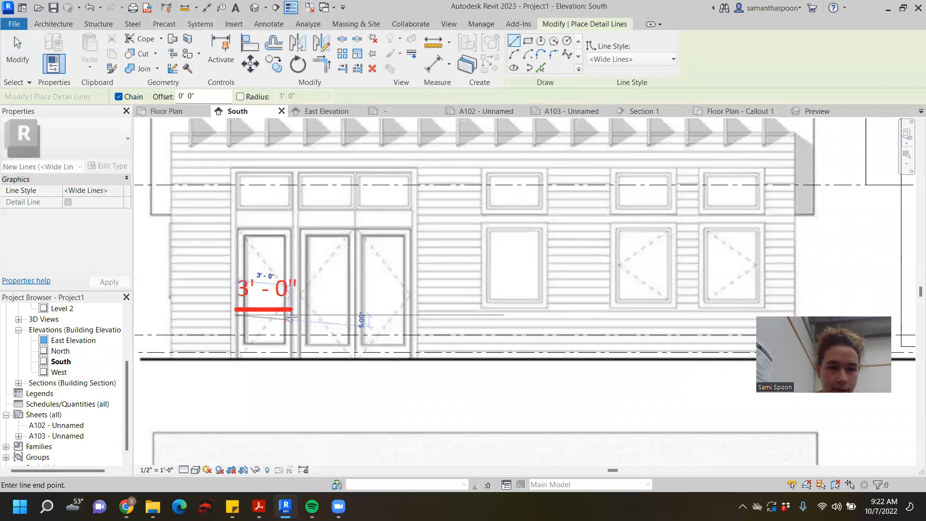
text(3)
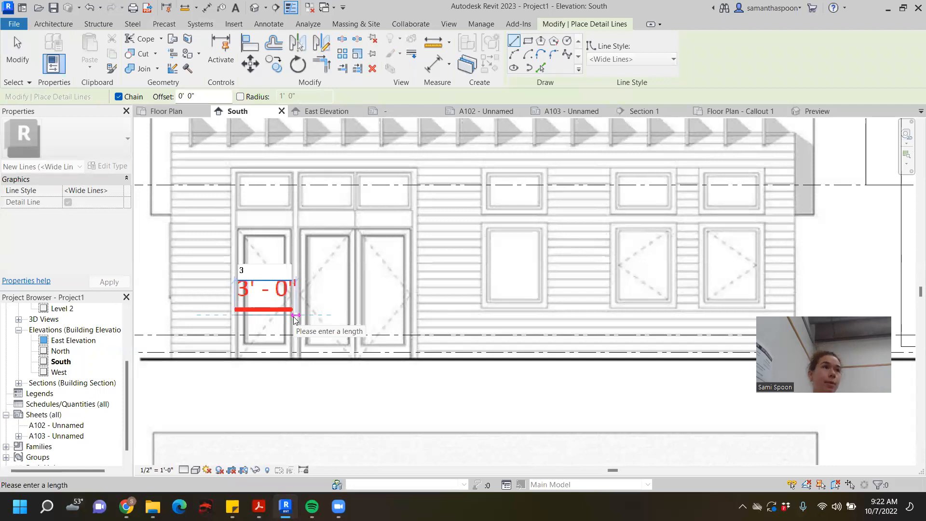
key(Return)
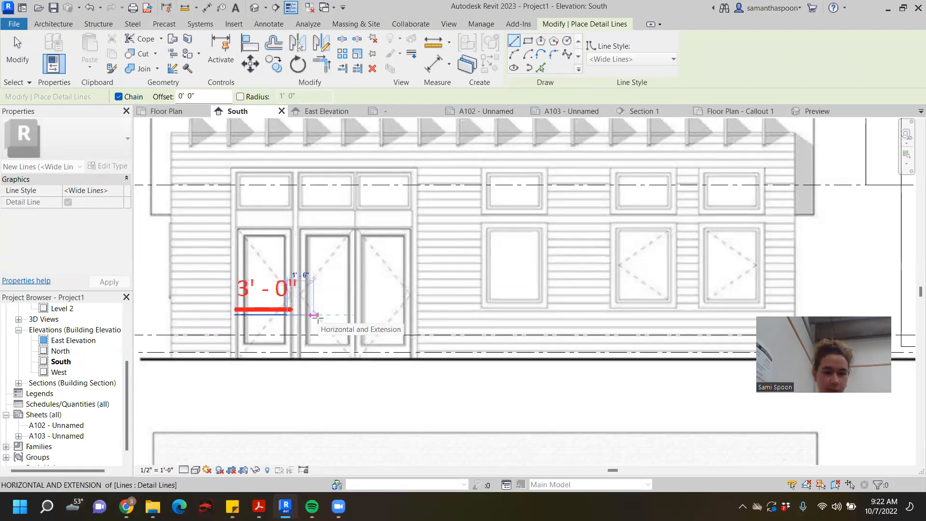
key(Escape)
scroll(360, 263, down, 6)
middle_drag(444, 265, 431, 238)
key(Escape)
- Scale the reference image down proportionally to about 68' 7" wide to match its 3'-0" door mark to the detail line
scroll(290, 263, up, 2)
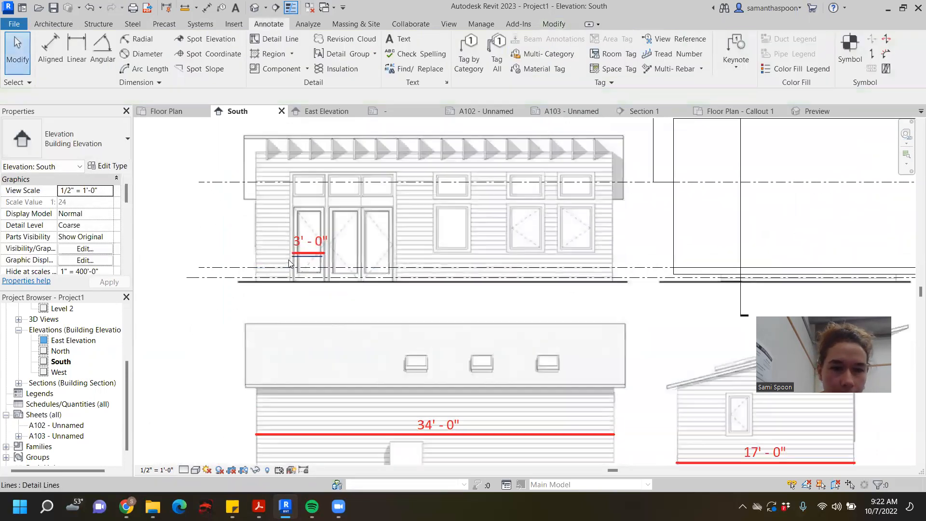
scroll(289, 262, up, 2)
scroll(318, 265, up, 2)
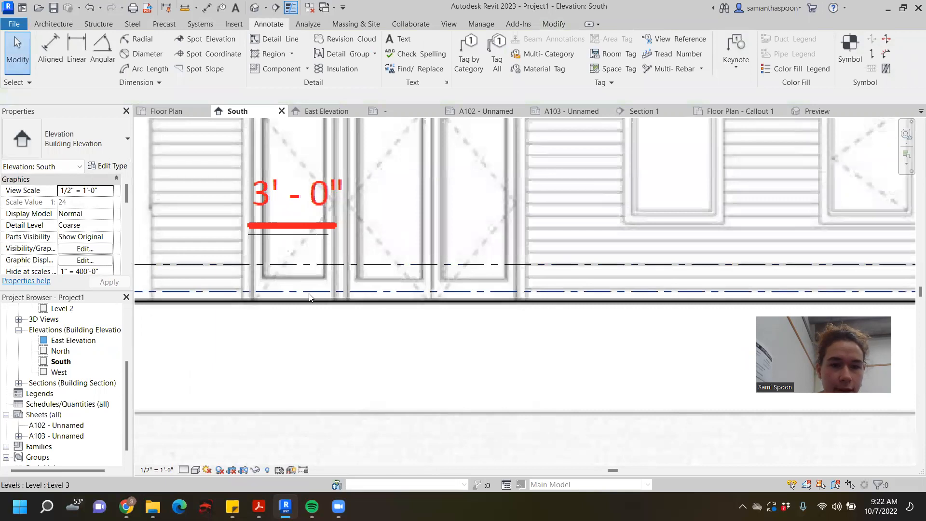
scroll(333, 255, down, 5)
click(492, 242)
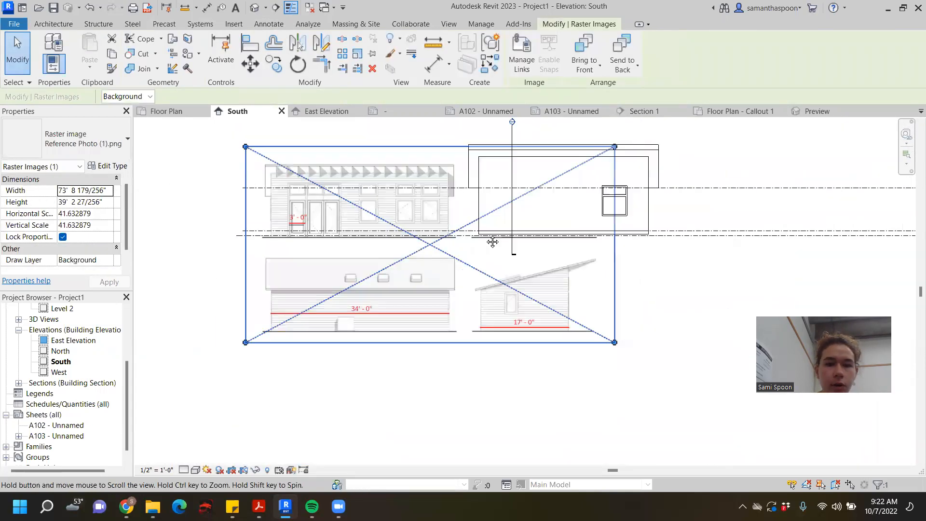
middle_drag(493, 242, 466, 248)
drag(589, 349, 562, 335)
scroll(257, 232, up, 2)
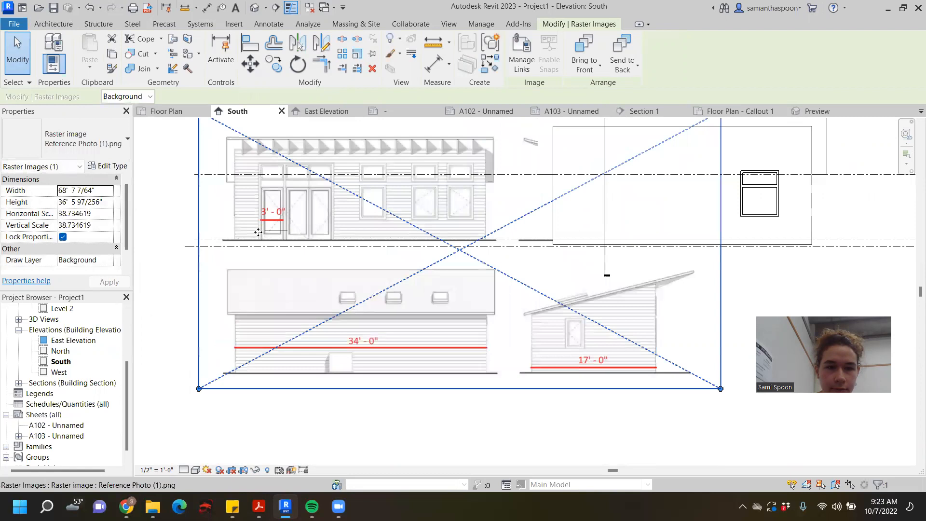
- Move and nudge the reference image to align its 3'-0" door mark directly above the detail line, and deselect it
scroll(258, 232, up, 2)
drag(289, 220, 301, 233)
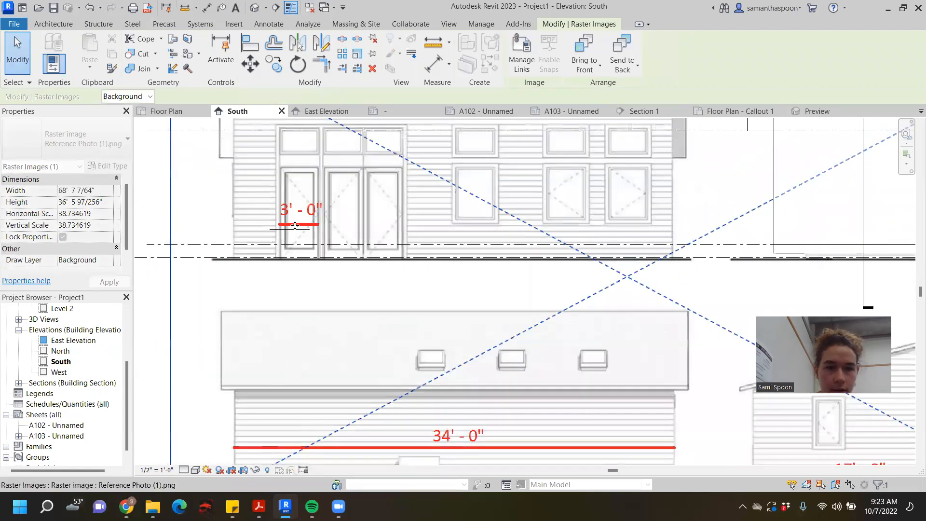
key(Left)
key(Left)
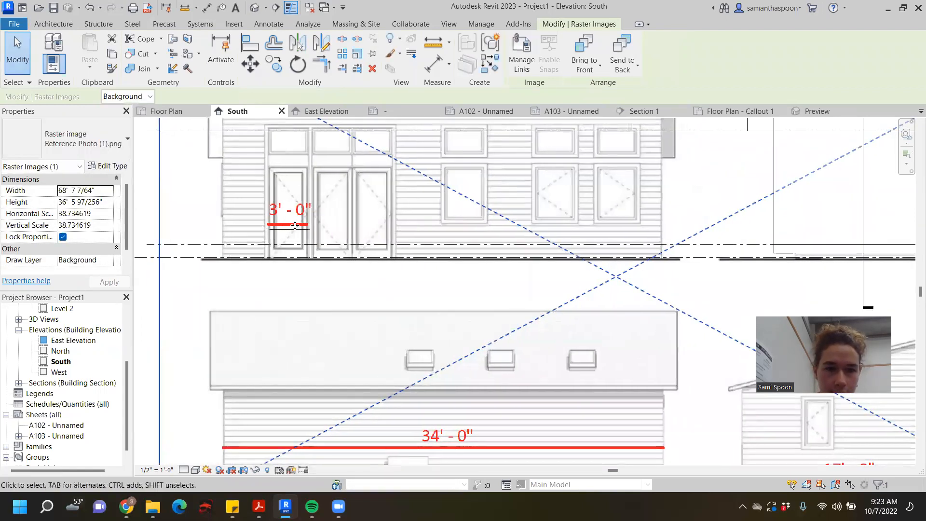
key(Down)
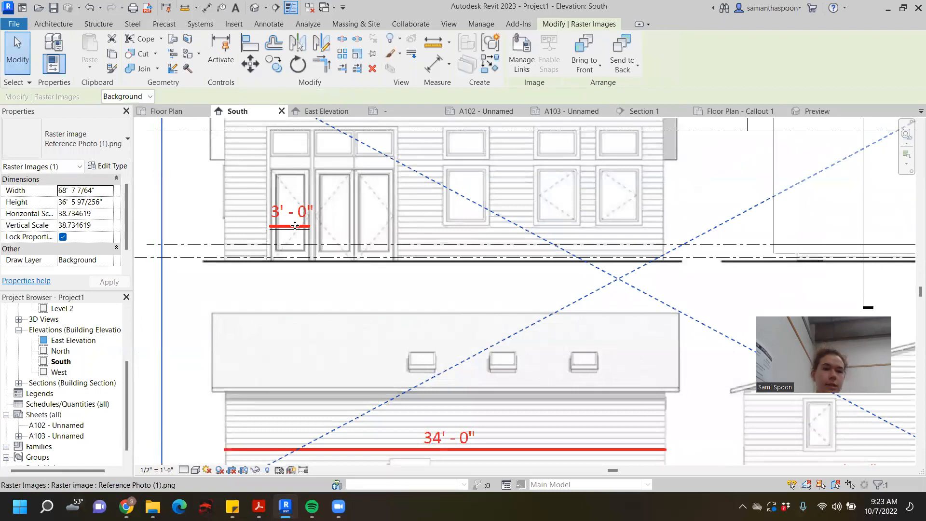
click(151, 169)
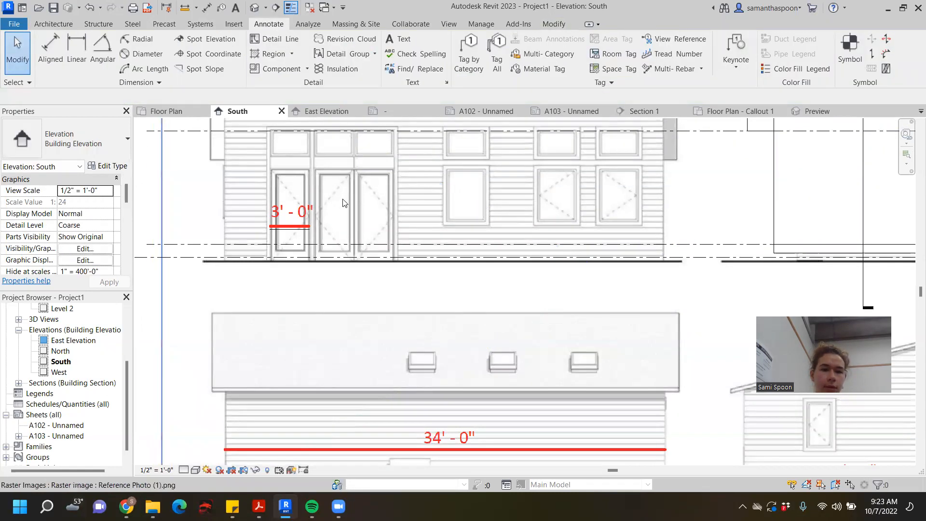
- Check the length of the detail line and compare the rescaled reference image with the modeled South elevation
click(303, 236)
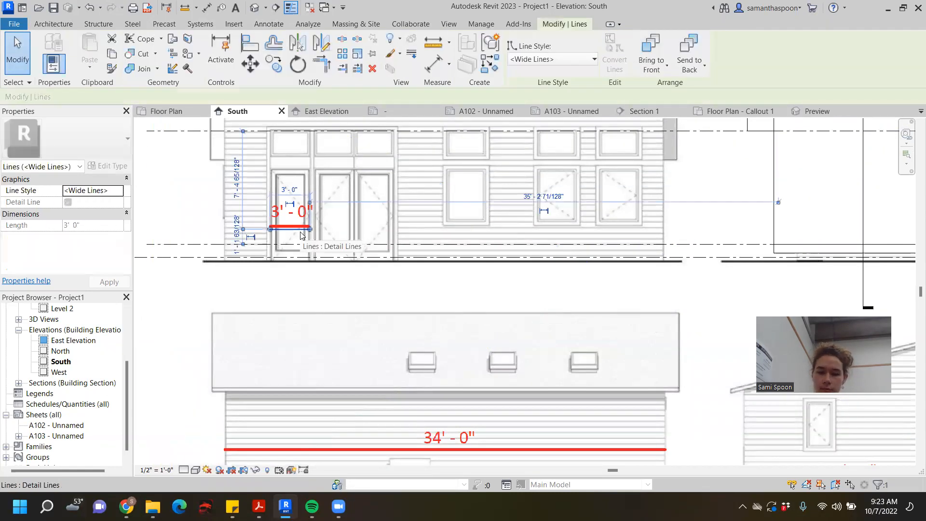
key(Escape)
scroll(296, 235, down, 6)
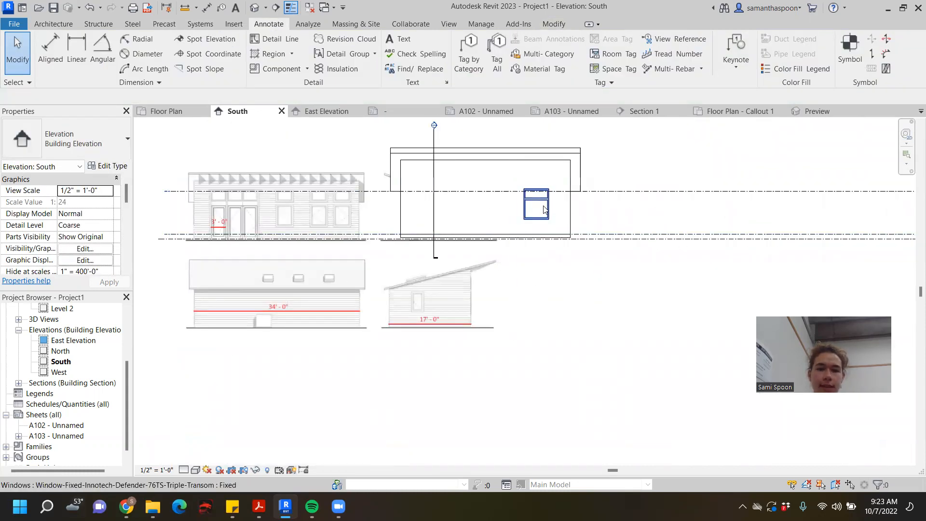
scroll(522, 246, up, 2)
middle_drag(535, 245, 659, 284)
scroll(697, 241, down, 2)
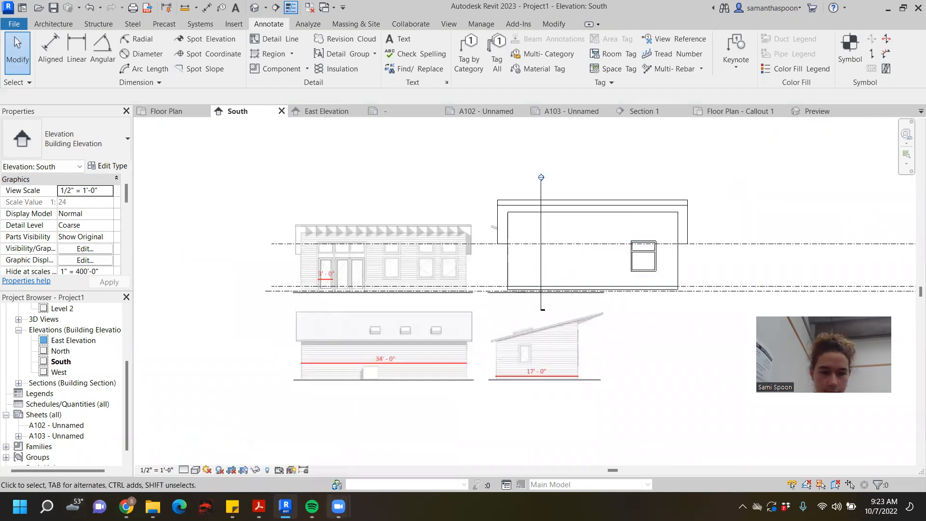
- Switch to File Explorer, look through the 5219-075 and Downloads folders for window families, and minimize the Downloads window
mouse_move(153, 506)
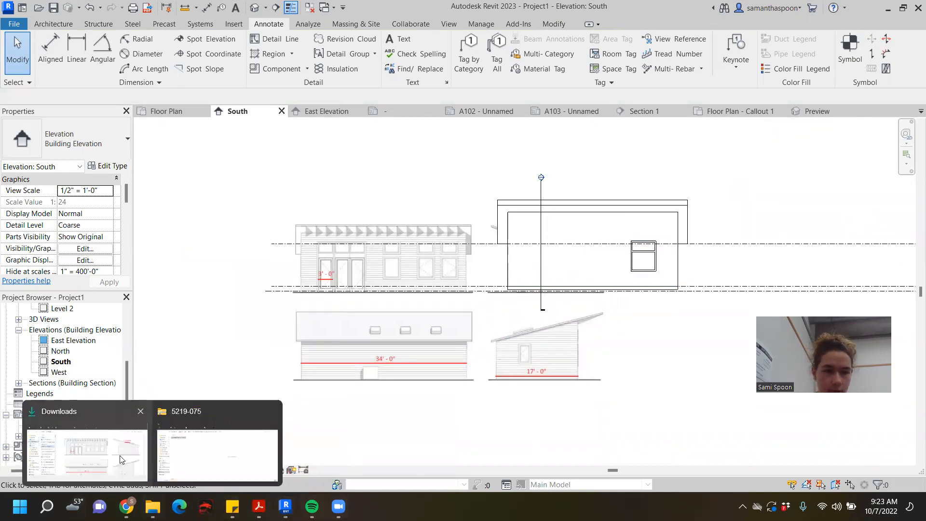
click(206, 467)
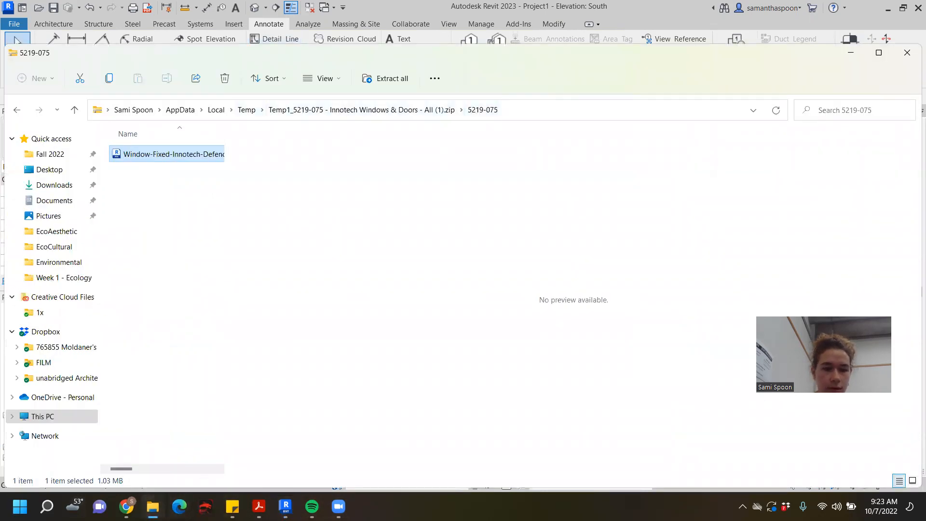
mouse_move(152, 506)
click(82, 456)
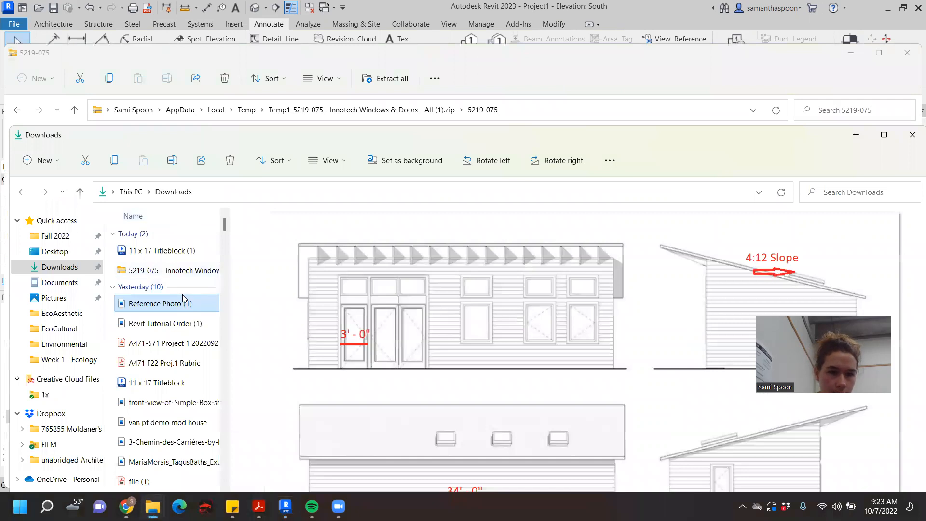
scroll(186, 299, down, 2)
scroll(193, 329, down, 3)
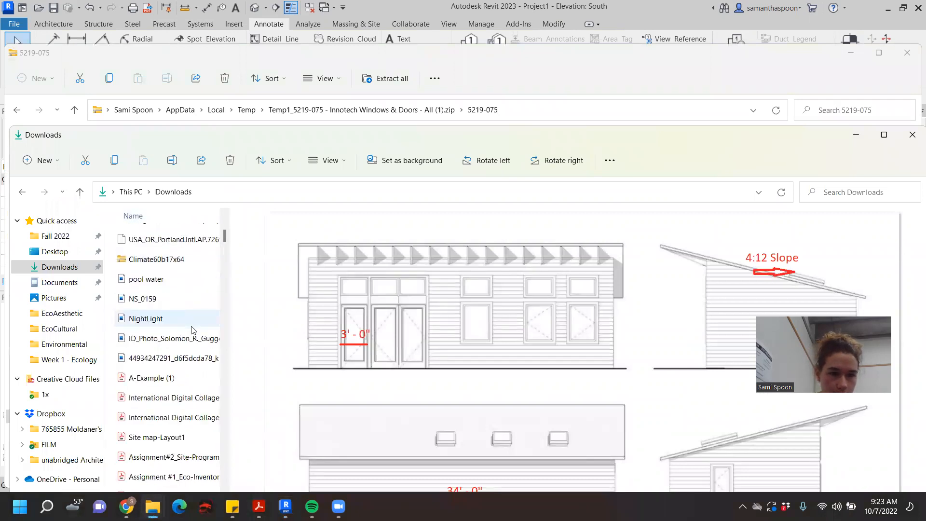
scroll(193, 329, up, 5)
click(858, 139)
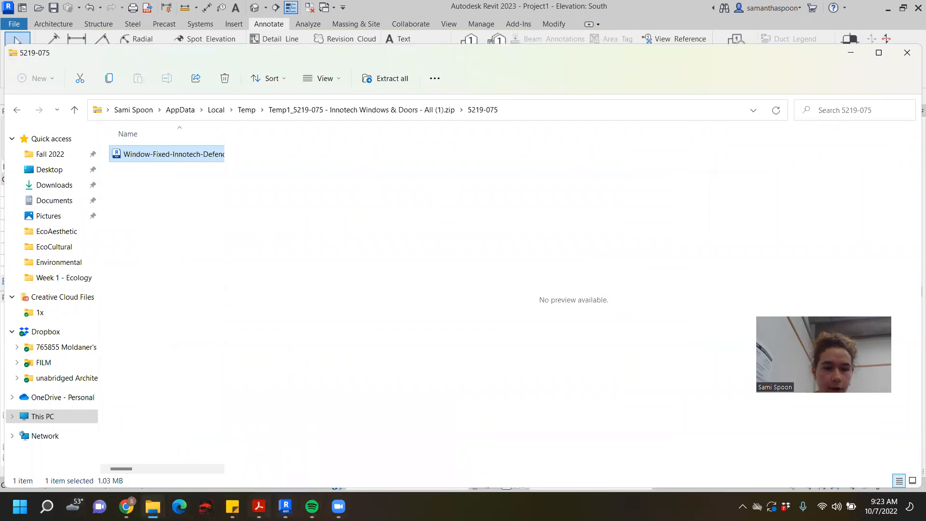
- Switch to the Canvas course files in Chrome and search for "revit families" and "revit"
click(126, 506)
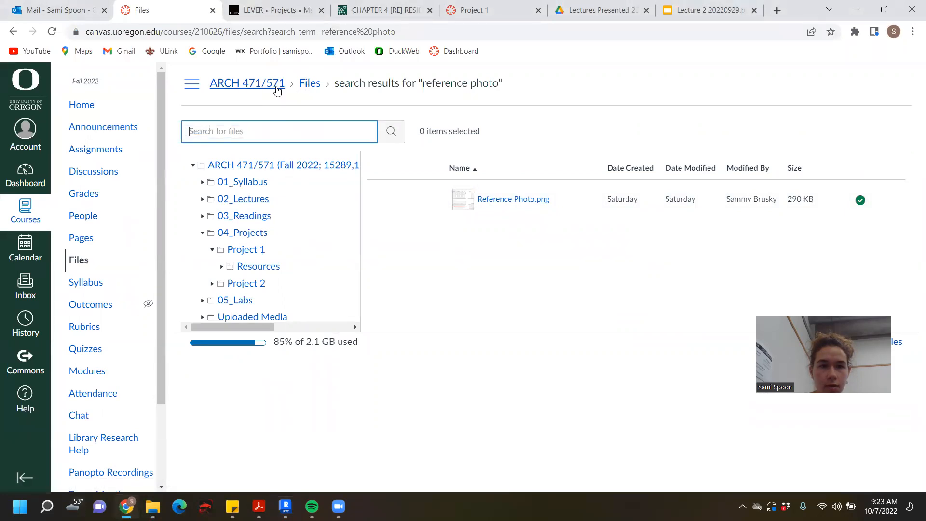
text(revit fam)
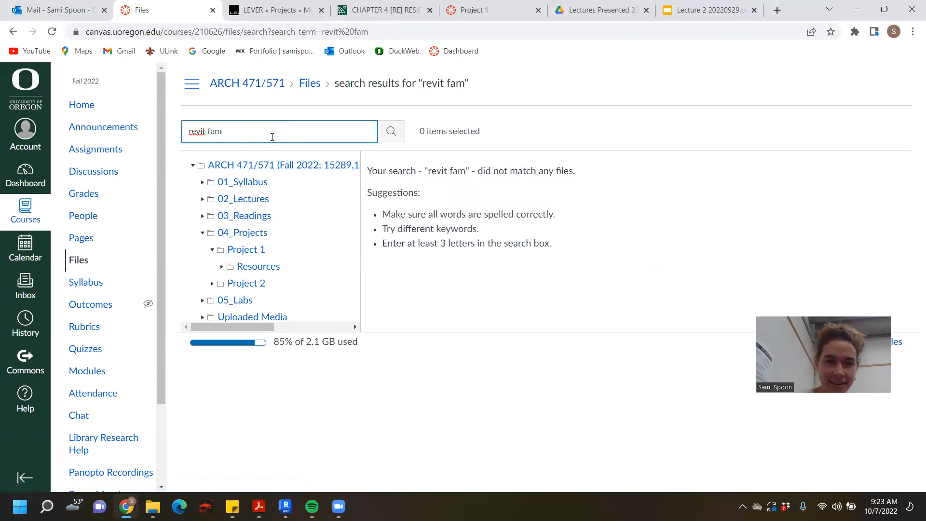
text(ies)
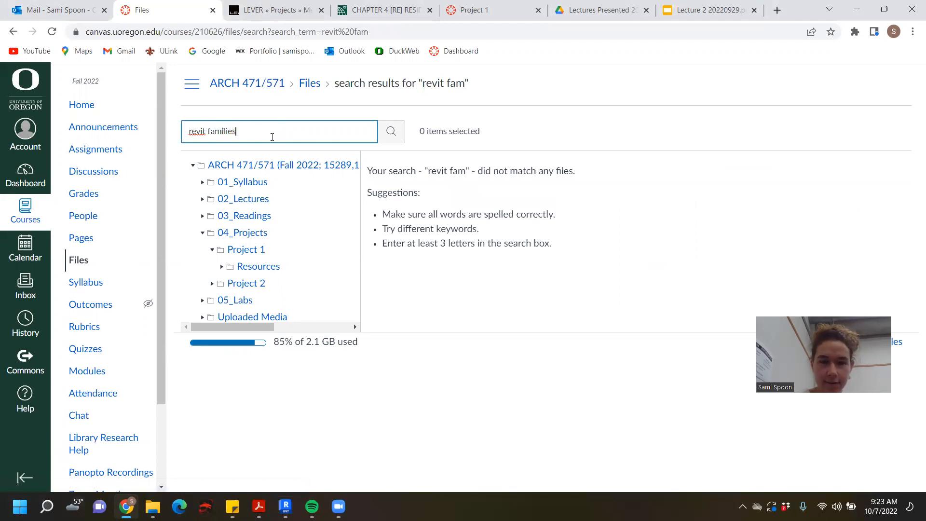
drag(266, 135, 151, 133)
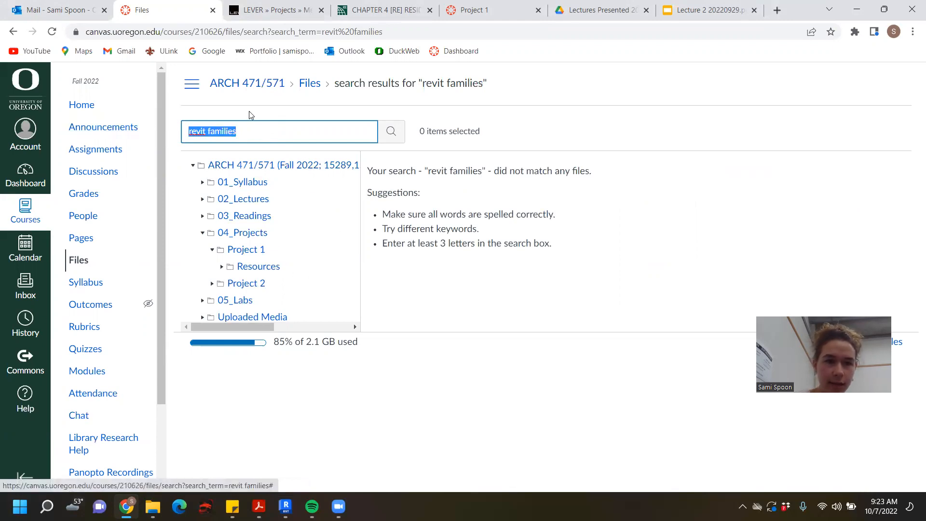
click(287, 135)
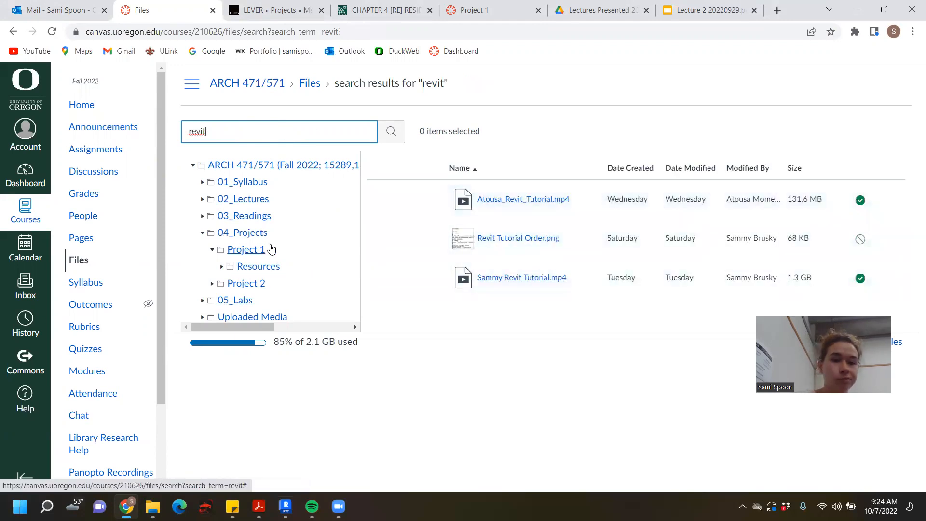
- Open the Windows & Doors folder under Project 1 > Resources > Revit Families and look through its files
click(271, 249)
click(268, 267)
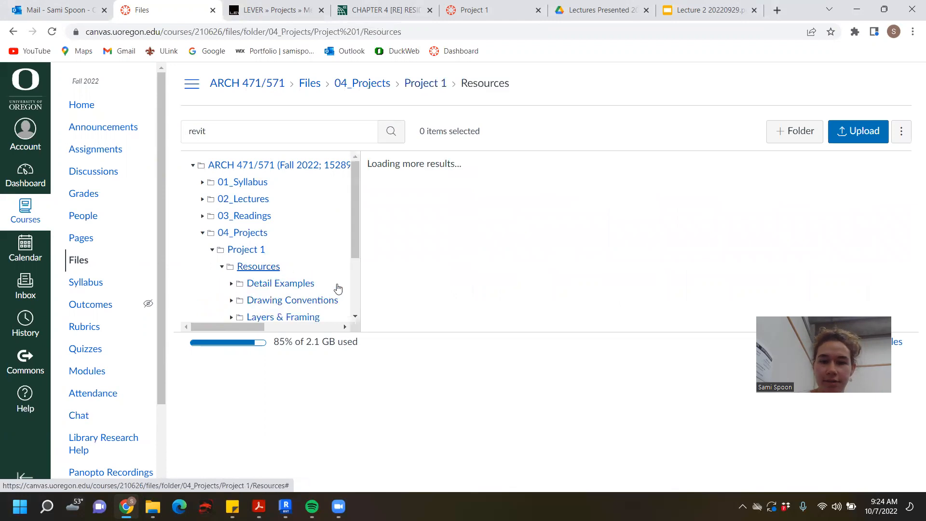
click(519, 311)
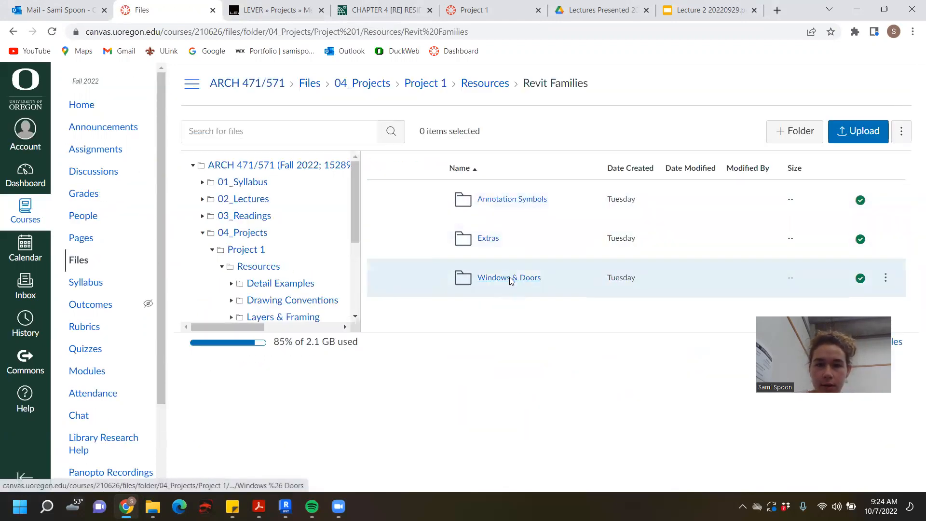
click(510, 278)
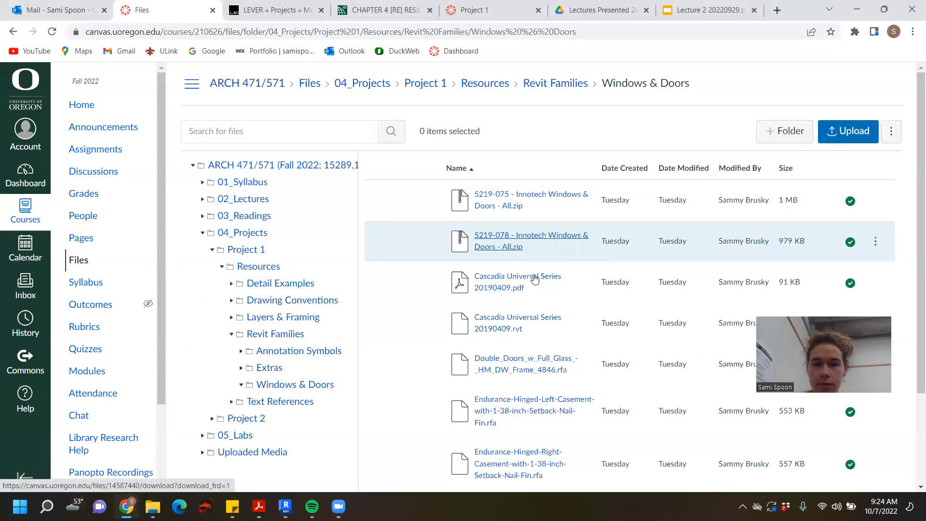
scroll(574, 208, down, 1)
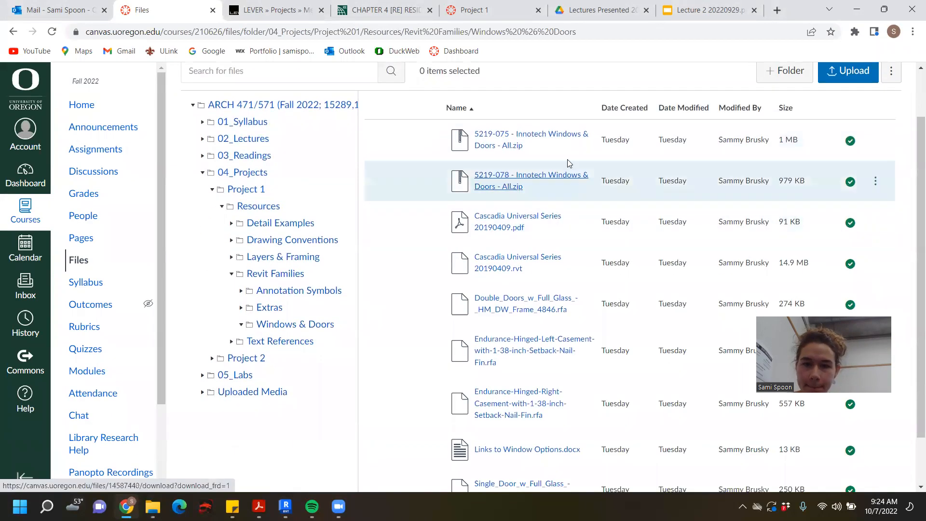
- Preview the file Cascadia Universal Series 20190409.pdf from the Windows & Doors folder and close the preview
scroll(572, 217, down, 1)
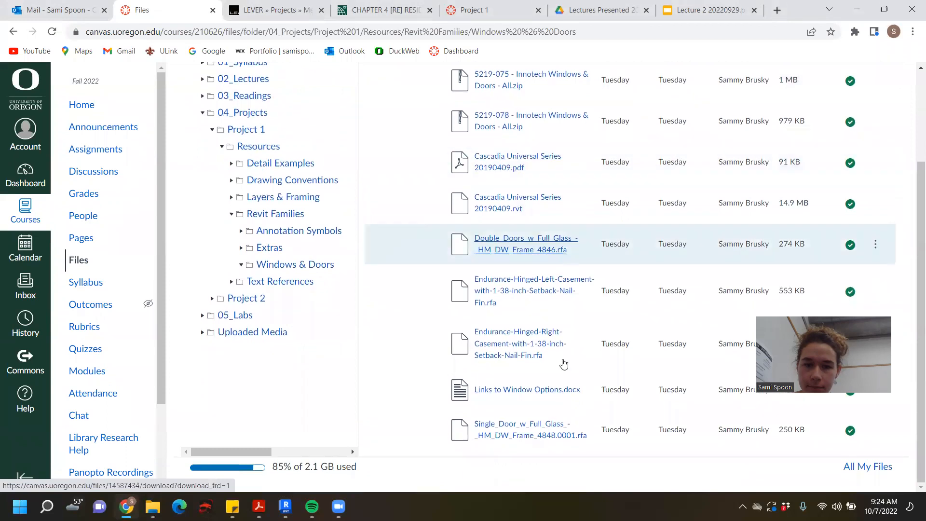
scroll(563, 388, up, 2)
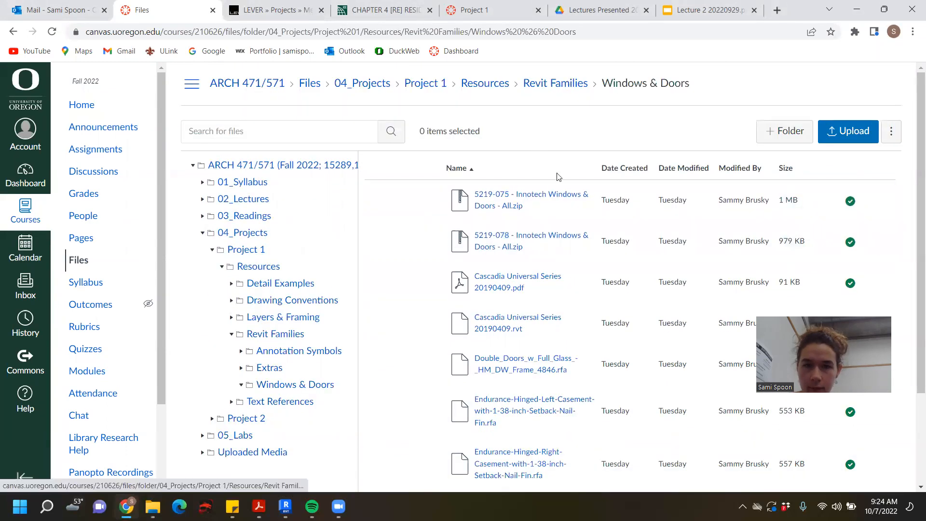
click(526, 281)
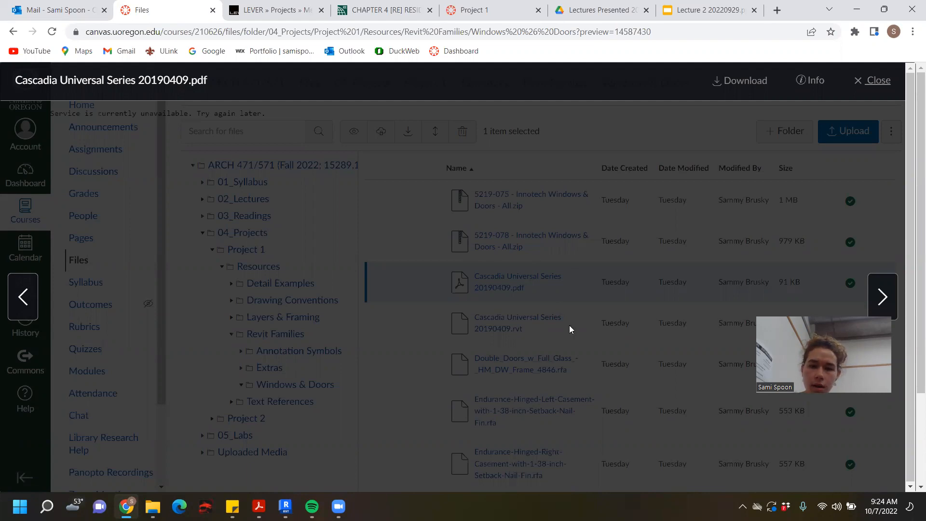
click(877, 80)
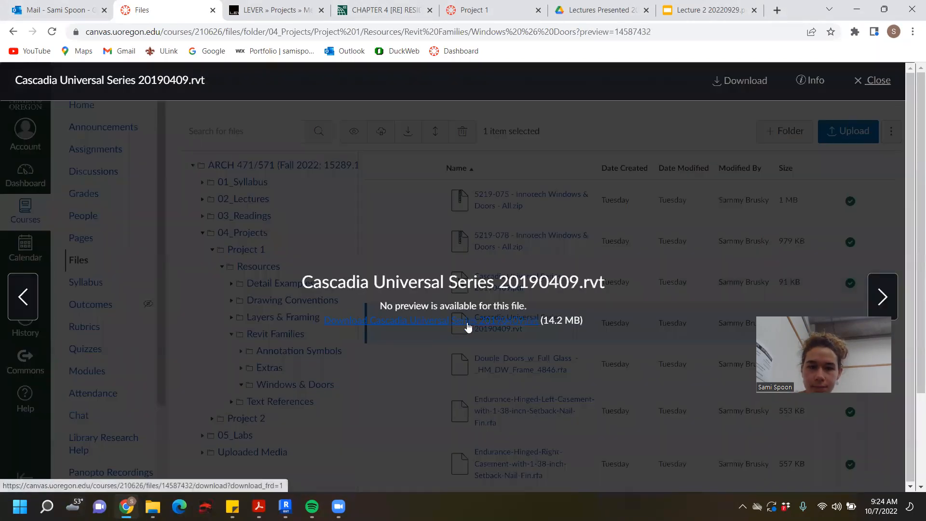
- Download Cascadia Universal Series 20190409.rvt and open it in Revit, upgrading the model from Revit 2019 to Revit 2023
click(495, 327)
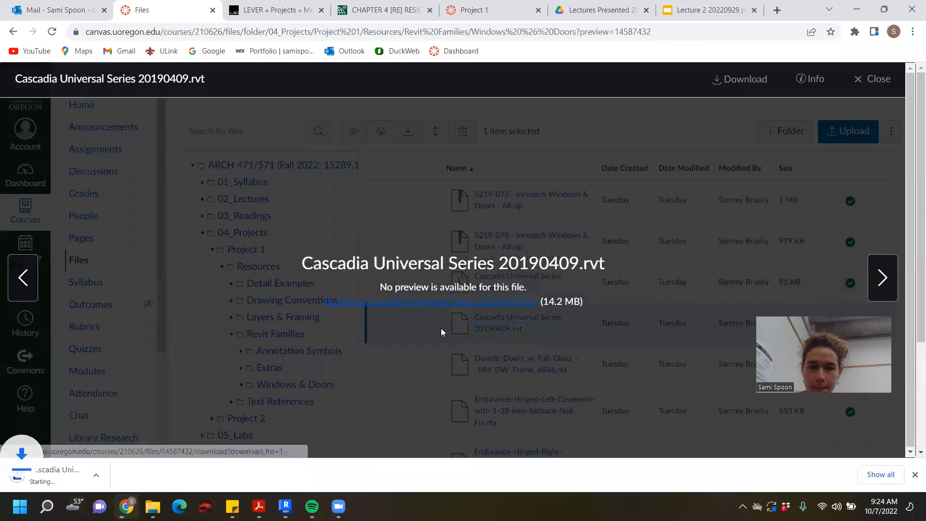
click(72, 471)
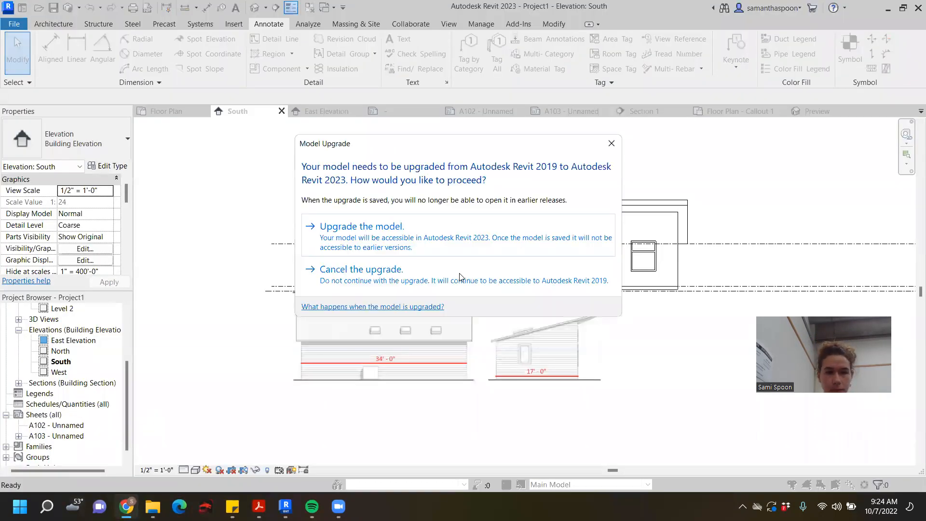
click(352, 228)
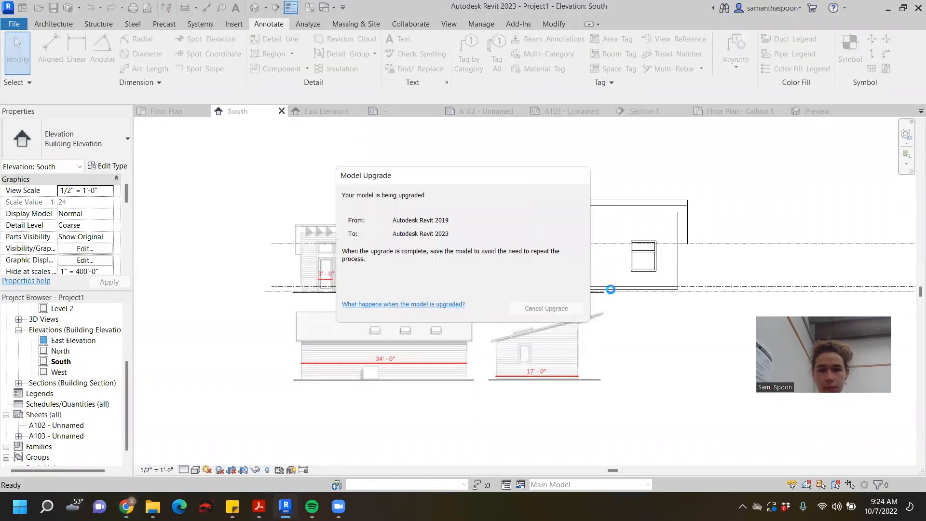
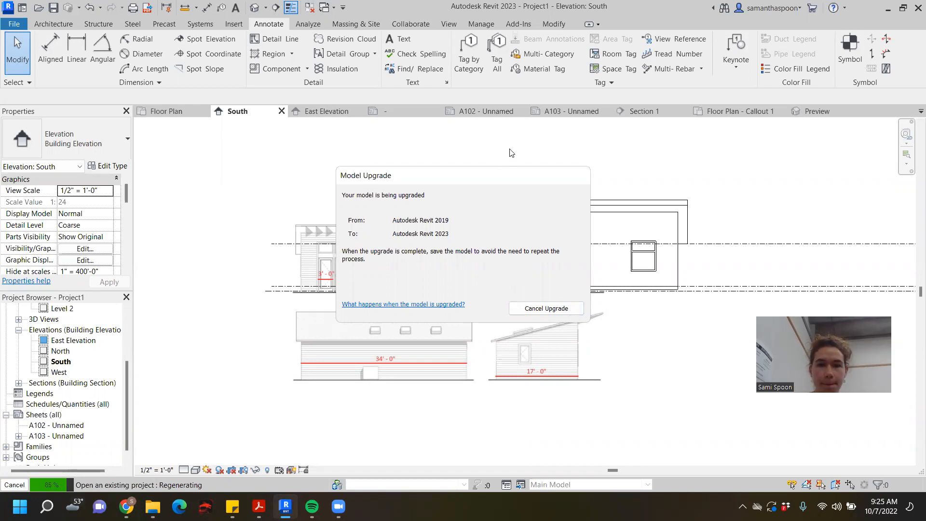
drag(489, 172, 588, 144)
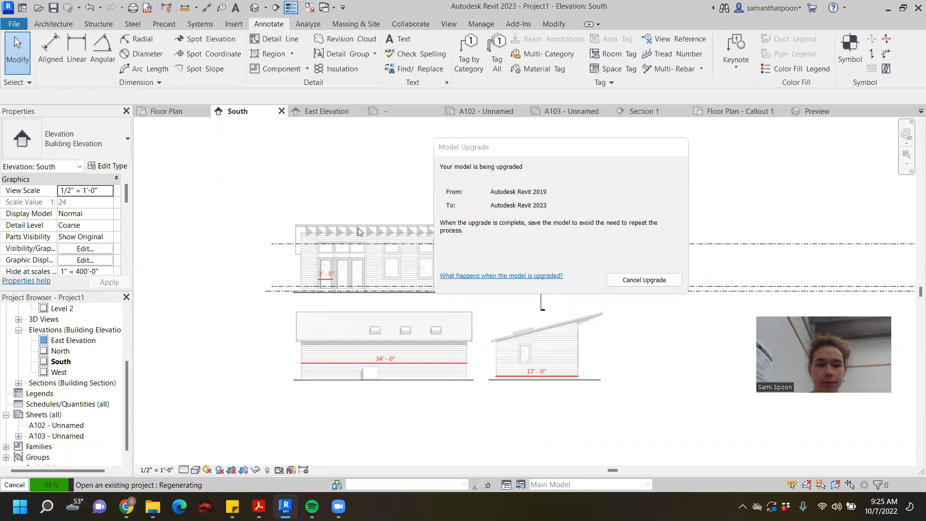
drag(564, 154, 631, 147)
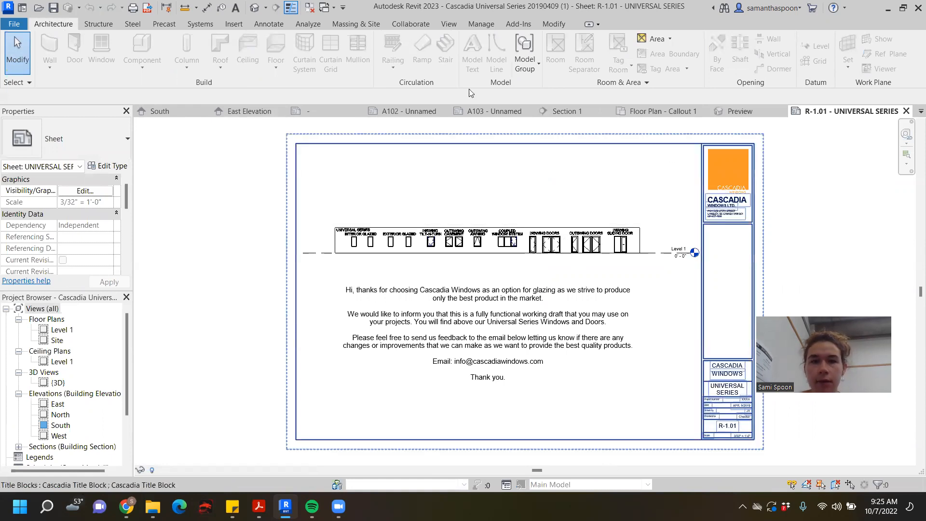
- Examine the Universal Series windows and doors on the Cascadia sheet and in the default 3D view
scroll(510, 275, up, 5)
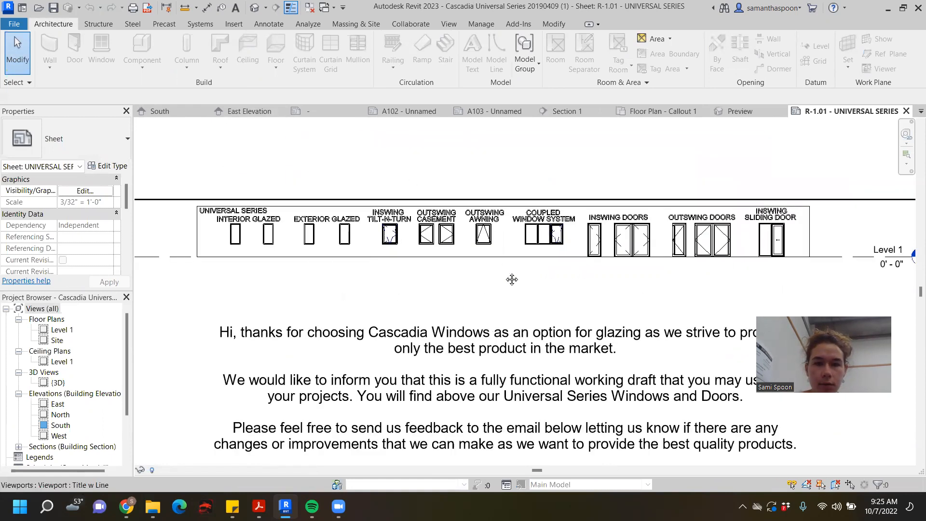
scroll(490, 275, down, 4)
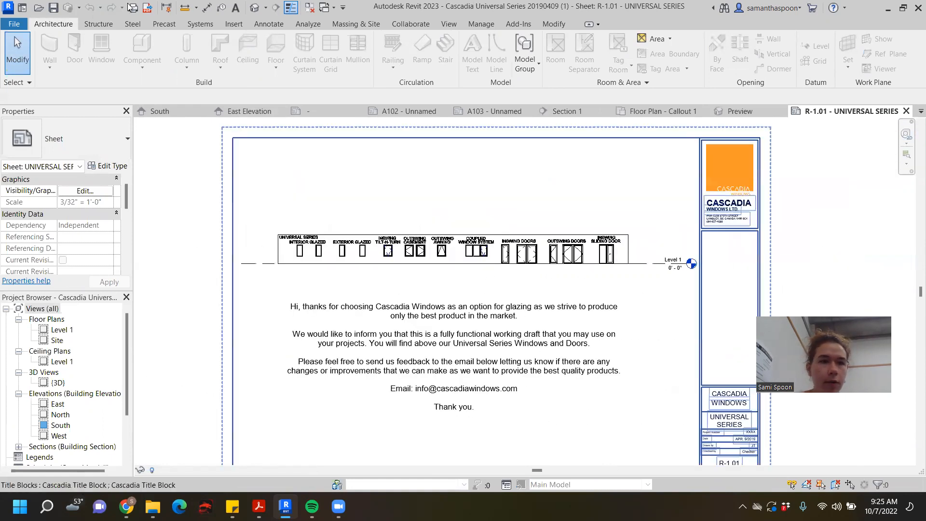
click(255, 8)
scroll(378, 251, down, 3)
middle_drag(480, 255, 419, 193)
scroll(437, 222, up, 1)
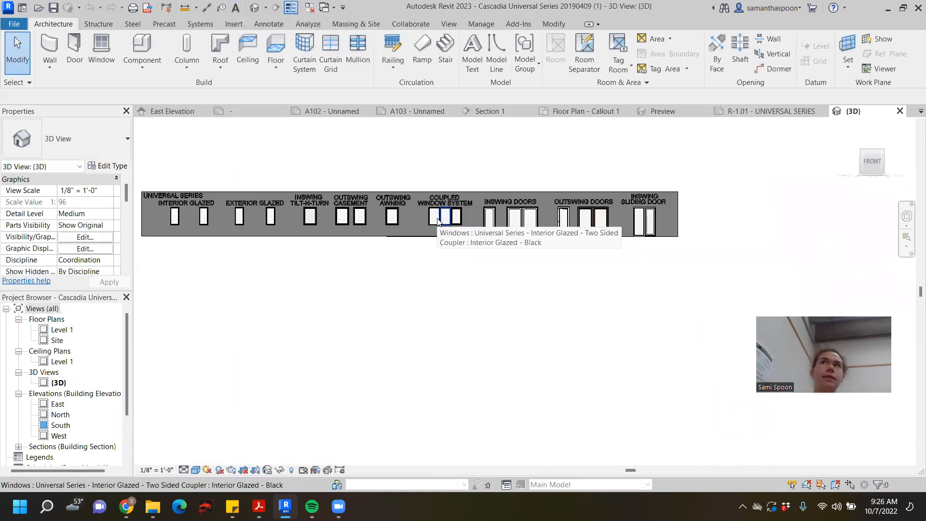
shift+middle_drag(456, 242, 614, 139)
scroll(541, 285, up, 4)
scroll(641, 227, down, 2)
shift+middle_drag(640, 227, 641, 269)
scroll(677, 231, up, 2)
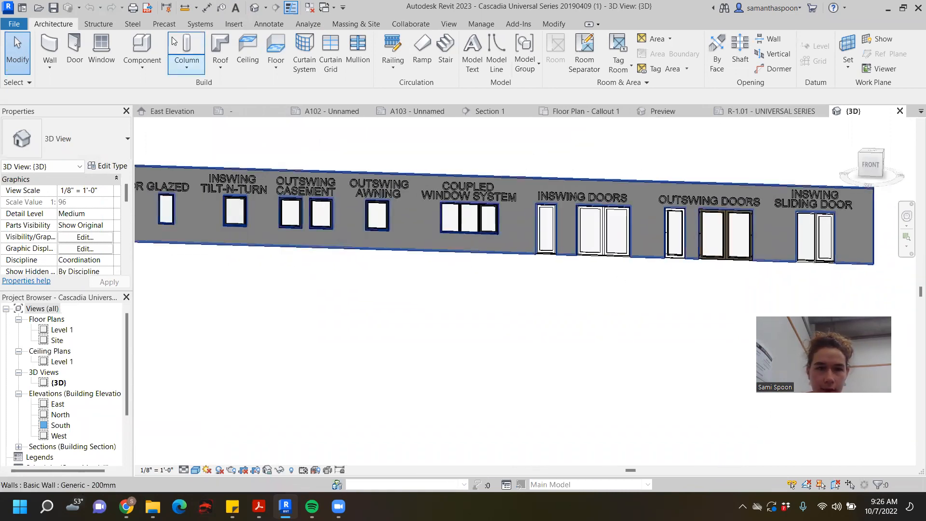
- Open the Universal Series inswing double door family for editing and load it into Project1
click(623, 225)
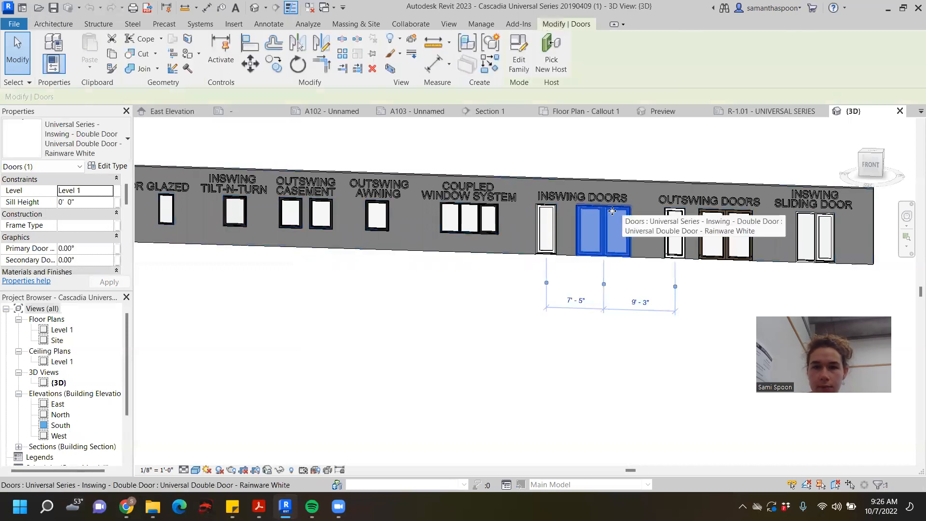
shift+middle_drag(613, 232, 582, 276)
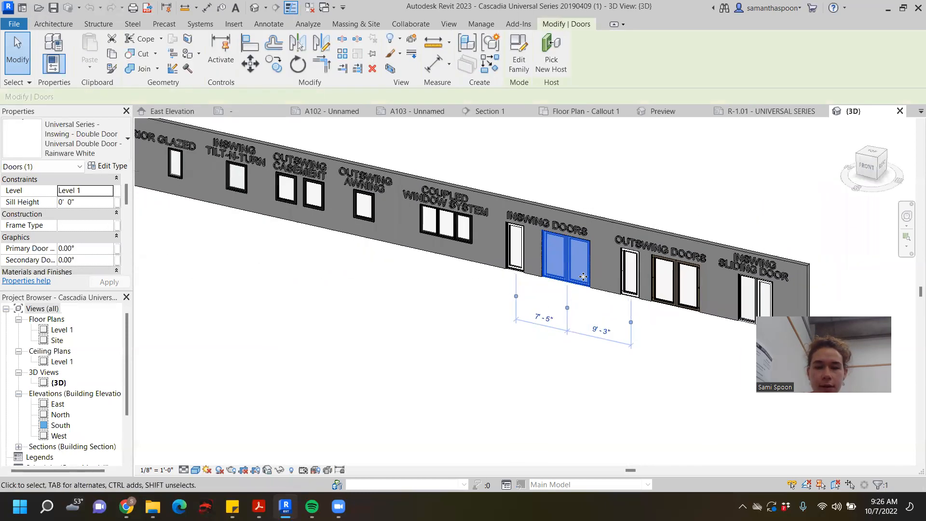
double_click(594, 253)
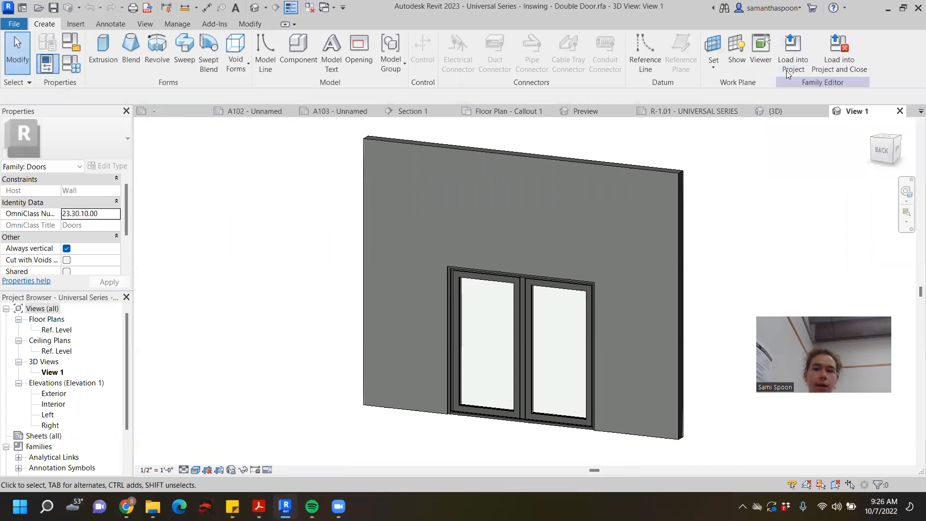
click(796, 61)
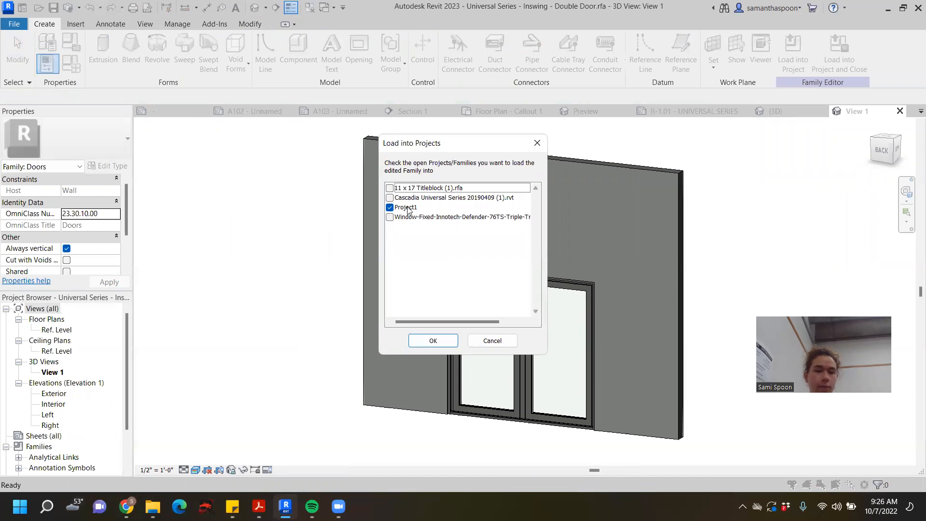
click(433, 341)
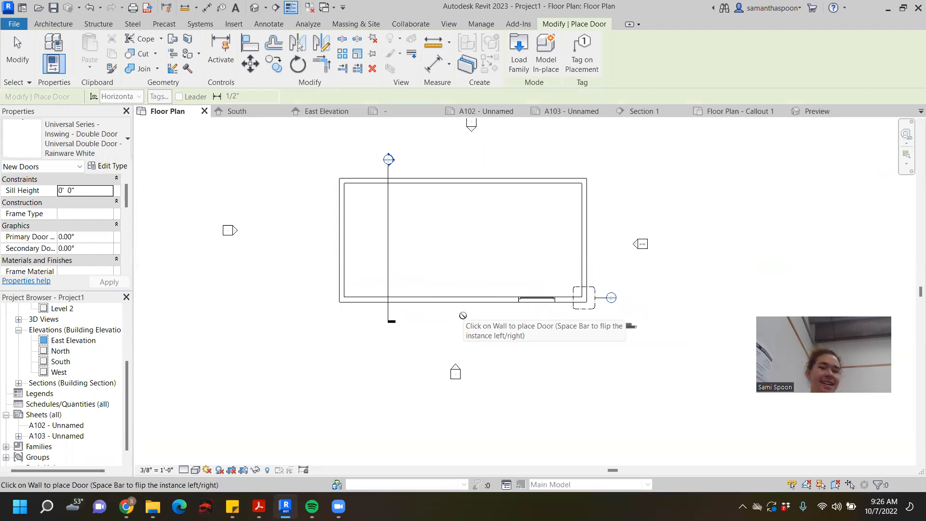
- Place the Rainware White inswing double door in the floor plan's south wall, review its colour types, and end door placement
click(457, 299)
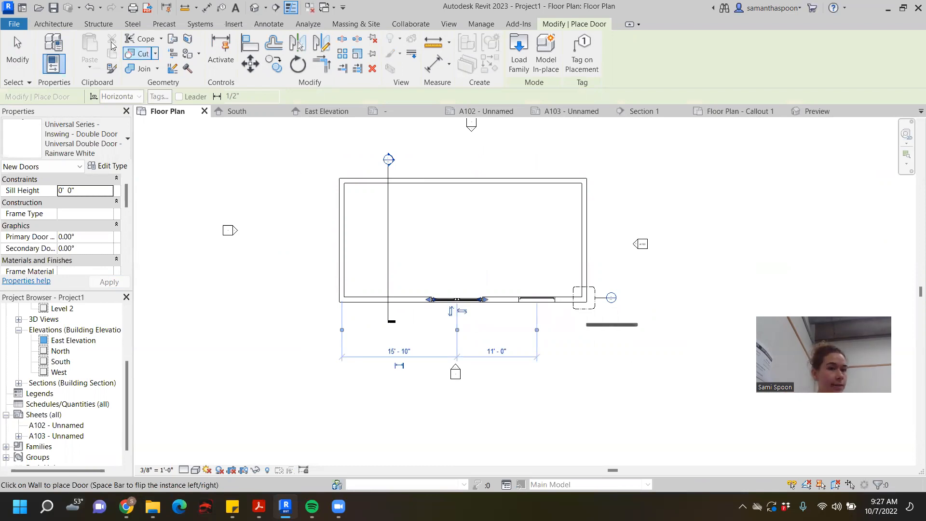
click(53, 23)
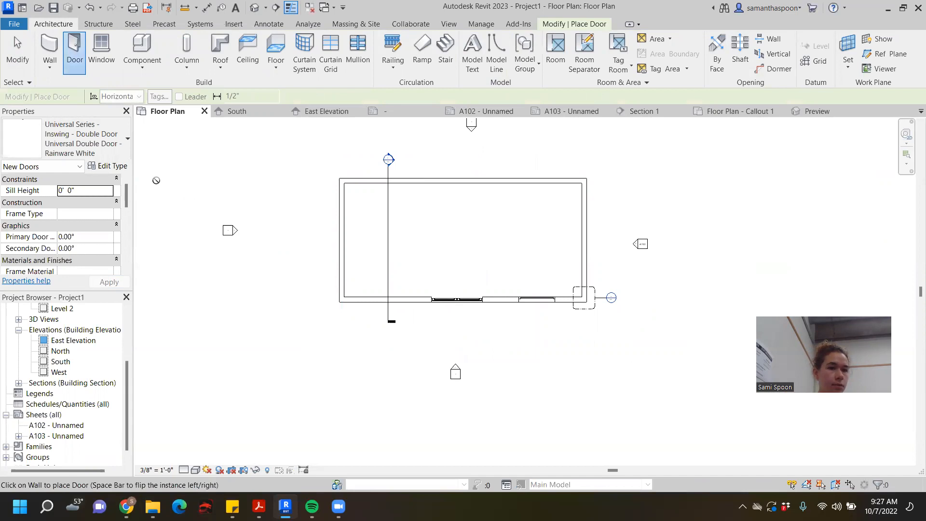
click(73, 140)
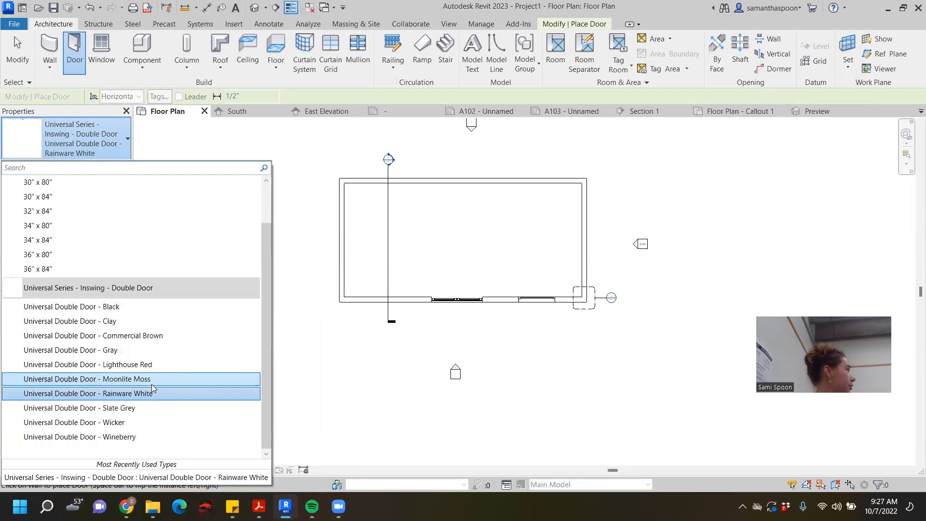
click(353, 389)
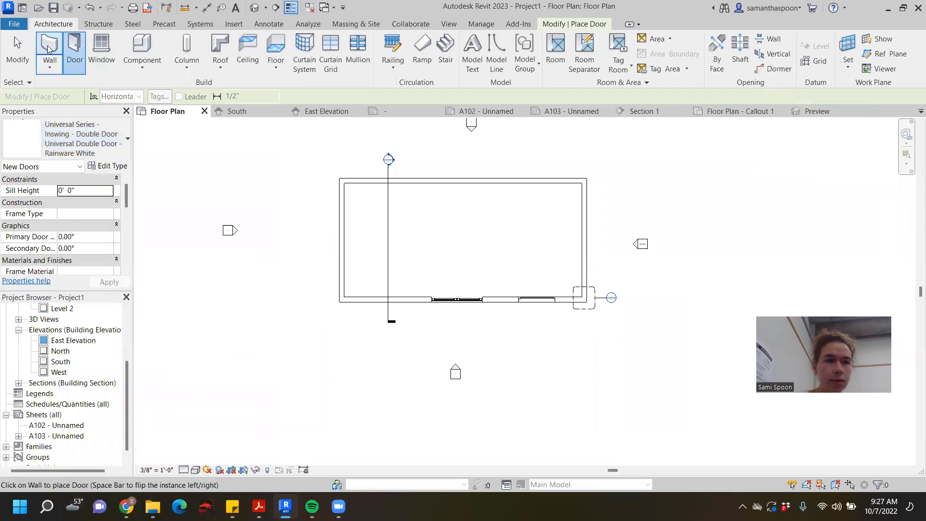
click(18, 53)
- Make the double door's temporary dimension run from the west wall's outer face to the door opening's near edge
click(454, 300)
scroll(451, 303, up, 3)
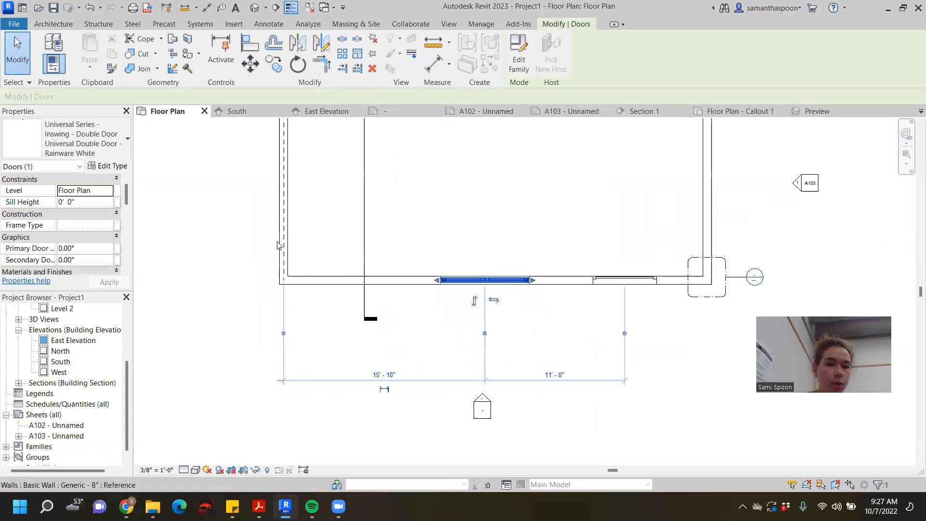
drag(277, 242, 277, 241)
key(Tab)
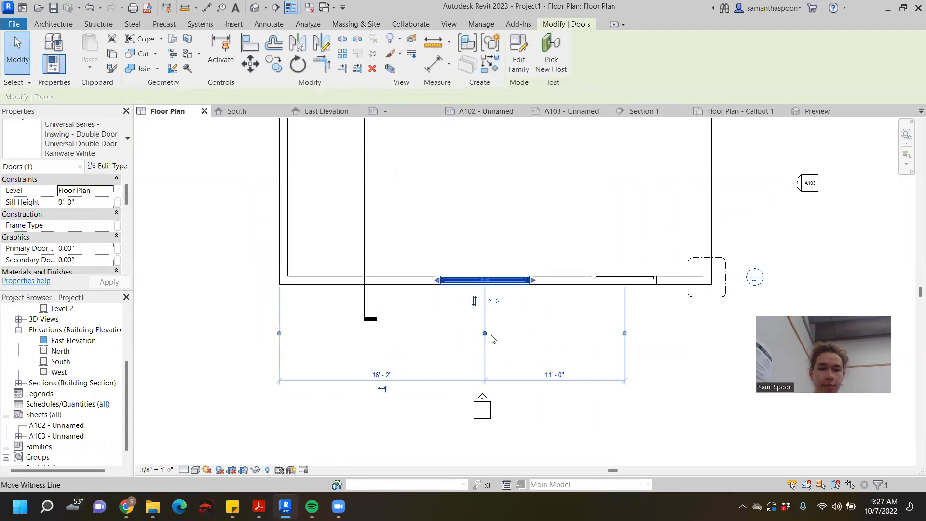
scroll(452, 292, up, 2)
scroll(424, 269, up, 2)
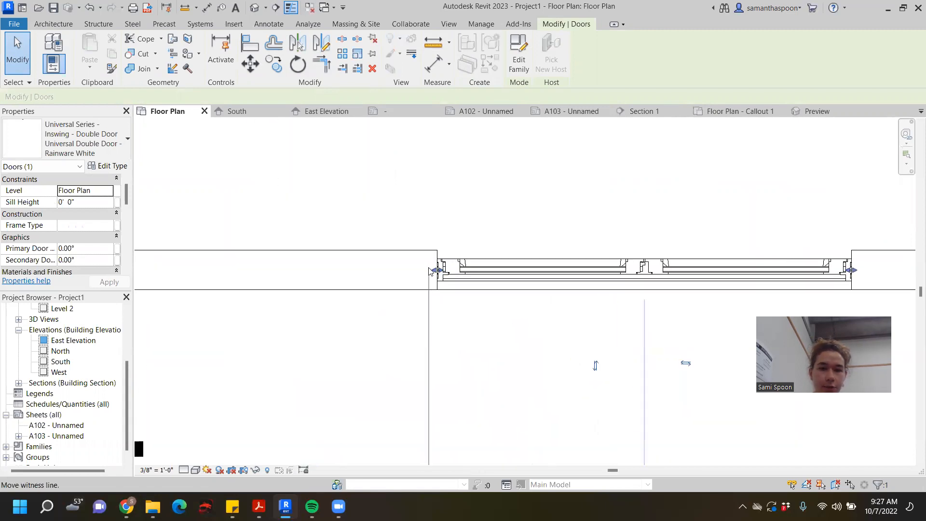
scroll(436, 260, down, 1)
scroll(436, 261, down, 3)
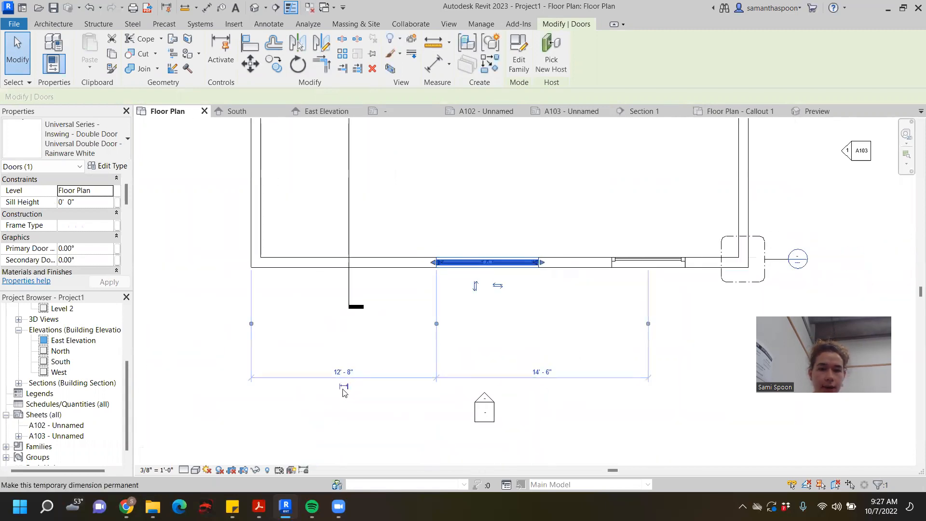
- Set the distance from the west wall's outer face to the double door's near edge to 5'-0"
click(333, 372)
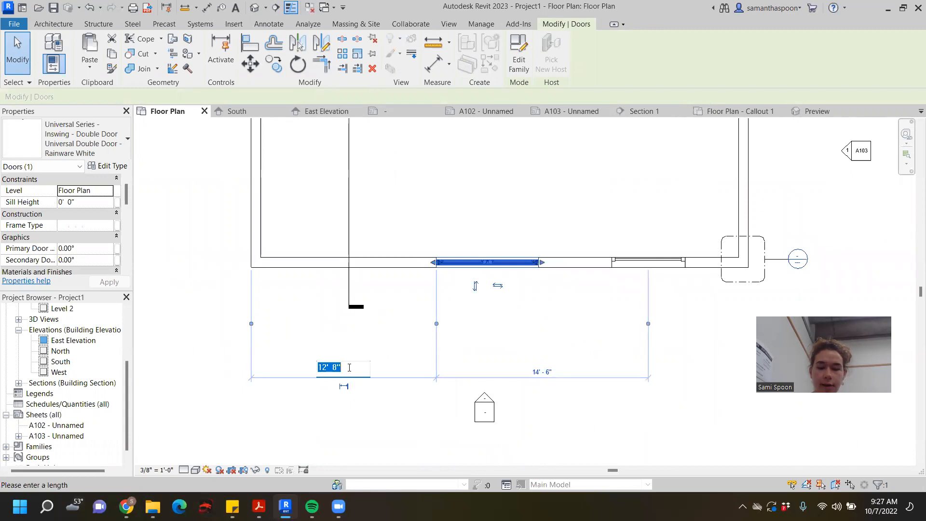
text(5)
key(Return)
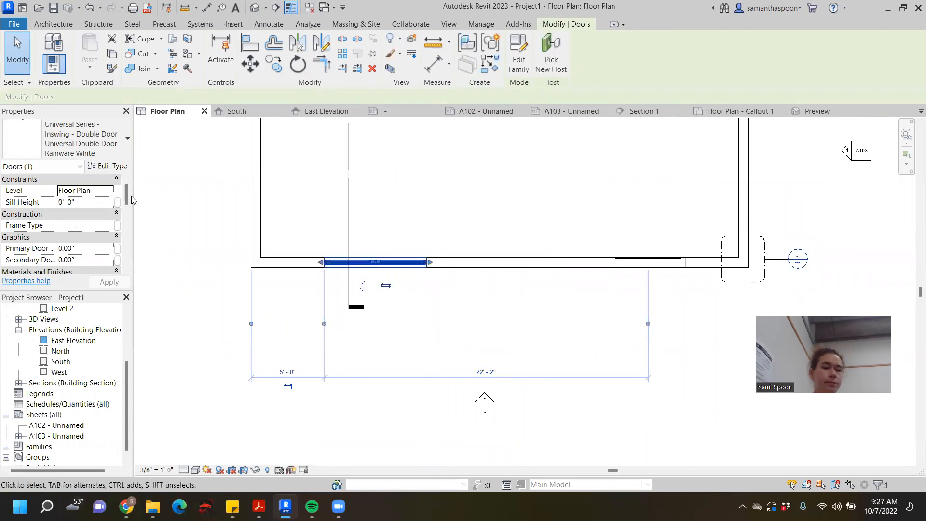
click(161, 163)
scroll(260, 186, down, 3)
scroll(402, 228, down, 1)
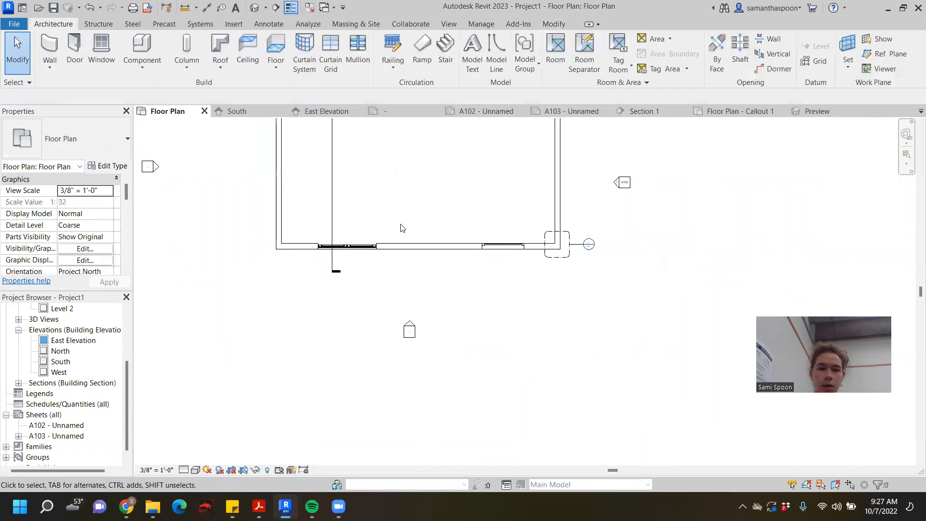
scroll(484, 242, up, 2)
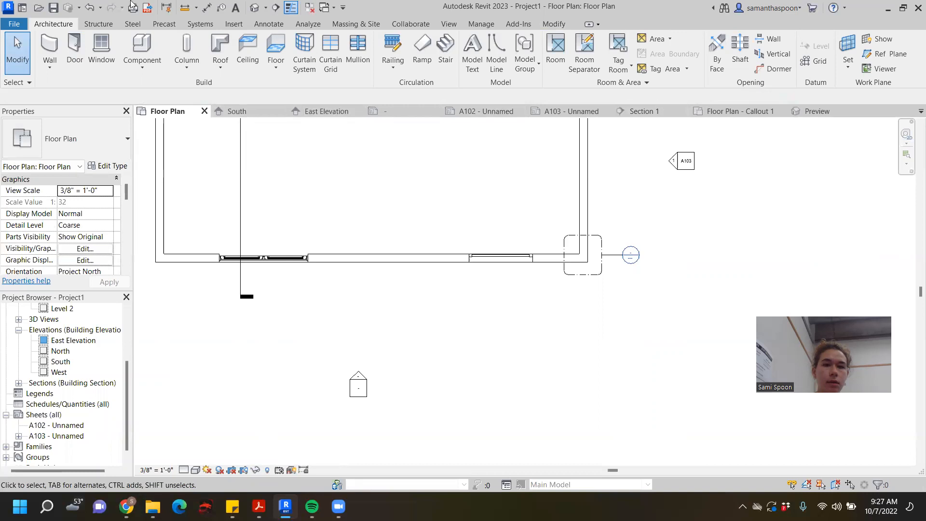
- Check the double door in the 3D view at Medium detail level, and return to the floor plan
click(255, 7)
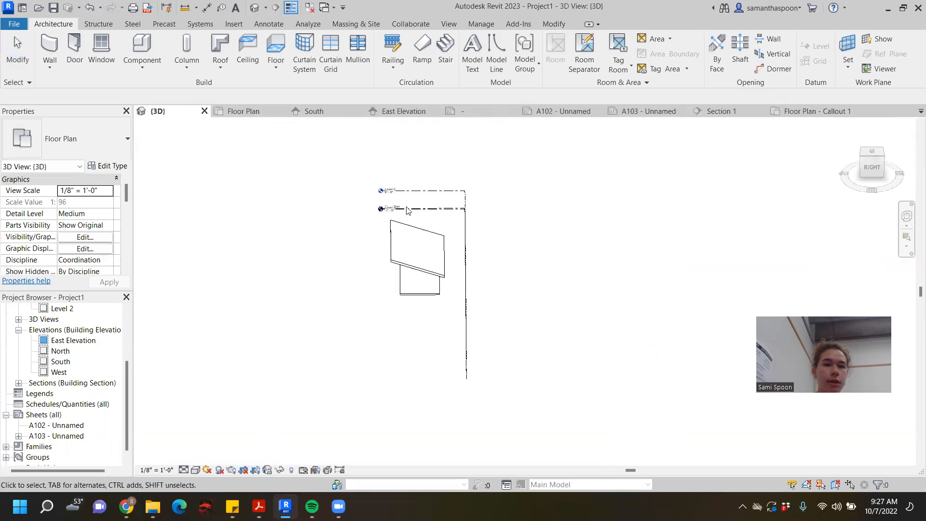
shift+middle_drag(419, 283, 428, 343)
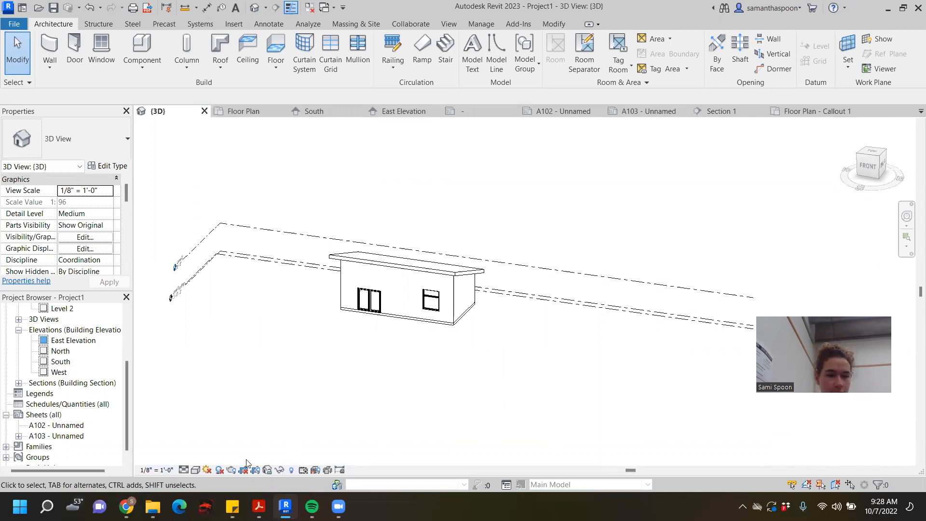
click(184, 470)
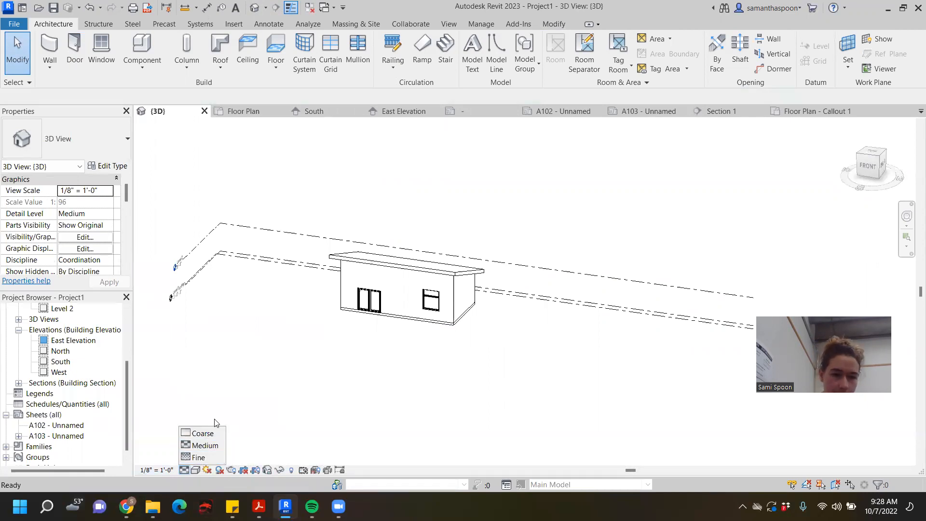
click(203, 445)
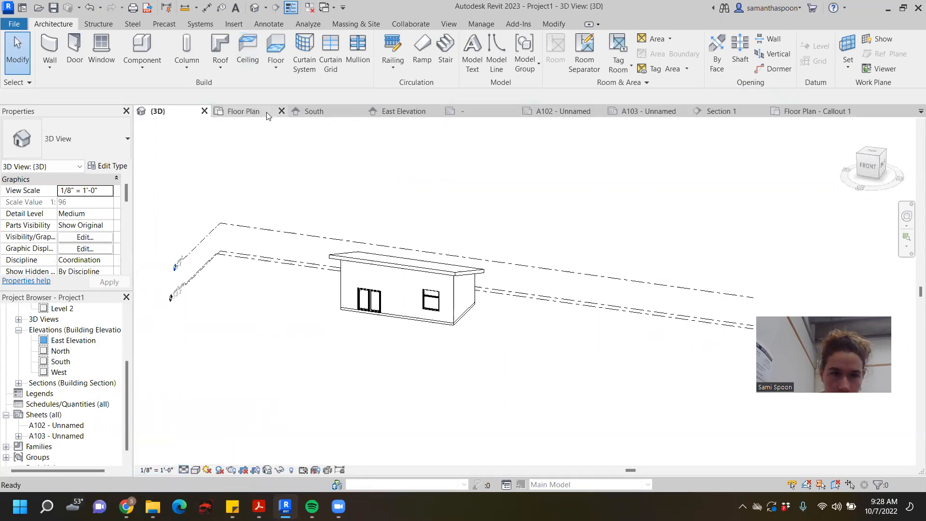
click(243, 111)
middle_drag(536, 238, 603, 386)
scroll(603, 386, down, 3)
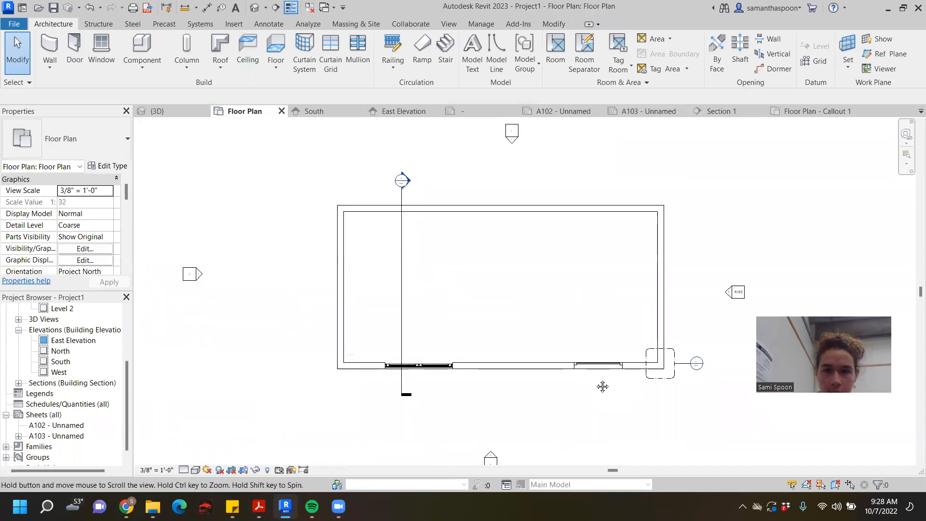
scroll(602, 386, up, 1)
- Try the Fine detail level in the floor plan, and switch it back to Coarse
click(184, 469)
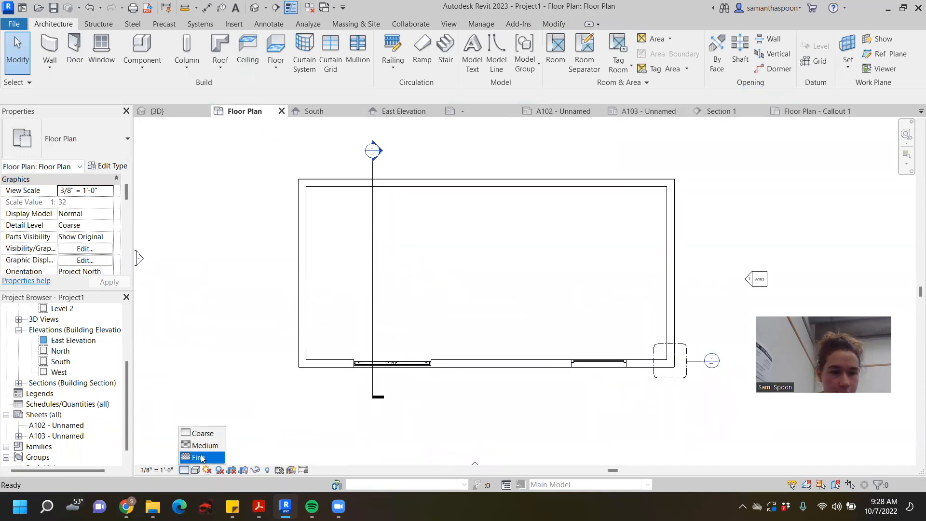
click(203, 459)
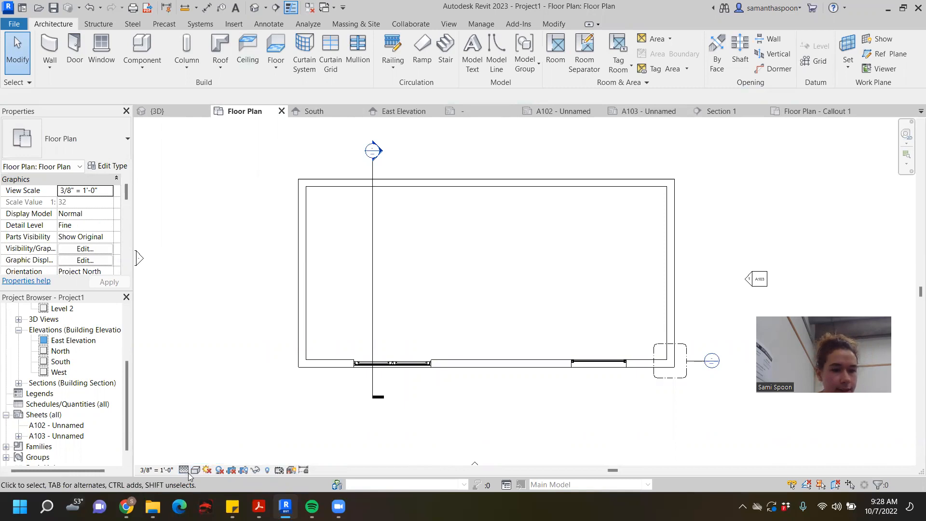
click(185, 471)
click(209, 432)
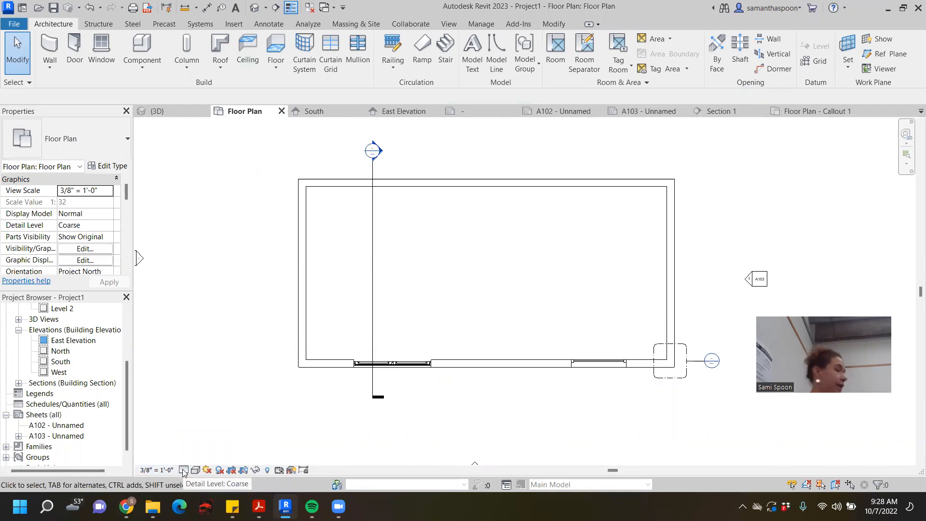
- Try a floor plan view scale of 6" = 1'-0", and set it to 1/2" = 1'-0"
click(156, 470)
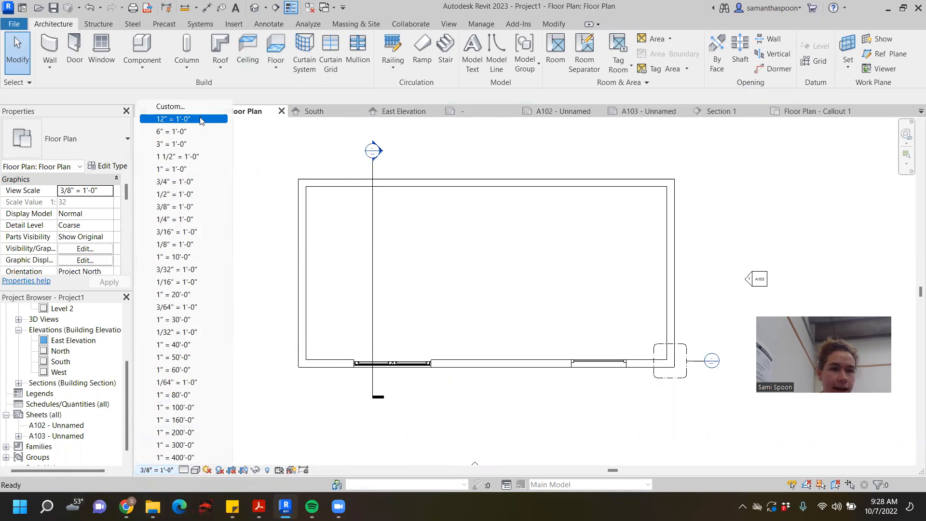
click(196, 132)
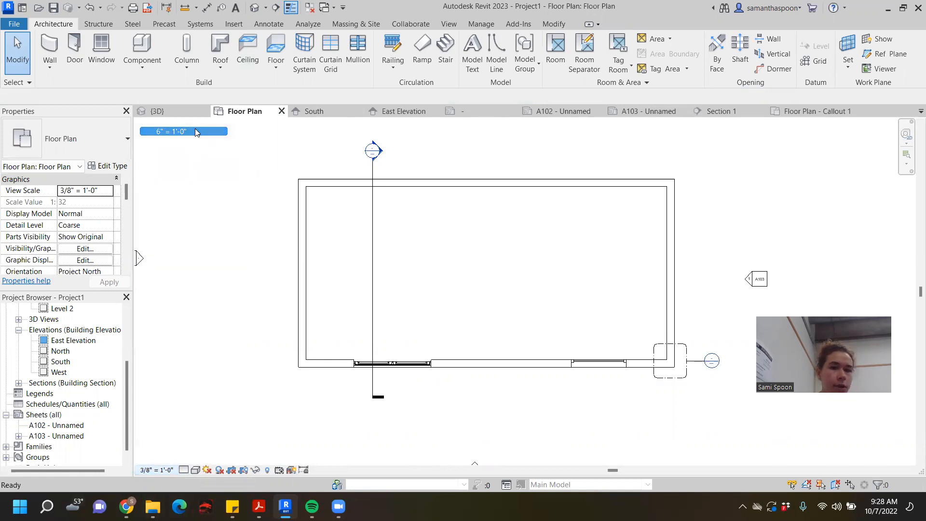
click(160, 470)
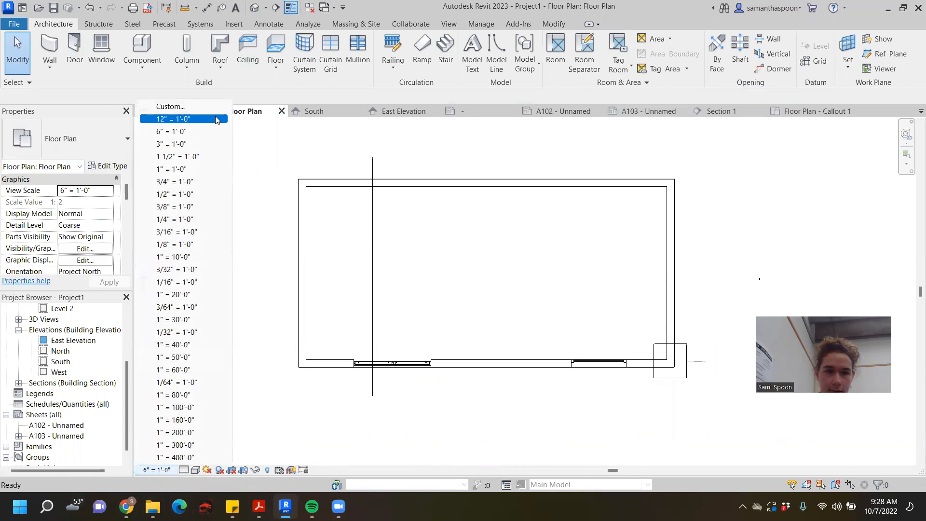
click(215, 194)
scroll(487, 260, down, 2)
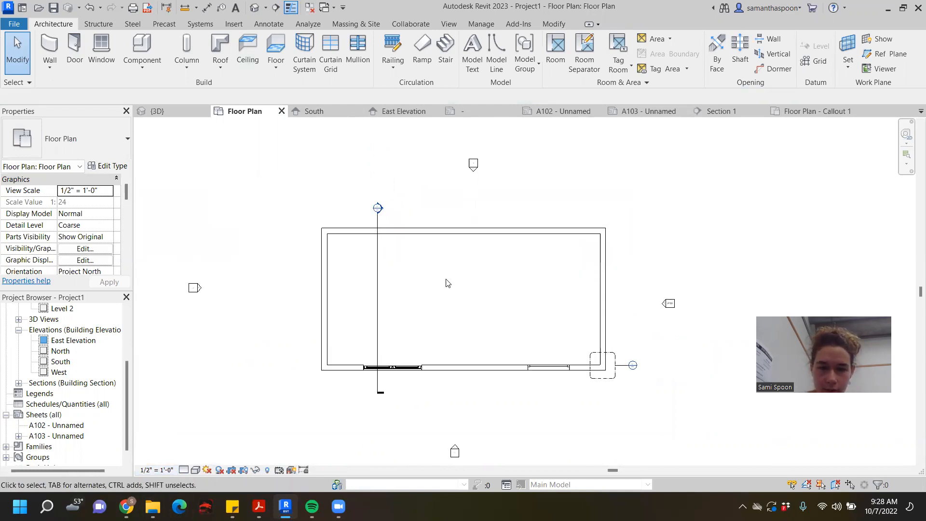
- Inspect the double door and window along the south wall in the floor plan
scroll(509, 374, up, 5)
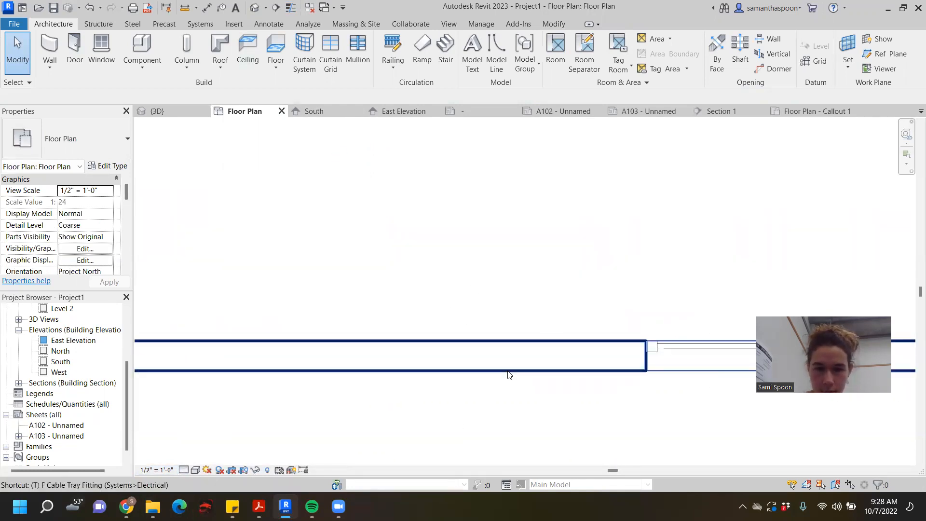
scroll(451, 294, down, 3)
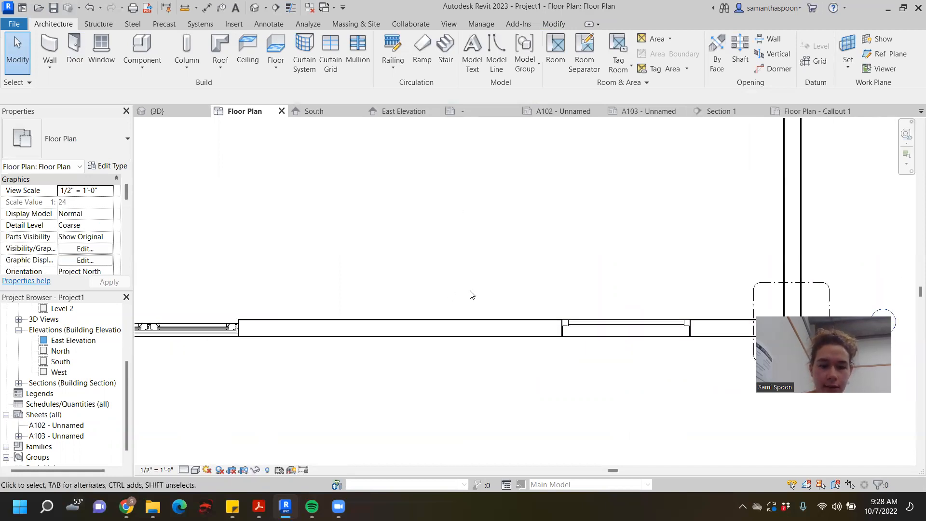
scroll(533, 332, up, 3)
middle_drag(533, 333, 613, 304)
scroll(581, 319, down, 4)
scroll(523, 310, up, 1)
middle_drag(523, 310, 598, 288)
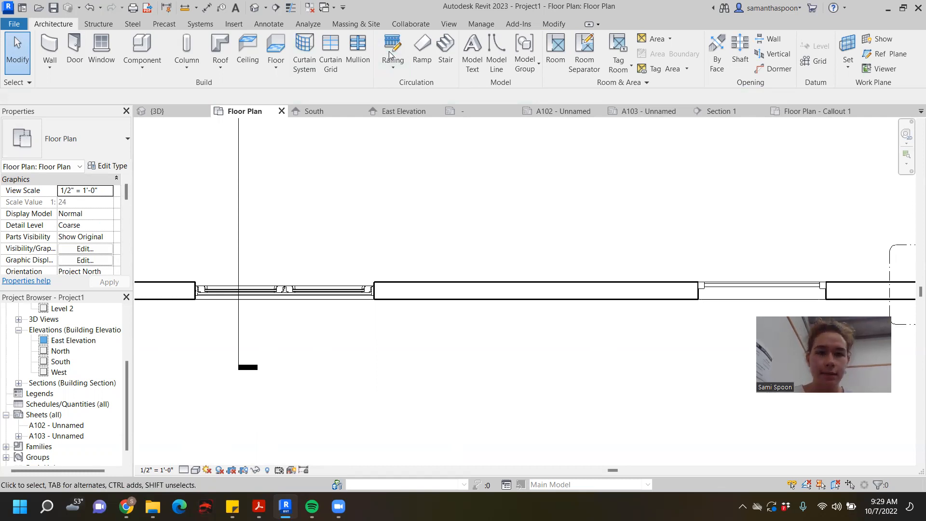
scroll(434, 319, down, 2)
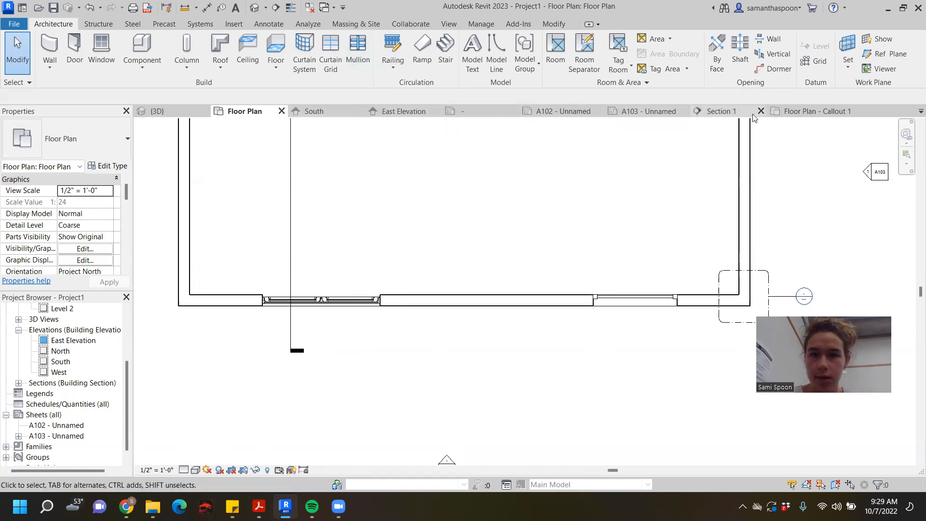
- Switch to the R-1.01 Universal Series sheet in the Cascadia file and inspect its window and door types
click(919, 111)
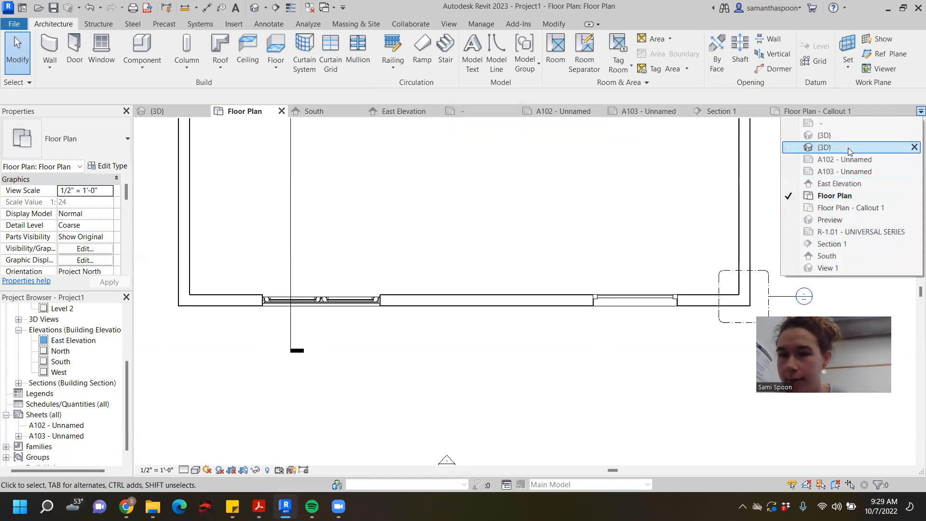
click(854, 233)
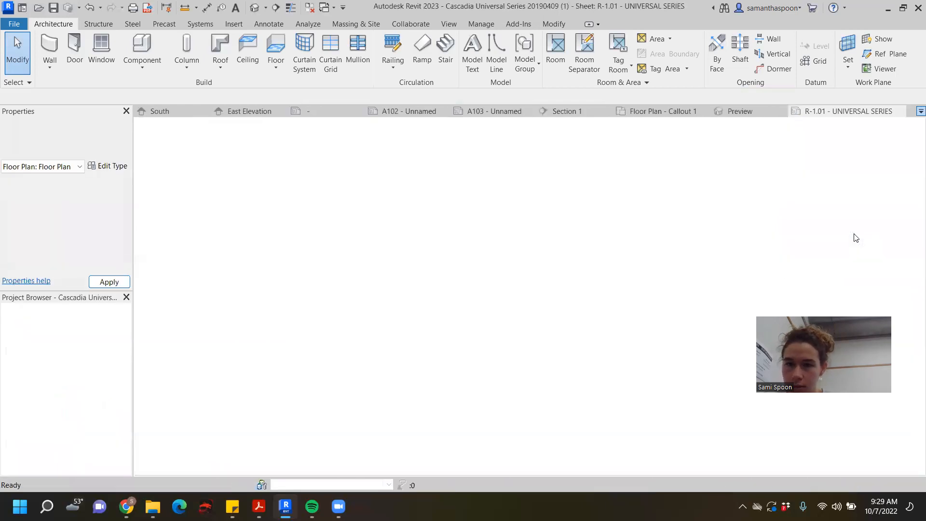
scroll(546, 275, up, 3)
scroll(501, 290, up, 4)
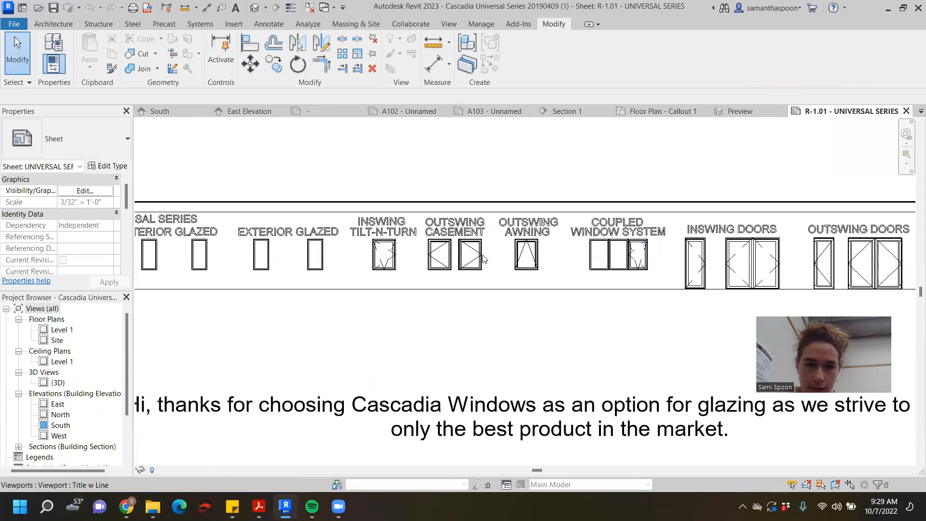
scroll(483, 259, up, 1)
click(476, 255)
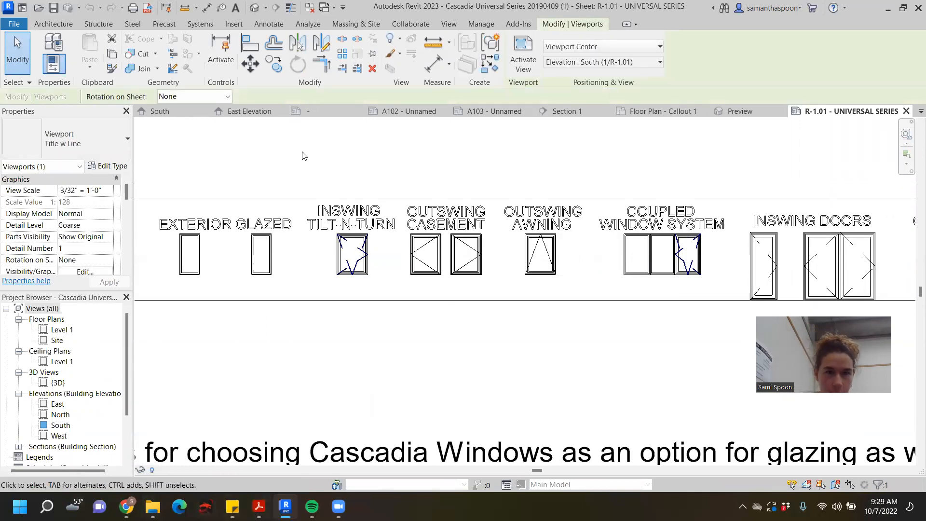
- Close the 11 x 17 Titleblock family without saving its changes
click(350, 112)
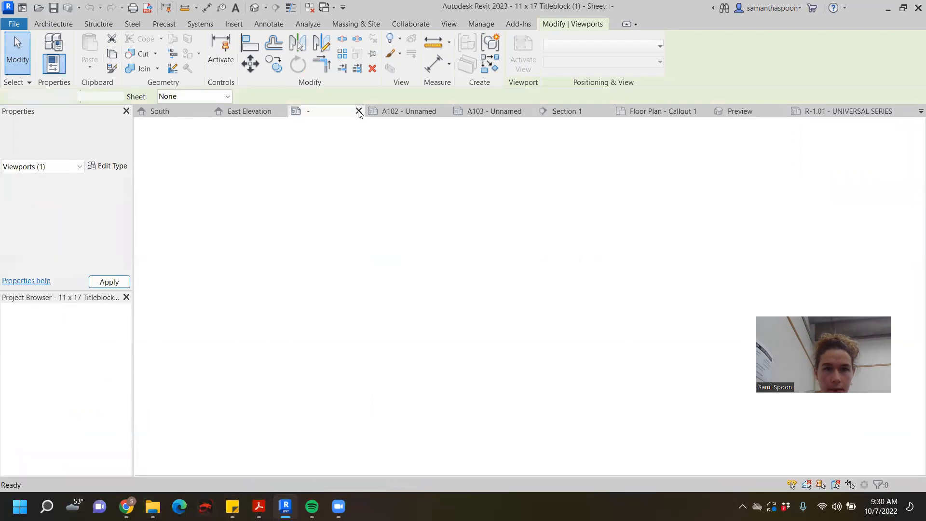
click(359, 112)
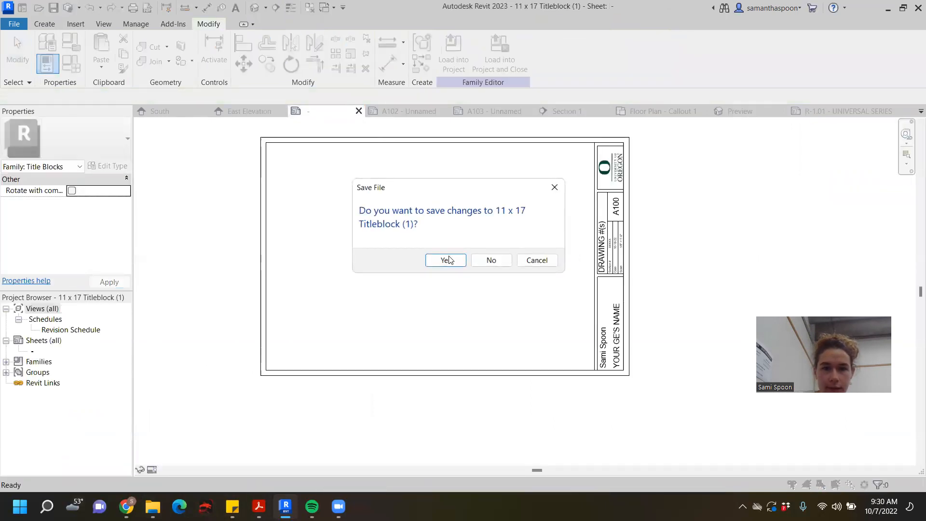
click(490, 261)
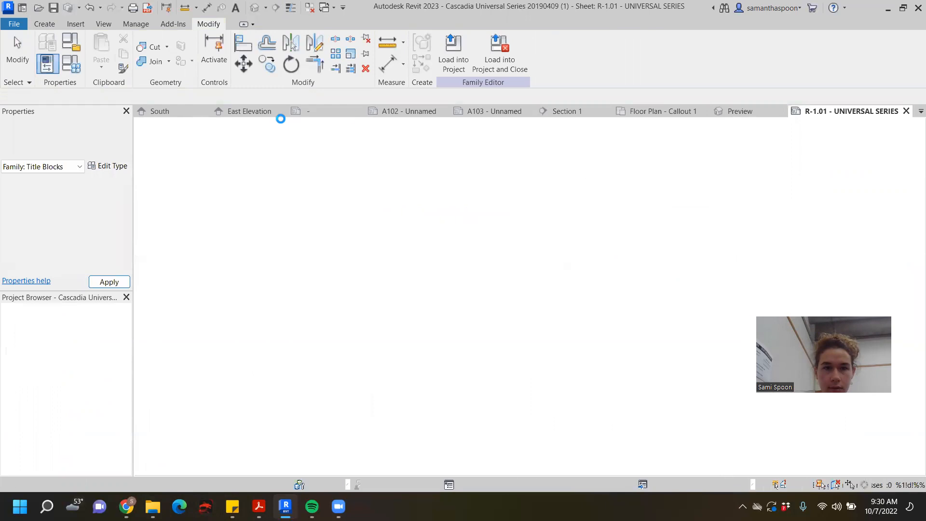
- Close the East Elevation, A102 sheet and Section 1 views
click(341, 111)
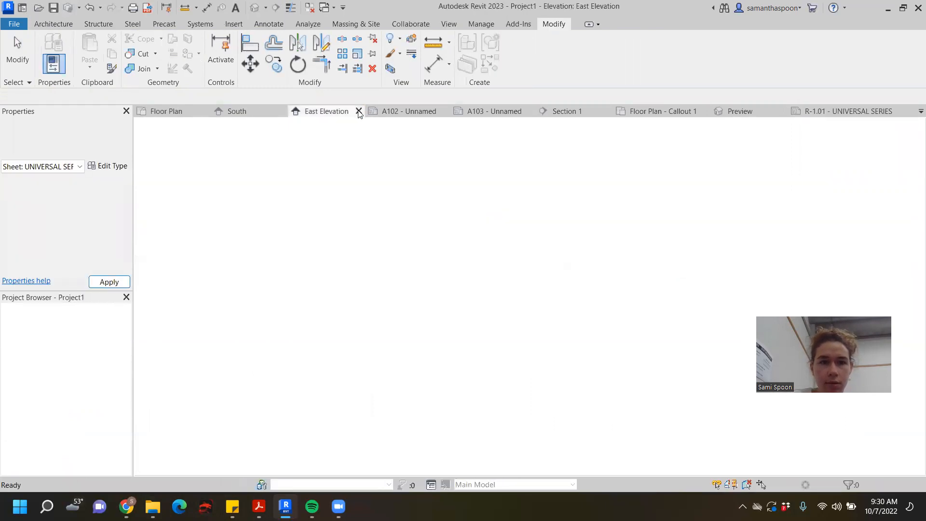
click(359, 112)
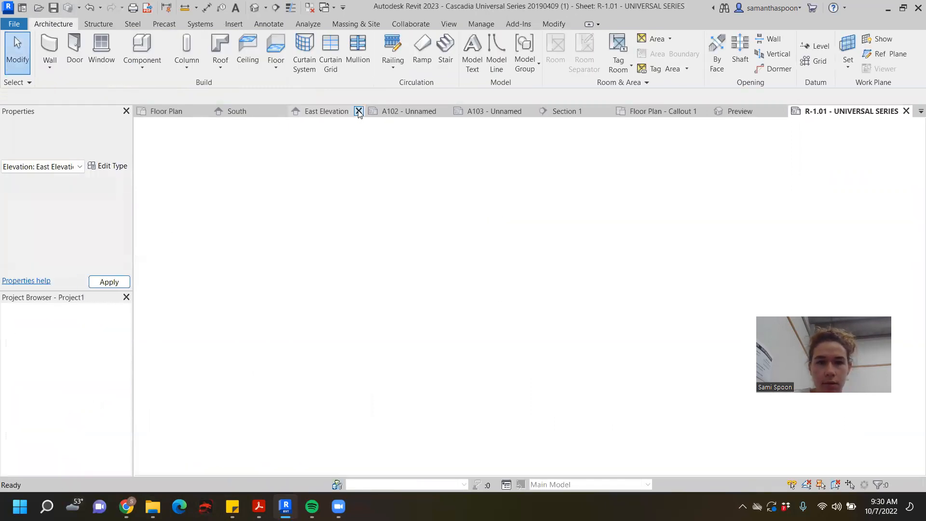
click(440, 112)
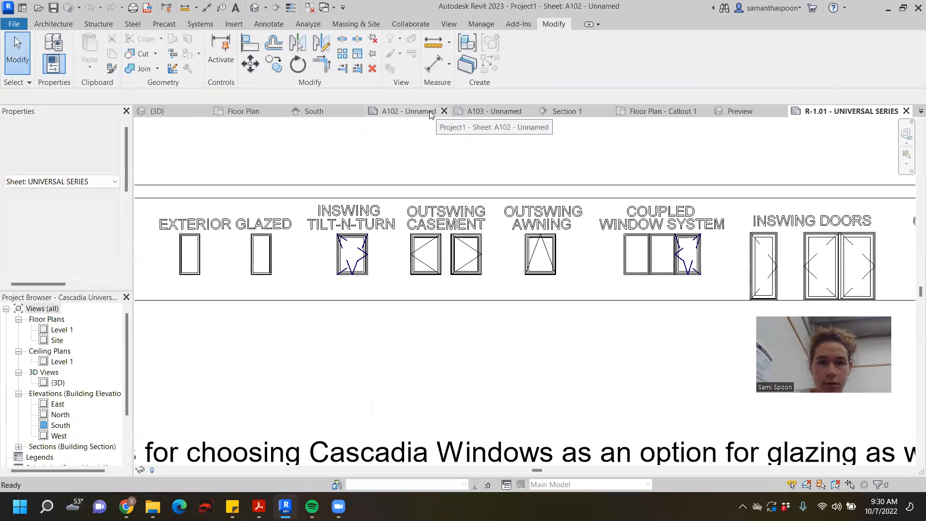
click(444, 111)
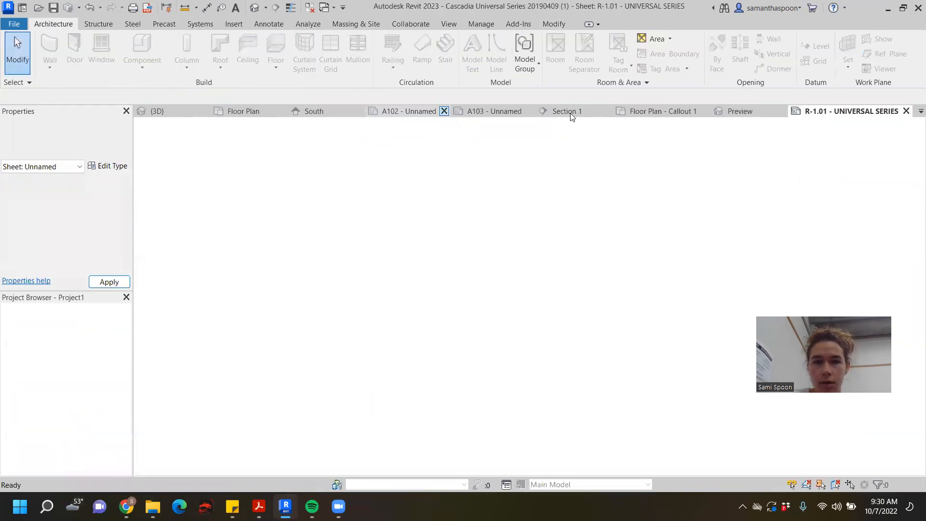
click(482, 111)
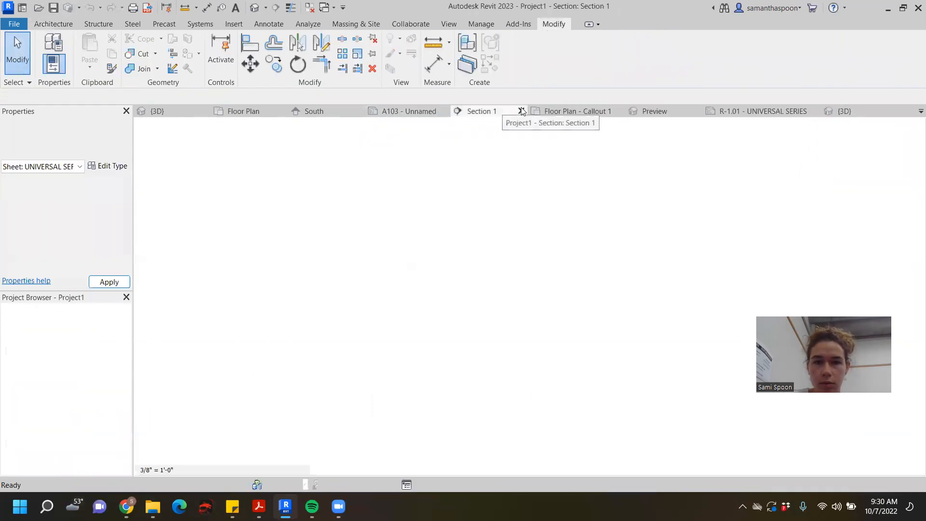
click(520, 112)
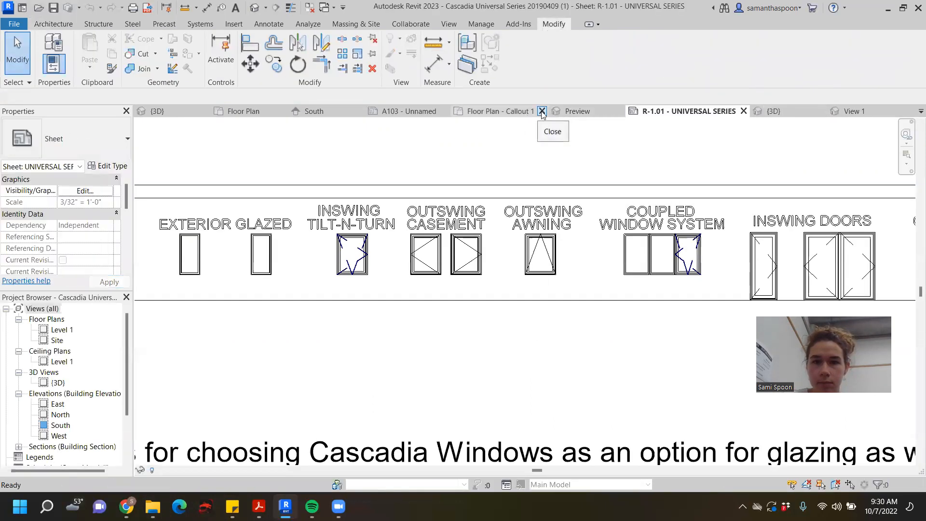
- Close the Floor Plan callout, Preview, extra 3D and View 1 views, discarding changes to the Universal Series Inswing Double Door family
click(541, 112)
click(521, 112)
click(645, 111)
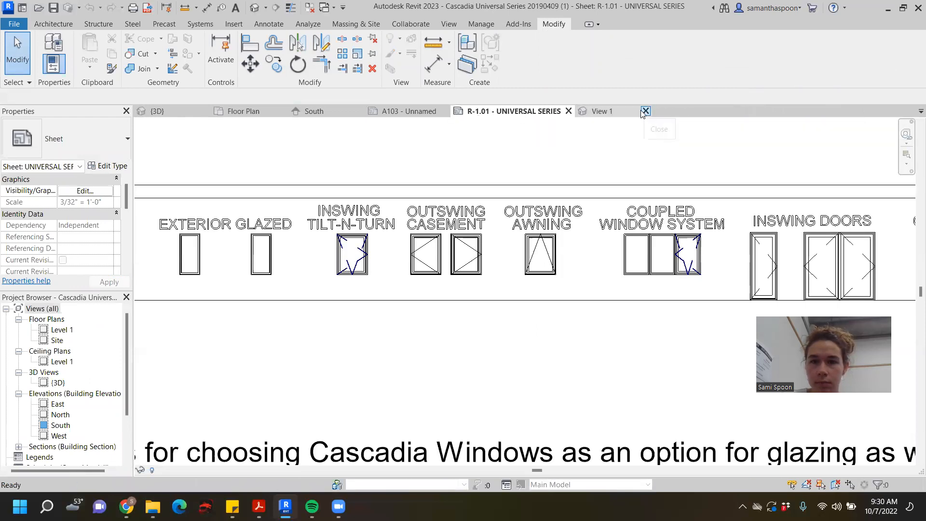
click(645, 111)
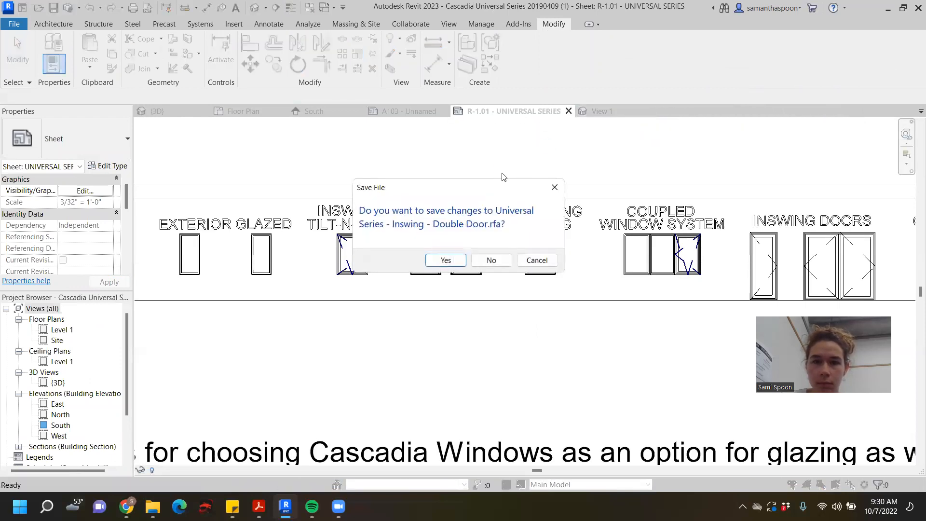
click(490, 260)
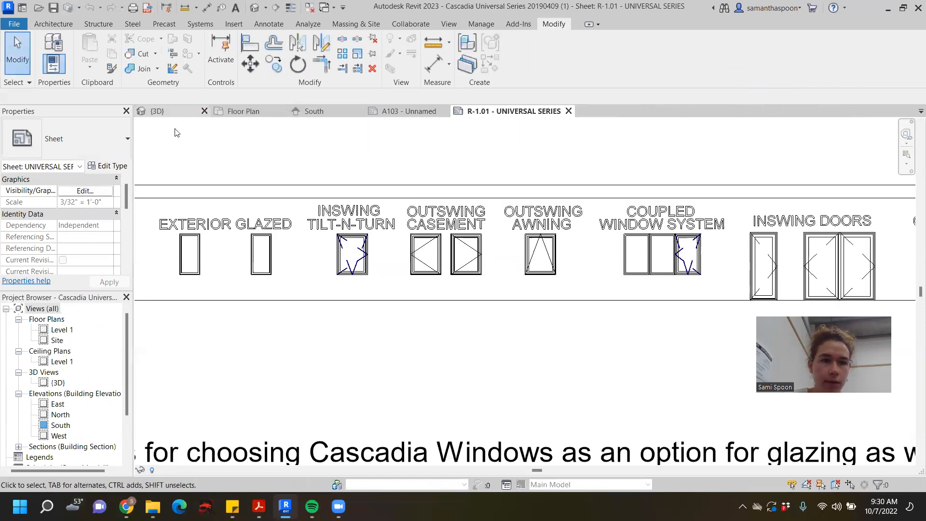
- Check the building in the 3D view and East Elevation, and compare its South elevation with the reference image
click(169, 113)
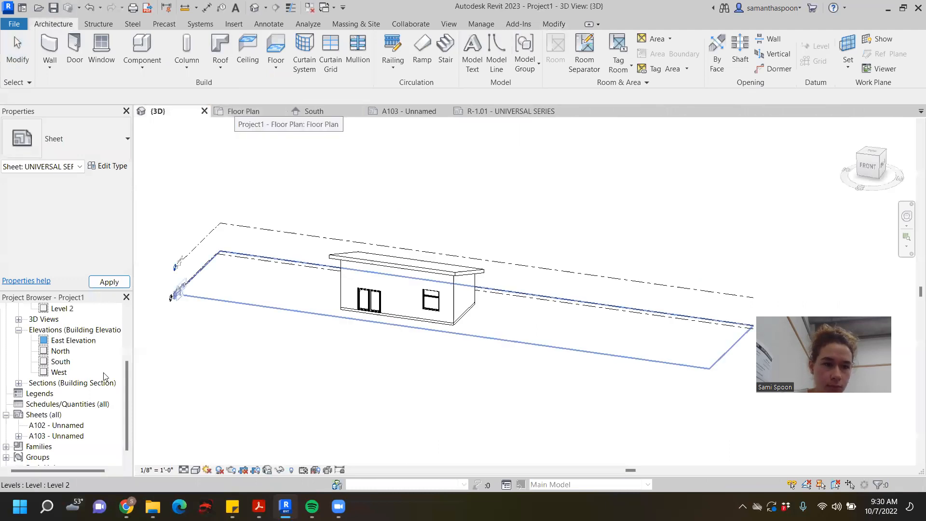
double_click(75, 340)
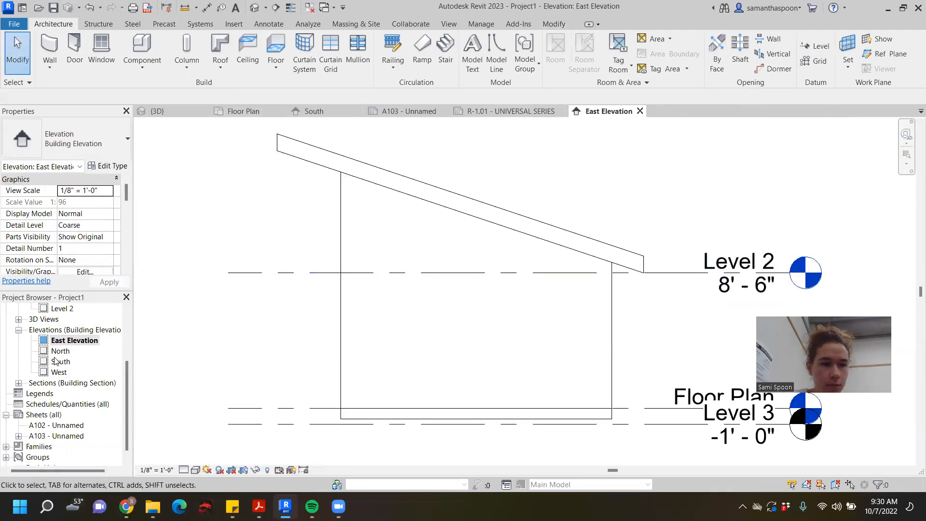
double_click(60, 361)
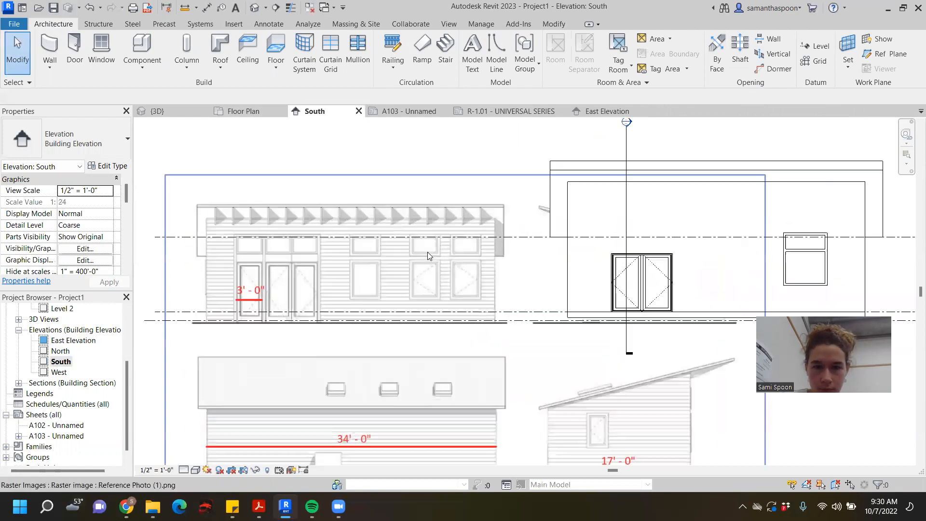
scroll(427, 252, up, 1)
middle_drag(274, 269, 341, 269)
scroll(315, 259, up, 4)
scroll(293, 238, down, 3)
middle_drag(492, 274, 467, 282)
scroll(368, 272, down, 2)
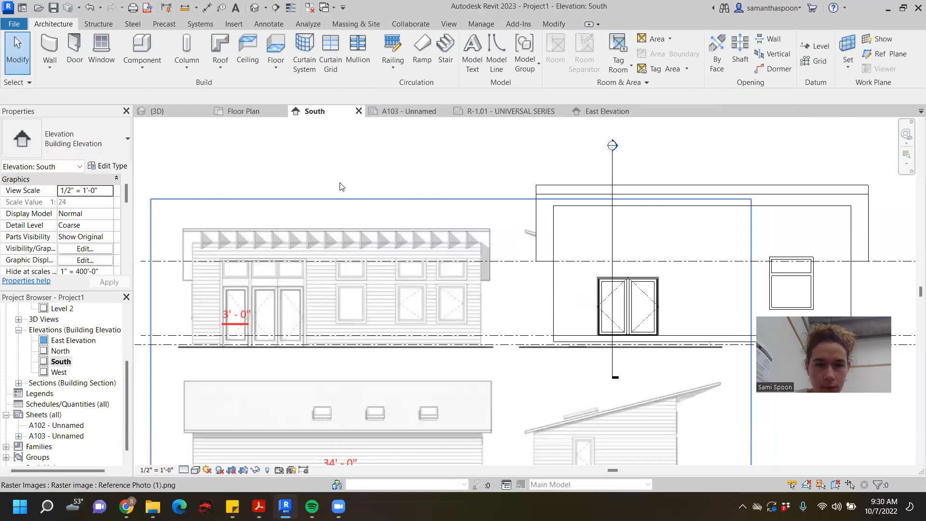
scroll(337, 192, down, 1)
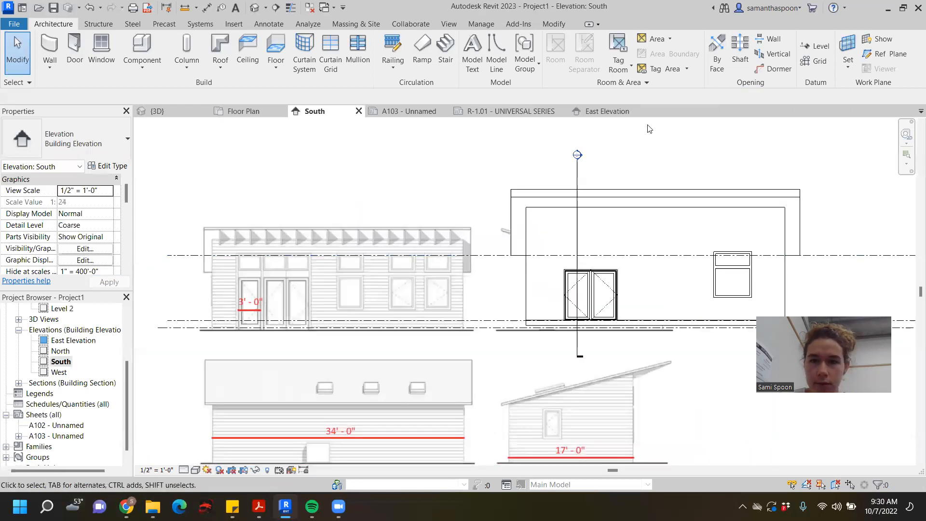
- Review the available Cascadia window and door types on the R-1.01 Universal Series sheet
click(535, 111)
scroll(604, 186, down, 2)
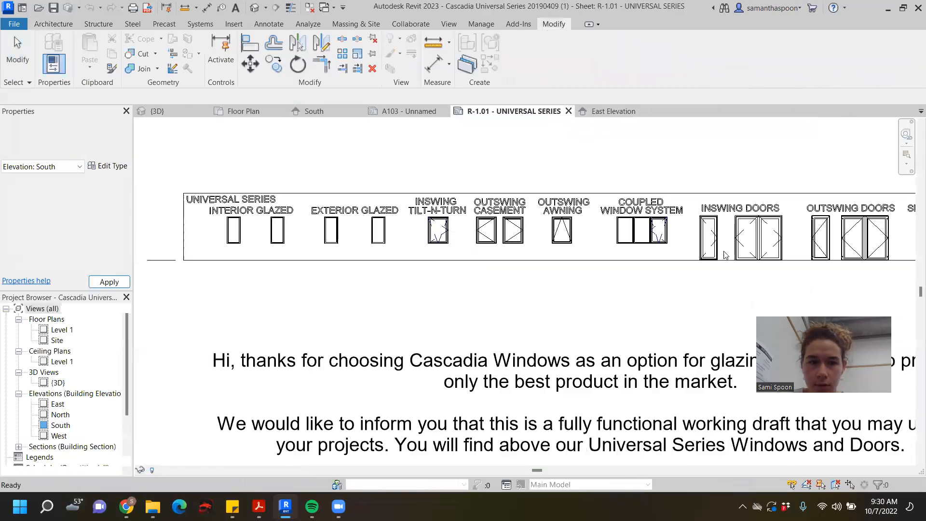
scroll(724, 255, down, 3)
scroll(699, 281, up, 2)
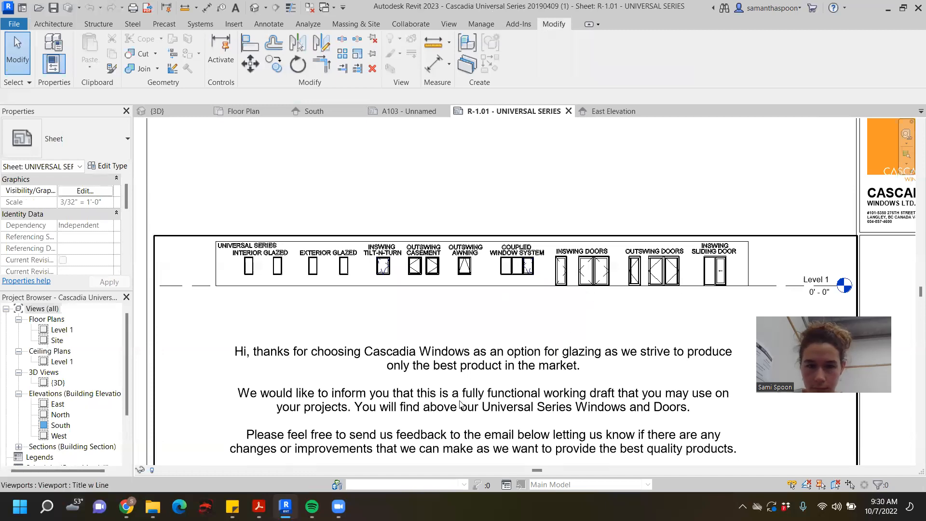
scroll(440, 340, down, 4)
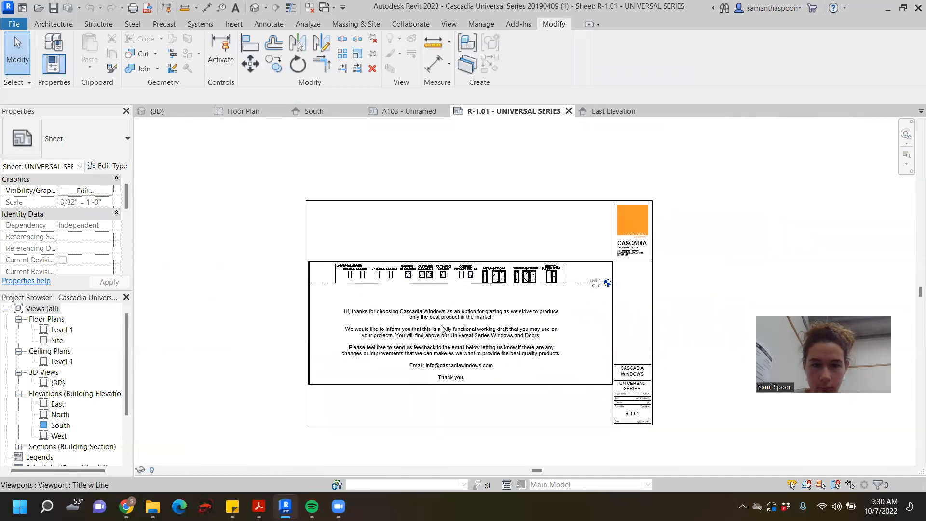
scroll(424, 257, up, 4)
scroll(464, 254, up, 1)
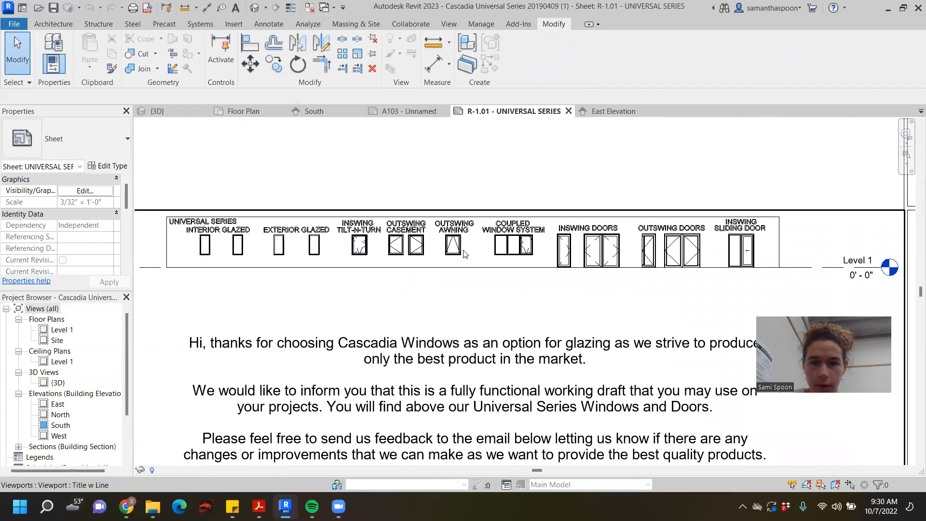
scroll(489, 270, down, 2)
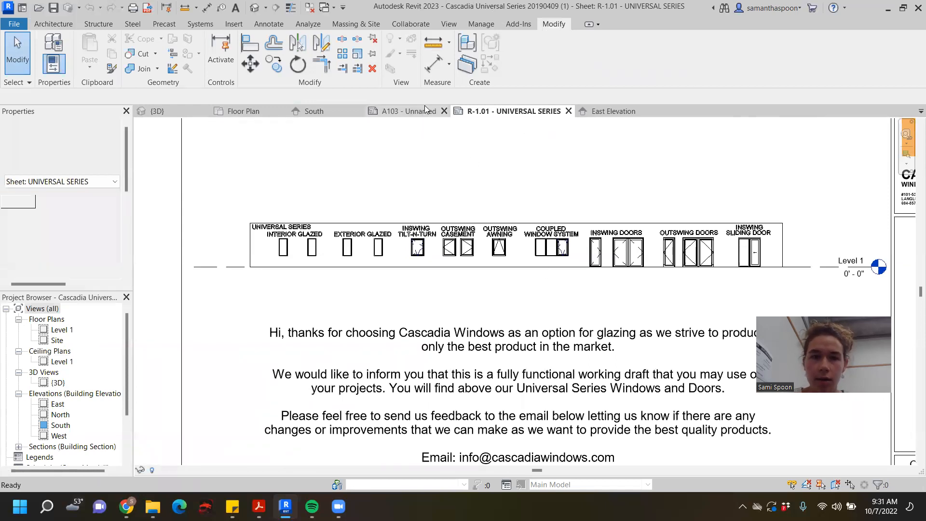
- Look over sheet A103 and the East Elevation, and bring up the South elevation
click(425, 108)
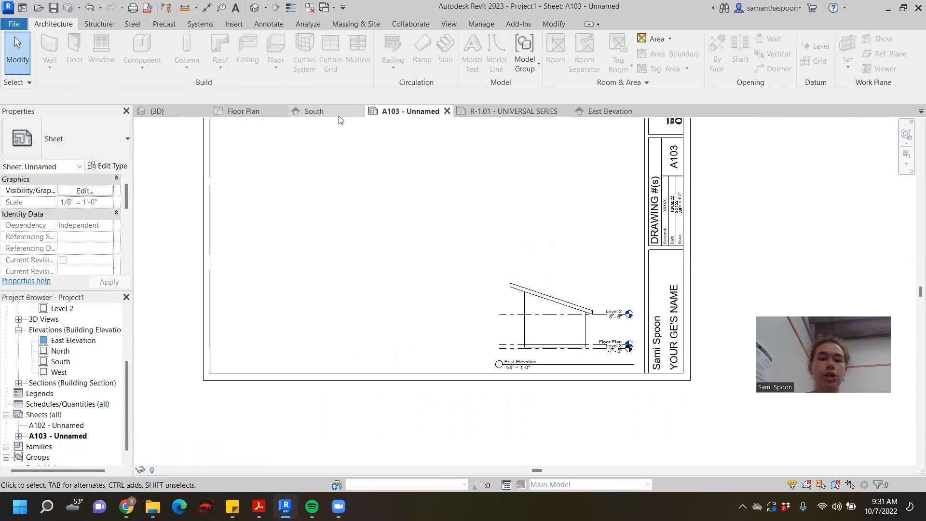
click(622, 107)
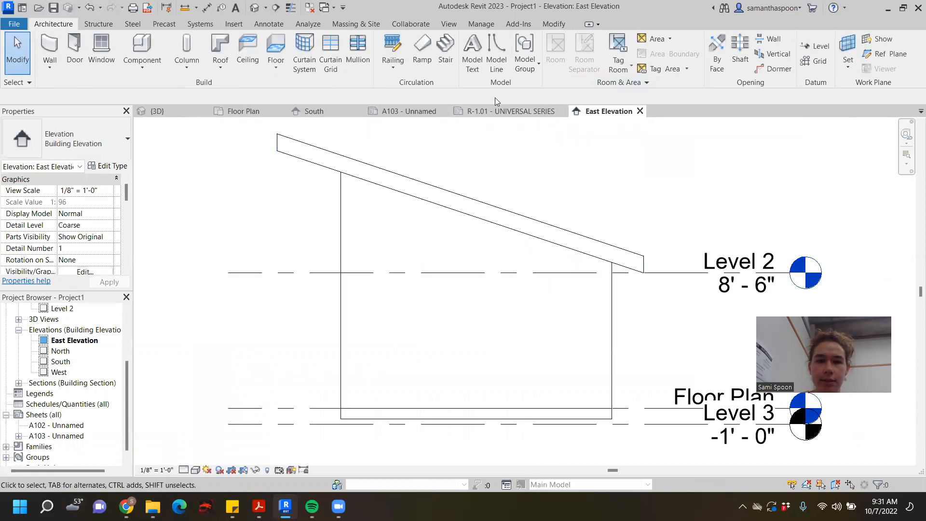
click(312, 111)
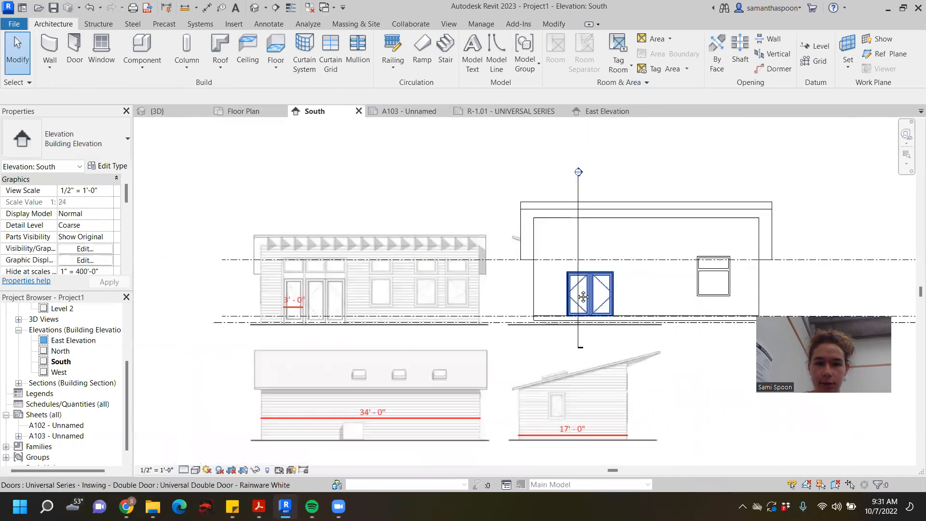
scroll(583, 296, up, 5)
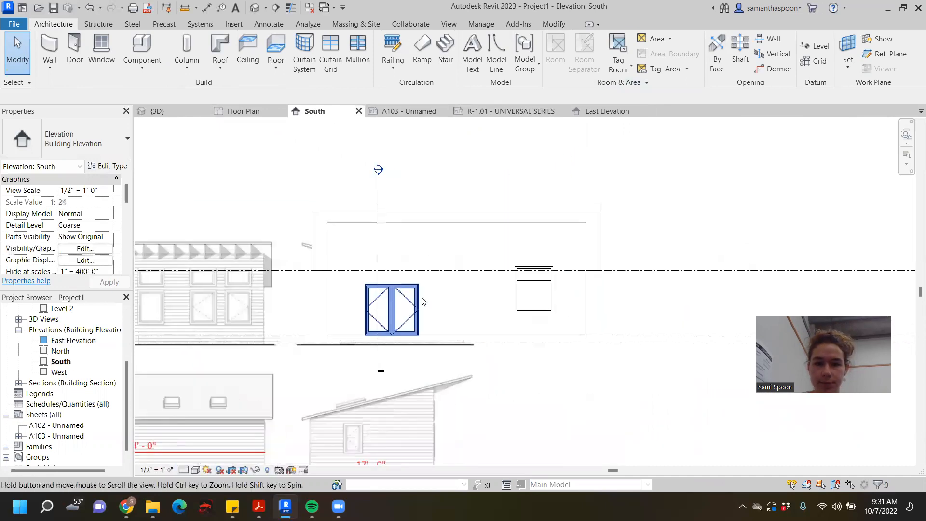
- Try placing the fixed transom window above the double door on the South wall at a 7' 0" sill height
click(546, 266)
scroll(613, 319, up, 2)
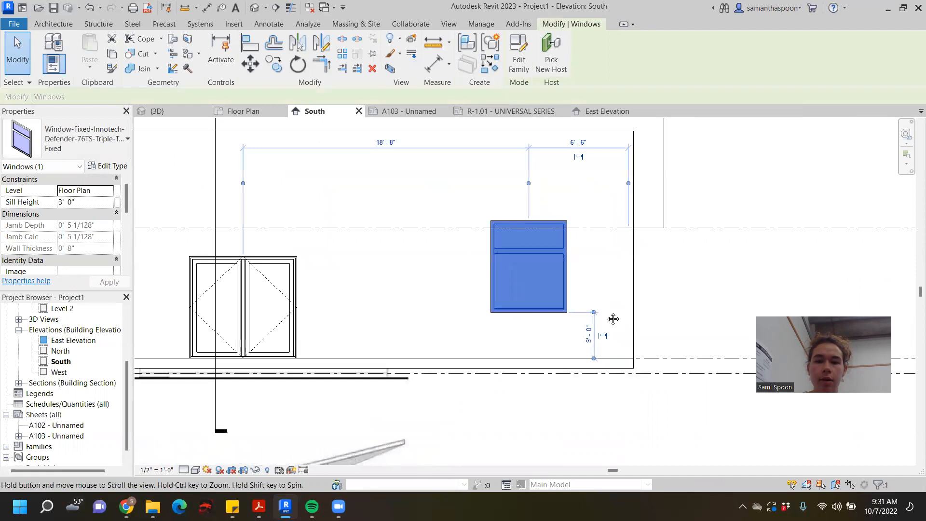
scroll(612, 319, down, 2)
drag(554, 208, 368, 227)
scroll(535, 255, down, 3)
scroll(544, 269, up, 1)
scroll(544, 270, up, 1)
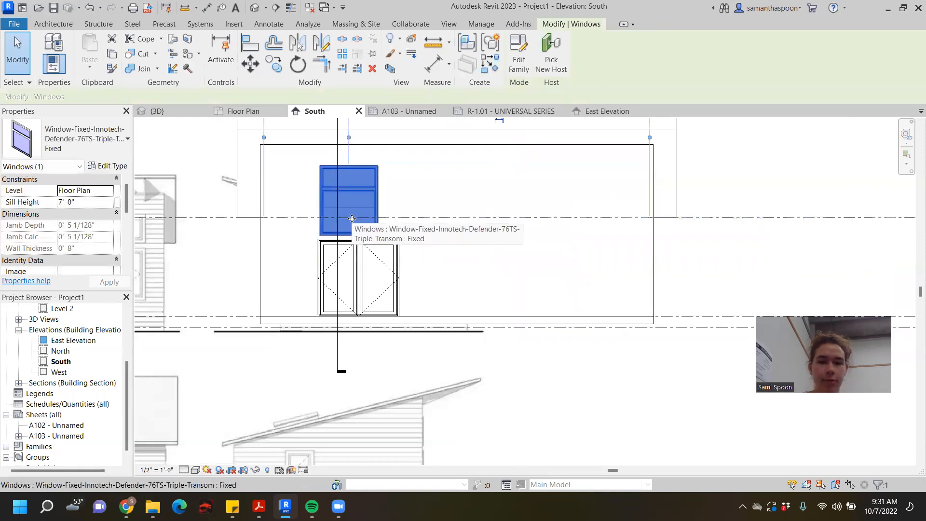
middle_drag(385, 279, 408, 361)
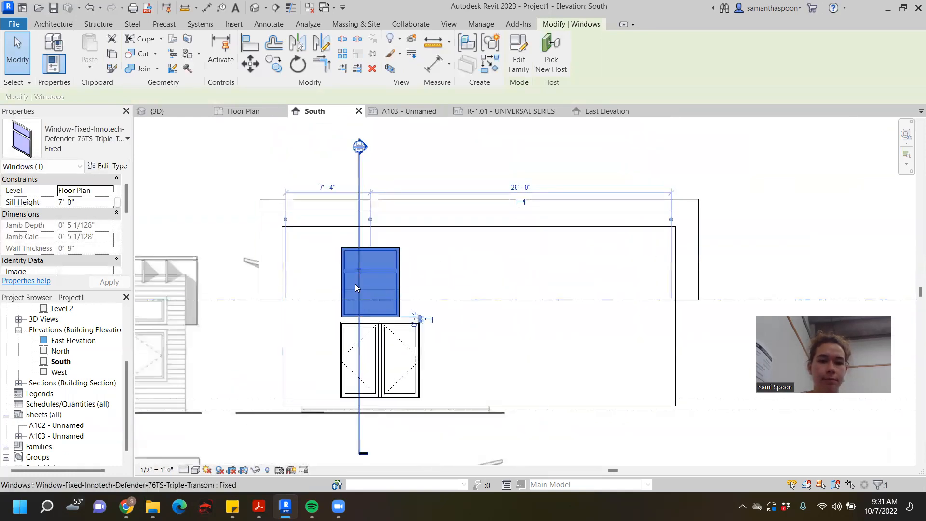
- Reposition the transom window right of the double door, and move the door's centre to 6'-6" from the wall's left end
drag(392, 289, 578, 333)
click(417, 340)
drag(417, 339, 398, 289)
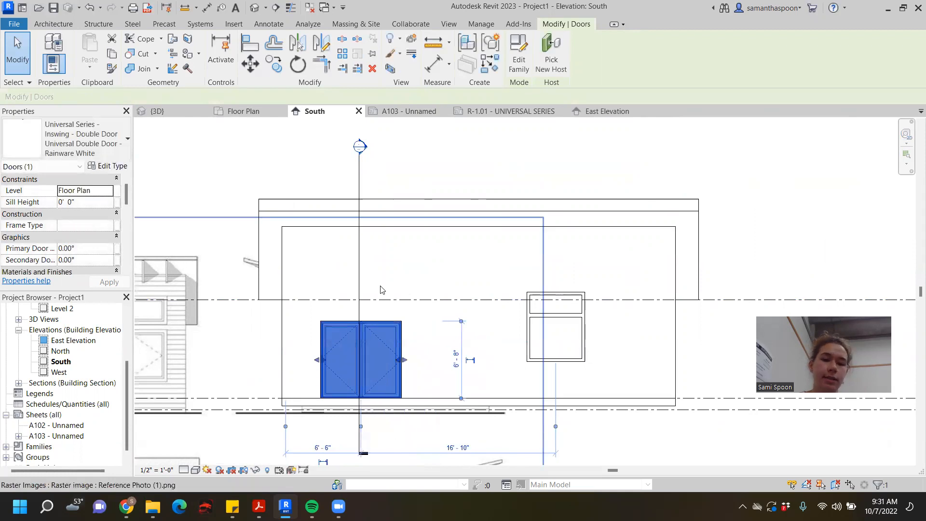
click(605, 357)
middle_drag(615, 364, 539, 362)
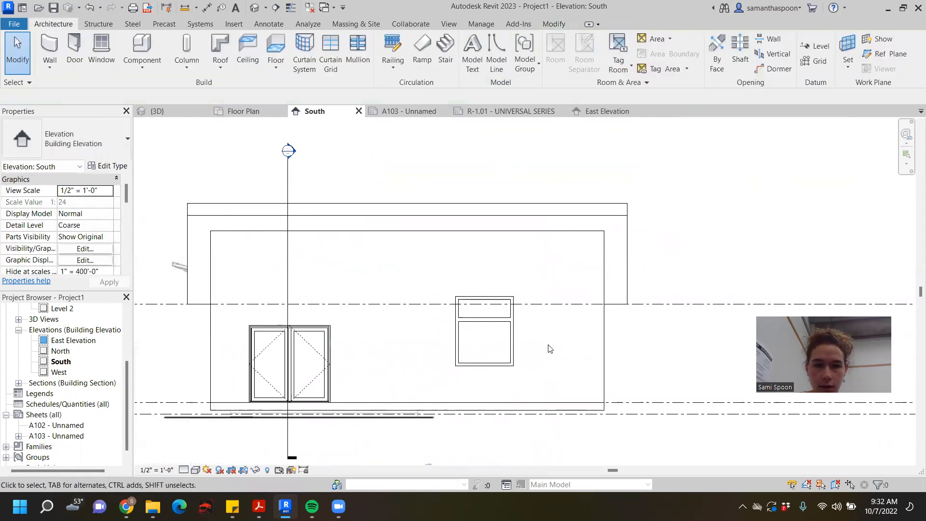
- Open sheets A102 and A103 and examine the East Elevation's placement beside the title block on A103
scroll(550, 348, down, 2)
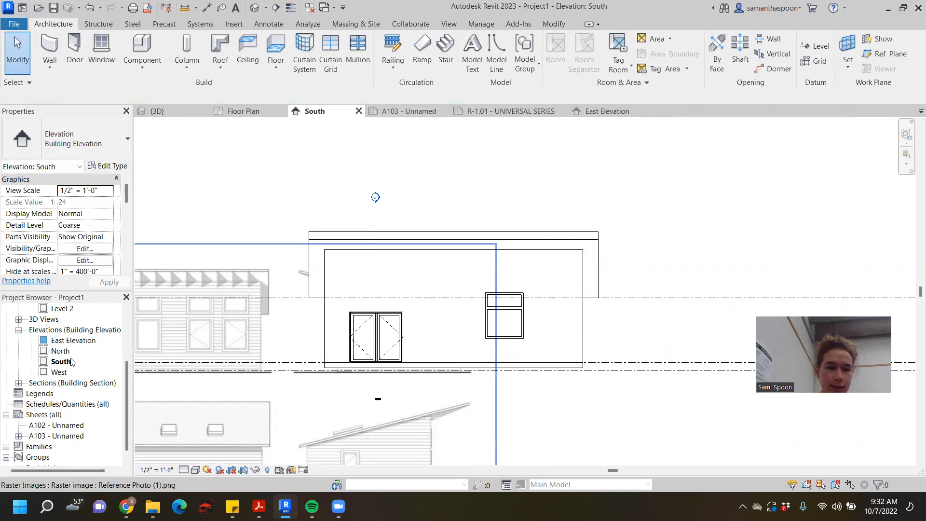
scroll(76, 398, down, 1)
double_click(70, 414)
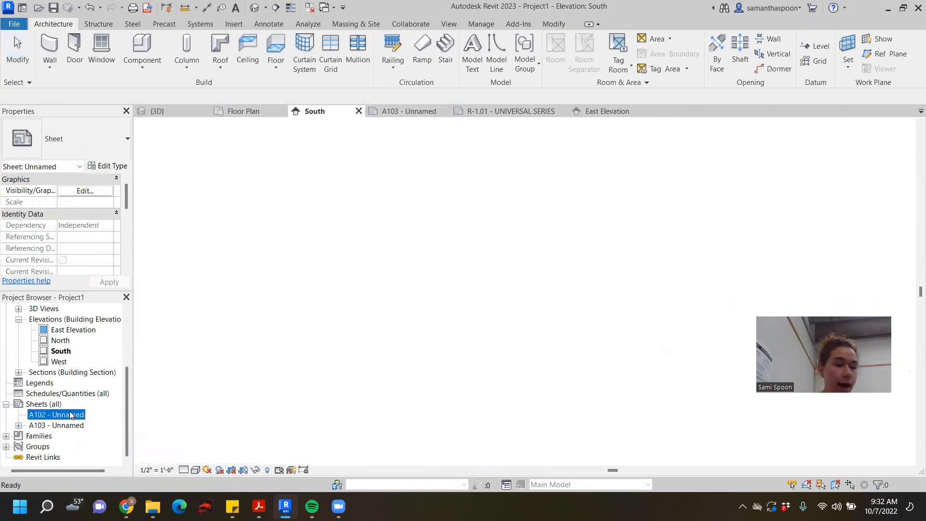
click(71, 426)
double_click(70, 427)
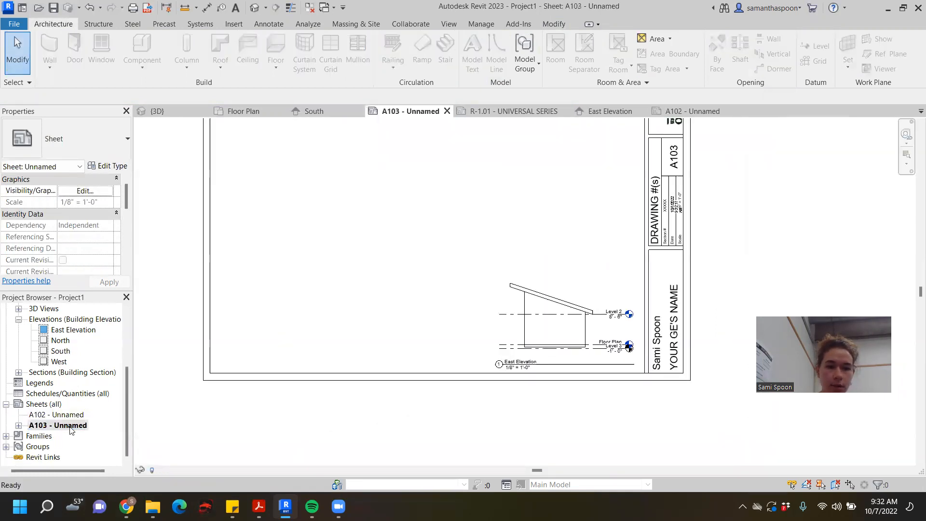
scroll(517, 340, down, 1)
middle_drag(517, 341, 541, 382)
scroll(581, 378, up, 4)
middle_drag(635, 384, 604, 316)
scroll(539, 308, up, 2)
scroll(539, 307, down, 1)
- Activate the East Elevation viewport on sheet A103 to view it in place, and deactivate it again
double_click(577, 266)
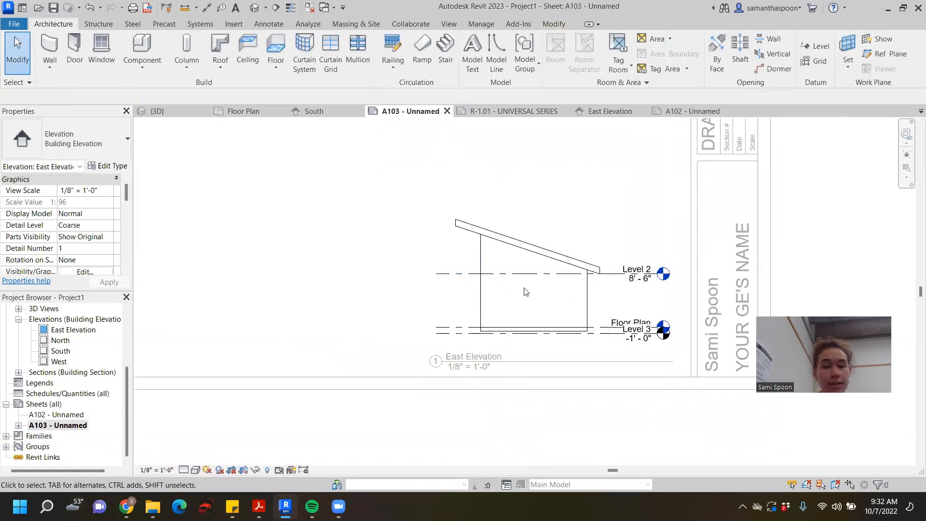
double_click(540, 409)
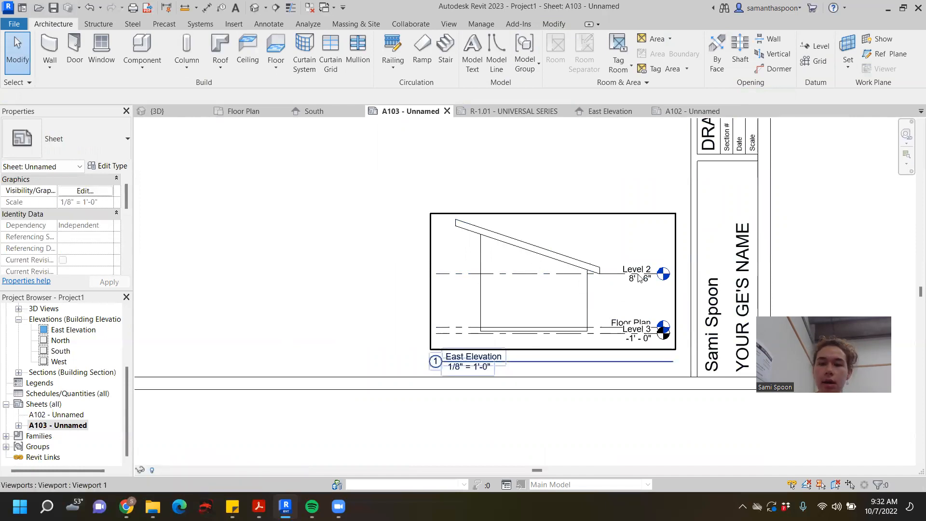
click(585, 288)
scroll(584, 288, down, 2)
click(599, 202)
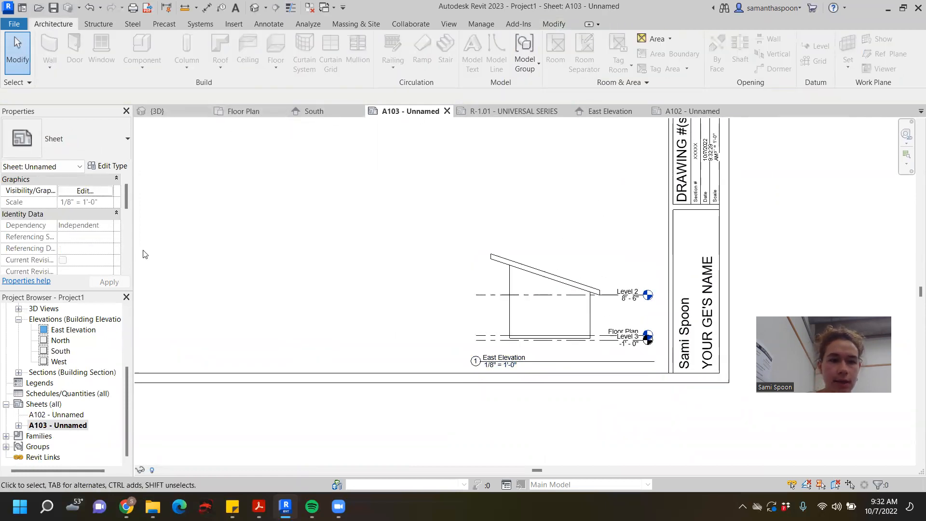
- In the Floor Plan view, create a callout similar to the corner one around the left jamb of the fixed window
scroll(56, 418, up, 3)
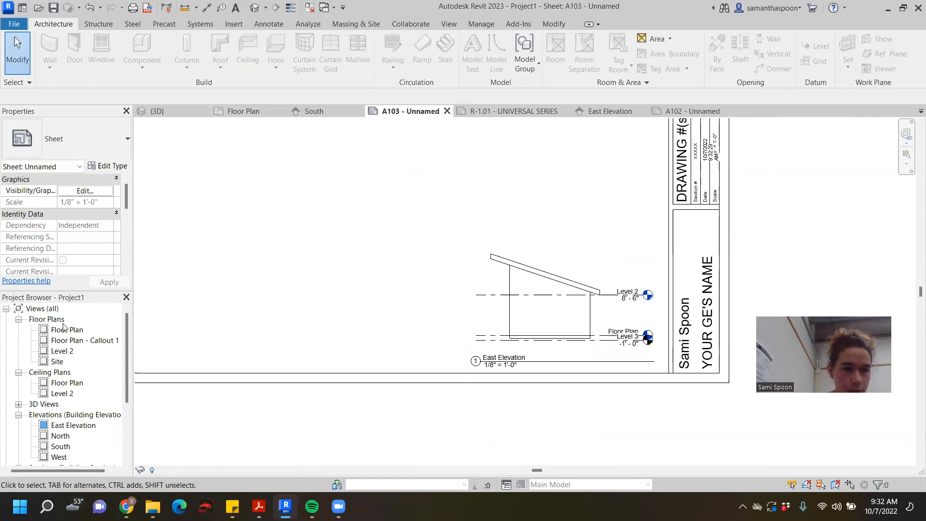
double_click(66, 331)
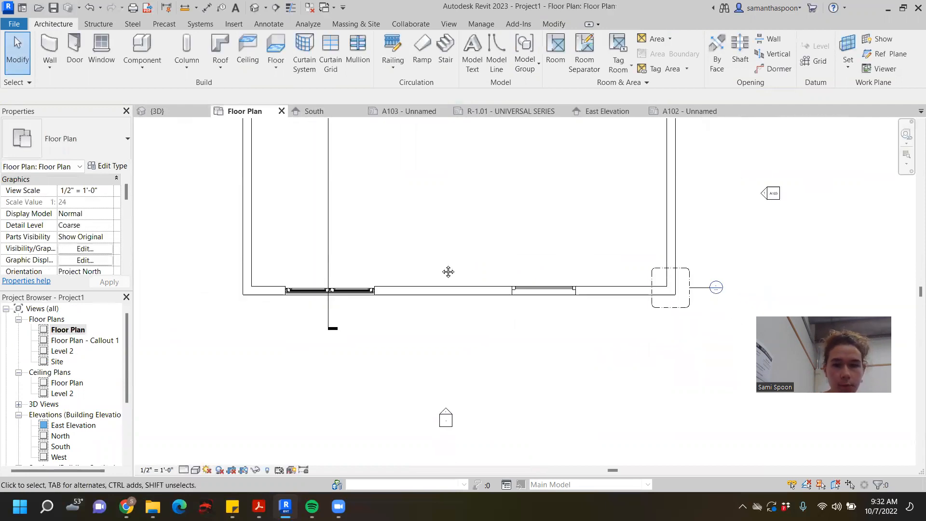
scroll(554, 302, up, 5)
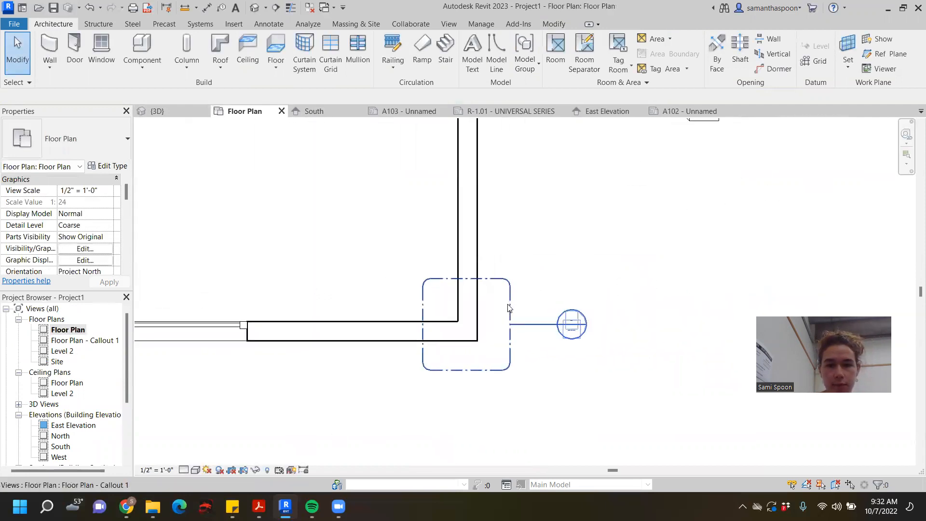
scroll(554, 299, down, 3)
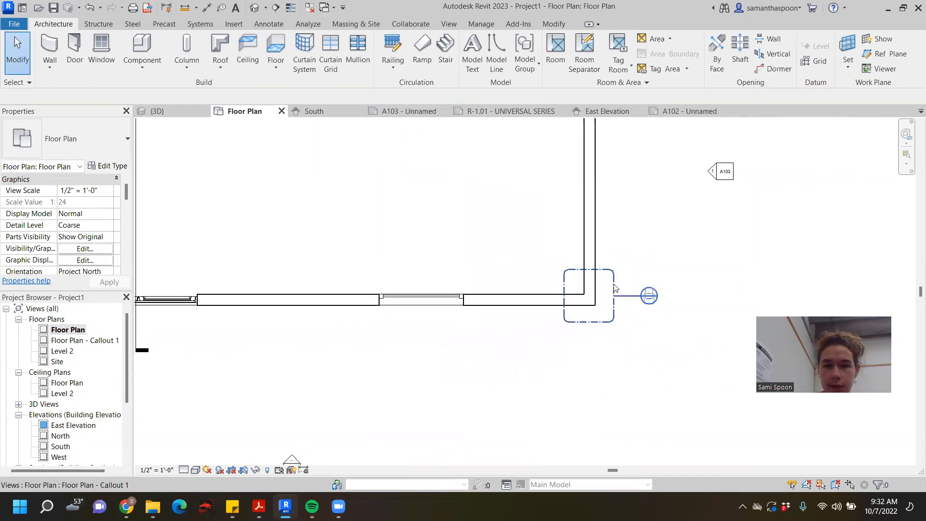
click(614, 285)
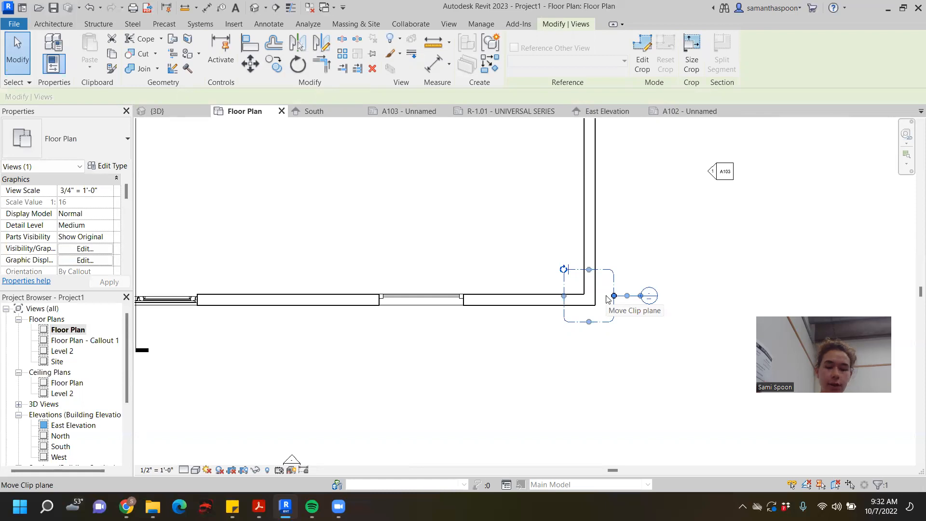
scroll(622, 291, down, 2)
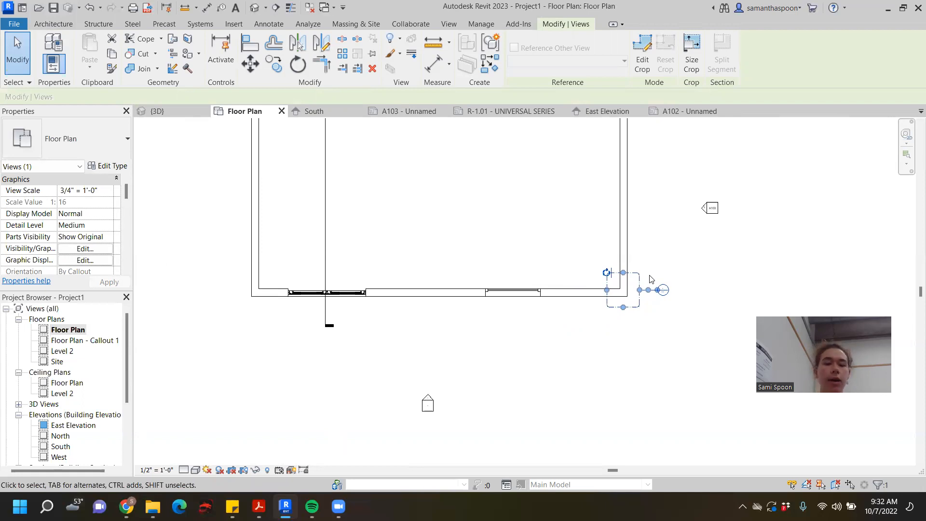
right_click(639, 276)
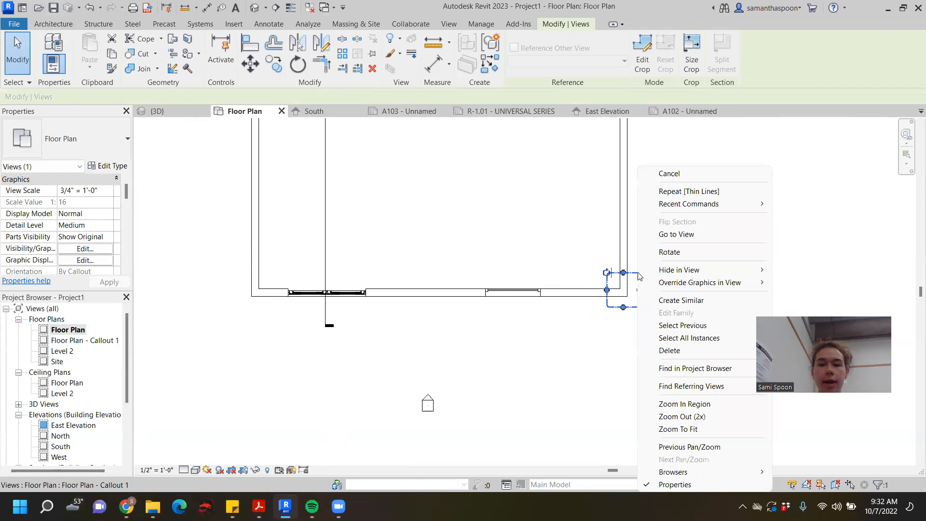
click(718, 299)
click(489, 291)
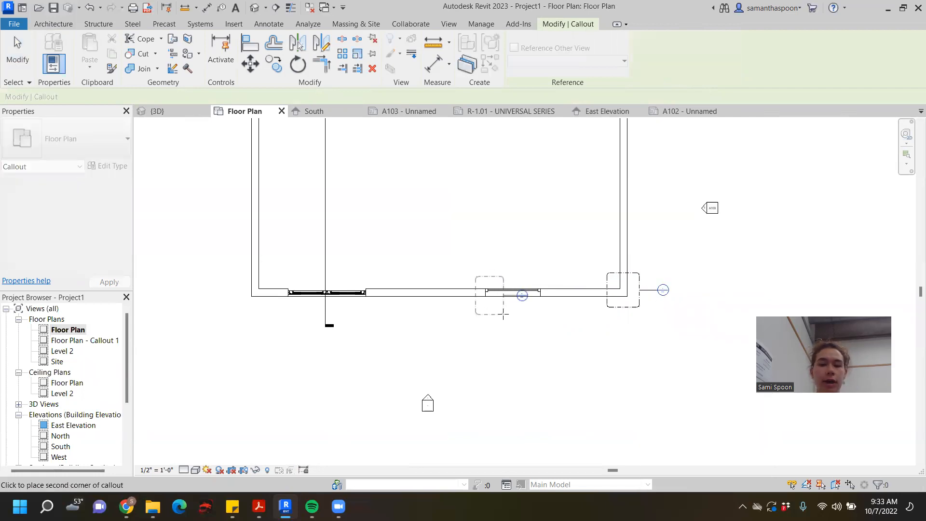
click(503, 340)
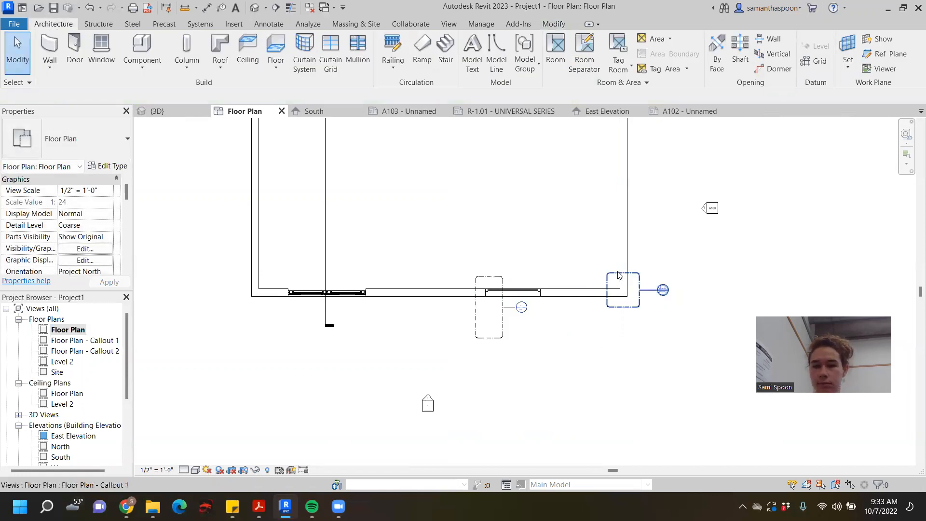
- Tighten the new callout's boundary around the window's left jamb and place its head directly below the boundary
scroll(512, 336, up, 2)
middle_drag(555, 334, 564, 375)
scroll(550, 345, down, 3)
scroll(511, 352, up, 5)
click(503, 354)
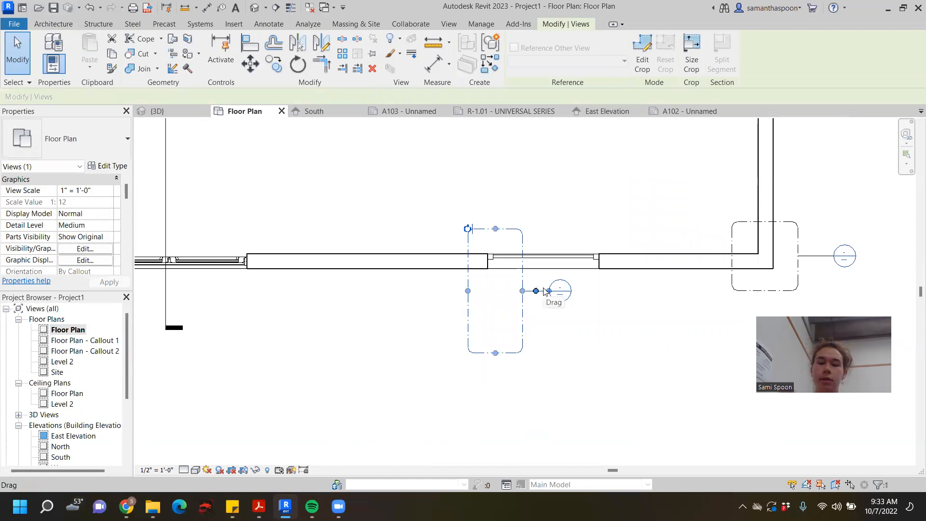
drag(495, 352, 496, 289)
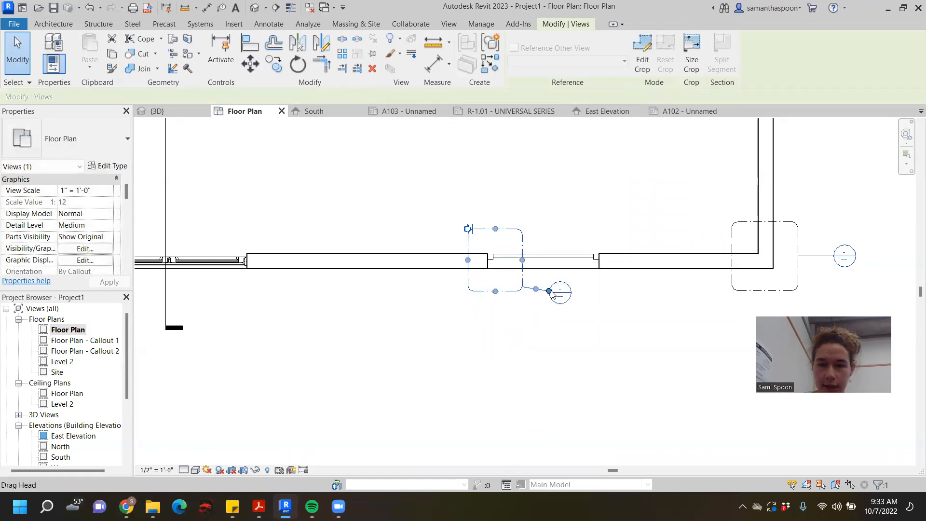
drag(551, 294, 510, 317)
drag(522, 261, 507, 262)
drag(488, 229, 488, 237)
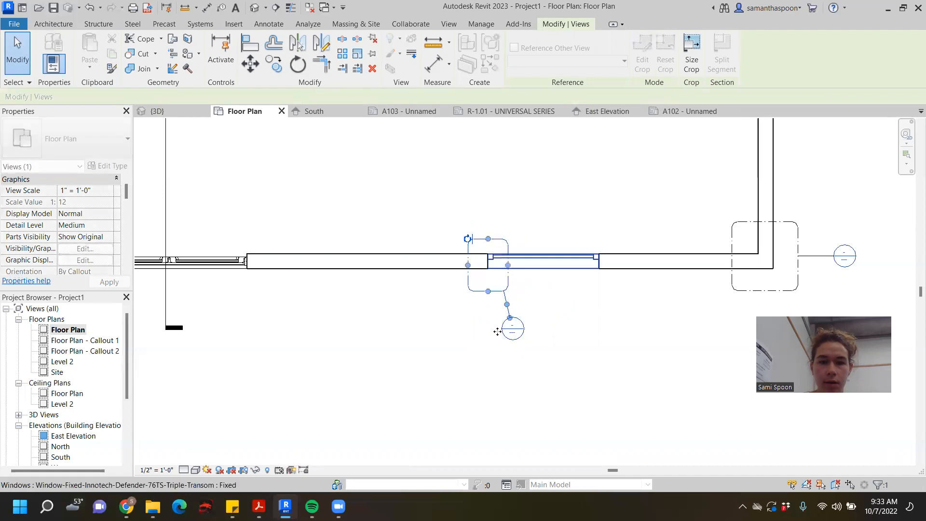
drag(487, 292, 488, 282)
drag(510, 317, 498, 315)
click(554, 345)
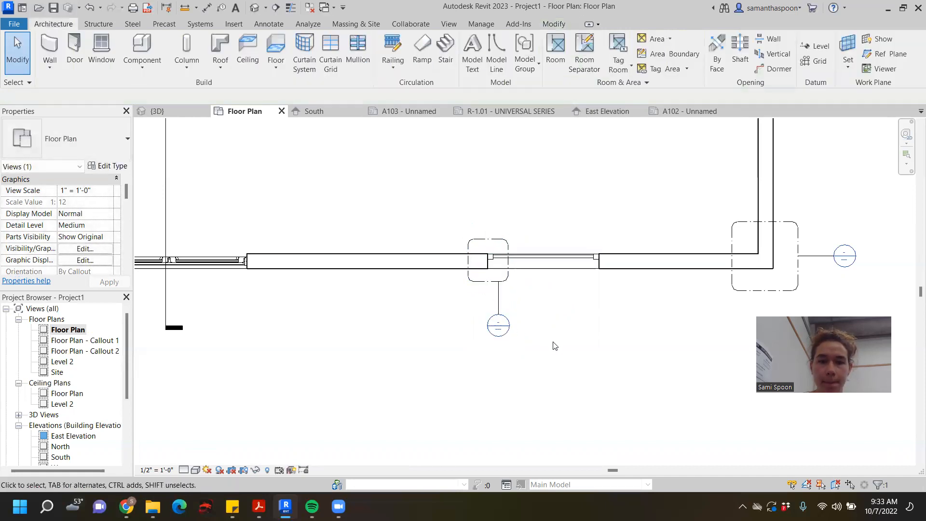
- Open the new window jamb callout view and examine the wall end, frame and glazing detail
double_click(505, 337)
scroll(507, 337, down, 1)
middle_drag(506, 337, 444, 306)
scroll(458, 294, up, 2)
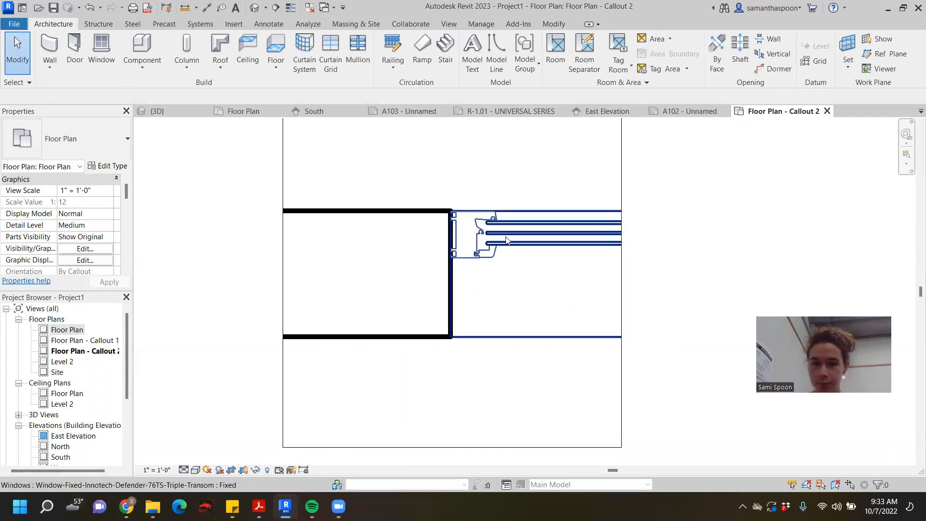
scroll(438, 255, down, 4)
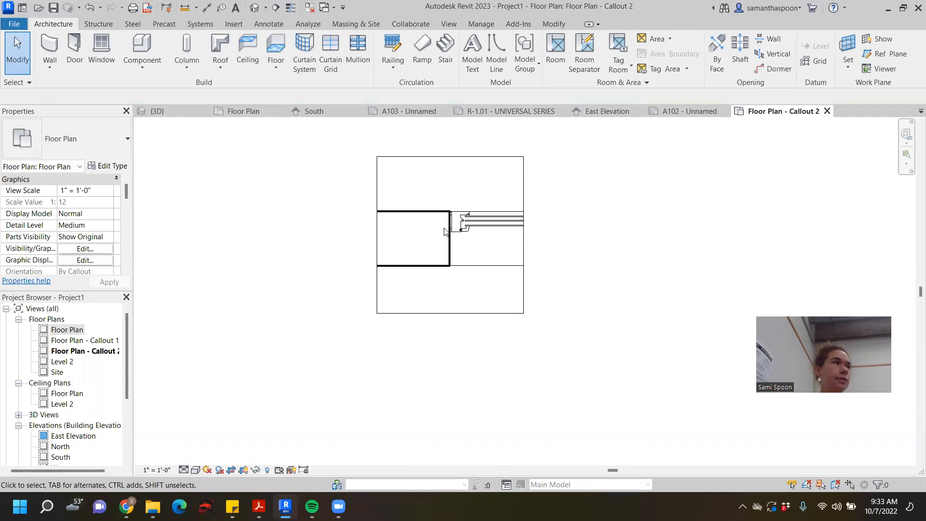
middle_drag(607, 185, 598, 216)
scroll(545, 221, up, 1)
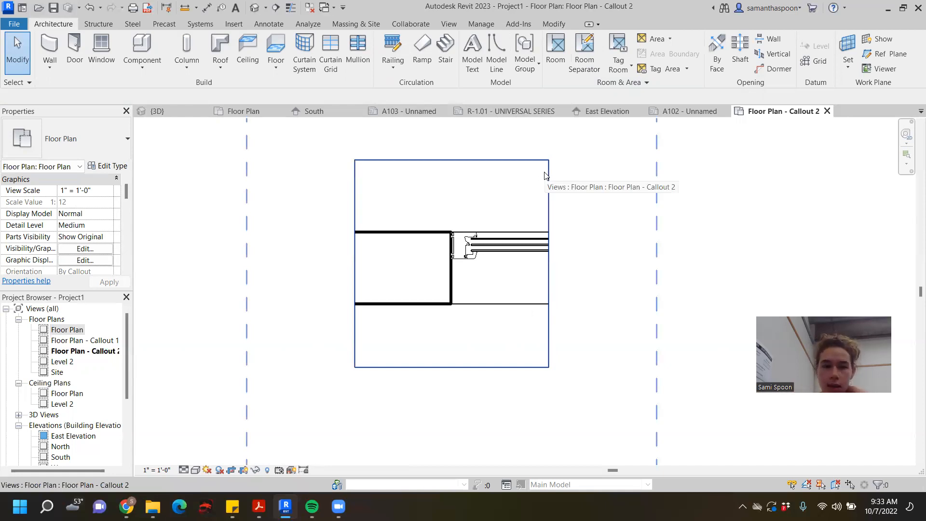
scroll(377, 307, up, 3)
middle_drag(478, 305, 473, 353)
scroll(519, 275, down, 1)
middle_drag(599, 179, 482, 208)
scroll(474, 224, down, 1)
- Narrow the crop region of Floor Plan - Callout 2 around the window jamb and undo the last crop adjustments
click(488, 215)
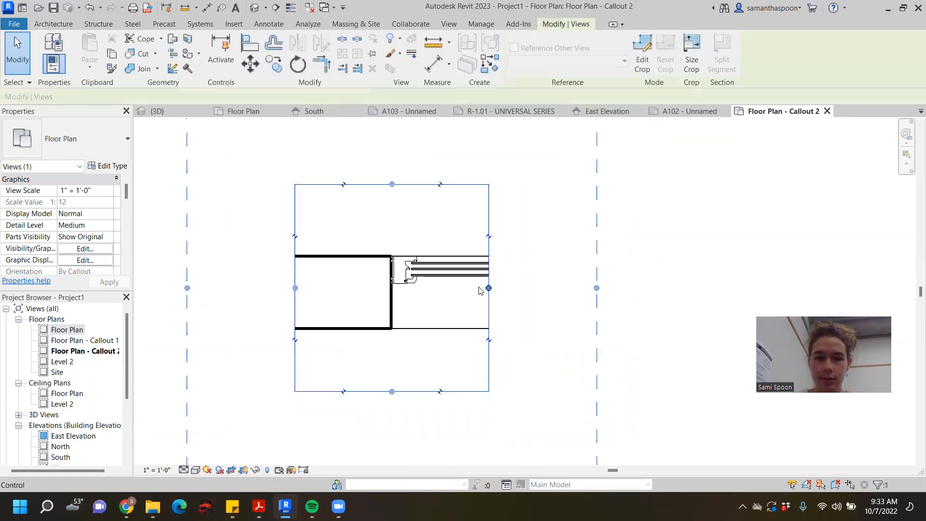
scroll(488, 288, down, 2)
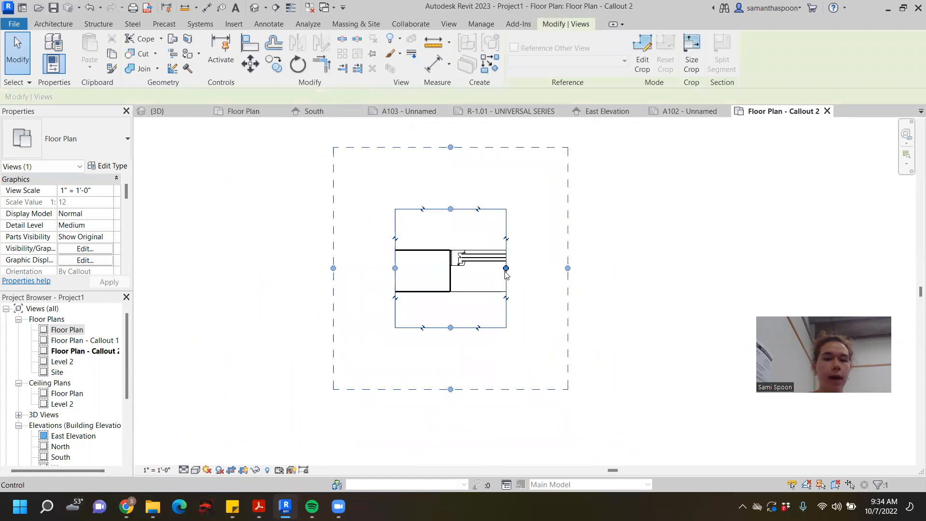
mouse_move(395, 268)
mouse_down()
mouse_move(344, 268)
mouse_move(398, 258)
mouse_move(412, 268)
mouse_up()
drag(506, 268, 586, 269)
key(ctrl+z)
key(ctrl+z)
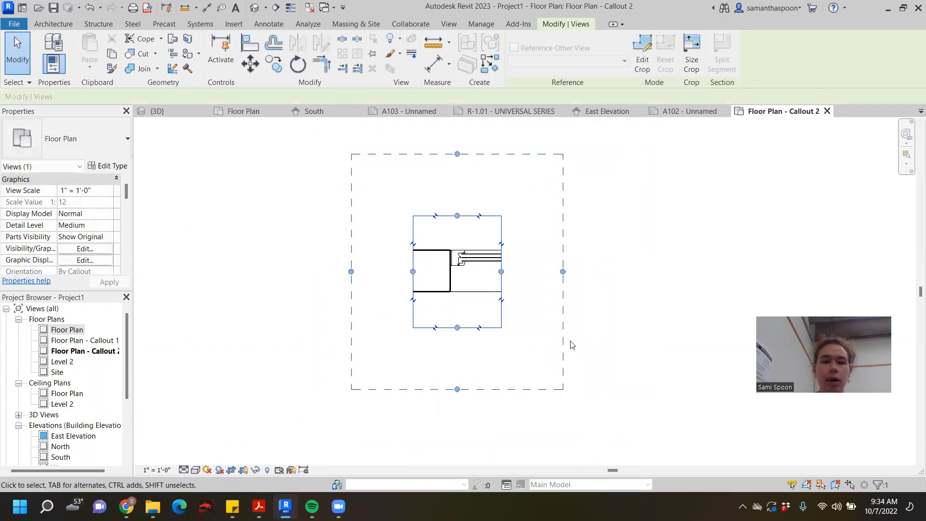
- Enlarge the annotation crop boundary of Floor Plan - Callout 2 outward on all four sides, leaving room for notes around the jamb
drag(351, 275, 276, 263)
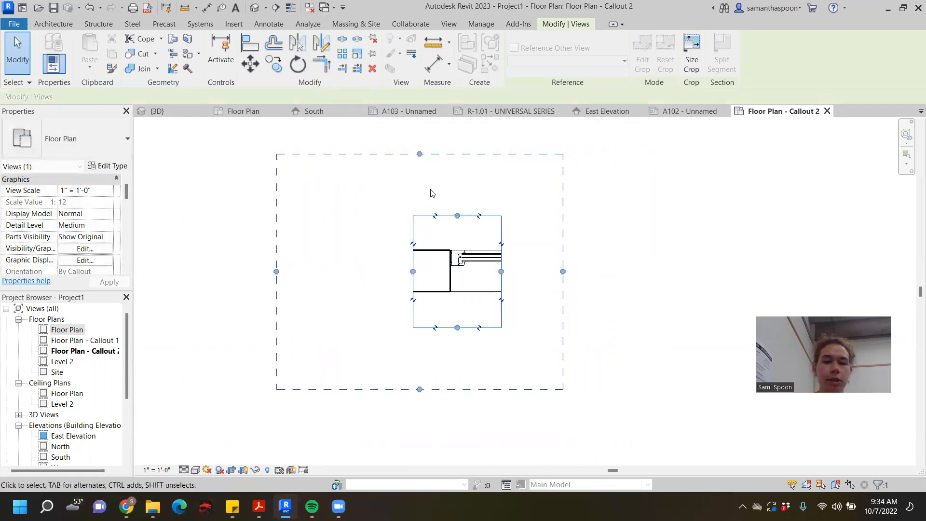
drag(420, 154, 420, 129)
drag(563, 257, 614, 259)
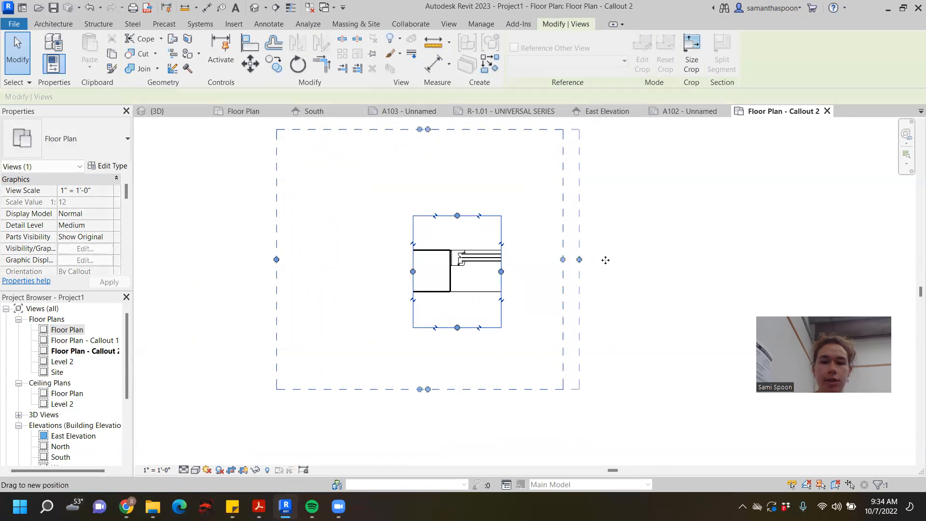
drag(445, 389, 446, 418)
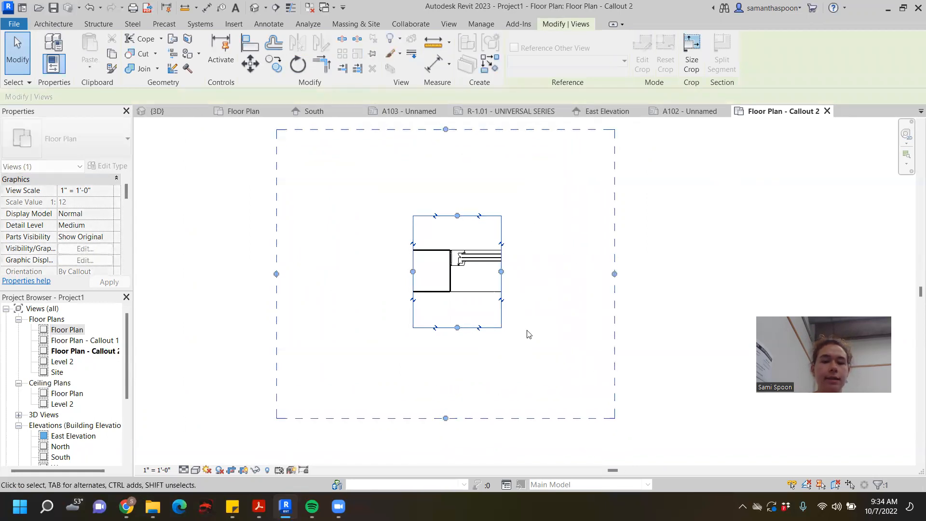
click(696, 238)
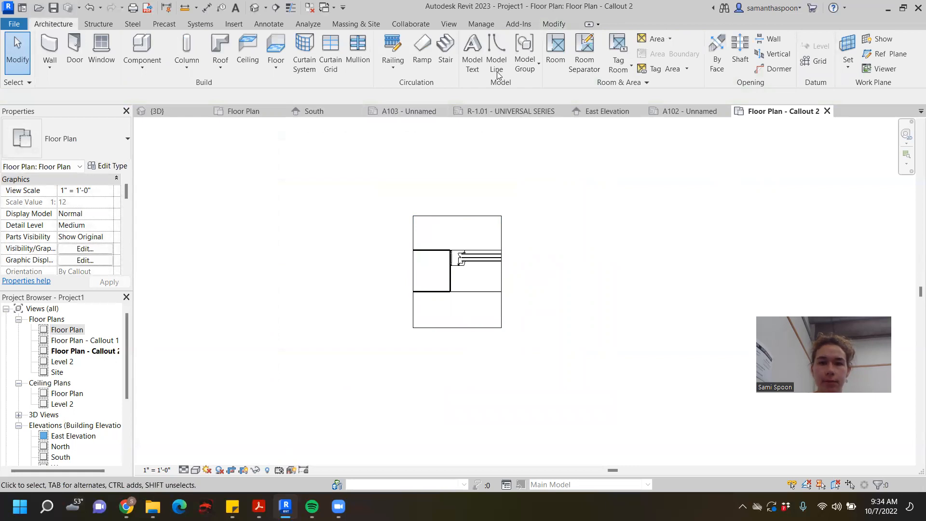
- Place a text note reading WALL to the left of the cropped jamb and widen it to fit on one line
click(269, 24)
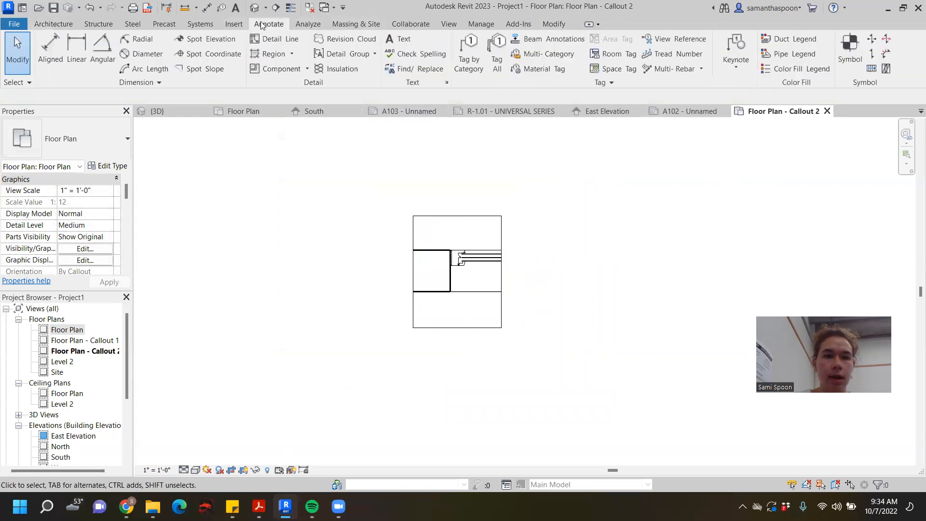
click(404, 43)
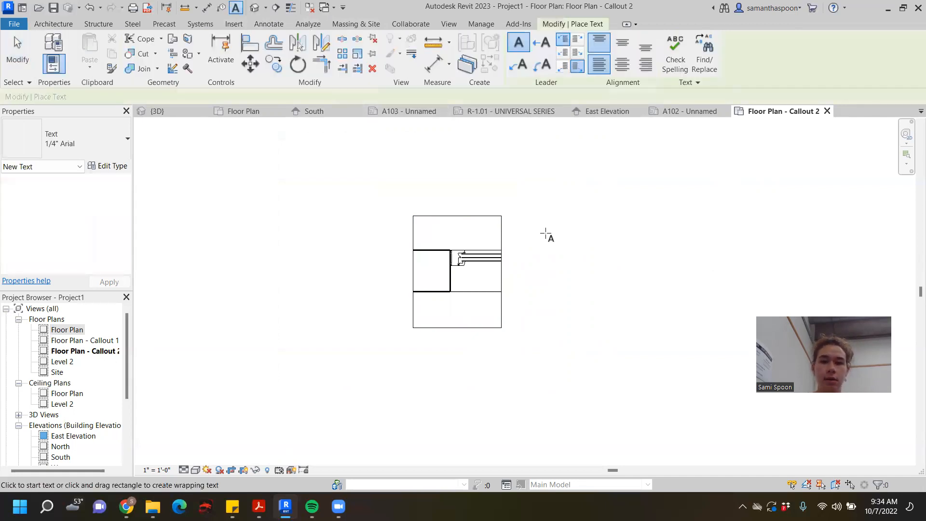
drag(356, 262, 357, 261)
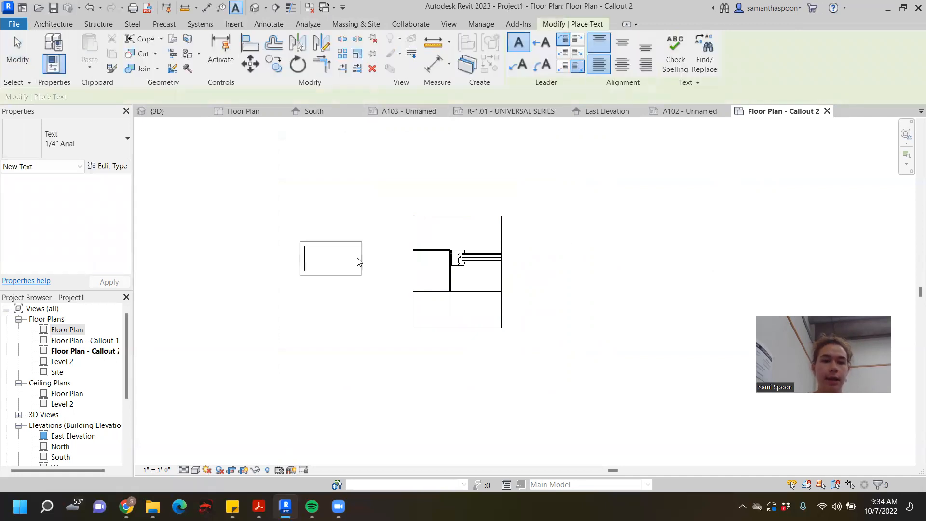
text(WALL)
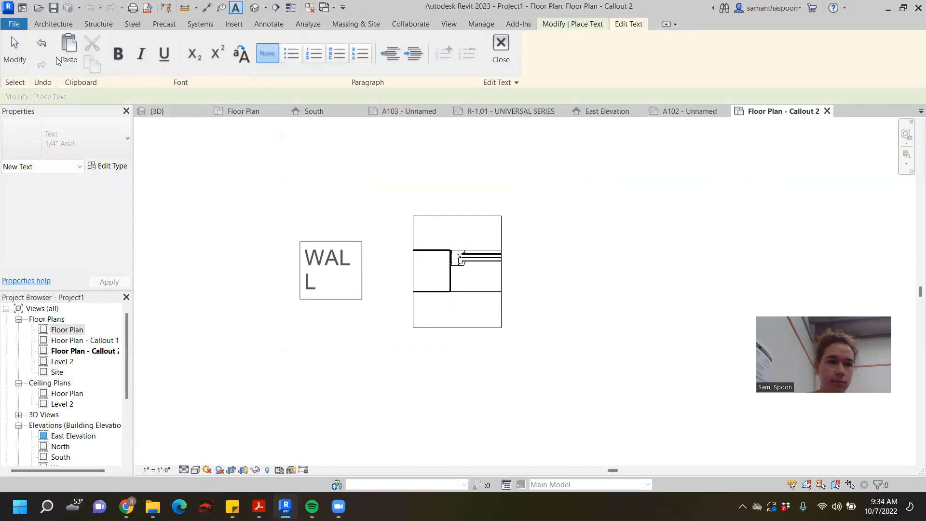
click(356, 285)
drag(362, 270, 380, 271)
click(338, 257)
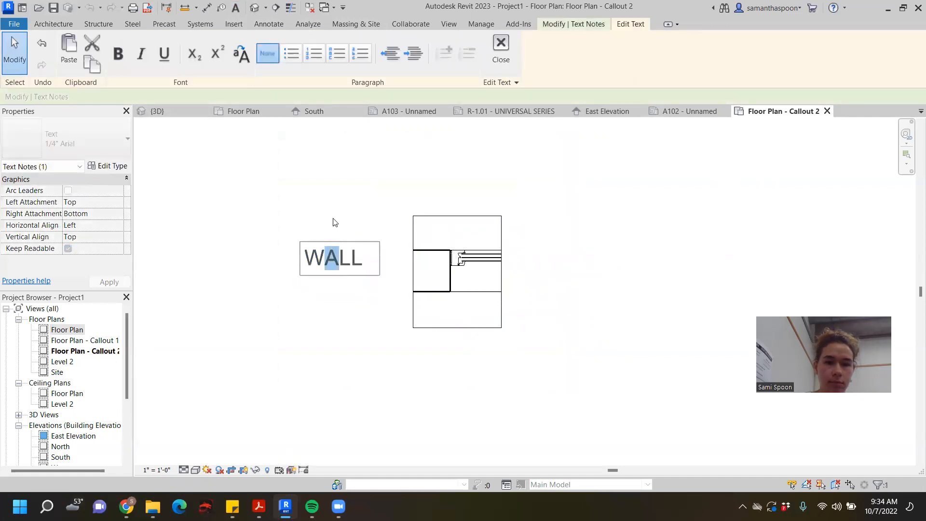
- Move the WALL note slightly up and left and change its text type to 3/32" Arial
click(284, 216)
click(314, 255)
drag(301, 245, 291, 218)
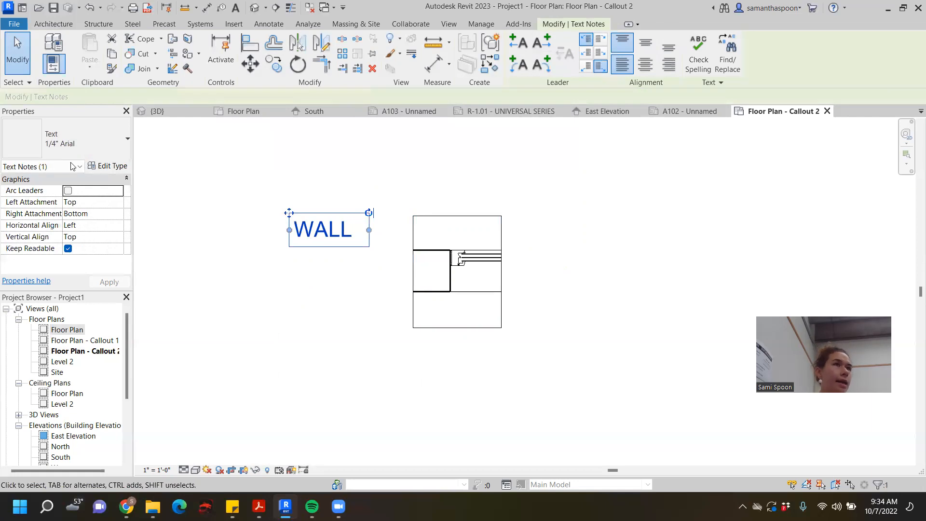
click(118, 145)
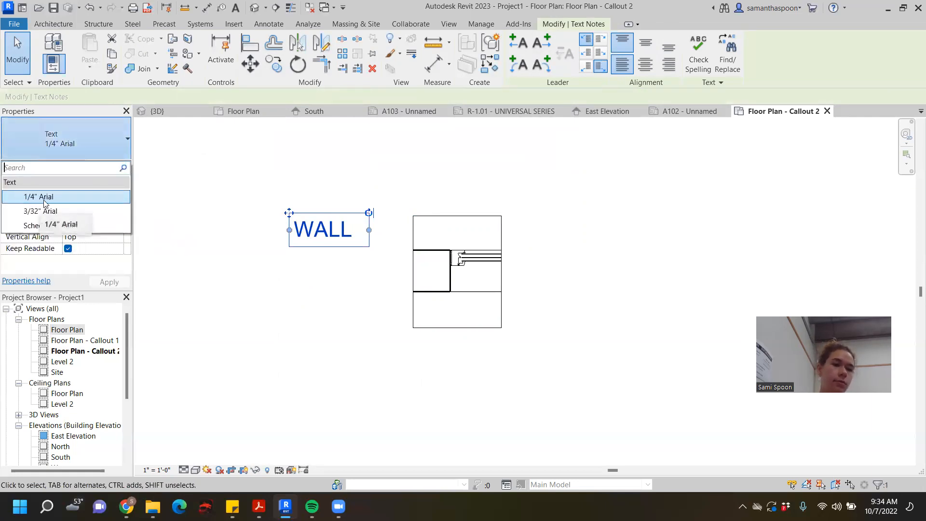
click(53, 210)
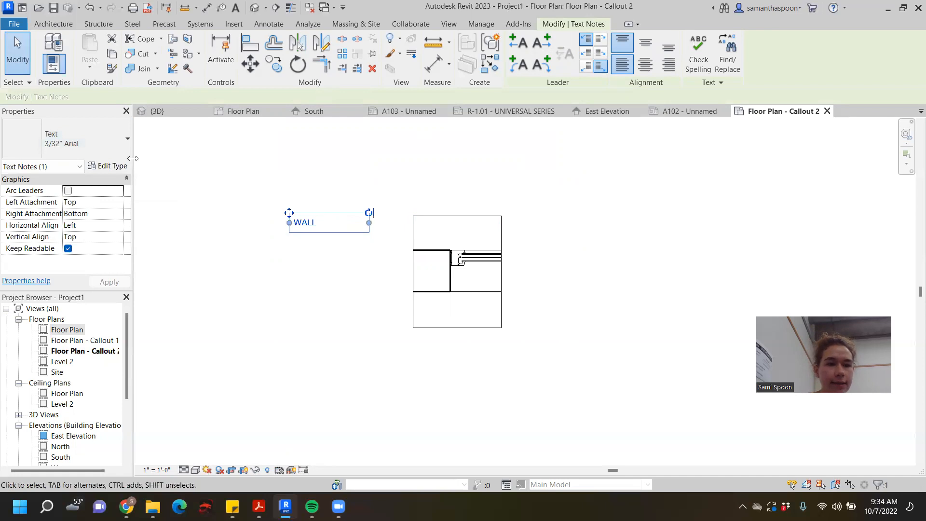
- Examine the 3/32" Arial text type's properties and available fonts without changing them
click(110, 165)
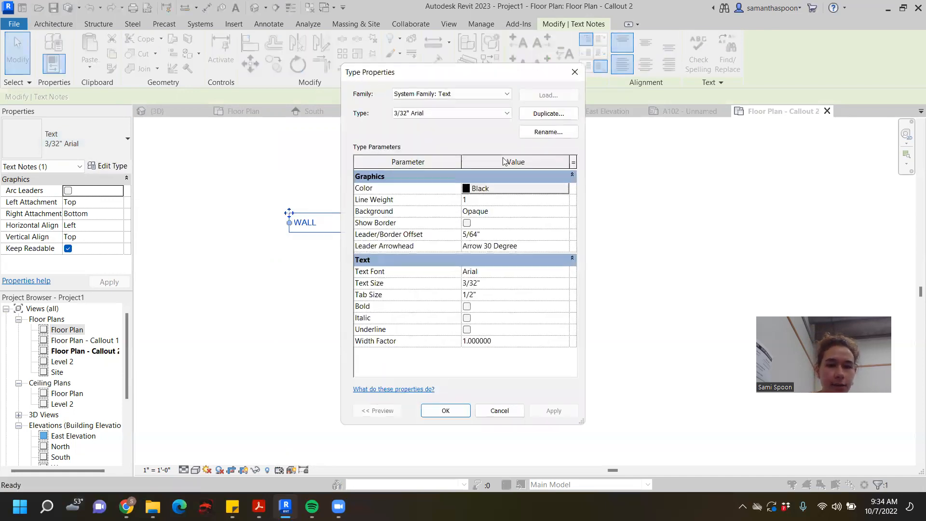
click(555, 273)
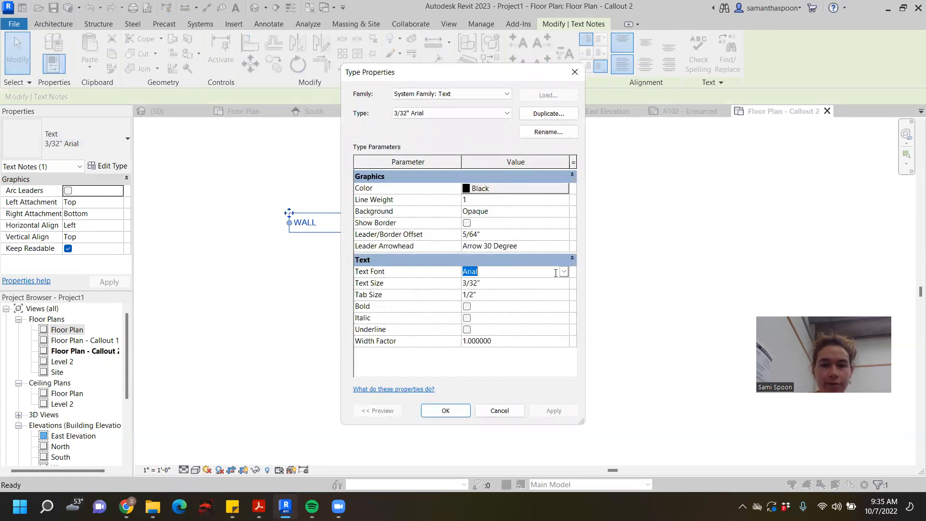
click(563, 272)
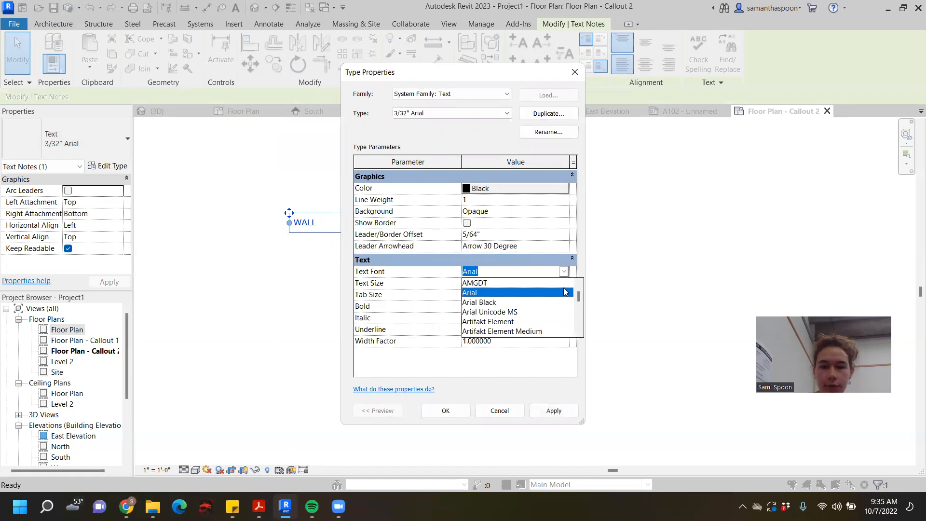
scroll(556, 316, down, 6)
click(563, 272)
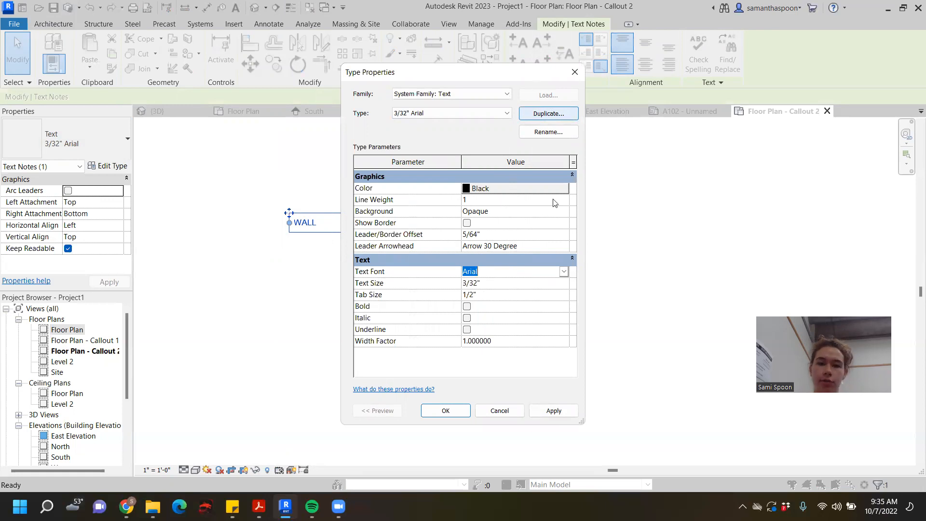
click(504, 411)
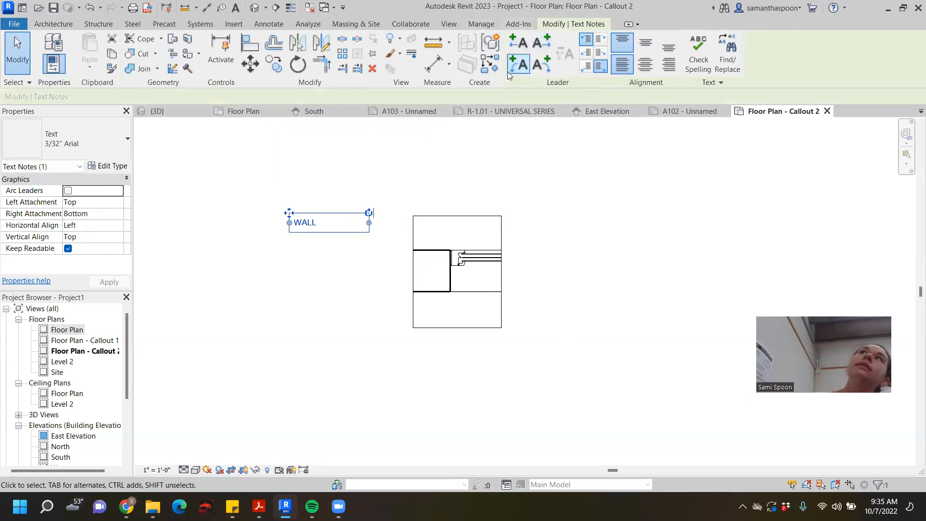
- Add a straight right-side leader to the WALL note, bend it down to the wall's upper face near the jamb, and raise the note
click(533, 45)
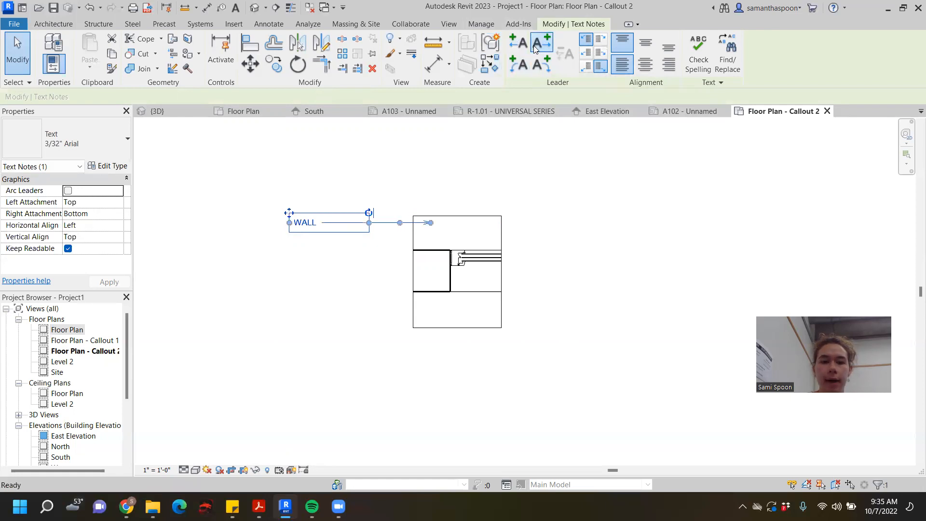
scroll(404, 236, up, 3)
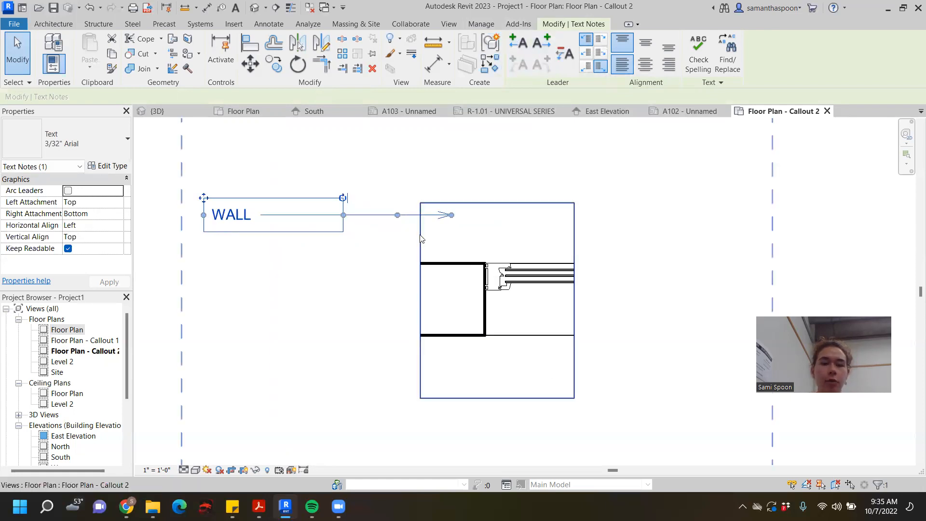
drag(451, 215, 451, 265)
drag(397, 239, 370, 216)
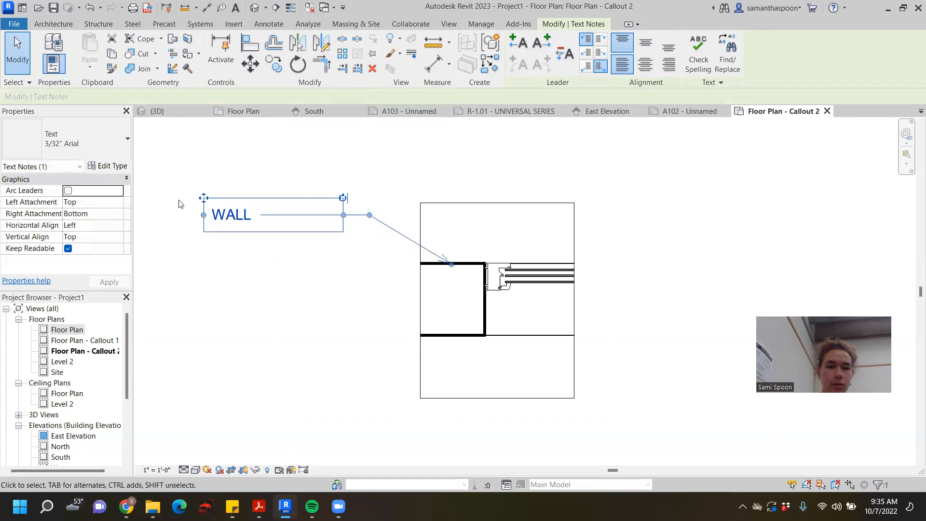
drag(204, 198, 204, 179)
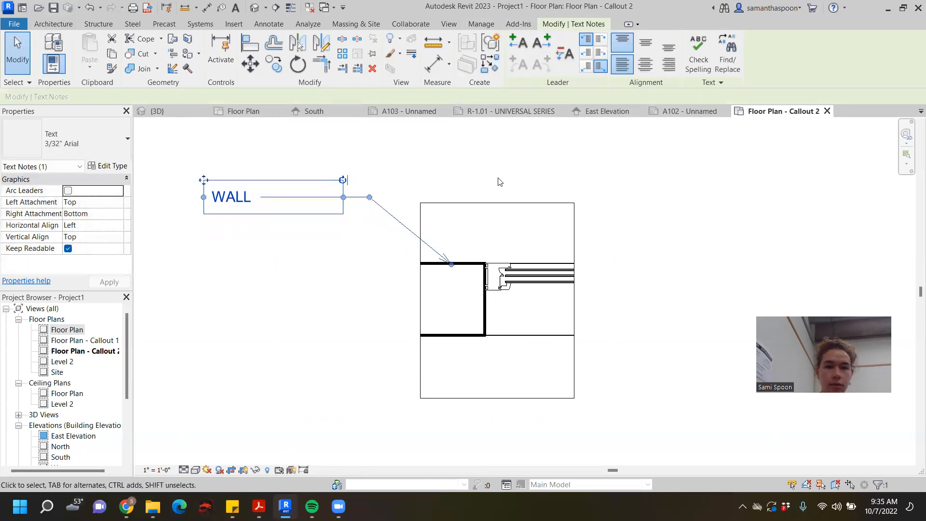
click(530, 193)
click(450, 263)
mouse_move(450, 264)
mouse_down()
mouse_move(467, 254)
mouse_move(466, 263)
mouse_up()
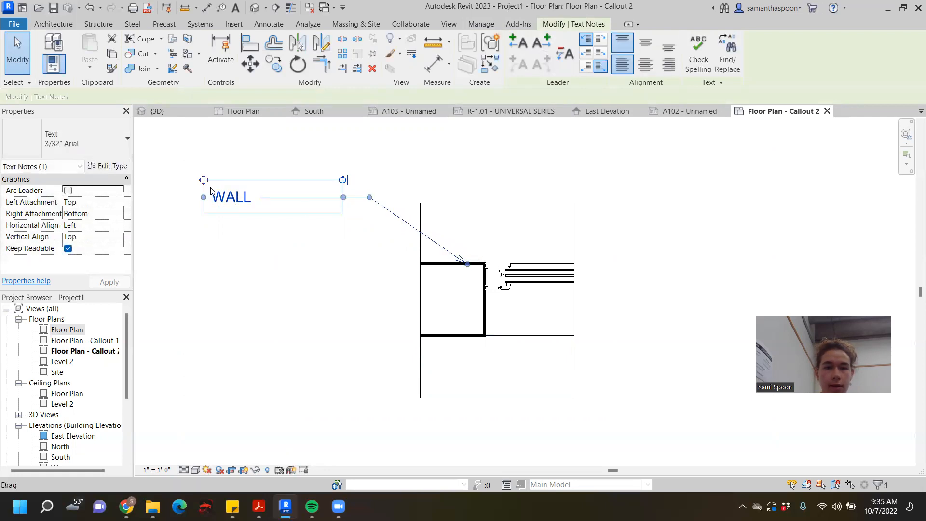
- Replace the WALL note's text with 1/2 GYP BD
double_click(223, 196)
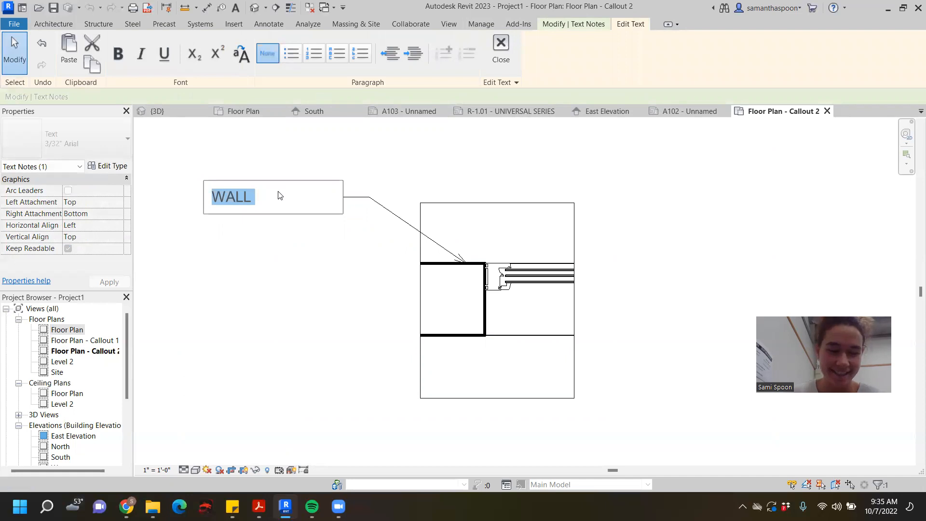
text(1/2 GY)
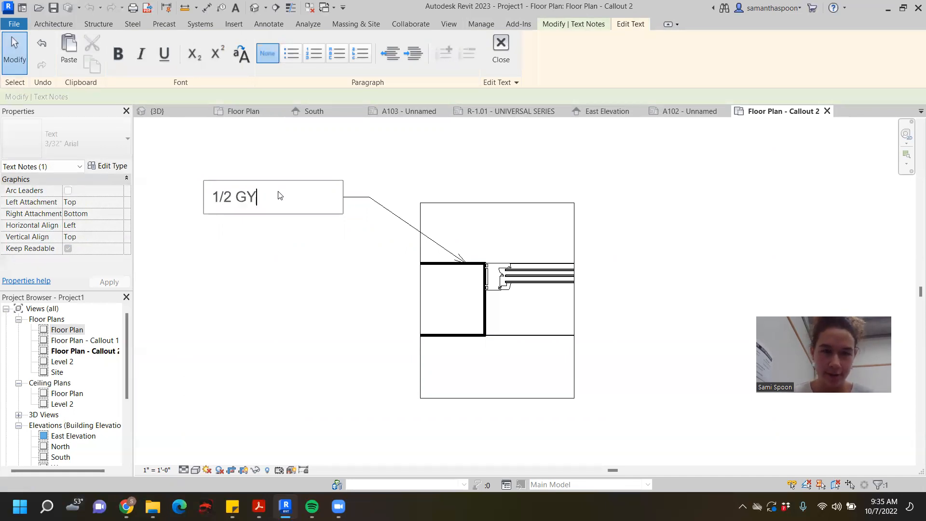
text(P BD)
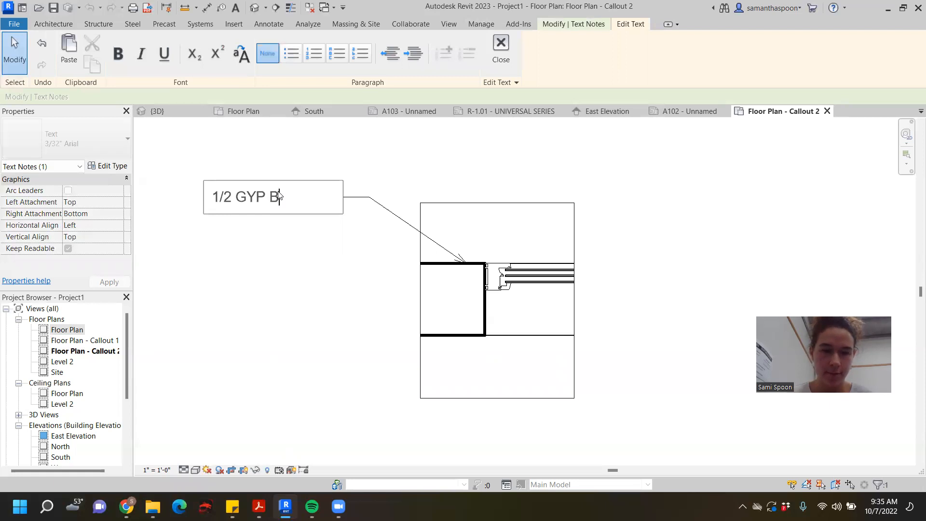
click(14, 44)
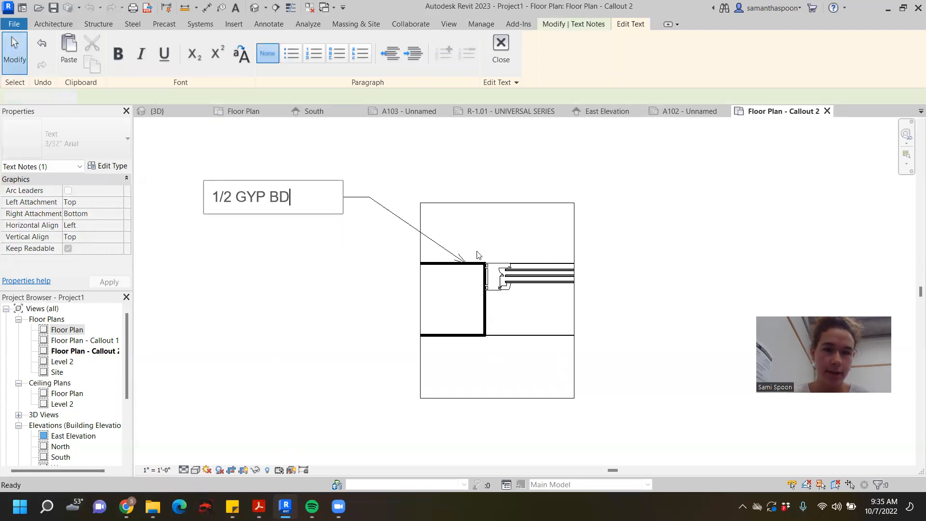
- Shift the 1/2 GYP BD note slightly left and move its leader arrowhead into the empty area above the wall
click(204, 189)
drag(197, 182, 186, 179)
drag(465, 264, 441, 234)
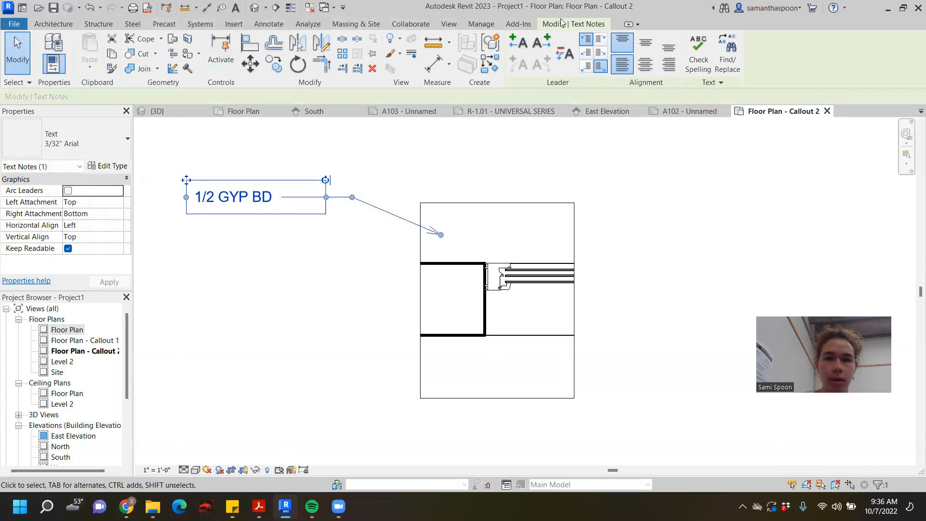
click(432, 155)
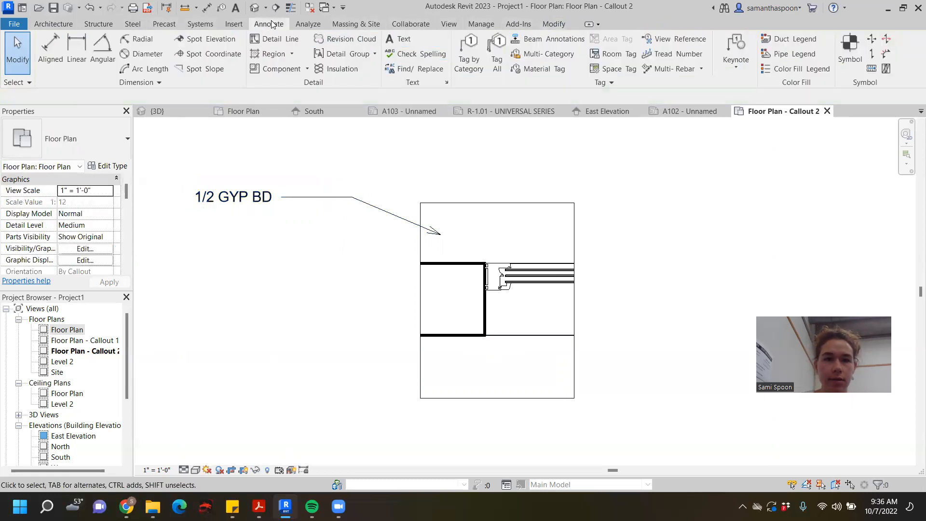
- Create a rectangular Diagonal Crosshatch filled region about 8" by 1" just above the wall end and window frame
click(273, 57)
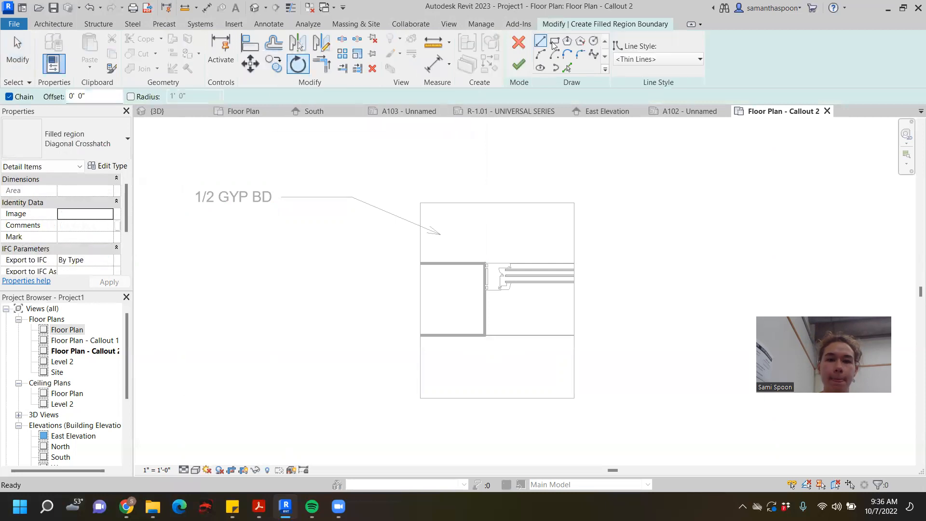
click(125, 141)
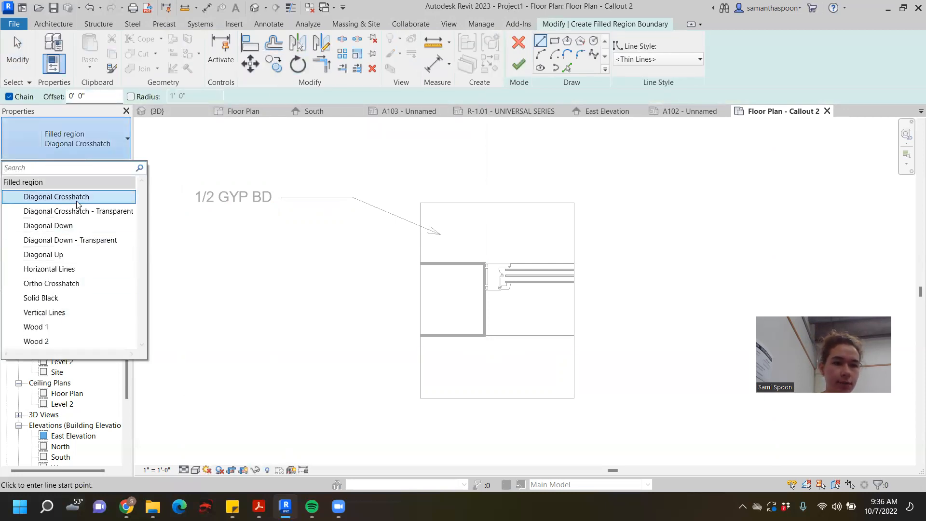
click(76, 203)
click(554, 40)
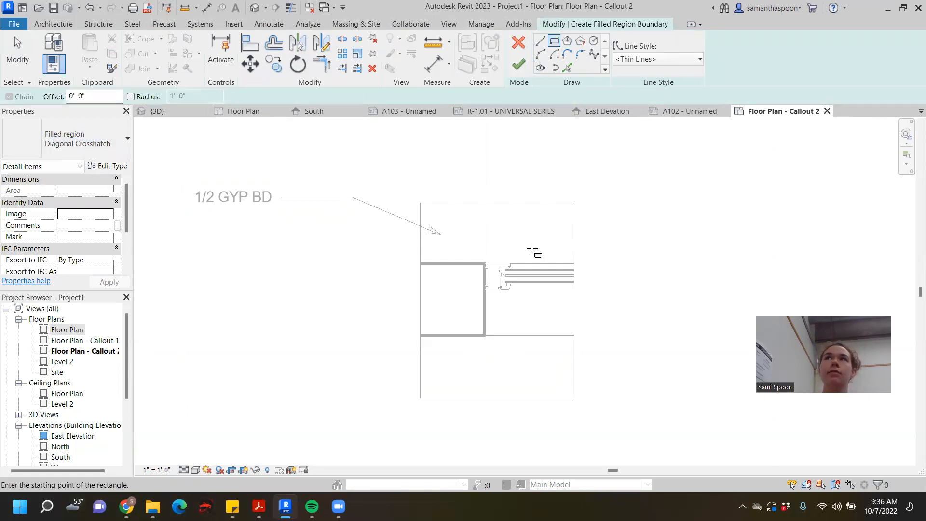
click(479, 237)
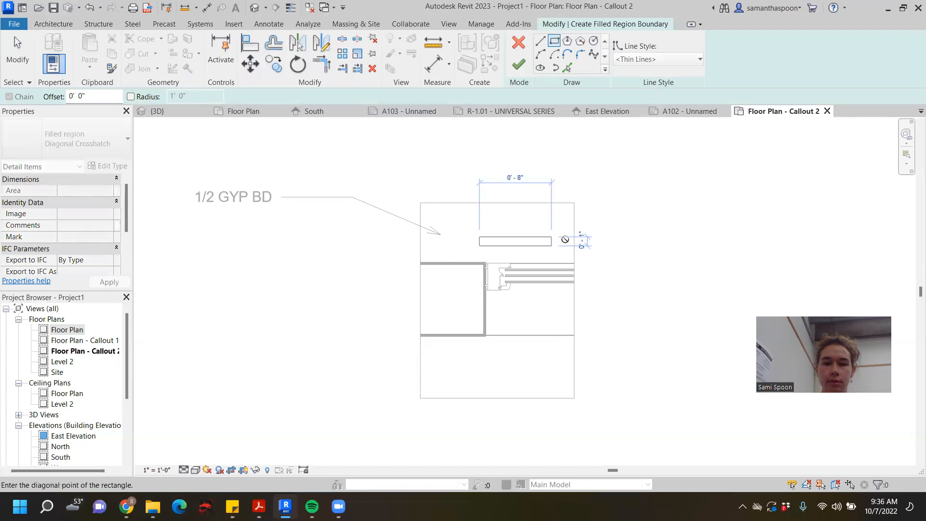
click(551, 245)
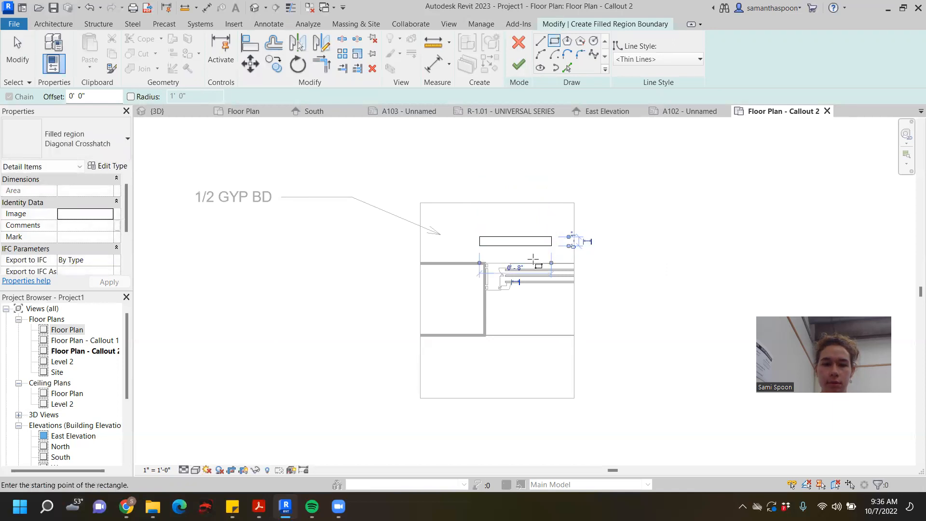
click(8, 54)
click(518, 63)
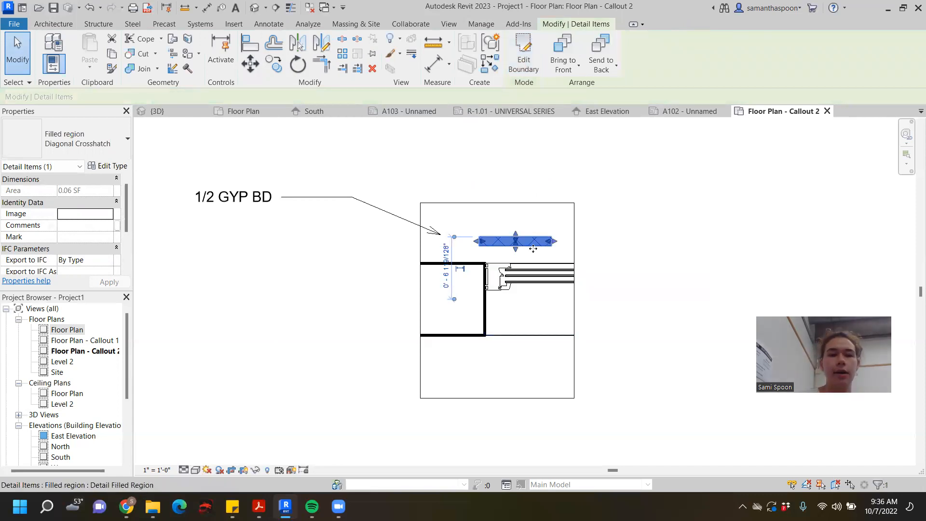
click(208, 198)
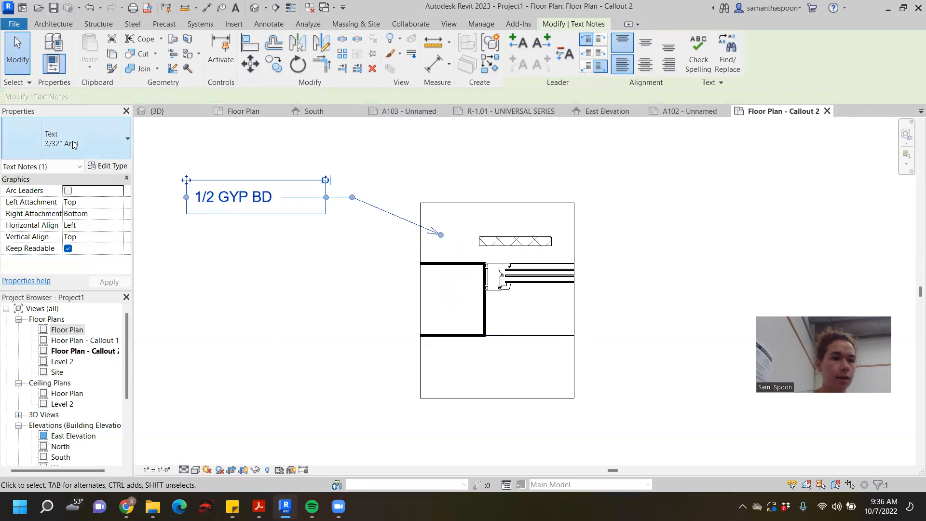
click(102, 146)
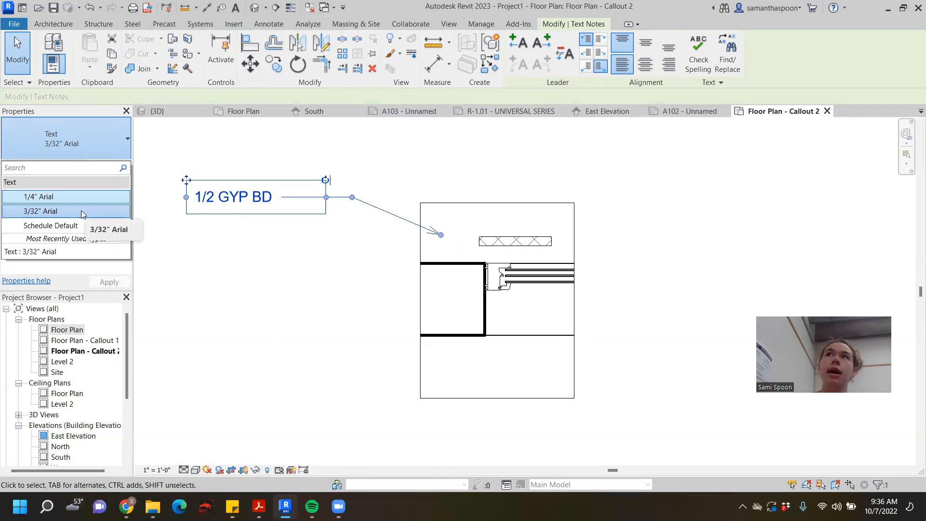
click(365, 182)
click(377, 175)
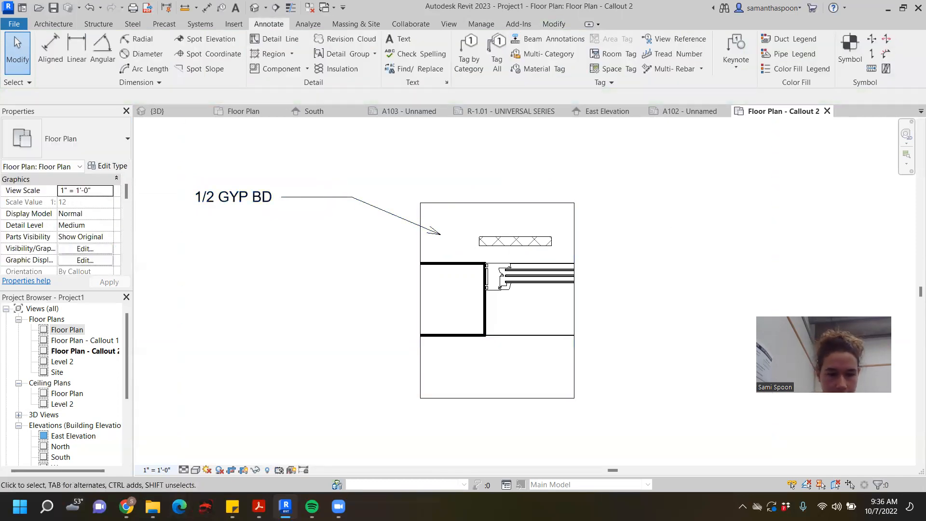
- Set the callout view scale to 3" = 1'-0" and check it against the drawing scale list in the sticky note
click(154, 469)
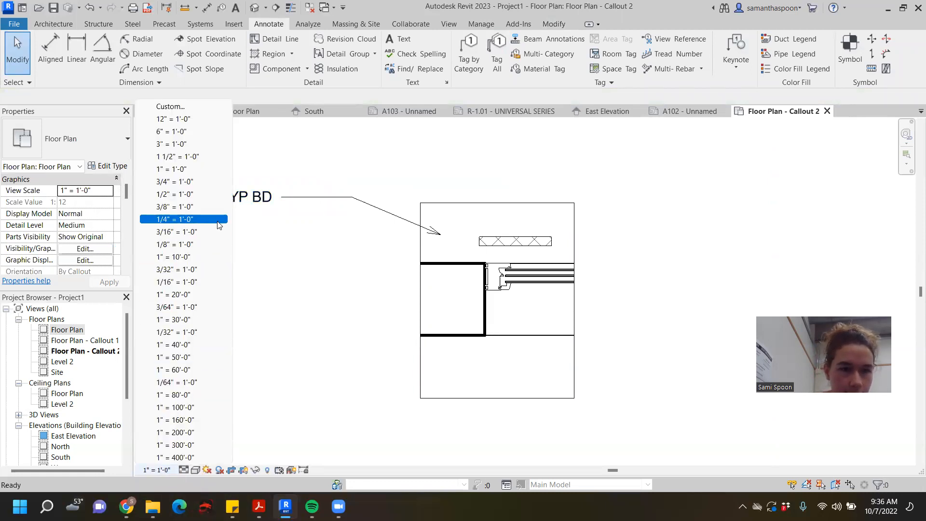
click(217, 144)
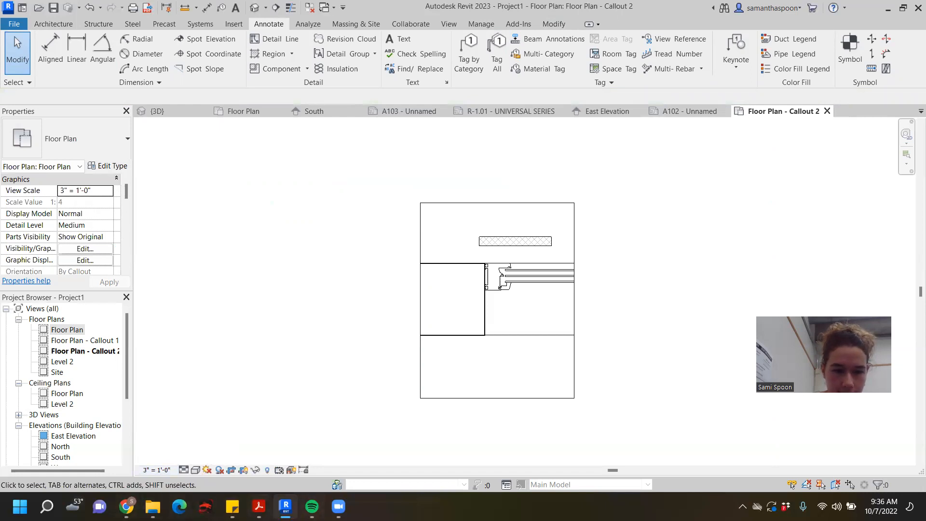
mouse_move(232, 506)
click(299, 450)
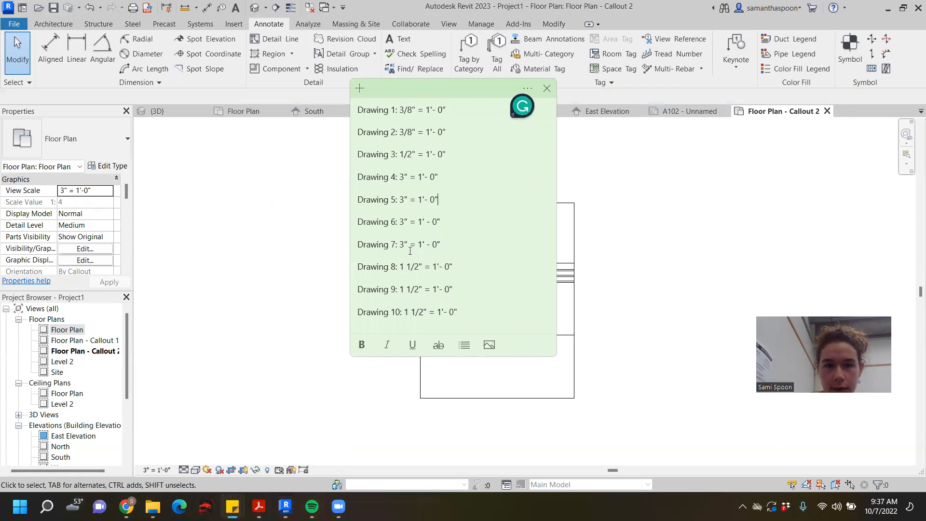
click(738, 247)
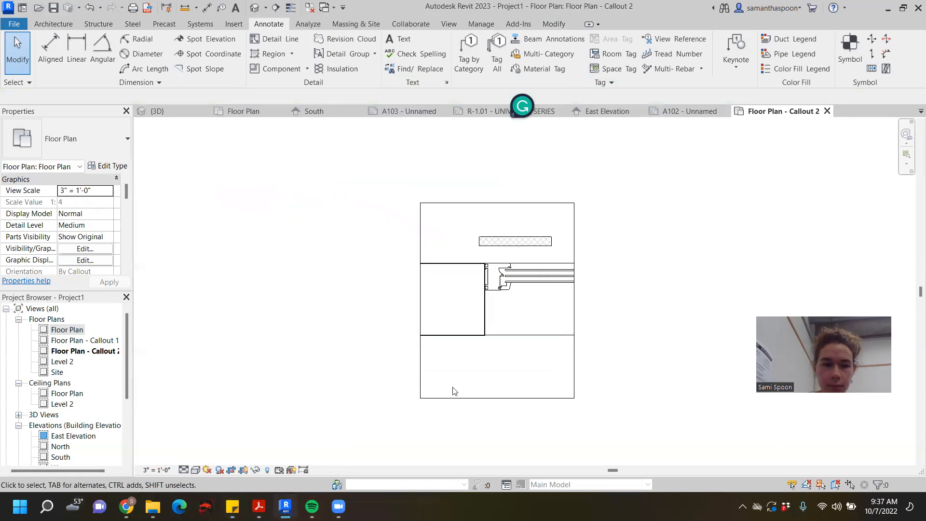
click(523, 245)
scroll(533, 271, up, 1)
scroll(653, 244, down, 2)
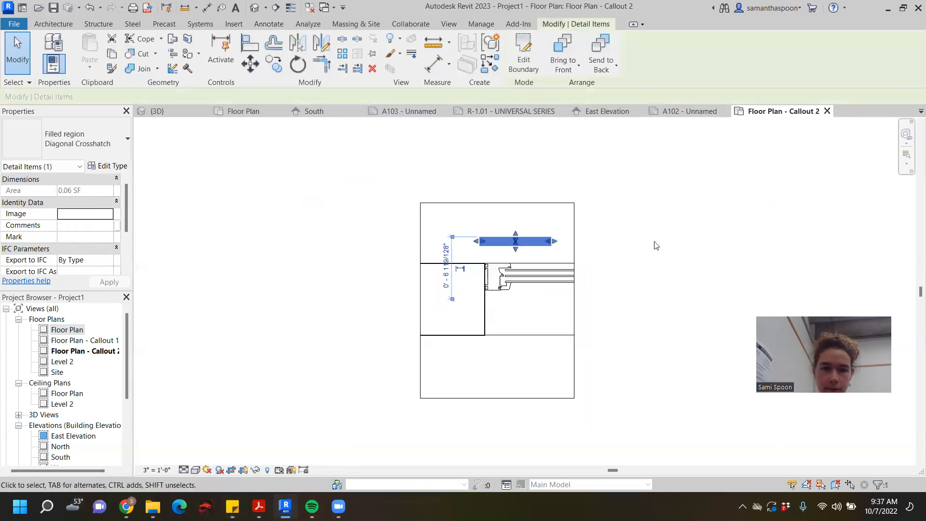
click(581, 214)
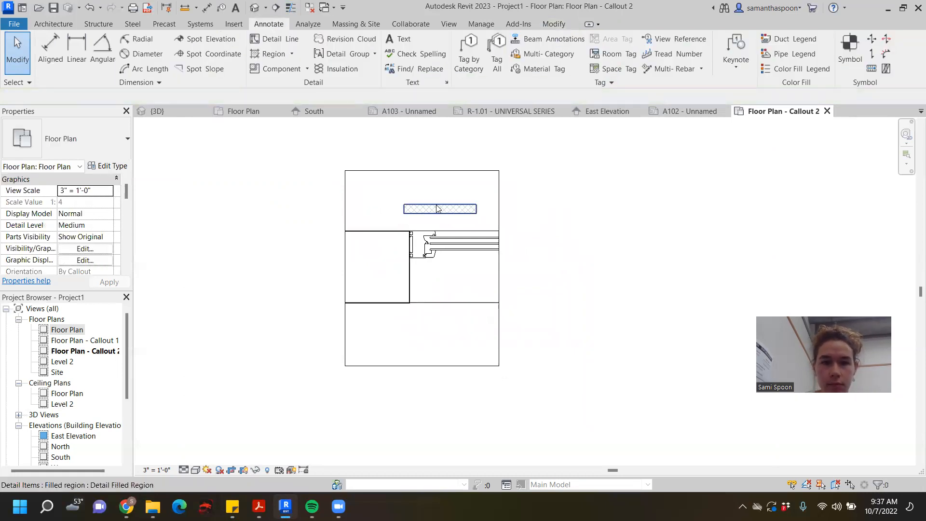
click(409, 210)
scroll(388, 218, up, 3)
scroll(507, 201, up, 1)
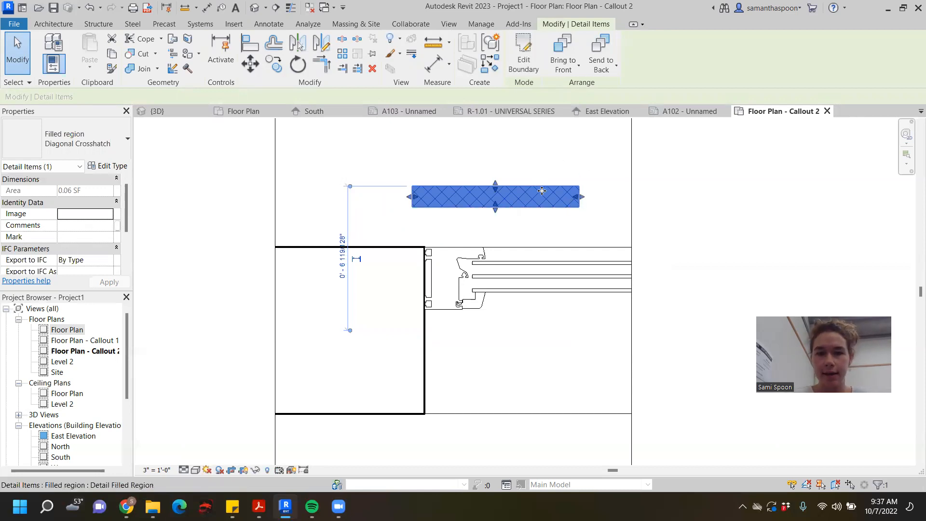
click(684, 173)
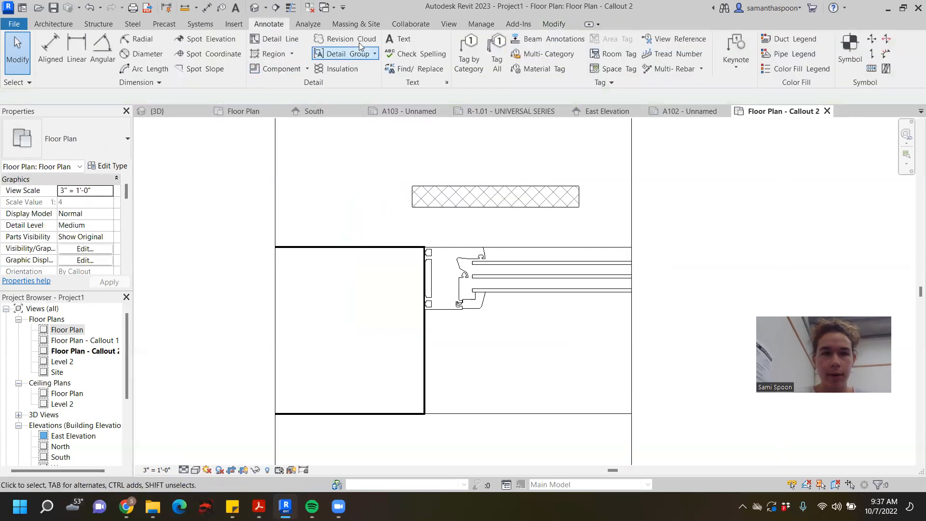
- Create a second rectangular Diagonal Crosshatch filled region about 10" long above the existing one
click(271, 56)
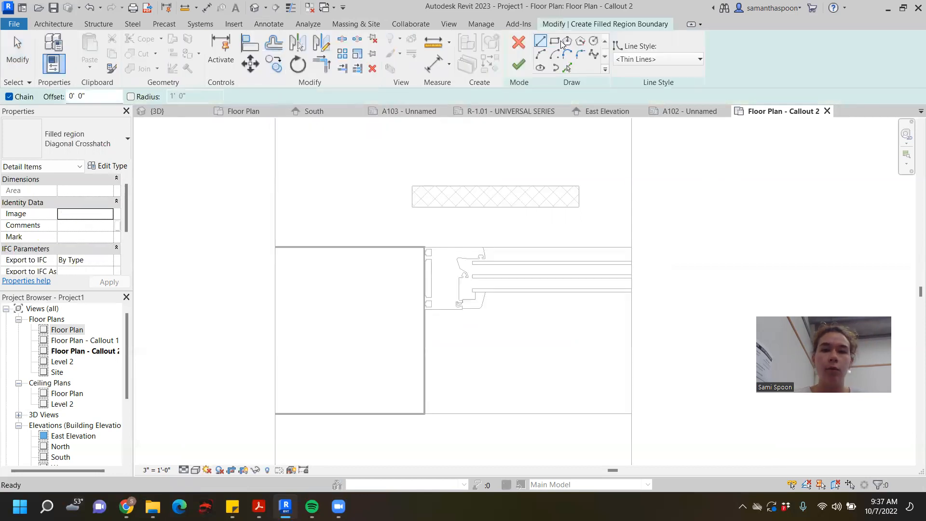
click(557, 40)
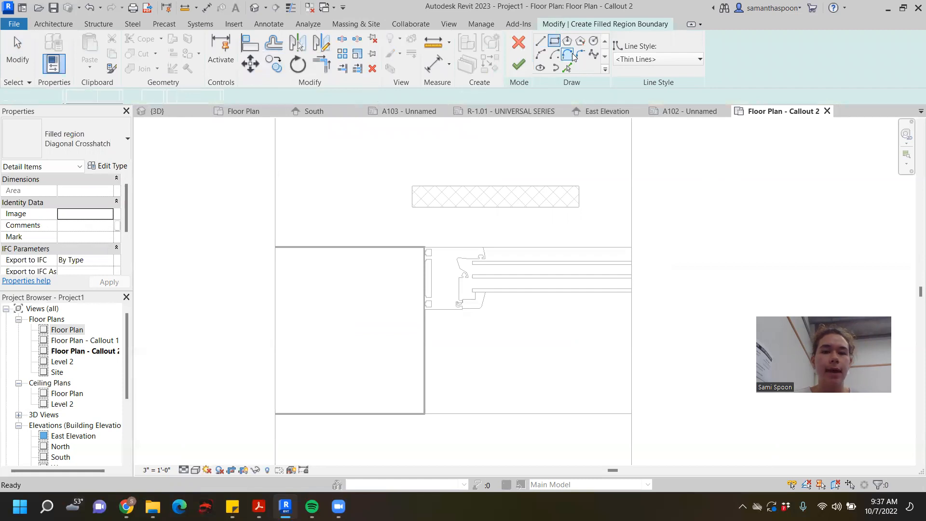
click(312, 134)
click(521, 167)
click(518, 64)
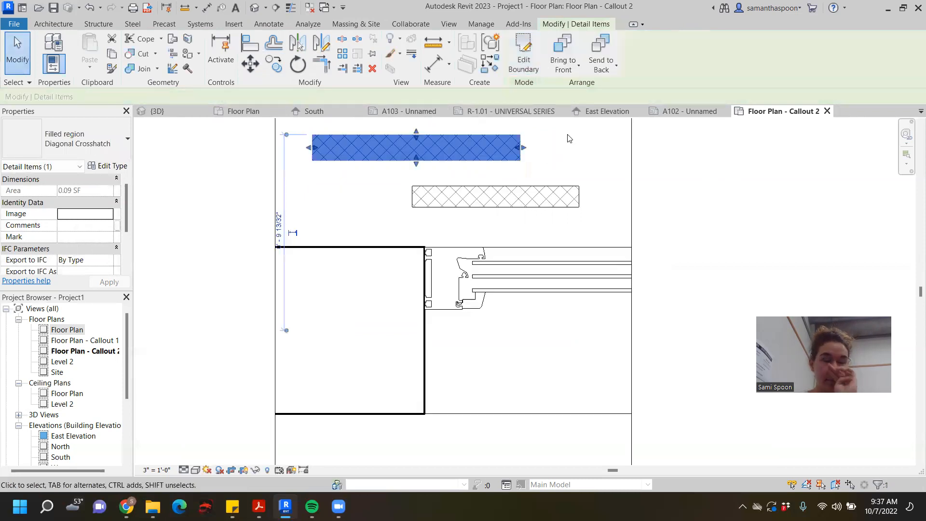
- Thin the new filled region and edit its boundary so its thickness is 1/2"
drag(416, 133, 415, 149)
double_click(440, 146)
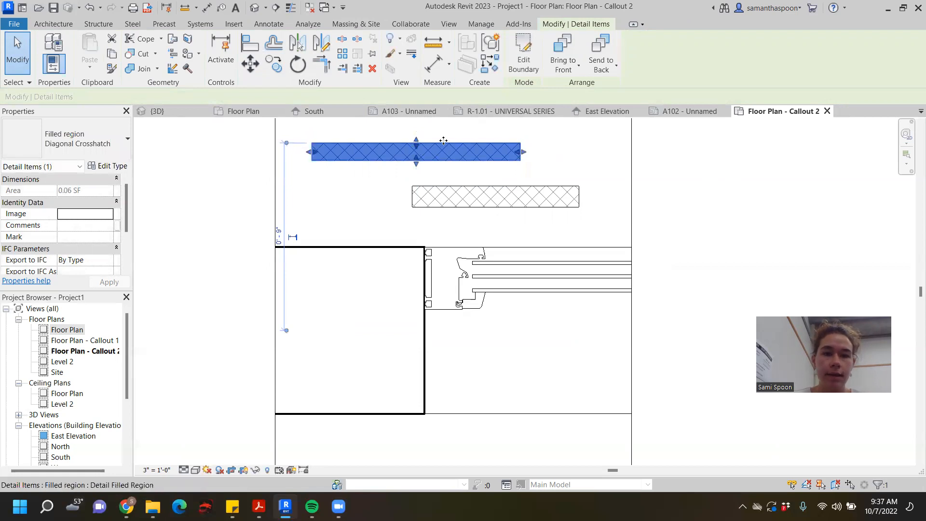
click(319, 160)
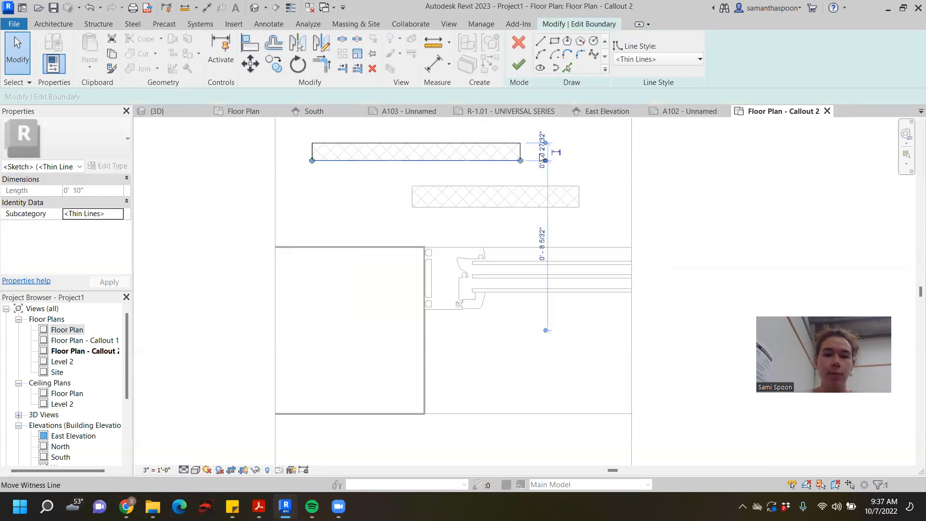
scroll(554, 150, up, 3)
click(553, 149)
text(1/2)
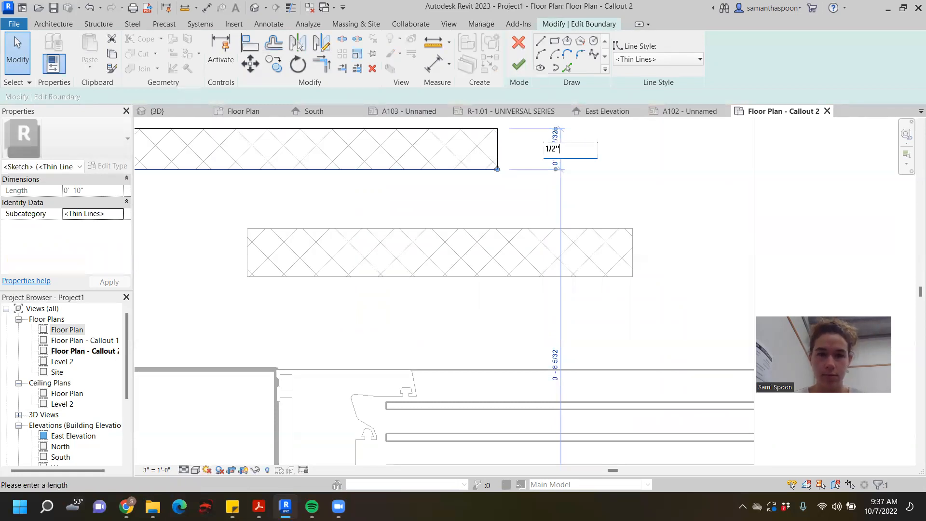
key(Return)
click(518, 64)
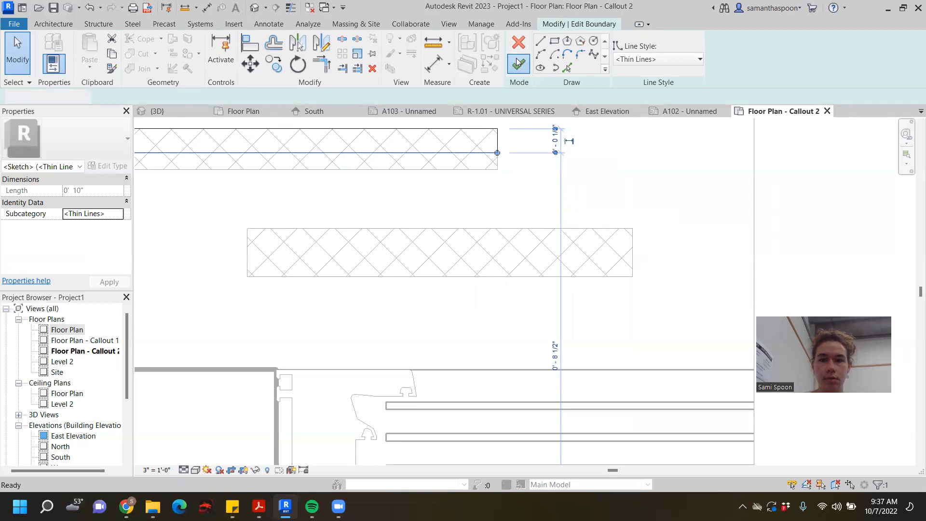
- Delete the thicker crosshatch filled region just above the window frame
scroll(556, 164, down, 2)
click(565, 218)
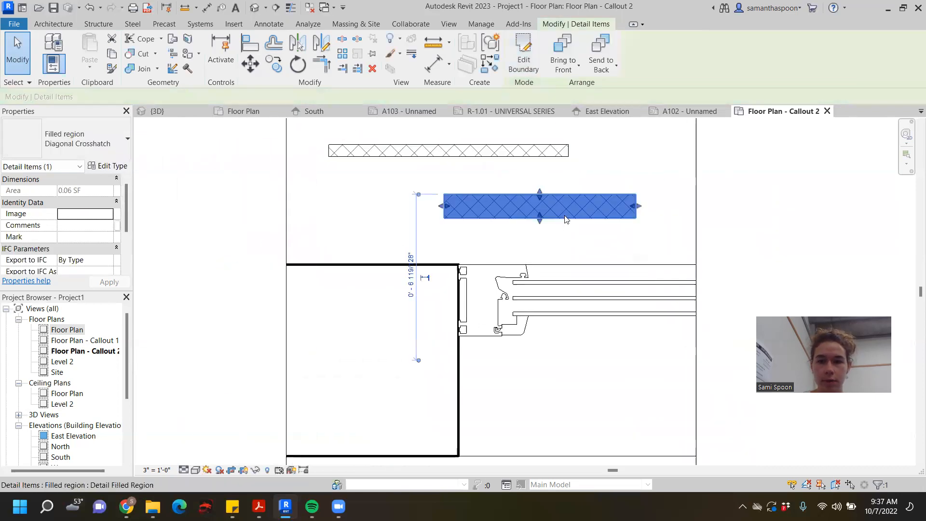
key(Delete)
- Move the 1/2" filled region into the wall, along its upper face with its right end at the window jamb
click(517, 151)
key(Escape)
drag(494, 193, 413, 283)
scroll(494, 272, up, 4)
drag(492, 271, 506, 264)
scroll(631, 218, down, 3)
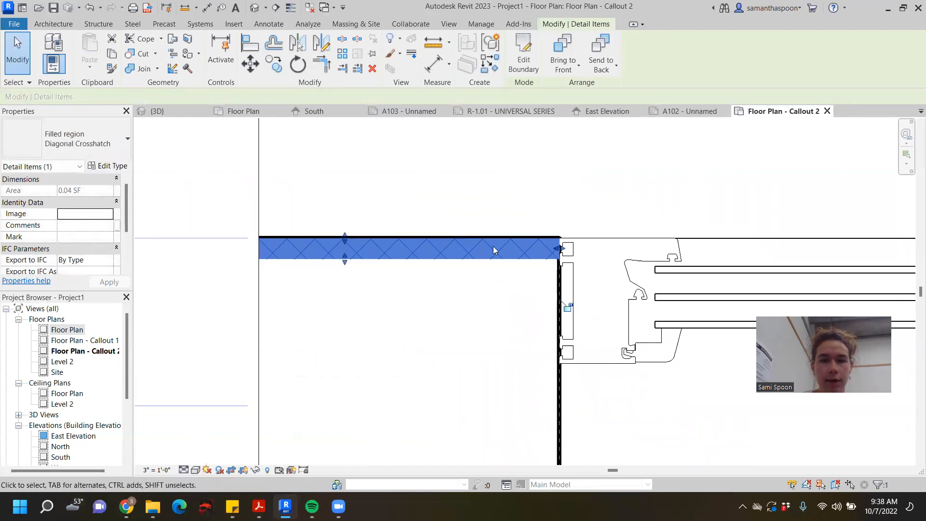
scroll(494, 253, up, 1)
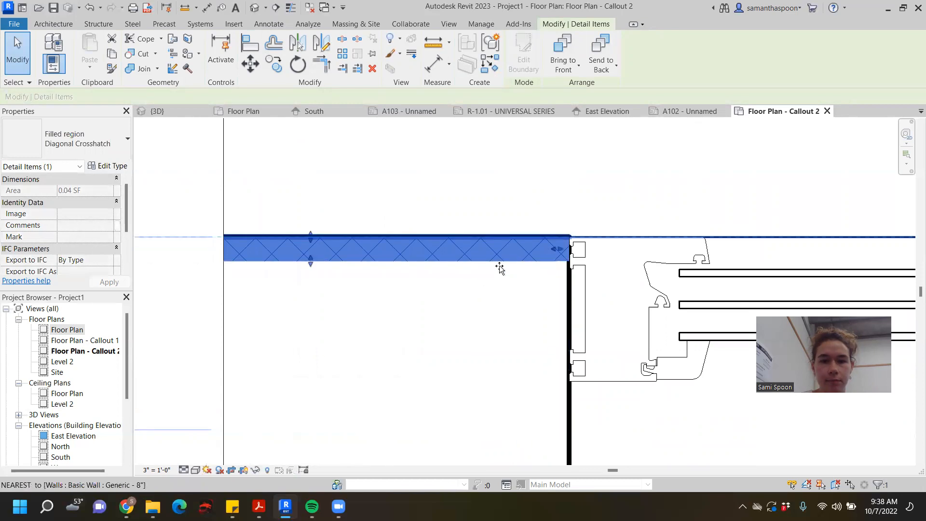
scroll(518, 261, up, 2)
- Nudge the filled region until it lines up with the wall's upper face and its end at the jamb
key(Down)
key(Down)
key(Right)
key(Right)
key(Right)
key(Right)
key(Right)
key(Right)
key(Right)
key(Up)
key(Up)
key(Up)
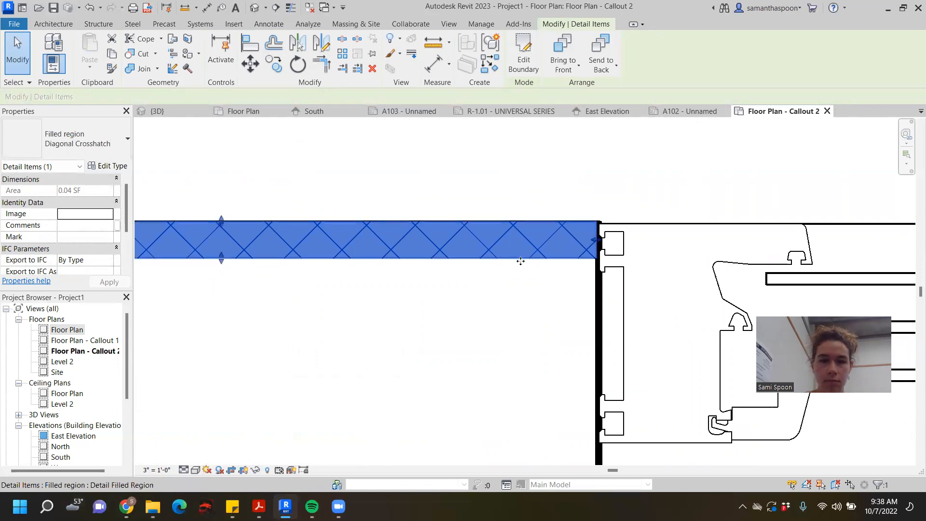
click(632, 167)
scroll(631, 167, down, 2)
middle_drag(630, 168, 571, 184)
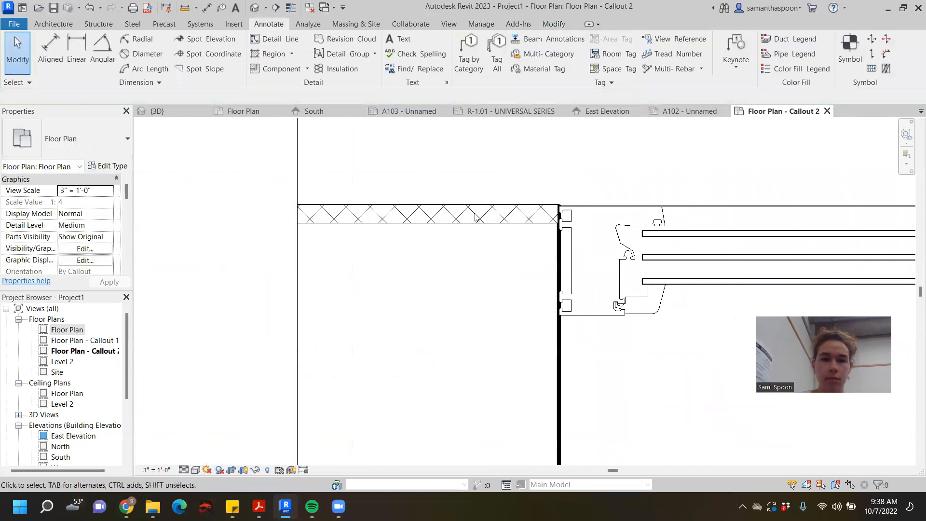
- Try Diagonal Crosshatch - Transparent and Diagonal Down as the type of the filled region in the wall
click(455, 221)
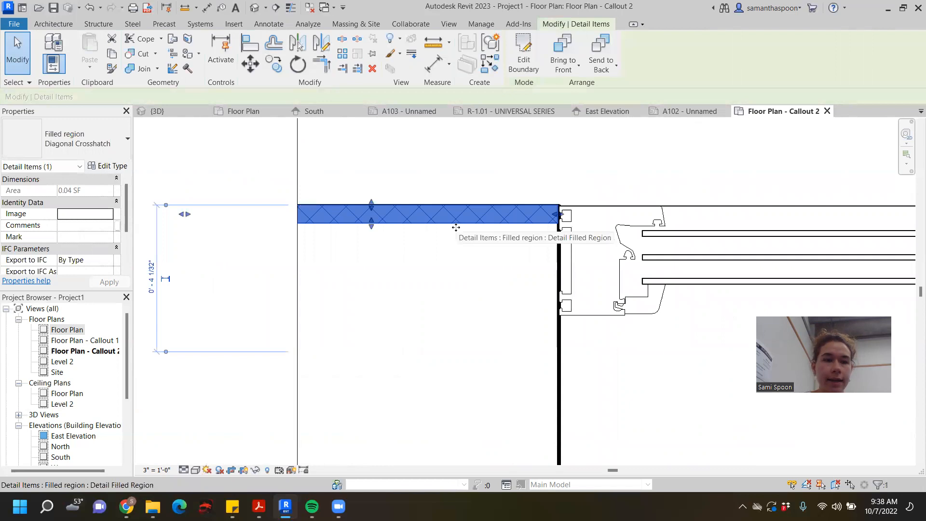
click(110, 136)
click(96, 209)
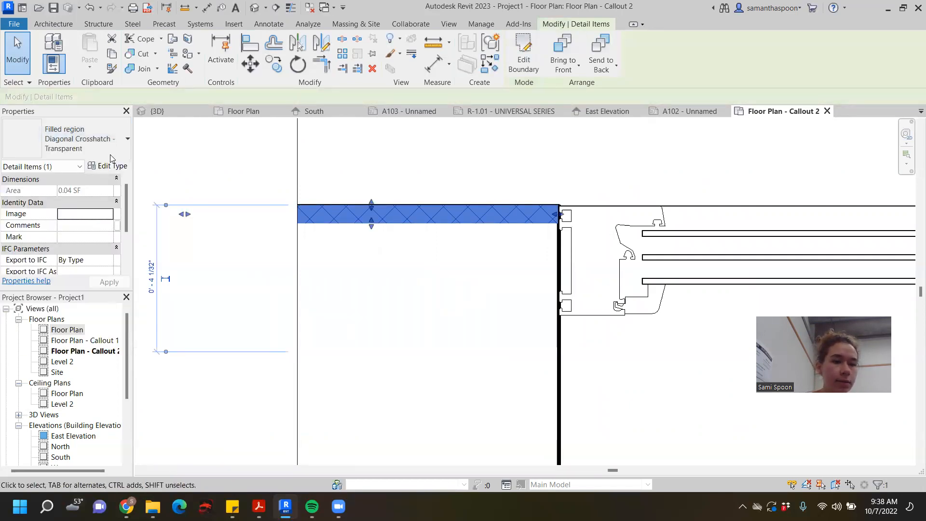
click(119, 144)
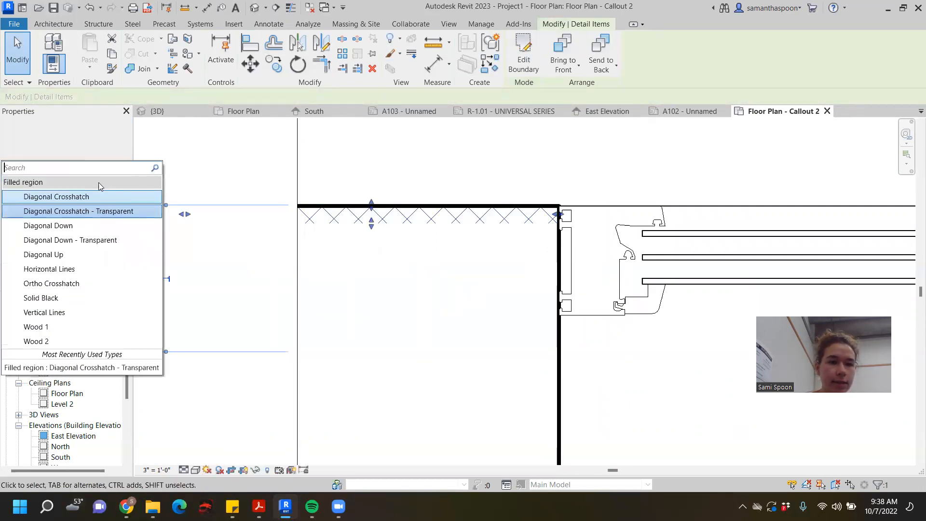
click(91, 228)
click(79, 139)
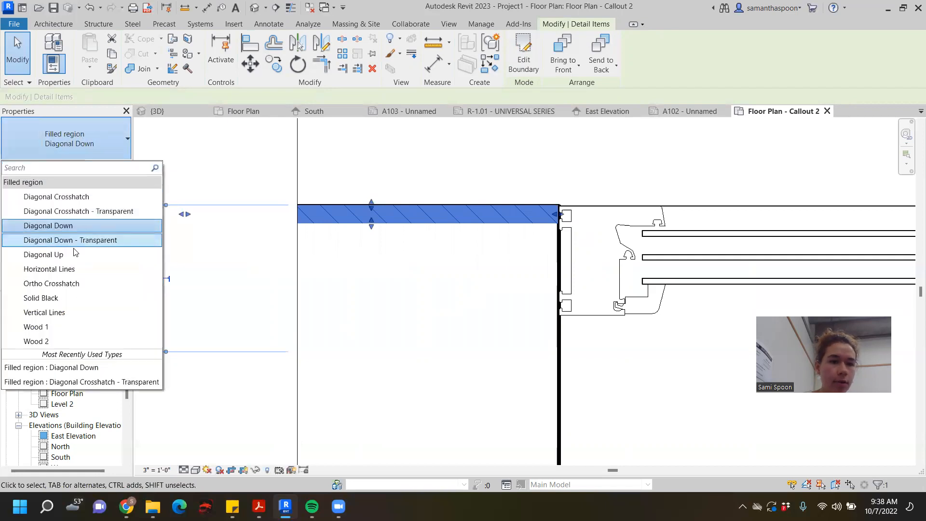
click(74, 245)
click(94, 150)
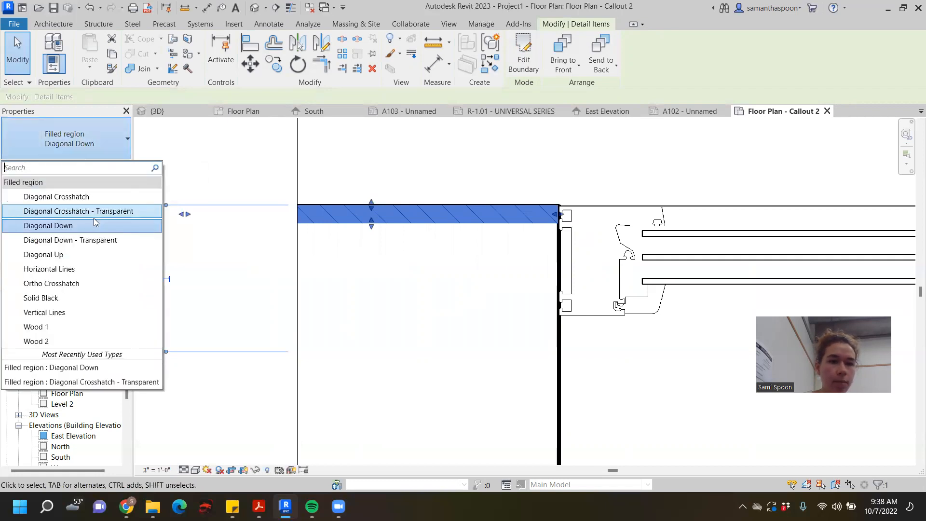
click(92, 295)
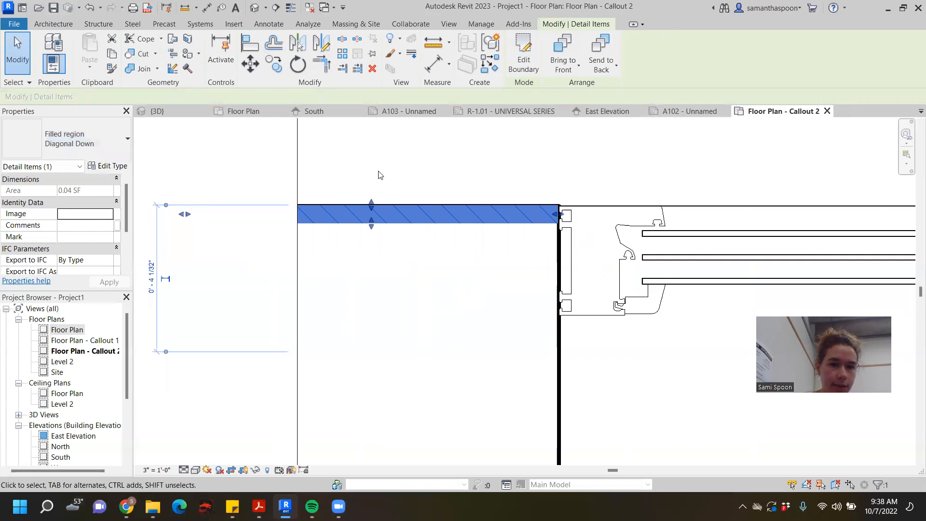
click(162, 146)
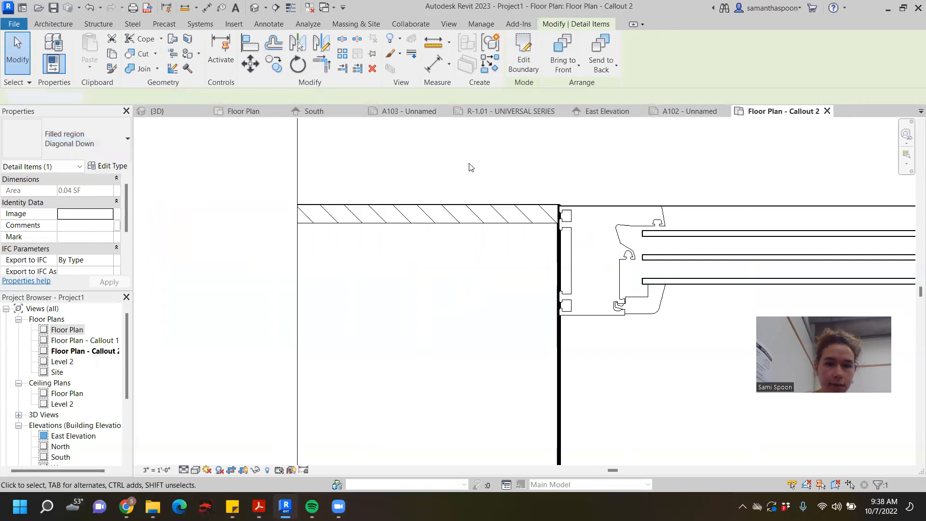
click(119, 133)
click(373, 214)
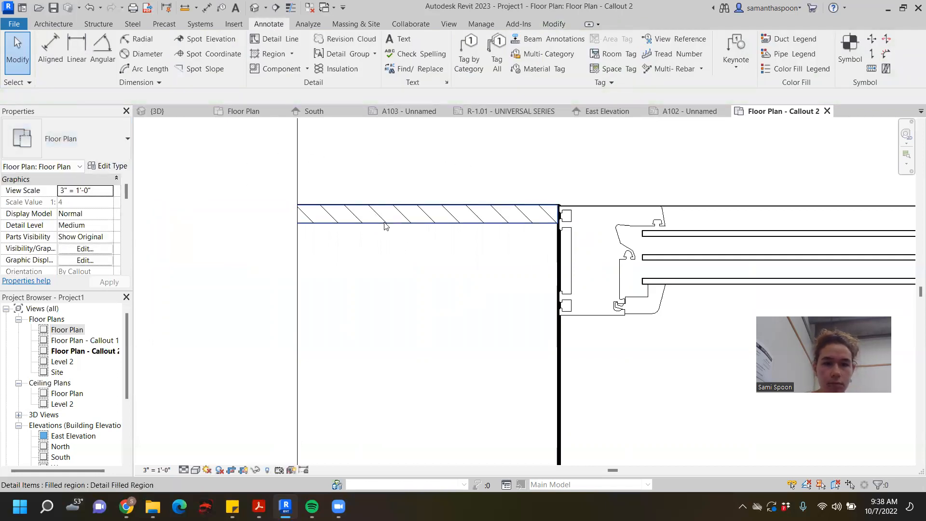
- Change the type of the wall's filled region to Horizontal Lines
click(383, 216)
click(70, 133)
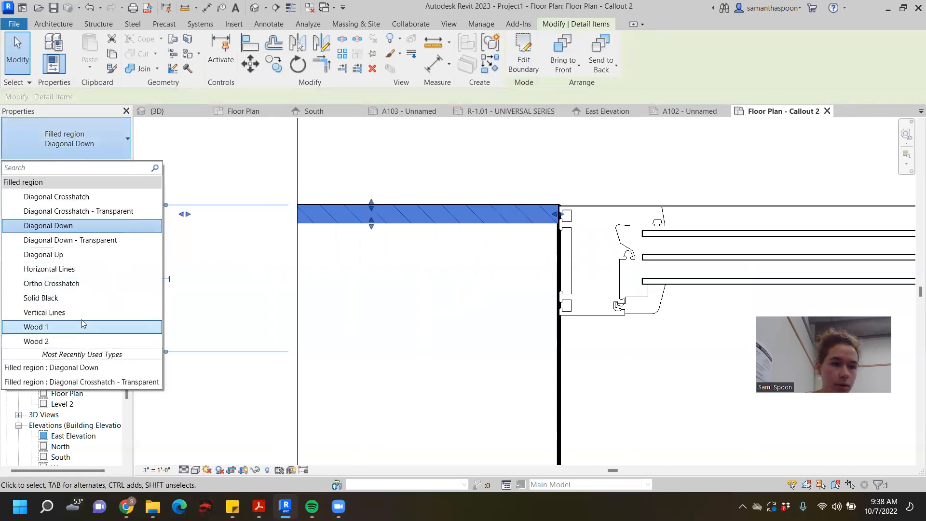
click(82, 321)
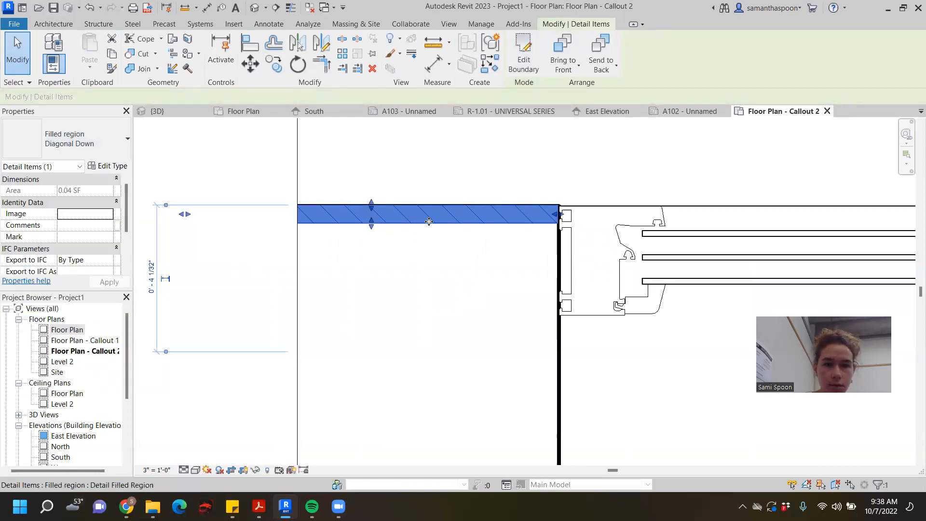
click(111, 143)
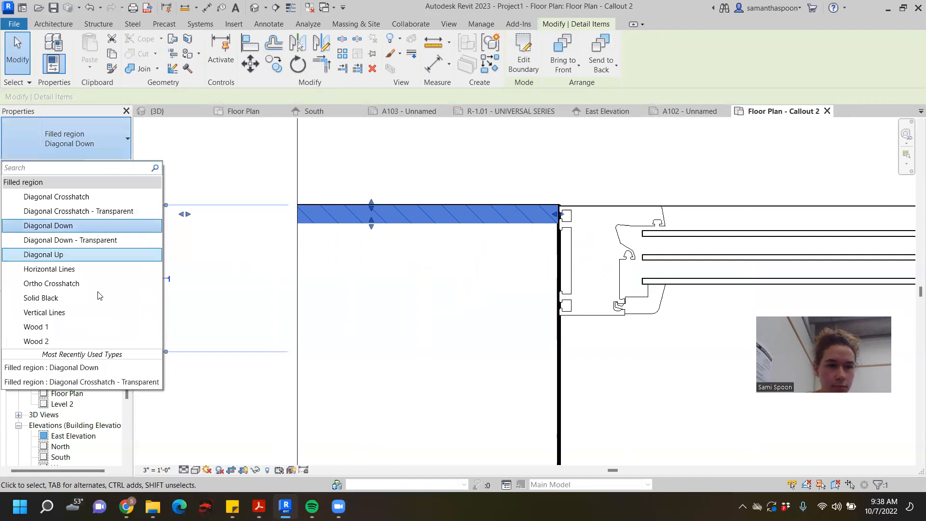
click(94, 271)
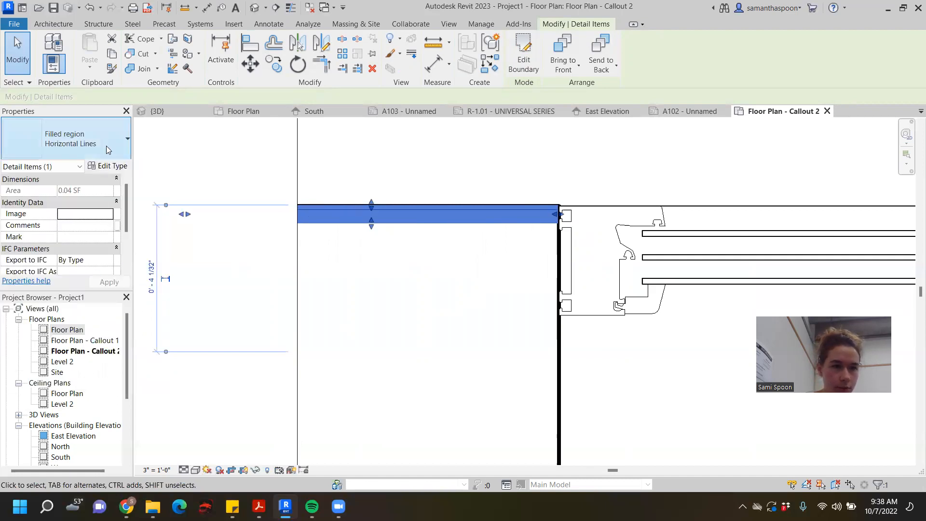
- Change the type of the filled region along the wall's upper face to Solid Black
click(433, 172)
click(440, 219)
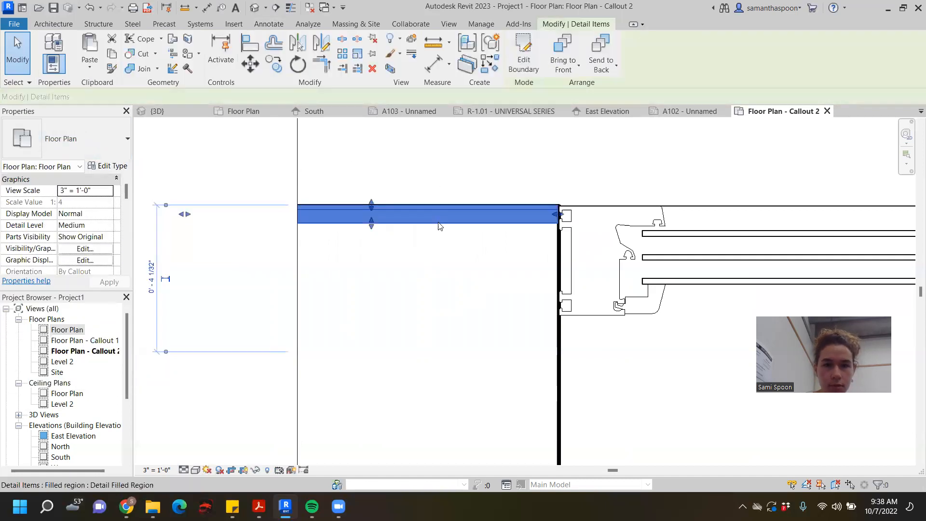
click(99, 127)
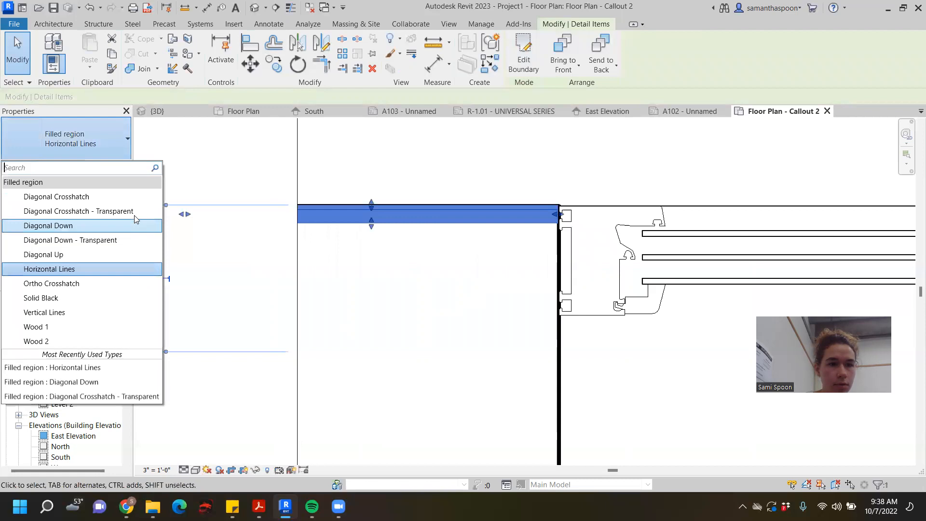
click(105, 297)
click(417, 179)
scroll(486, 182, down, 4)
scroll(393, 209, up, 2)
scroll(393, 210, up, 1)
scroll(506, 197, down, 2)
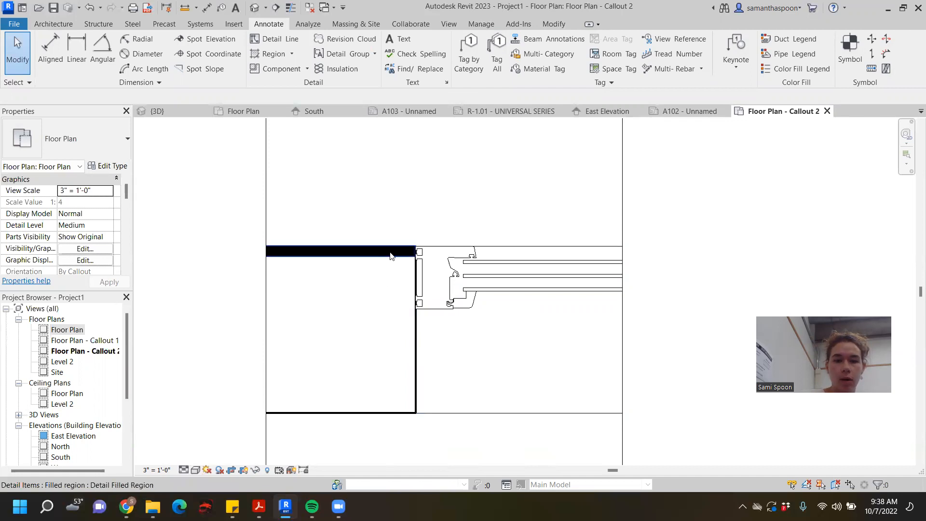
scroll(397, 246, down, 3)
scroll(472, 239, down, 2)
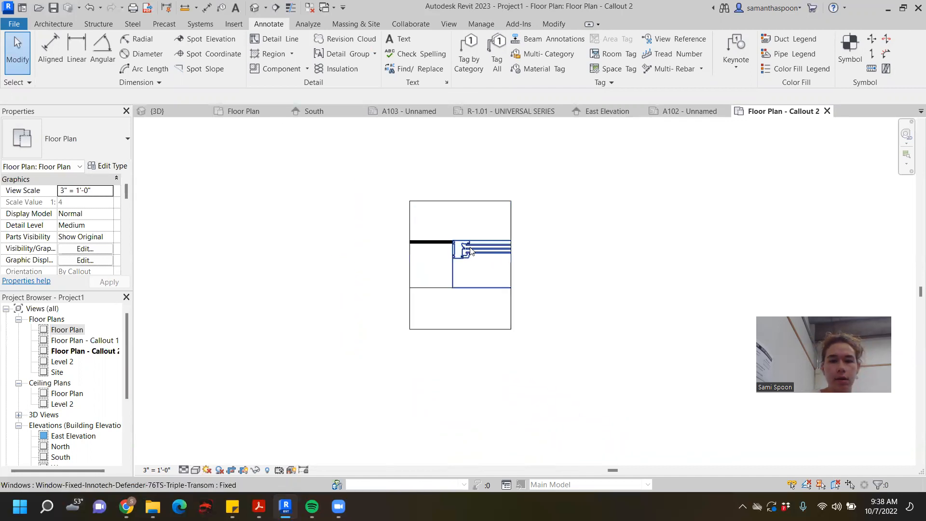
- Move the solid black filled region up, out of the wall and clear above its upper face
click(436, 251)
scroll(440, 240, up, 5)
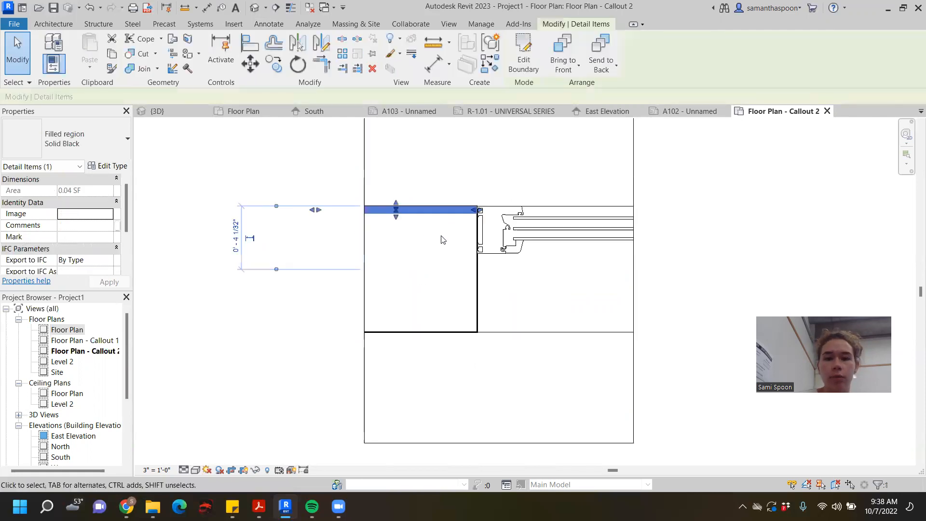
drag(467, 198, 468, 152)
scroll(467, 152, up, 2)
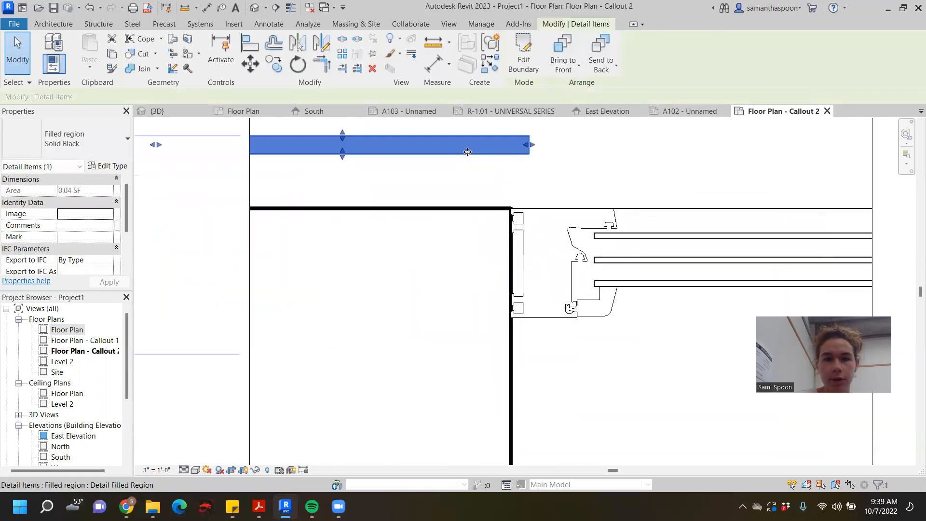
- Edit the filled region's boundary, examine the thickness dimension of its lower edge, and finish the sketch
double_click(468, 153)
scroll(469, 154, down, 3)
middle_drag(474, 158, 471, 182)
click(466, 177)
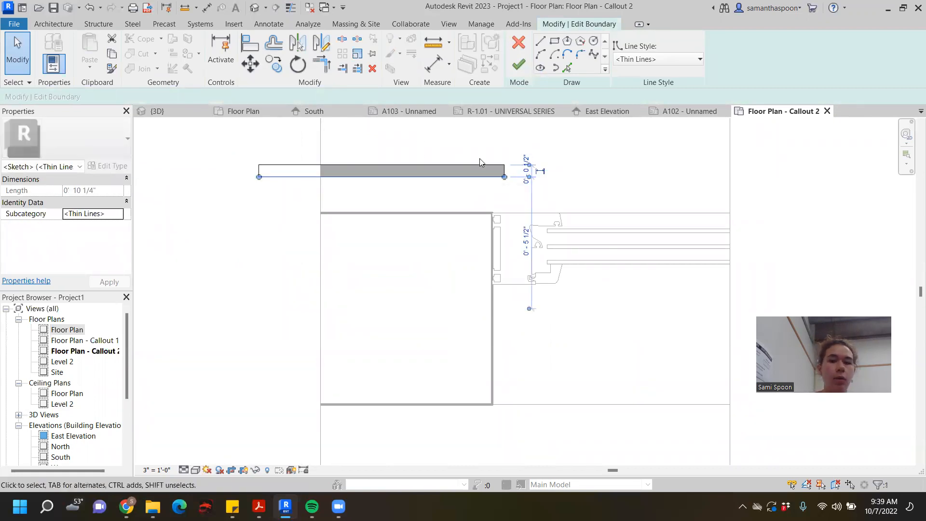
scroll(504, 173, up, 3)
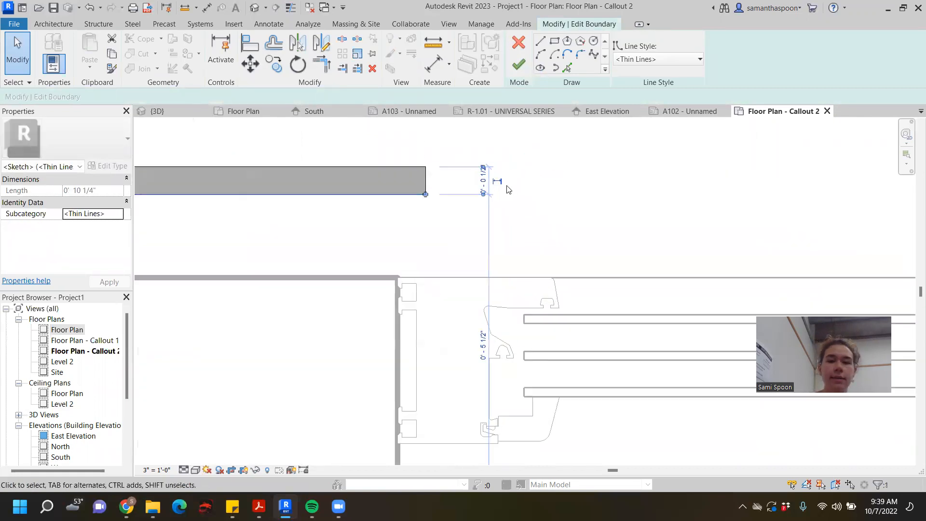
scroll(507, 189, up, 2)
middle_drag(486, 186, 514, 194)
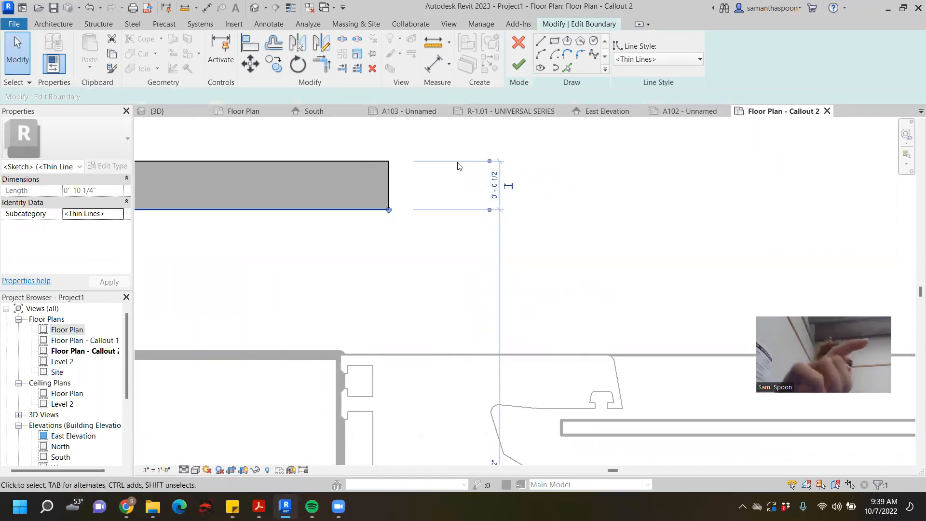
click(492, 185)
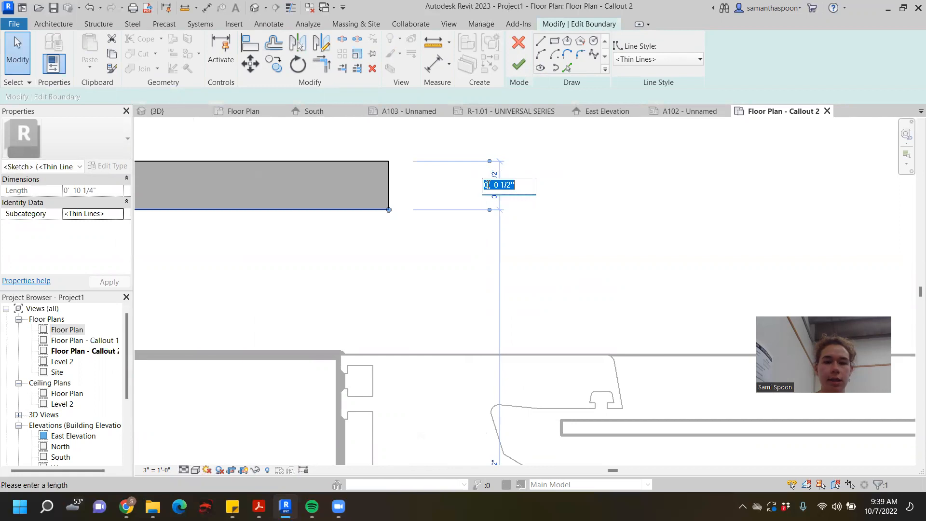
click(599, 146)
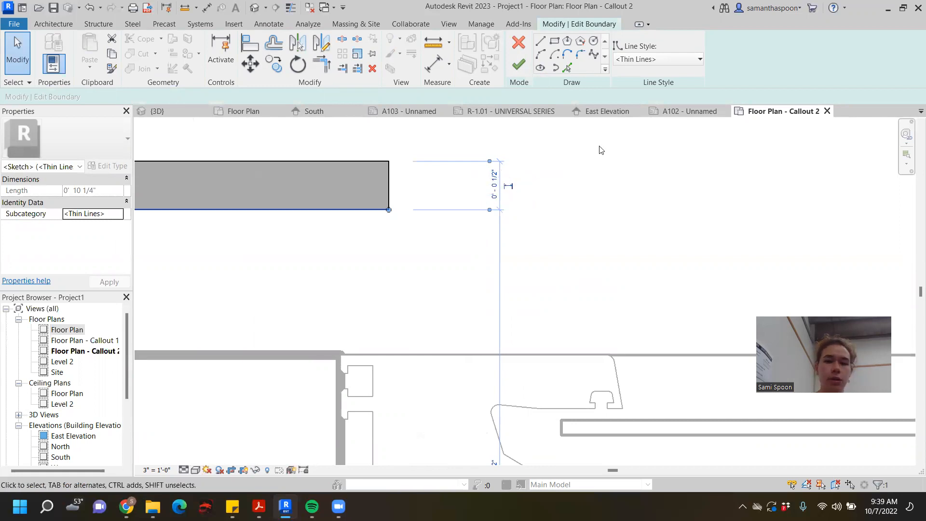
click(519, 64)
scroll(466, 186, down, 3)
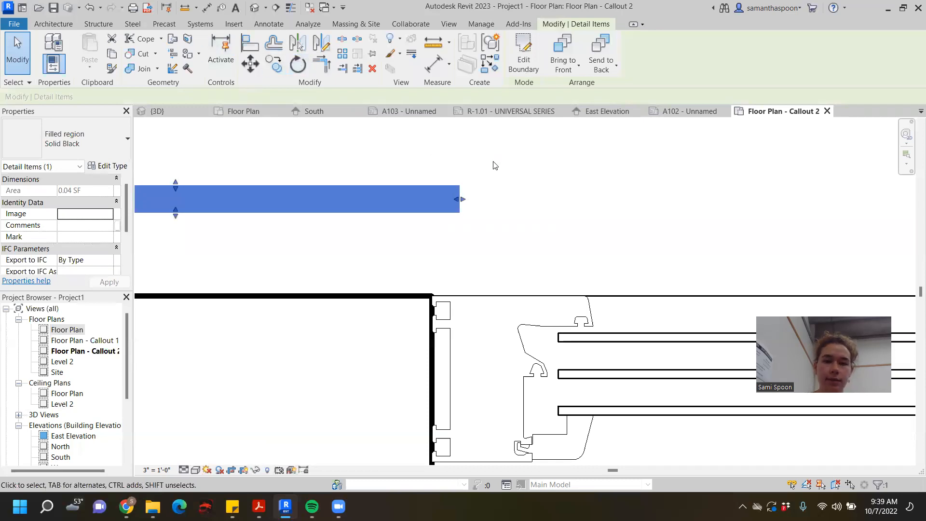
click(515, 187)
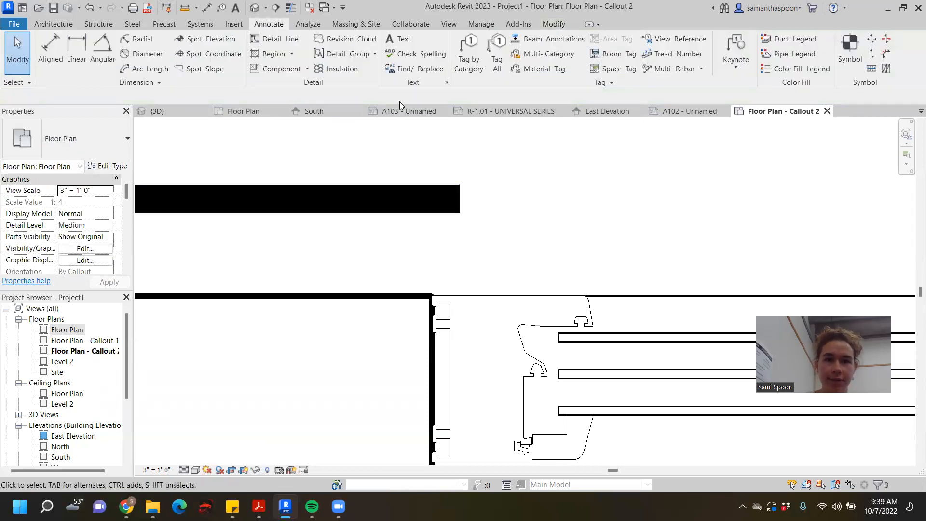
click(552, 25)
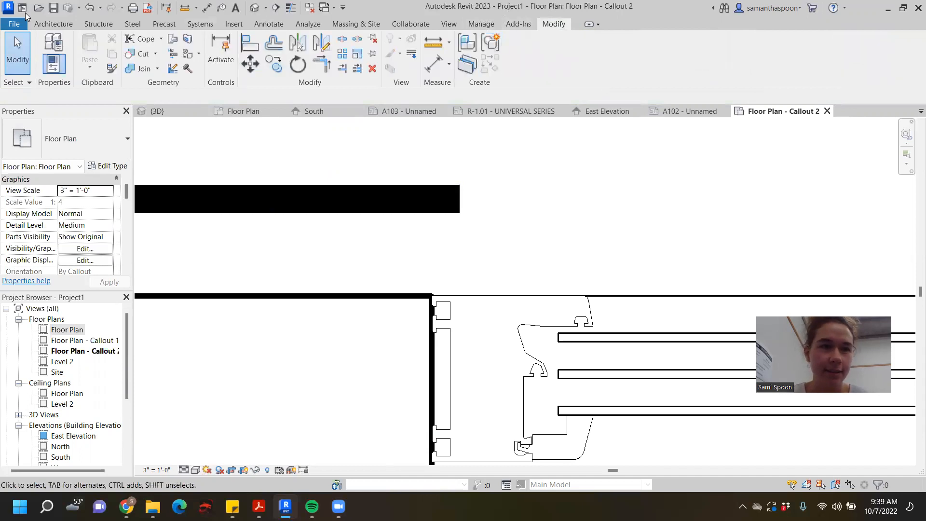
click(53, 24)
click(268, 24)
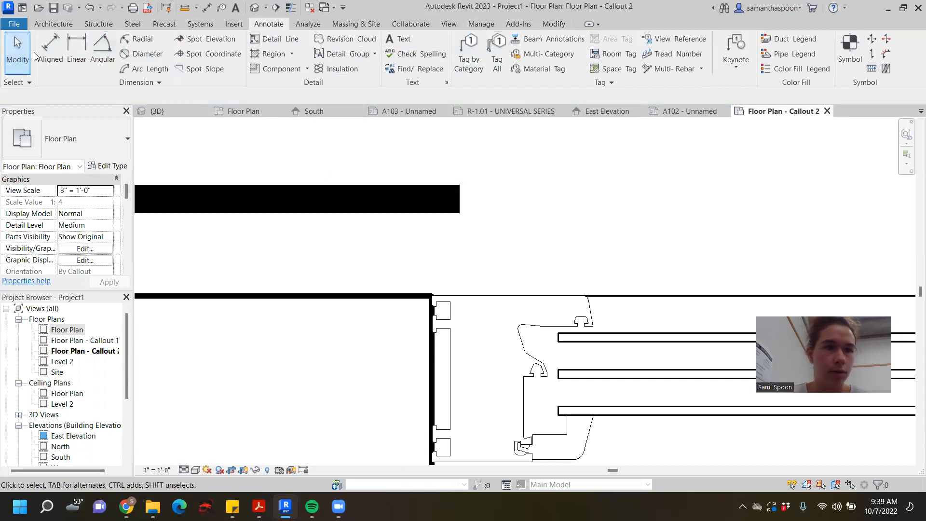
click(67, 49)
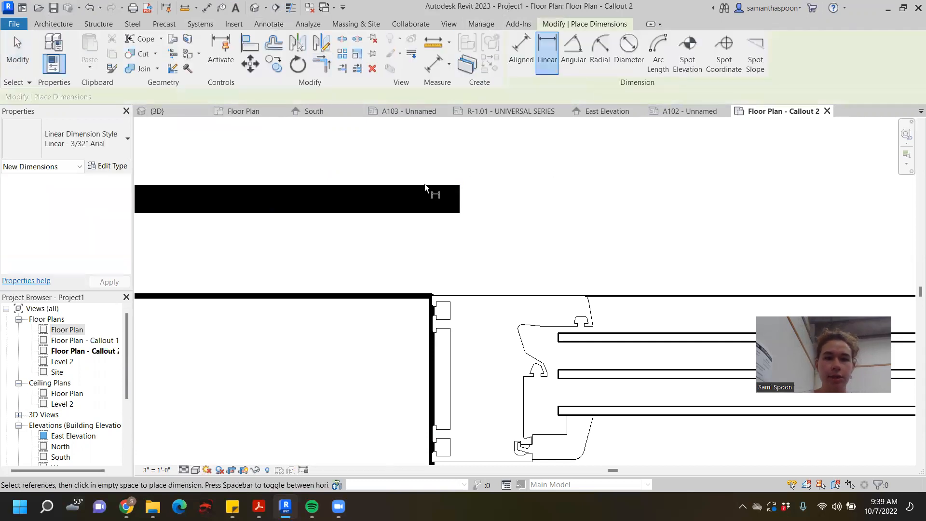
scroll(421, 257, down, 3)
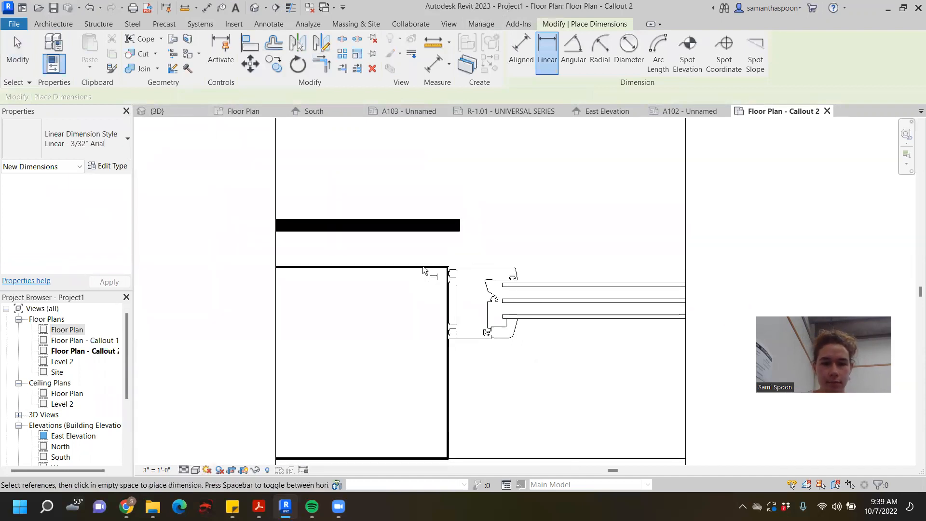
scroll(426, 266, down, 2)
click(16, 51)
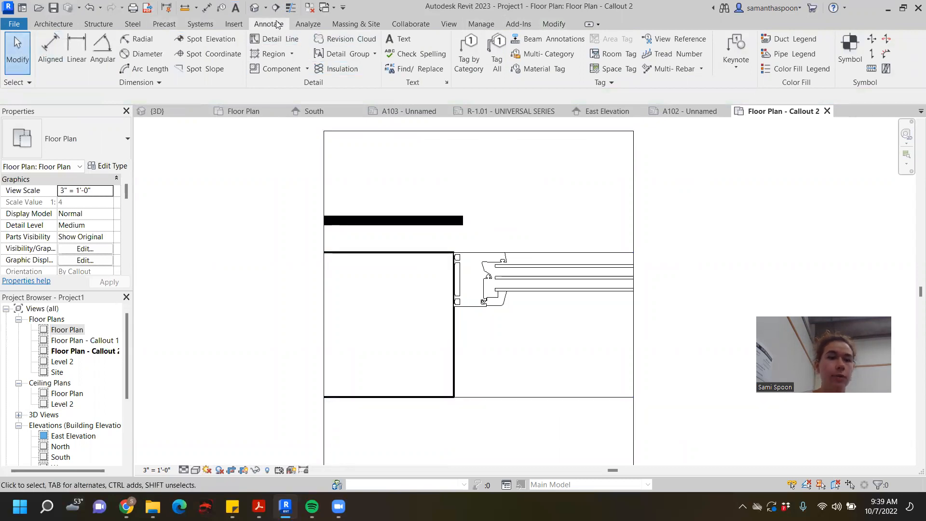
- Dismiss the save reminder and place an aligned dimension across the wall's thickness, outside the callout's crop boundary
click(48, 48)
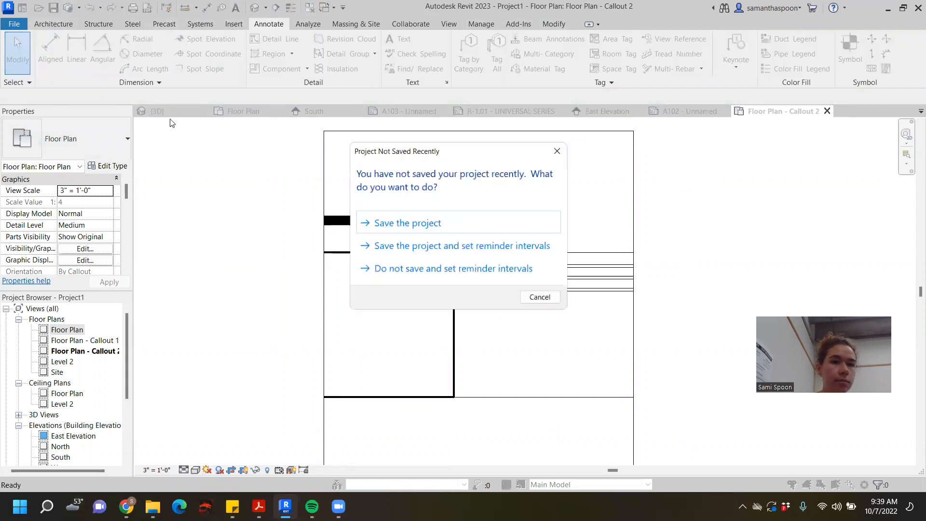
click(546, 300)
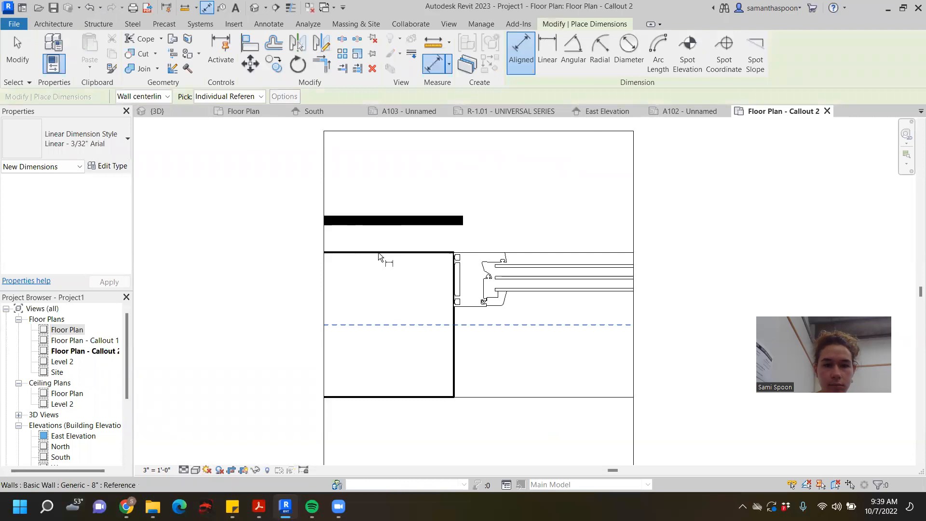
scroll(378, 253, down, 3)
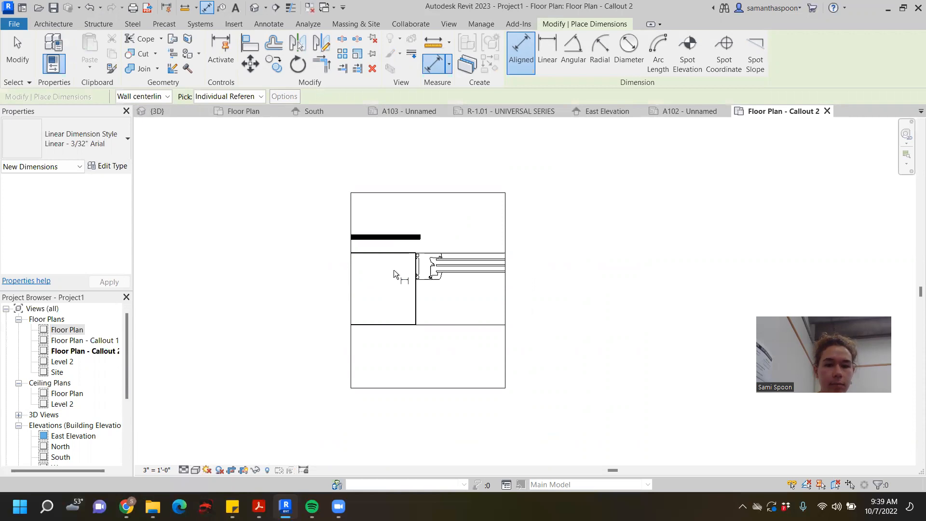
click(400, 253)
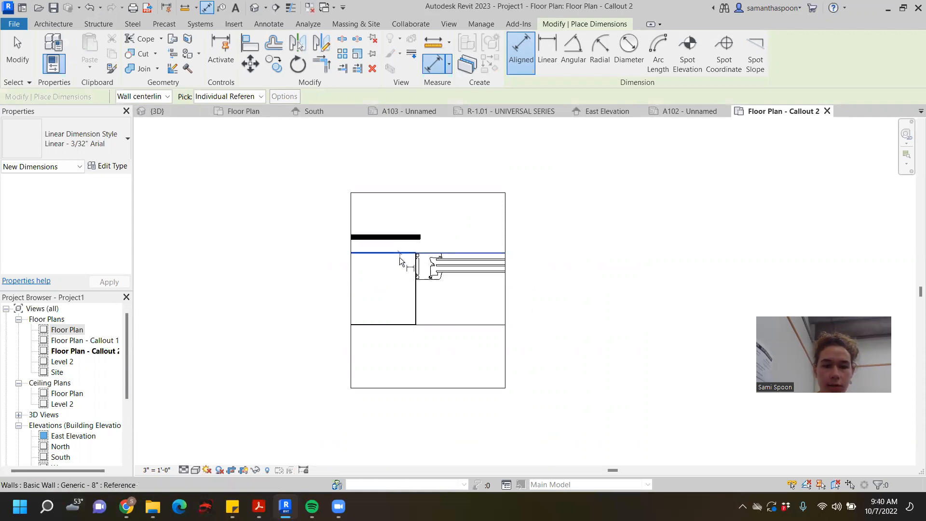
click(386, 326)
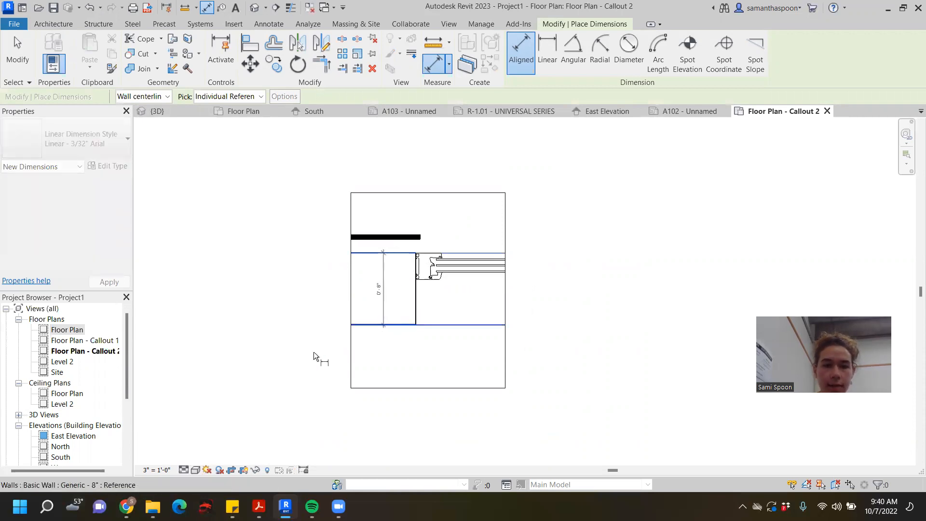
click(311, 368)
scroll(311, 368, down, 3)
middle_drag(311, 369, 353, 283)
scroll(353, 283, up, 5)
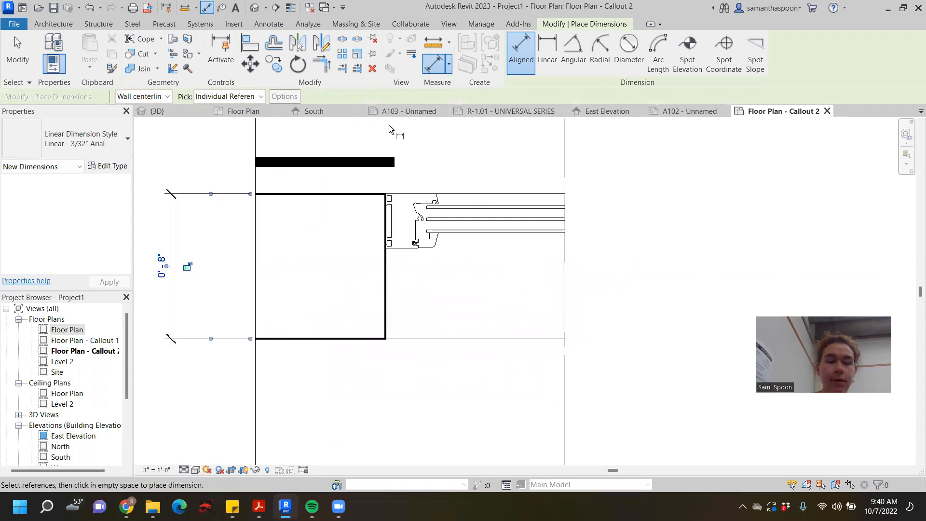
- In the Floor Plan view, place an aligned dimension between the centerlines of the two end walls, below the window wall
click(253, 114)
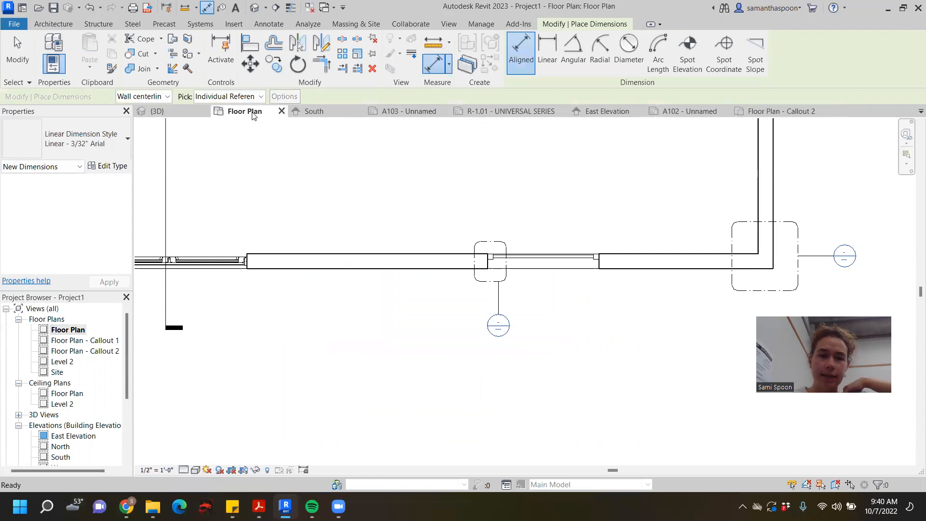
scroll(296, 223, down, 4)
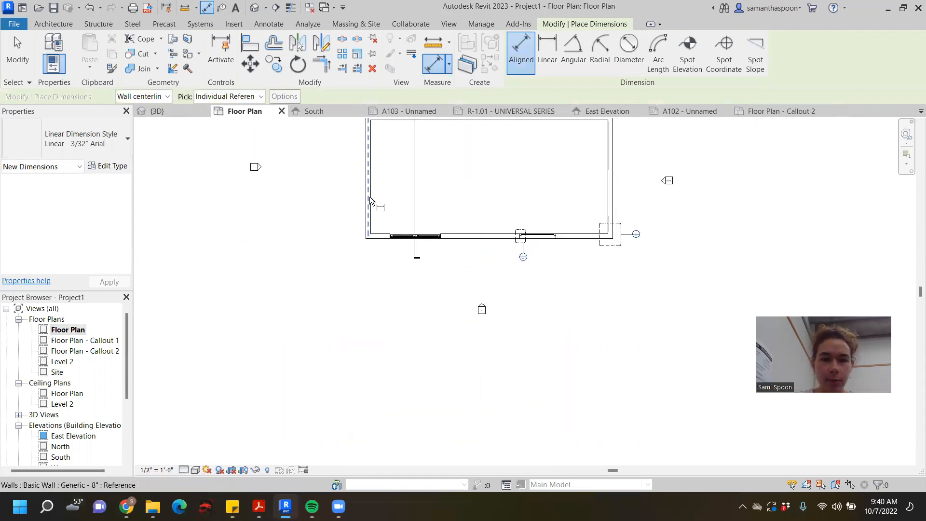
scroll(328, 216, up, 3)
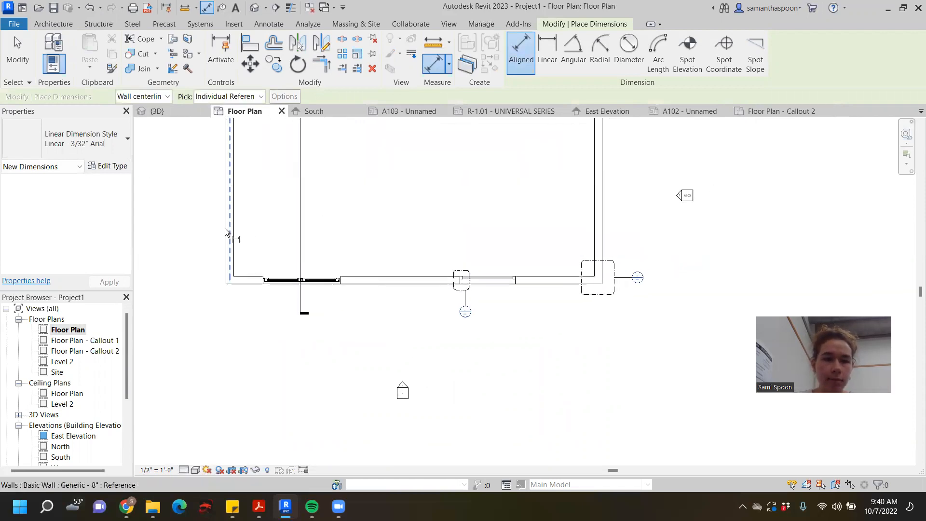
click(226, 232)
scroll(264, 231, down, 2)
click(486, 226)
click(581, 302)
scroll(309, 328, up, 3)
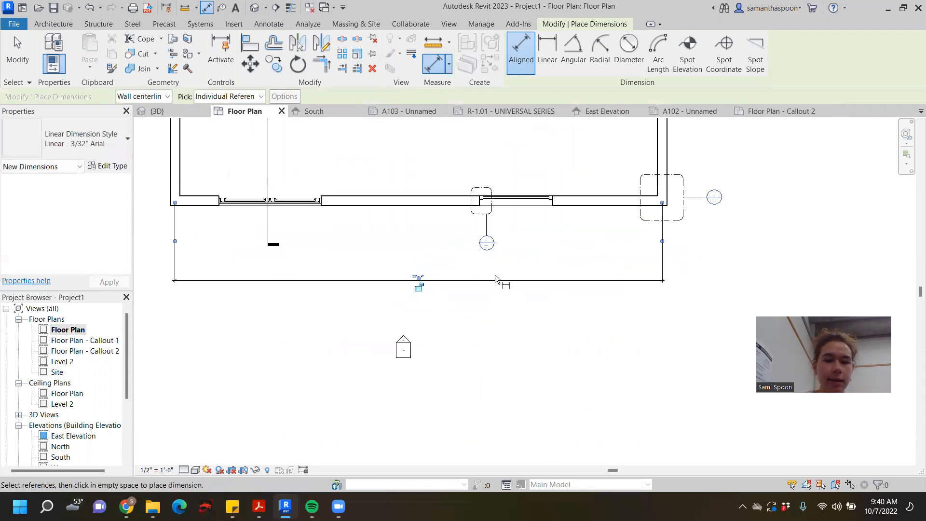
scroll(495, 276, up, 2)
scroll(492, 276, down, 3)
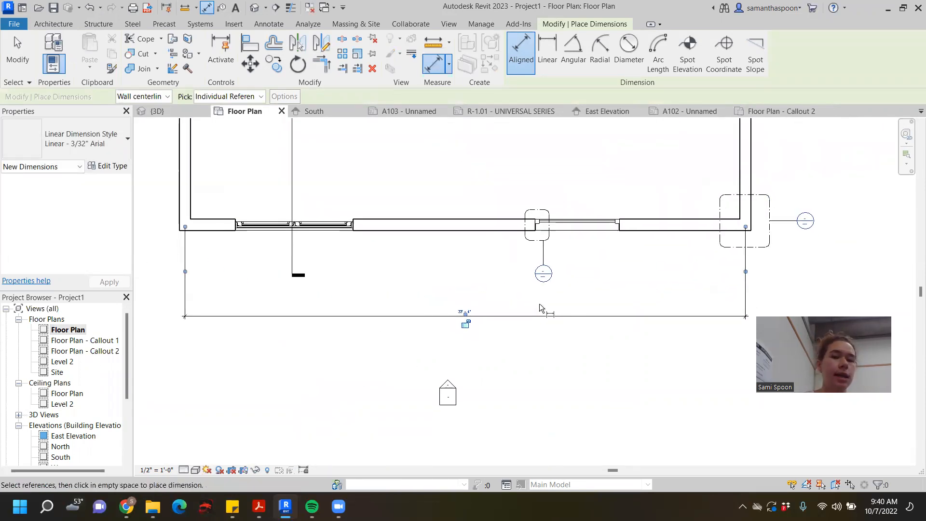
- Move both witness lines of the overall length dimension from the wall centerlines to the end walls' outer faces
click(17, 55)
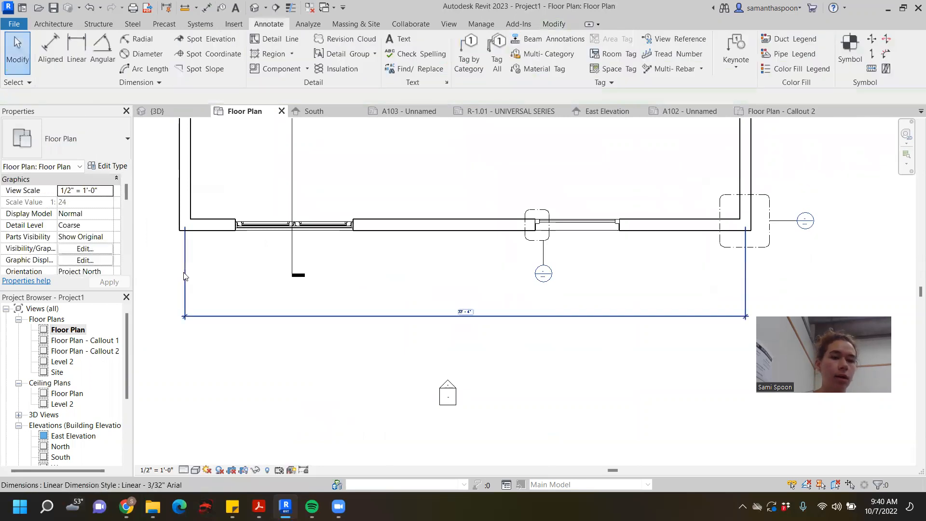
click(187, 280)
scroll(201, 285, up, 1)
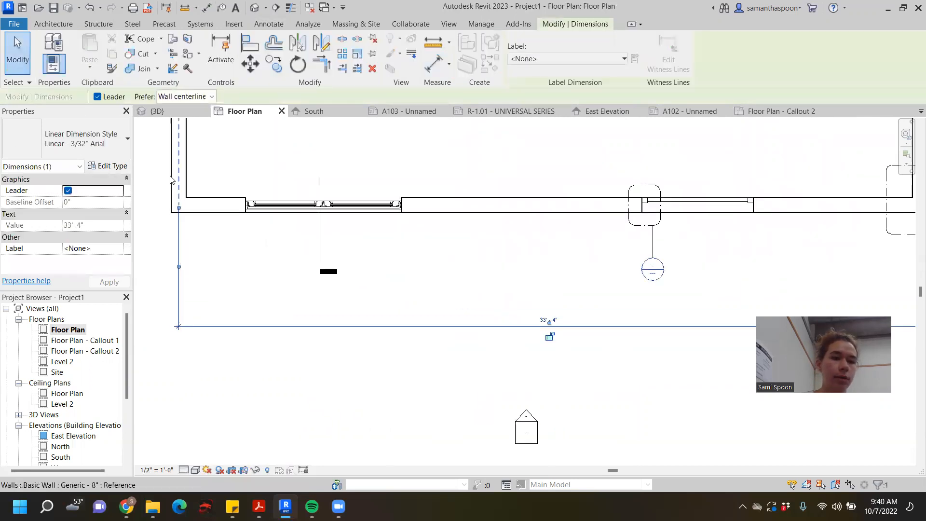
drag(170, 162, 171, 164)
key(Tab)
scroll(171, 166, down, 1)
scroll(289, 276, down, 1)
middle_drag(431, 319, 325, 333)
scroll(507, 286, up, 2)
drag(528, 252, 532, 159)
scroll(533, 159, down, 3)
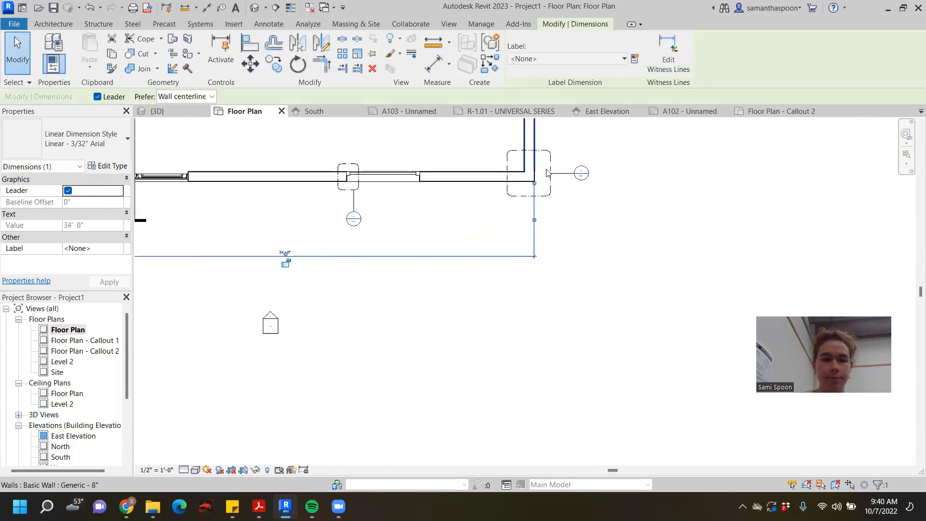
click(386, 265)
scroll(308, 239, up, 6)
scroll(363, 257, down, 5)
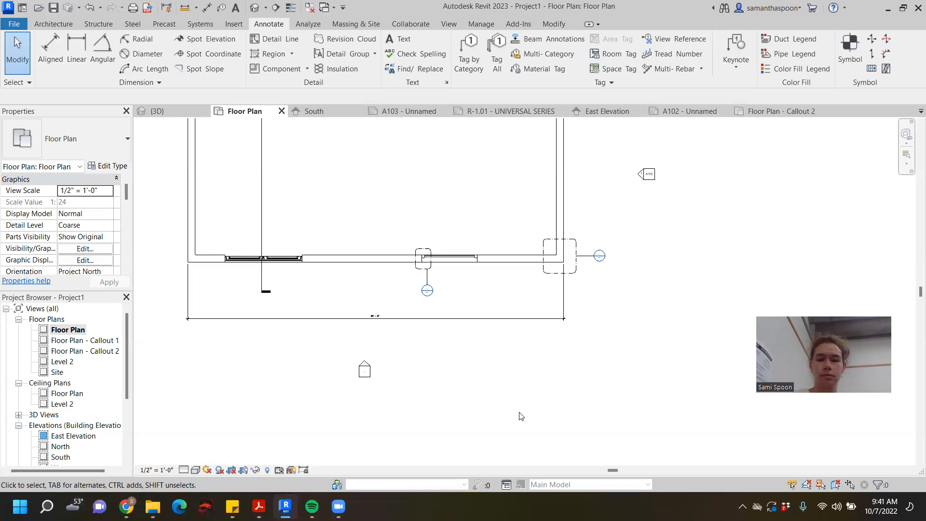
scroll(466, 196, down, 1)
middle_drag(466, 195, 592, 287)
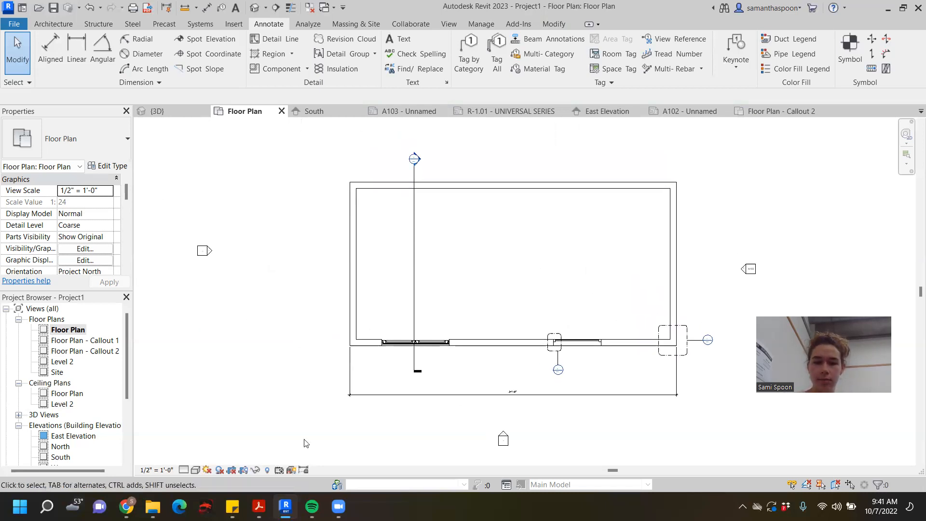
mouse_move(339, 506)
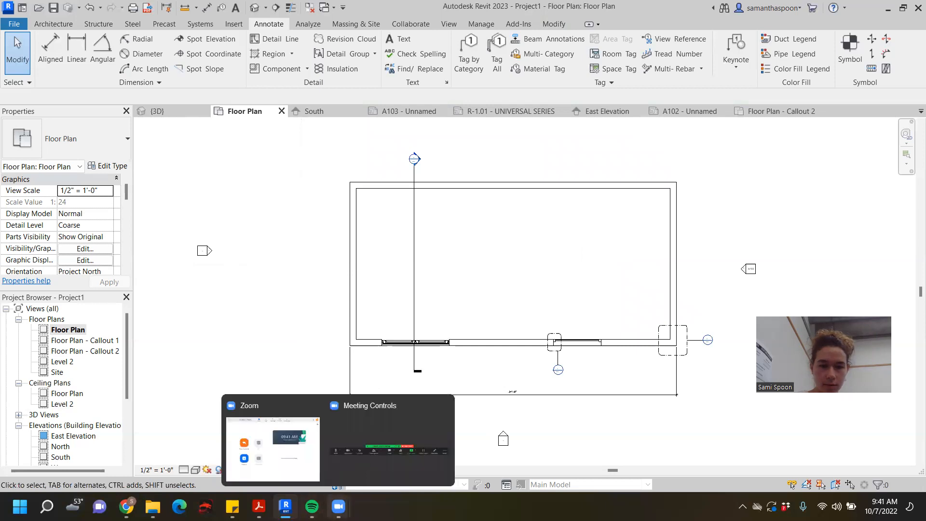
- Examine the corner callout on the floor plan and switch to Acrobat to read the rubric's floor plan requirements
middle_drag(585, 334, 424, 305)
scroll(423, 306, up, 3)
click(370, 381)
drag(548, 263, 727, 402)
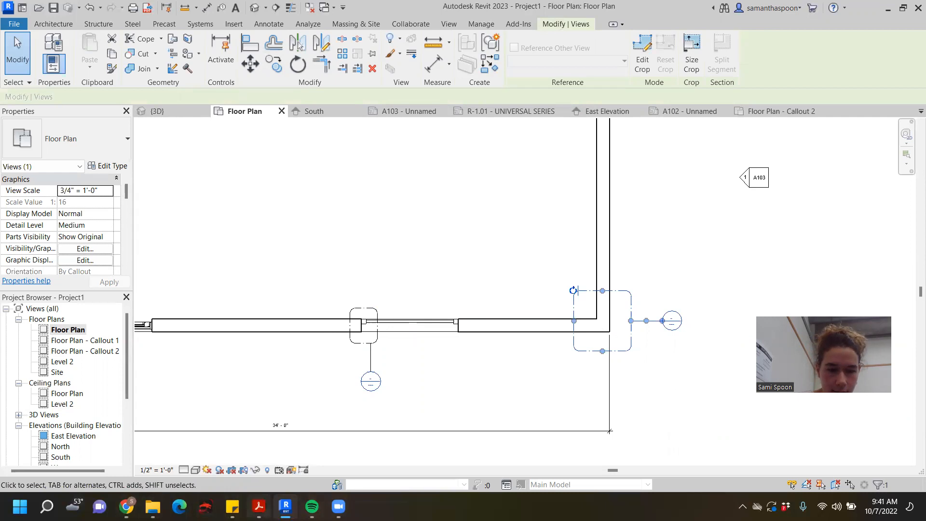
mouse_move(258, 507)
click(715, 455)
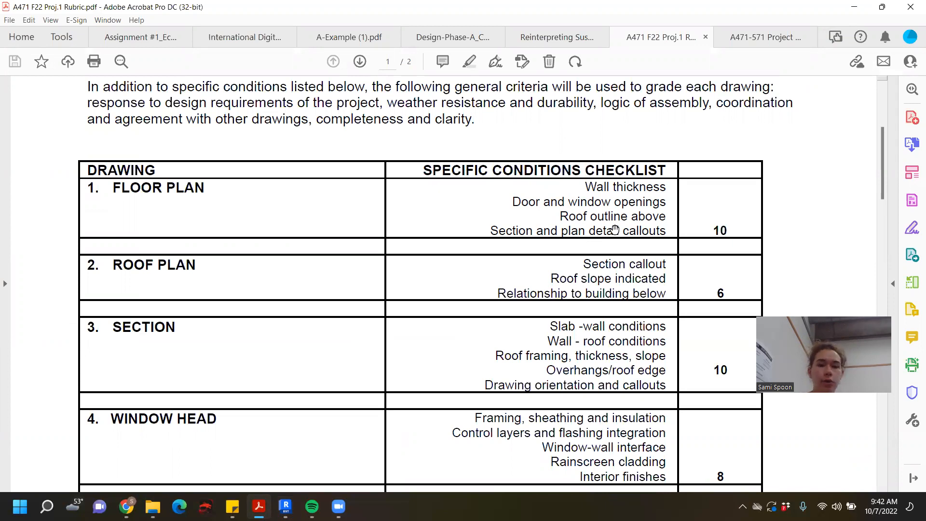
- Return to Revit and try moving the building section line to the stretch between the double door and the window
click(285, 507)
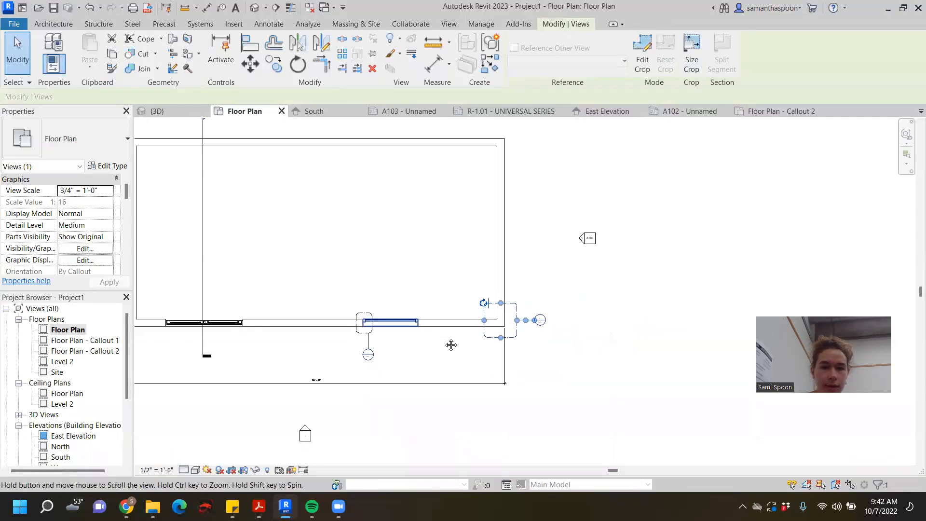
middle_drag(451, 344, 588, 380)
scroll(578, 373, up, 1)
click(308, 207)
scroll(310, 210, down, 1)
middle_drag(315, 220, 301, 291)
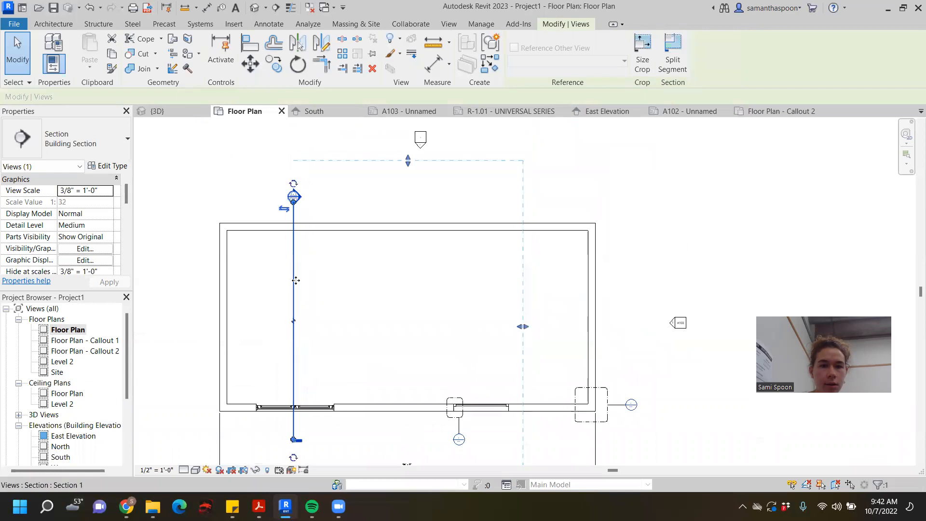
ctrl+drag(296, 259, 420, 264)
scroll(521, 324, down, 1)
middle_drag(523, 325, 368, 290)
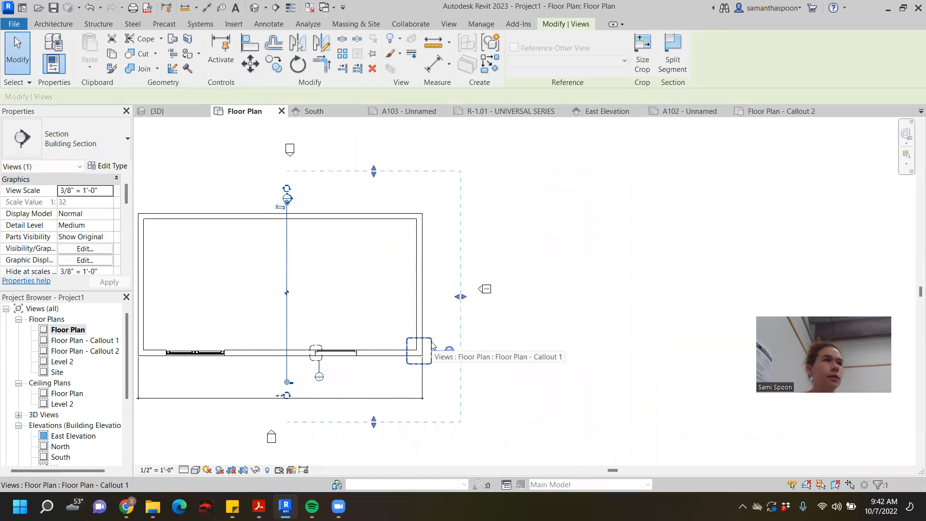
middle_drag(336, 244, 433, 244)
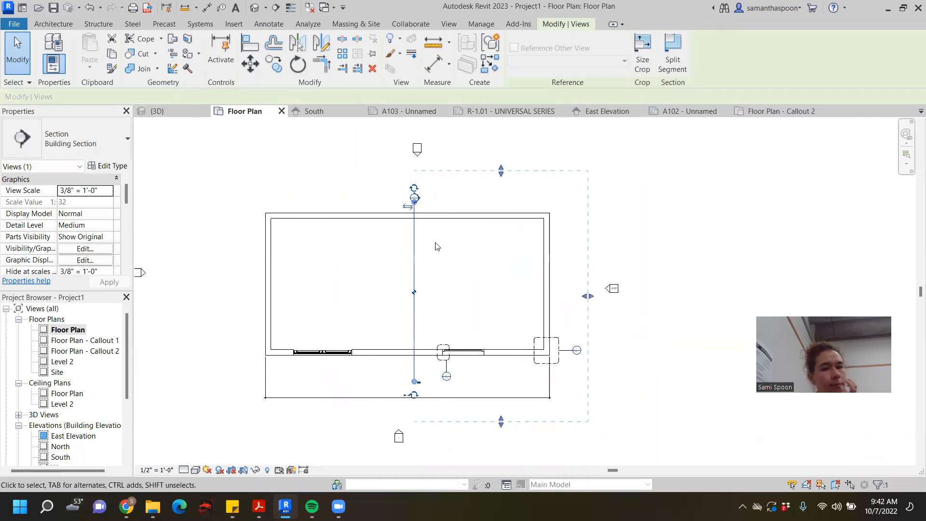
drag(414, 246, 377, 242)
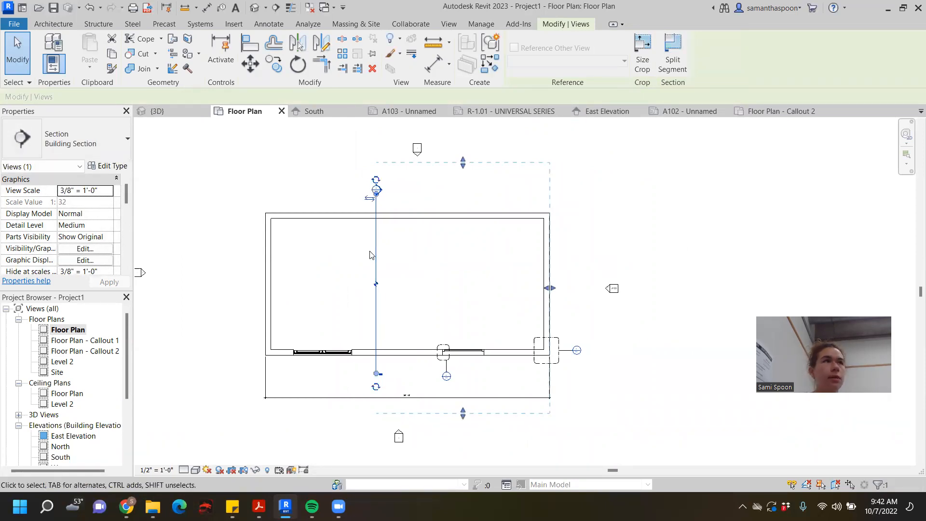
click(647, 264)
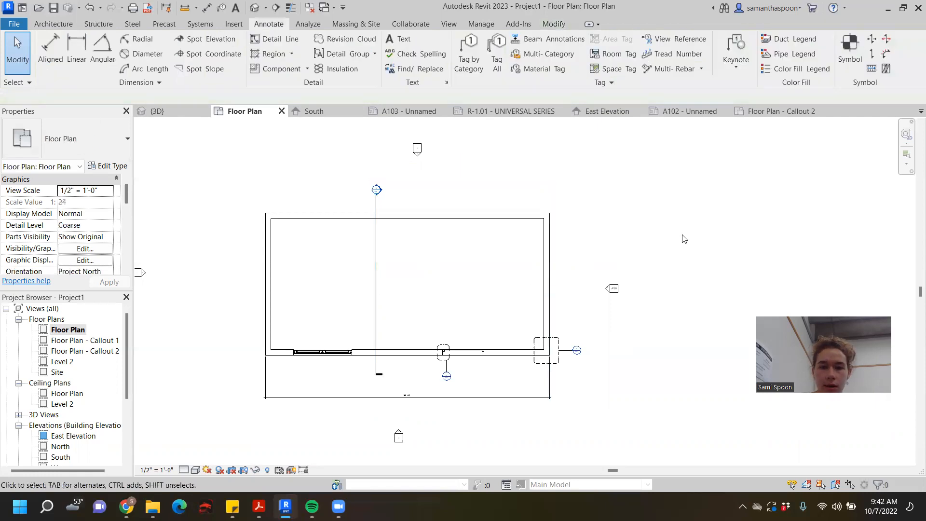
- Move the building section line so it cuts through the right leaf of the double door
middle_drag(682, 234, 689, 232)
scroll(689, 232, up, 1)
click(340, 242)
scroll(380, 270, down, 1)
middle_drag(380, 270, 401, 304)
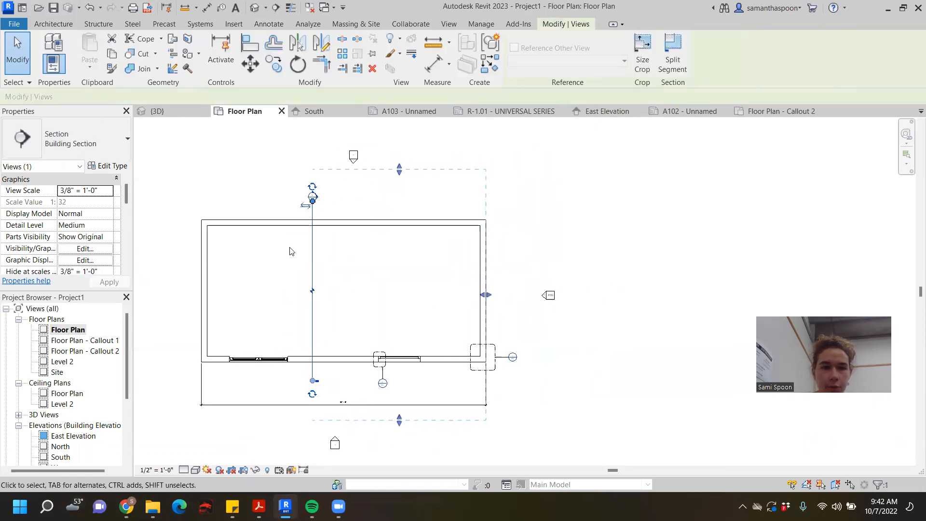
drag(312, 235, 277, 237)
scroll(334, 264, down, 2)
middle_drag(368, 278, 423, 299)
scroll(390, 312, up, 1)
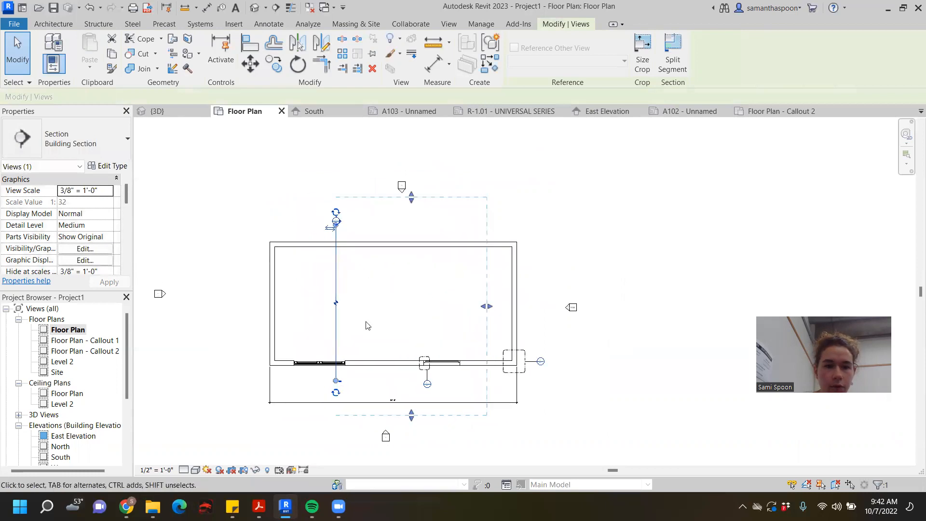
- Compare the section line's position with the openings and the reference drawing in the South elevation
scroll(347, 359, up, 4)
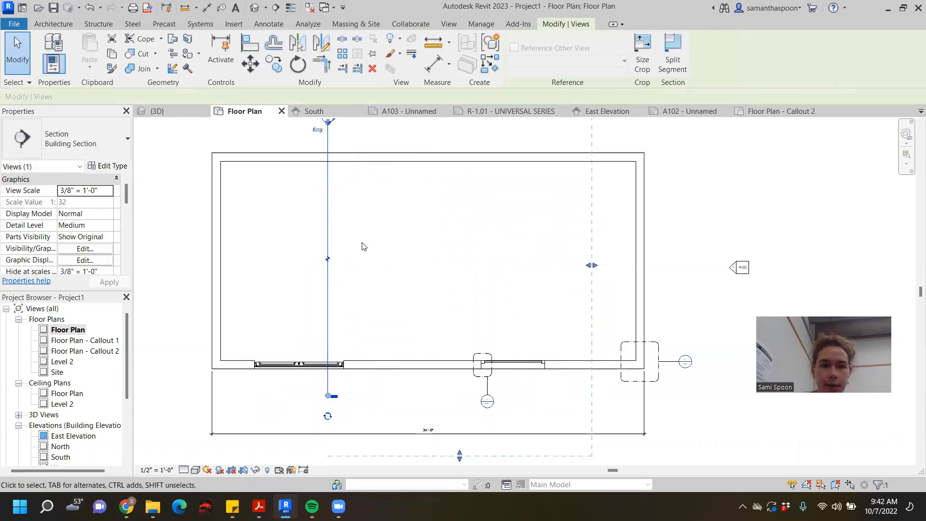
scroll(364, 247, down, 3)
click(615, 110)
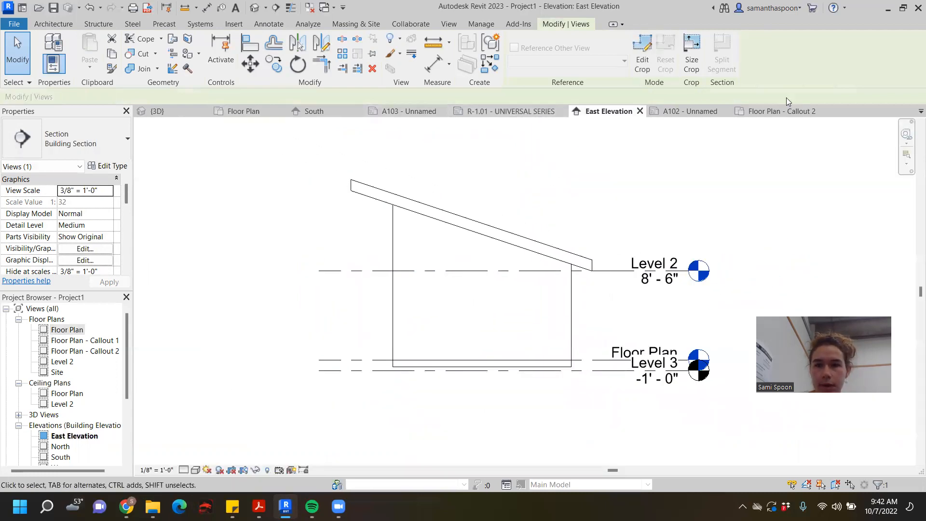
click(308, 111)
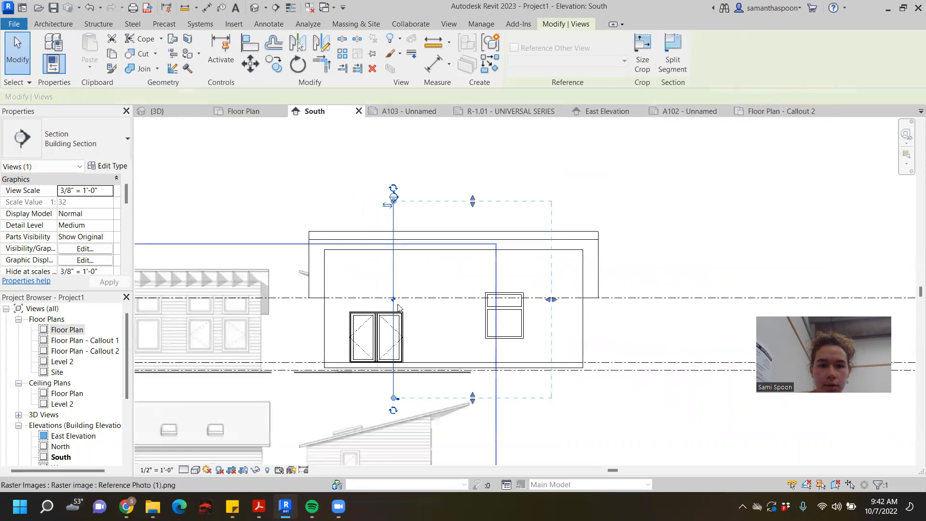
scroll(367, 270, up, 3)
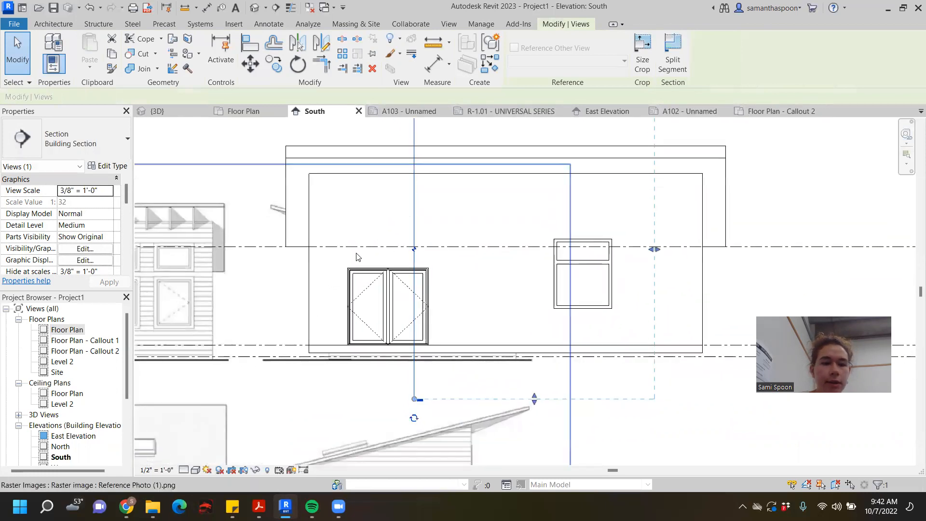
middle_drag(355, 253, 655, 244)
scroll(656, 244, down, 1)
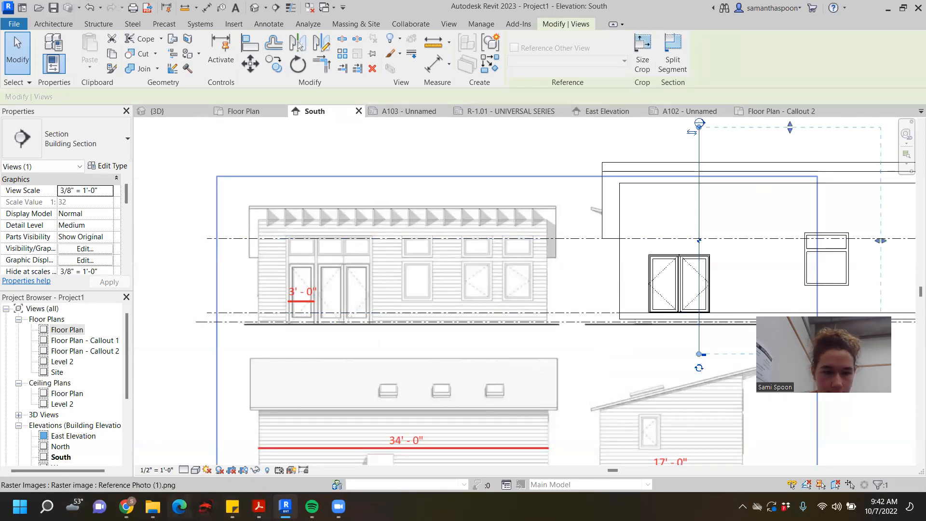
- Switch to Chrome and open 2020 Student Example 1.pdf from the Project 1 Resources folder Detail Examples
click(126, 506)
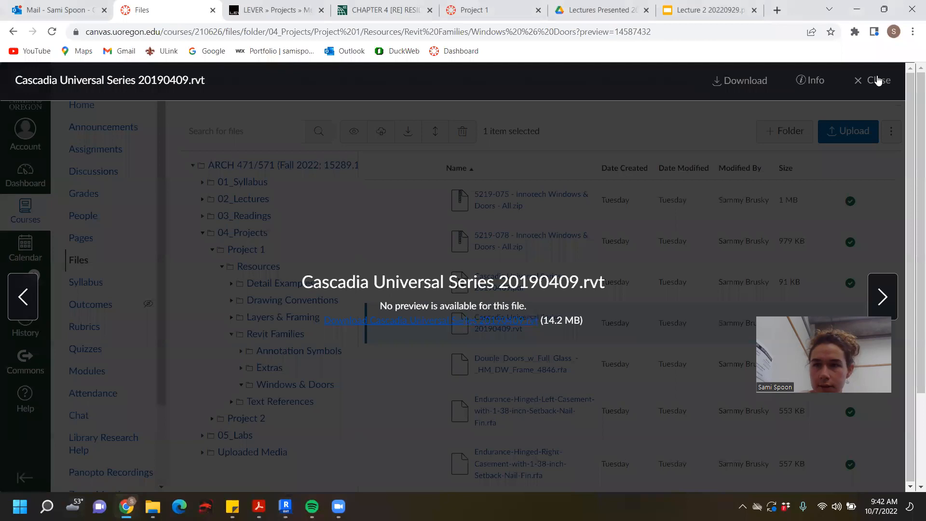
click(877, 80)
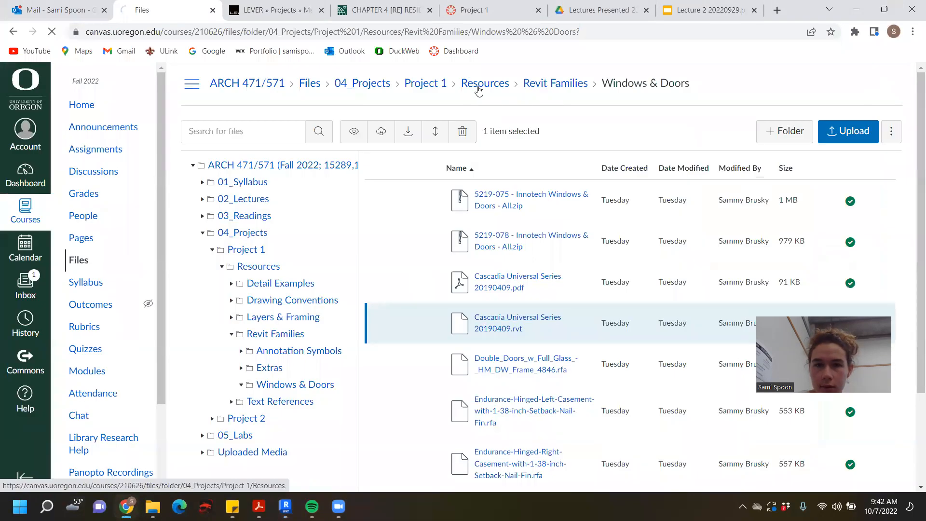
click(471, 86)
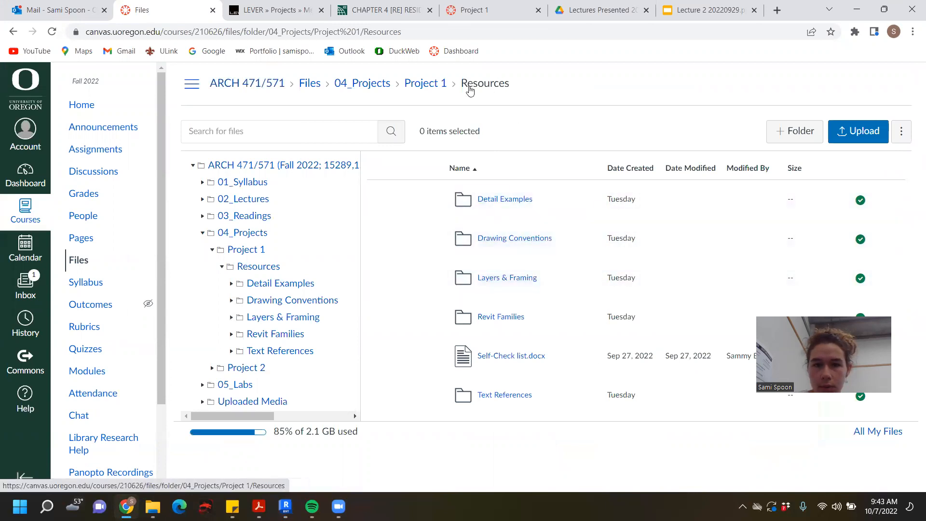
click(518, 201)
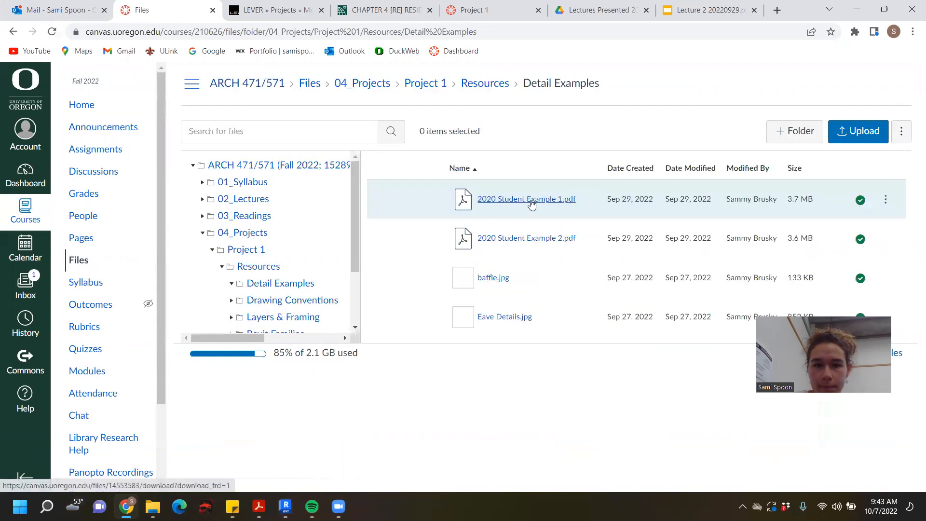
click(531, 204)
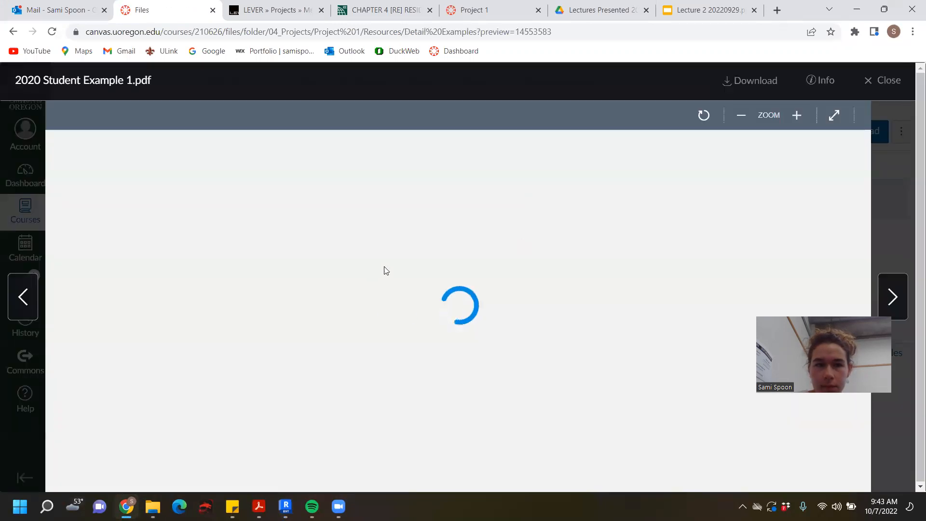
- Look through the student example's detail drawings as far as the window jamb page and close the preview
scroll(706, 215, down, 10)
scroll(704, 220, down, 15)
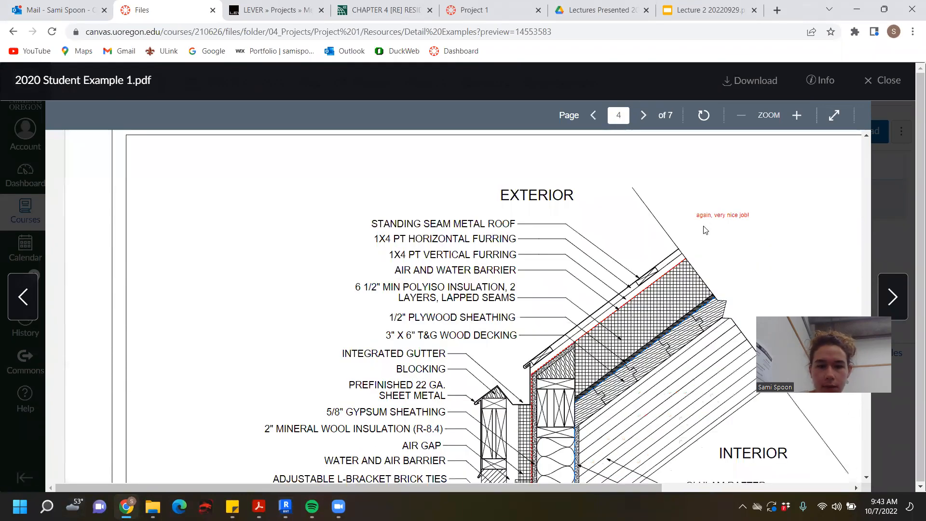
scroll(704, 230, down, 3)
scroll(705, 230, down, 15)
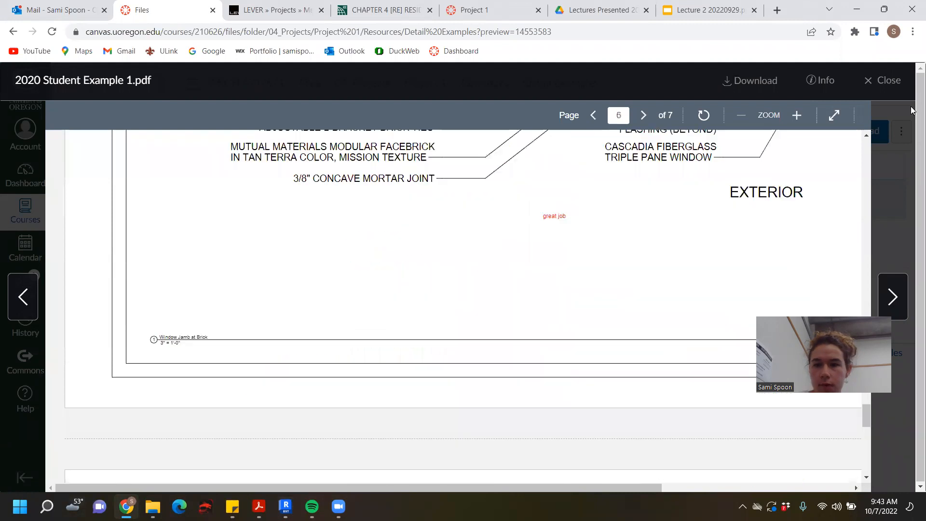
click(833, 115)
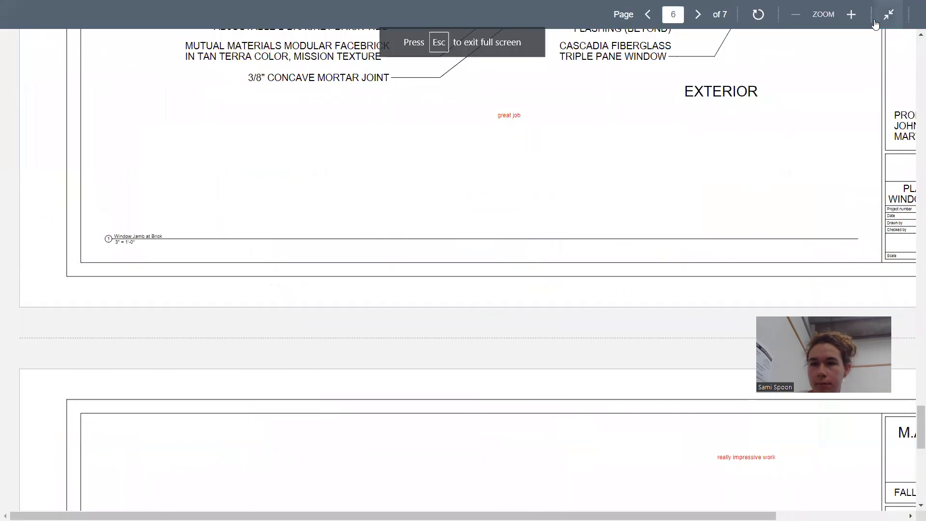
click(888, 14)
click(905, 82)
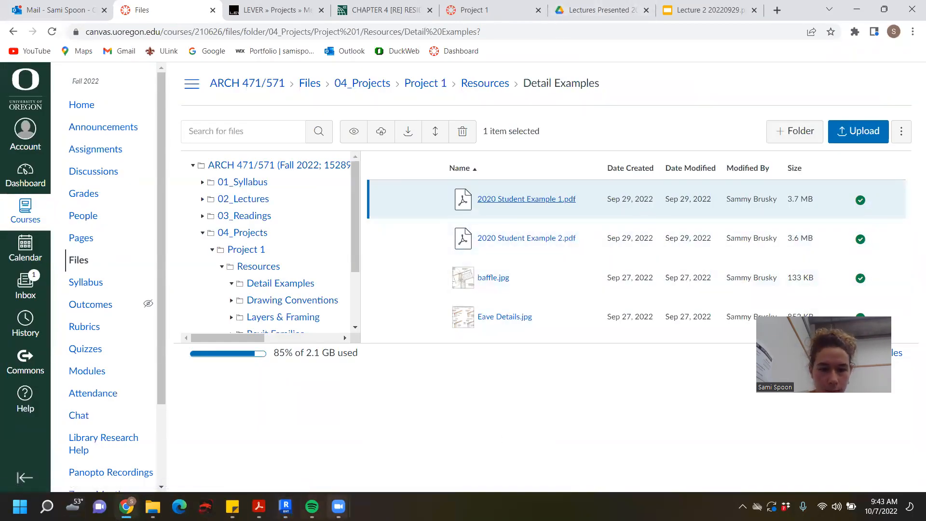
- Switch to A-Example (1).pdf in Acrobat and study where its building section cuts and calls out details
click(259, 506)
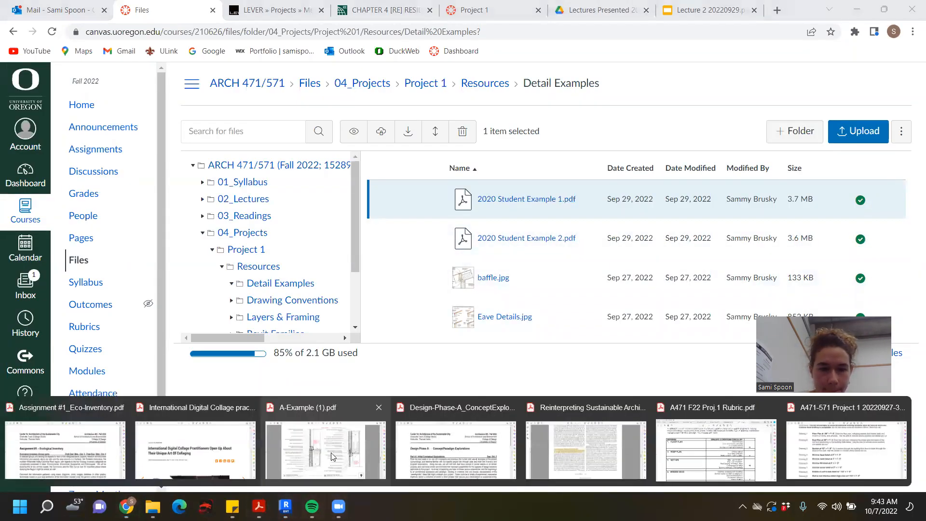
click(332, 456)
scroll(441, 145, up, 3)
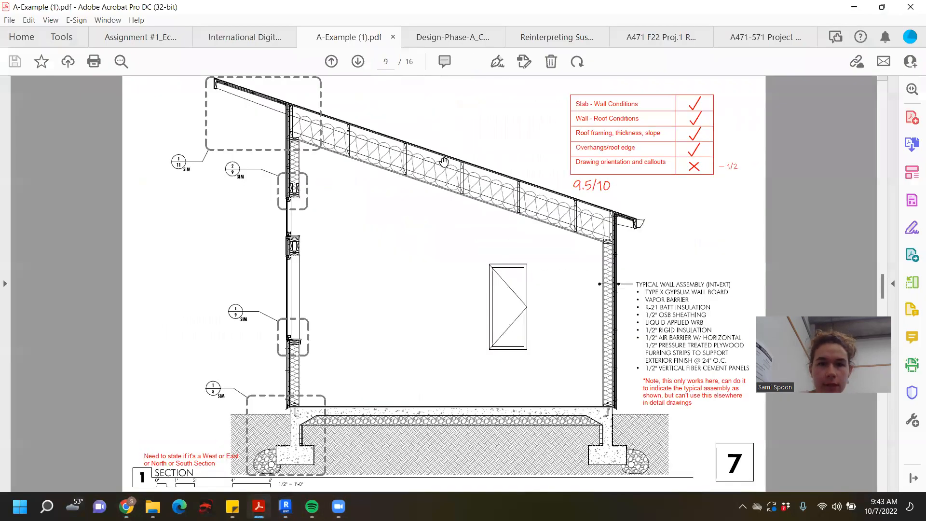
scroll(444, 162, up, 3)
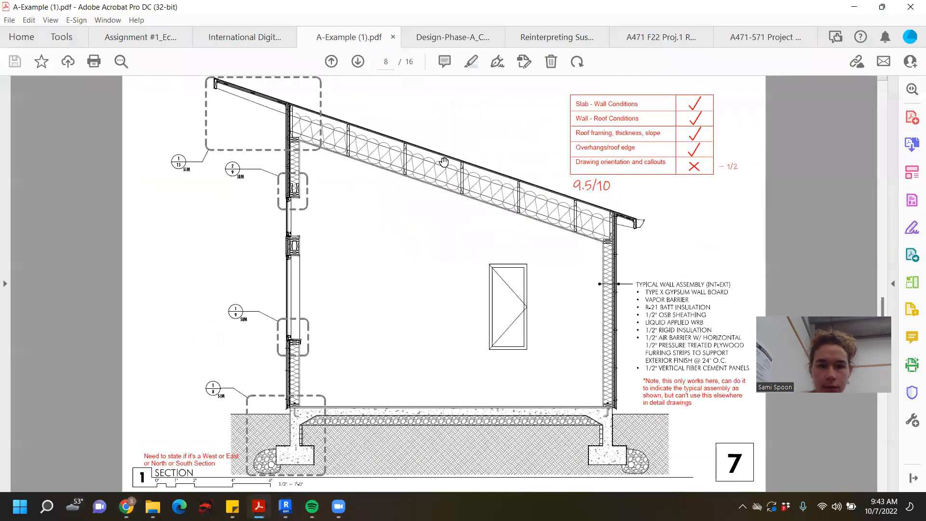
scroll(444, 162, down, 5)
scroll(444, 161, up, 3)
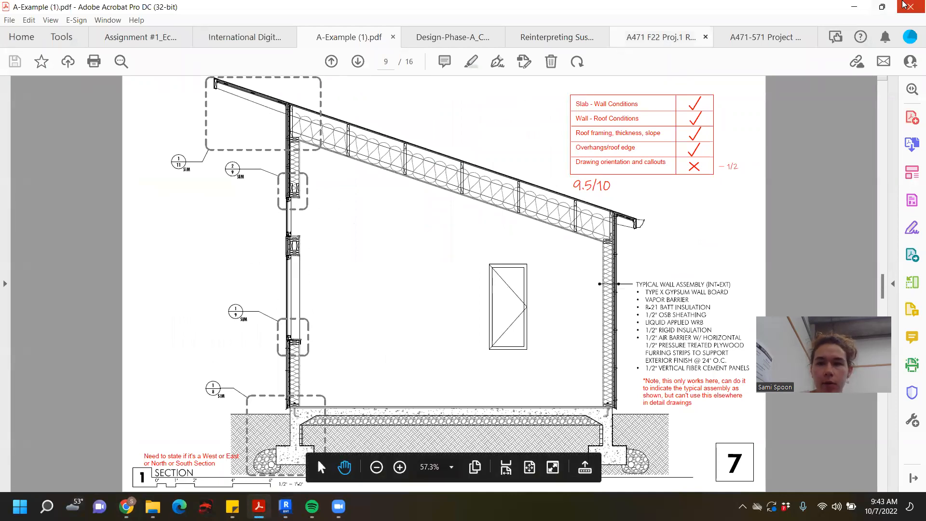
click(853, 7)
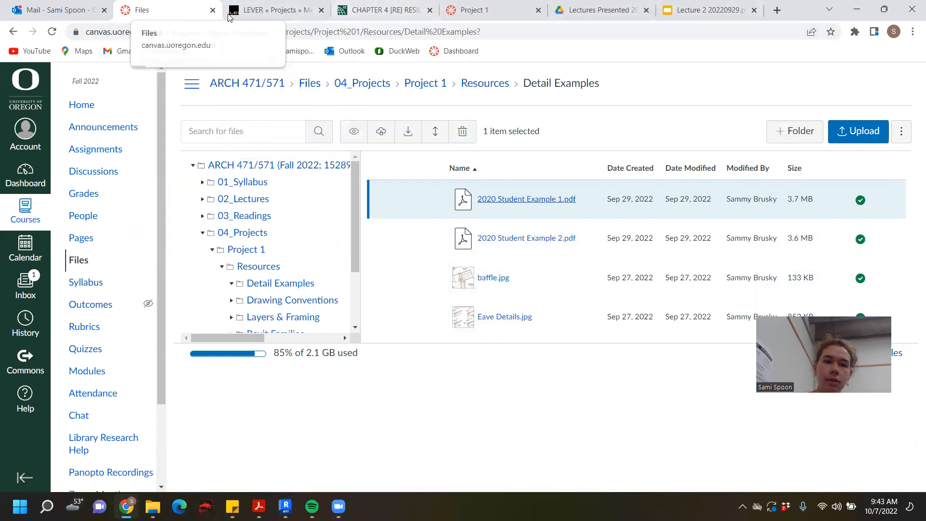
- Read the insulation and fenestration requirements in Table R402.1.2 and its footnotes on the IECC chapter 4 page
click(407, 12)
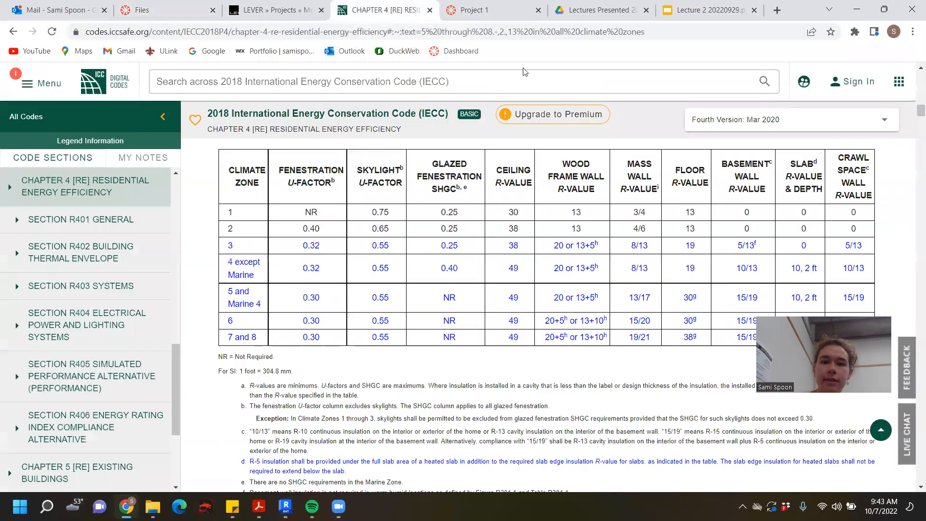
scroll(533, 287, down, 2)
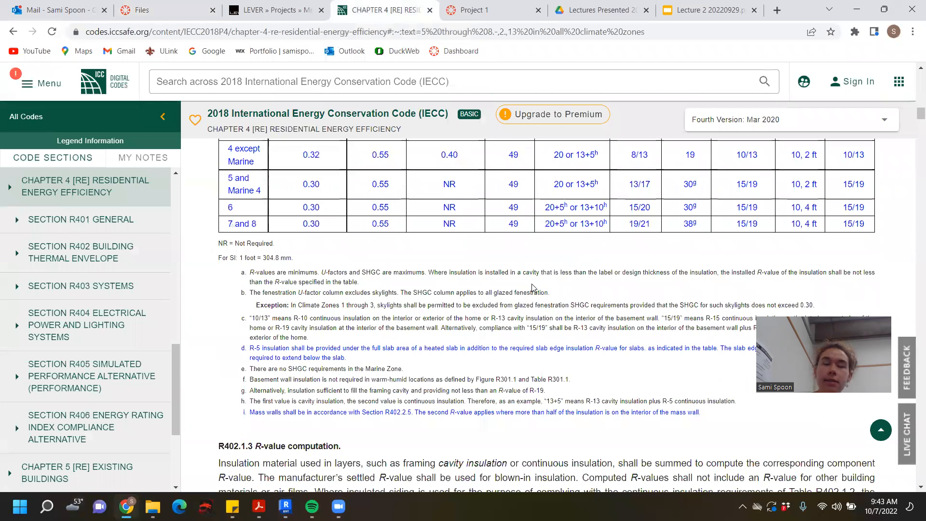
scroll(533, 288, up, 4)
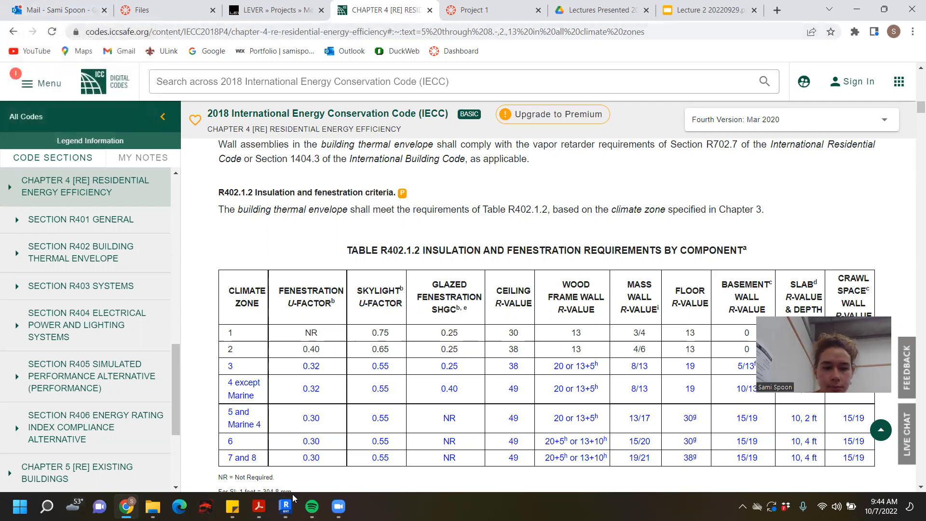
- Return to the Floor Plan view in Revit and check the left end wall's type and temporary dimension
mouse_move(292, 494)
click(302, 439)
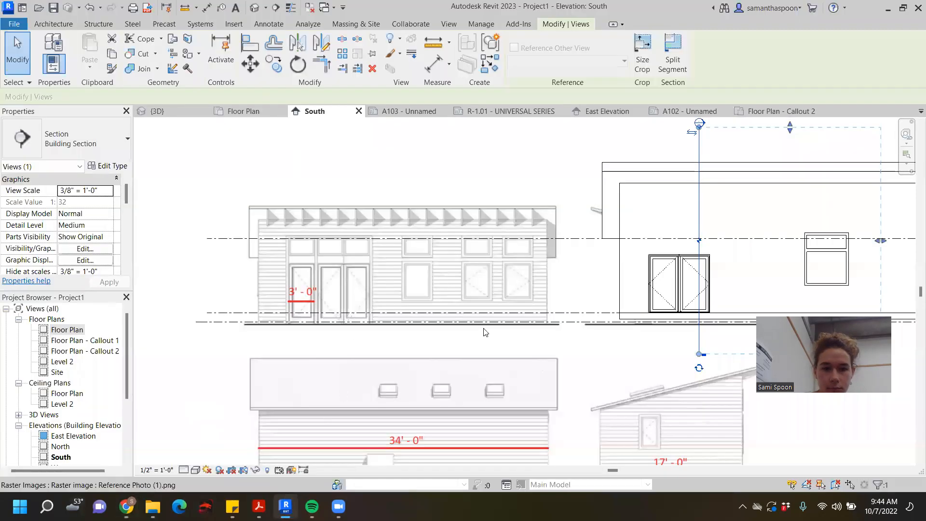
click(245, 111)
click(237, 263)
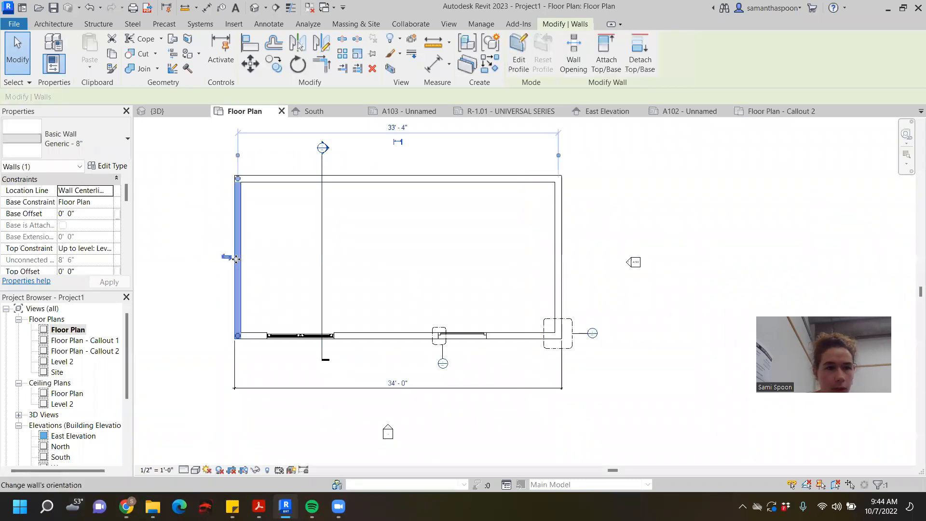
scroll(419, 258, down, 1)
middle_drag(510, 266, 592, 280)
click(778, 202)
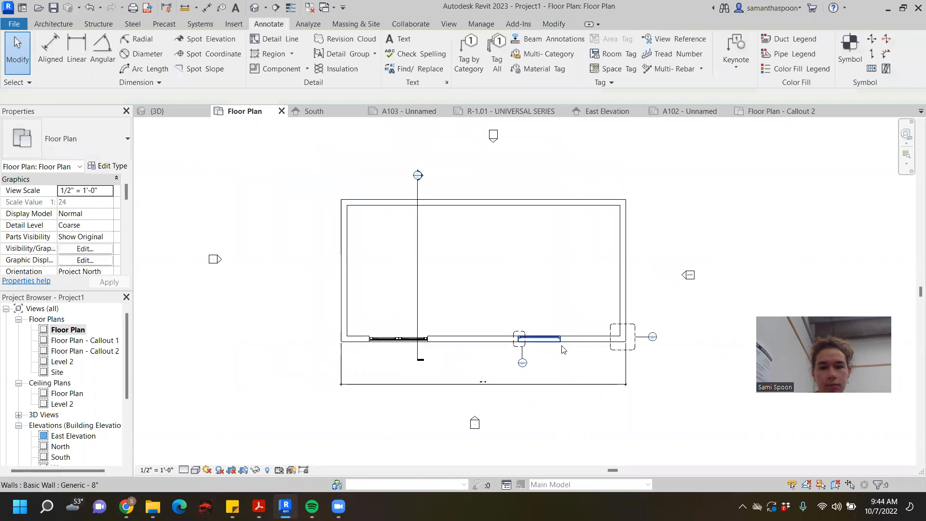
- Review the floor plan and its section and callout marks, look at Section 1, Callout 2 and the 3D view, and return to the plan
scroll(341, 279, up, 1)
scroll(341, 278, up, 1)
middle_drag(380, 226, 290, 233)
scroll(387, 265, up, 3)
scroll(318, 224, down, 2)
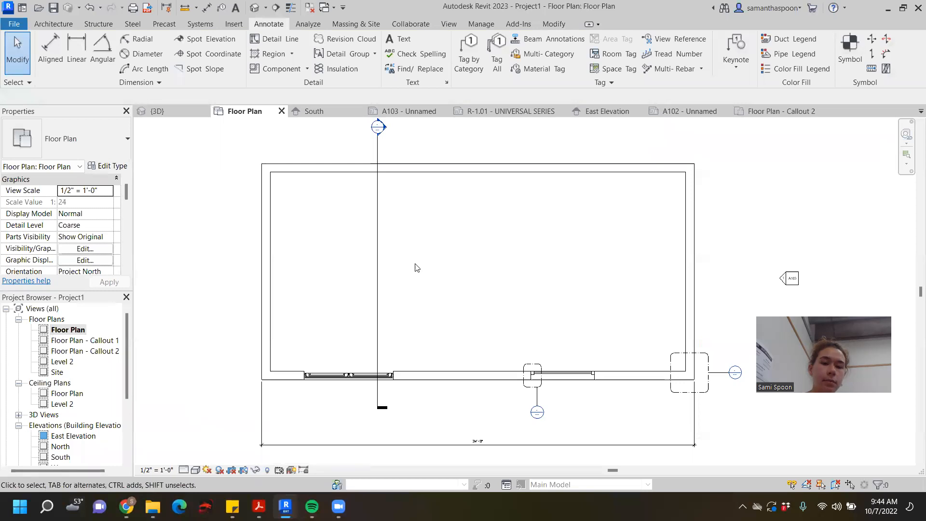
middle_drag(763, 200, 745, 198)
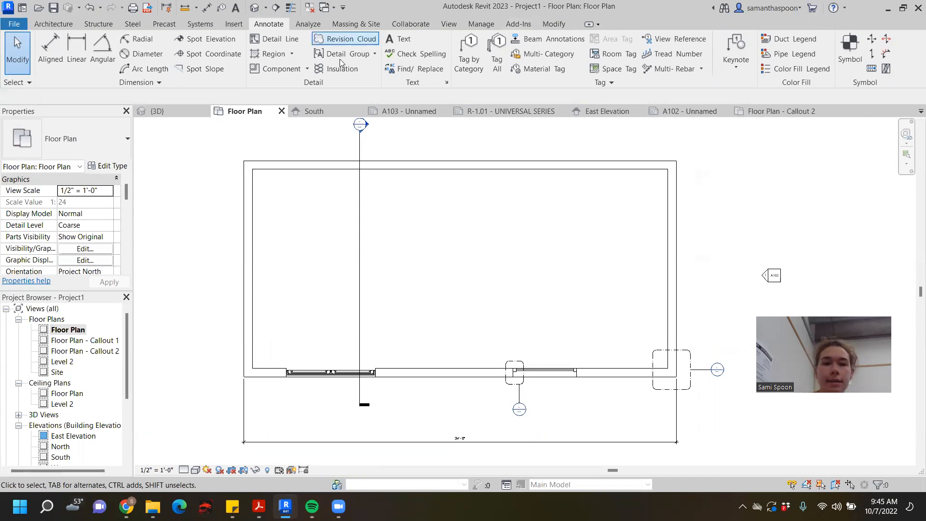
double_click(360, 124)
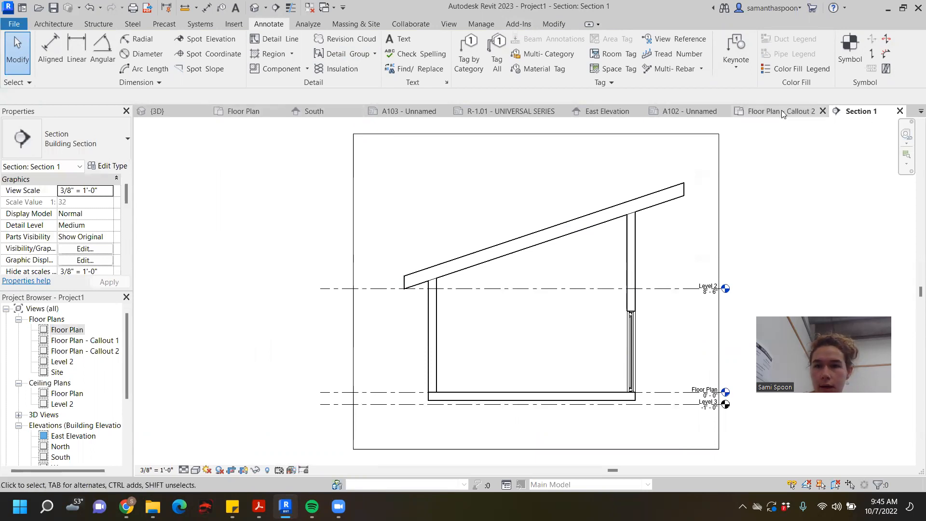
click(795, 112)
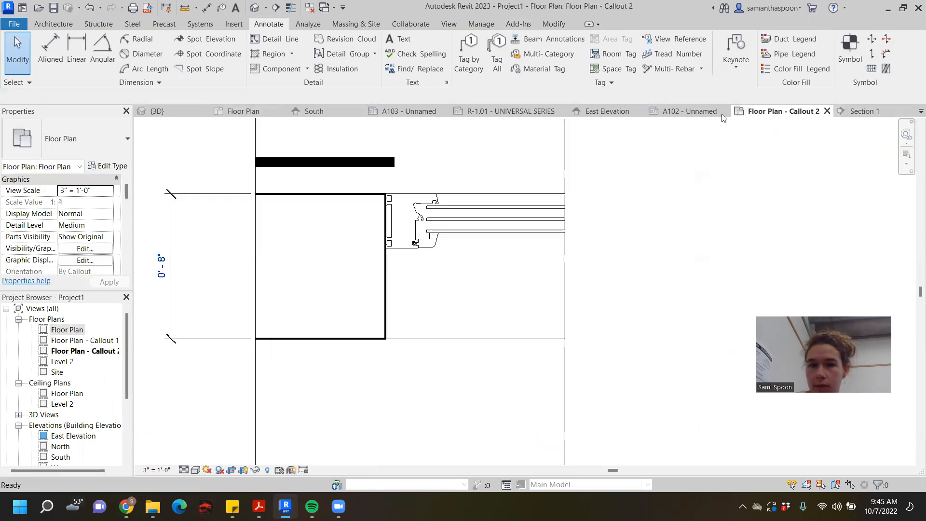
click(161, 110)
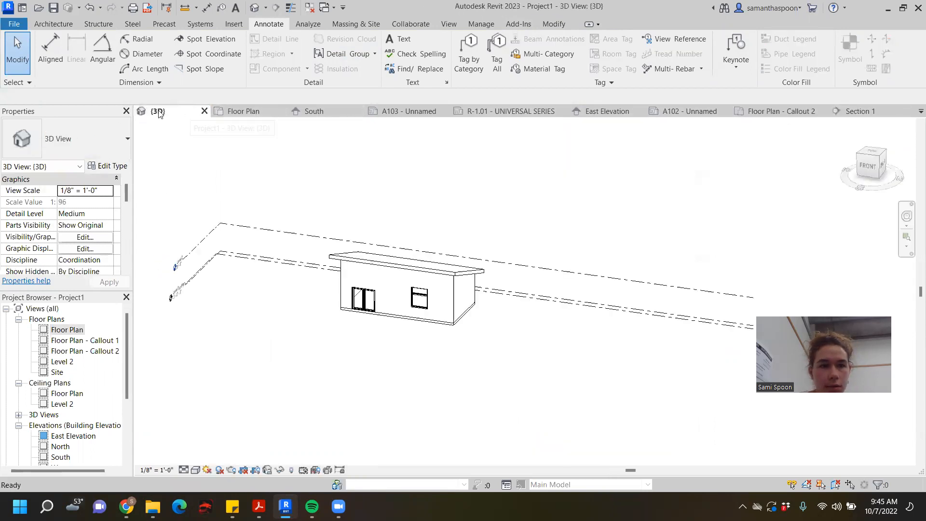
click(254, 112)
middle_drag(403, 195, 399, 244)
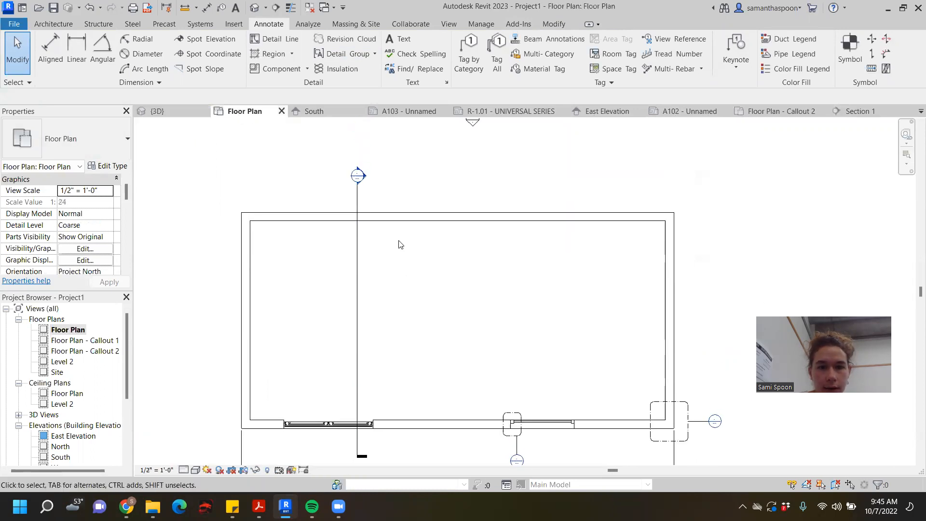
- Flip the building section cut through the sliding door so that it looks toward the plan's west end
click(363, 176)
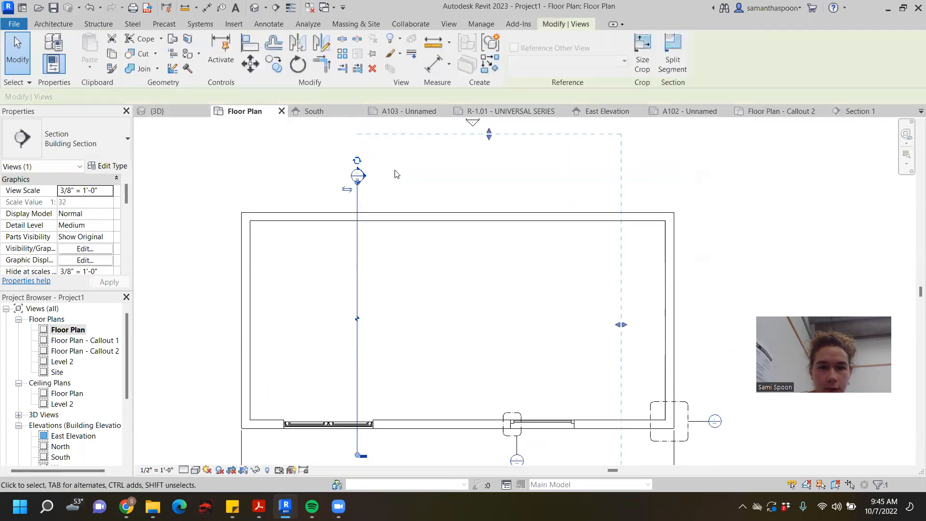
click(346, 189)
scroll(506, 246, down, 2)
scroll(393, 195, up, 3)
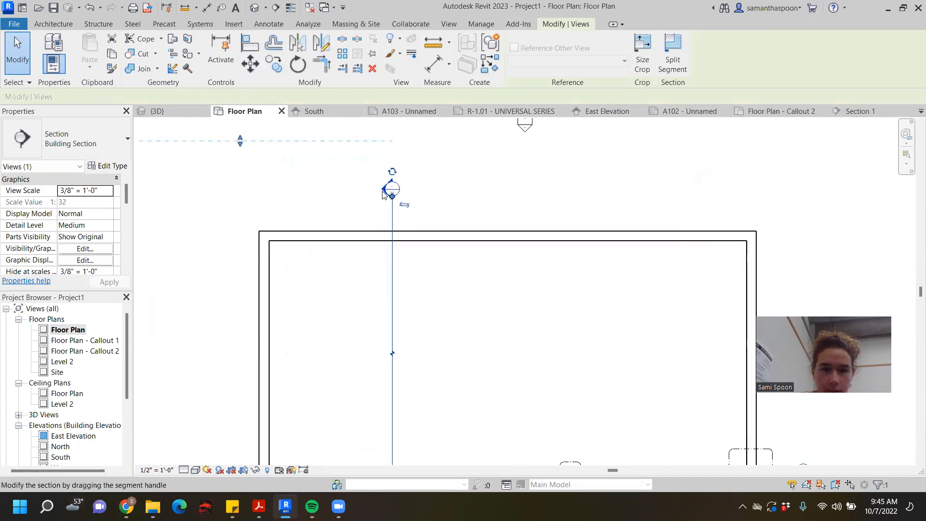
click(356, 186)
scroll(451, 188, down, 2)
click(414, 235)
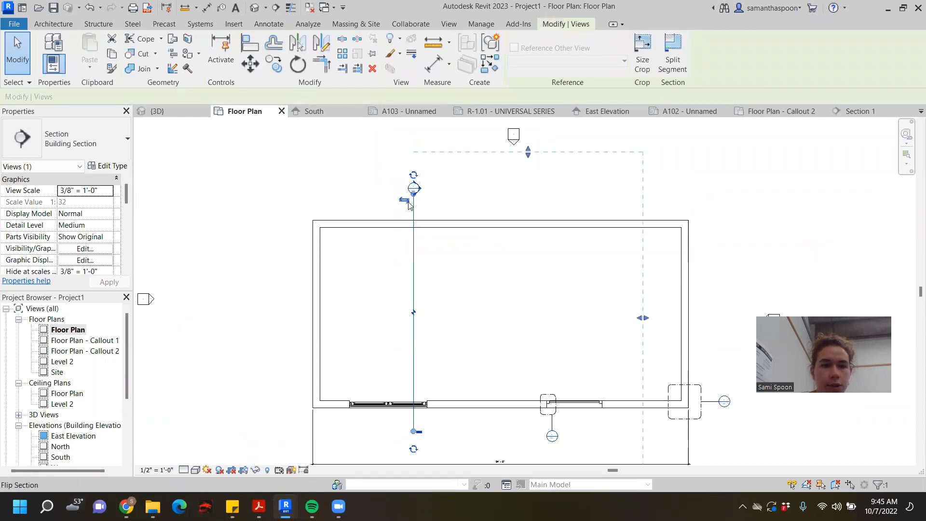
click(428, 204)
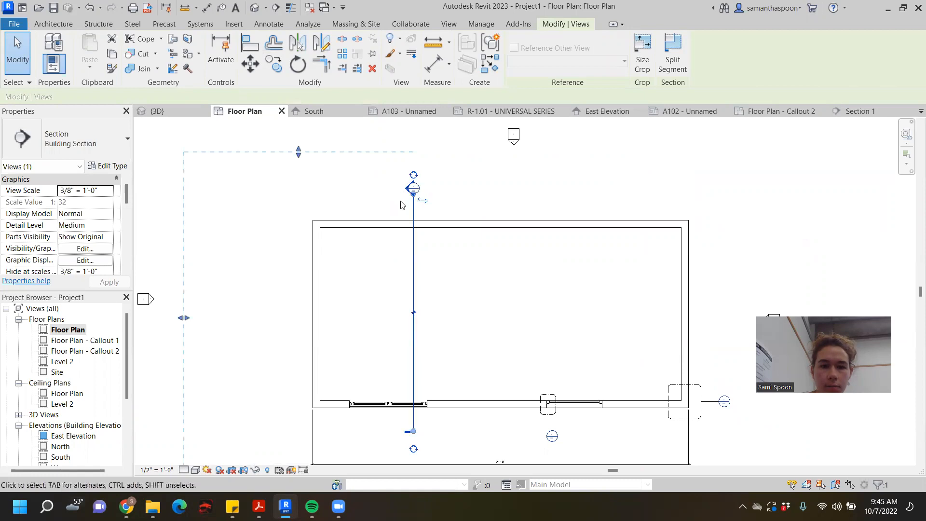
key(Escape)
- Open the flipped building section and examine the wall and frame at the sliding door's head
double_click(412, 188)
scroll(467, 282, up, 2)
middle_drag(473, 290, 438, 216)
scroll(400, 290, up, 2)
middle_drag(401, 291, 422, 259)
scroll(473, 172, up, 2)
scroll(399, 374, down, 2)
scroll(378, 257, up, 1)
scroll(377, 257, up, 2)
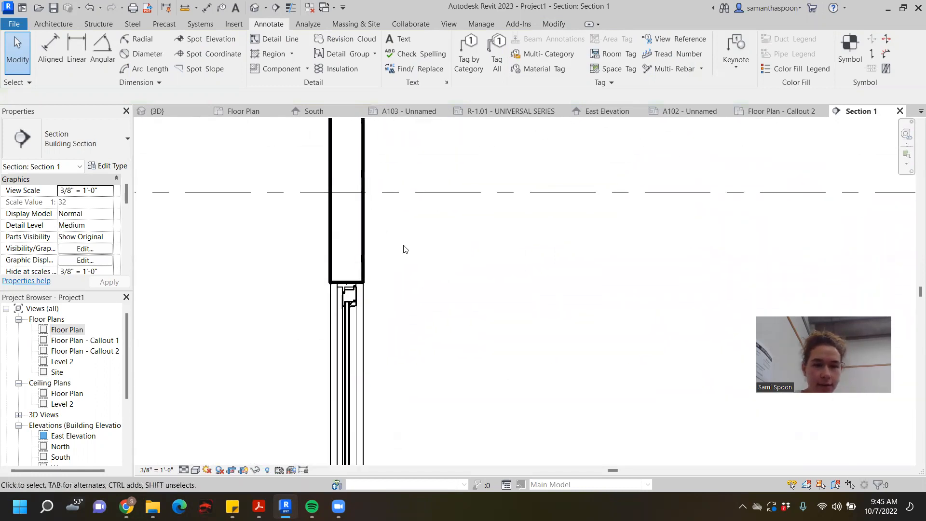
middle_drag(422, 261, 464, 270)
scroll(464, 270, down, 1)
- Draw a vertical detail line about 1'-3" long in the Wide Lines style in the empty area beside the wall, below Level 2
click(285, 39)
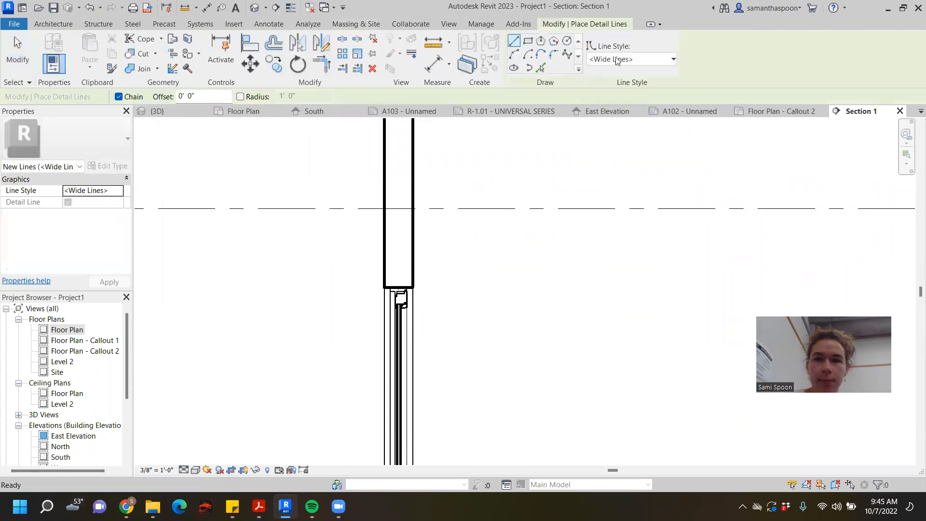
click(631, 59)
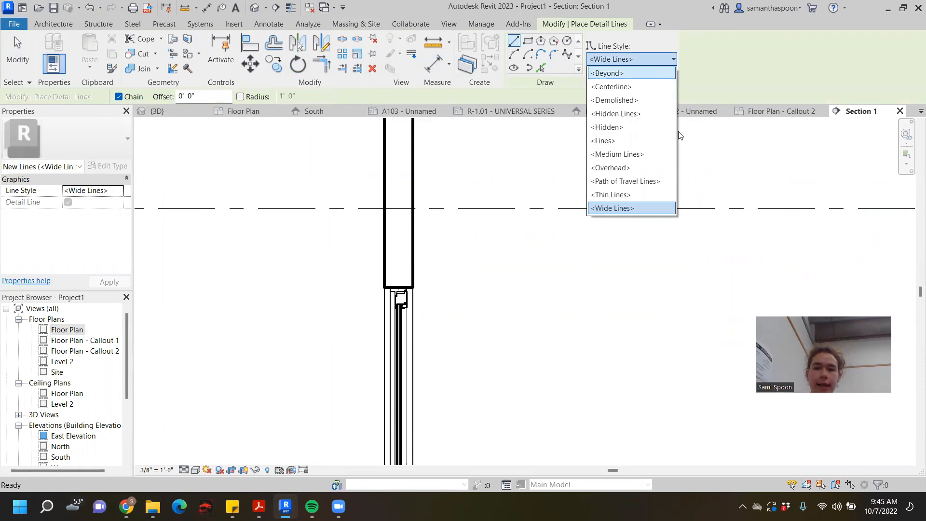
click(639, 212)
click(186, 263)
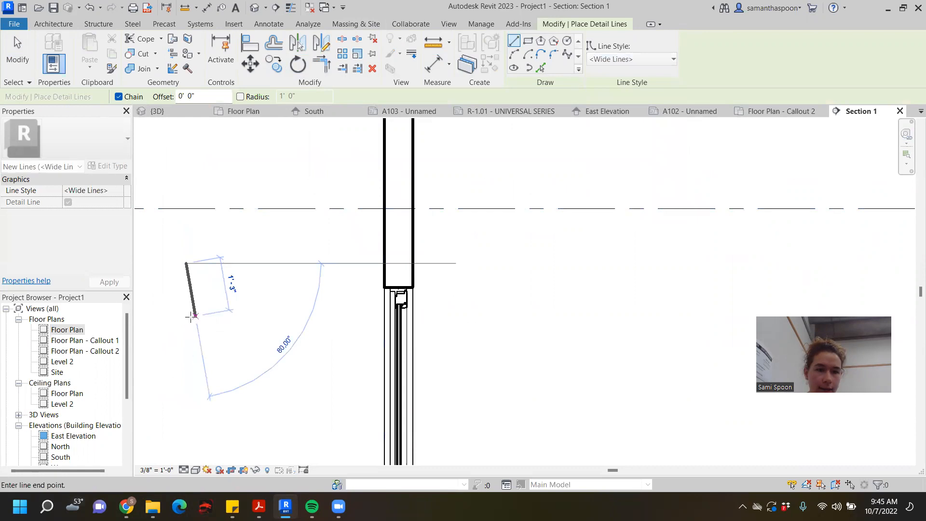
click(188, 318)
key(Escape)
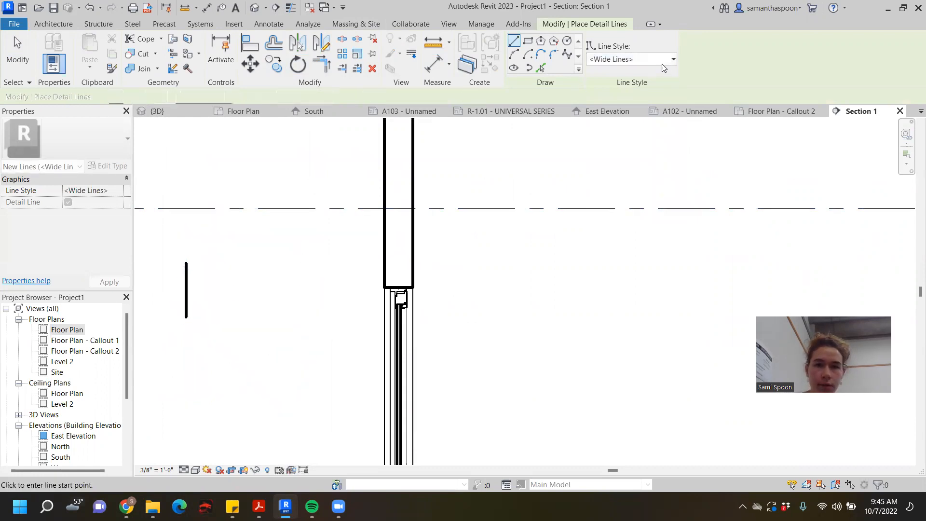
- Draw a parallel vertical detail line about 1'-3" long in the Thin Lines style just beside the wide one
click(631, 59)
click(620, 194)
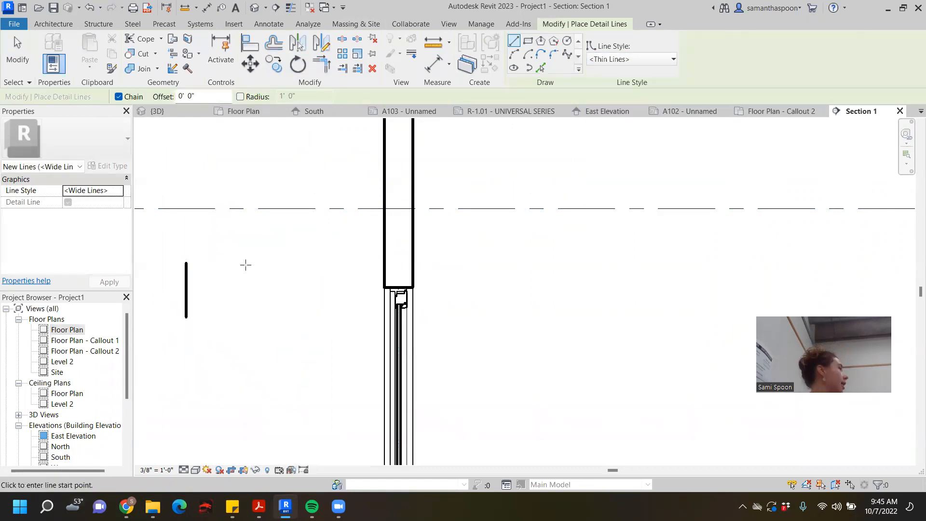
click(204, 263)
click(204, 316)
key(Escape)
- Add a vertical detail line of matching height in the Path of Travel Lines style about 5" from the thin line
click(640, 60)
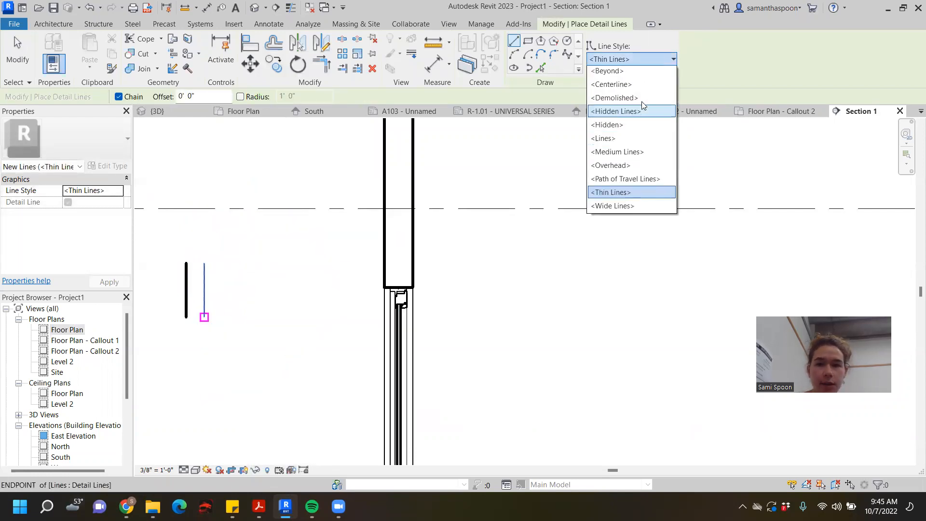
click(641, 181)
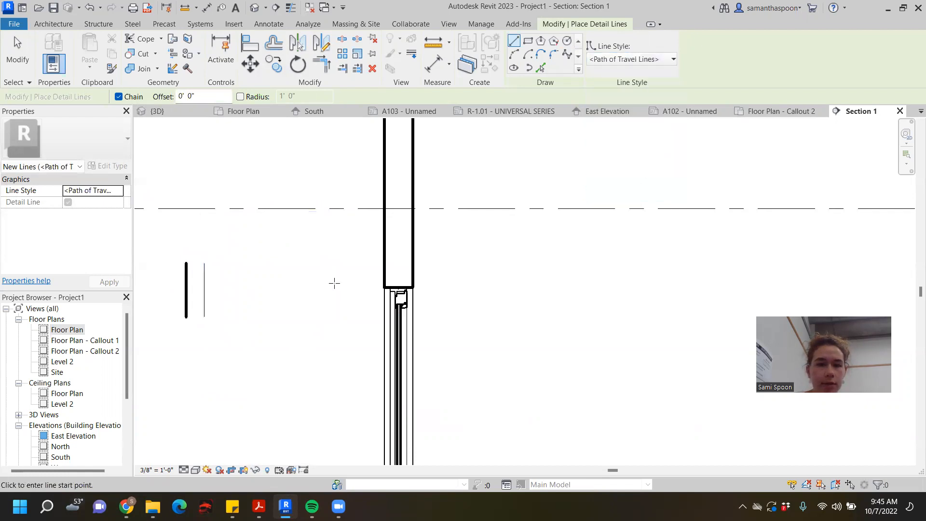
click(222, 263)
click(222, 317)
key(Escape)
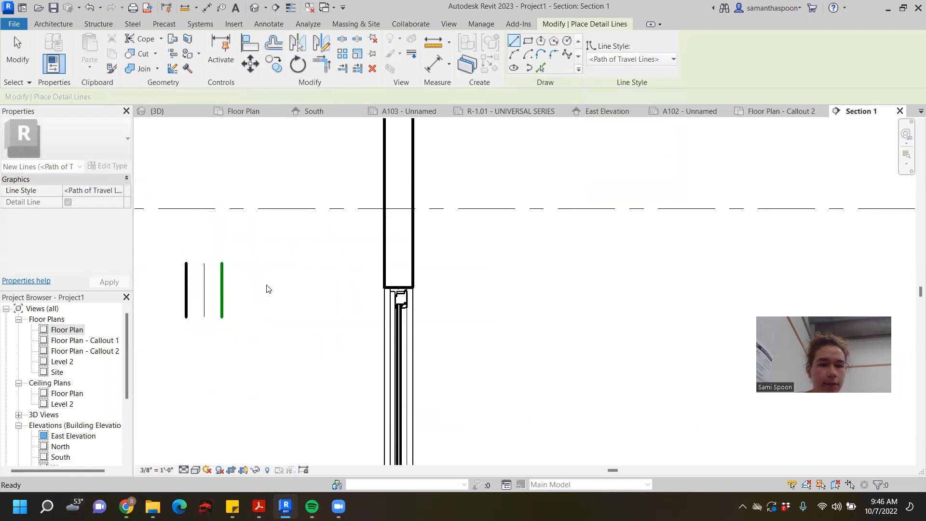
- Add a vertical detail line of matching height in the Overhead style on the wall side of the Path of Travel line
click(649, 60)
click(624, 167)
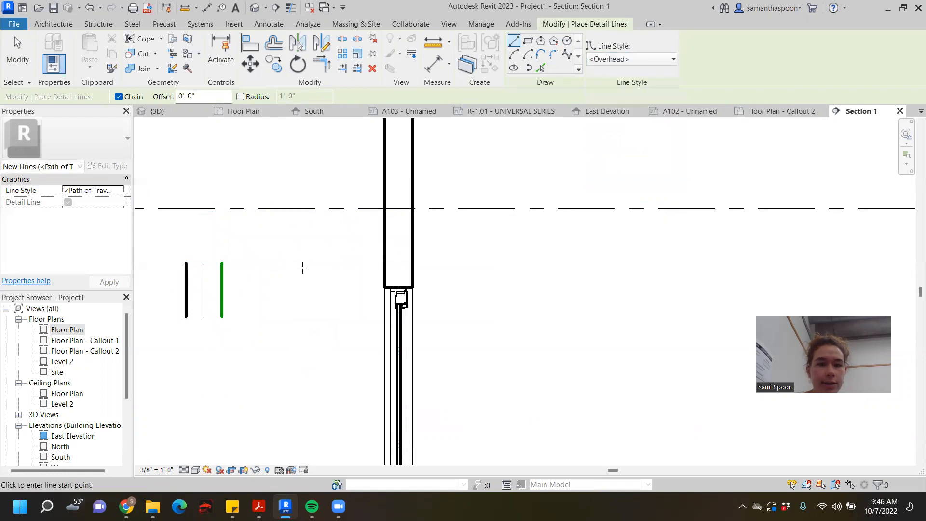
click(250, 316)
key(Escape)
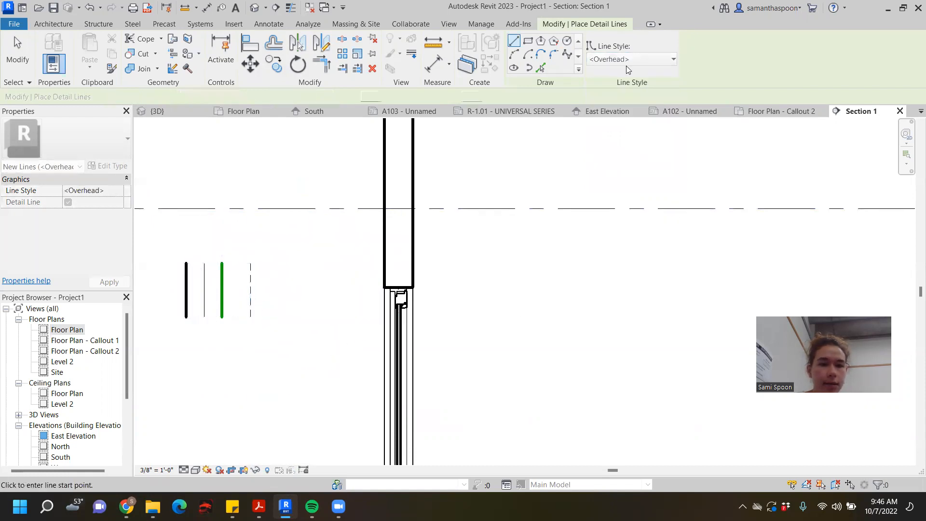
- Draw a vertical detail line about 1'-3" long in the Medium Lines style between the wide and thin lines, about 2" from the thin one
click(649, 58)
click(623, 153)
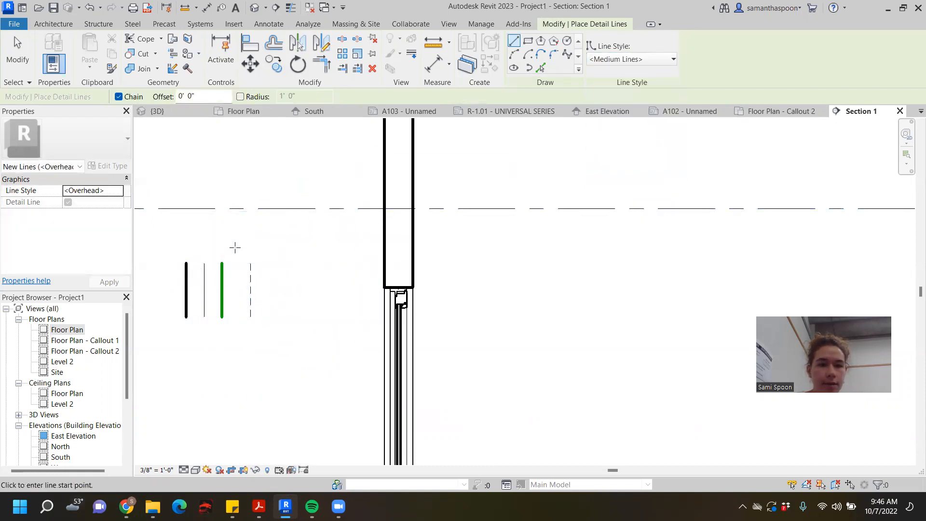
click(196, 263)
click(197, 317)
key(Escape)
middle_drag(309, 213, 415, 184)
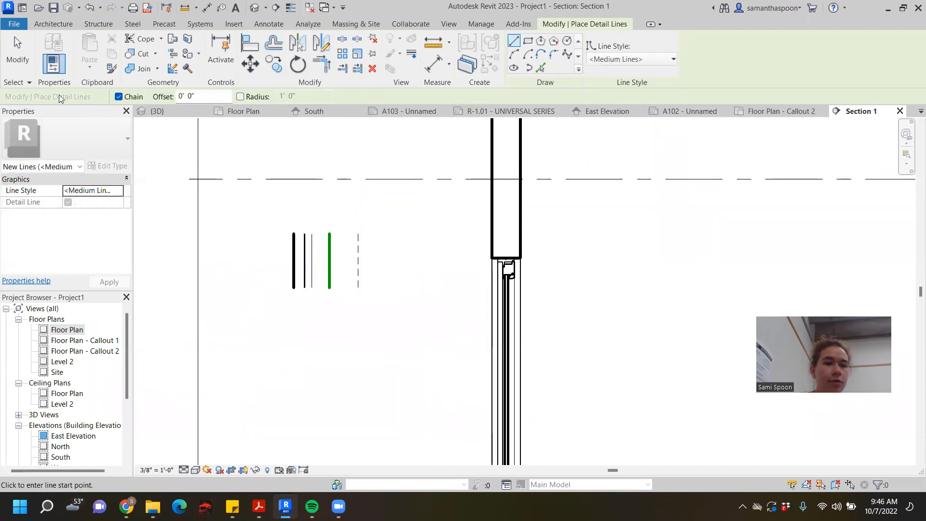
- Leave line drawing and inspect the thin and medium sample lines individually to compare their line styles
click(17, 53)
drag(284, 217, 316, 307)
key(Escape)
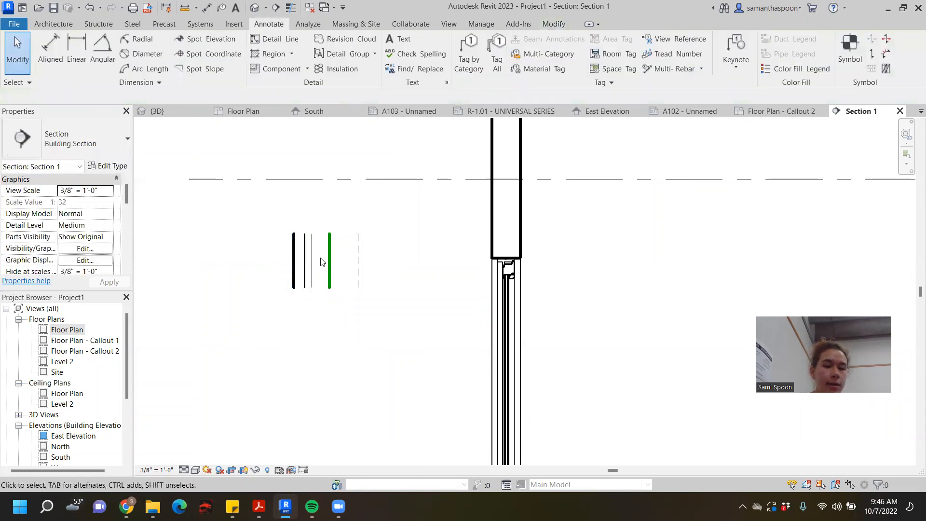
click(314, 269)
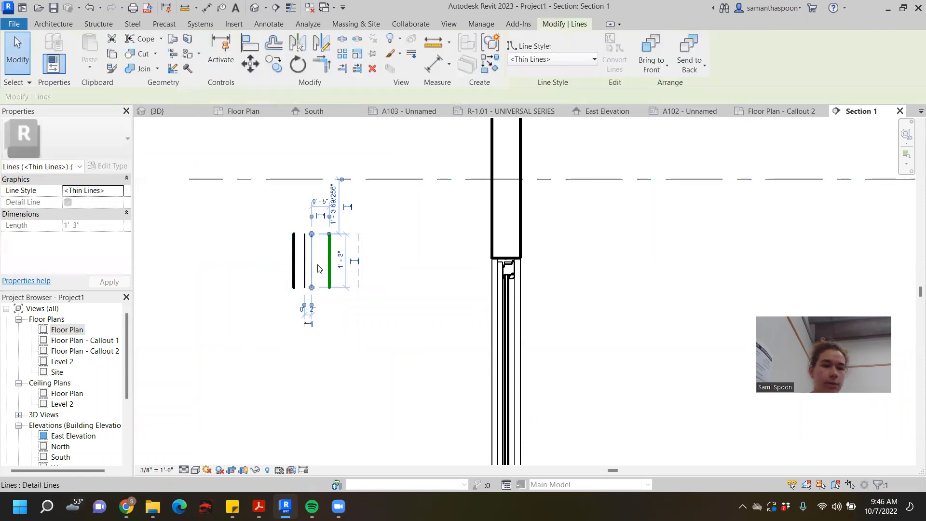
click(254, 261)
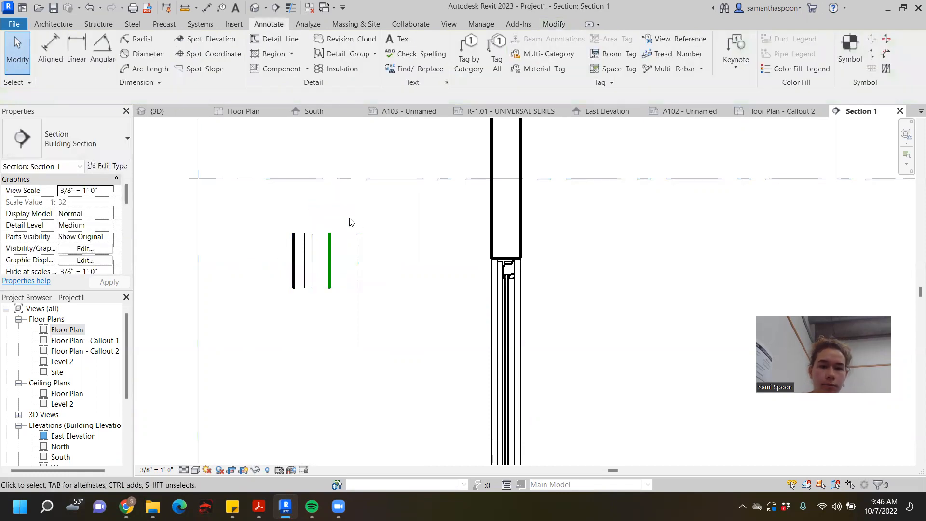
click(305, 260)
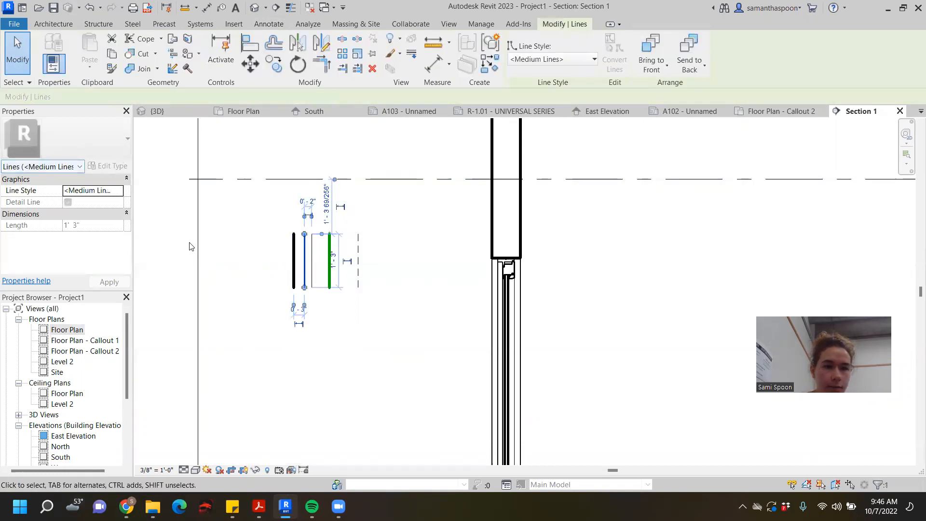
click(280, 232)
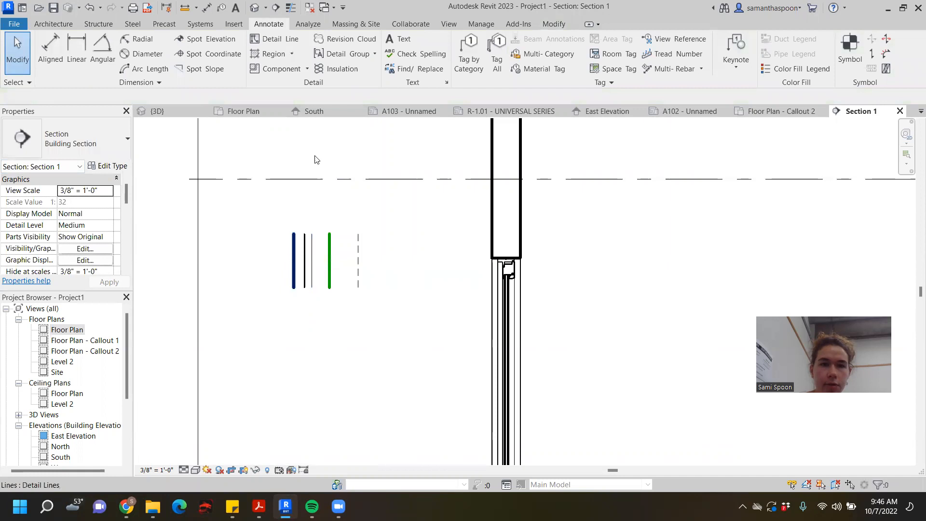
- Open the Line Styles settings, expand the Lines category and widen the Line Color column to read its subcategories
click(480, 26)
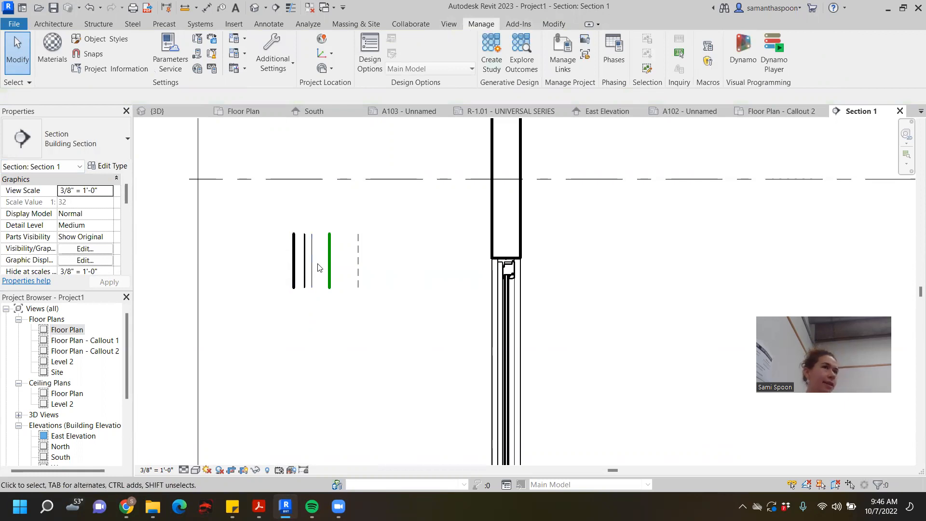
click(287, 64)
click(299, 86)
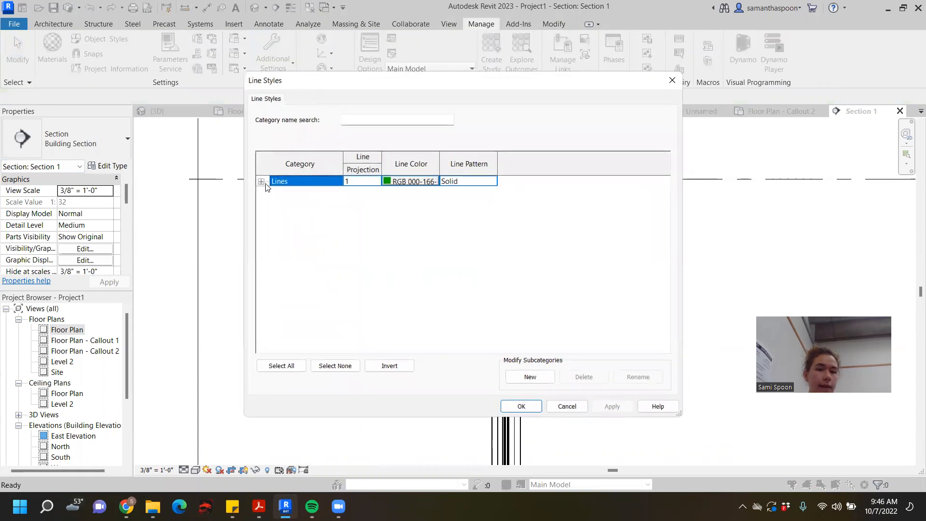
click(261, 181)
scroll(339, 205, down, 5)
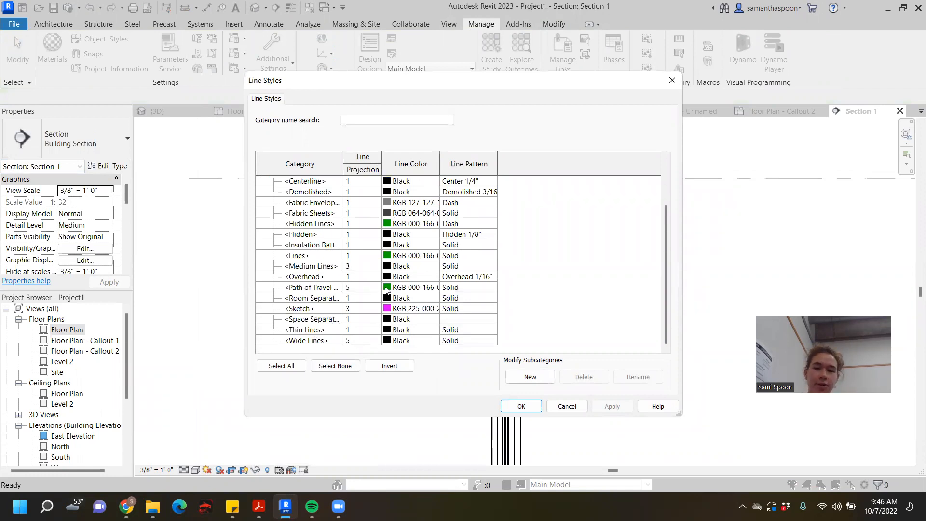
drag(439, 164, 474, 164)
scroll(333, 194, up, 5)
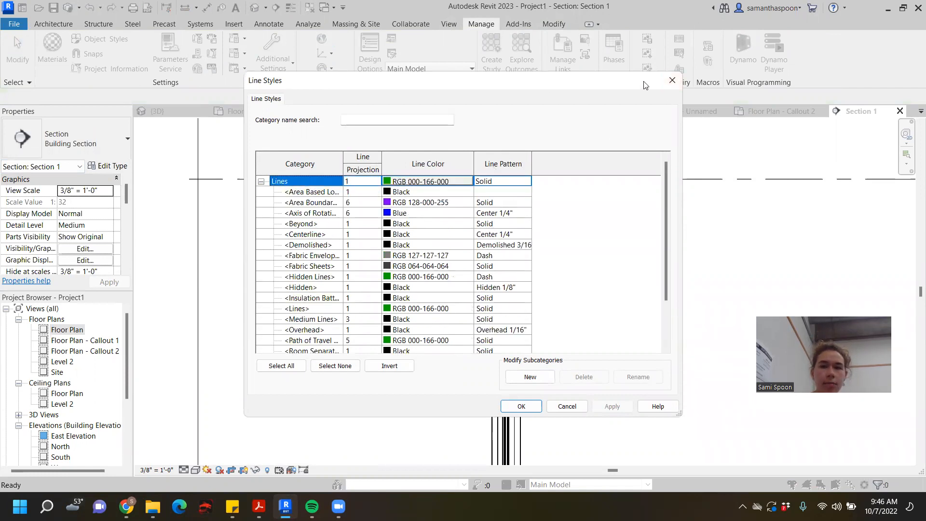
- Create a Lines subcategory named Med2 with projection line weight 7 and accept the line style settings
scroll(331, 333, down, 3)
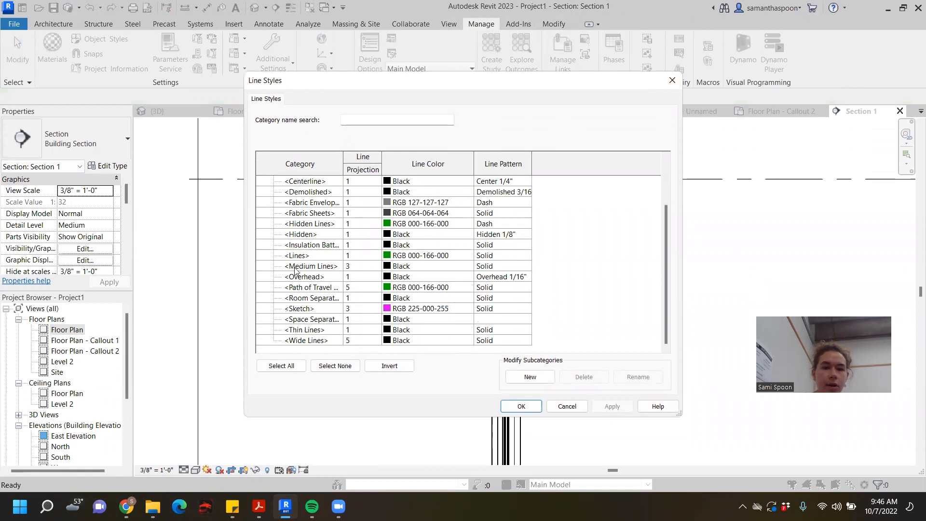
click(302, 340)
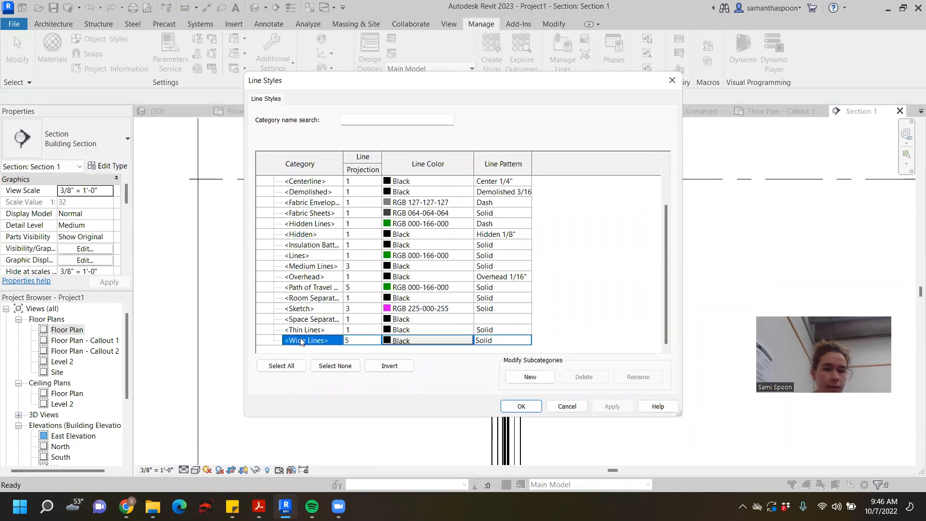
click(534, 377)
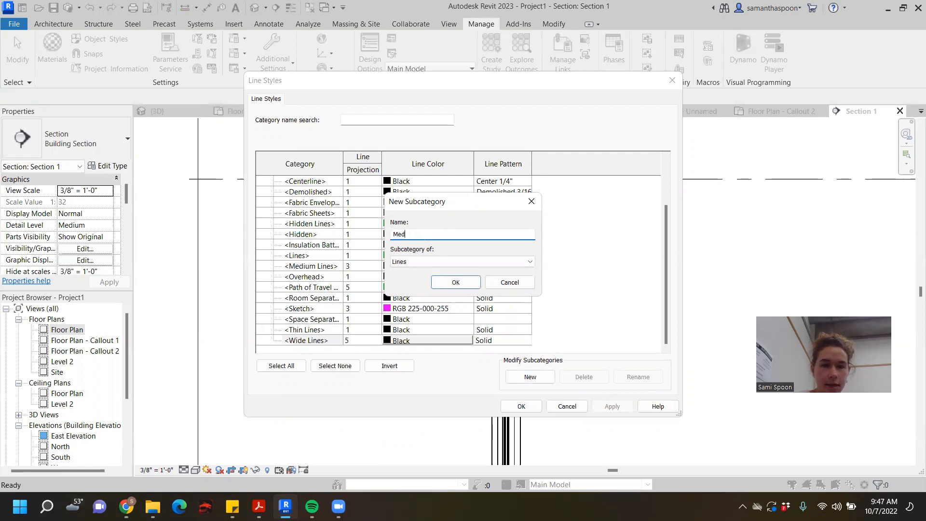
click(456, 283)
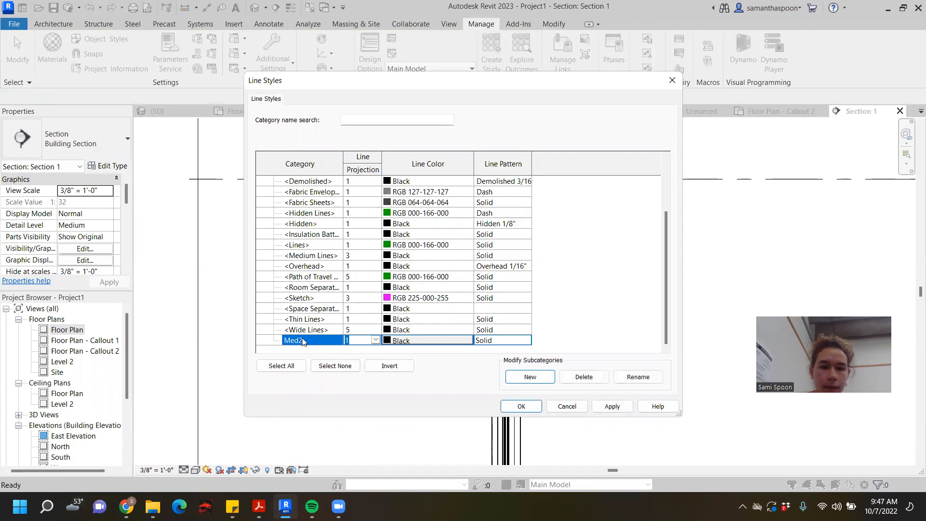
click(379, 344)
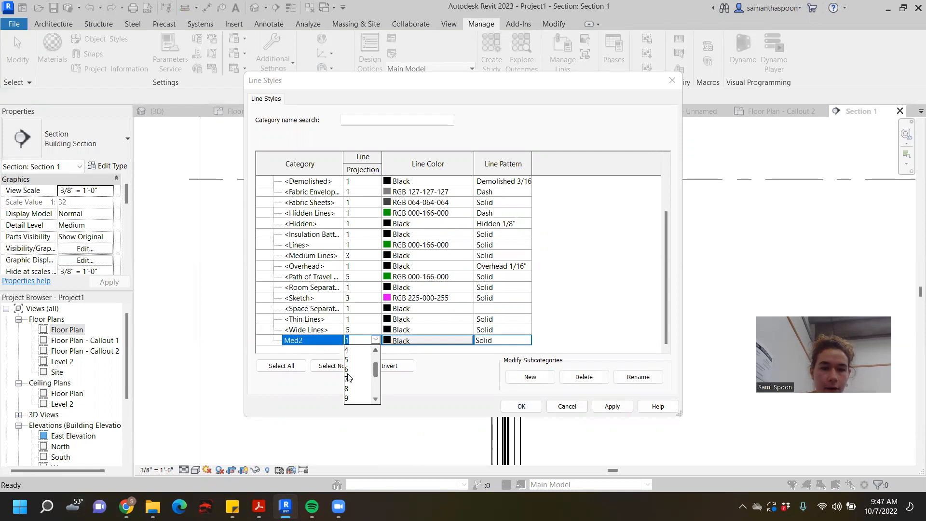
click(356, 379)
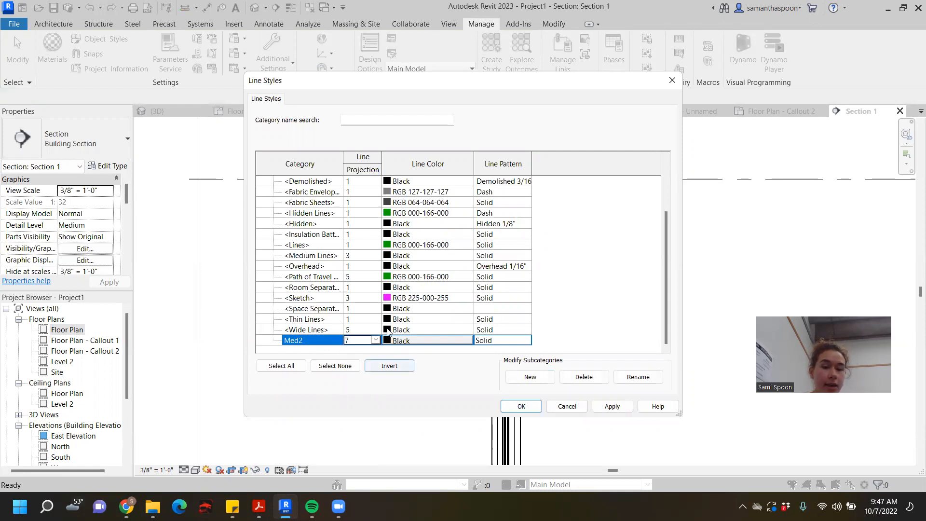
click(522, 406)
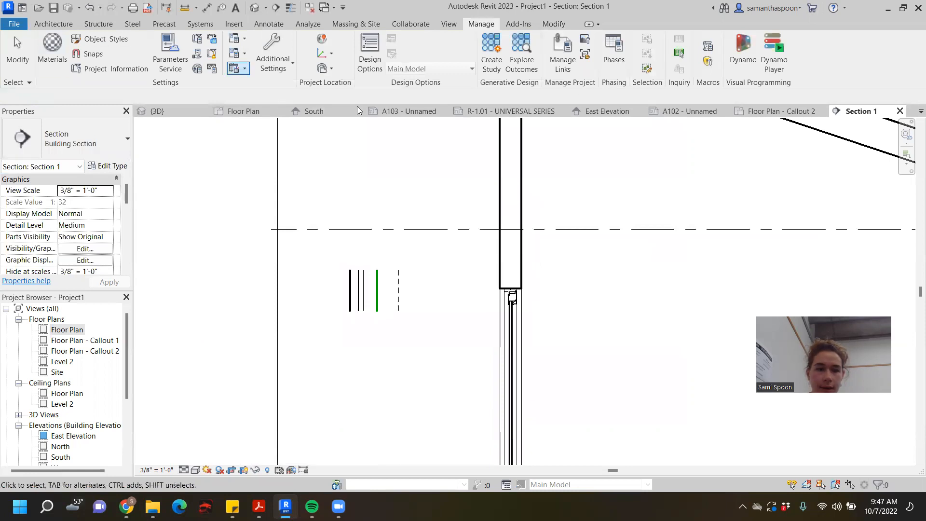
- Draw a vertical detail line in the Med2 style beside the wide sample line, on the side away from the wall
key(d)
key(l)
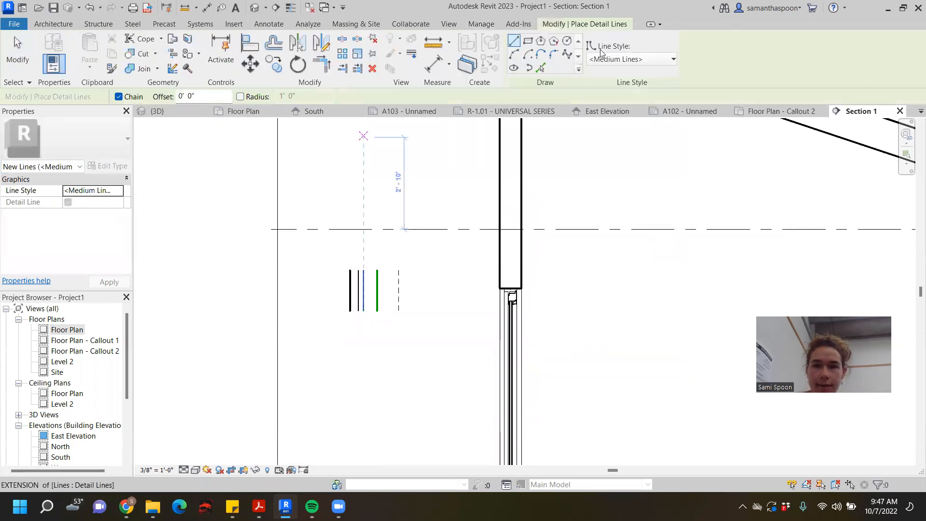
click(627, 59)
click(637, 221)
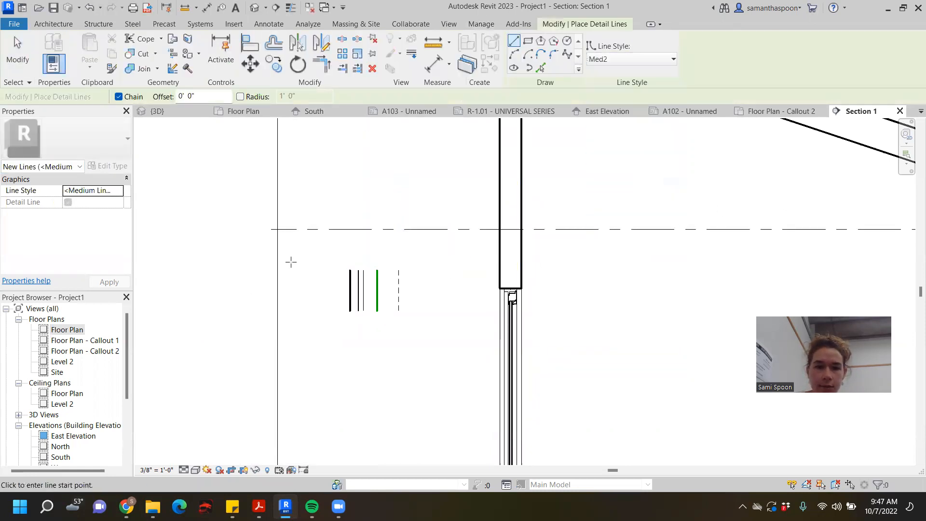
click(299, 259)
click(295, 339)
key(Escape)
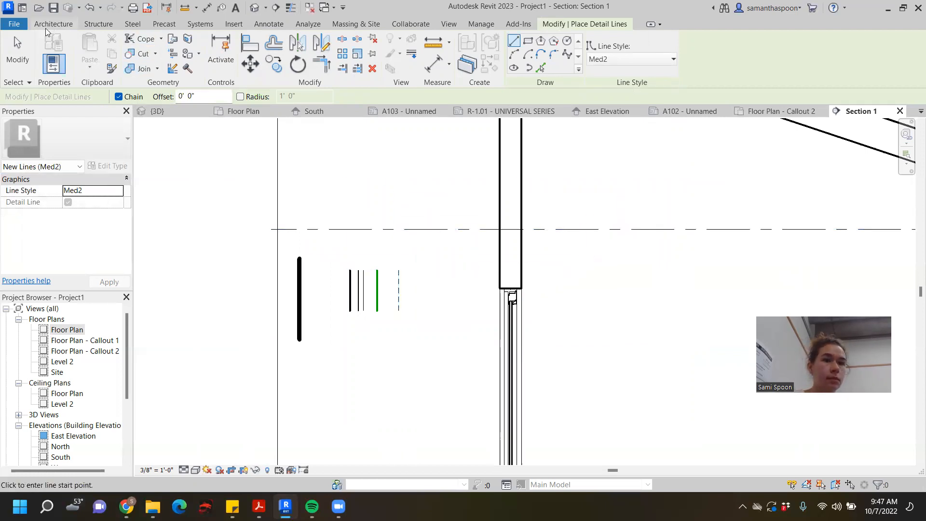
- Examine the cut wall's outline above the window up close and compare its thickness with the sample lines
click(522, 244)
scroll(623, 320, up, 2)
middle_drag(535, 325, 461, 212)
scroll(455, 210, down, 4)
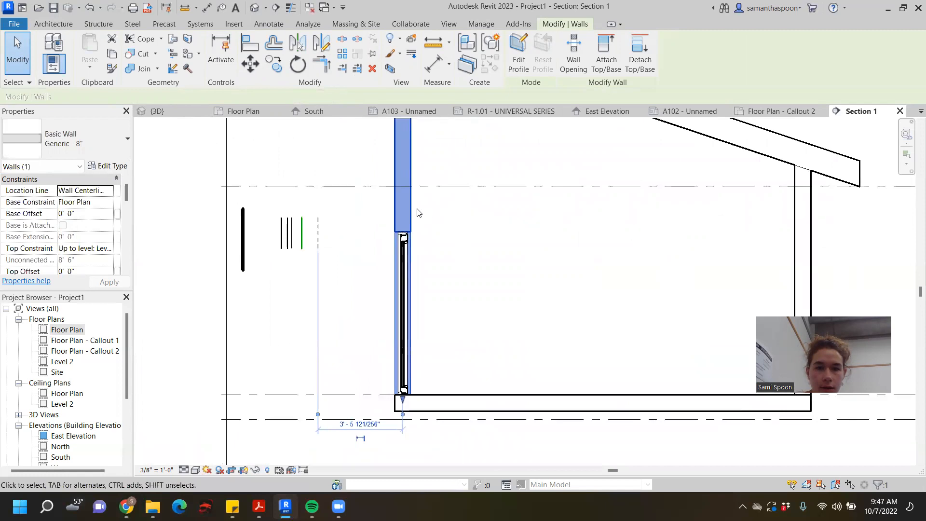
scroll(415, 241, up, 5)
scroll(414, 250, up, 1)
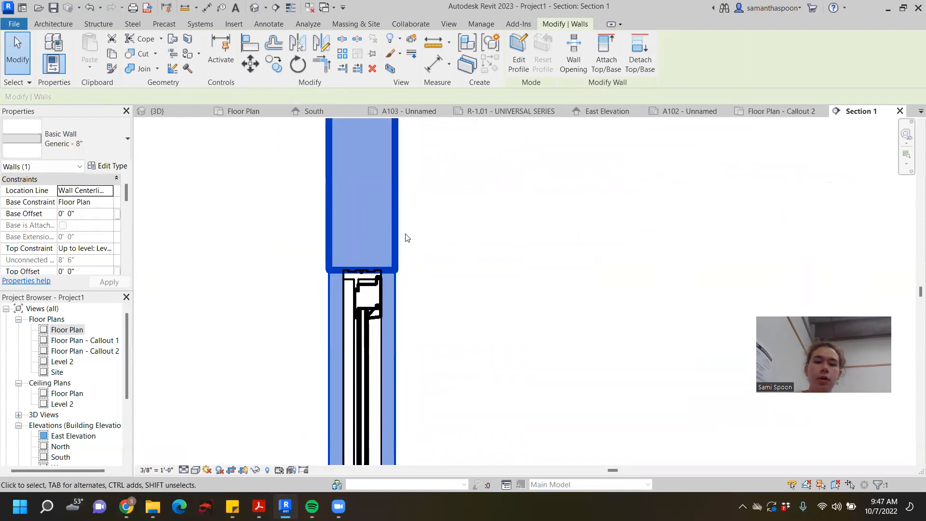
click(499, 246)
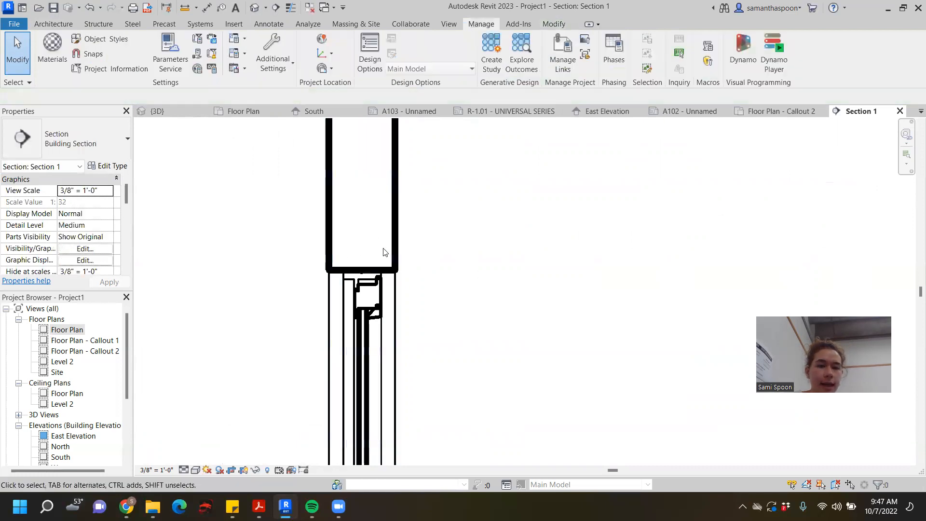
click(398, 251)
scroll(398, 251, down, 2)
middle_drag(398, 251, 445, 250)
scroll(444, 249, down, 1)
scroll(445, 249, up, 5)
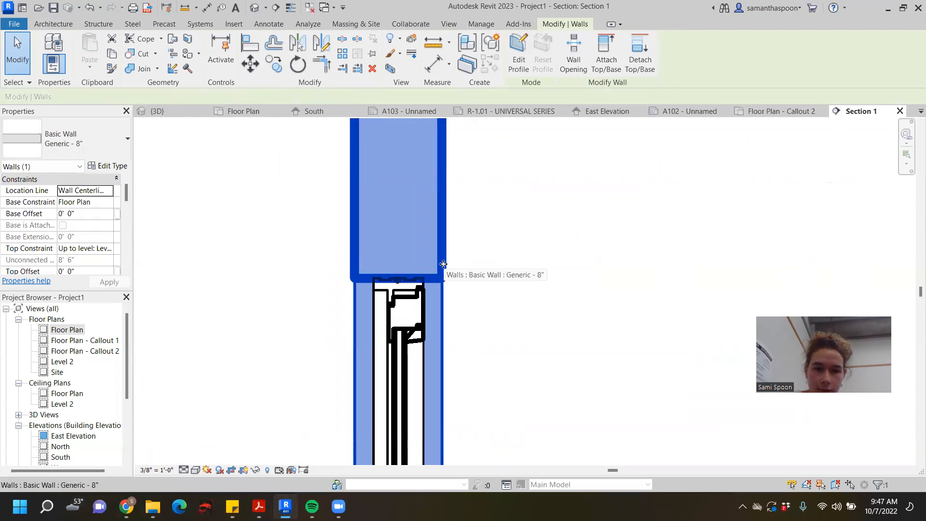
scroll(443, 265, down, 1)
middle_drag(451, 270, 527, 247)
scroll(520, 243, down, 2)
click(389, 288)
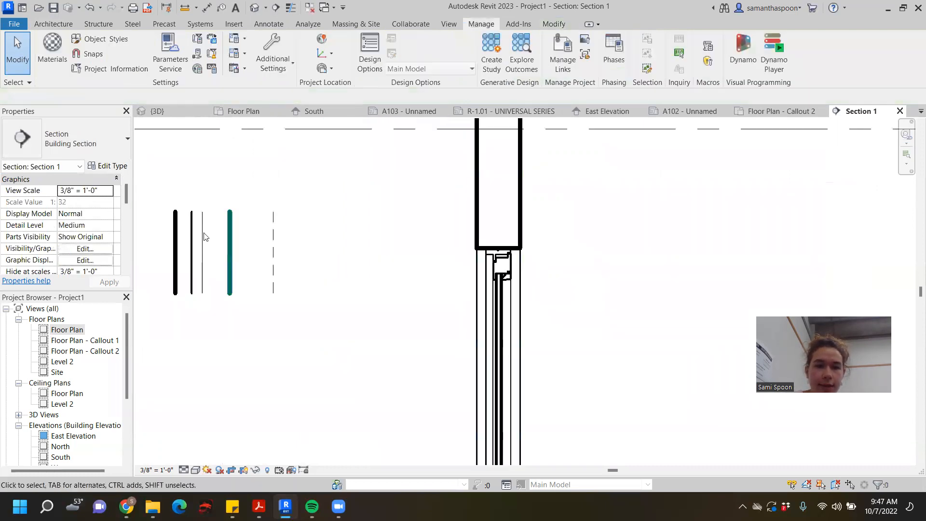
- Trace the wall portion above the window with a Medium Lines detail rectangle about 7'-3" tall, matching the wall's width
click(191, 239)
key(d)
key(l)
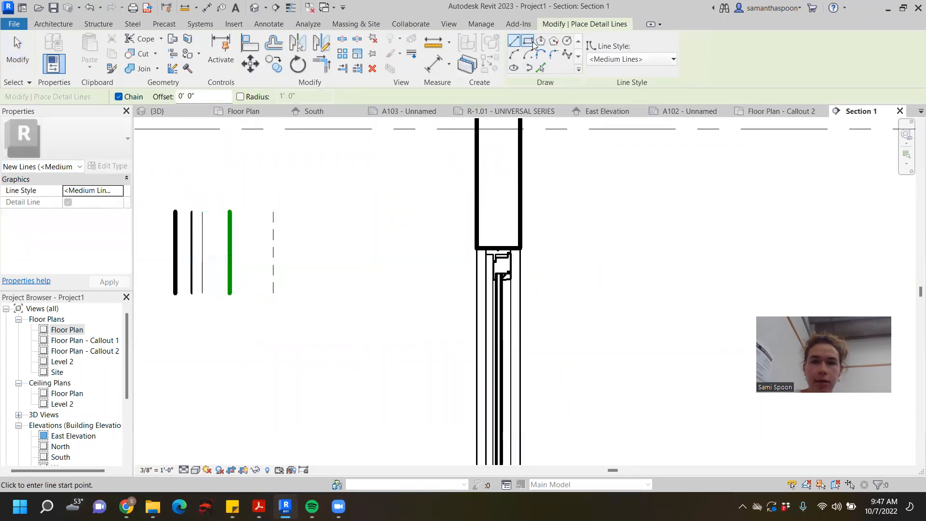
click(530, 41)
click(476, 249)
scroll(533, 147, down, 2)
key(Escape)
key(Escape)
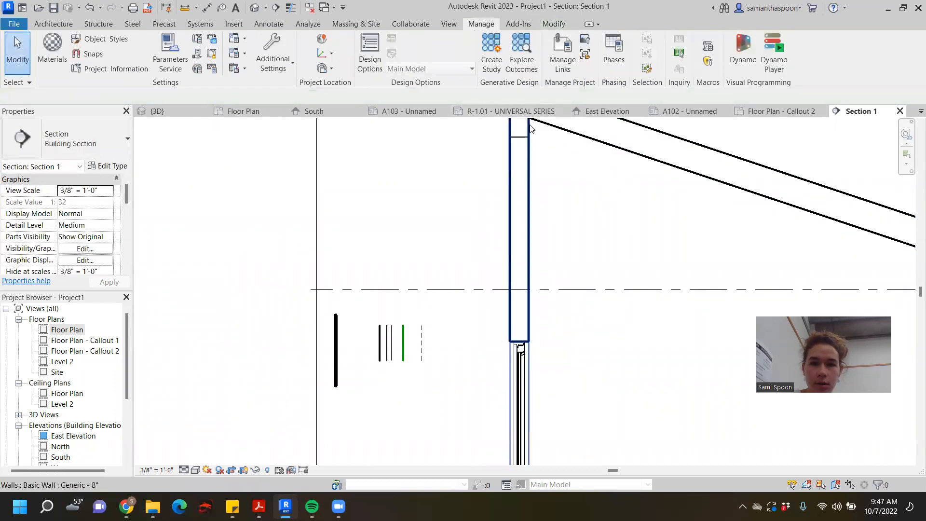
- Hide the Generic - 8" wall containing the window as an individual element in this section view
click(527, 128)
right_click(533, 126)
mouse_move(592, 218)
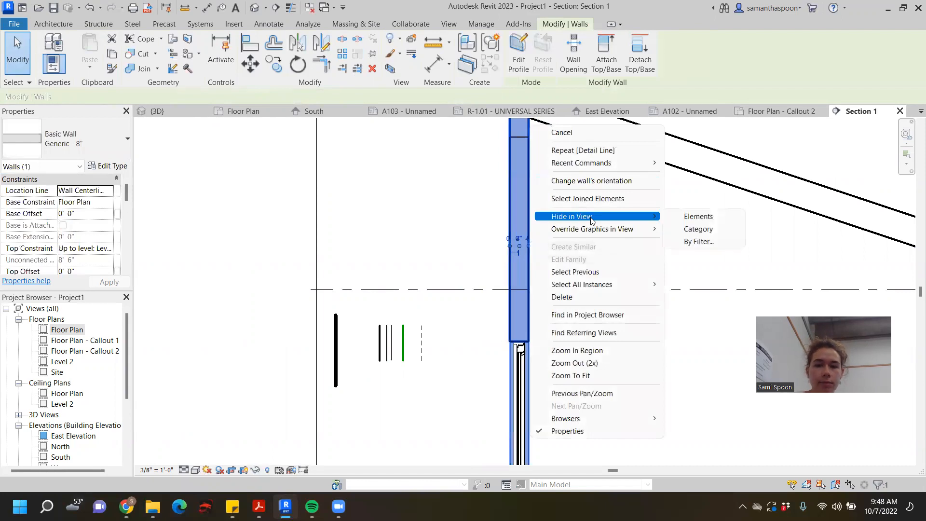
click(697, 216)
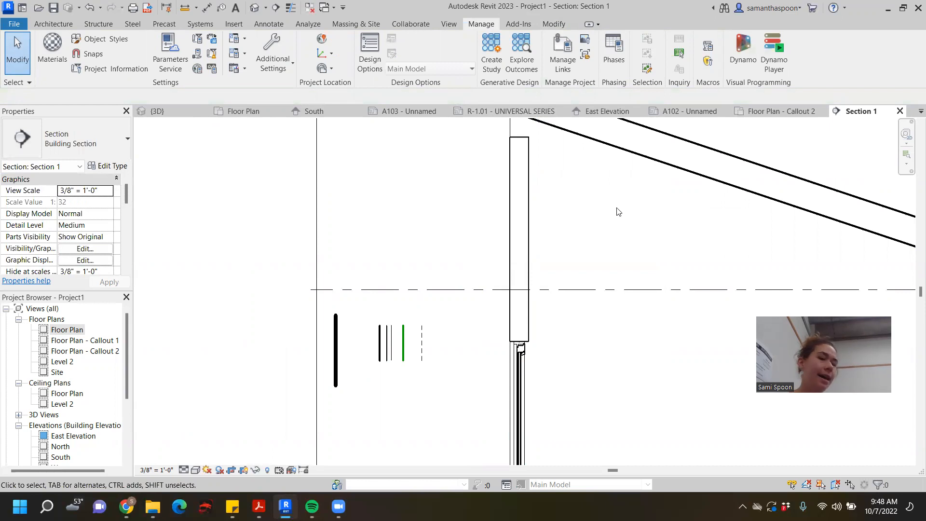
- Inspect the traced rectangle's long side and its lower edge above the window head
click(529, 222)
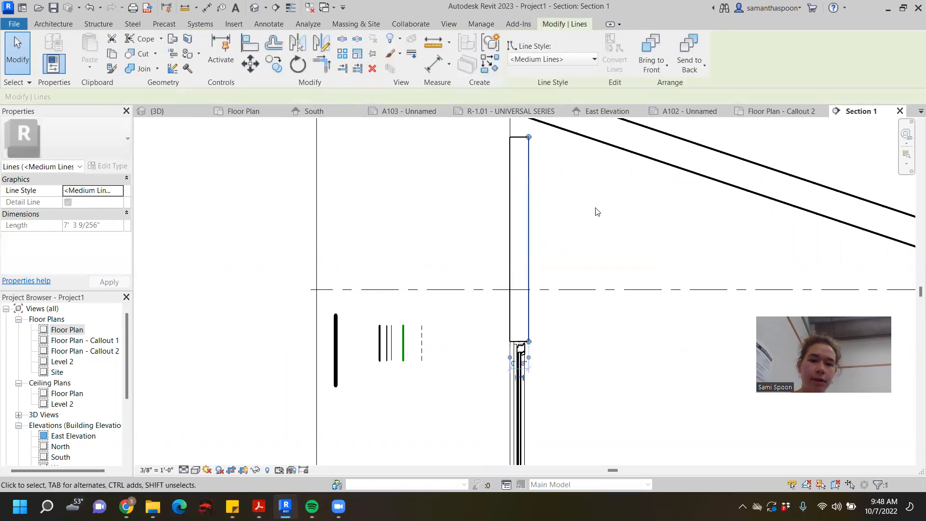
middle_drag(551, 176, 507, 161)
mouse_move(486, 175)
mouse_down()
mouse_move(502, 175)
mouse_move(486, 180)
mouse_up()
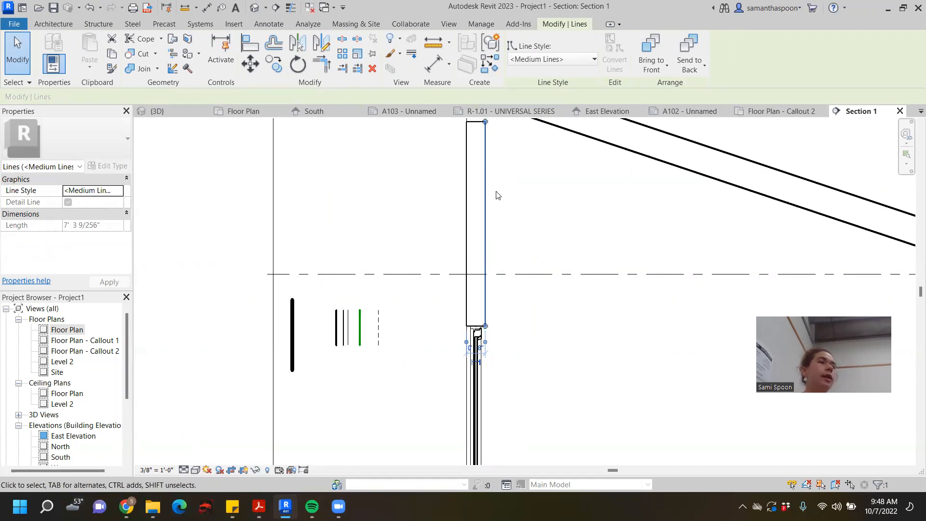
scroll(503, 338, up, 3)
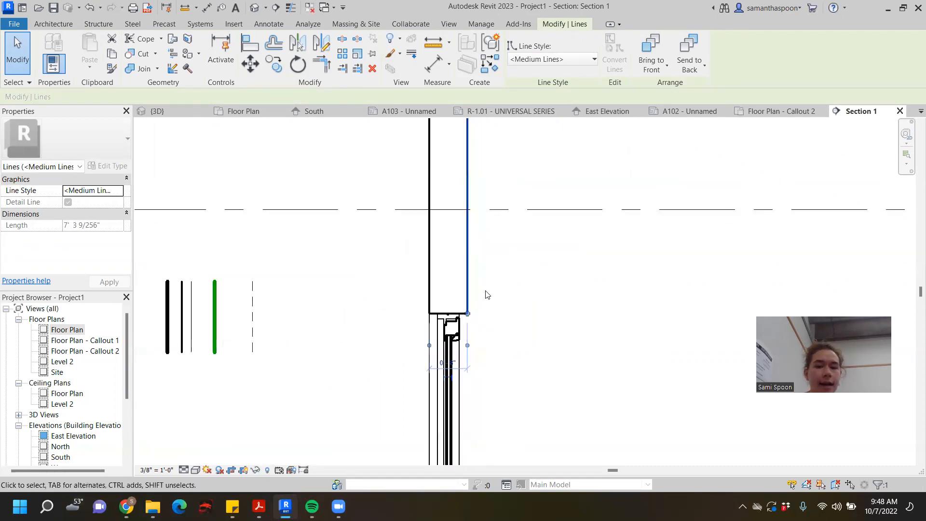
click(507, 295)
middle_drag(516, 296, 472, 322)
scroll(397, 336, up, 1)
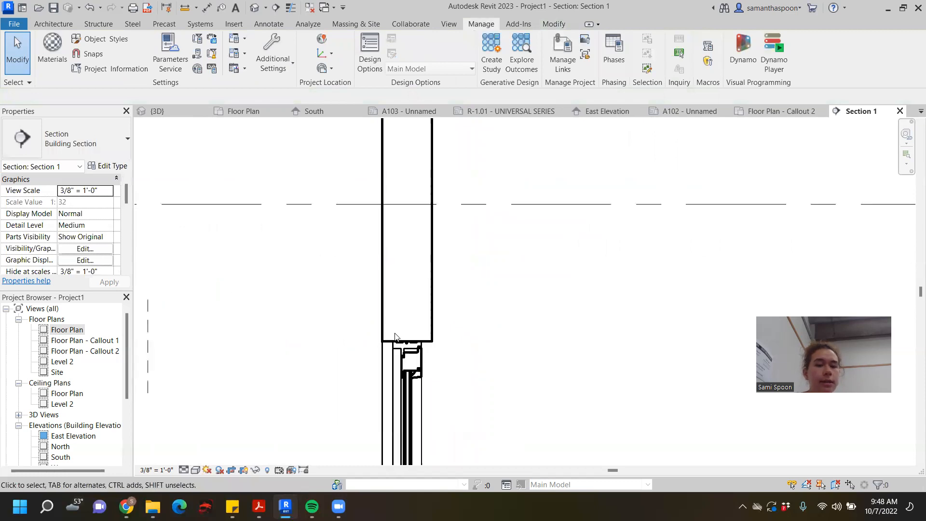
scroll(394, 336, down, 2)
- Draw a horizontal Medium Lines detail line across the traced wall rectangle, just above its bottom edge
click(166, 333)
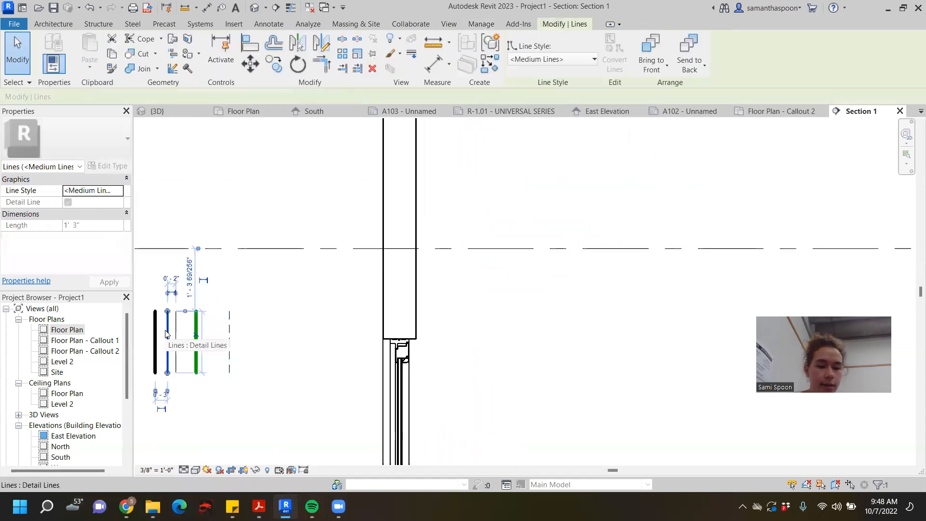
key(d)
key(l)
scroll(351, 341, up, 2)
click(401, 322)
click(450, 323)
key(Escape)
- Draw two crossing diagonal detail lines in the narrow band above the window head and leave line drawing
click(399, 338)
click(450, 325)
key(Escape)
click(449, 338)
click(399, 324)
key(Escape)
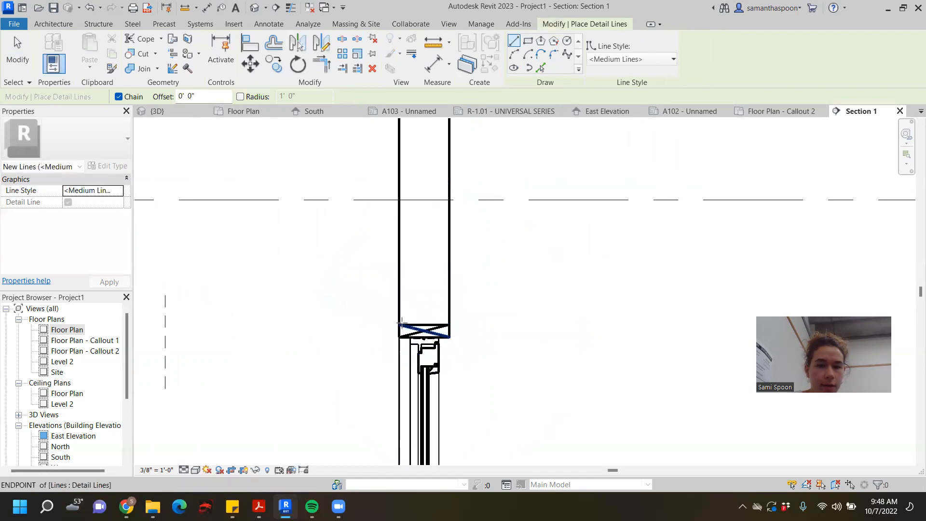
click(16, 38)
scroll(444, 285, up, 6)
scroll(513, 392, down, 1)
middle_drag(513, 392, 533, 220)
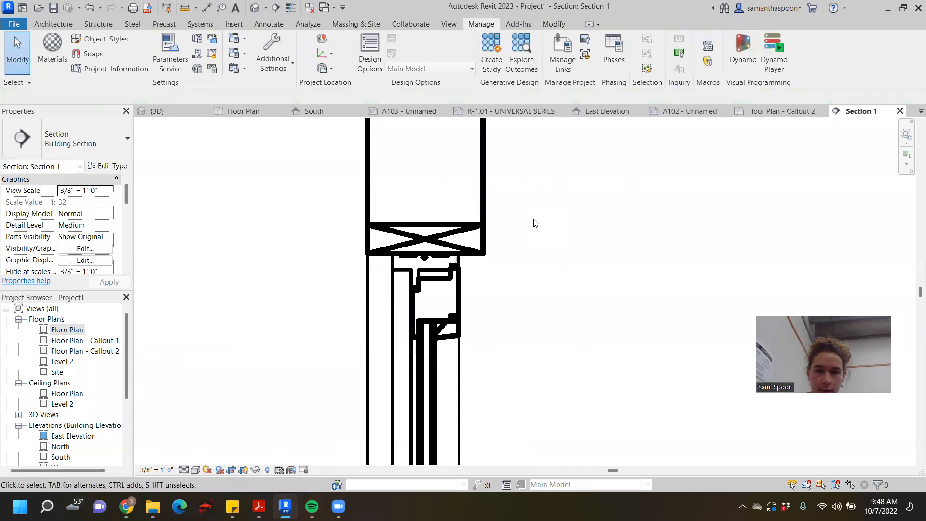
drag(444, 193, 396, 241)
click(659, 198)
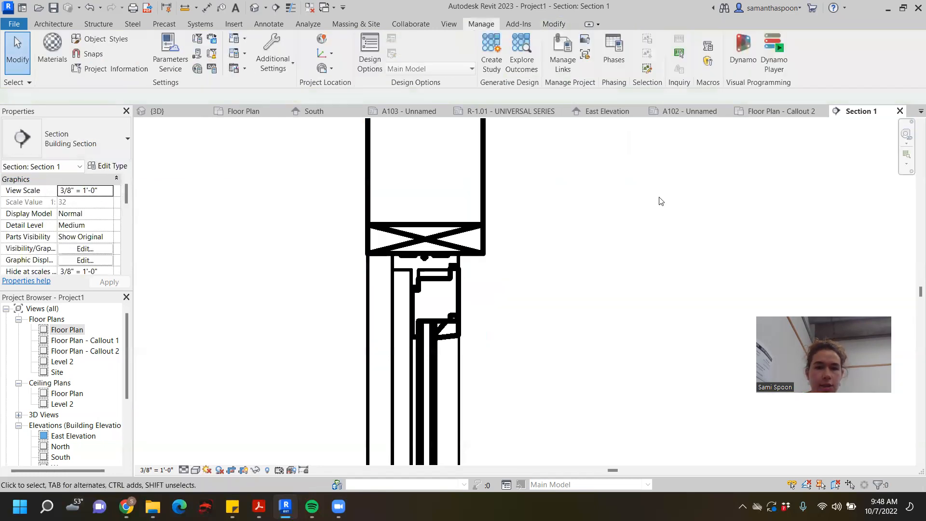